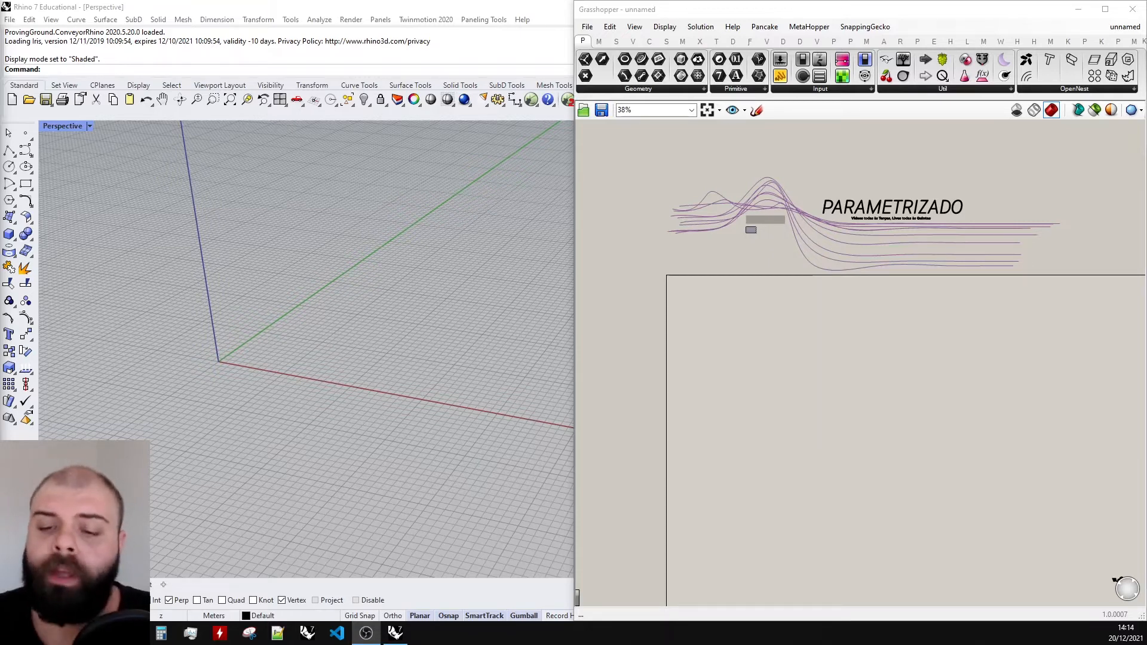
- Create a 10 by 10 m corner-to-corner rectangular plane near the origin
{"action": "right_click_drag", "start_coordinate": [406, 323], "coordinate": [438, 327]}
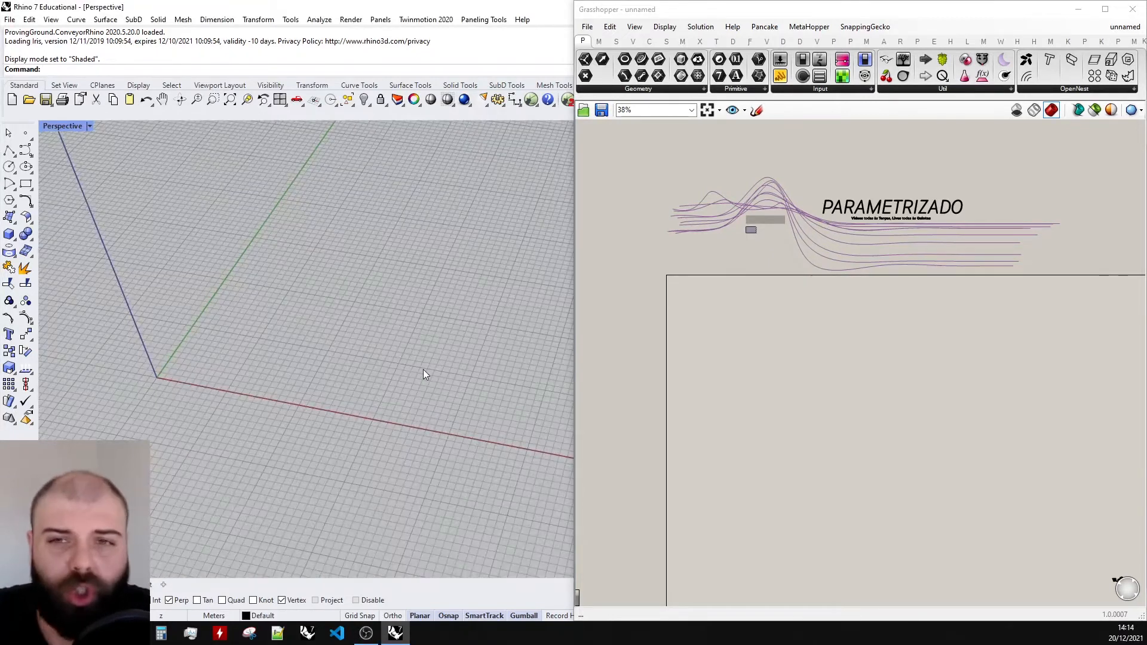
{"action": "left_click", "coordinate": [16, 222]}
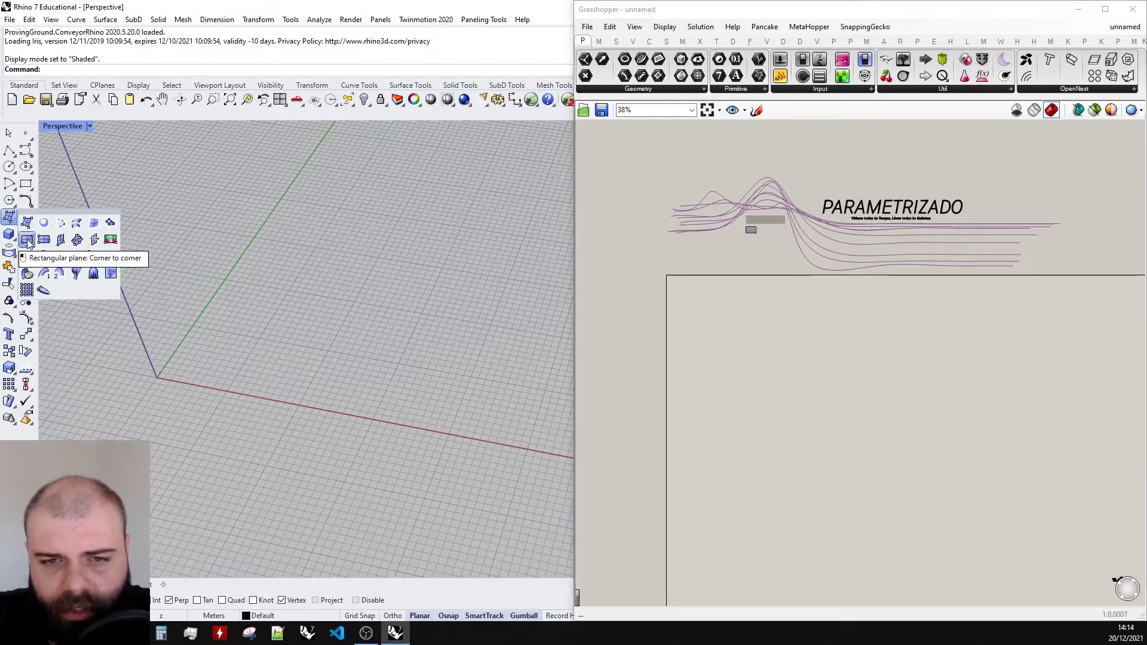
{"action": "left_click", "coordinate": [28, 241]}
{"action": "left_click", "coordinate": [182, 375]}
{"action": "type", "text": "10"}
{"action": "key", "text": "Return"}
{"action": "key", "text": "Return"}
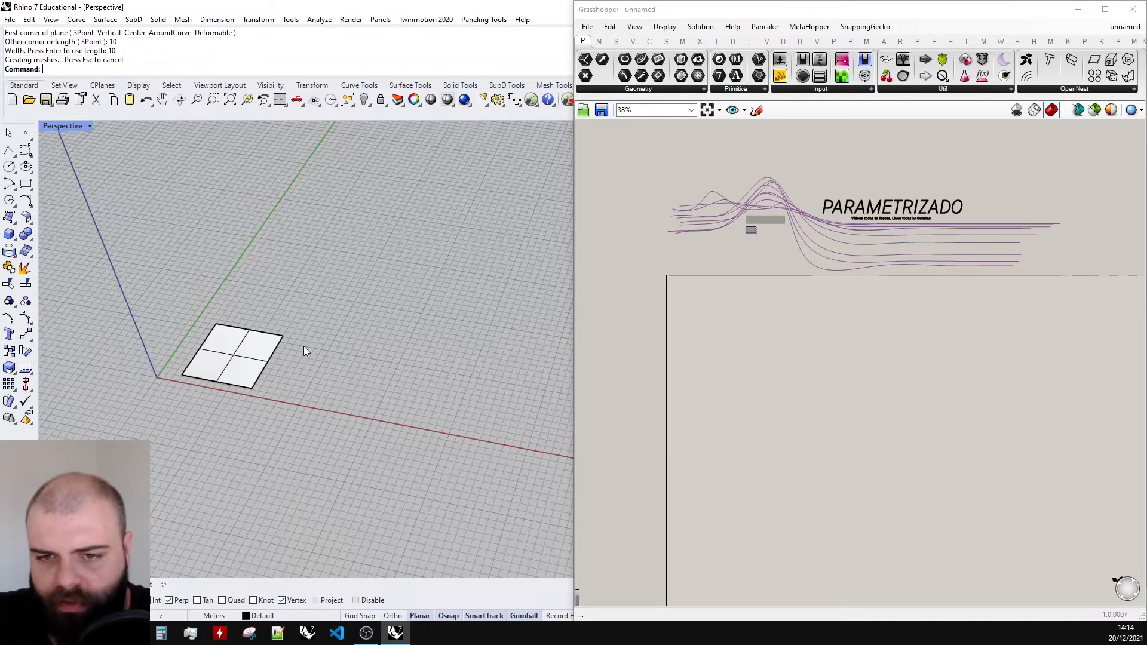
- Place a point object on the plane, just inside its far corner nearest the Y axis
{"action": "scroll", "coordinate": [231, 340], "scroll_direction": "up", "scroll_amount": 5}
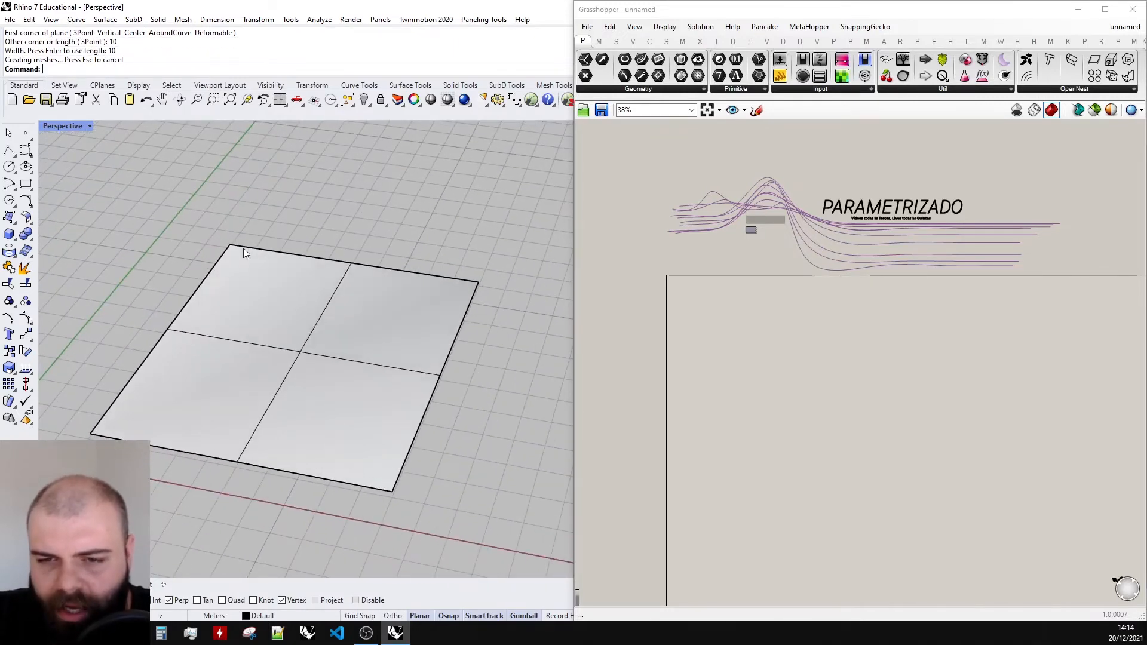
{"action": "right_click_drag", "start_coordinate": [169, 405], "coordinate": [181, 416]}
{"action": "left_click", "coordinate": [25, 133]}
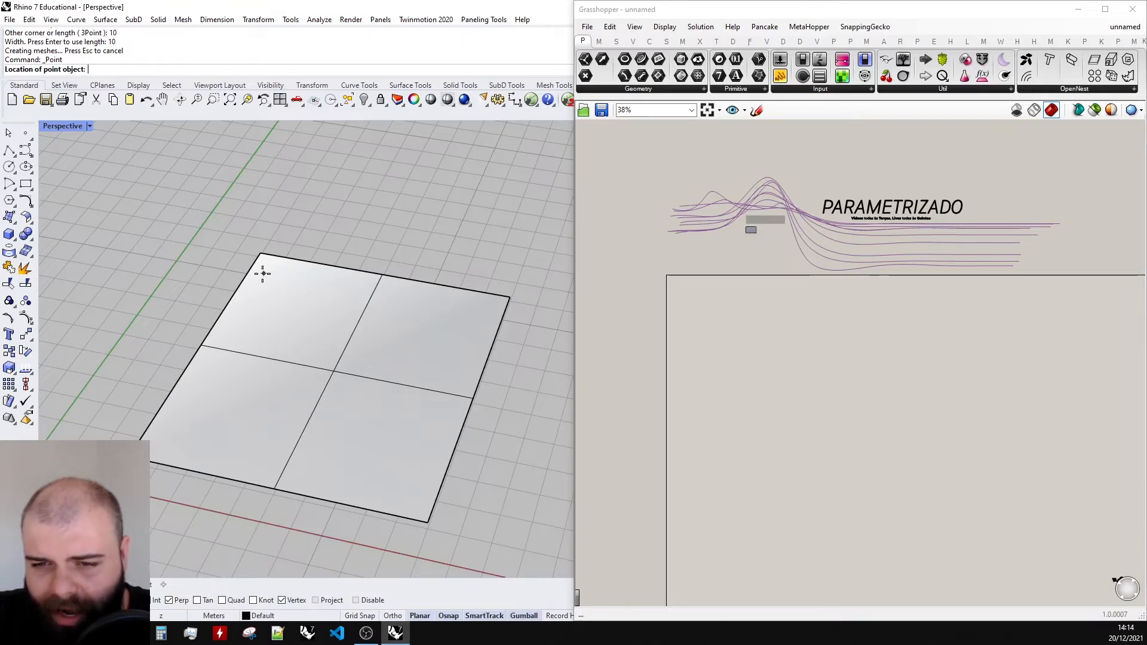
{"action": "left_click", "coordinate": [282, 281]}
{"action": "right_click_drag", "start_coordinate": [282, 281], "coordinate": [294, 319]}
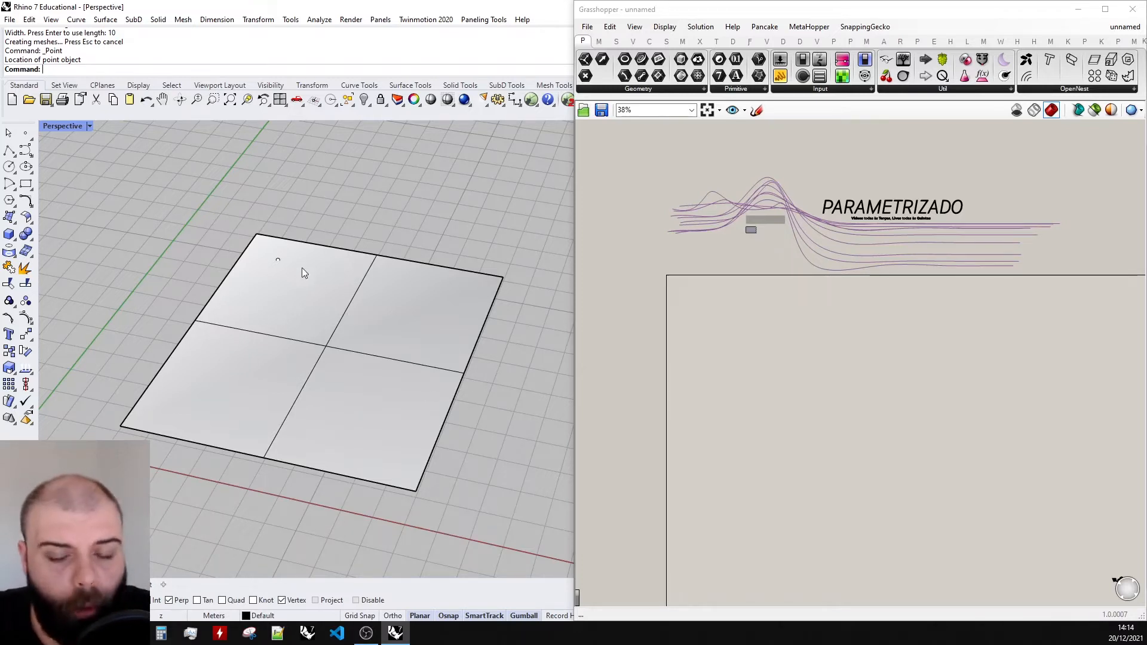
{"action": "scroll", "coordinate": [281, 285], "scroll_direction": "up", "scroll_amount": 5}
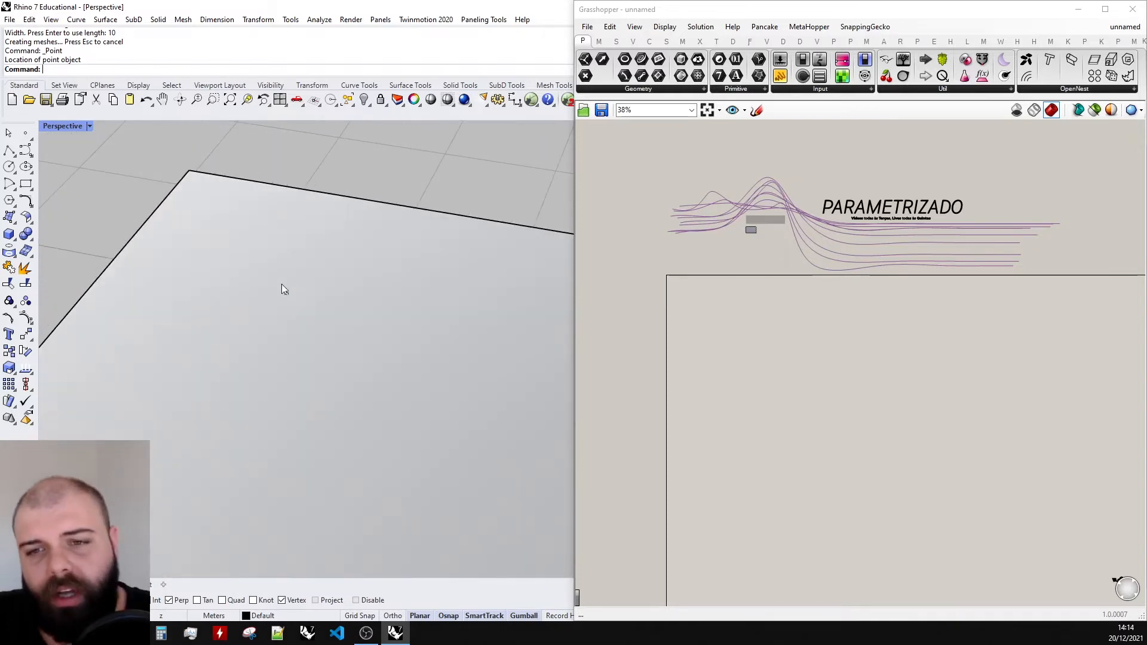
{"action": "scroll", "coordinate": [297, 282], "scroll_direction": "down", "scroll_amount": 3}
{"action": "scroll", "coordinate": [278, 276], "scroll_direction": "down", "scroll_amount": 4}
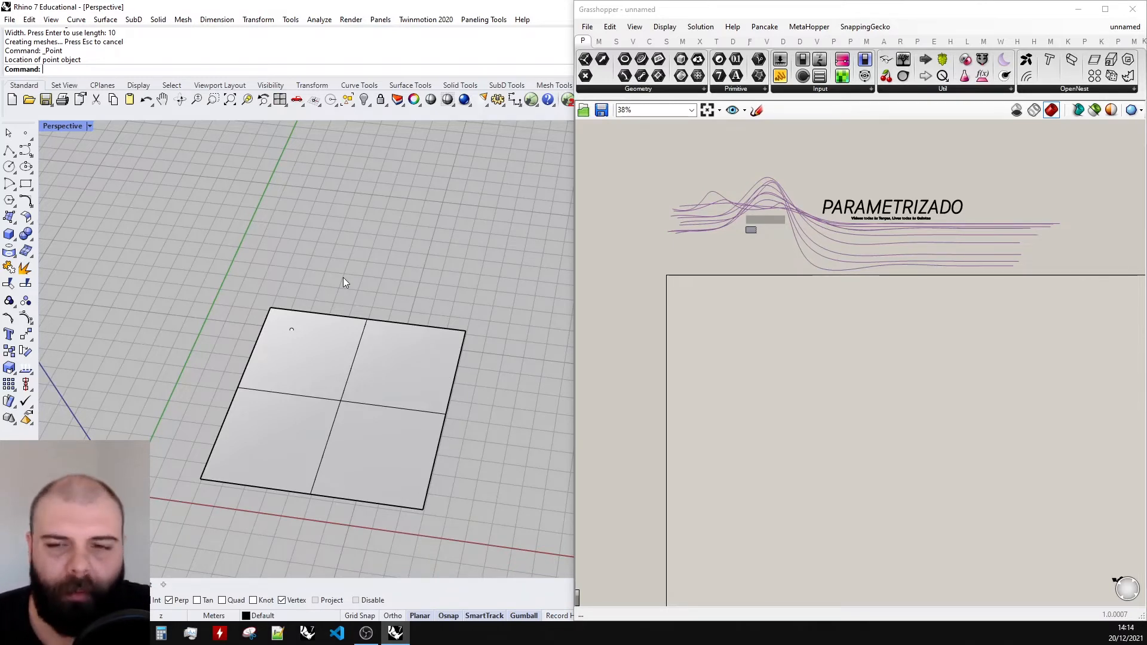
{"action": "scroll", "coordinate": [343, 277], "scroll_direction": "down", "scroll_amount": 3}
{"action": "right_click_drag", "start_coordinate": [295, 292], "coordinate": [388, 285]}
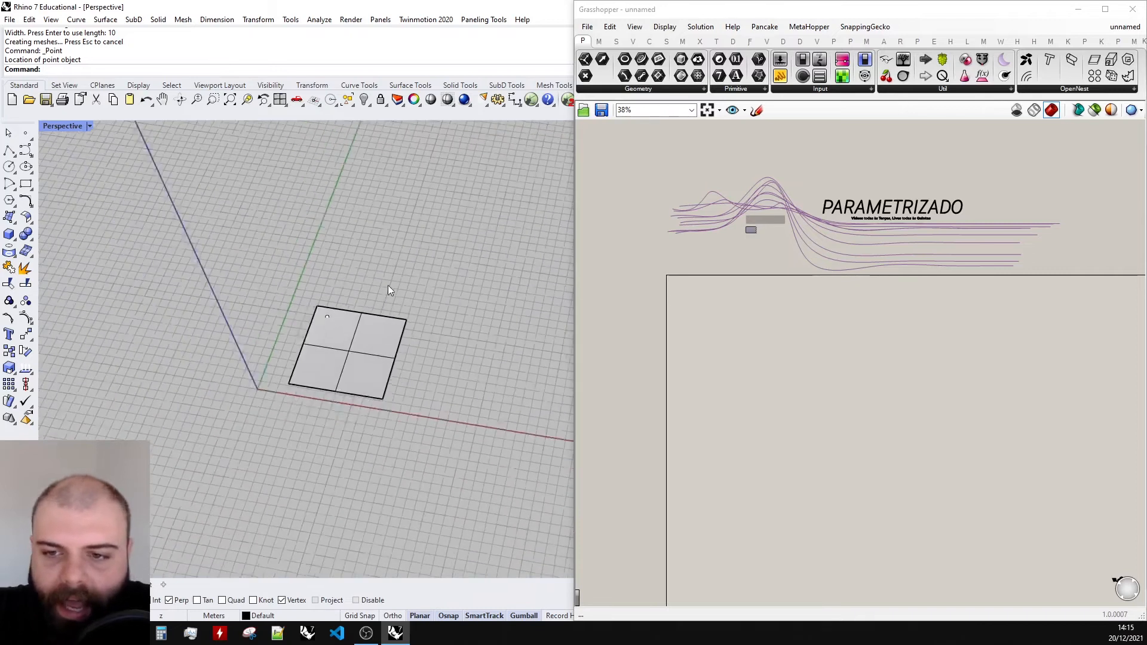
{"action": "scroll", "coordinate": [387, 335], "scroll_direction": "up", "scroll_amount": 3}
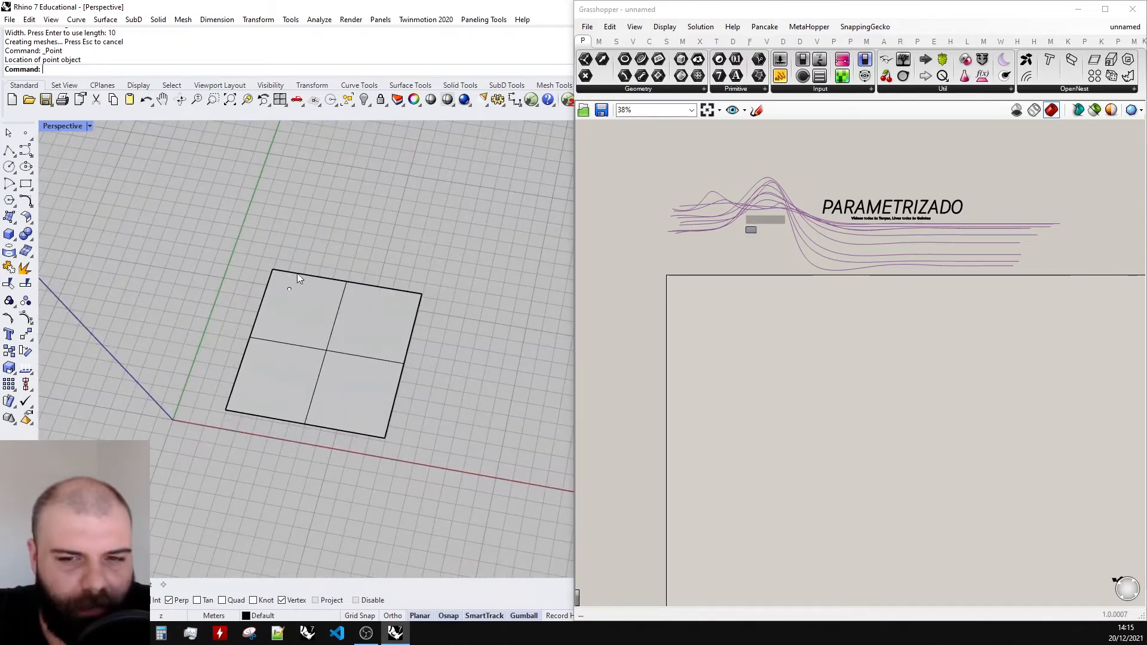
{"action": "scroll", "coordinate": [347, 291], "scroll_direction": "up", "scroll_amount": 2}
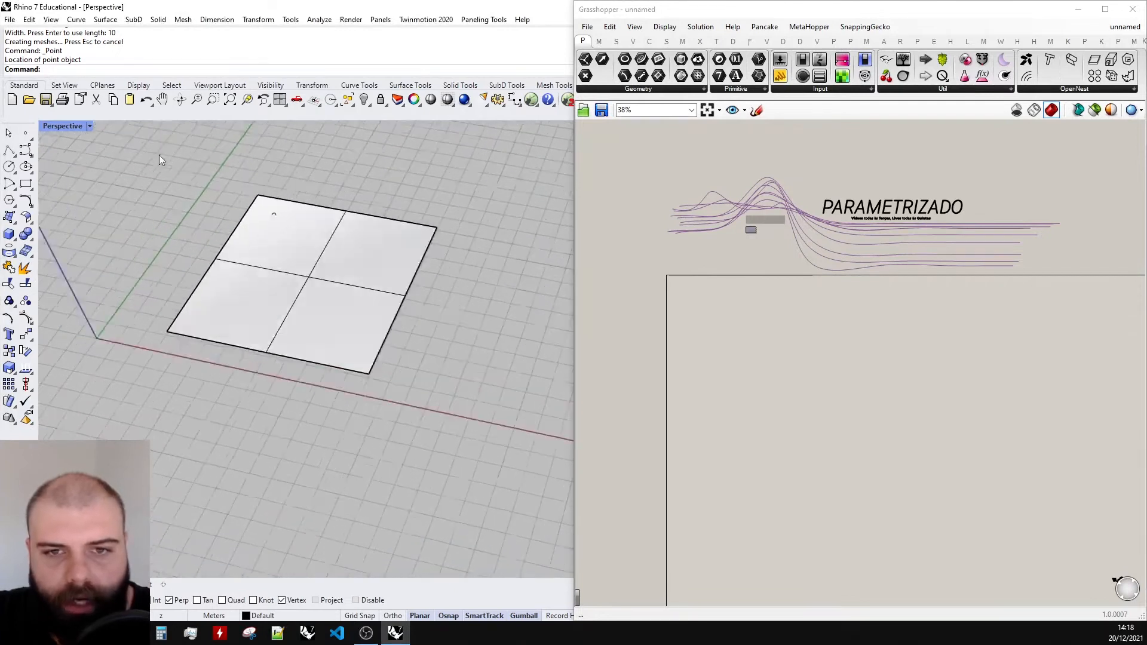
{"action": "scroll", "coordinate": [159, 156], "scroll_direction": "up", "scroll_amount": 2}
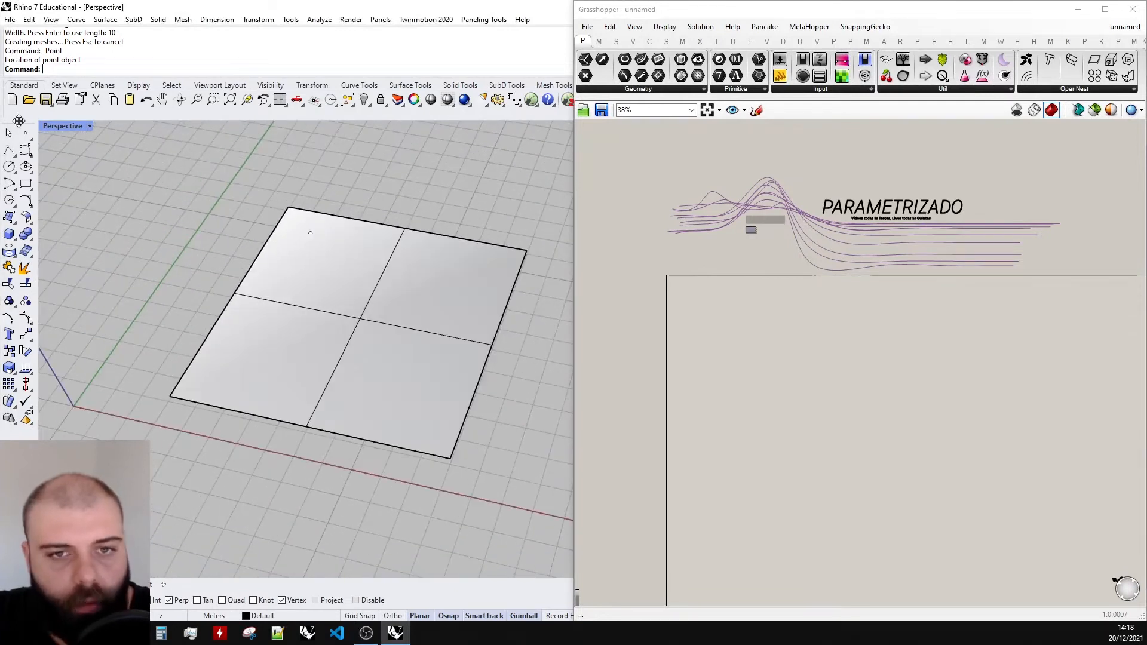
- Place a second point near the plane's diagonally opposite corner and move it right beside the first point
{"action": "left_click", "coordinate": [25, 133]}
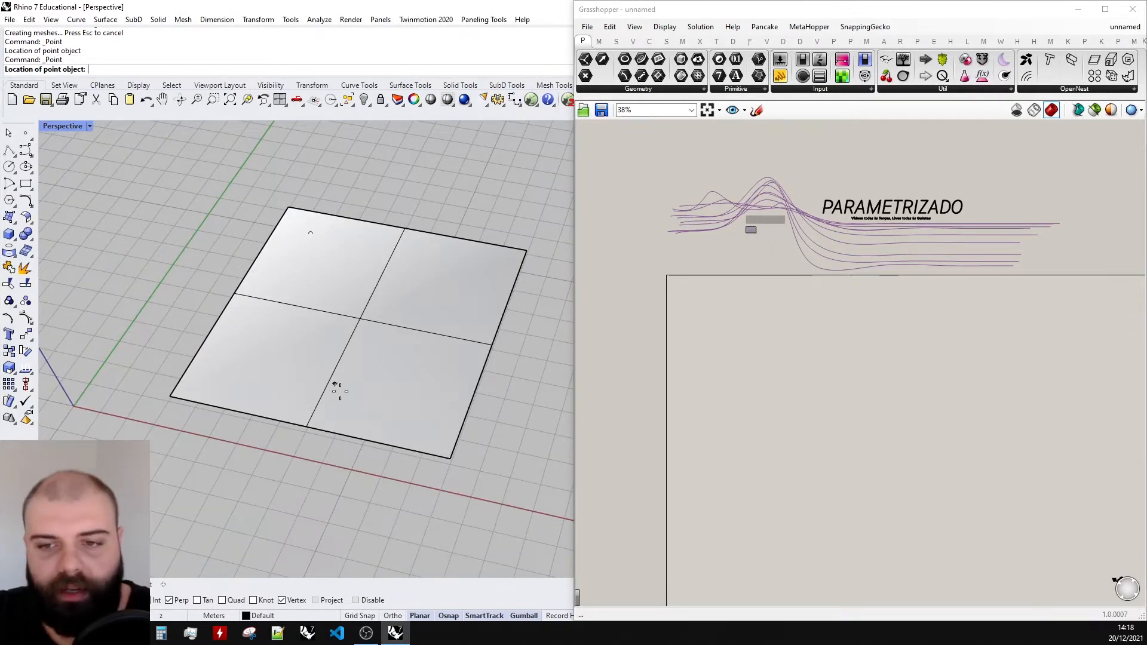
{"action": "left_click", "coordinate": [436, 430]}
{"action": "scroll", "coordinate": [289, 421], "scroll_direction": "down", "scroll_amount": 2}
{"action": "scroll", "coordinate": [340, 412], "scroll_direction": "up", "scroll_amount": 2}
{"action": "left_click_drag", "start_coordinate": [133, 344], "coordinate": [495, 478]}
{"action": "right_click_drag", "start_coordinate": [432, 448], "coordinate": [448, 443]}
{"action": "left_click_drag", "start_coordinate": [457, 513], "coordinate": [308, 291]}
{"action": "key", "text": "Escape"}
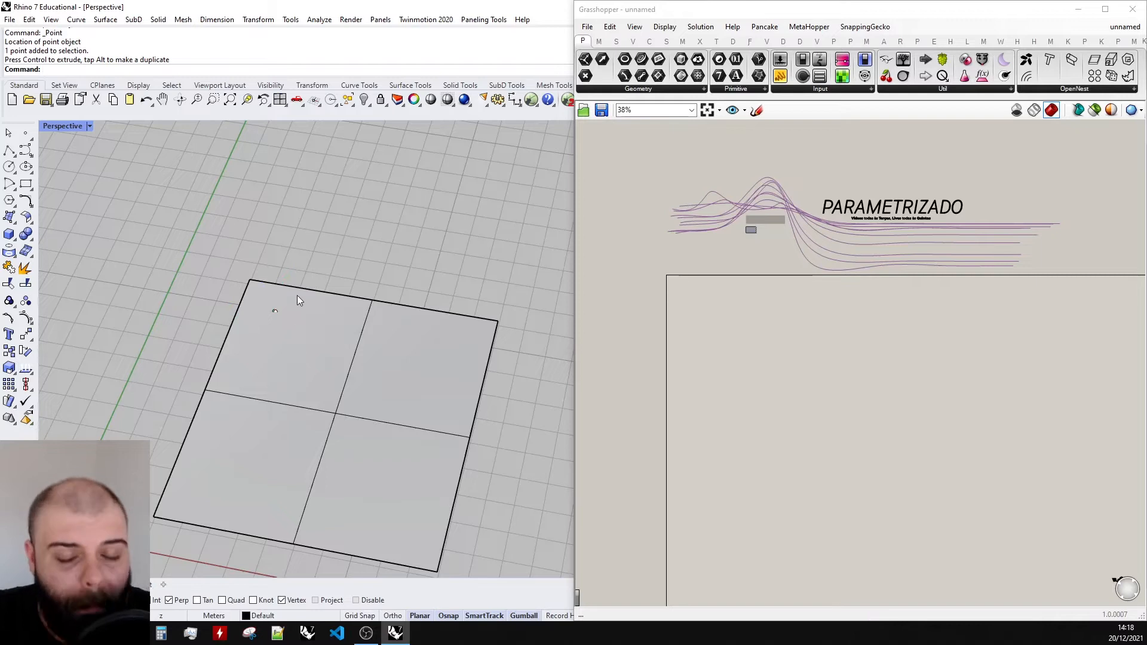
- Undo the second point's move and delete that point
{"action": "key", "text": "ctrl+z"}
{"action": "scroll", "coordinate": [285, 214], "scroll_direction": "down", "scroll_amount": 2}
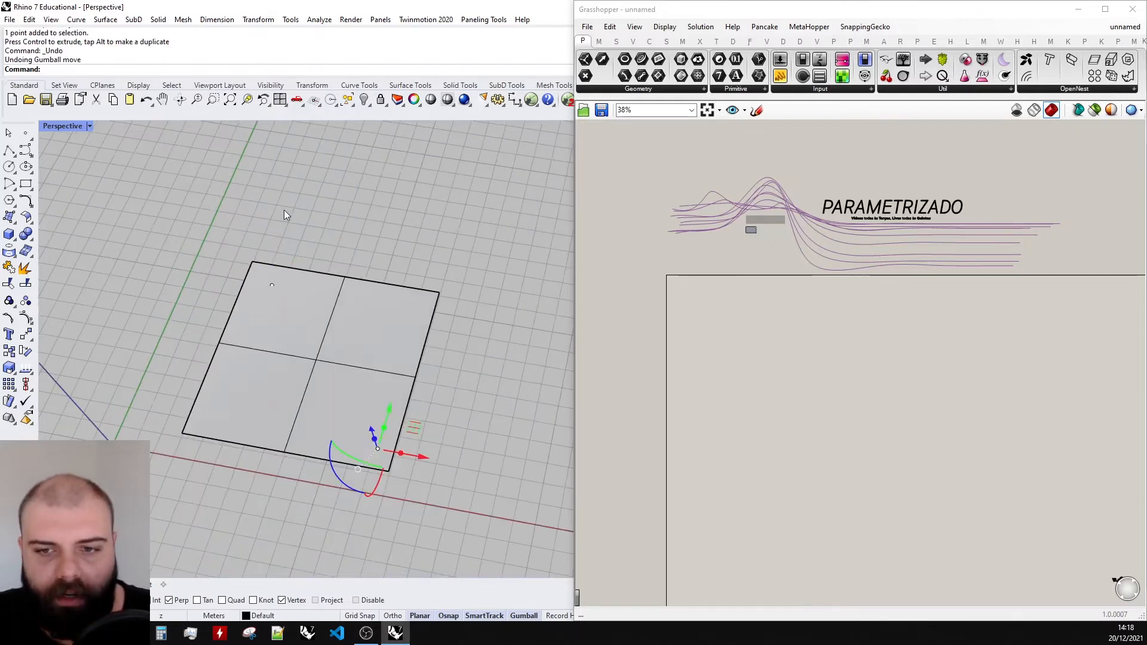
{"action": "key", "text": "Delete"}
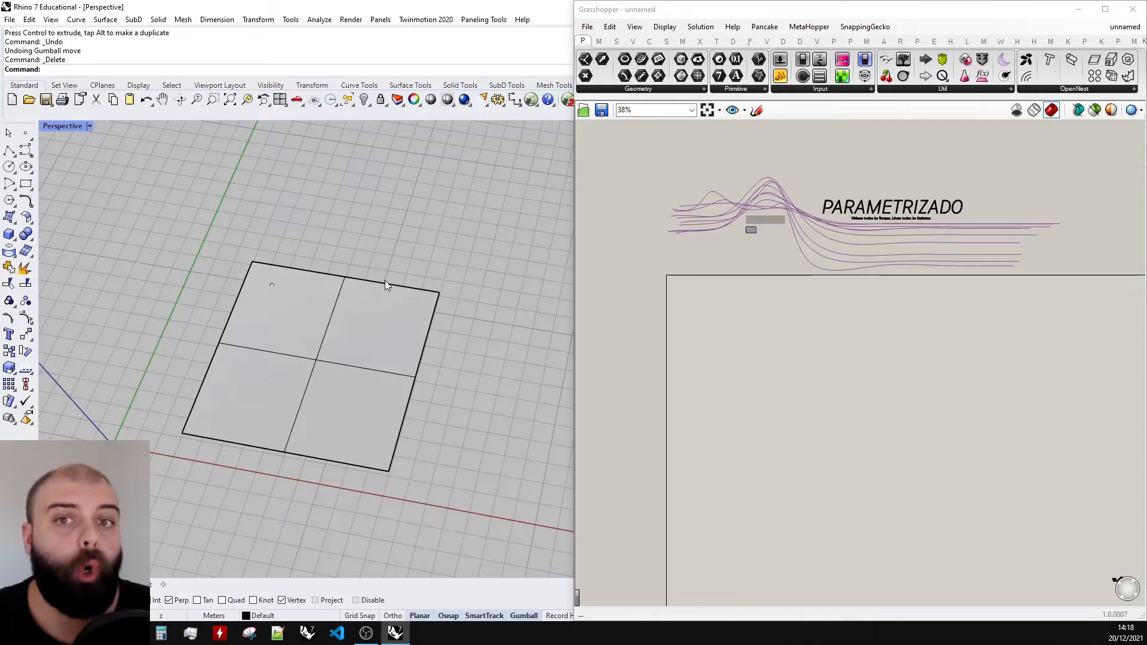
- Add a Surface parameter to the Grasshopper canvas and reference the rectangular plane in it
{"action": "scroll", "coordinate": [633, 281], "scroll_direction": "up", "scroll_amount": 4}
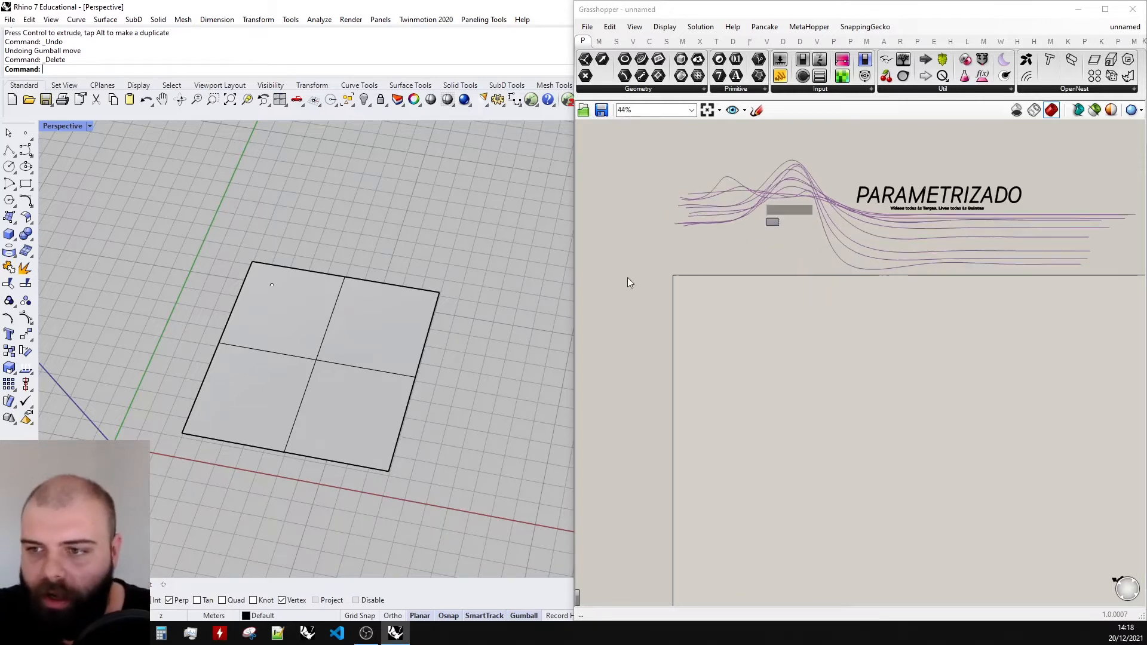
{"action": "double_click", "coordinate": [765, 298]}
{"action": "type", "text": "sur"}
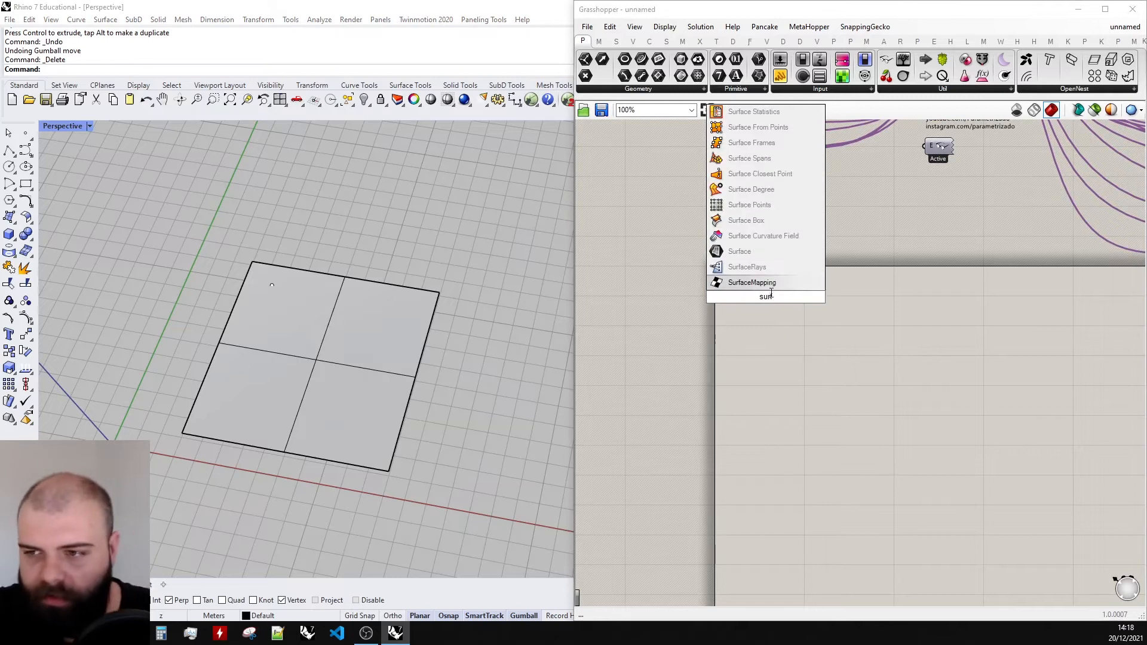
{"action": "left_click", "coordinate": [740, 235]}
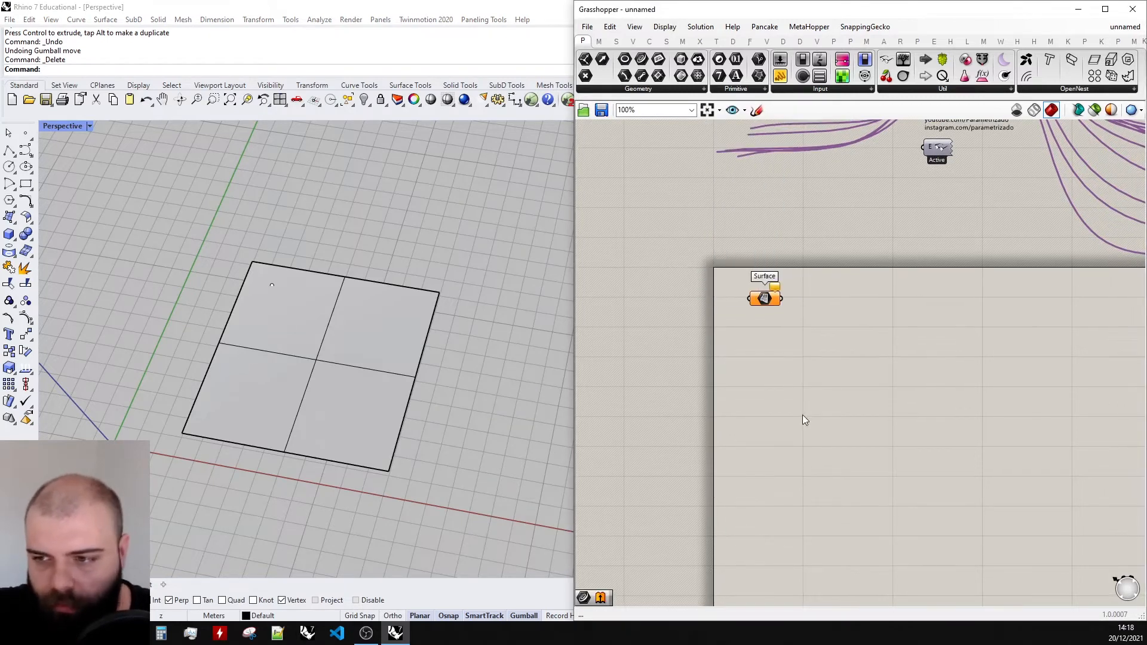
{"action": "right_click", "coordinate": [766, 299]}
{"action": "left_click", "coordinate": [844, 467]}
{"action": "left_click", "coordinate": [314, 356]}
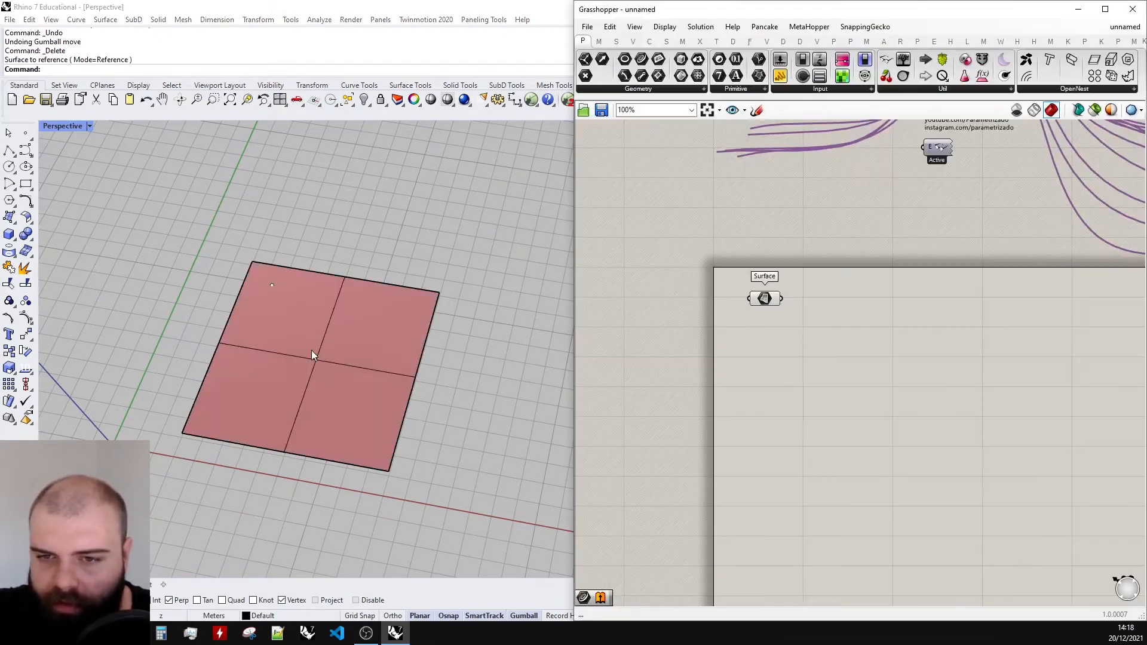
- Add a Point parameter referencing the point on the plane, and hide the original plane and point in Rhino
{"action": "double_click", "coordinate": [772, 426]}
{"action": "type", "text": "point"}
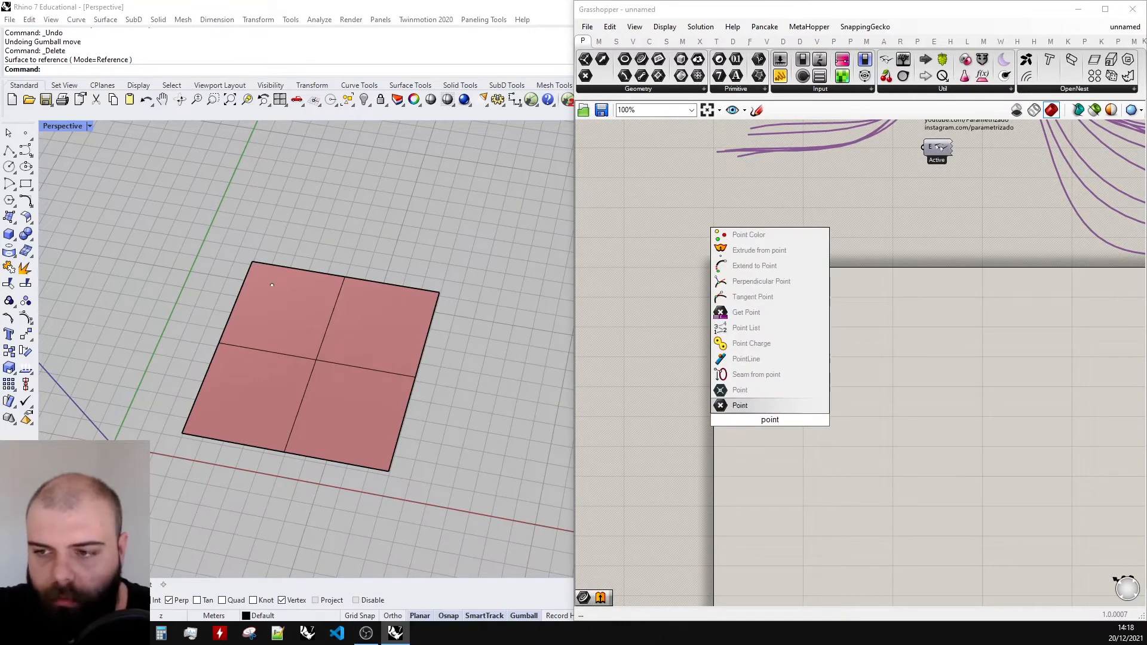
{"action": "key", "text": "Return"}
{"action": "right_click", "coordinate": [775, 422]}
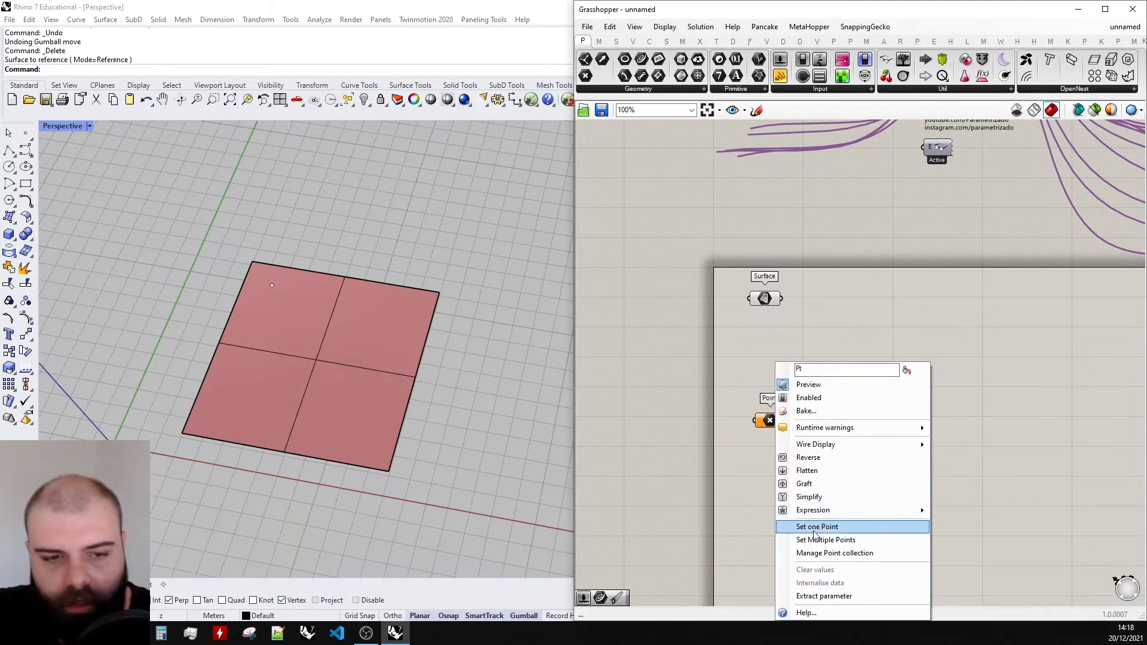
{"action": "left_click", "coordinate": [845, 526]}
{"action": "left_click_drag", "start_coordinate": [187, 233], "coordinate": [350, 337]}
{"action": "left_click_drag", "start_coordinate": [562, 484], "coordinate": [174, 184]}
{"action": "left_click", "coordinate": [365, 101]}
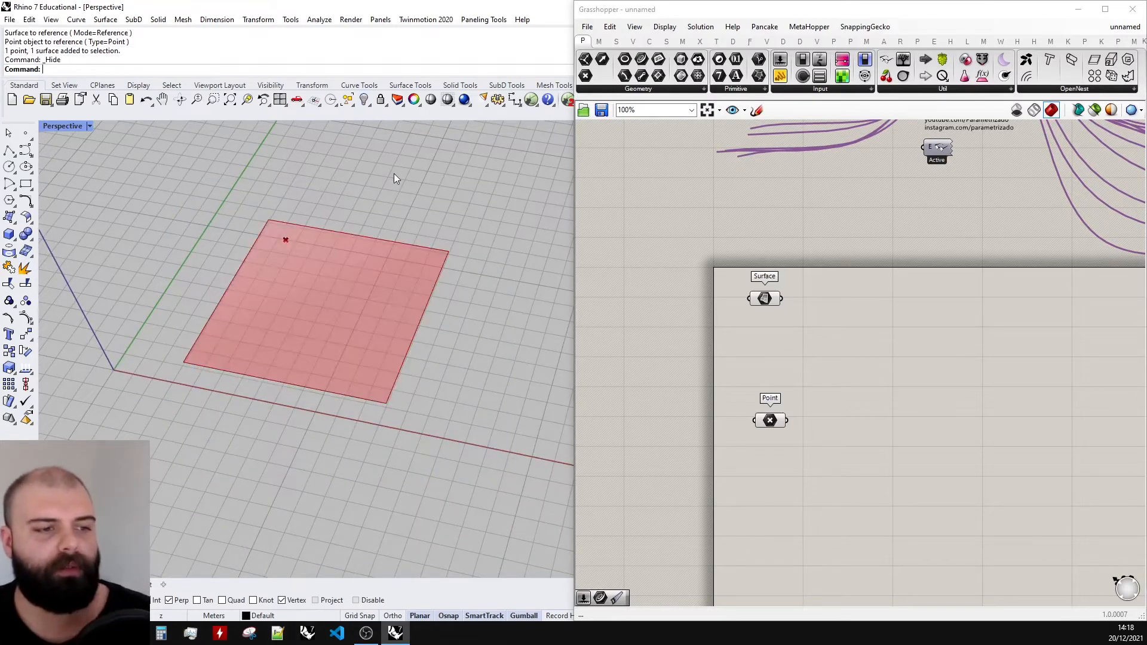
- Rearrange the canvas so that the Point parameter sits above the Surface parameter
{"action": "left_click_drag", "start_coordinate": [770, 420], "coordinate": [752, 345]}
{"action": "left_click", "coordinate": [770, 301]}
{"action": "left_click_drag", "start_coordinate": [772, 305], "coordinate": [773, 386]}
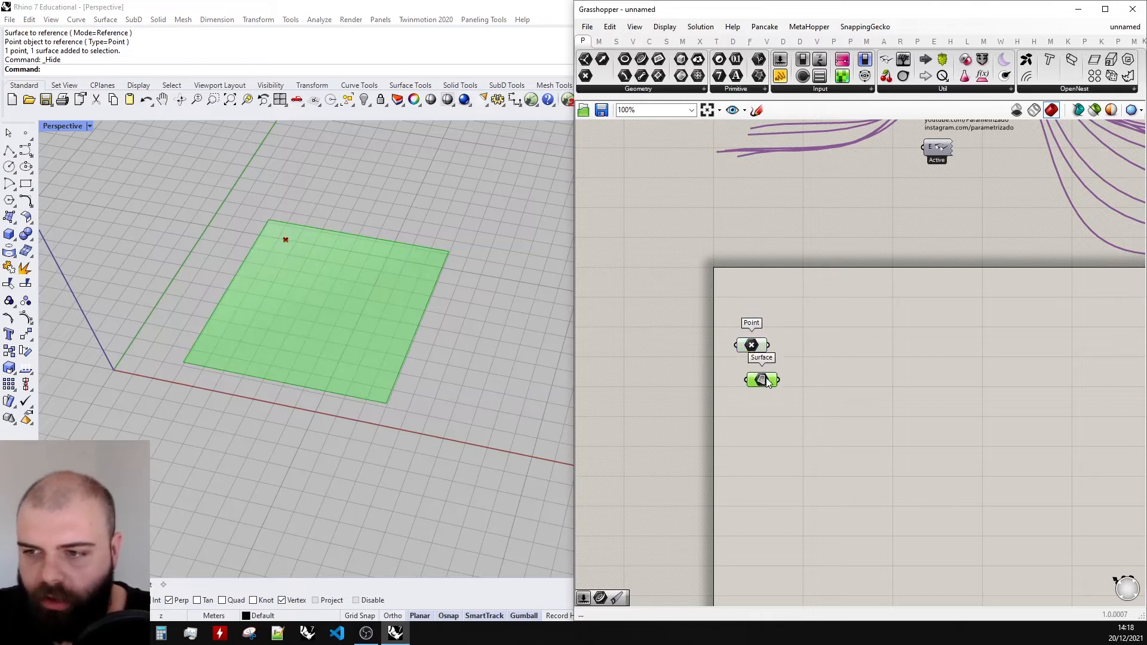
{"action": "left_click_drag", "start_coordinate": [754, 345], "coordinate": [762, 303]}
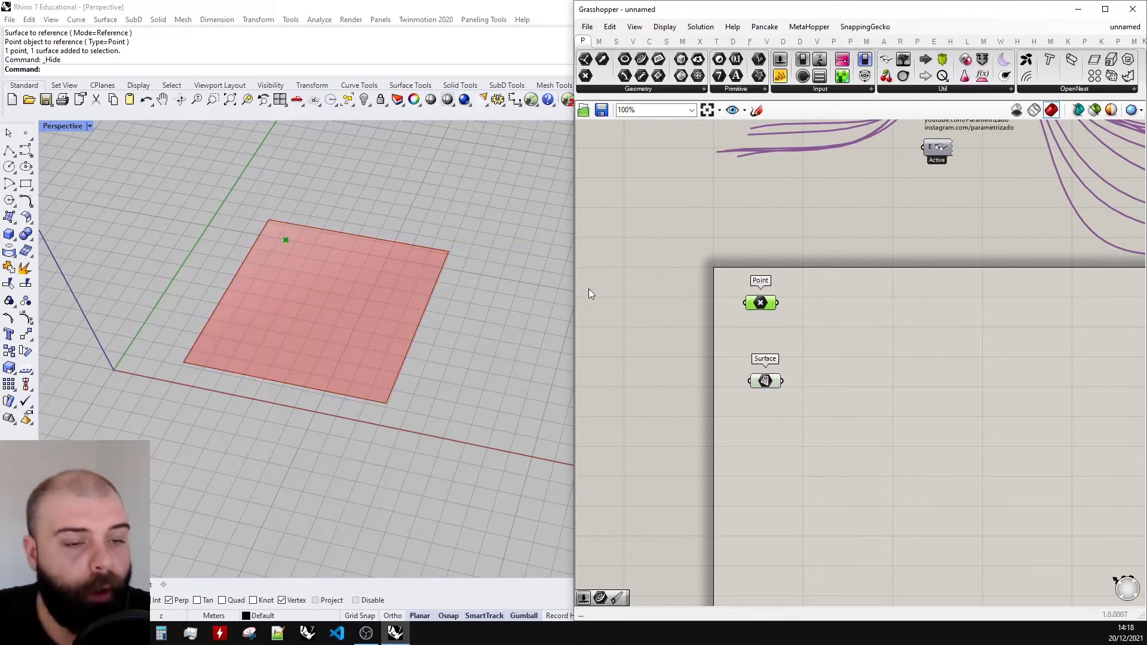
{"action": "left_click", "coordinate": [725, 333]}
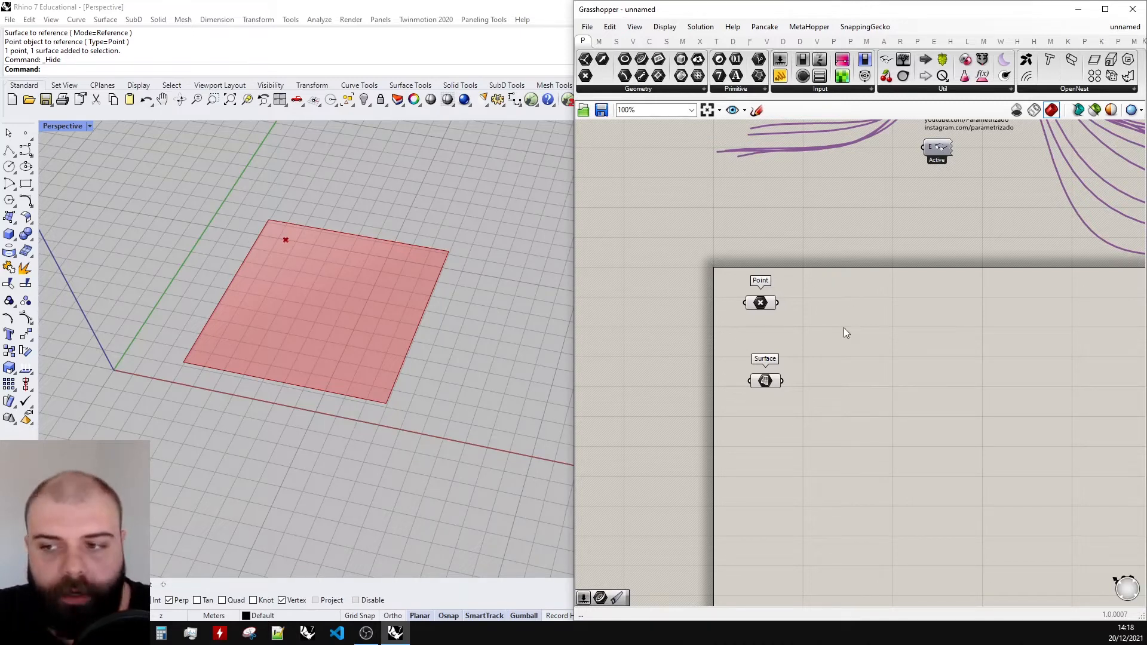
- Add an Evaluate Surface component beside the Surface parameter
{"action": "scroll", "coordinate": [829, 376], "scroll_direction": "up", "scroll_amount": 2}
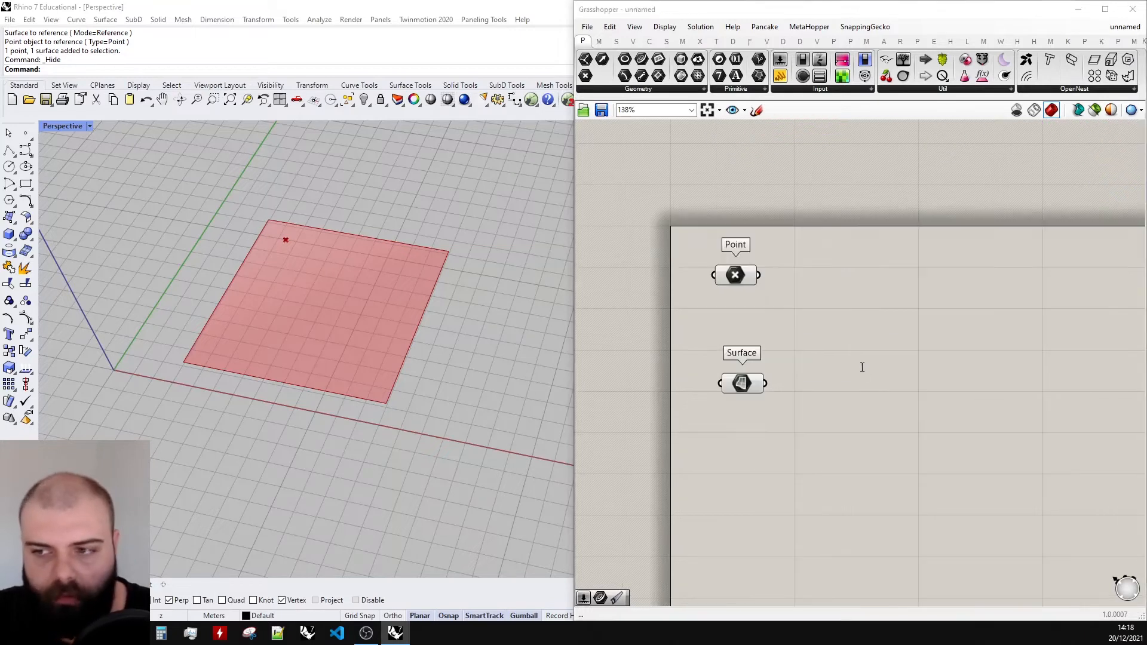
{"action": "double_click", "coordinate": [860, 367]}
{"action": "type", "text": "evaluate surf"}
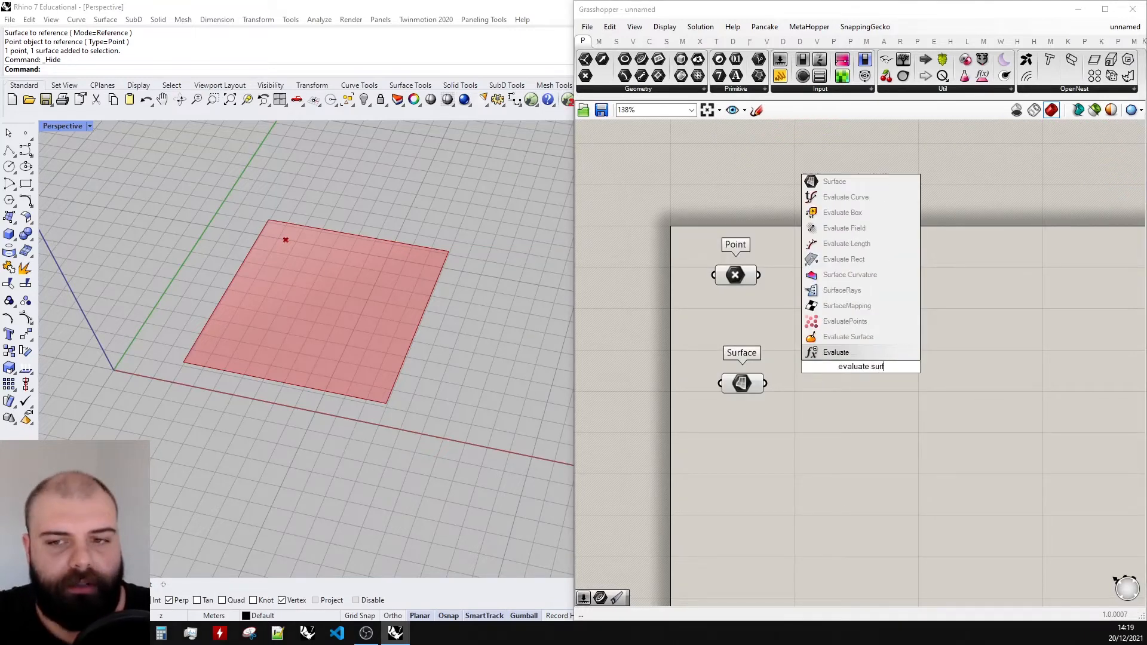
{"action": "key", "text": "Return"}
{"action": "scroll", "coordinate": [758, 353], "scroll_direction": "up", "scroll_amount": 2}
{"action": "left_click_drag", "start_coordinate": [757, 352], "coordinate": [842, 418]}
{"action": "scroll", "coordinate": [816, 299], "scroll_direction": "down", "scroll_amount": 2}
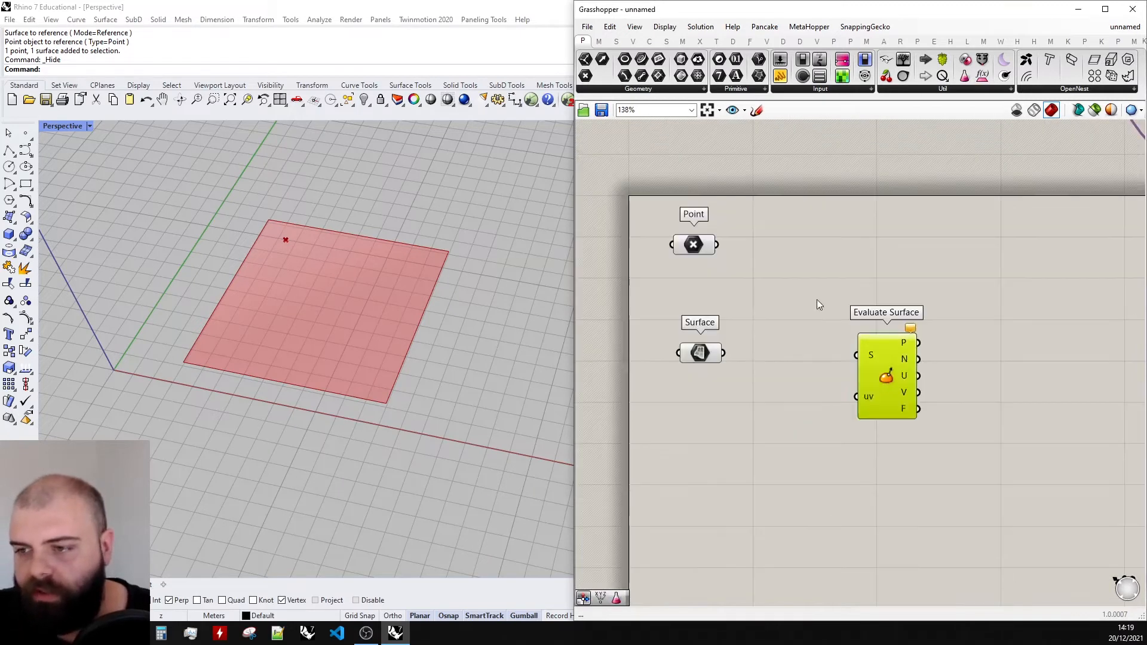
{"action": "left_click", "coordinate": [816, 299]}
- Connect the Surface parameter to Evaluate Surface's S input and reparameterize that input
{"action": "scroll", "coordinate": [648, 338], "scroll_direction": "up", "scroll_amount": 3}
{"action": "left_click_drag", "start_coordinate": [648, 337], "coordinate": [790, 345]}
{"action": "right_click", "coordinate": [794, 354]}
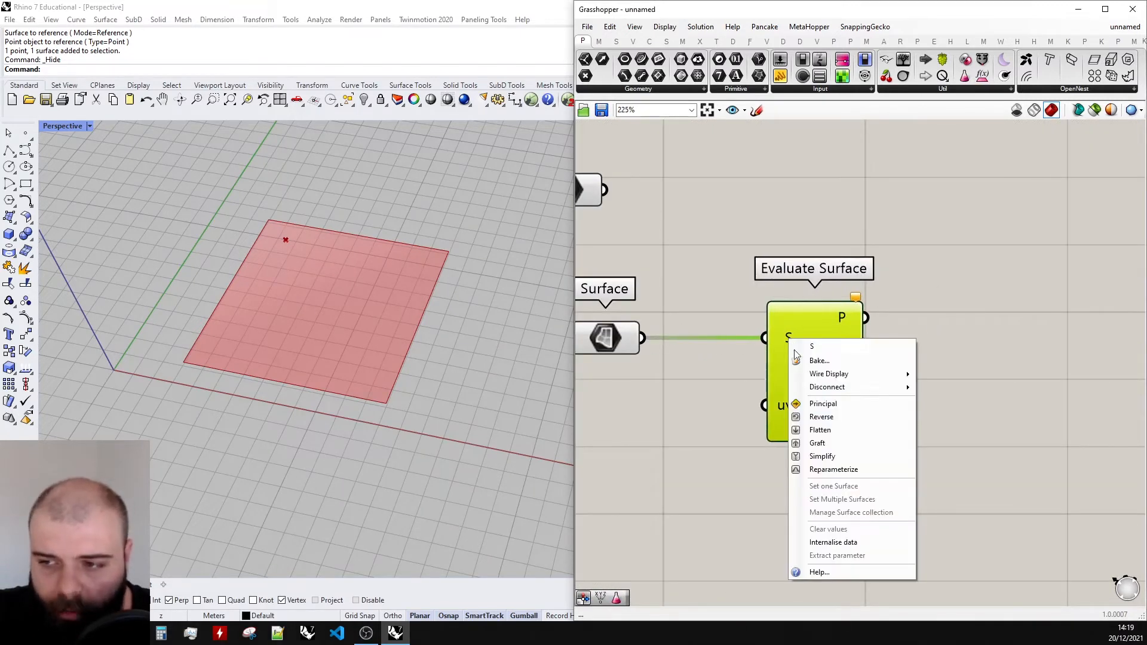
{"action": "left_click", "coordinate": [833, 470]}
{"action": "scroll", "coordinate": [851, 389], "scroll_direction": "down", "scroll_amount": 2}
- Add a Construct Point component below the Surface parameter and connect its Pt output to Evaluate Surface's uv input
{"action": "left_click", "coordinate": [697, 437]}
{"action": "double_click", "coordinate": [697, 436]}
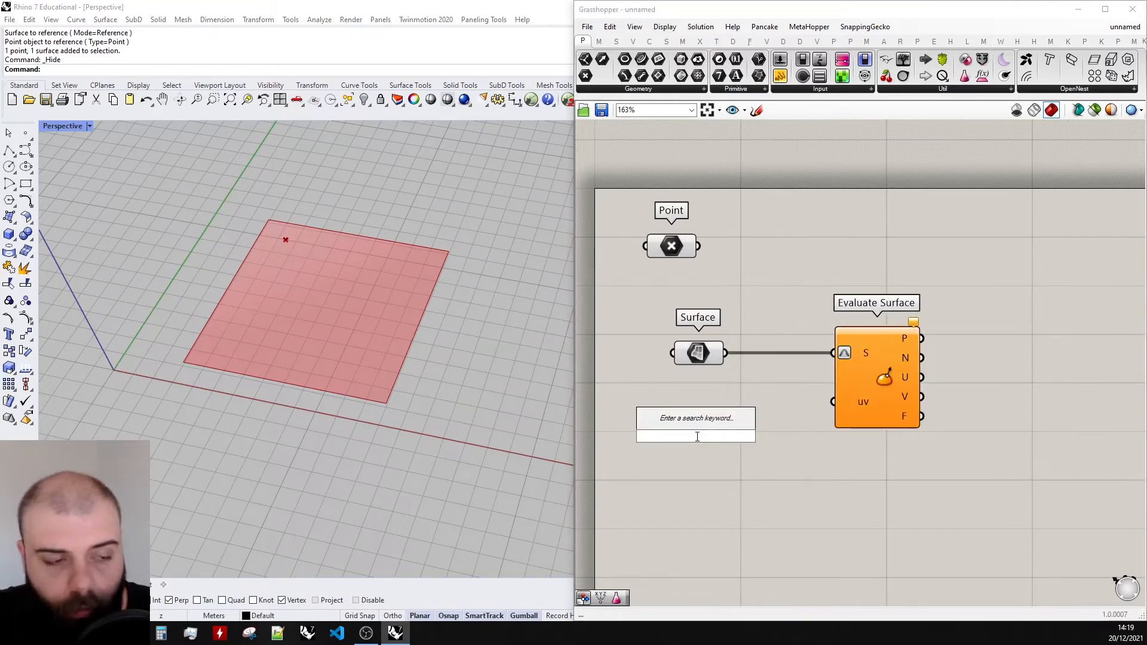
{"action": "type", "text": "construct point"}
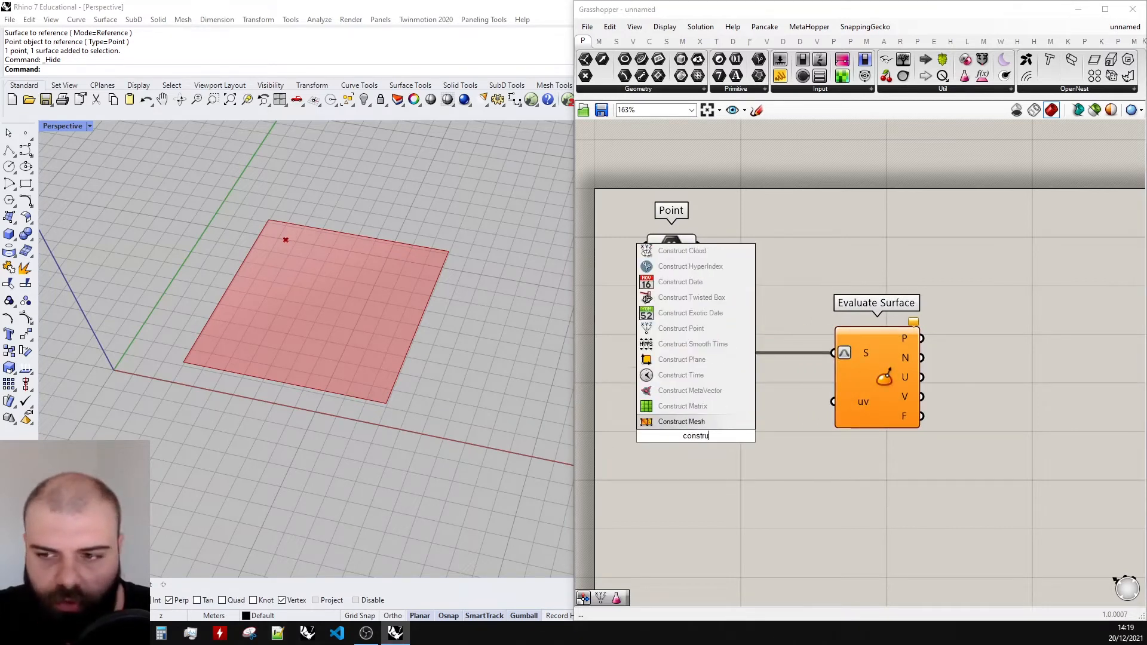
{"action": "key", "text": "Return"}
{"action": "scroll", "coordinate": [801, 401], "scroll_direction": "down", "scroll_amount": 2}
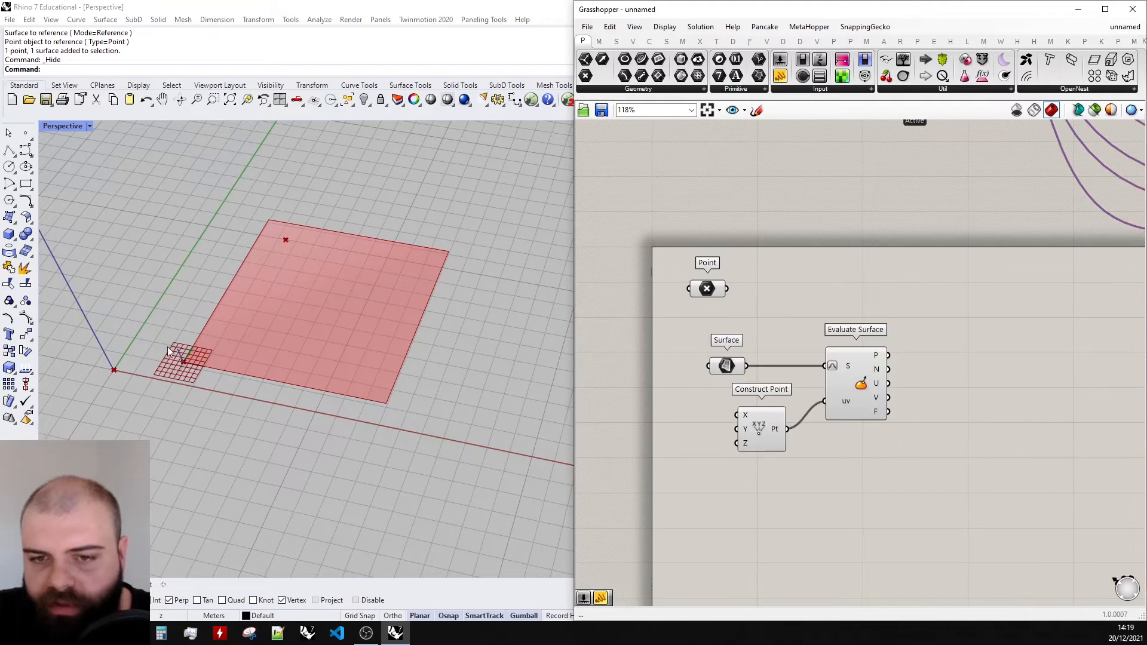
- Shift the Surface, Construct Point and Evaluate Surface components together slightly away from the Point parameter
{"action": "scroll", "coordinate": [206, 375], "scroll_direction": "up", "scroll_amount": 2}
{"action": "scroll", "coordinate": [391, 343], "scroll_direction": "up", "scroll_amount": 2}
{"action": "left_click_drag", "start_coordinate": [950, 476], "coordinate": [747, 366]}
{"action": "left_click", "coordinate": [711, 430]}
{"action": "scroll", "coordinate": [711, 430], "scroll_direction": "up", "scroll_amount": 3}
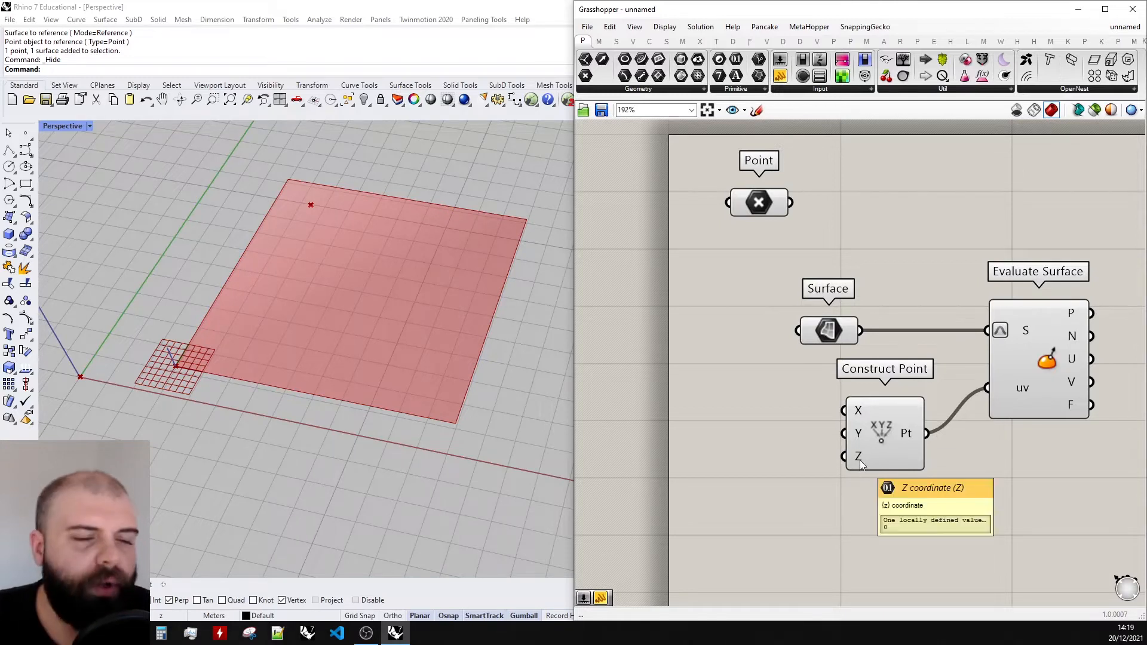
{"action": "scroll", "coordinate": [423, 254], "scroll_direction": "down", "scroll_amount": 3}
{"action": "right_click_drag", "start_coordinate": [423, 254], "coordinate": [418, 257]}
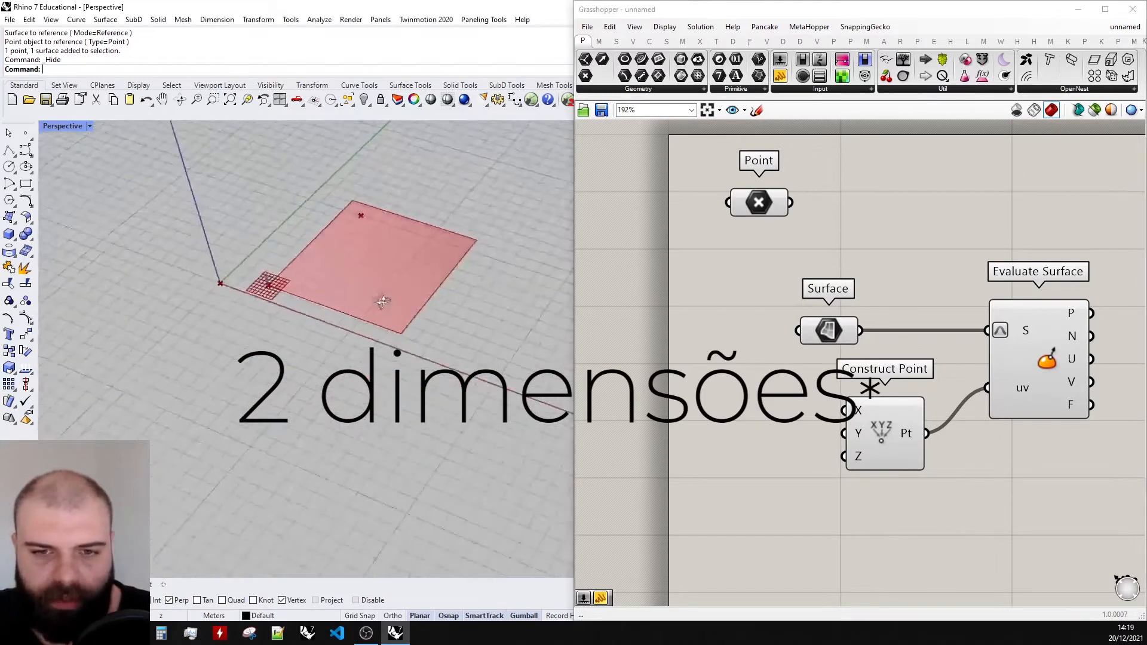
- Add two number sliders ranging from 0.00 to 1.00 and feed them into Construct Point's X and Y inputs
{"action": "scroll", "coordinate": [423, 253], "scroll_direction": "up", "scroll_amount": 3}
{"action": "scroll", "coordinate": [737, 416], "scroll_direction": "down", "scroll_amount": 2}
{"action": "double_click", "coordinate": [750, 415]}
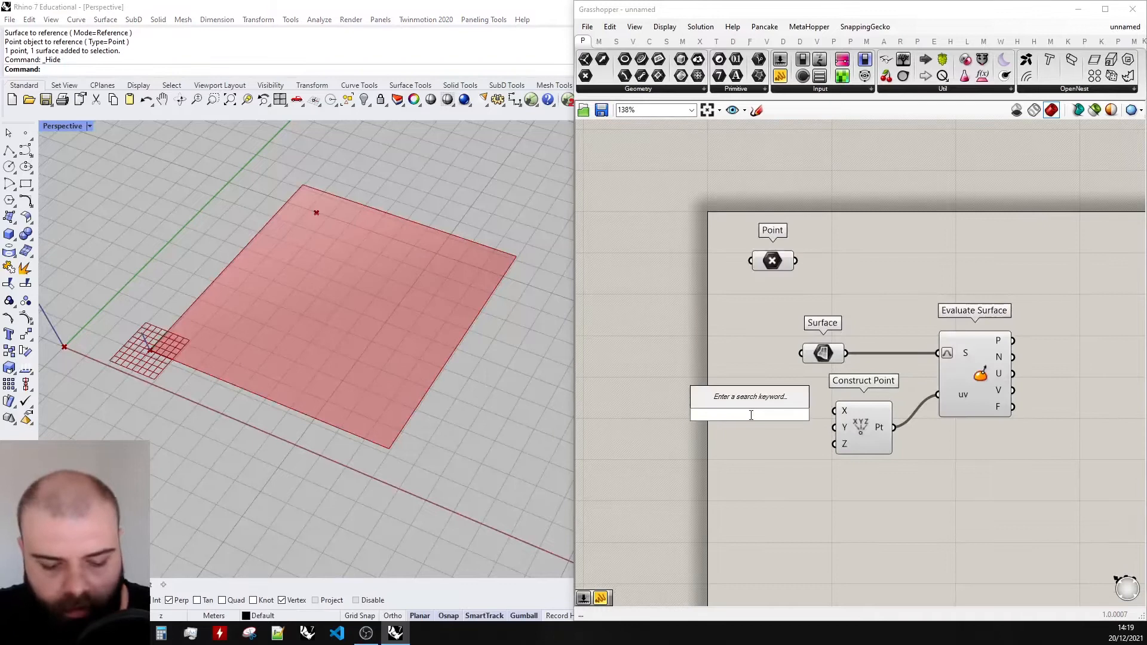
{"action": "type", "text": "0<10"}
{"action": "key", "text": "Return"}
{"action": "left_click_drag", "start_coordinate": [784, 410], "coordinate": [835, 428], "text": "alt"}
{"action": "left_click", "coordinate": [866, 433]}
- Set the X coordinate slider to 0.51 and the Y coordinate slider to 0.34
{"action": "scroll", "coordinate": [728, 342], "scroll_direction": "up", "scroll_amount": 1}
{"action": "scroll", "coordinate": [634, 356], "scroll_direction": "down", "scroll_amount": 2}
{"action": "scroll", "coordinate": [761, 385], "scroll_direction": "up", "scroll_amount": 3}
{"action": "left_click_drag", "start_coordinate": [670, 399], "coordinate": [738, 400]}
{"action": "left_click_drag", "start_coordinate": [671, 425], "coordinate": [709, 425]}
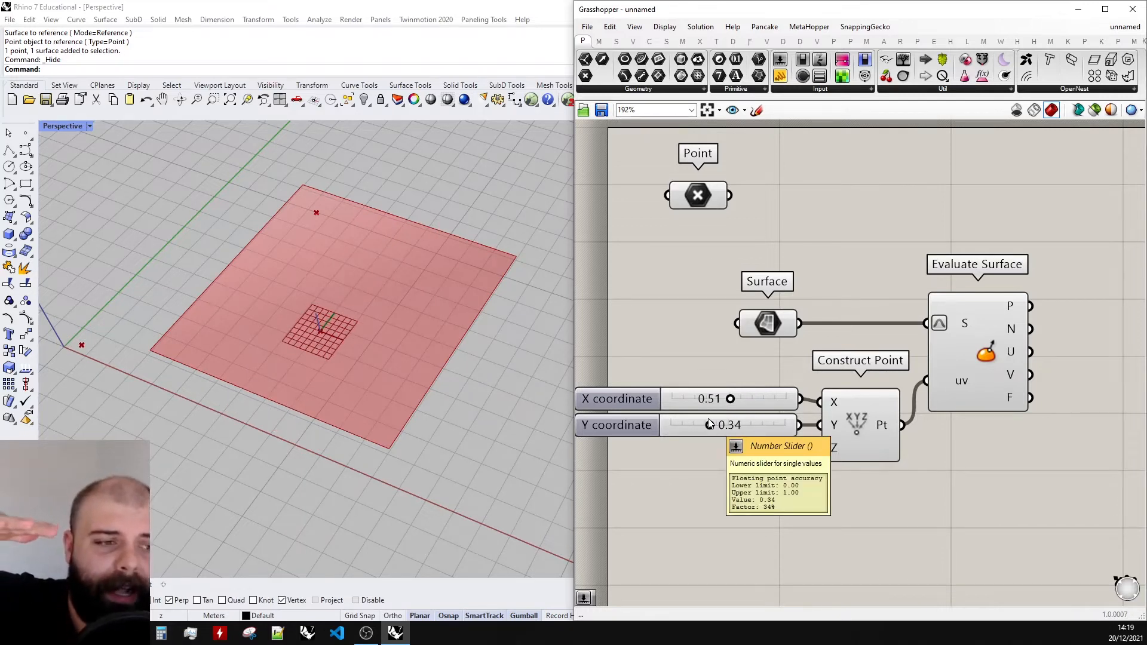
- Move Evaluate Surface slightly closer to Construct Point, then try surface positions, ending with X coordinate 0.55 and Y coordinate 0.28
{"action": "left_click_drag", "start_coordinate": [989, 338], "coordinate": [977, 338]}
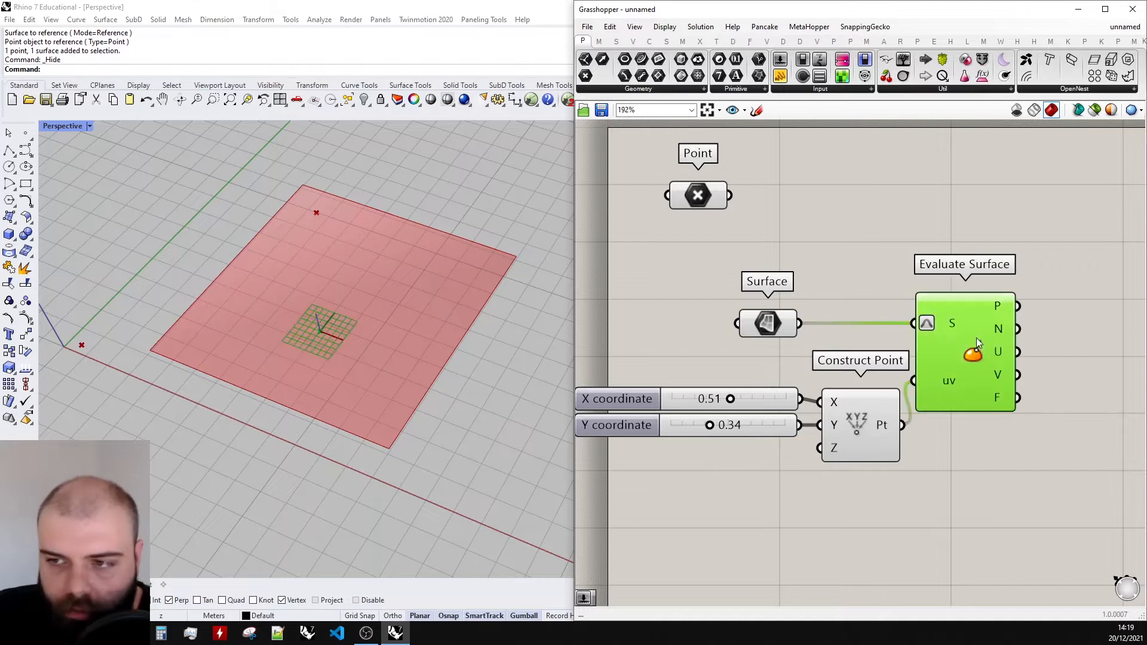
{"action": "left_click", "coordinate": [771, 364]}
{"action": "left_click_drag", "start_coordinate": [731, 399], "coordinate": [810, 400]}
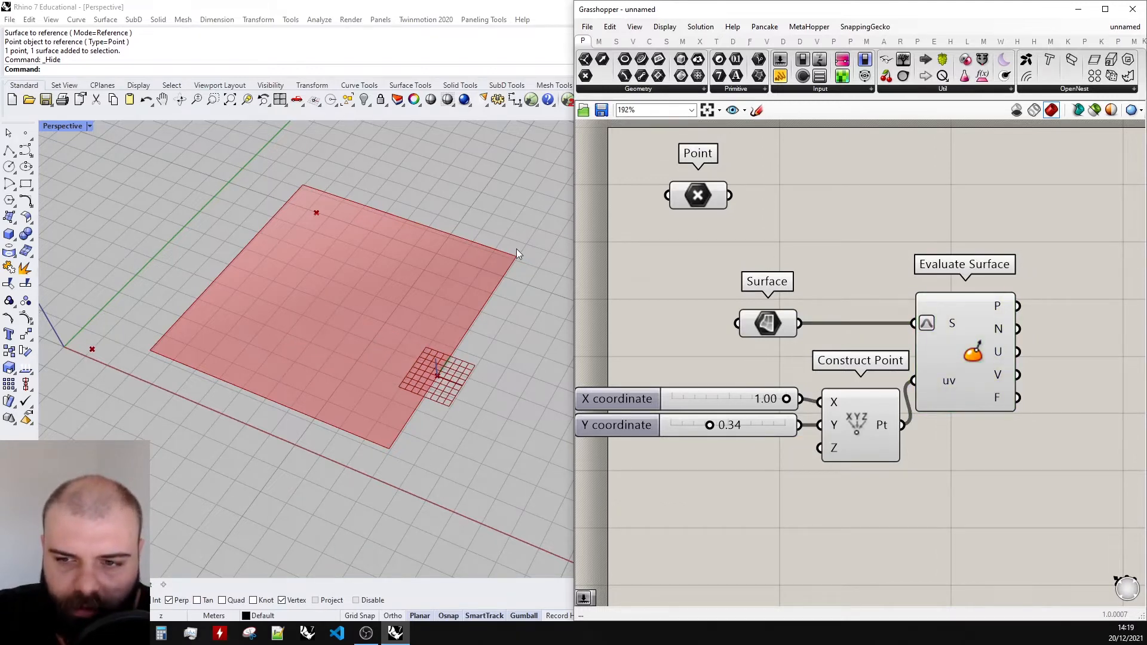
{"action": "mouse_move", "coordinate": [710, 425]}
{"action": "left_mouse_down"}
{"action": "mouse_move", "coordinate": [788, 425]}
{"action": "mouse_move", "coordinate": [673, 424]}
{"action": "mouse_move", "coordinate": [703, 425]}
{"action": "left_mouse_up"}
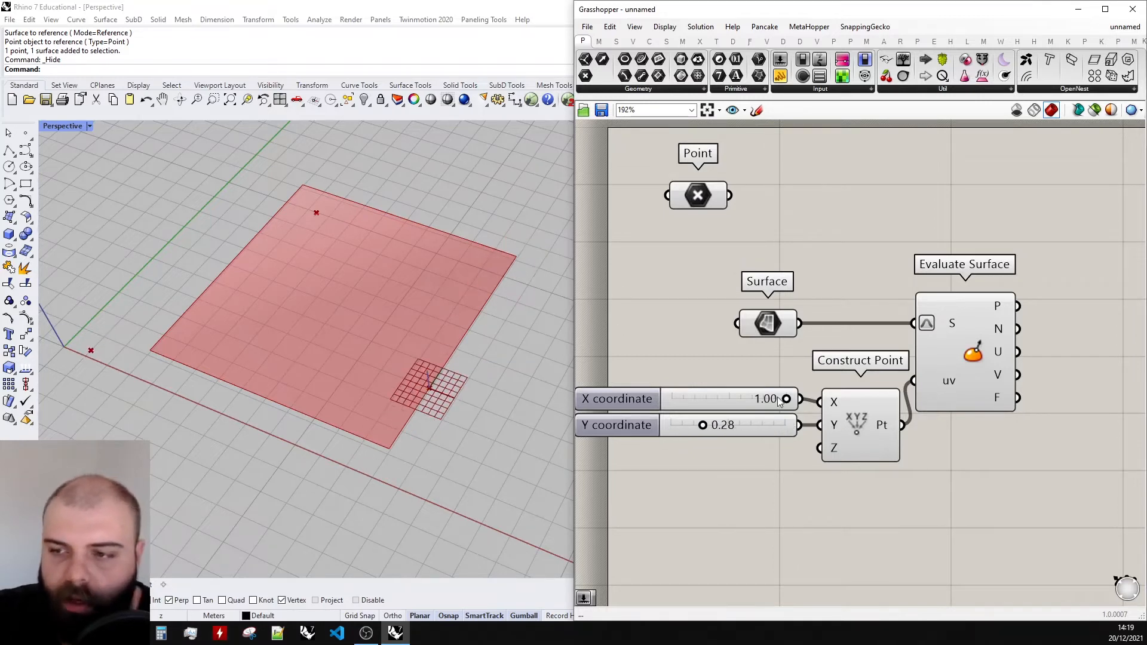
{"action": "left_click_drag", "start_coordinate": [787, 399], "coordinate": [735, 399]}
- Turn off the viewport preview of the Construct Point component
{"action": "left_click_drag", "start_coordinate": [849, 471], "coordinate": [724, 288]}
{"action": "left_click_drag", "start_coordinate": [889, 505], "coordinate": [819, 357]}
{"action": "key", "text": "space"}
{"action": "left_click", "coordinate": [828, 358]}
{"action": "scroll", "coordinate": [431, 329], "scroll_direction": "down", "scroll_amount": 9}
{"action": "scroll", "coordinate": [642, 328], "scroll_direction": "down", "scroll_amount": 6}
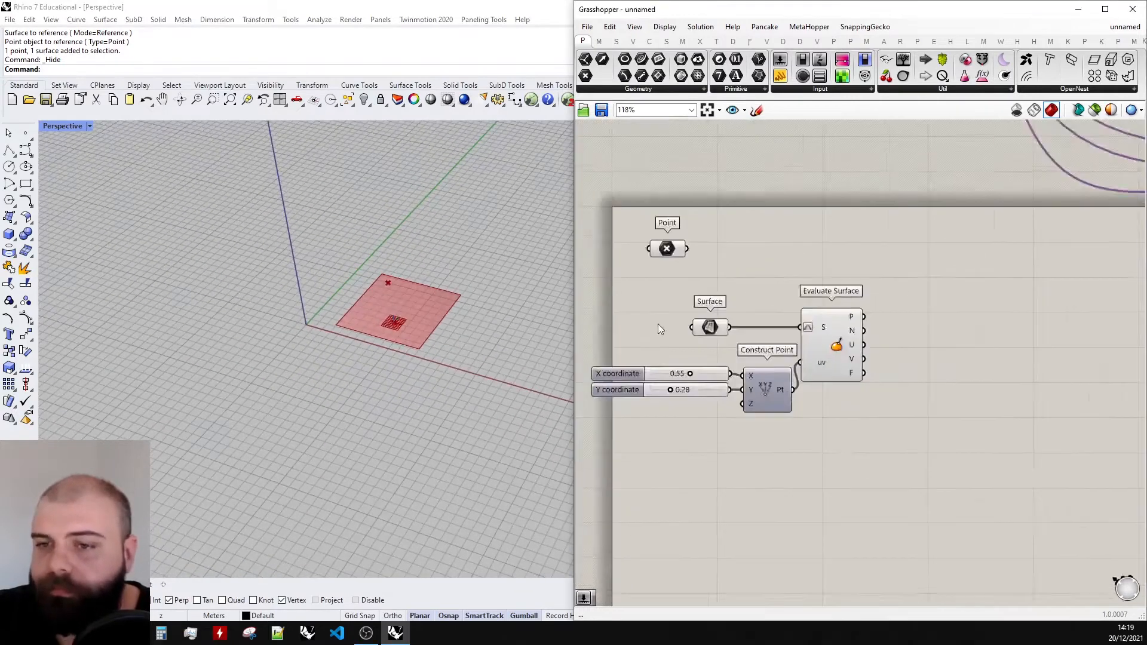
- Line up the Point parameter above the Surface parameter and nudge Evaluate Surface into place beside them
{"action": "scroll", "coordinate": [747, 321], "scroll_direction": "up", "scroll_amount": 2}
{"action": "left_click", "coordinate": [798, 320]}
{"action": "scroll", "coordinate": [776, 334], "scroll_direction": "up", "scroll_amount": 2}
{"action": "left_click", "coordinate": [753, 395]}
{"action": "left_click", "coordinate": [661, 230]}
{"action": "left_click_drag", "start_coordinate": [616, 213], "coordinate": [665, 209]}
{"action": "scroll", "coordinate": [371, 288], "scroll_direction": "up", "scroll_amount": 4}
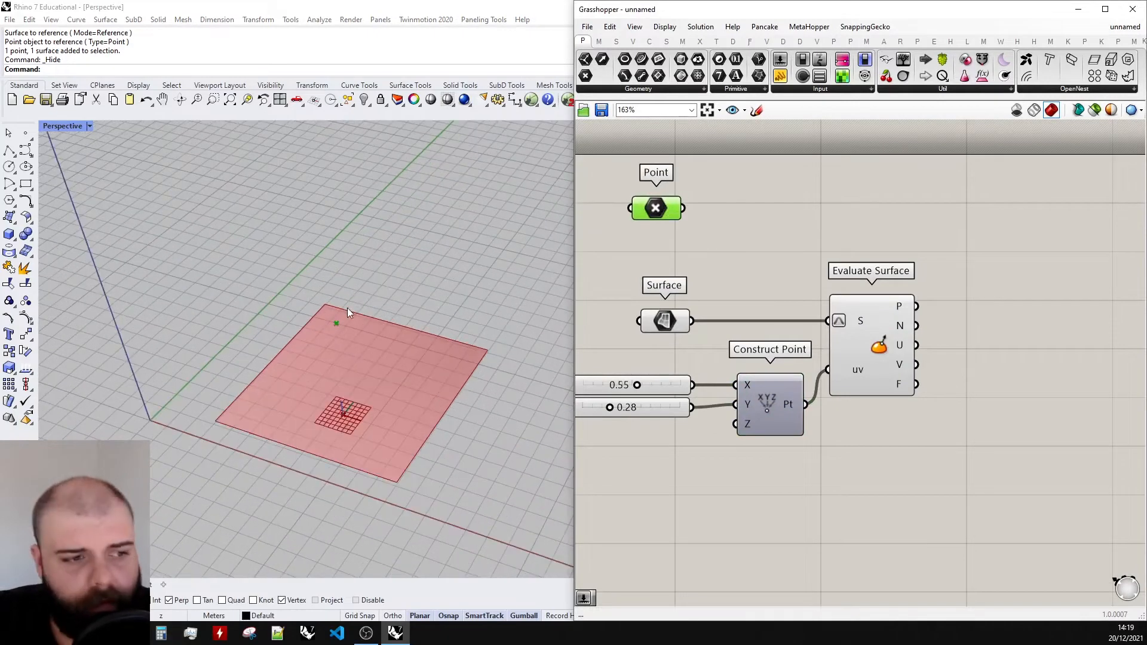
{"action": "left_click_drag", "start_coordinate": [864, 352], "coordinate": [862, 352]}
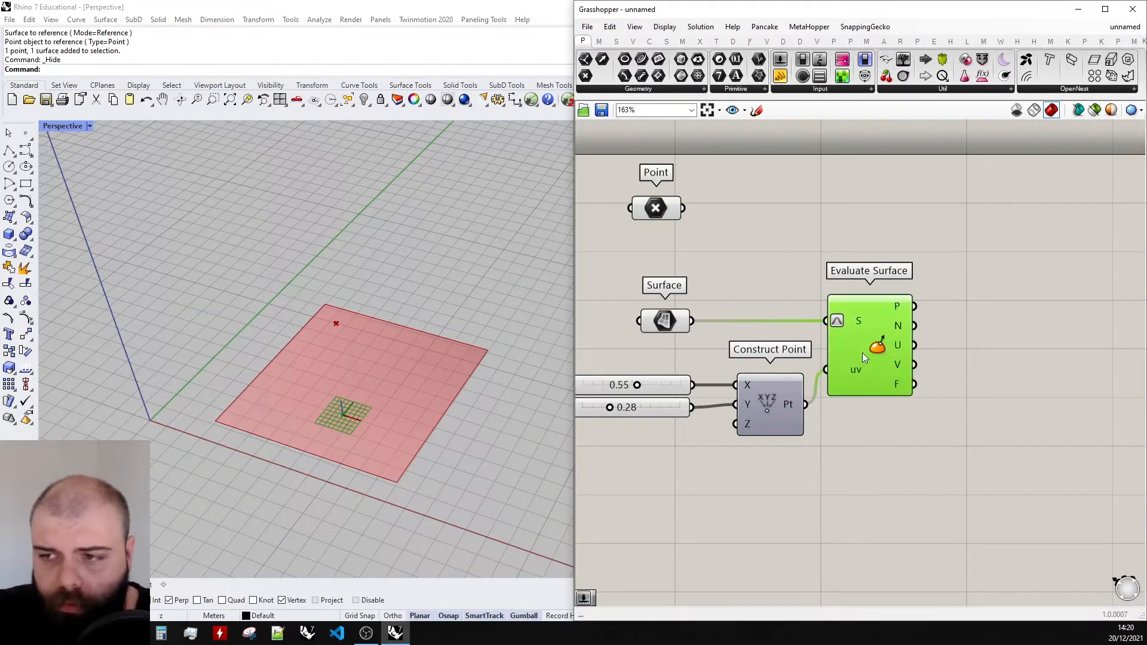
- Add a Point parameter beside Evaluate Surface and connect the P output to it
{"action": "scroll", "coordinate": [563, 325], "scroll_direction": "down", "scroll_amount": 5}
{"action": "double_click", "coordinate": [958, 324]}
{"action": "type", "text": "point"}
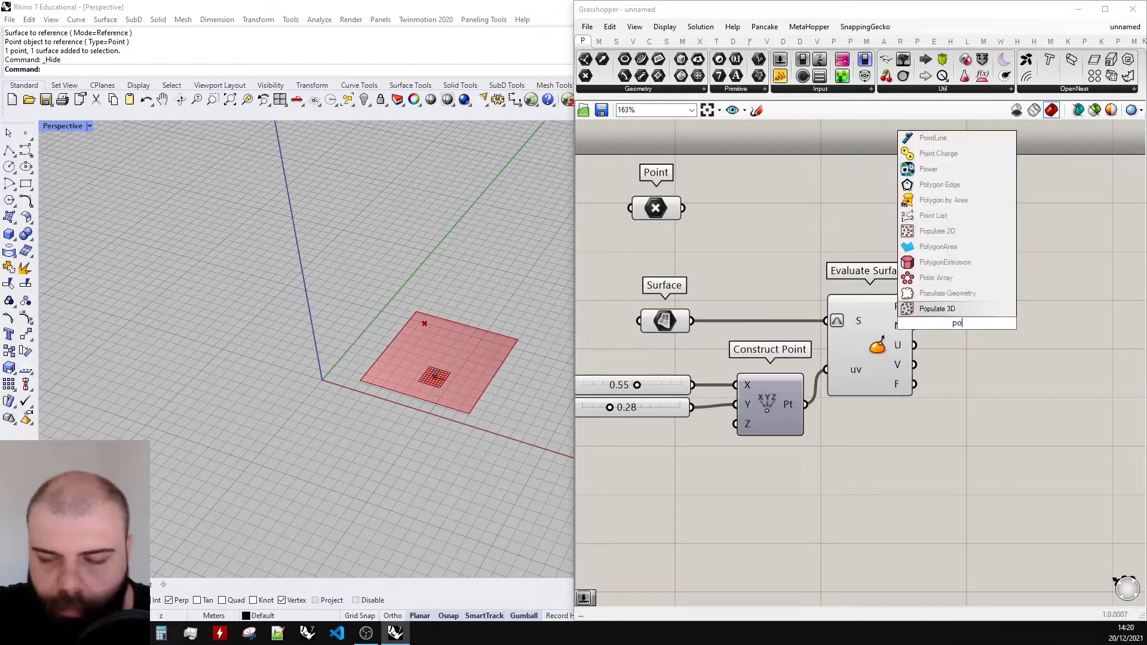
{"action": "key", "text": "Return"}
{"action": "left_click_drag", "start_coordinate": [914, 307], "coordinate": [948, 303]}
- Turn off Evaluate Surface's preview and align the new Point parameter with its P output
{"action": "left_click", "coordinate": [876, 351]}
{"action": "scroll", "coordinate": [873, 352], "scroll_direction": "down", "scroll_amount": 1}
{"action": "middle_click", "coordinate": [873, 351]}
{"action": "left_click", "coordinate": [909, 318]}
{"action": "scroll", "coordinate": [934, 331], "scroll_direction": "up", "scroll_amount": 1}
{"action": "left_click", "coordinate": [948, 278]}
{"action": "left_click", "coordinate": [939, 265]}
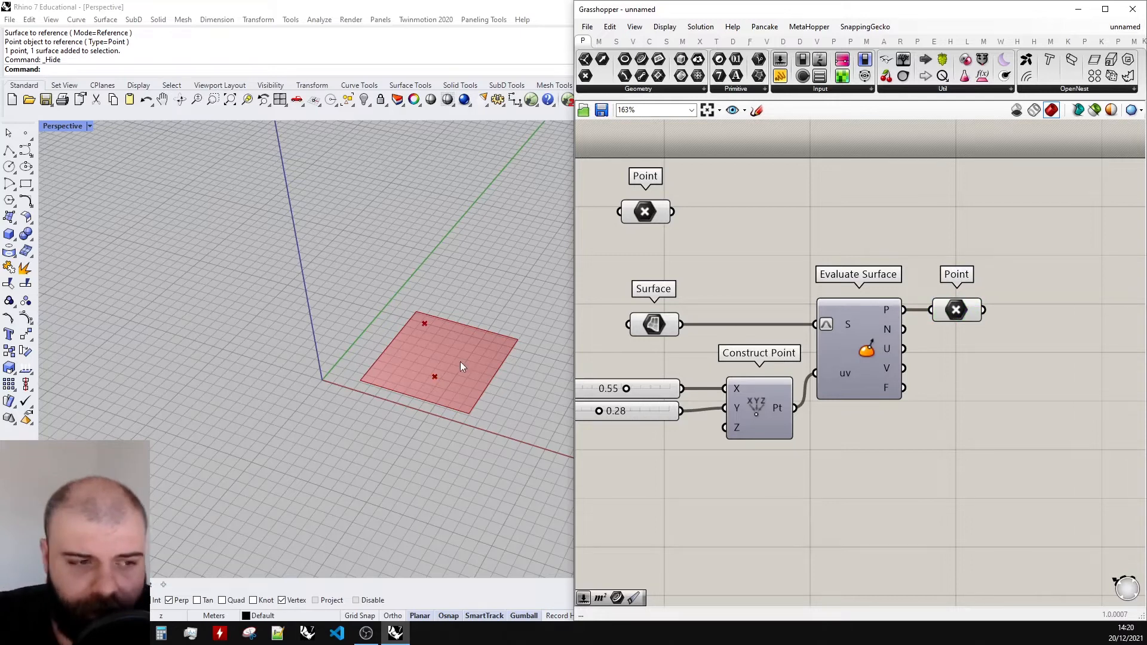
- Set the X coordinate to 0.15 and the Y coordinate to 0.87, then compare the evaluated point with the referenced point
{"action": "scroll", "coordinate": [460, 366], "scroll_direction": "up", "scroll_amount": 3}
{"action": "scroll", "coordinate": [701, 403], "scroll_direction": "down", "scroll_amount": 2}
{"action": "scroll", "coordinate": [594, 394], "scroll_direction": "up", "scroll_amount": 4}
{"action": "mouse_move", "coordinate": [594, 394]}
{"action": "left_mouse_down"}
{"action": "mouse_move", "coordinate": [625, 392]}
{"action": "mouse_move", "coordinate": [613, 393]}
{"action": "mouse_move", "coordinate": [672, 430]}
{"action": "mouse_move", "coordinate": [715, 431]}
{"action": "mouse_move", "coordinate": [600, 393]}
{"action": "left_mouse_up"}
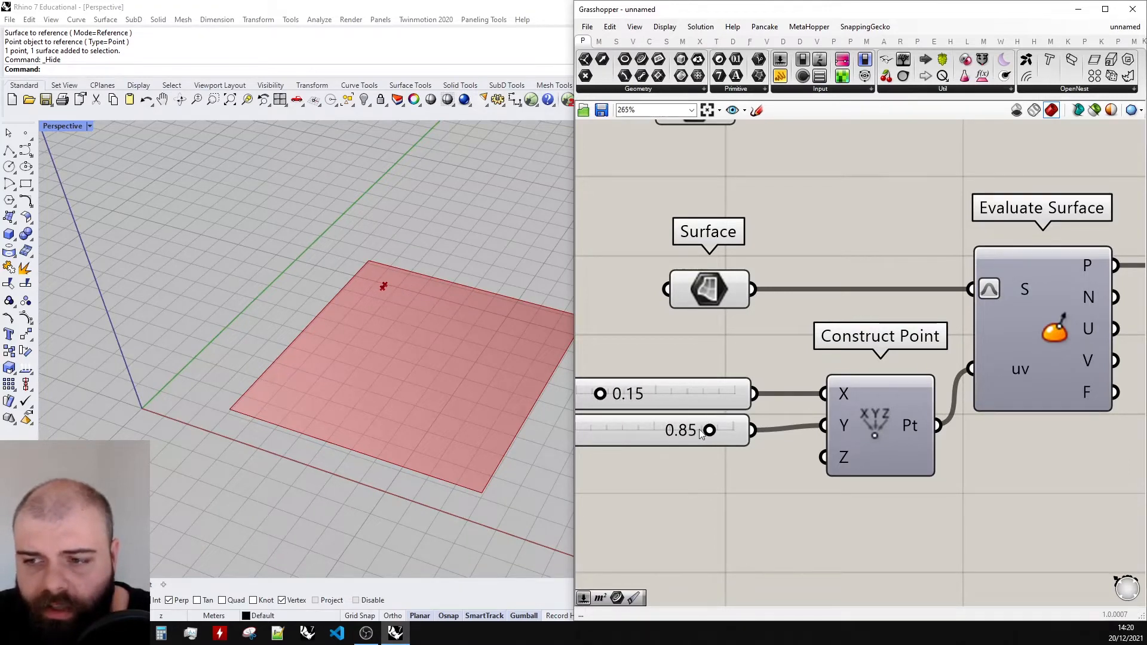
{"action": "left_click_drag", "start_coordinate": [710, 430], "coordinate": [713, 430]}
{"action": "right_click_drag", "start_coordinate": [426, 268], "coordinate": [422, 339]}
{"action": "scroll", "coordinate": [386, 352], "scroll_direction": "up", "scroll_amount": 5}
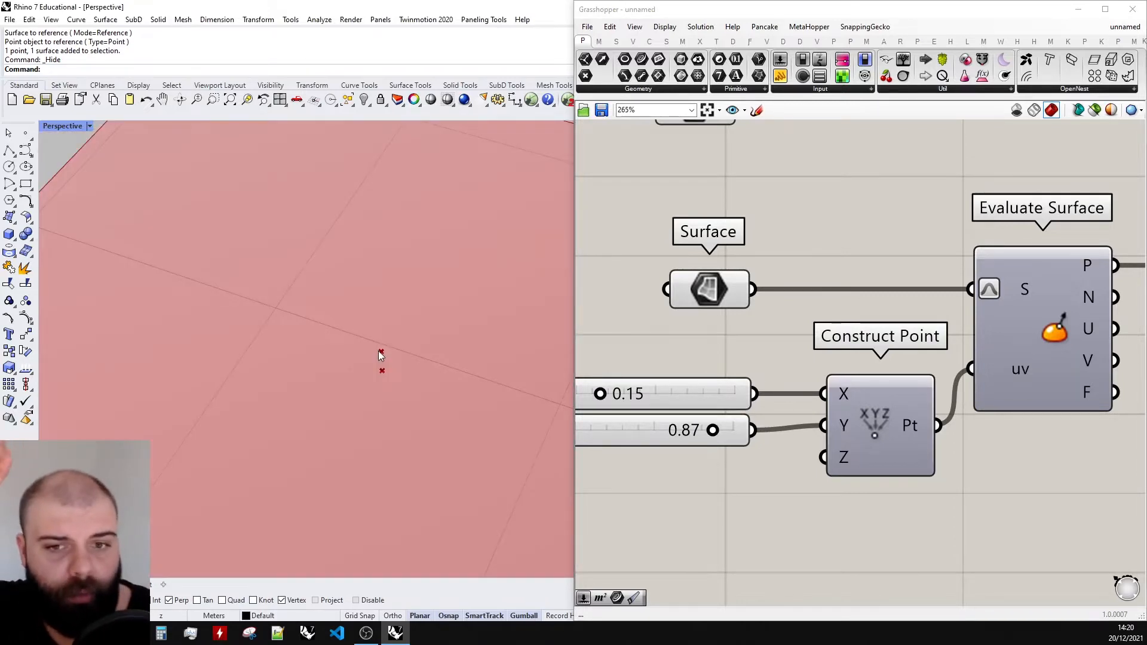
- Set the X coordinate slider to 0.14 and the Y coordinate slider to 0.82
{"action": "scroll", "coordinate": [378, 351], "scroll_direction": "down", "scroll_amount": 5}
{"action": "scroll", "coordinate": [867, 398], "scroll_direction": "down", "scroll_amount": 3}
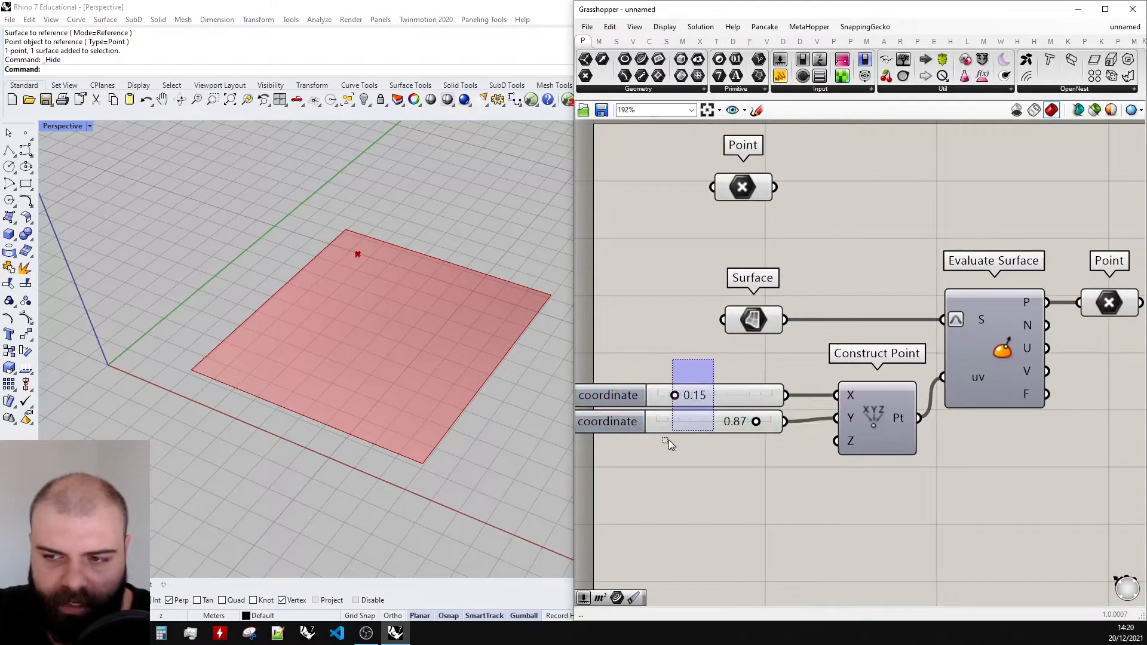
{"action": "scroll", "coordinate": [726, 366], "scroll_direction": "up", "scroll_amount": 2}
{"action": "mouse_move", "coordinate": [666, 406]}
{"action": "left_mouse_down"}
{"action": "mouse_move", "coordinate": [686, 405]}
{"action": "mouse_move", "coordinate": [663, 405]}
{"action": "left_mouse_up"}
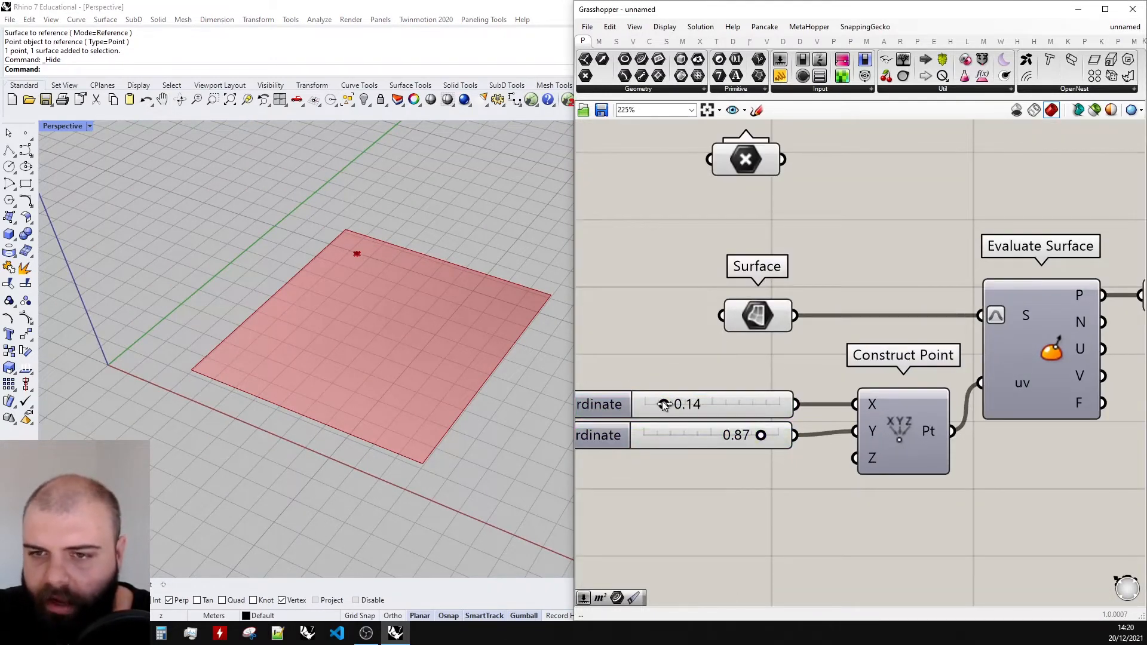
{"action": "left_click_drag", "start_coordinate": [761, 436], "coordinate": [765, 436]}
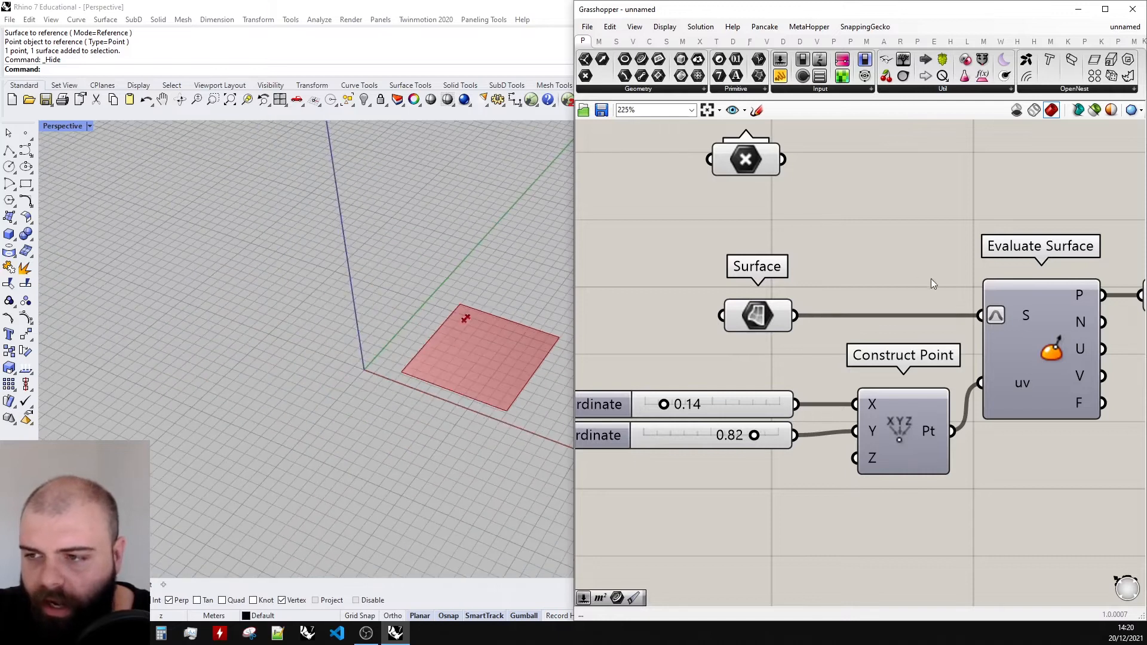
- Move the referenced Point parameter above the Point parameter fed by Evaluate Surface
{"action": "scroll", "coordinate": [931, 279], "scroll_direction": "down", "scroll_amount": 3}
{"action": "scroll", "coordinate": [977, 321], "scroll_direction": "up", "scroll_amount": 4}
{"action": "left_click_drag", "start_coordinate": [977, 321], "coordinate": [987, 325]}
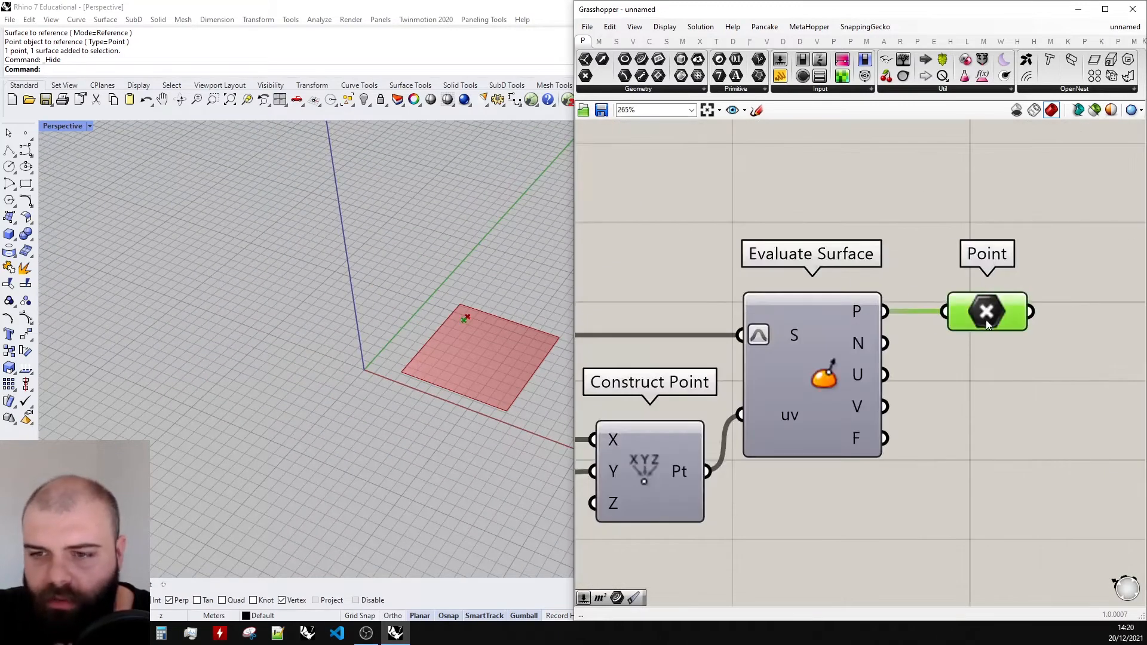
{"action": "scroll", "coordinate": [750, 336], "scroll_direction": "down", "scroll_amount": 4}
{"action": "left_click_drag", "start_coordinate": [667, 291], "coordinate": [877, 294]}
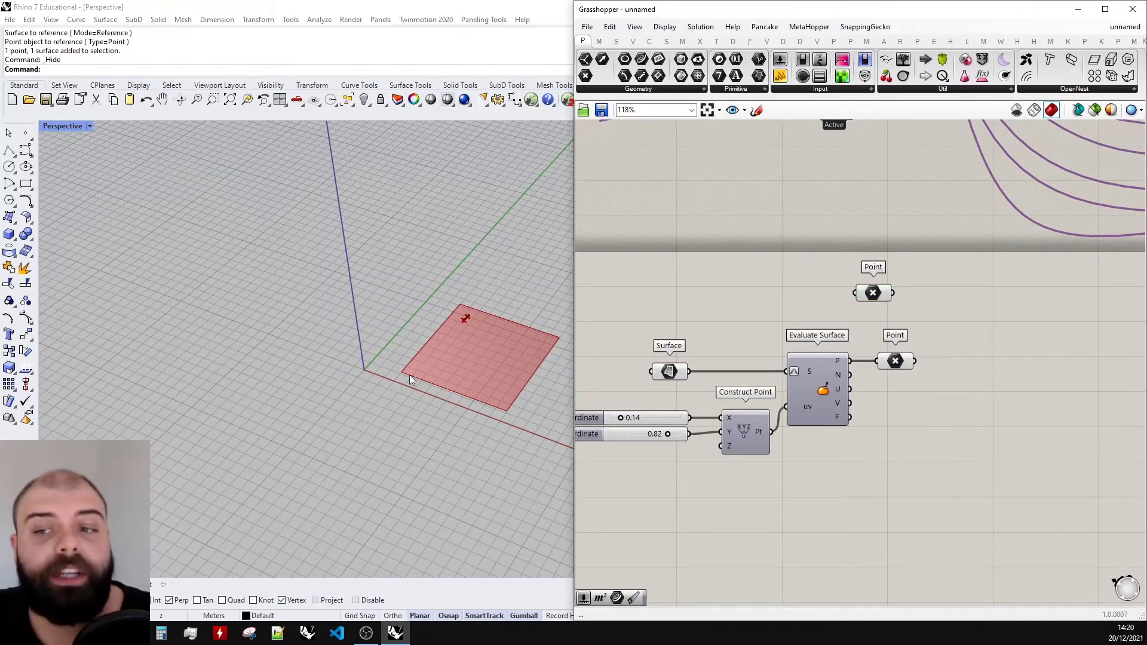
- Sketch a rough black square on the empty canvas, with a red mark near its upper-left corner and a magenta mark near its lower-right corner
{"action": "scroll", "coordinate": [543, 348], "scroll_direction": "up", "scroll_amount": 4}
{"action": "scroll", "coordinate": [808, 385], "scroll_direction": "down", "scroll_amount": 1}
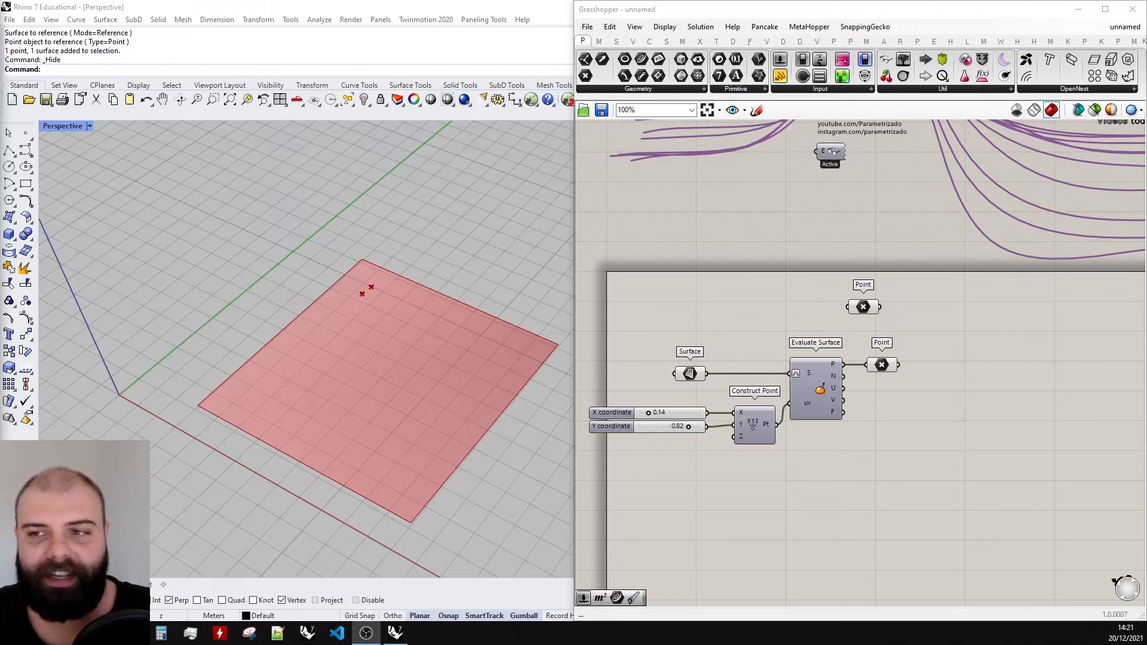
{"action": "scroll", "coordinate": [825, 264], "scroll_direction": "down", "scroll_amount": 4}
{"action": "scroll", "coordinate": [990, 314], "scroll_direction": "up", "scroll_amount": 3}
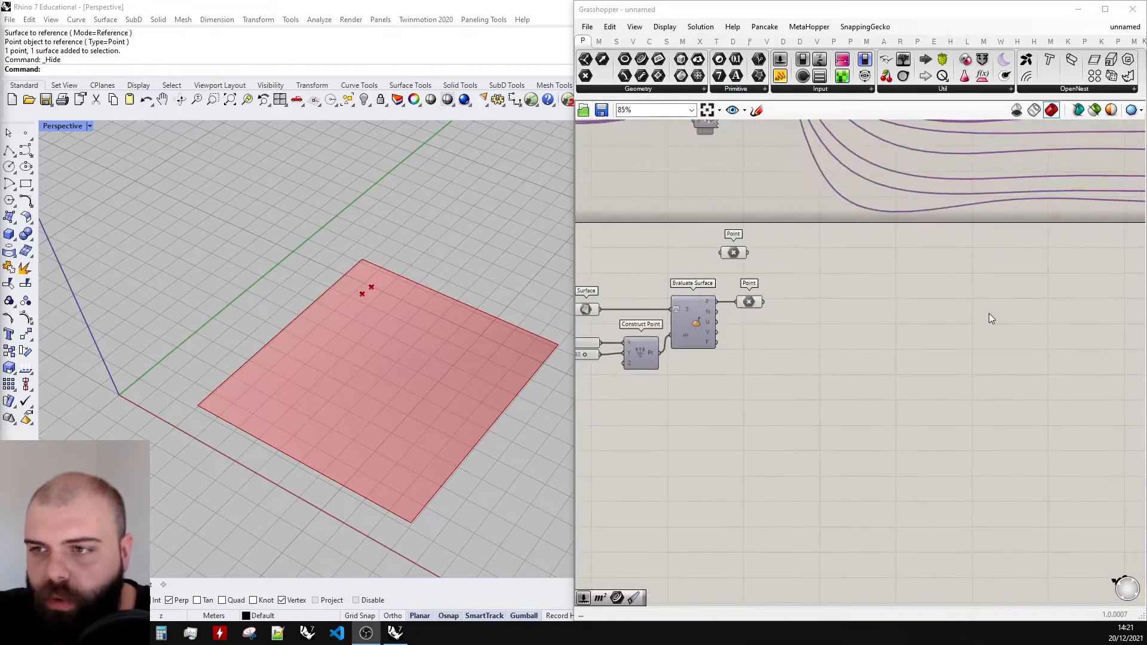
{"action": "left_click", "coordinate": [752, 180]}
{"action": "left_click", "coordinate": [757, 110]}
{"action": "left_click_drag", "start_coordinate": [721, 261], "coordinate": [736, 417]}
{"action": "left_click_drag", "start_coordinate": [736, 419], "coordinate": [843, 425]}
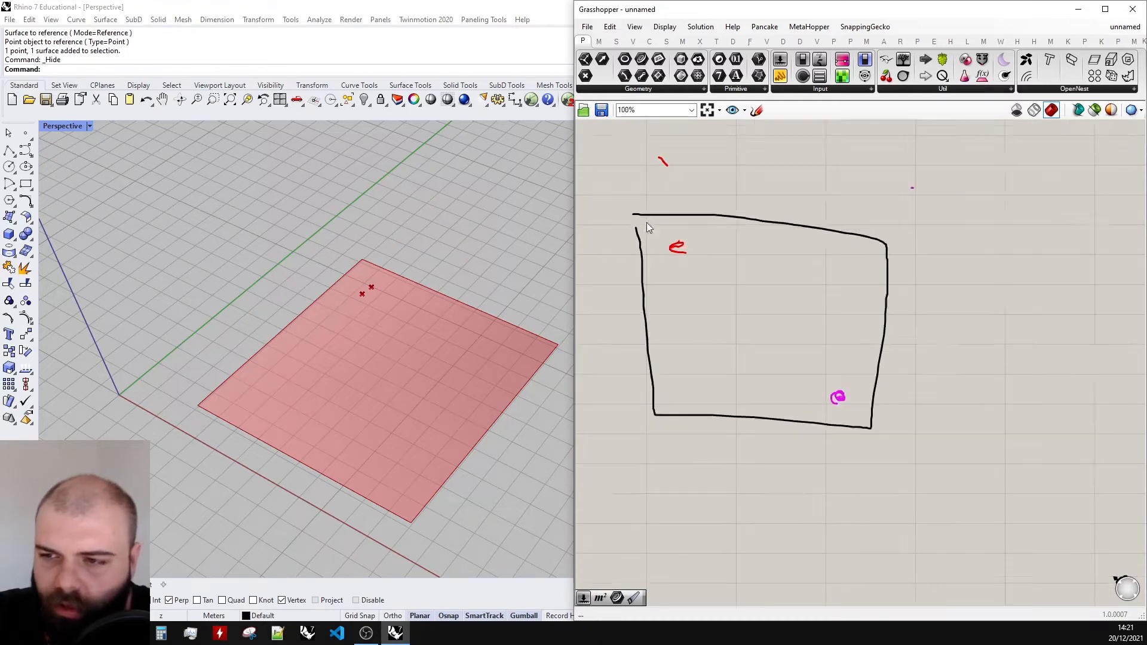
- Label the sketch by writing F above the red mark and I above the magenta mark
{"action": "scroll", "coordinate": [683, 230], "scroll_direction": "up", "scroll_amount": 2}
{"action": "left_click", "coordinate": [757, 110]}
{"action": "scroll", "coordinate": [670, 245], "scroll_direction": "up", "scroll_amount": 3}
{"action": "mouse_move", "coordinate": [672, 240]}
{"action": "left_mouse_down"}
{"action": "mouse_move", "coordinate": [675, 210]}
{"action": "mouse_move", "coordinate": [705, 213]}
{"action": "left_mouse_up"}
{"action": "left_click_drag", "start_coordinate": [676, 226], "coordinate": [693, 228]}
{"action": "scroll", "coordinate": [690, 230], "scroll_direction": "down", "scroll_amount": 4}
{"action": "scroll", "coordinate": [794, 418], "scroll_direction": "up", "scroll_amount": 5}
{"action": "mouse_move", "coordinate": [874, 392]}
{"action": "left_mouse_down"}
{"action": "mouse_move", "coordinate": [832, 383]}
{"action": "mouse_move", "coordinate": [865, 312]}
{"action": "left_mouse_up"}
{"action": "left_click_drag", "start_coordinate": [839, 310], "coordinate": [912, 317]}
{"action": "key", "text": "Return"}
{"action": "scroll", "coordinate": [840, 316], "scroll_direction": "down", "scroll_amount": 8}
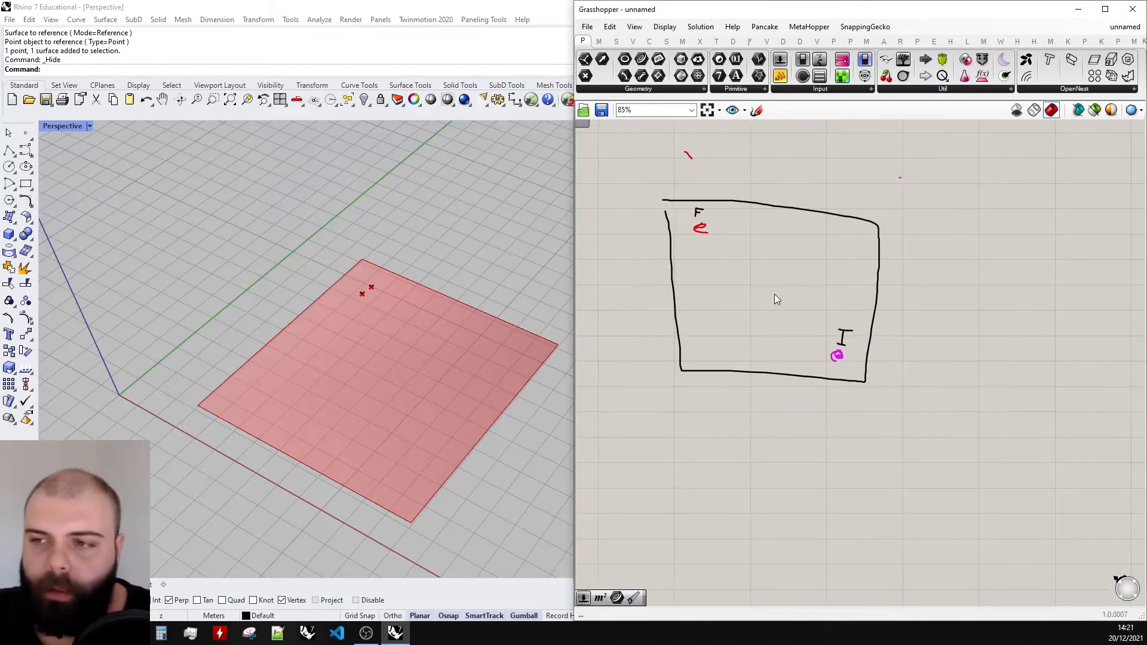
- Sketch a black dashed line from the I mark to the F mark and keep the drawing
{"action": "scroll", "coordinate": [705, 213], "scroll_direction": "up", "scroll_amount": 2}
{"action": "left_click", "coordinate": [757, 110]}
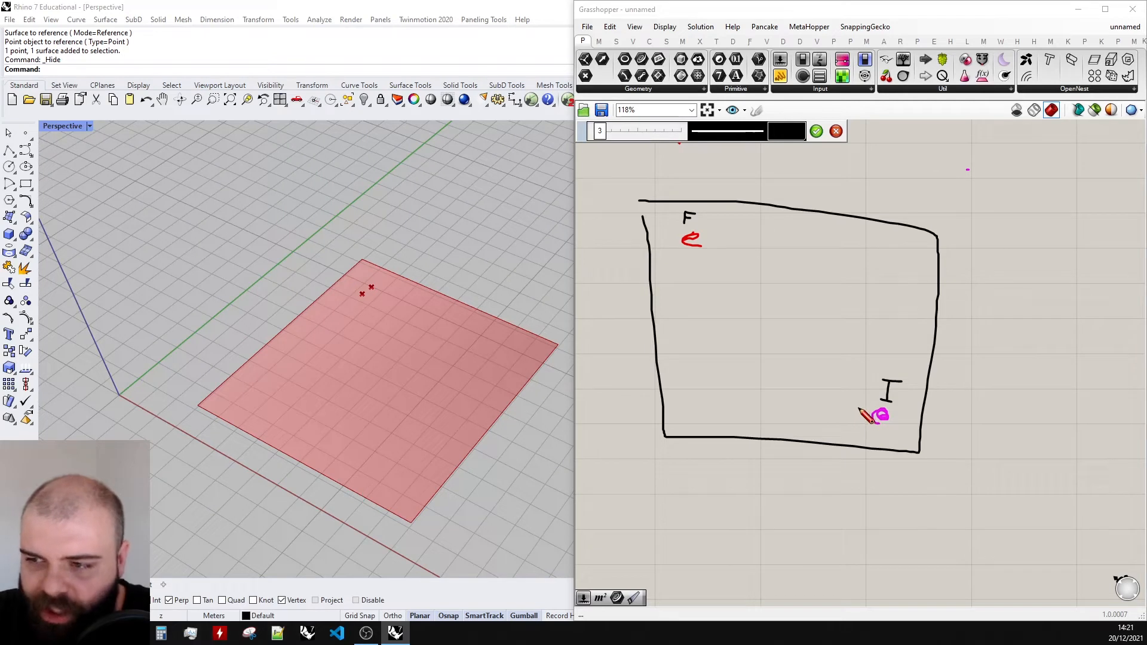
{"action": "left_click_drag", "start_coordinate": [859, 404], "coordinate": [720, 257]}
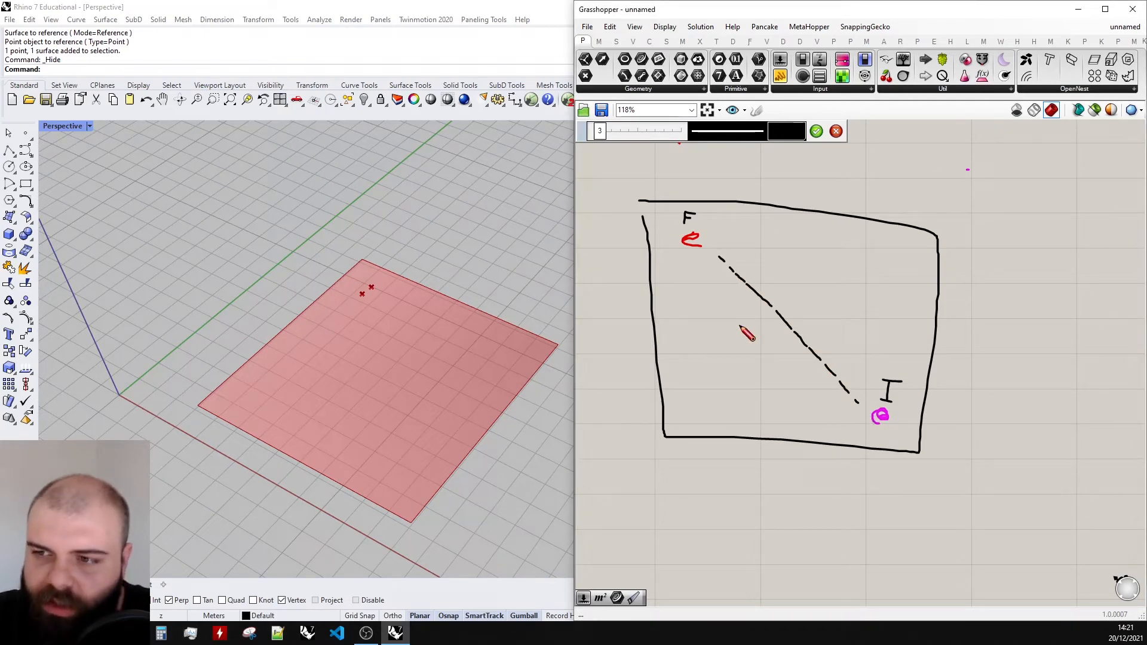
{"action": "left_click", "coordinate": [817, 131]}
{"action": "scroll", "coordinate": [818, 187], "scroll_direction": "down", "scroll_amount": 1}
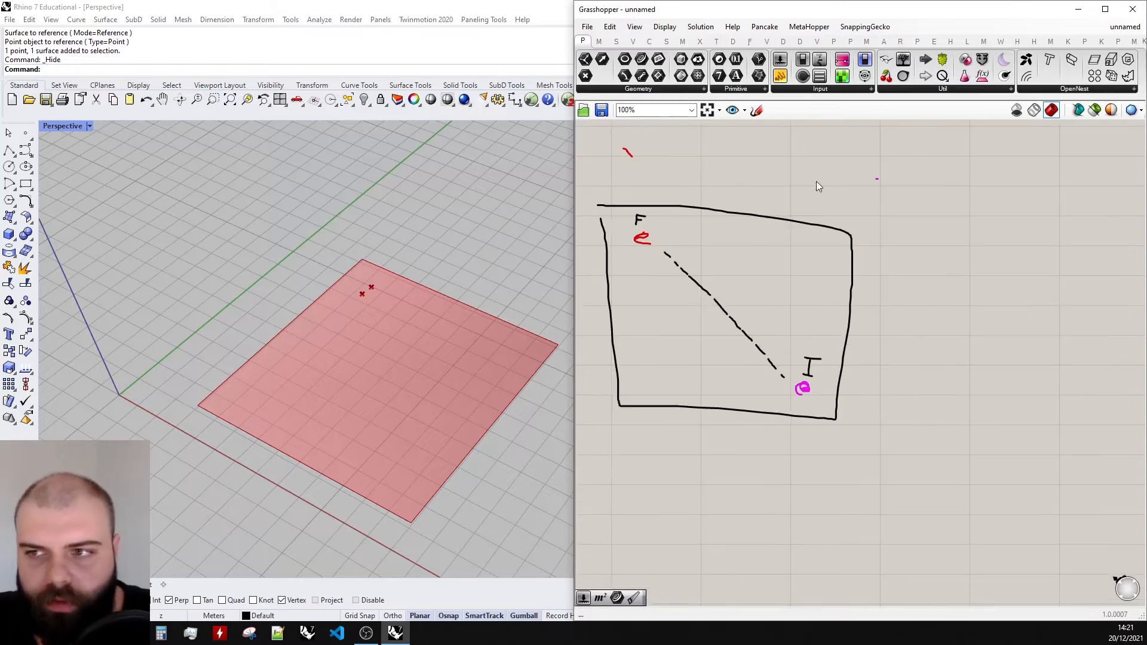
- Sketch an arrow leading from the magenta I mark out of the square
{"action": "left_click", "coordinate": [756, 110]}
{"action": "scroll", "coordinate": [896, 429], "scroll_direction": "up", "scroll_amount": 3}
{"action": "mouse_move", "coordinate": [761, 388]}
{"action": "left_mouse_down"}
{"action": "mouse_move", "coordinate": [913, 429]}
{"action": "mouse_move", "coordinate": [892, 447]}
{"action": "left_mouse_up"}
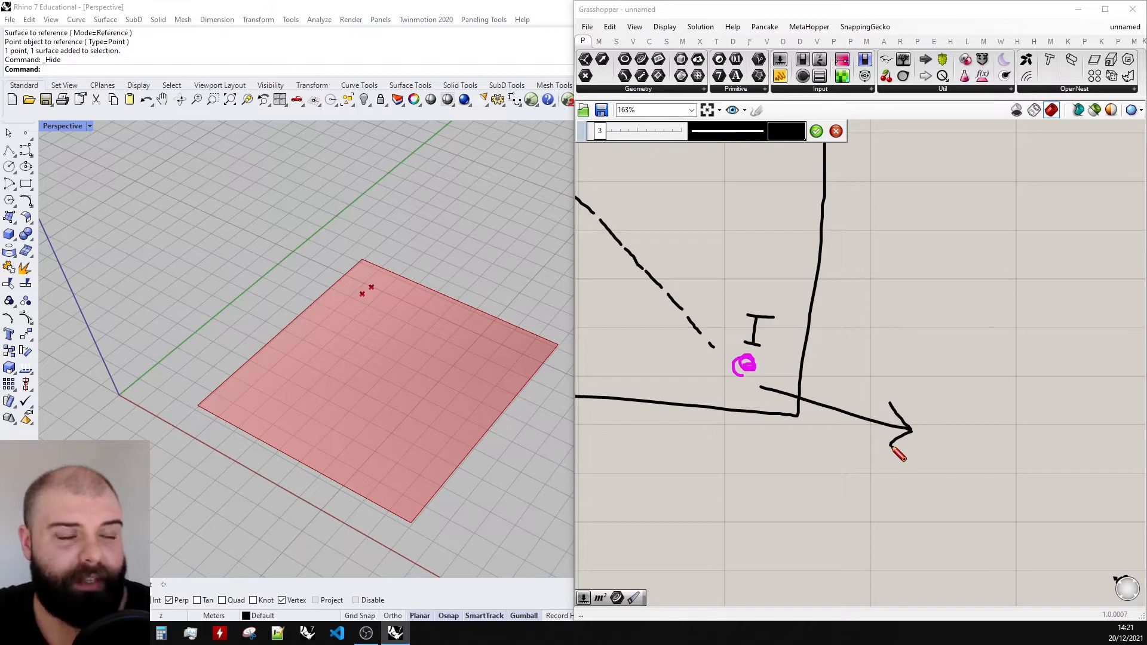
{"action": "scroll", "coordinate": [894, 448], "scroll_direction": "down", "scroll_amount": 3}
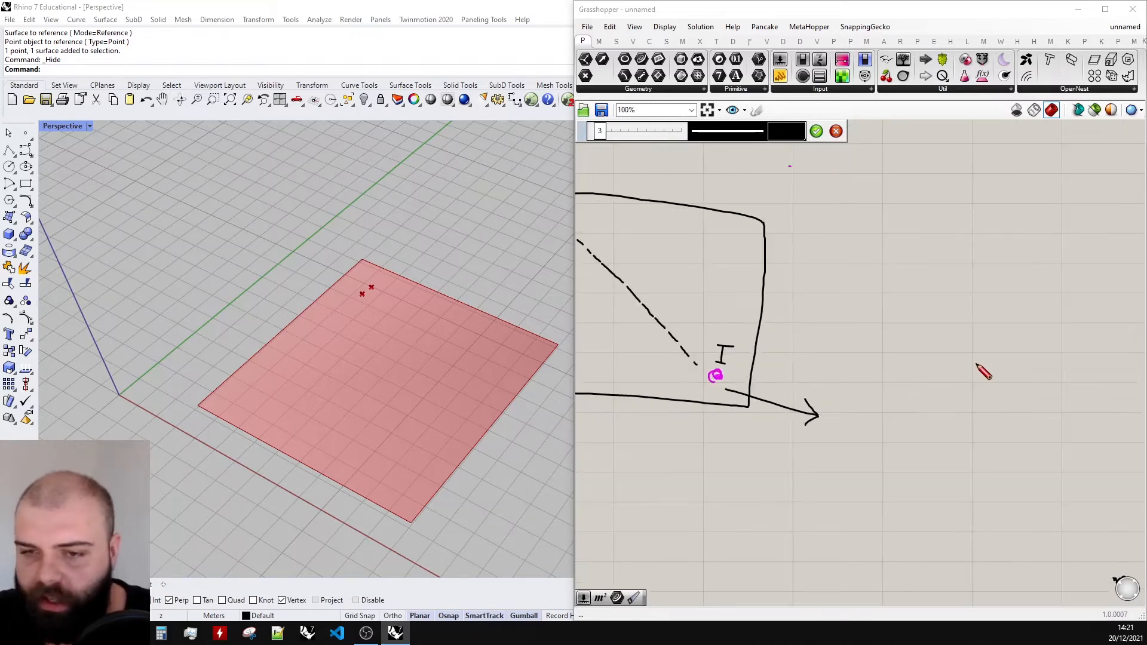
- Handwrite X =, Y = and Z = at the tip of the I arrow and keep the sketch
{"action": "scroll", "coordinate": [968, 383], "scroll_direction": "up", "scroll_amount": 5}
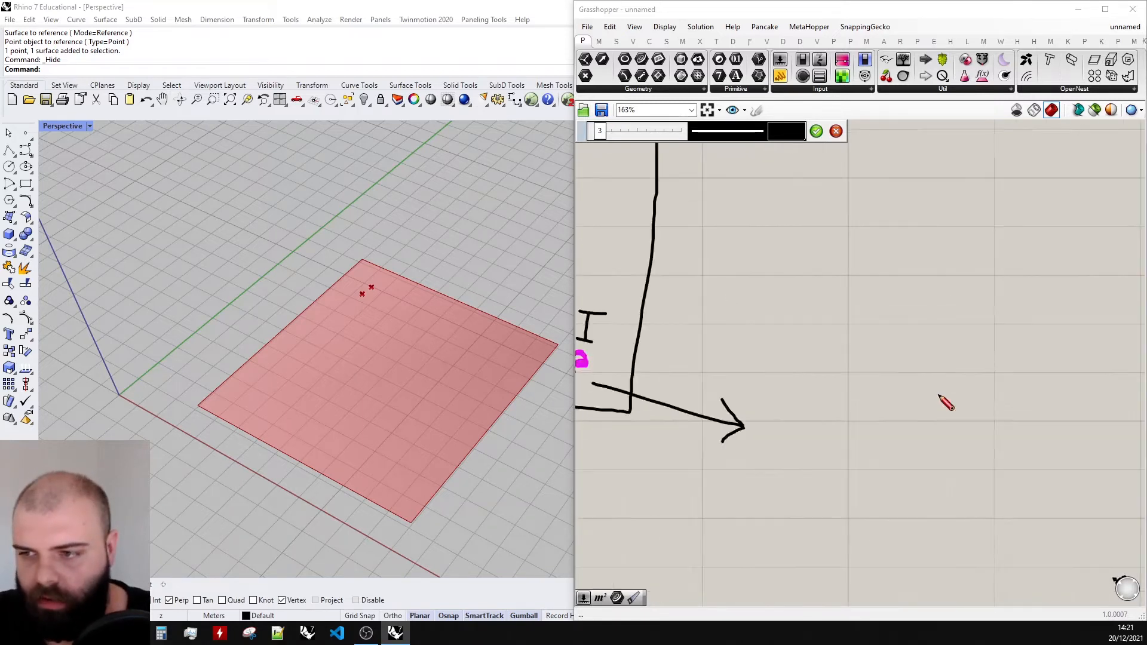
{"action": "left_click_drag", "start_coordinate": [695, 401], "coordinate": [803, 353]}
{"action": "mouse_move", "coordinate": [719, 346]}
{"action": "left_mouse_down"}
{"action": "mouse_move", "coordinate": [762, 421]}
{"action": "mouse_move", "coordinate": [798, 369]}
{"action": "mouse_move", "coordinate": [772, 384]}
{"action": "left_mouse_up"}
{"action": "scroll", "coordinate": [798, 185], "scroll_direction": "down", "scroll_amount": 3}
{"action": "mouse_move", "coordinate": [756, 445]}
{"action": "left_mouse_down"}
{"action": "mouse_move", "coordinate": [796, 447]}
{"action": "mouse_move", "coordinate": [775, 505]}
{"action": "mouse_move", "coordinate": [803, 478]}
{"action": "left_mouse_up"}
{"action": "mouse_move", "coordinate": [823, 291]}
{"action": "left_mouse_down"}
{"action": "mouse_move", "coordinate": [843, 291]}
{"action": "mouse_move", "coordinate": [850, 318]}
{"action": "left_mouse_up"}
{"action": "mouse_move", "coordinate": [811, 405]}
{"action": "left_mouse_down"}
{"action": "mouse_move", "coordinate": [838, 402]}
{"action": "mouse_move", "coordinate": [842, 379]}
{"action": "left_mouse_up"}
{"action": "left_click_drag", "start_coordinate": [824, 499], "coordinate": [853, 493]}
{"action": "left_click_drag", "start_coordinate": [843, 480], "coordinate": [913, 465]}
{"action": "scroll", "coordinate": [840, 407], "scroll_direction": "down", "scroll_amount": 3}
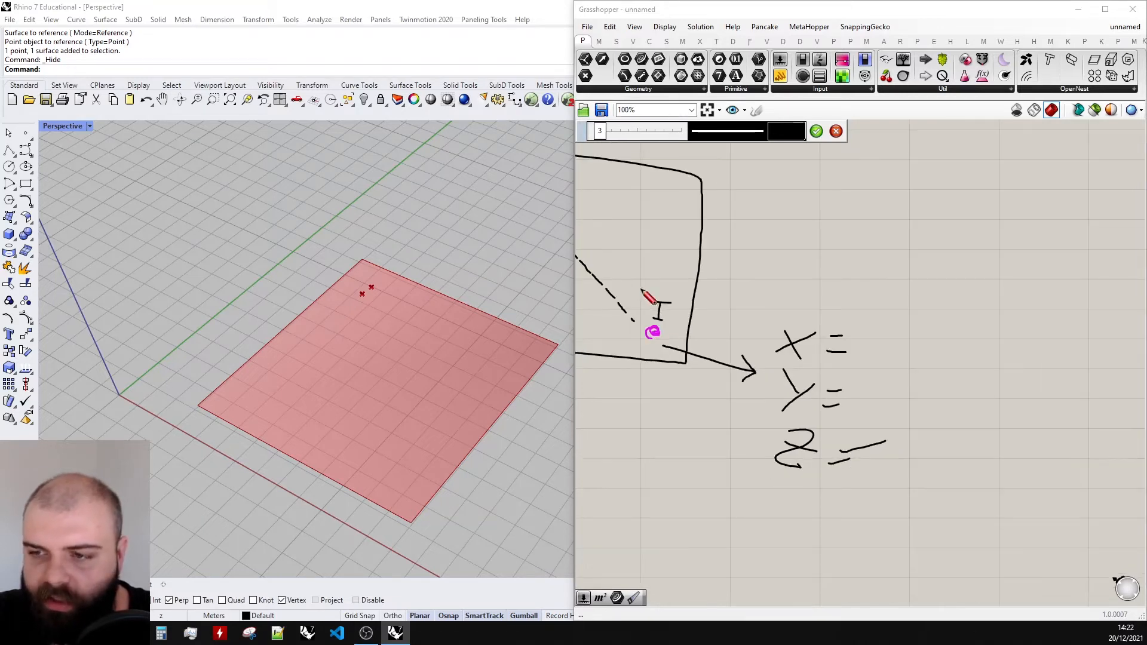
{"action": "left_click", "coordinate": [816, 131]}
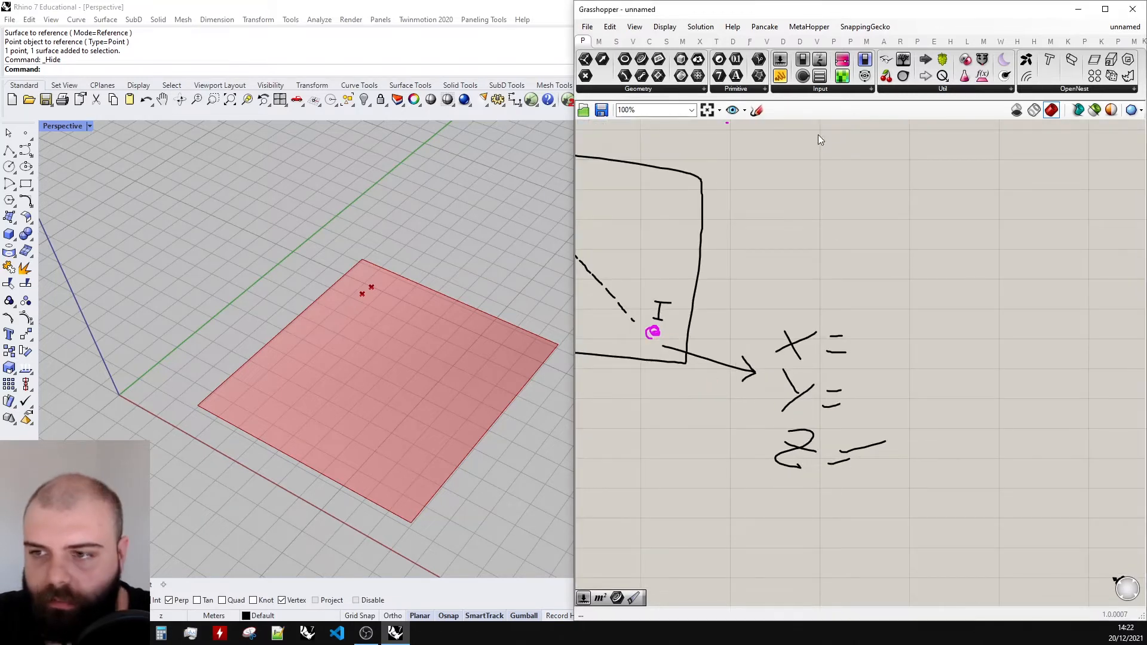
{"action": "scroll", "coordinate": [917, 397], "scroll_direction": "down", "scroll_amount": 2}
{"action": "scroll", "coordinate": [802, 310], "scroll_direction": "up", "scroll_amount": 2}
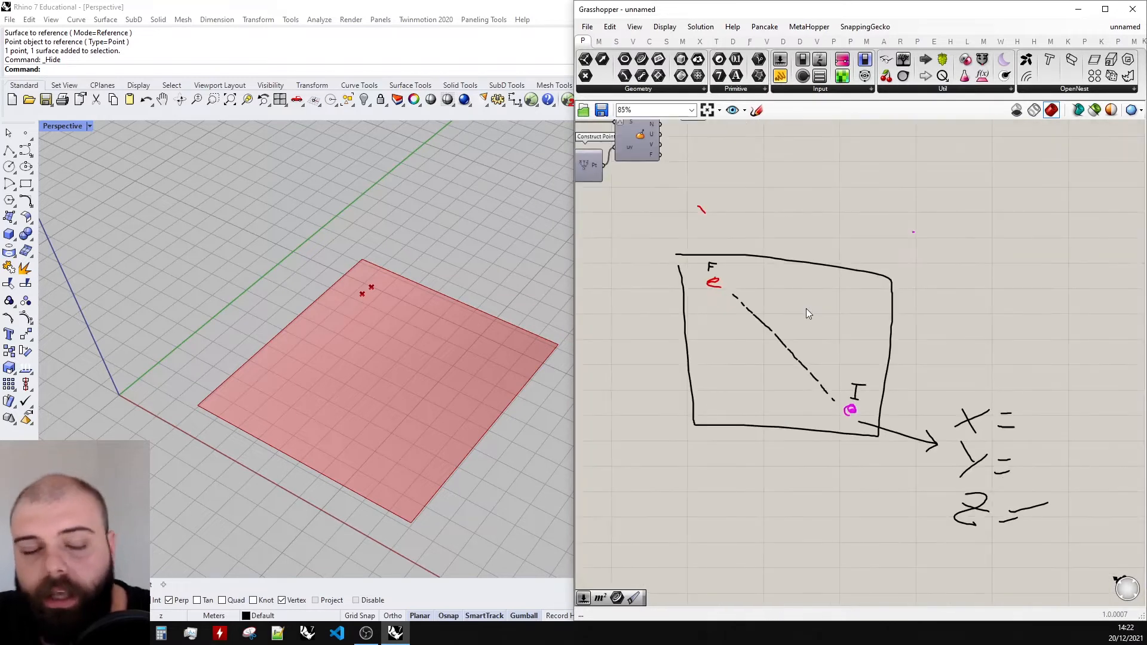
{"action": "mouse_move", "coordinate": [1063, 357]}
{"action": "left_mouse_down"}
{"action": "mouse_move", "coordinate": [974, 465]}
{"action": "mouse_move", "coordinate": [932, 471]}
{"action": "mouse_move", "coordinate": [880, 278]}
{"action": "mouse_move", "coordinate": [807, 308]}
{"action": "mouse_move", "coordinate": [874, 300]}
{"action": "left_mouse_up"}
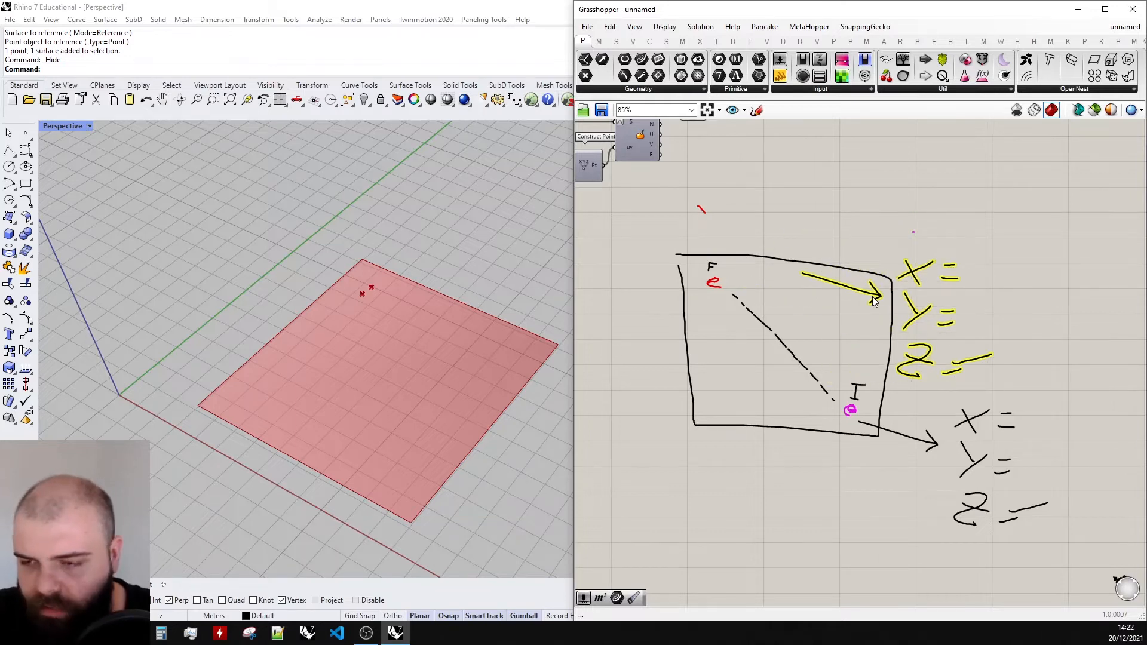
{"action": "key", "text": "Delete"}
- Sketch an arrow from the red F mark out of the square and write X =, Y = and Z = beside its tip
{"action": "left_click", "coordinate": [756, 110]}
{"action": "mouse_move", "coordinate": [740, 280]}
{"action": "left_mouse_down"}
{"action": "mouse_move", "coordinate": [935, 327]}
{"action": "mouse_move", "coordinate": [923, 324]}
{"action": "mouse_move", "coordinate": [987, 300]}
{"action": "left_mouse_up"}
{"action": "mouse_move", "coordinate": [972, 297]}
{"action": "left_mouse_down"}
{"action": "mouse_move", "coordinate": [996, 325]}
{"action": "mouse_move", "coordinate": [978, 345]}
{"action": "mouse_move", "coordinate": [970, 393]}
{"action": "mouse_move", "coordinate": [1005, 366]}
{"action": "left_mouse_up"}
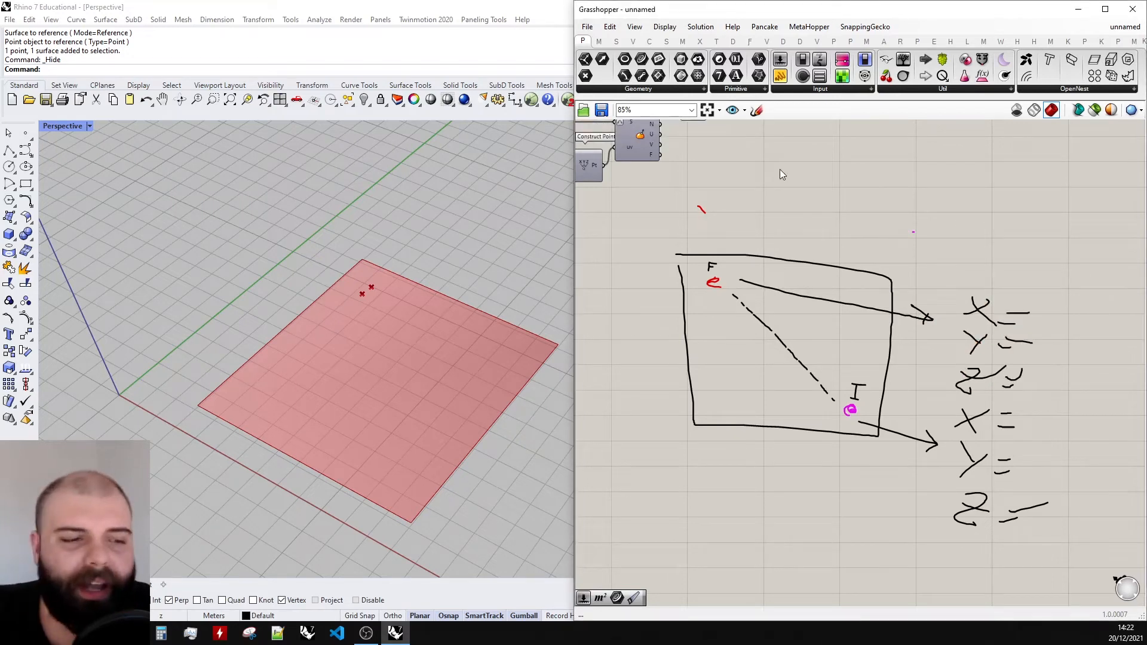
- Examine the handwritten table of X, Y and Z coordinates for the I and F points
{"action": "scroll", "coordinate": [780, 170], "scroll_direction": "down", "scroll_amount": 1}
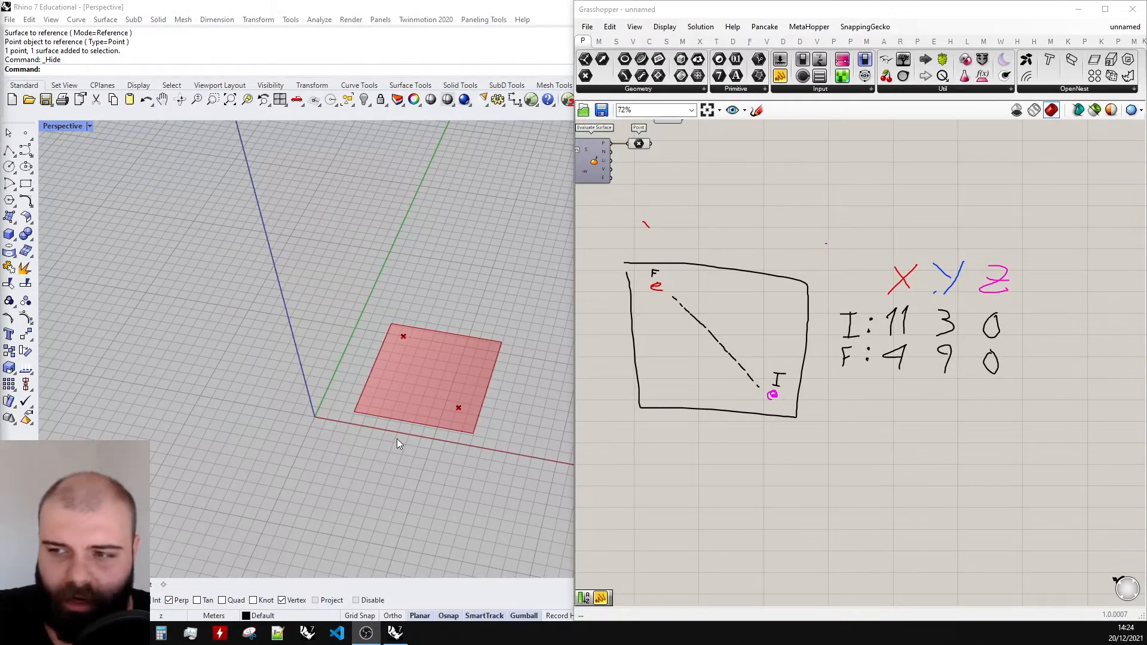
{"action": "scroll", "coordinate": [993, 323], "scroll_direction": "up", "scroll_amount": 3}
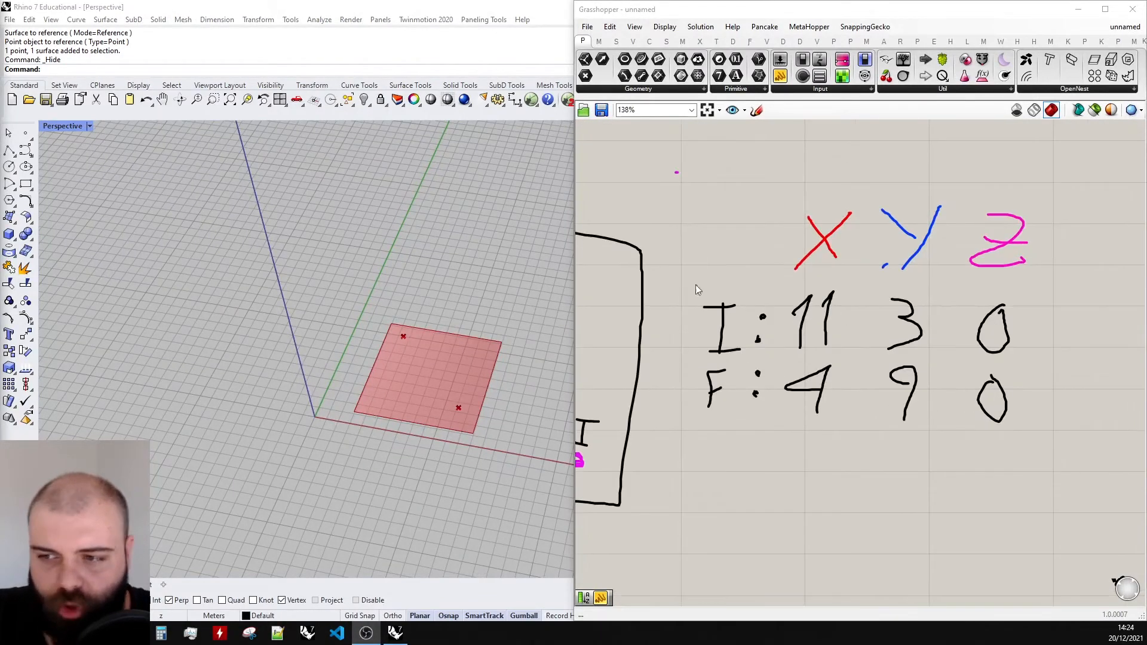
{"action": "scroll", "coordinate": [920, 372], "scroll_direction": "down", "scroll_amount": 4}
{"action": "scroll", "coordinate": [727, 414], "scroll_direction": "up", "scroll_amount": 3}
{"action": "scroll", "coordinate": [691, 398], "scroll_direction": "down", "scroll_amount": 4}
{"action": "scroll", "coordinate": [975, 328], "scroll_direction": "up", "scroll_amount": 5}
{"action": "scroll", "coordinate": [903, 310], "scroll_direction": "down", "scroll_amount": 3}
{"action": "scroll", "coordinate": [754, 362], "scroll_direction": "up", "scroll_amount": 2}
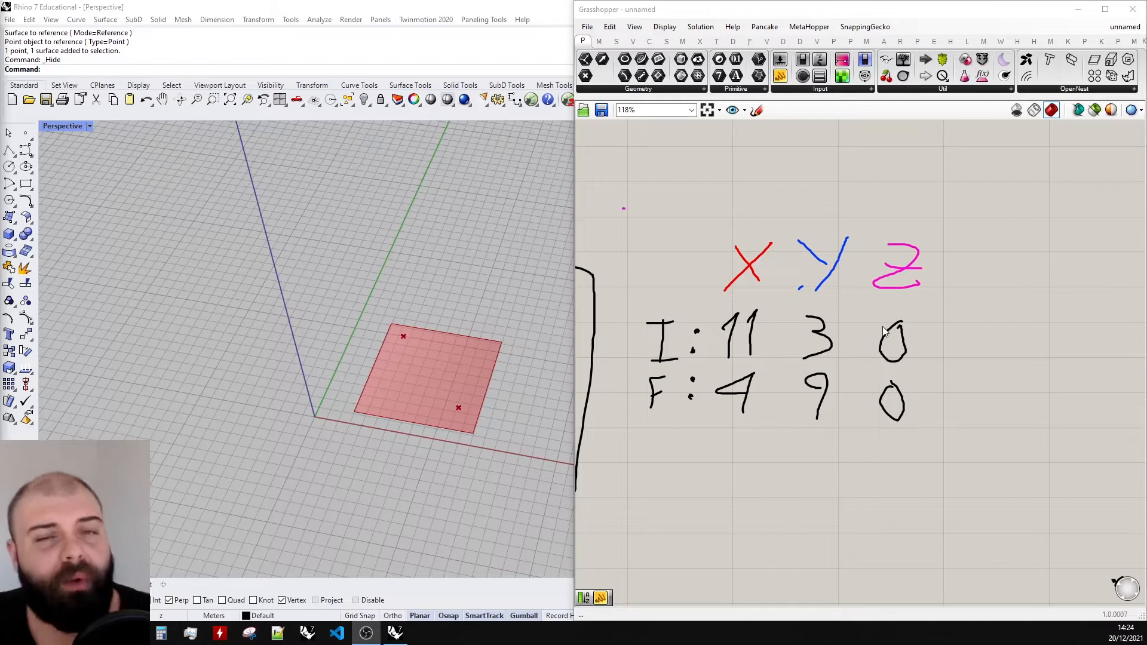
{"action": "scroll", "coordinate": [934, 342], "scroll_direction": "down", "scroll_amount": 3}
{"action": "scroll", "coordinate": [674, 319], "scroll_direction": "up", "scroll_amount": 2}
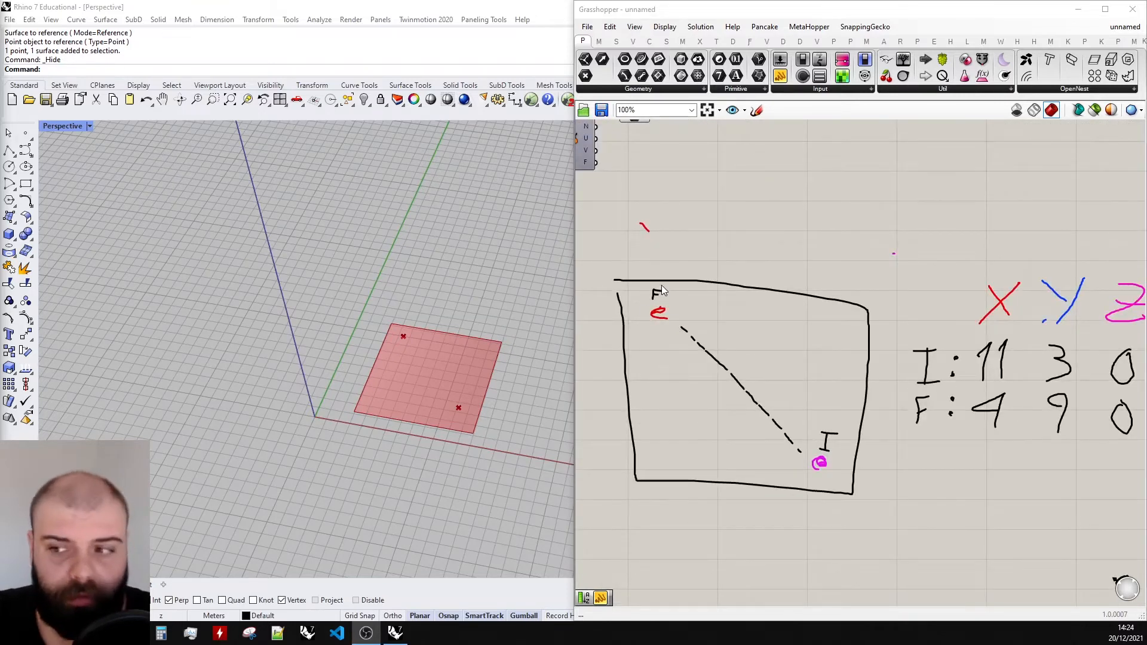
{"action": "scroll", "coordinate": [661, 285], "scroll_direction": "down", "scroll_amount": 2}
{"action": "scroll", "coordinate": [924, 339], "scroll_direction": "up", "scroll_amount": 3}
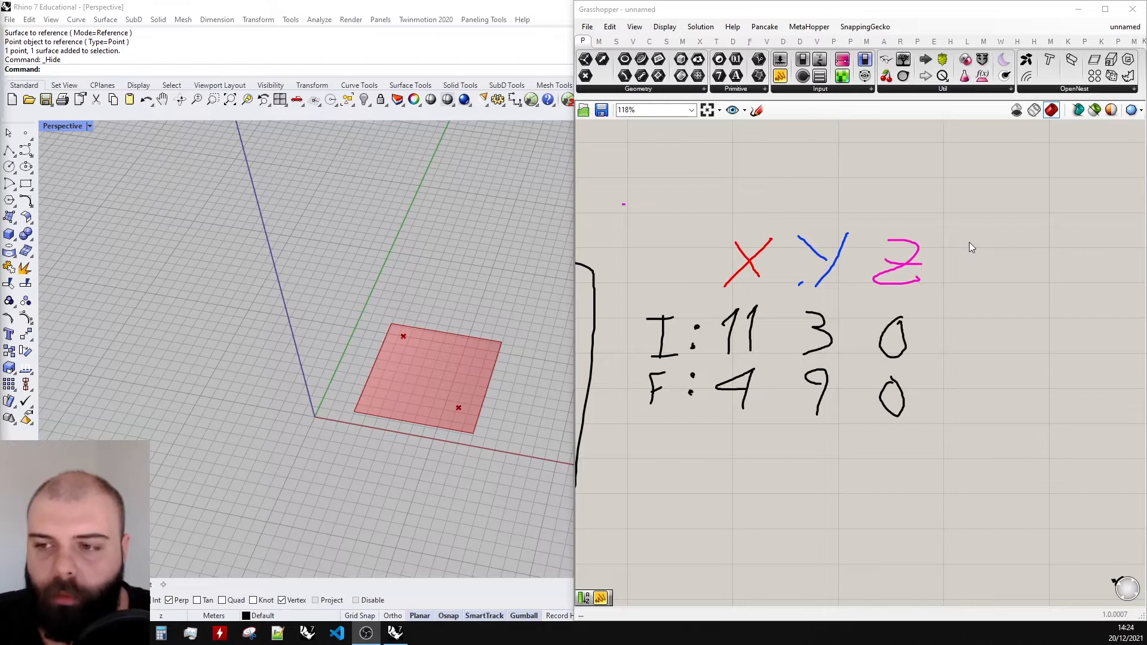
{"action": "scroll", "coordinate": [969, 242], "scroll_direction": "down", "scroll_amount": 4}
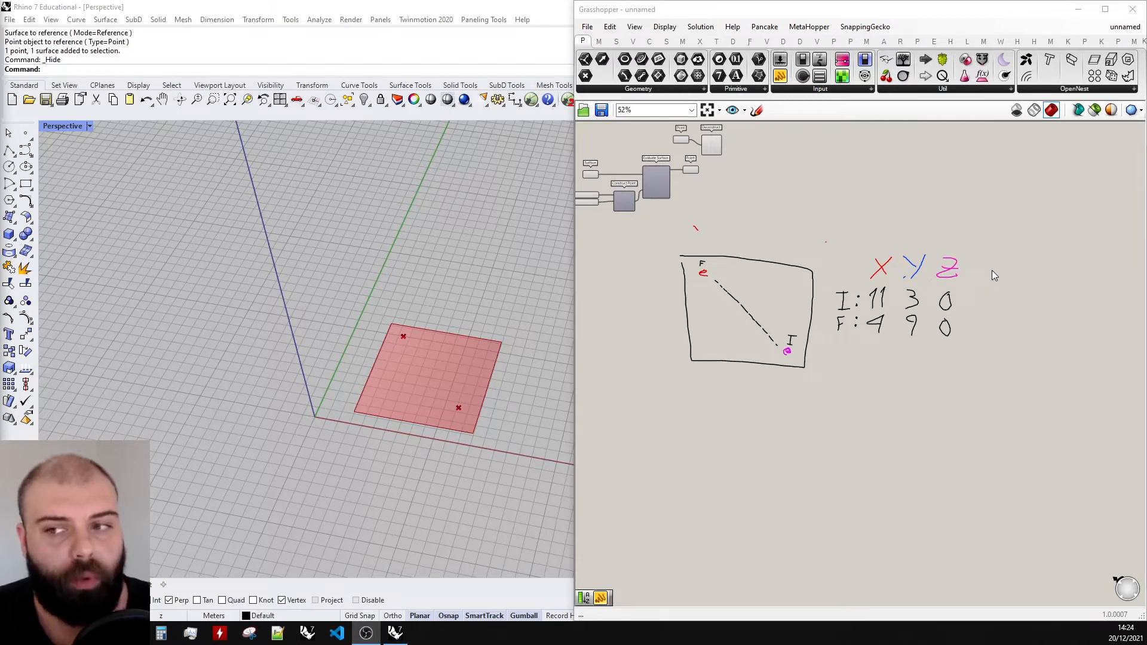
{"action": "left_click", "coordinate": [757, 110]}
{"action": "scroll", "coordinate": [1027, 308], "scroll_direction": "up", "scroll_amount": 4}
{"action": "mouse_move", "coordinate": [843, 168]}
{"action": "left_mouse_down"}
{"action": "mouse_move", "coordinate": [817, 352]}
{"action": "mouse_move", "coordinate": [802, 344]}
{"action": "mouse_move", "coordinate": [782, 170]}
{"action": "mouse_move", "coordinate": [850, 370]}
{"action": "left_mouse_up"}
{"action": "left_click", "coordinate": [836, 130]}
- Cross out the magenta Z heading and the two zeros beneath it, and keep the sketch
{"action": "left_click", "coordinate": [756, 110]}
{"action": "mouse_move", "coordinate": [867, 181]}
{"action": "left_mouse_down"}
{"action": "mouse_move", "coordinate": [833, 249]}
{"action": "mouse_move", "coordinate": [811, 263]}
{"action": "left_mouse_up"}
{"action": "mouse_move", "coordinate": [852, 270]}
{"action": "left_mouse_down"}
{"action": "mouse_move", "coordinate": [796, 347]}
{"action": "mouse_move", "coordinate": [793, 403]}
{"action": "left_mouse_up"}
{"action": "left_click_drag", "start_coordinate": [804, 179], "coordinate": [876, 272]}
{"action": "mouse_move", "coordinate": [800, 270]}
{"action": "left_mouse_down"}
{"action": "mouse_move", "coordinate": [846, 333]}
{"action": "mouse_move", "coordinate": [845, 389]}
{"action": "left_mouse_up"}
{"action": "left_click", "coordinate": [818, 132]}
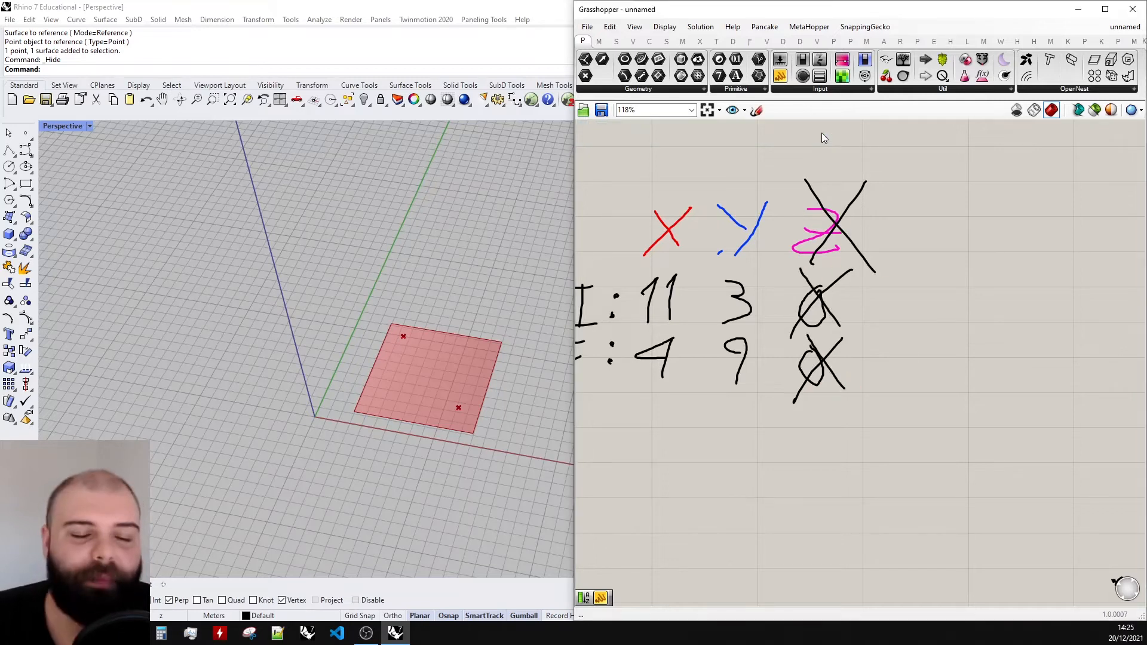
- Underline the X column, add a minus sign between 11 and 4, and write the difference 7 below
{"action": "scroll", "coordinate": [866, 239], "scroll_direction": "down", "scroll_amount": 1}
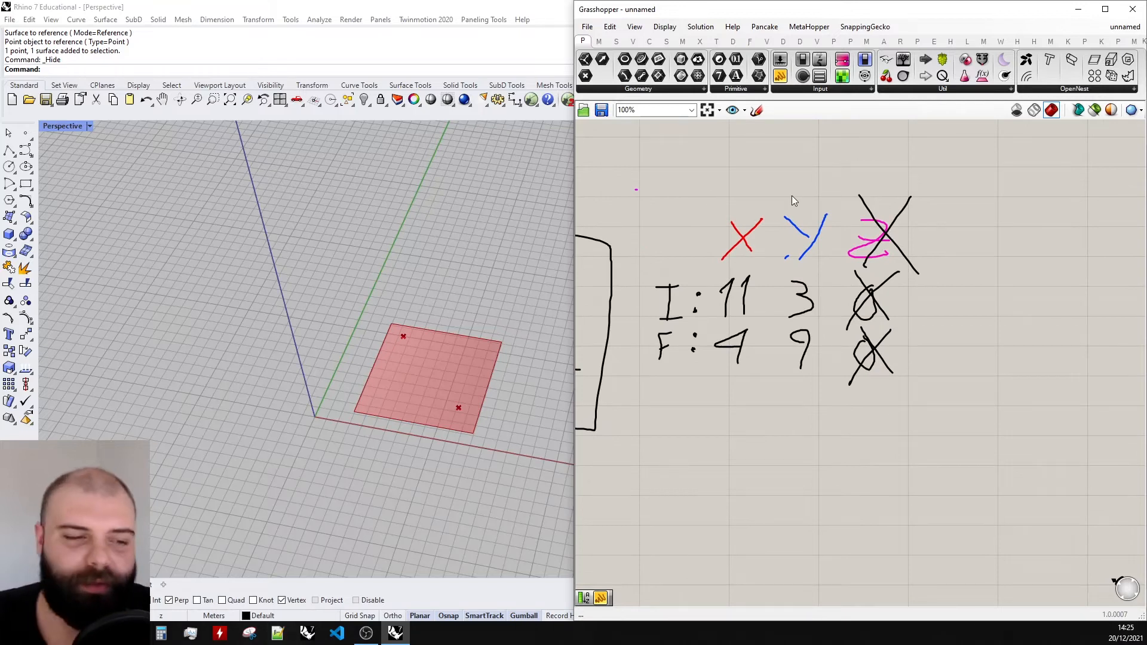
{"action": "scroll", "coordinate": [675, 288], "scroll_direction": "up", "scroll_amount": 3}
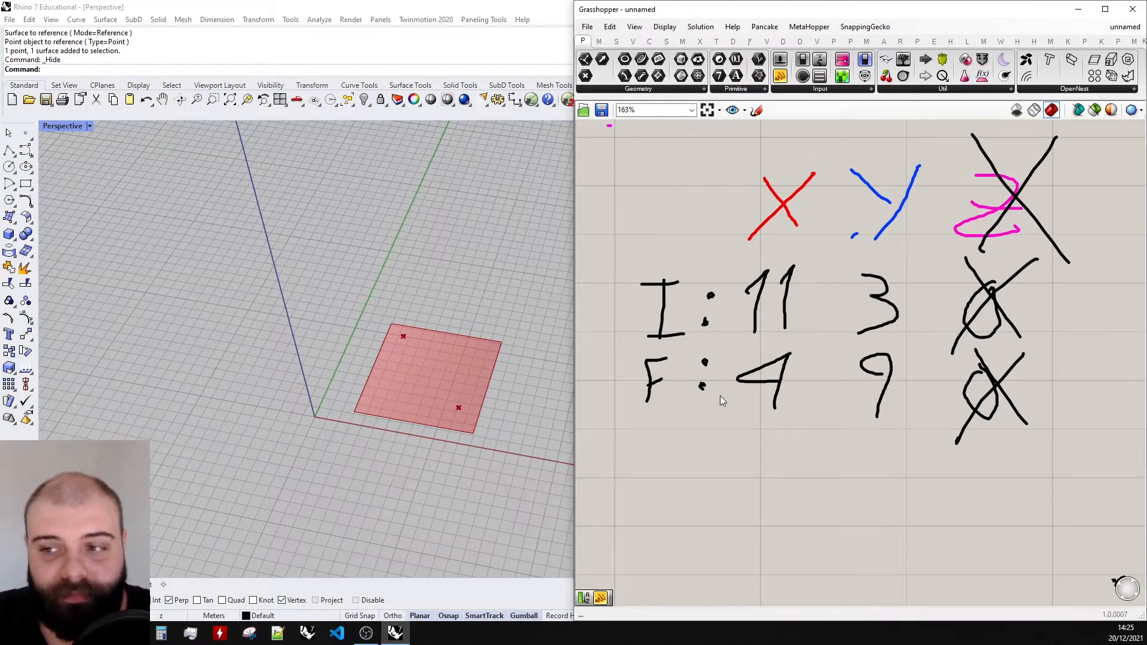
{"action": "left_click", "coordinate": [757, 110]}
{"action": "scroll", "coordinate": [740, 263], "scroll_direction": "down", "scroll_amount": 2}
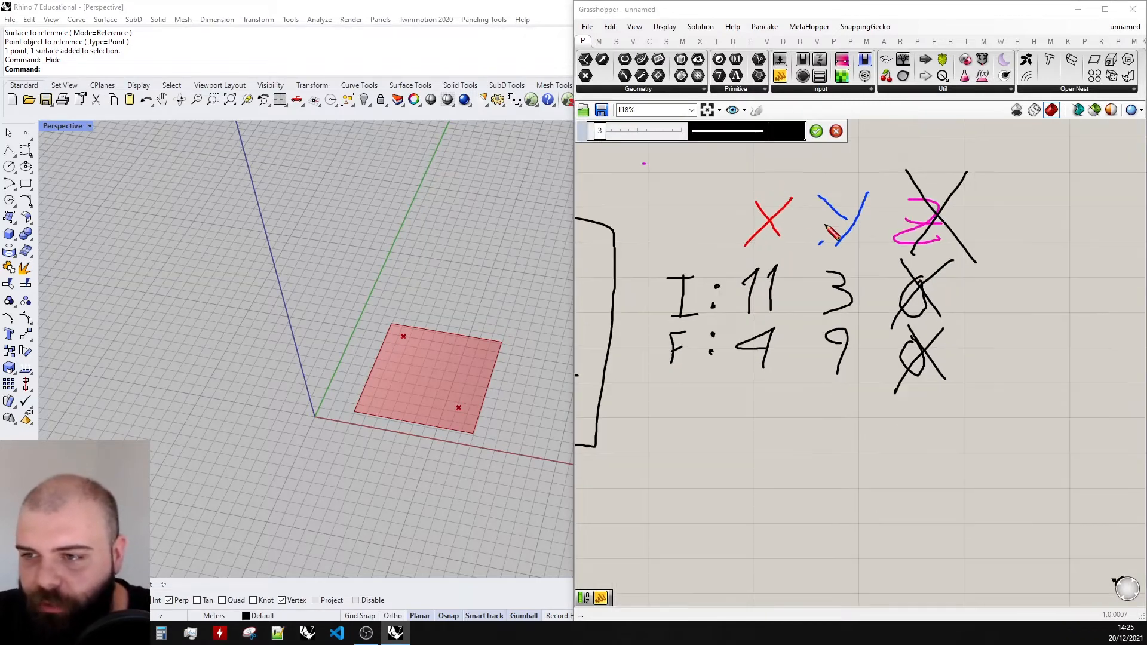
{"action": "scroll", "coordinate": [771, 352], "scroll_direction": "up", "scroll_amount": 2}
{"action": "left_click_drag", "start_coordinate": [692, 376], "coordinate": [826, 386]}
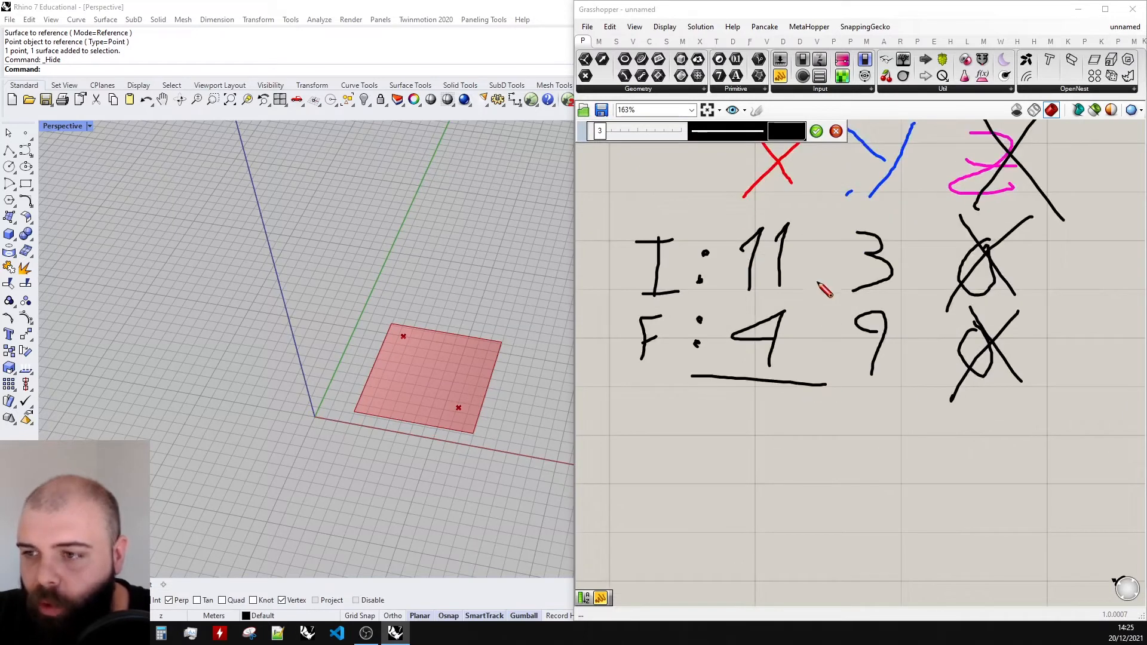
{"action": "left_click_drag", "start_coordinate": [796, 299], "coordinate": [818, 297]}
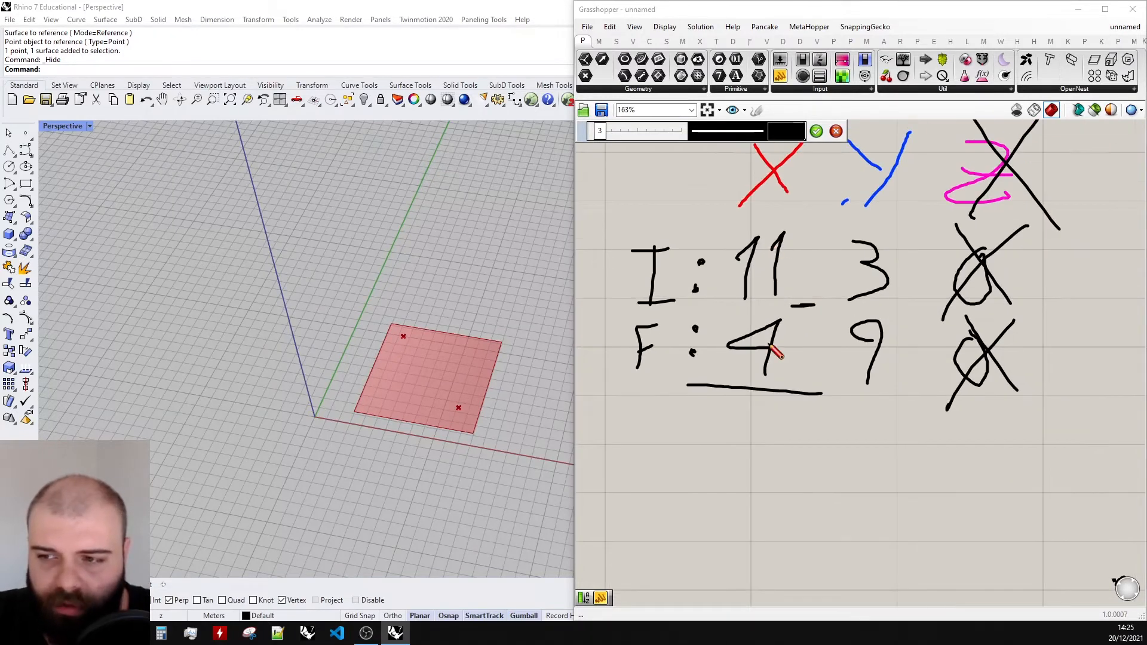
{"action": "scroll", "coordinate": [777, 353], "scroll_direction": "up", "scroll_amount": 1}
{"action": "mouse_move", "coordinate": [726, 477]}
{"action": "left_mouse_down"}
{"action": "mouse_move", "coordinate": [682, 428]}
{"action": "mouse_move", "coordinate": [754, 455]}
{"action": "left_mouse_up"}
{"action": "scroll", "coordinate": [658, 466], "scroll_direction": "down", "scroll_amount": 3}
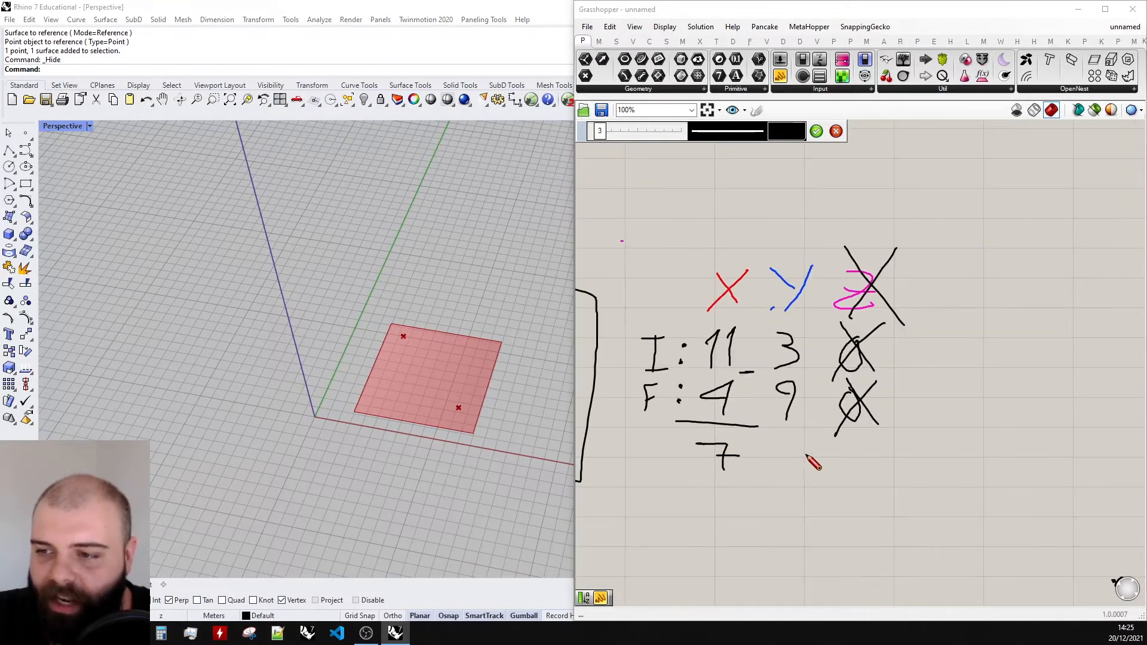
- Underline the Y column, add a minus sign between 3 and 9, write -6 below, and keep the sketch
{"action": "scroll", "coordinate": [814, 464], "scroll_direction": "up", "scroll_amount": 2}
{"action": "left_click_drag", "start_coordinate": [741, 418], "coordinate": [853, 426]}
{"action": "left_click_drag", "start_coordinate": [808, 329], "coordinate": [825, 327]}
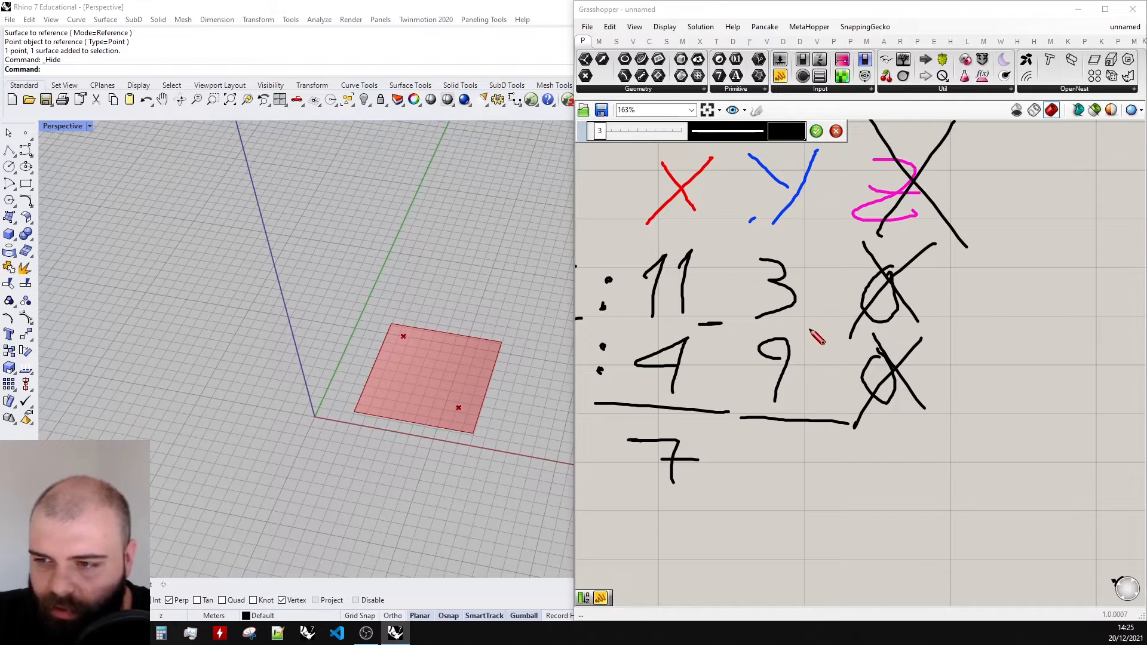
{"action": "scroll", "coordinate": [801, 435], "scroll_direction": "up", "scroll_amount": 3}
{"action": "left_click_drag", "start_coordinate": [750, 450], "coordinate": [777, 449]}
{"action": "mouse_move", "coordinate": [844, 425]}
{"action": "left_mouse_down"}
{"action": "mouse_move", "coordinate": [829, 497]}
{"action": "mouse_move", "coordinate": [797, 478]}
{"action": "left_mouse_up"}
{"action": "scroll", "coordinate": [843, 469], "scroll_direction": "down", "scroll_amount": 3}
{"action": "key", "text": "Return"}
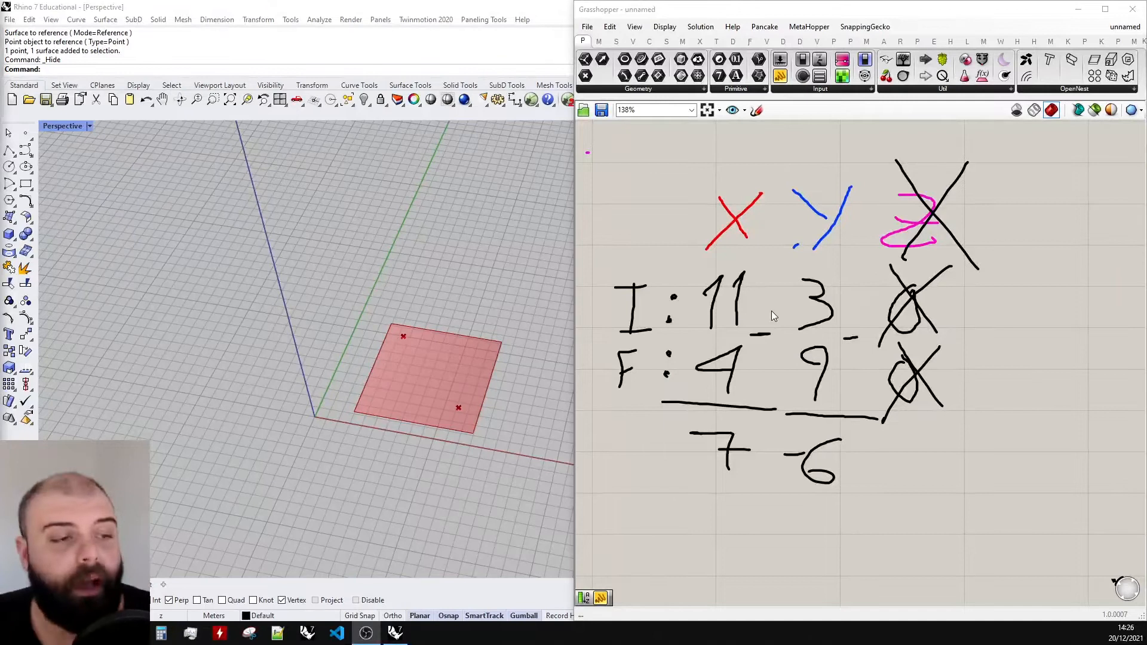
- Examine the handwritten I minus F subtraction alongside the sketched square with its I and F points
{"action": "scroll", "coordinate": [772, 311], "scroll_direction": "down", "scroll_amount": 2}
{"action": "scroll", "coordinate": [775, 318], "scroll_direction": "up", "scroll_amount": 2}
{"action": "right_click_drag", "start_coordinate": [736, 315], "coordinate": [780, 284]}
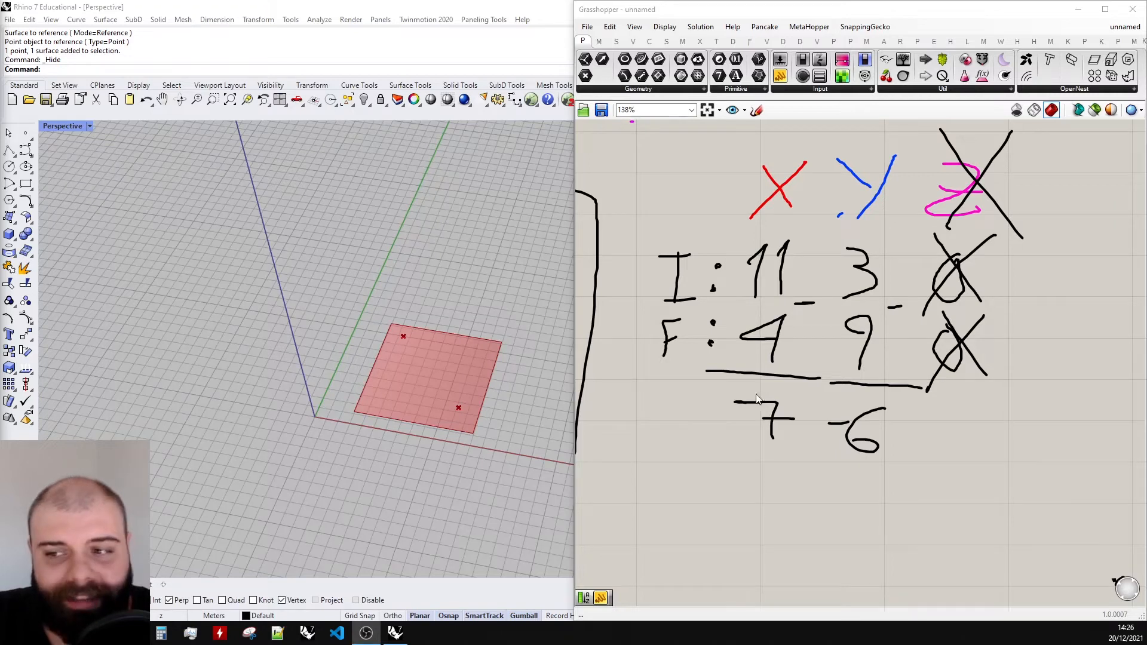
{"action": "scroll", "coordinate": [776, 412], "scroll_direction": "up", "scroll_amount": 3}
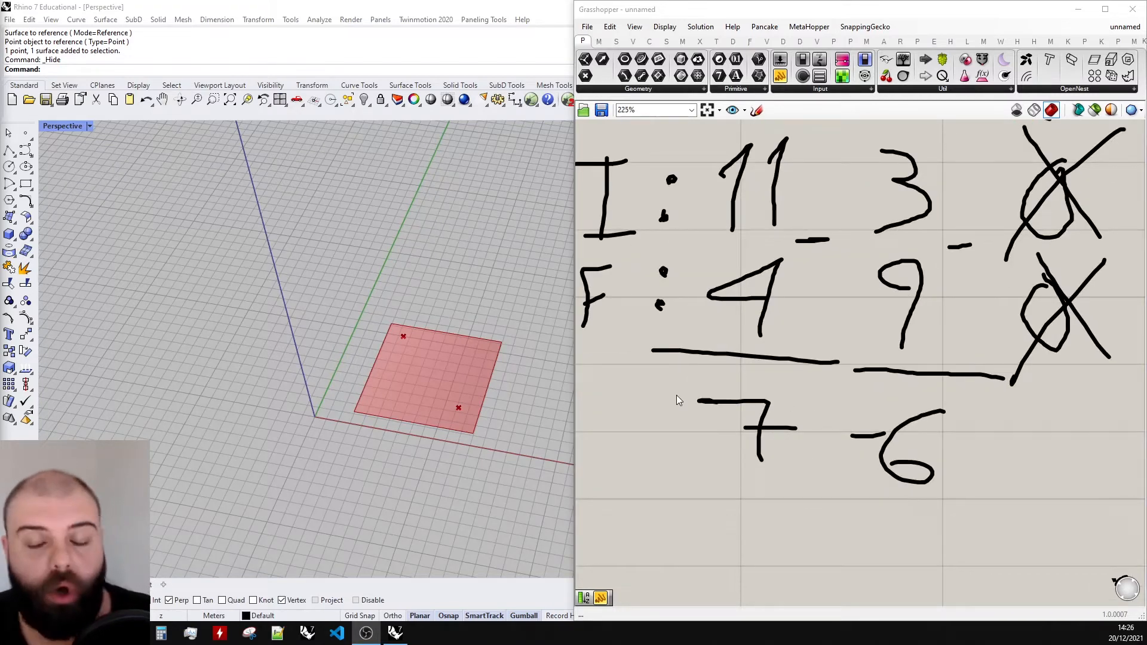
{"action": "scroll", "coordinate": [676, 395], "scroll_direction": "down", "scroll_amount": 1}
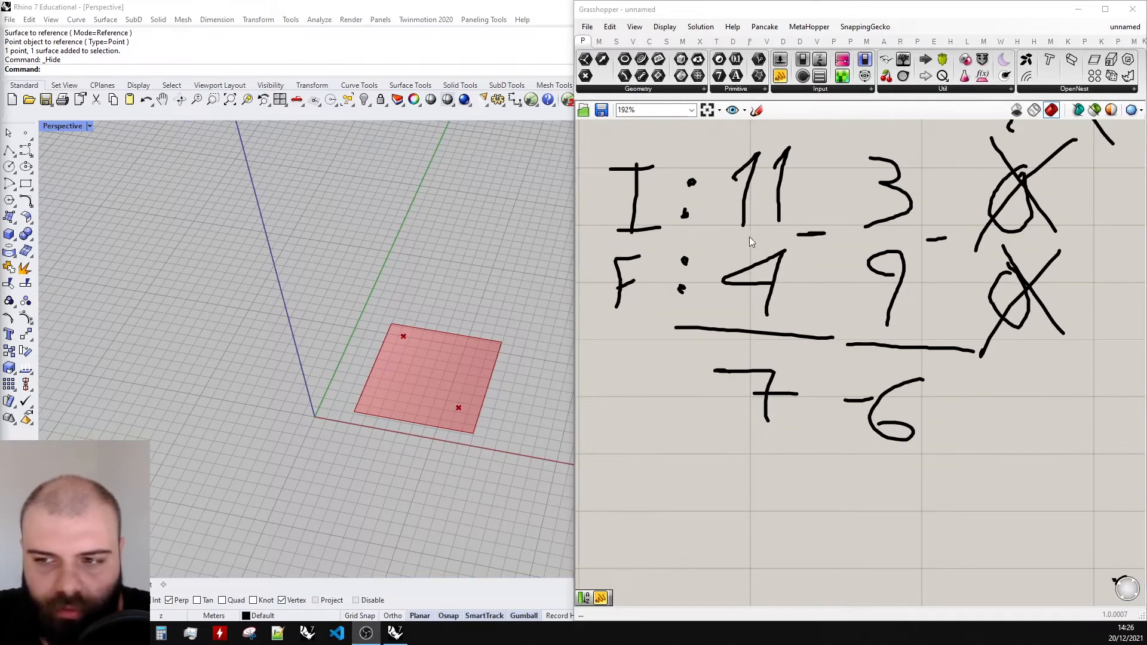
{"action": "scroll", "coordinate": [690, 308], "scroll_direction": "down", "scroll_amount": 2}
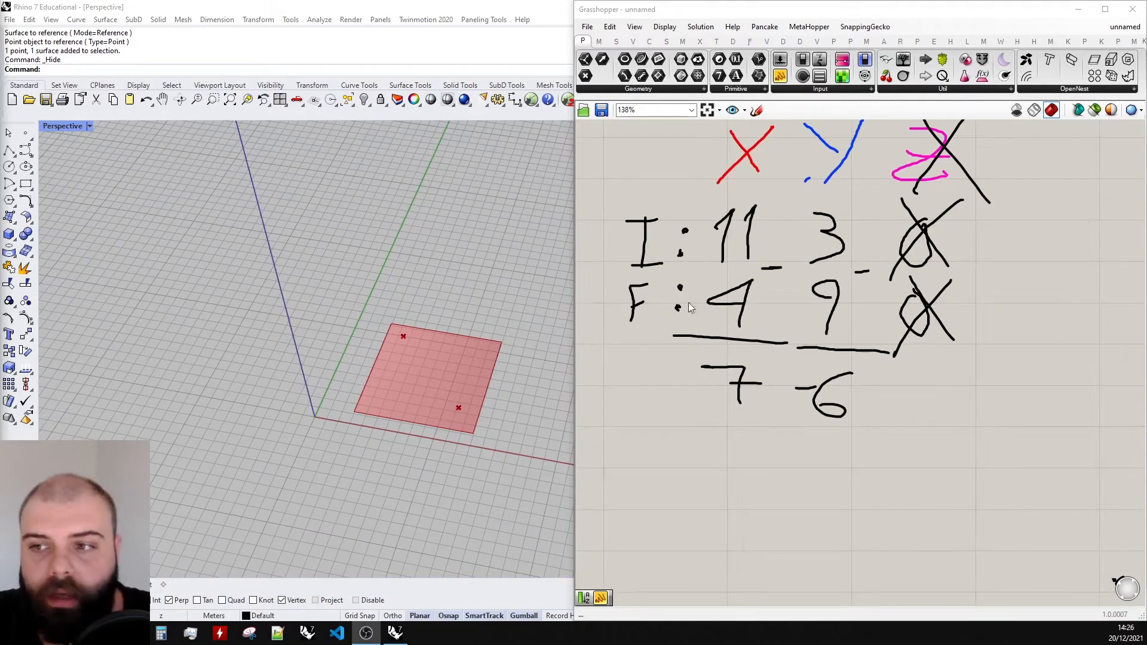
{"action": "scroll", "coordinate": [668, 224], "scroll_direction": "up", "scroll_amount": 1}
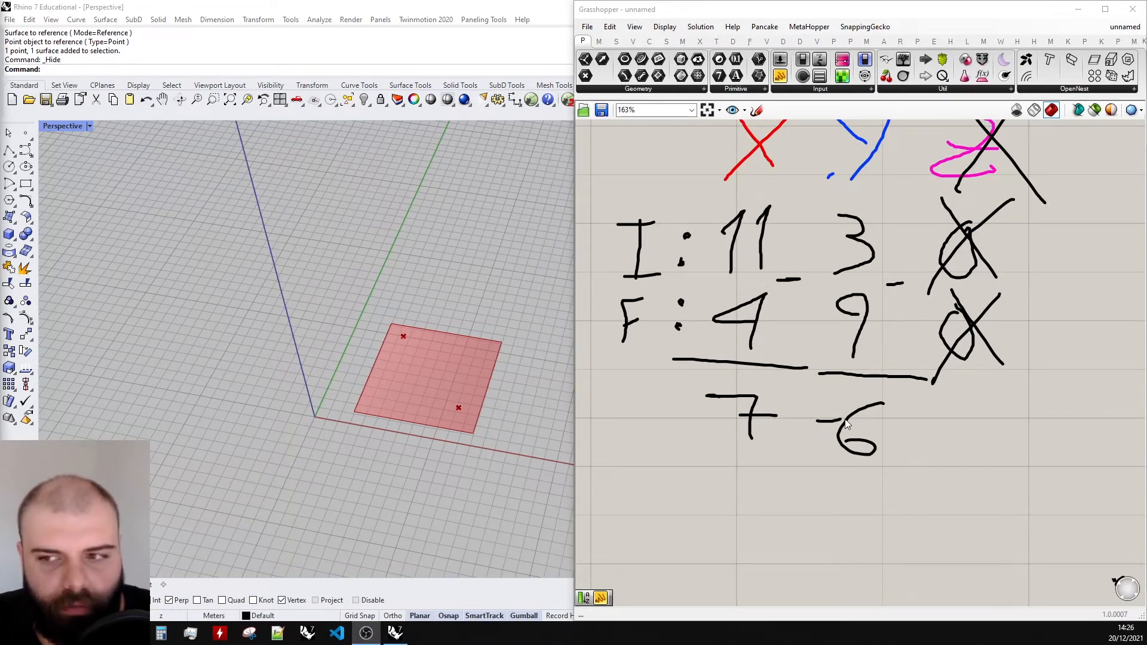
{"action": "scroll", "coordinate": [856, 426], "scroll_direction": "down", "scroll_amount": 5}
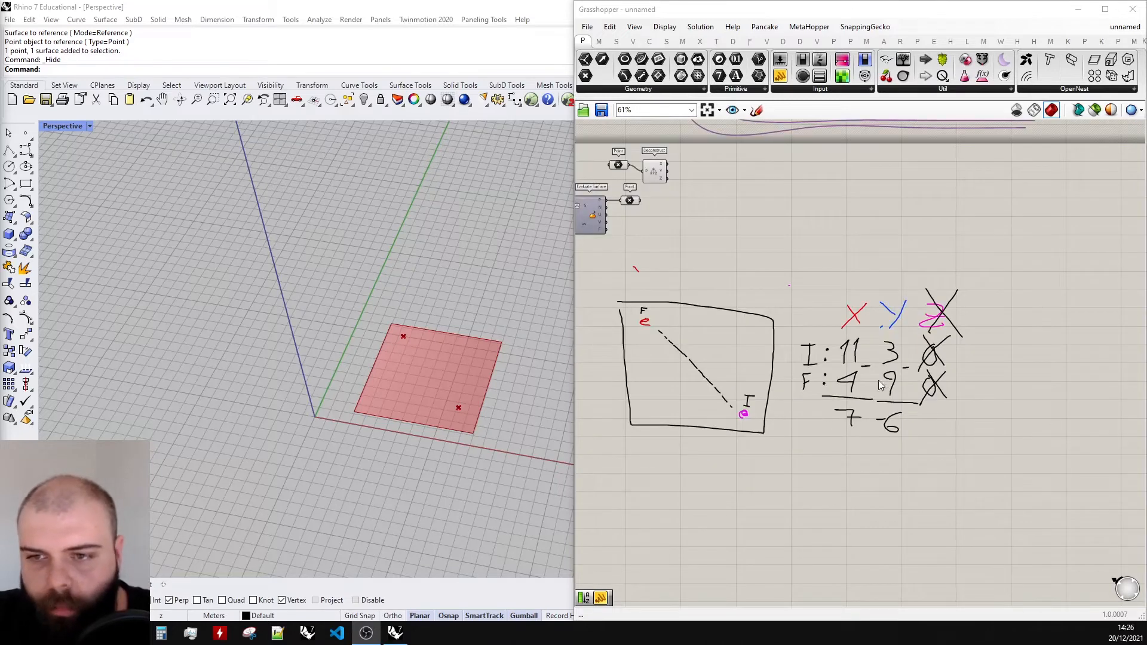
{"action": "scroll", "coordinate": [719, 397], "scroll_direction": "up", "scroll_amount": 3}
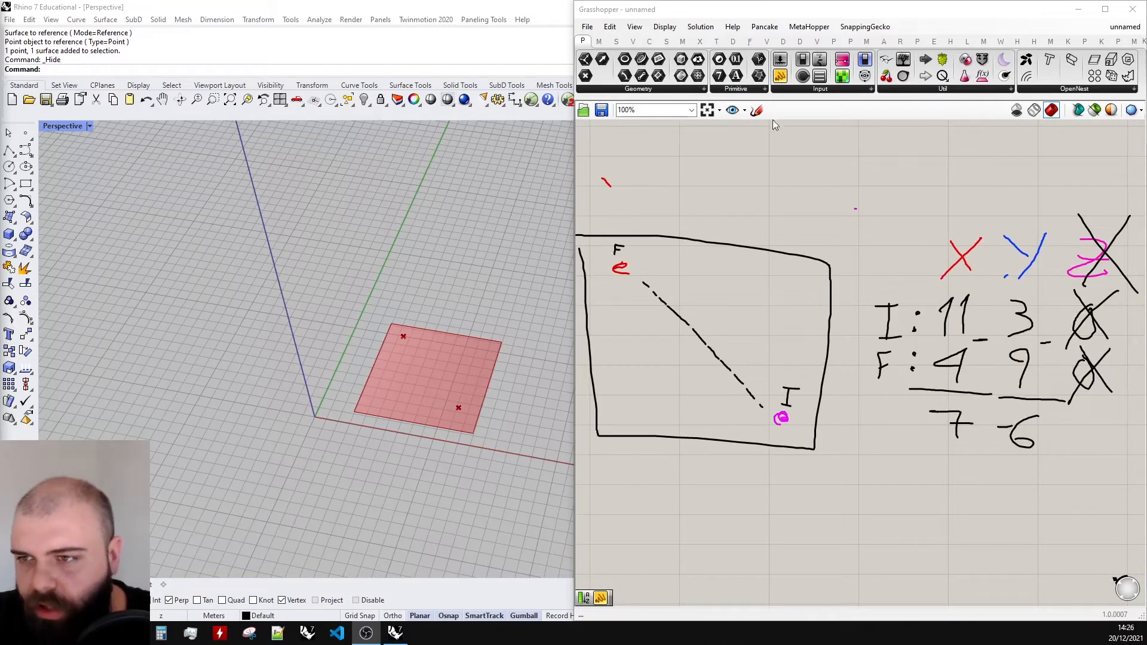
- Sketch a mark over the red F point in the square
{"action": "left_click", "coordinate": [756, 111]}
{"action": "scroll", "coordinate": [648, 263], "scroll_direction": "up", "scroll_amount": 4}
{"action": "left_click", "coordinate": [756, 110]}
{"action": "scroll", "coordinate": [658, 287], "scroll_direction": "up", "scroll_amount": 5}
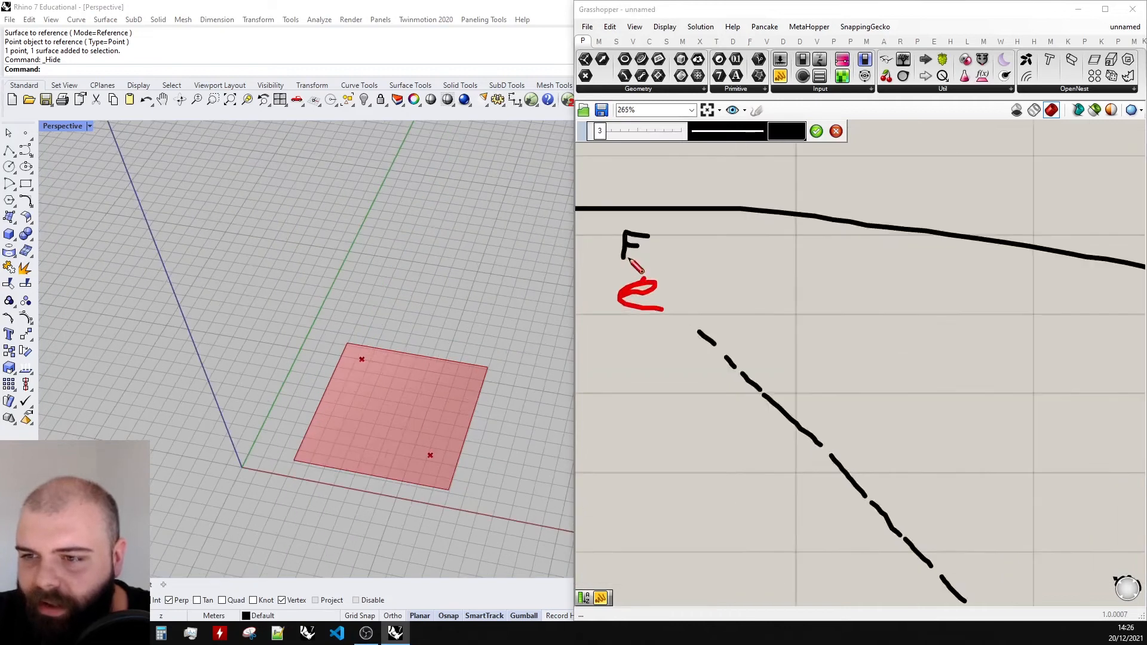
{"action": "mouse_move", "coordinate": [669, 293]}
{"action": "left_mouse_down"}
{"action": "mouse_move", "coordinate": [622, 321]}
{"action": "mouse_move", "coordinate": [669, 295]}
{"action": "mouse_move", "coordinate": [627, 301]}
{"action": "left_mouse_up"}
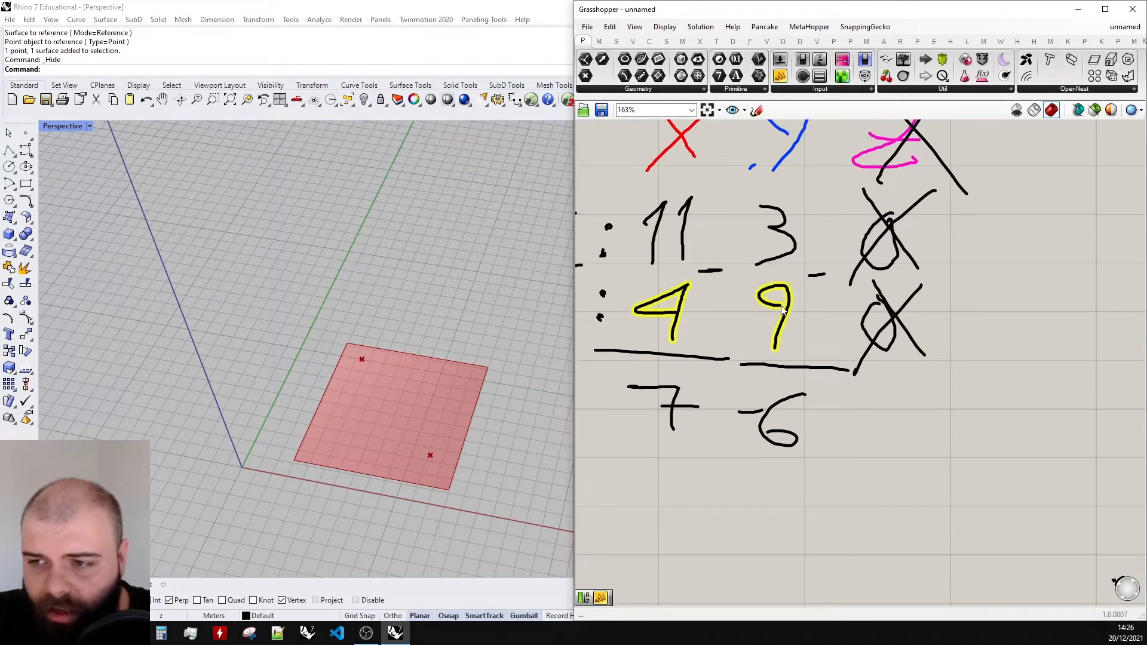
- Delete the I row's 11 and 3, and handwrite 4 and 9 in their place
{"action": "left_click", "coordinate": [768, 261]}
{"action": "key", "text": "Delete"}
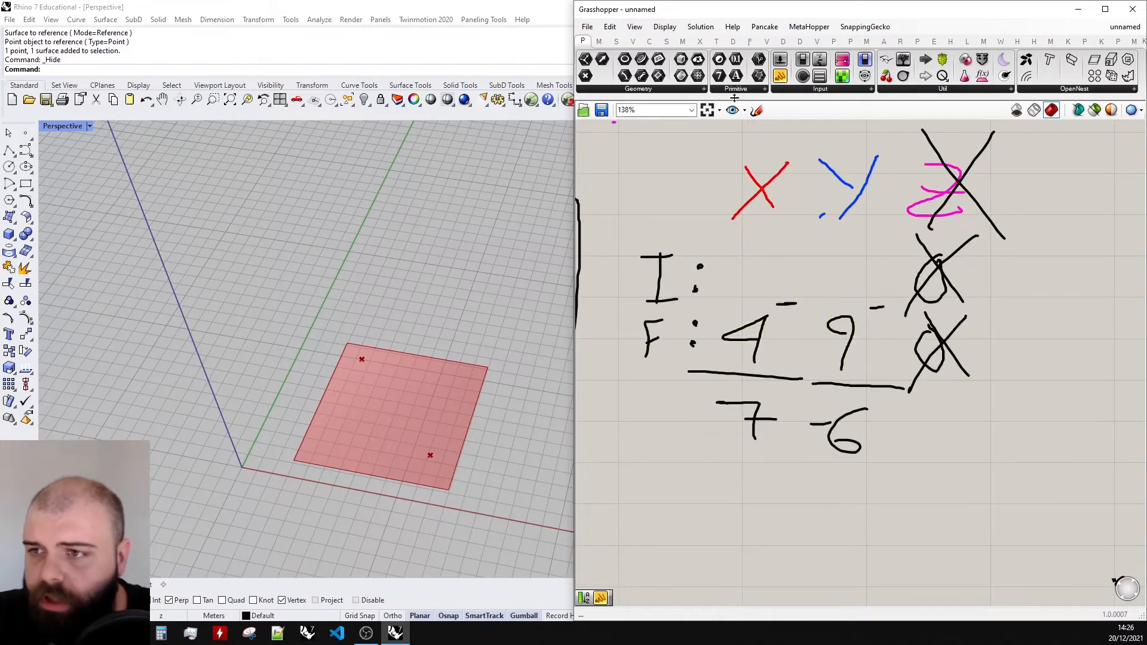
{"action": "left_click", "coordinate": [756, 110]}
{"action": "scroll", "coordinate": [761, 268], "scroll_direction": "up", "scroll_amount": 4}
{"action": "mouse_move", "coordinate": [771, 304]}
{"action": "left_mouse_down"}
{"action": "mouse_move", "coordinate": [733, 274]}
{"action": "mouse_move", "coordinate": [775, 272]}
{"action": "left_mouse_up"}
{"action": "mouse_move", "coordinate": [939, 275]}
{"action": "left_mouse_down"}
{"action": "mouse_move", "coordinate": [897, 257]}
{"action": "mouse_move", "coordinate": [939, 323]}
{"action": "left_mouse_up"}
{"action": "left_click", "coordinate": [816, 131]}
{"action": "scroll", "coordinate": [823, 144], "scroll_direction": "down", "scroll_amount": 4}
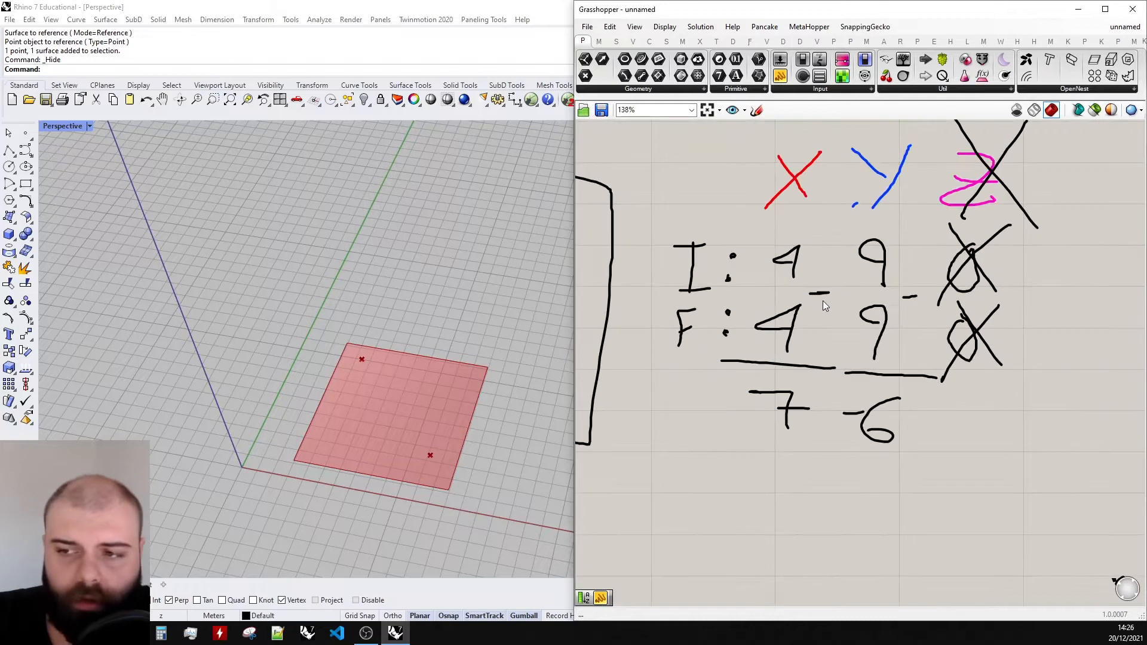
- Delete the 7 and -6 results, redraw the Y column's underline and minus sign, and write 0 below both columns
{"action": "left_click", "coordinate": [809, 412]}
{"action": "key", "text": "Delete"}
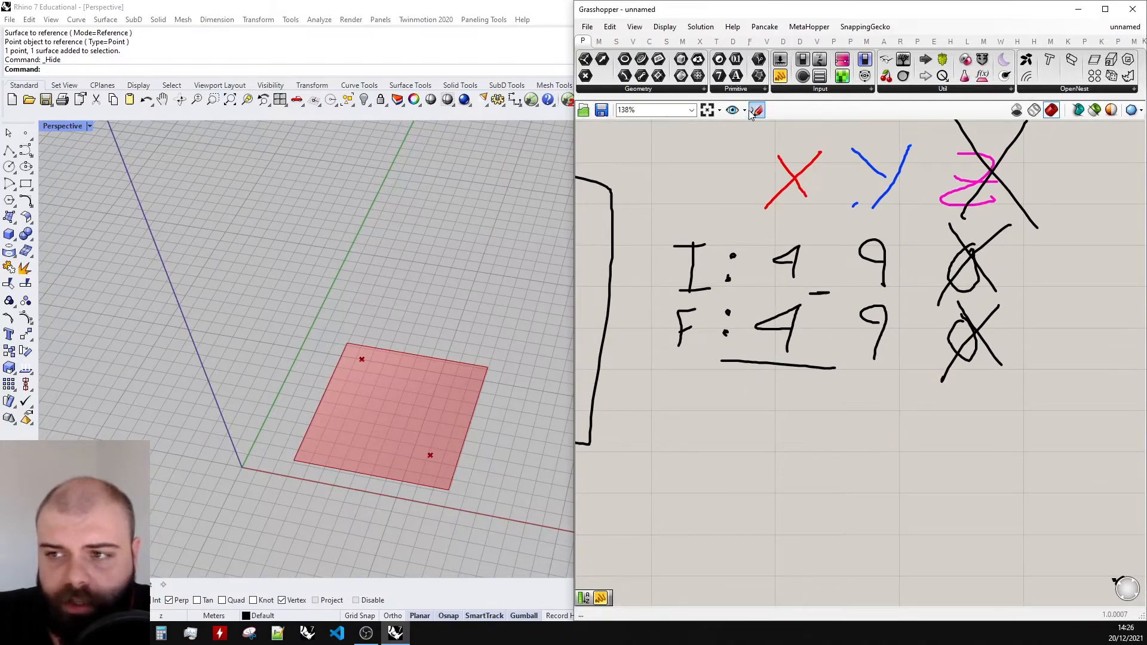
{"action": "left_click", "coordinate": [756, 110]}
{"action": "scroll", "coordinate": [835, 411], "scroll_direction": "up", "scroll_amount": 2}
{"action": "left_click_drag", "start_coordinate": [859, 360], "coordinate": [926, 363]}
{"action": "left_click_drag", "start_coordinate": [934, 266], "coordinate": [965, 262]}
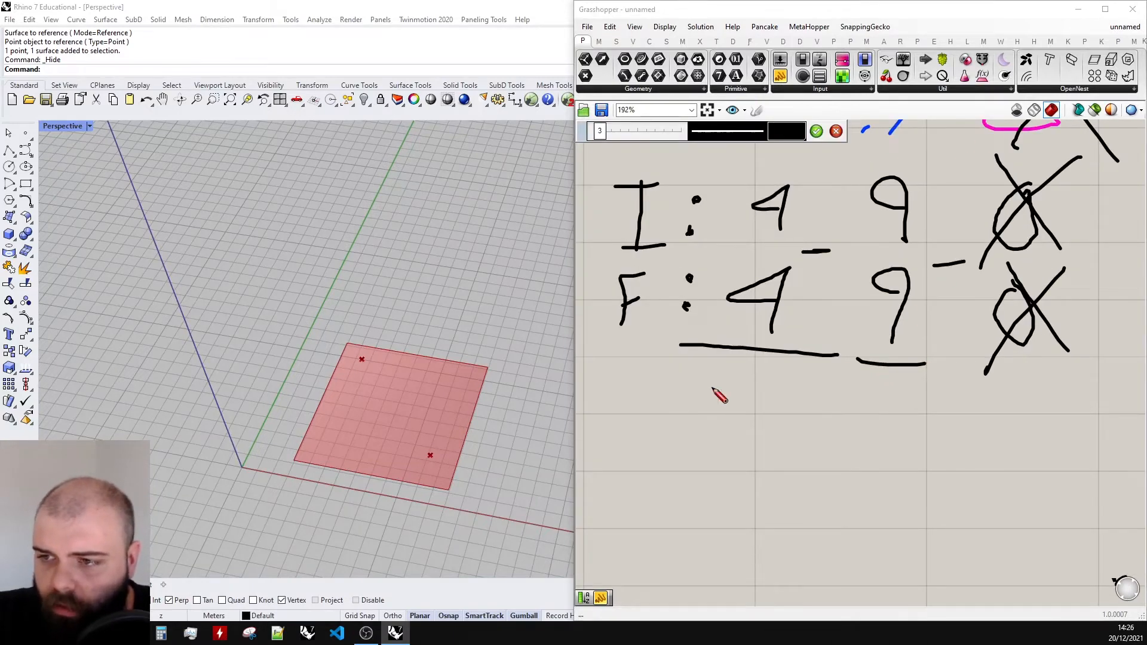
{"action": "left_click_drag", "start_coordinate": [763, 372], "coordinate": [807, 387]}
{"action": "left_click_drag", "start_coordinate": [881, 417], "coordinate": [902, 392]}
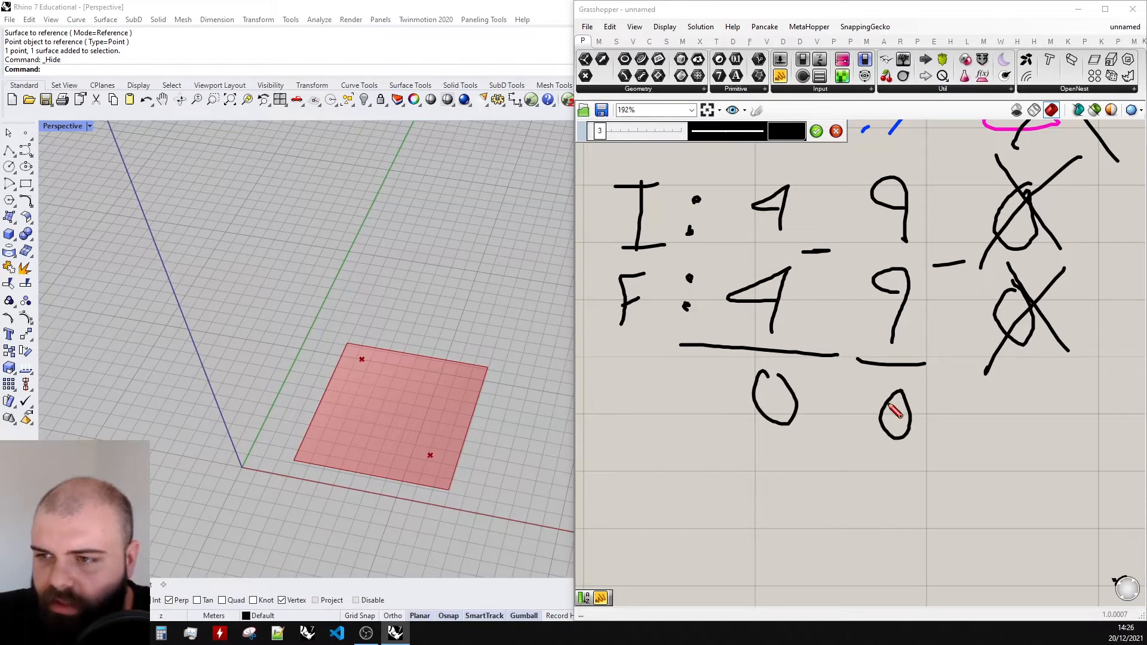
{"action": "left_click", "coordinate": [816, 130]}
{"action": "scroll", "coordinate": [816, 365], "scroll_direction": "down", "scroll_amount": 4}
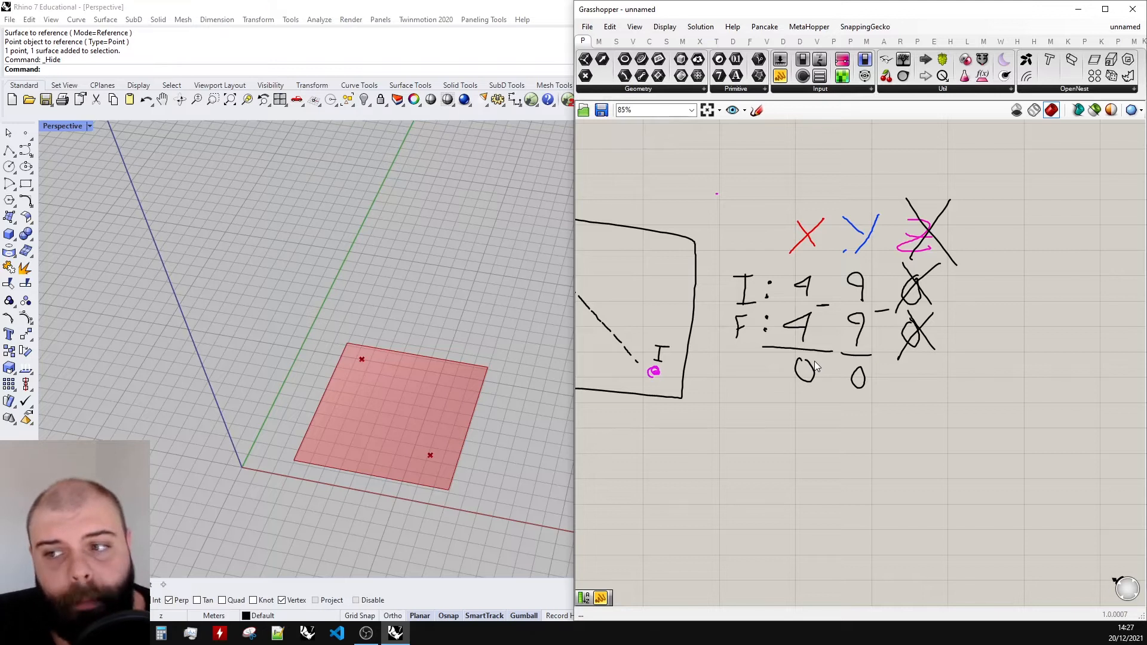
- Redraw the underline below the Y column's 9 and handwrite 3 and 8 as the I row's X and Y values
{"action": "scroll", "coordinate": [815, 366], "scroll_direction": "up", "scroll_amount": 5}
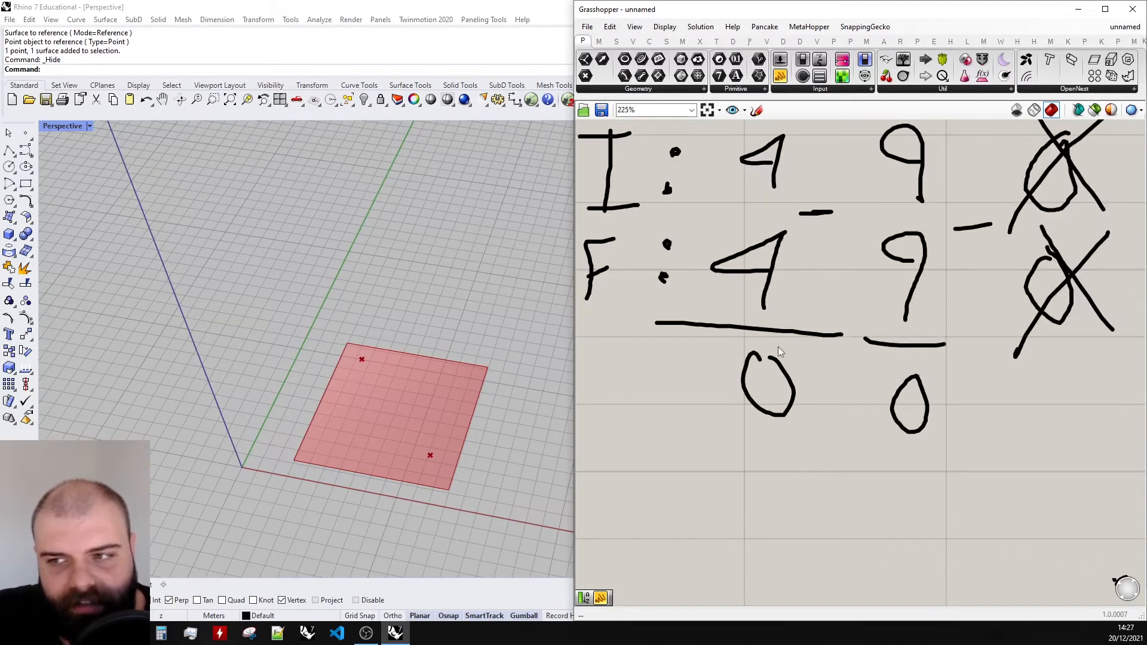
{"action": "scroll", "coordinate": [732, 299], "scroll_direction": "down", "scroll_amount": 2}
{"action": "scroll", "coordinate": [771, 207], "scroll_direction": "down", "scroll_amount": 2}
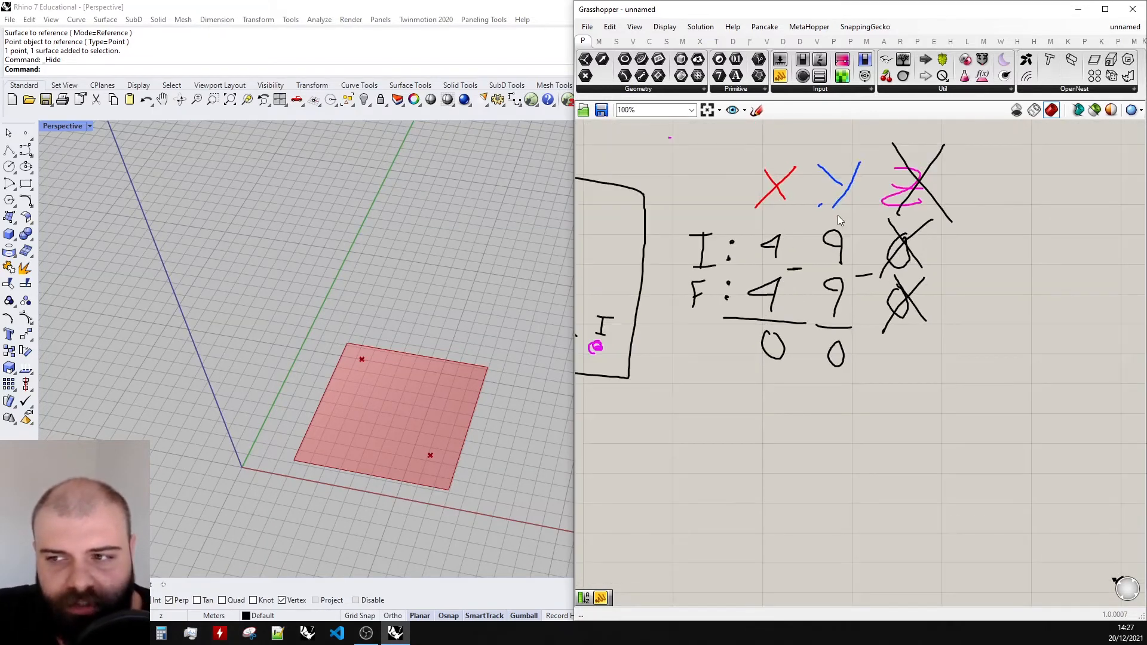
{"action": "scroll", "coordinate": [839, 218], "scroll_direction": "up", "scroll_amount": 2}
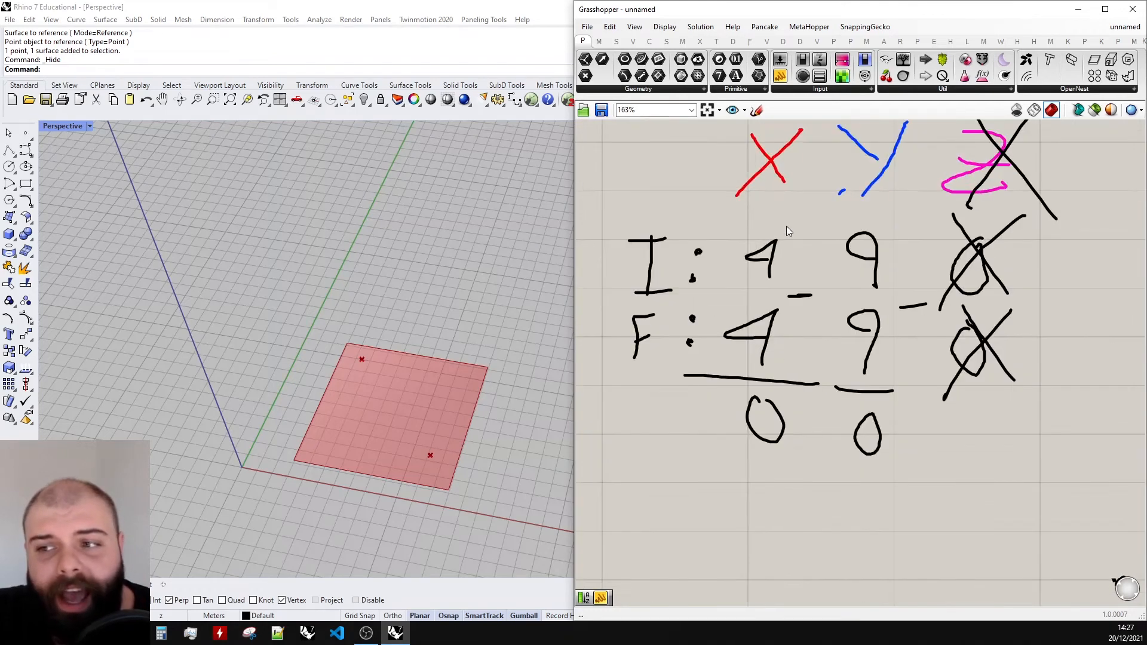
{"action": "left_click", "coordinate": [773, 264]}
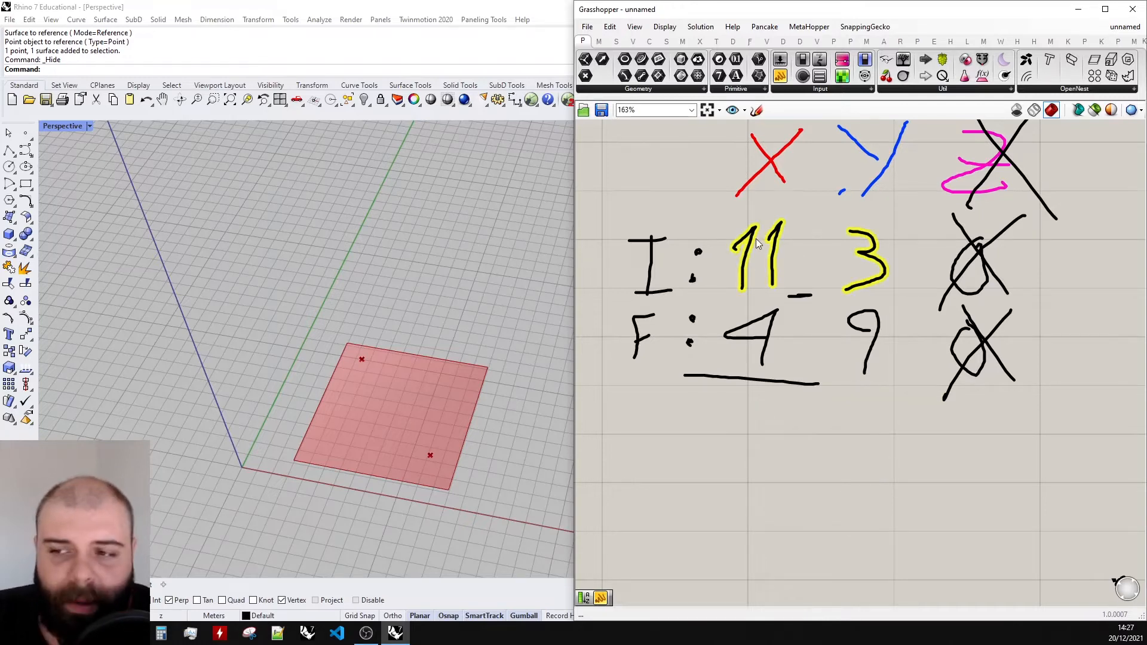
{"action": "left_click", "coordinate": [756, 114]}
{"action": "left_click_drag", "start_coordinate": [841, 390], "coordinate": [916, 402]}
{"action": "scroll", "coordinate": [776, 245], "scroll_direction": "up", "scroll_amount": 3}
{"action": "mouse_move", "coordinate": [720, 235]}
{"action": "left_mouse_down"}
{"action": "mouse_move", "coordinate": [762, 248]}
{"action": "mouse_move", "coordinate": [734, 323]}
{"action": "mouse_move", "coordinate": [714, 320]}
{"action": "left_mouse_up"}
{"action": "mouse_move", "coordinate": [914, 271]}
{"action": "left_mouse_down"}
{"action": "mouse_move", "coordinate": [922, 290]}
{"action": "mouse_move", "coordinate": [916, 251]}
{"action": "left_mouse_up"}
{"action": "scroll", "coordinate": [916, 251], "scroll_direction": "down", "scroll_amount": 4}
{"action": "scroll", "coordinate": [920, 319], "scroll_direction": "up", "scroll_amount": 2}
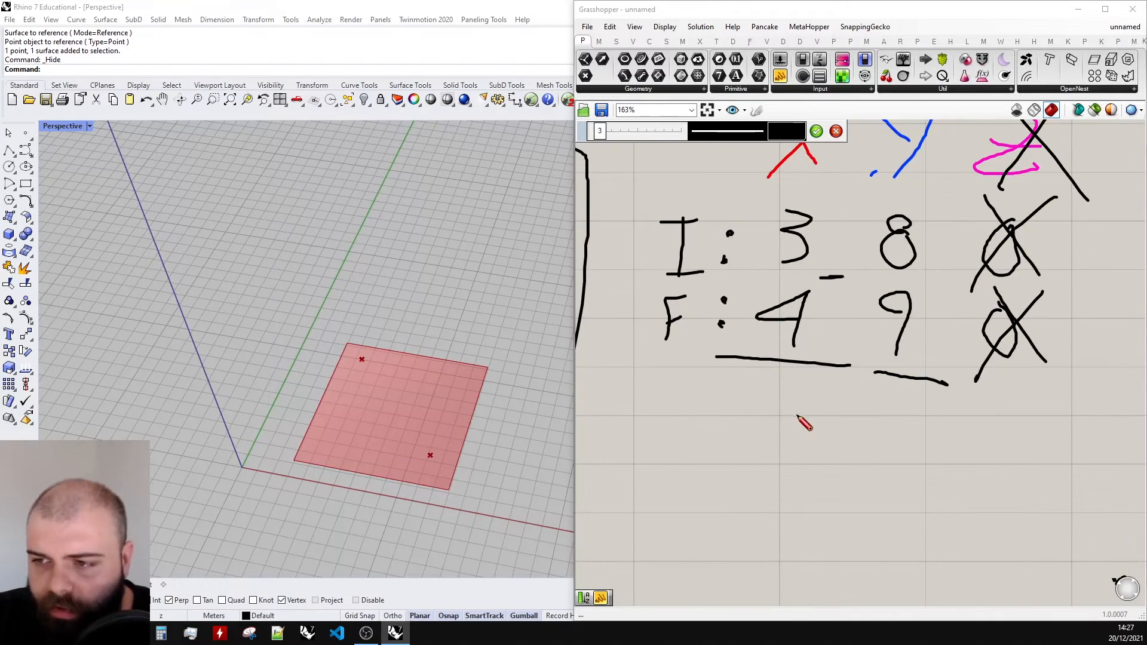
- Write 1 as the difference below both the X and Y columns and keep the sketch
{"action": "left_click_drag", "start_coordinate": [783, 398], "coordinate": [799, 424]}
{"action": "left_click_drag", "start_coordinate": [886, 412], "coordinate": [912, 444]}
{"action": "scroll", "coordinate": [828, 442], "scroll_direction": "down", "scroll_amount": 3}
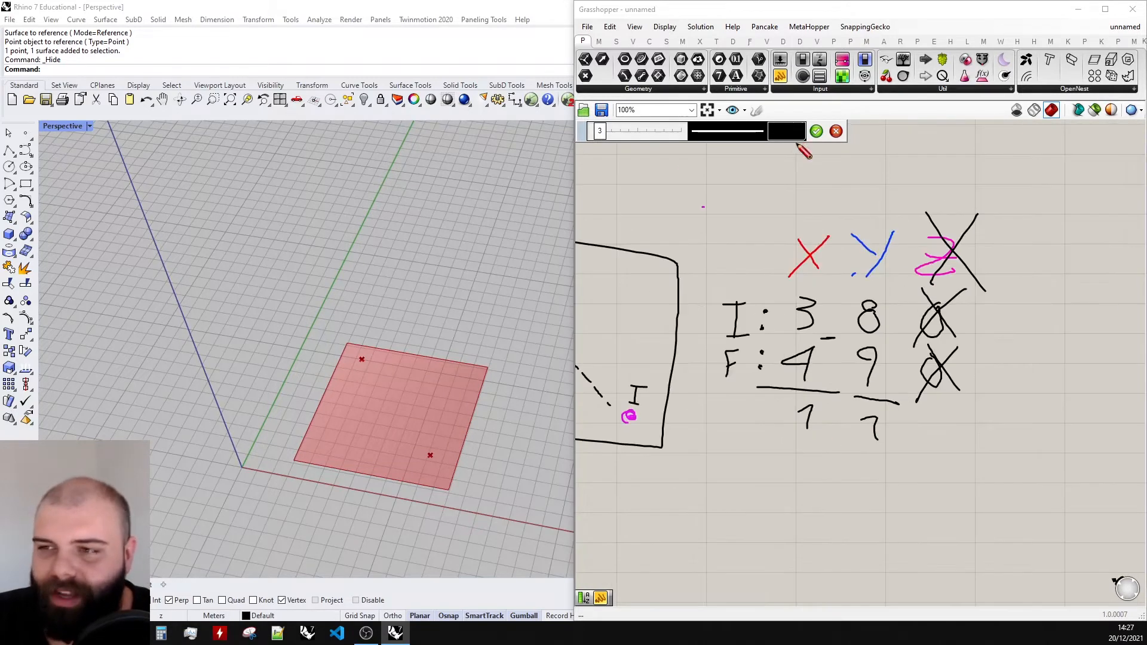
{"action": "key", "text": "Return"}
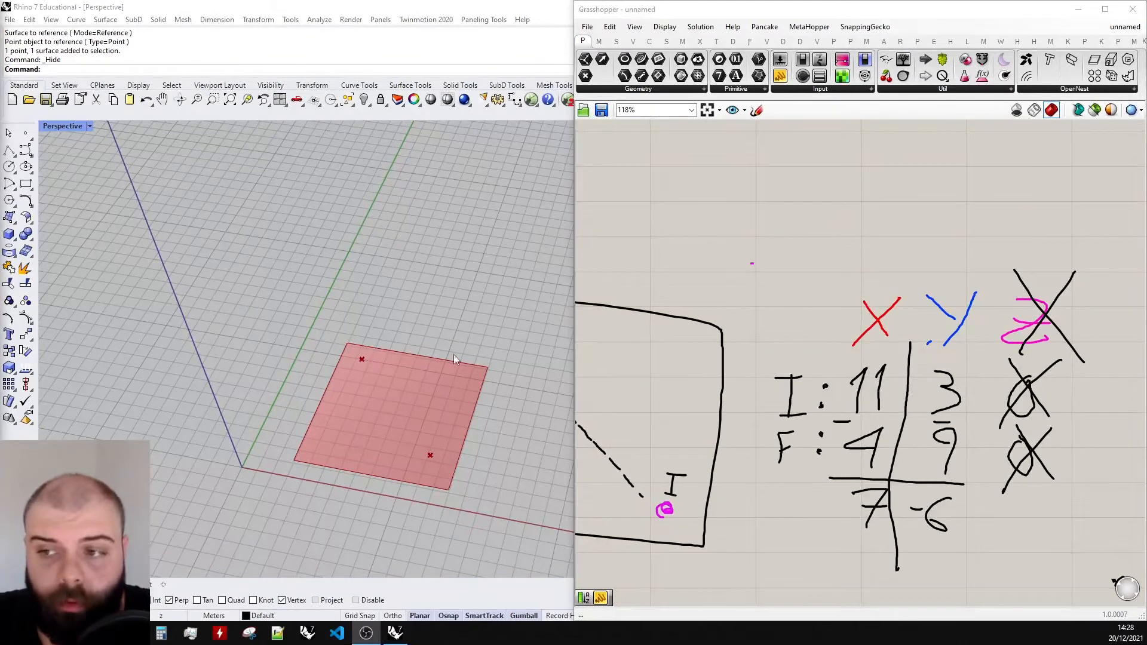
- Select the upper Point parameter and the Point parameter fed by Evaluate Surface to identify each in the viewport
{"action": "scroll", "coordinate": [842, 371], "scroll_direction": "down", "scroll_amount": 4}
{"action": "right_click_drag", "start_coordinate": [842, 371], "coordinate": [995, 455]}
{"action": "scroll", "coordinate": [771, 339], "scroll_direction": "up", "scroll_amount": 3}
{"action": "scroll", "coordinate": [789, 245], "scroll_direction": "up", "scroll_amount": 3}
{"action": "left_click", "coordinate": [774, 240]}
{"action": "left_click", "coordinate": [789, 335]}
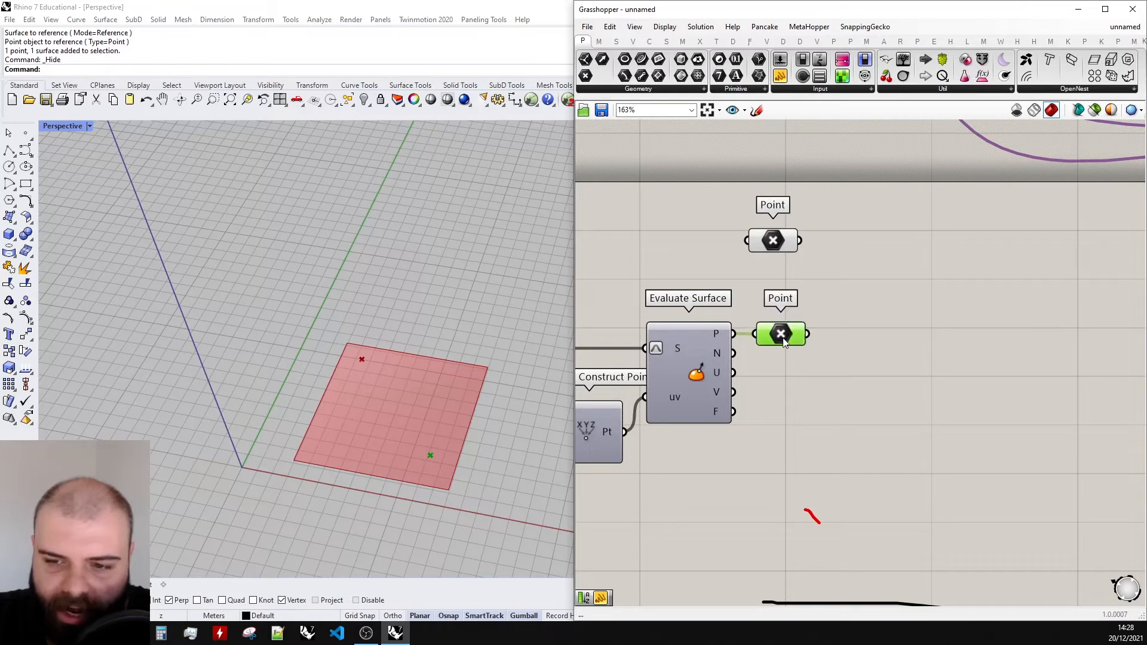
- Add a Deconstruct component beside the upper Point parameter
{"action": "left_click", "coordinate": [821, 336]}
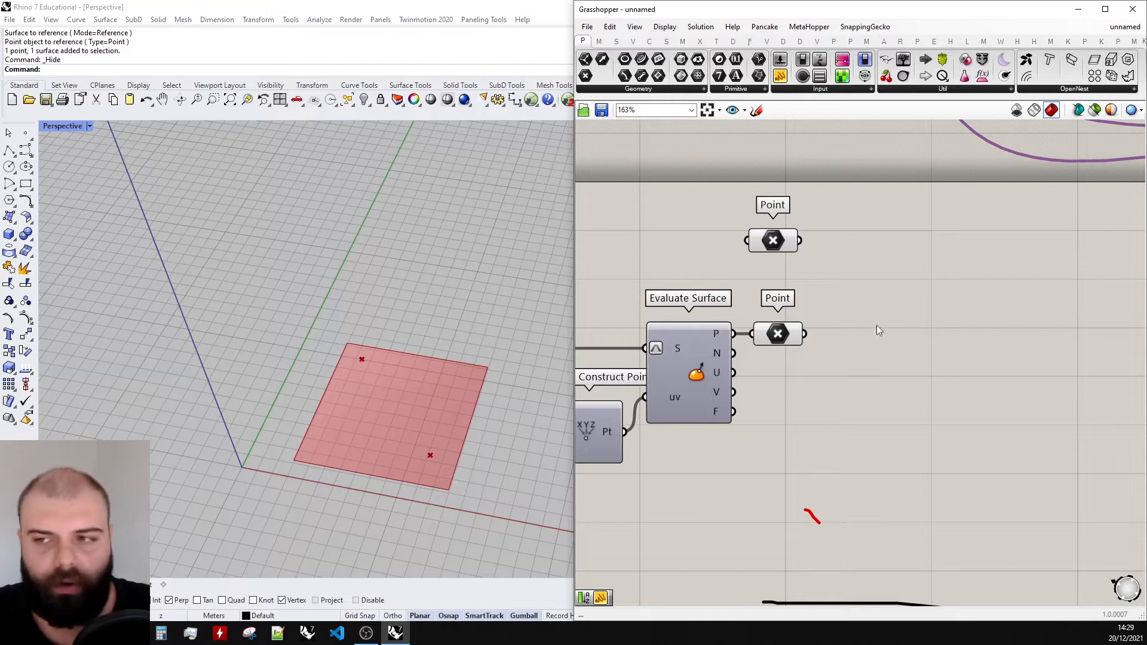
{"action": "double_click", "coordinate": [864, 261]}
{"action": "type", "text": "deconstruct"}
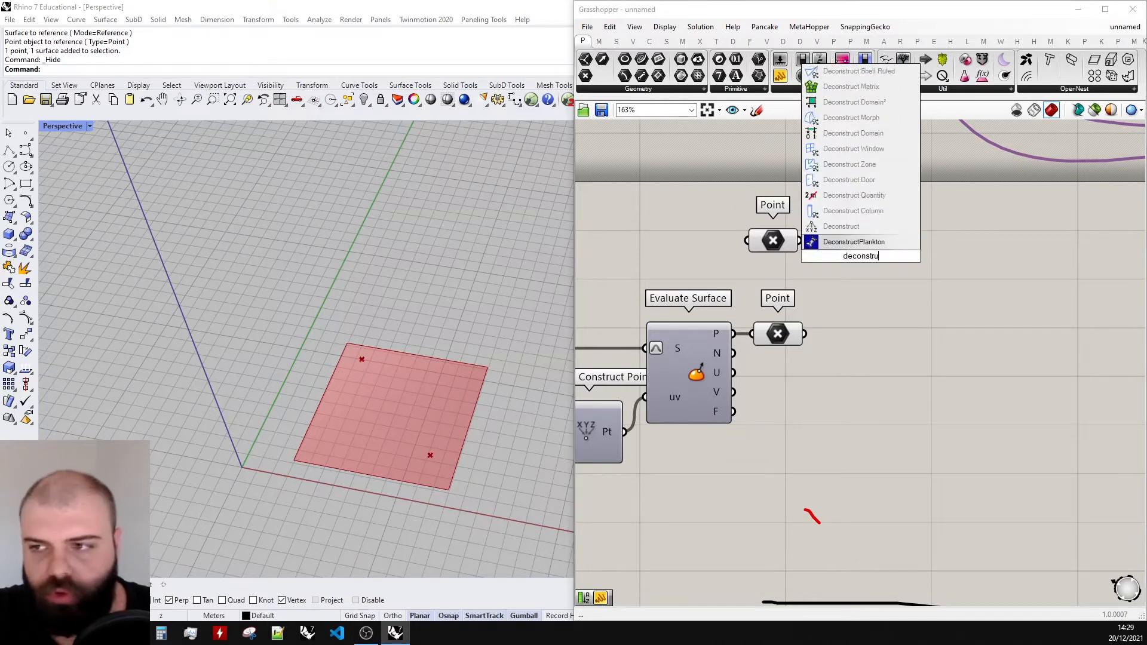
{"action": "key", "text": "Return"}
{"action": "left_click_drag", "start_coordinate": [861, 257], "coordinate": [867, 255]}
{"action": "scroll", "coordinate": [777, 261], "scroll_direction": "down", "scroll_amount": 2}
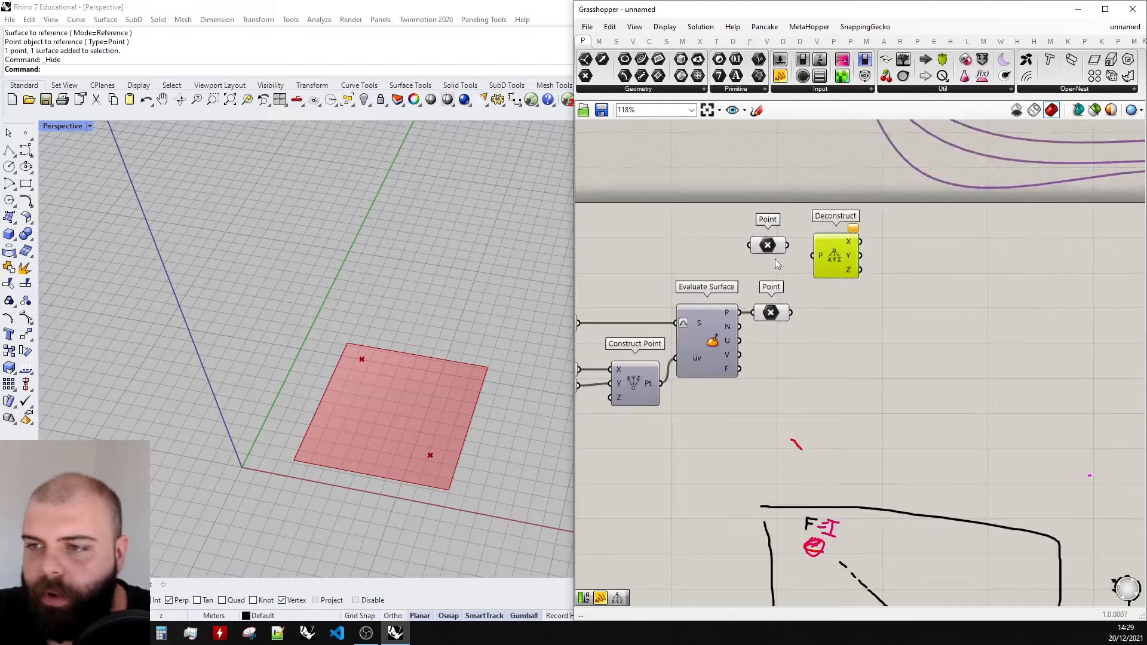
- Connect the upper Point parameter to the Deconstruct component's P input and align the two
{"action": "scroll", "coordinate": [902, 218], "scroll_direction": "up", "scroll_amount": 3}
{"action": "left_click_drag", "start_coordinate": [780, 263], "coordinate": [792, 257]}
{"action": "left_click", "coordinate": [873, 183]}
{"action": "left_click", "coordinate": [663, 264]}
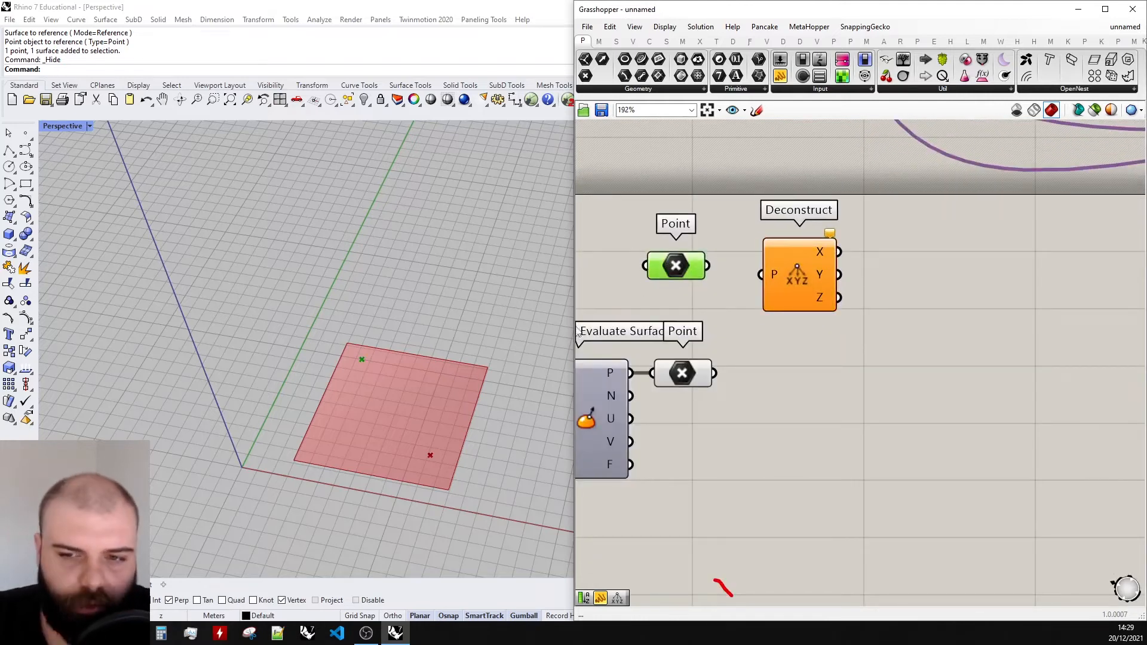
{"action": "scroll", "coordinate": [372, 355], "scroll_direction": "up", "scroll_amount": 3}
{"action": "left_click_drag", "start_coordinate": [708, 266], "coordinate": [793, 281]}
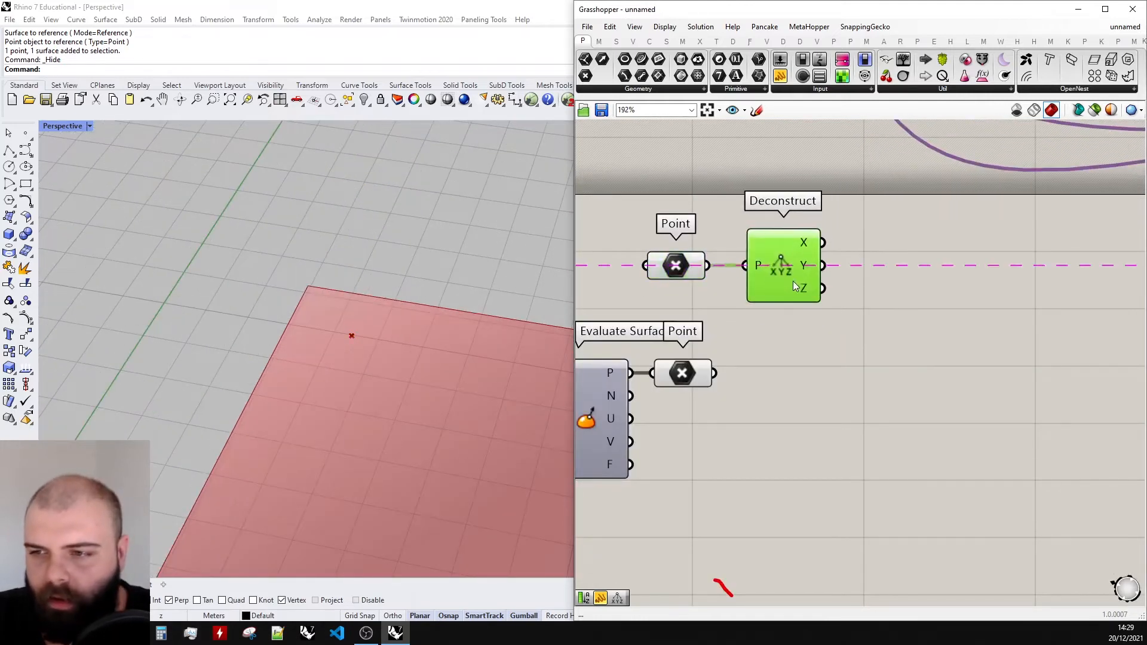
{"action": "left_click", "coordinate": [745, 253]}
{"action": "scroll", "coordinate": [778, 256], "scroll_direction": "down", "scroll_amount": 2}
{"action": "scroll", "coordinate": [813, 257], "scroll_direction": "up", "scroll_amount": 2}
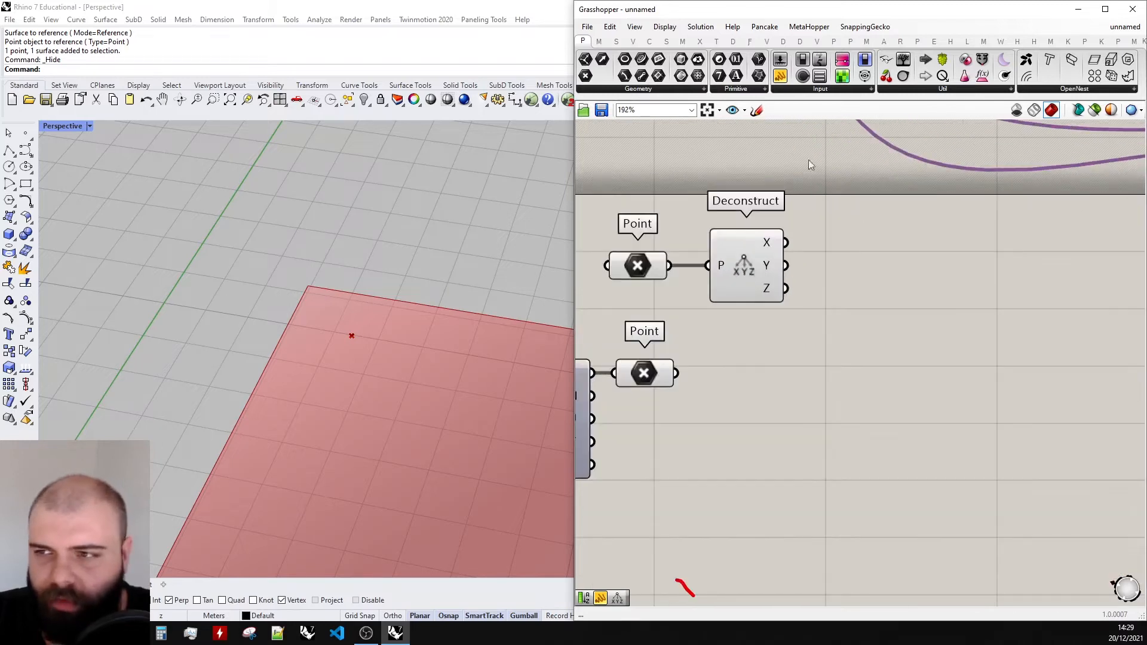
- Place a panel beside the Deconstruct component and feed it the X, Y and Z outputs in turn to read each coordinate
{"action": "left_click_drag", "start_coordinate": [965, 267], "coordinate": [947, 267]}
{"action": "left_click_drag", "start_coordinate": [757, 247], "coordinate": [845, 267]}
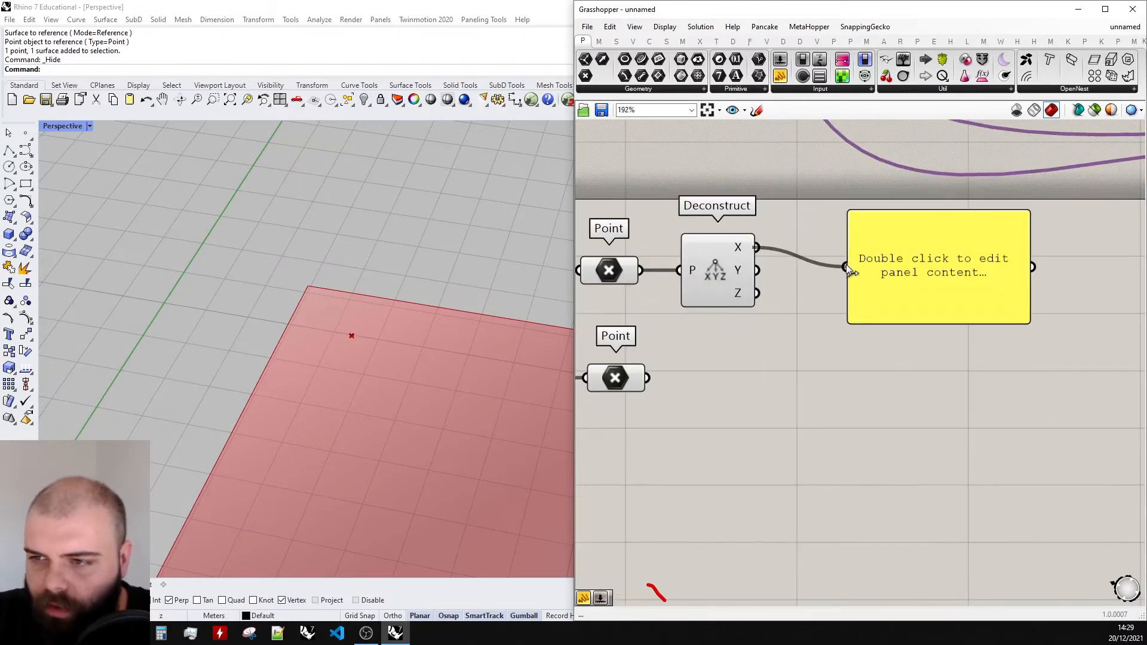
{"action": "left_click_drag", "start_coordinate": [757, 270], "coordinate": [844, 268]}
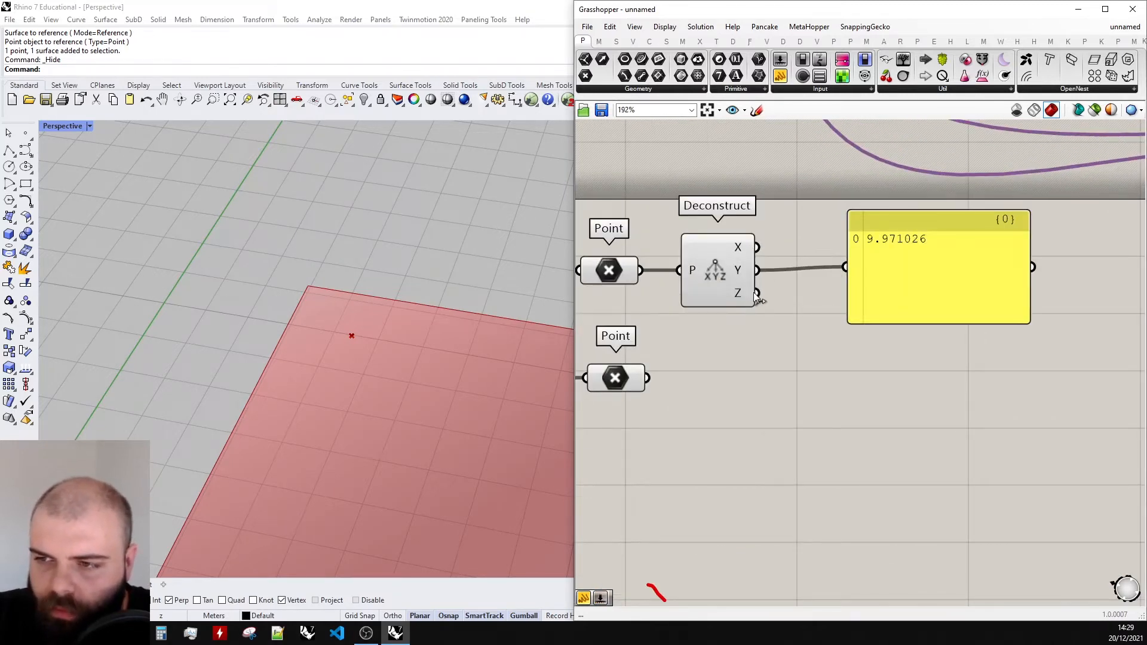
{"action": "left_click_drag", "start_coordinate": [757, 293], "coordinate": [844, 268]}
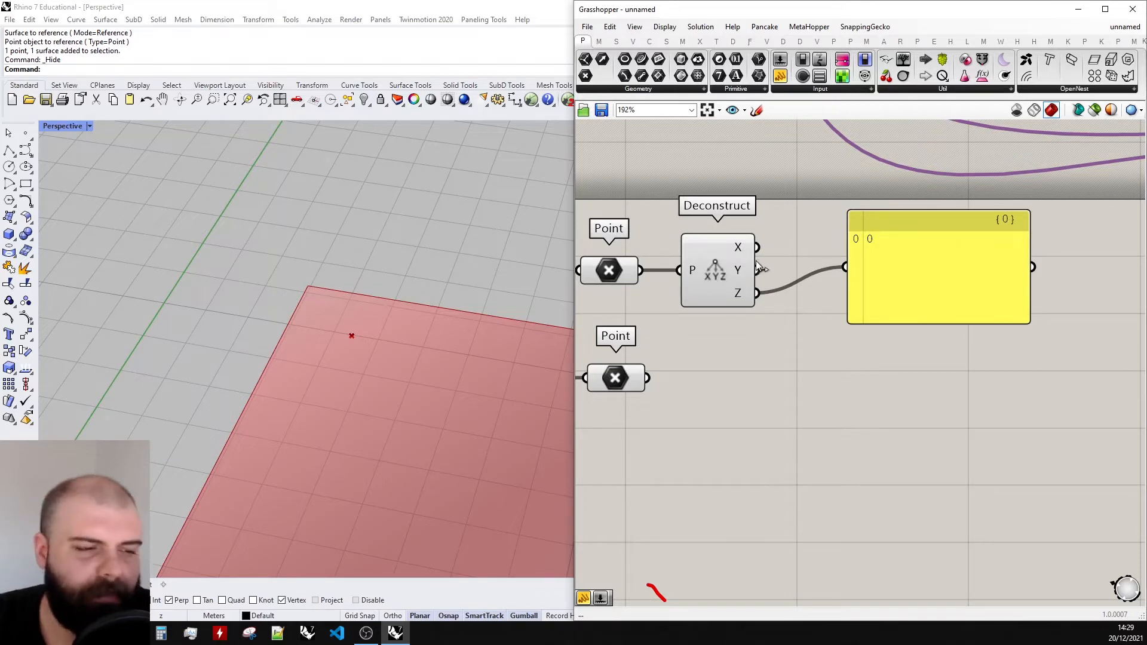
{"action": "left_click_drag", "start_coordinate": [758, 247], "coordinate": [844, 267]}
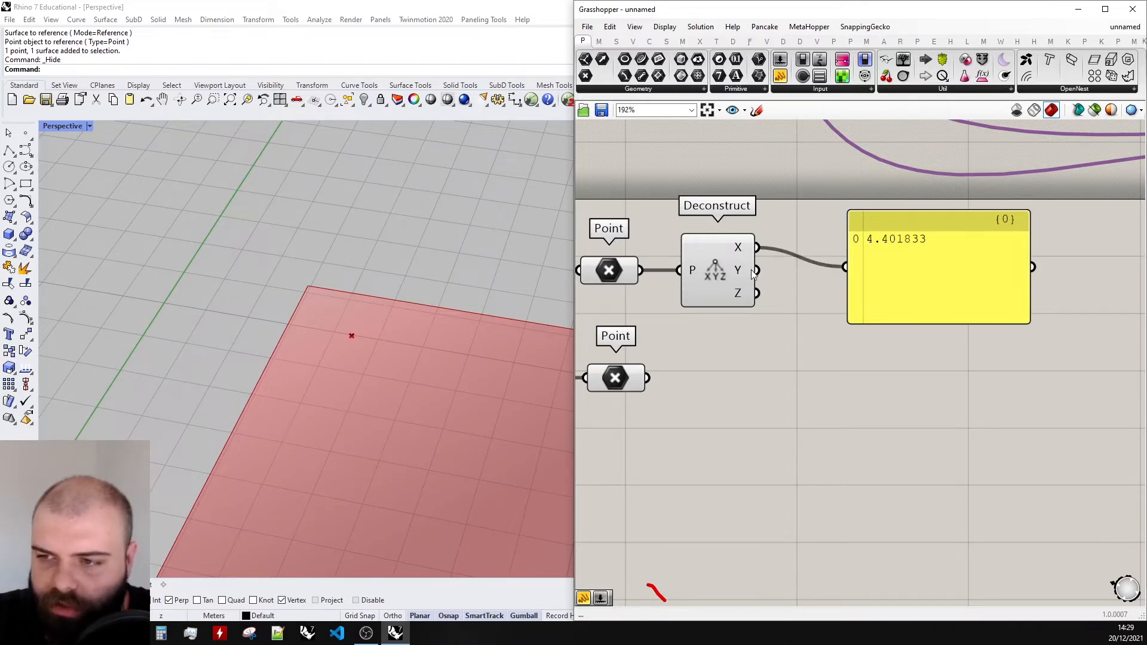
{"action": "left_click_drag", "start_coordinate": [758, 270], "coordinate": [845, 267]}
- Duplicate the Deconstruct component and its panel, and feed the copy from the Point parameter connected to Evaluate Surface
{"action": "left_click_drag", "start_coordinate": [935, 358], "coordinate": [647, 378]}
{"action": "key", "text": "ctrl+c"}
{"action": "key", "text": "ctrl+v"}
{"action": "scroll", "coordinate": [861, 353], "scroll_direction": "down", "scroll_amount": 3}
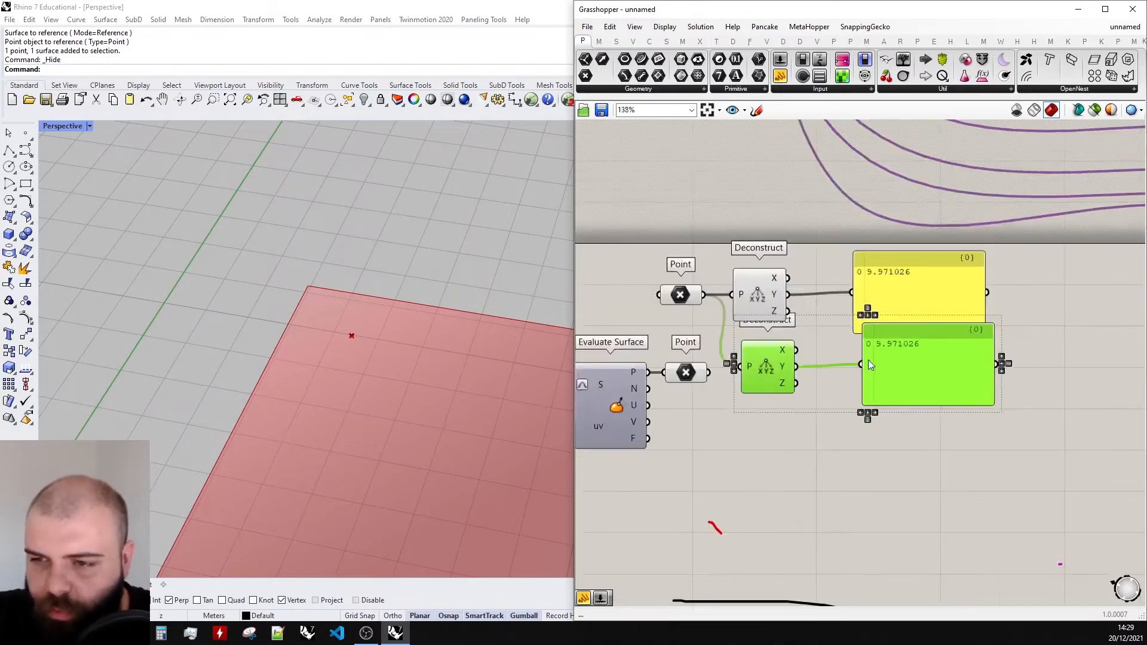
{"action": "scroll", "coordinate": [330, 318], "scroll_direction": "down", "scroll_amount": 8}
{"action": "scroll", "coordinate": [768, 363], "scroll_direction": "up", "scroll_amount": 5}
{"action": "left_click_drag", "start_coordinate": [687, 383], "coordinate": [807, 356]}
- Align the lower panel beneath the upper one and wire both X and Y outputs of each Deconstruct into its own panel
{"action": "scroll", "coordinate": [771, 370], "scroll_direction": "down", "scroll_amount": 4}
{"action": "scroll", "coordinate": [813, 366], "scroll_direction": "up", "scroll_amount": 4}
{"action": "left_click_drag", "start_coordinate": [838, 397], "coordinate": [823, 416]}
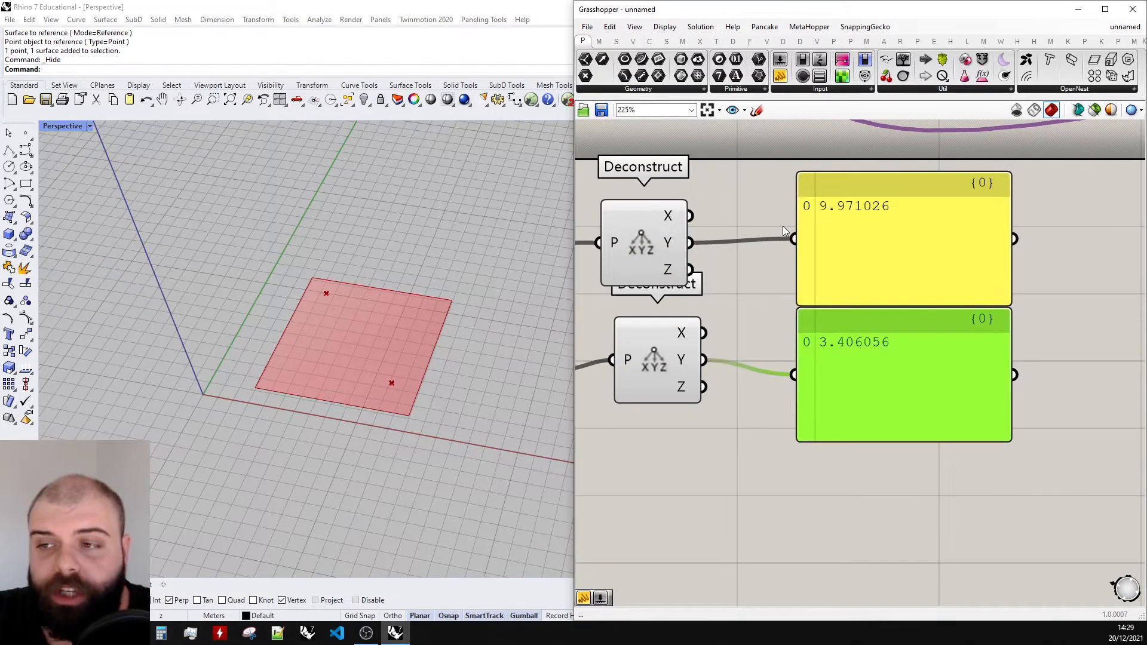
{"action": "left_click_drag", "start_coordinate": [690, 216], "coordinate": [794, 239]}
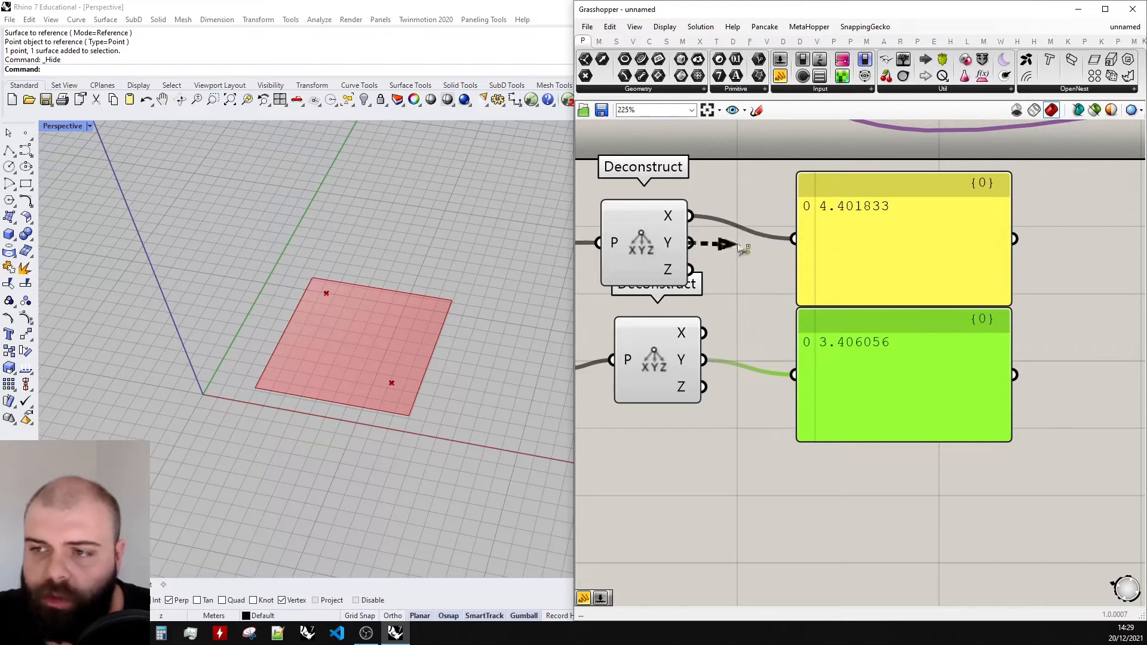
{"action": "left_click_drag", "start_coordinate": [690, 242], "coordinate": [794, 239], "text": "shift"}
{"action": "left_click_drag", "start_coordinate": [704, 333], "coordinate": [787, 375]}
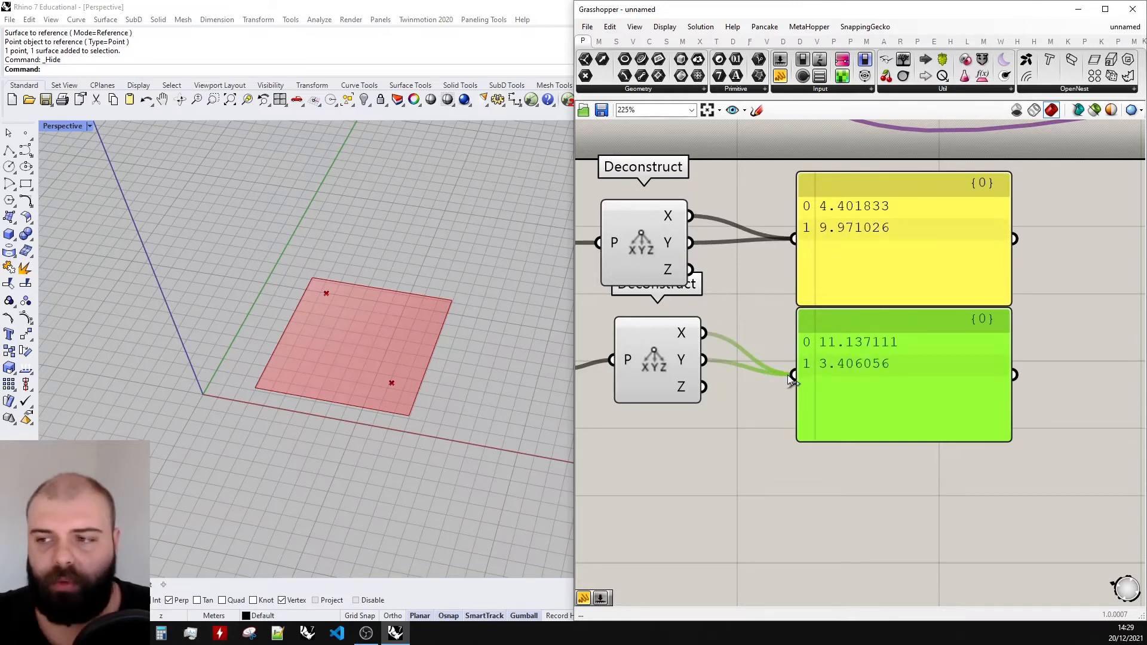
- Place the two coordinate panels side by side and compare the X and Y values of both points
{"action": "scroll", "coordinate": [787, 374], "scroll_direction": "down", "scroll_amount": 2}
{"action": "left_click_drag", "start_coordinate": [815, 344], "coordinate": [977, 252]}
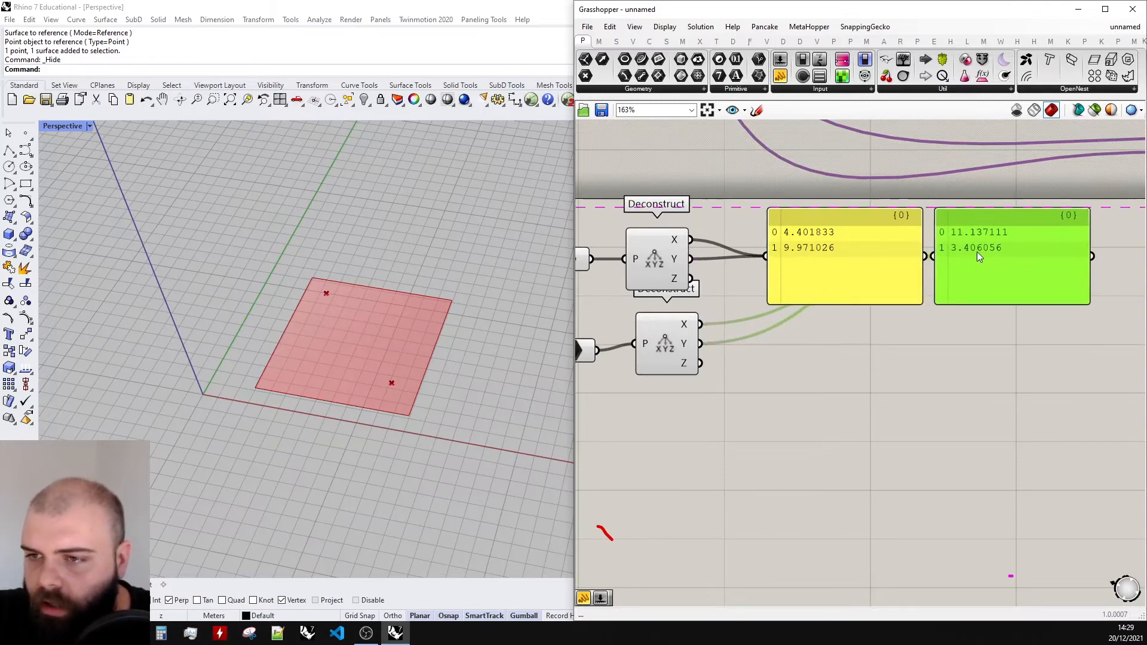
{"action": "scroll", "coordinate": [964, 213], "scroll_direction": "up", "scroll_amount": 3}
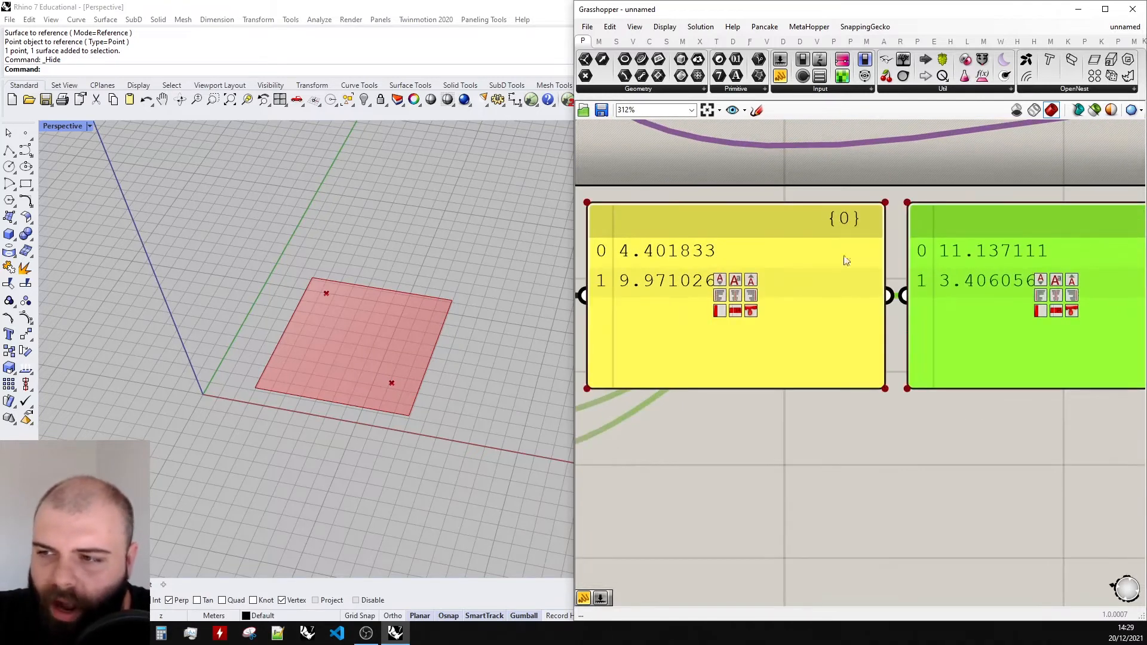
{"action": "scroll", "coordinate": [976, 259], "scroll_direction": "down", "scroll_amount": 4}
{"action": "scroll", "coordinate": [621, 270], "scroll_direction": "up", "scroll_amount": 5}
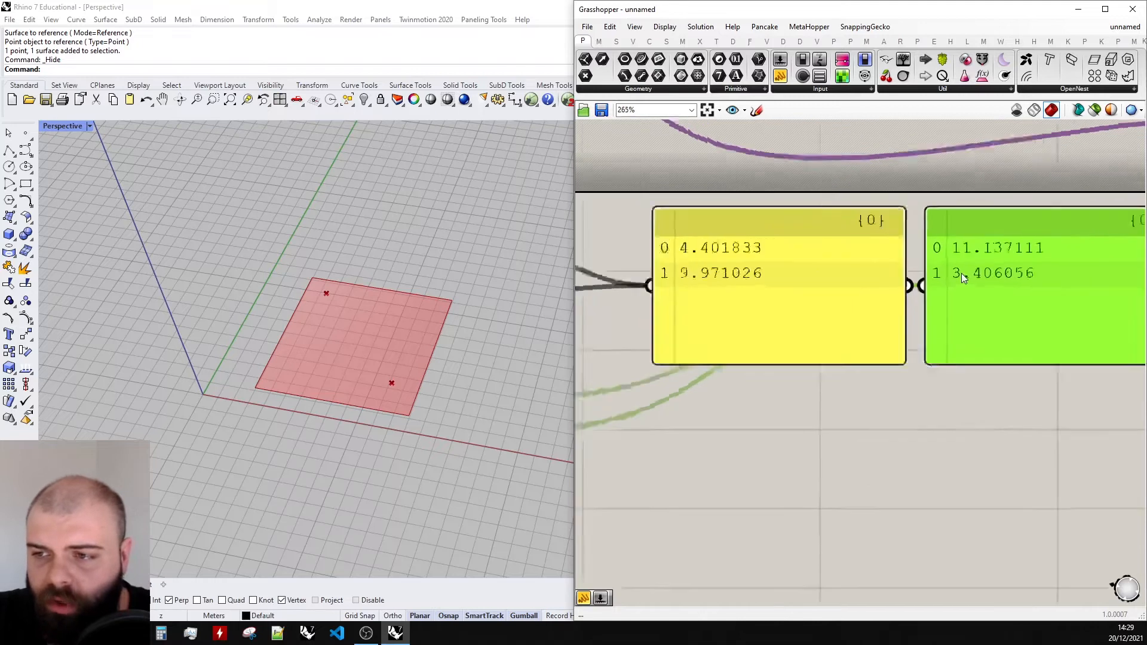
{"action": "scroll", "coordinate": [1009, 266], "scroll_direction": "down", "scroll_amount": 3}
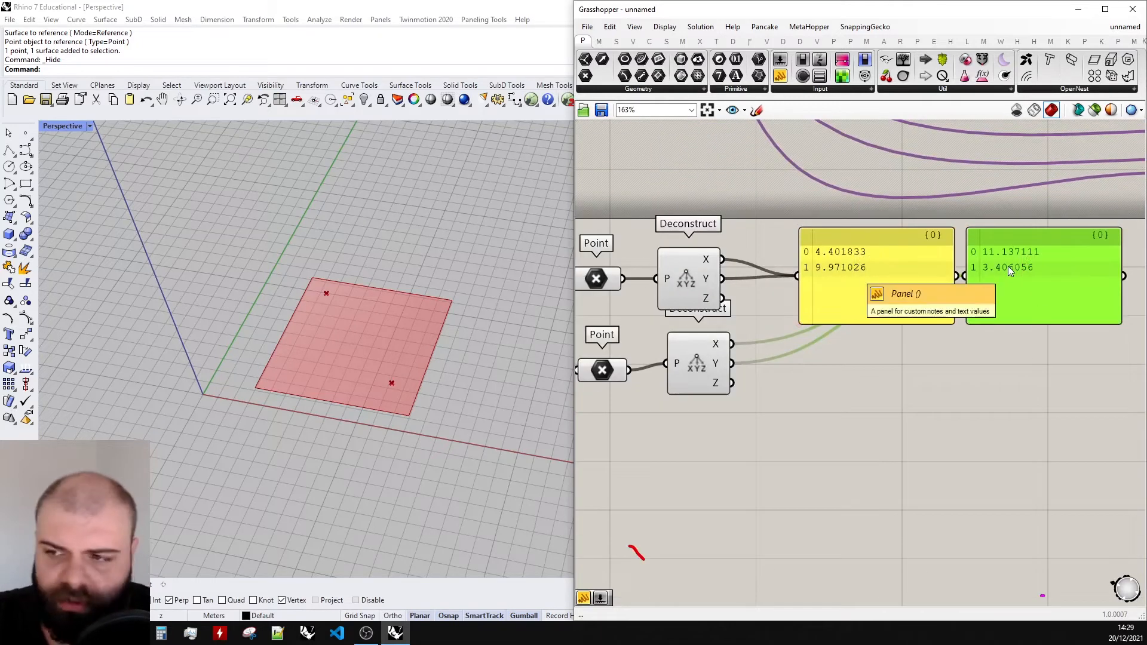
- Delete the two coordinate panels next to the Deconstruct components
{"action": "left_click_drag", "start_coordinate": [1084, 387], "coordinate": [830, 248]}
{"action": "scroll", "coordinate": [777, 263], "scroll_direction": "up", "scroll_amount": 2}
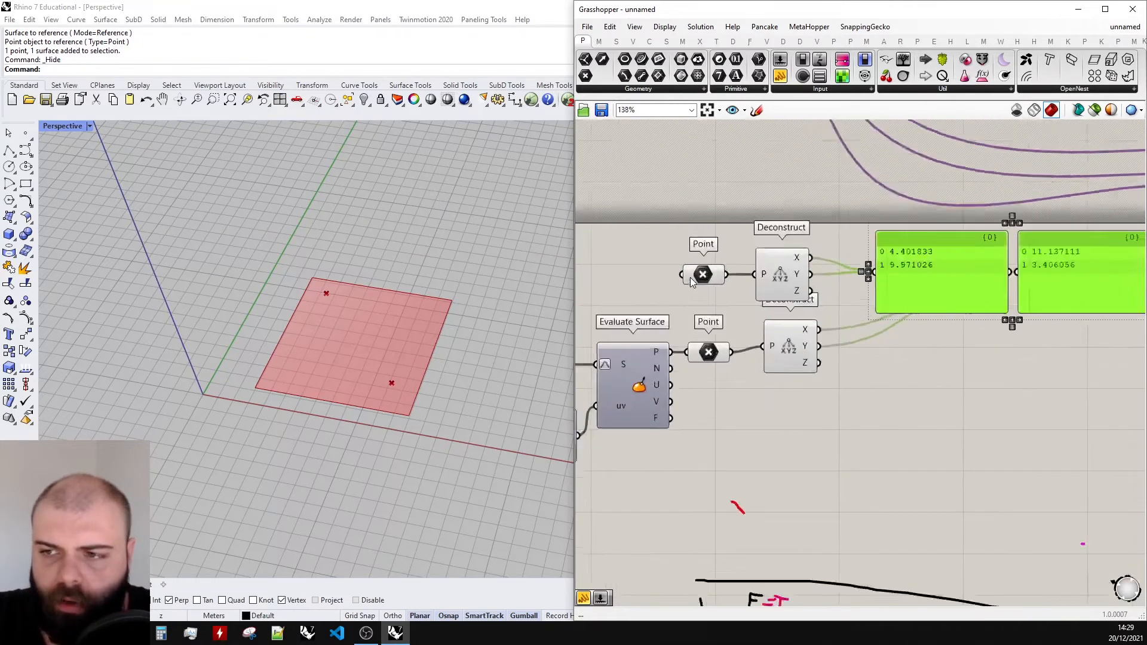
{"action": "left_click", "coordinate": [707, 276]}
{"action": "scroll", "coordinate": [641, 270], "scroll_direction": "down", "scroll_amount": 5}
{"action": "scroll", "coordinate": [799, 289], "scroll_direction": "up", "scroll_amount": 4}
{"action": "left_click_drag", "start_coordinate": [991, 326], "coordinate": [873, 262]}
{"action": "key", "text": "Delete"}
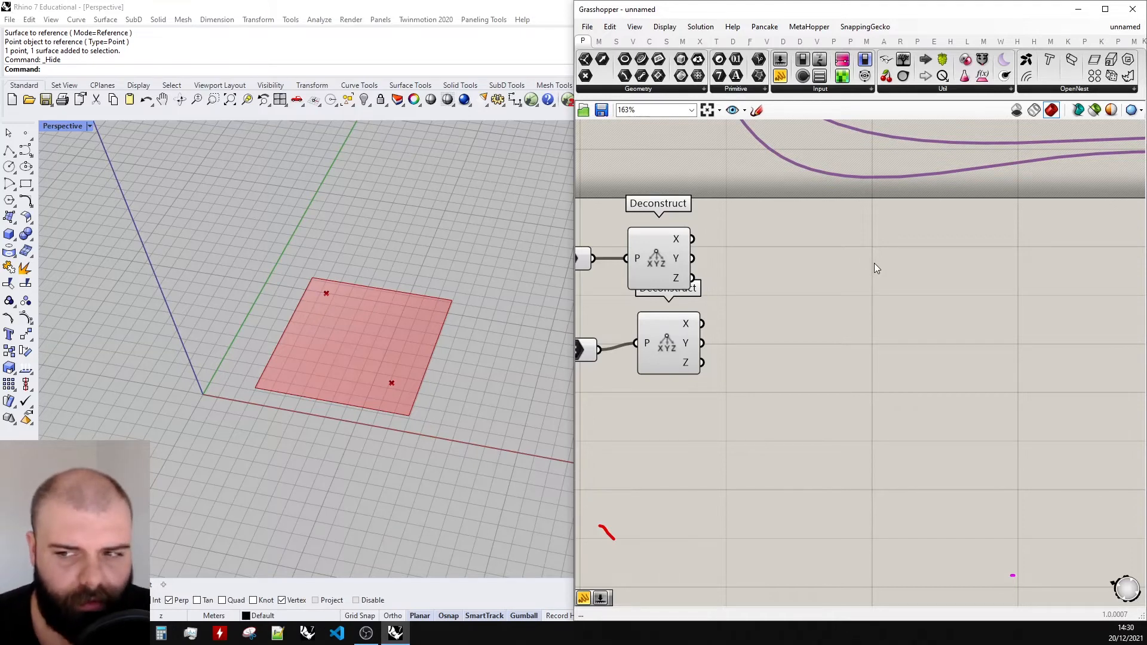
- Add a Subtraction component to the right of the two Deconstruct components
{"action": "scroll", "coordinate": [902, 281], "scroll_direction": "down", "scroll_amount": 1}
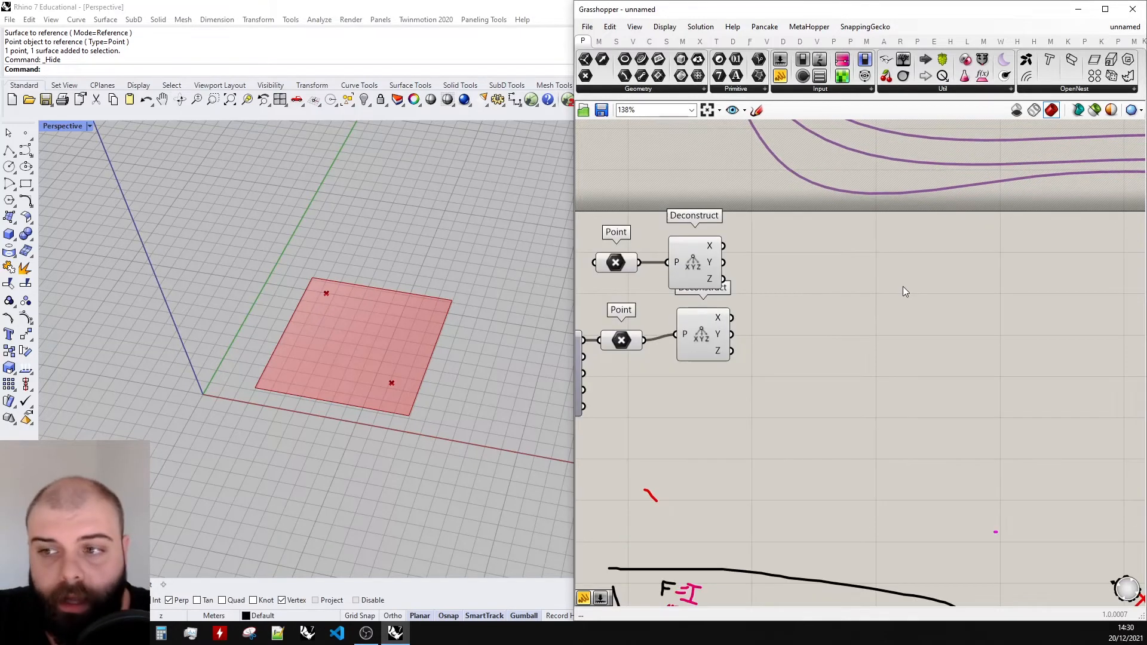
{"action": "double_click", "coordinate": [832, 284]}
{"action": "type", "text": "sb"}
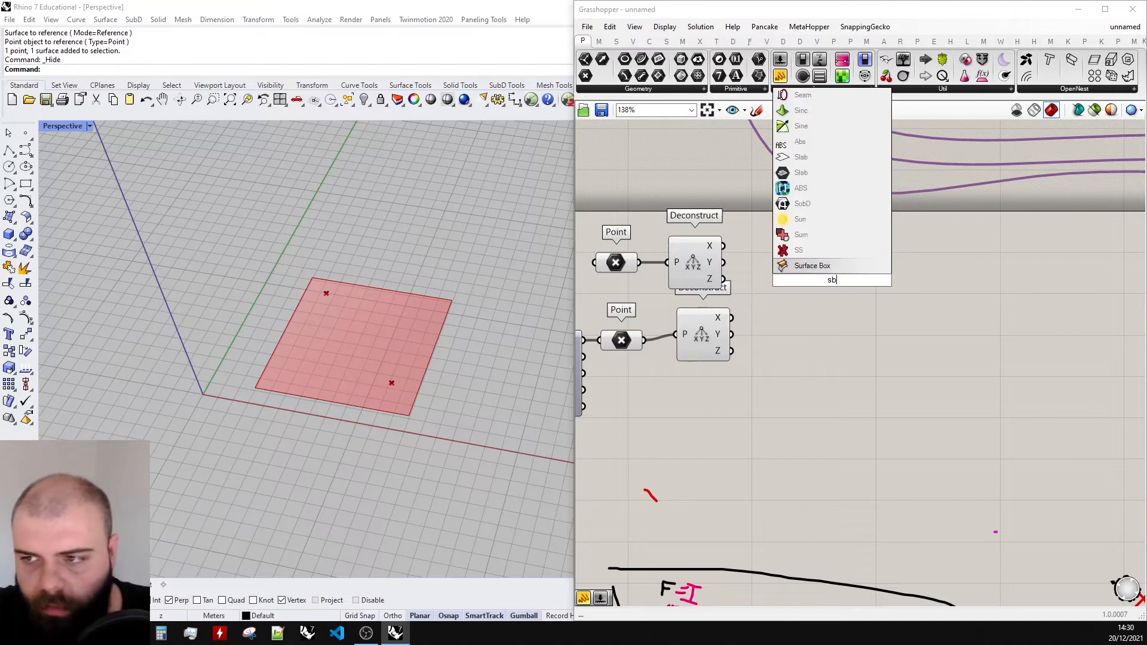
{"action": "type", "text": "ubtract"}
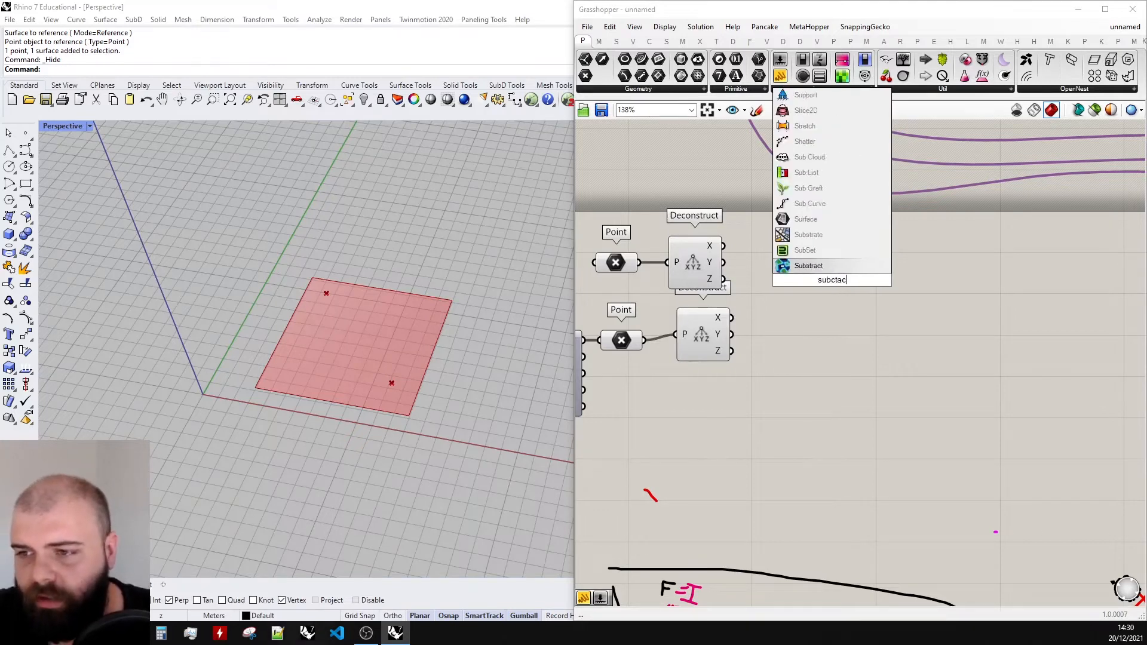
{"action": "key", "text": "Return"}
{"action": "scroll", "coordinate": [721, 251], "scroll_direction": "up", "scroll_amount": 3}
{"action": "mouse_move", "coordinate": [698, 254]}
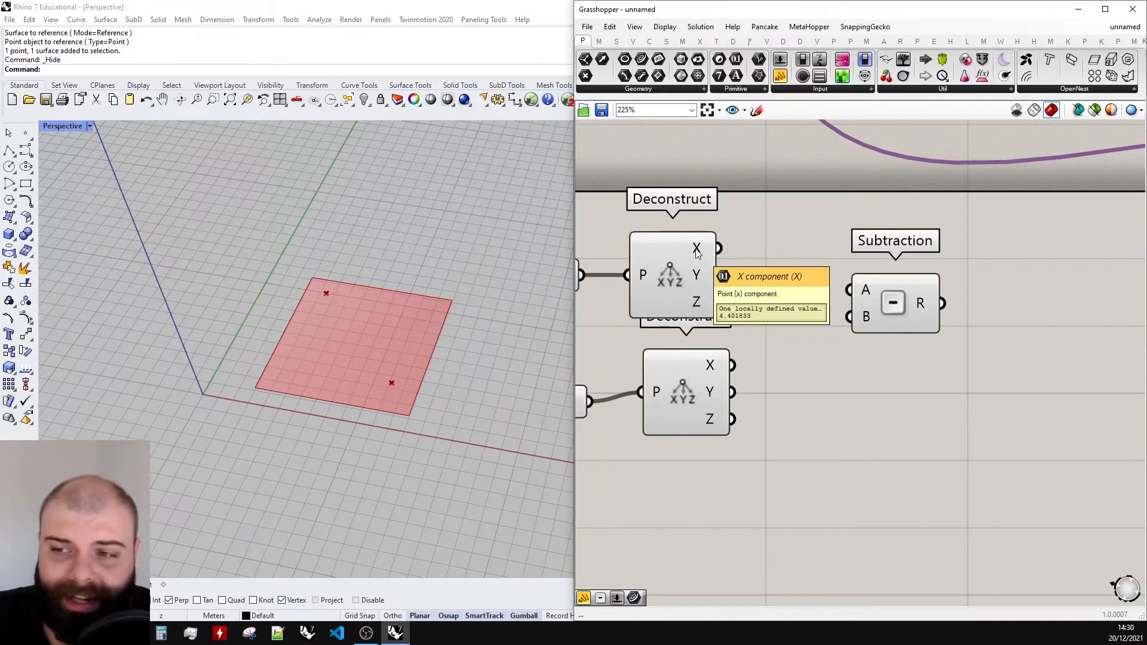
- Wire the upper Deconstruct's X output into Subtraction input A and the lower one's X output into B
{"action": "scroll", "coordinate": [697, 254], "scroll_direction": "down", "scroll_amount": 2}
{"action": "left_click", "coordinate": [666, 275]}
{"action": "left_click_drag", "start_coordinate": [793, 256], "coordinate": [887, 286]}
{"action": "left_click_drag", "start_coordinate": [782, 362], "coordinate": [887, 305]}
{"action": "left_click", "coordinate": [811, 363]}
- Add a panel fed by the Subtraction result and place it below the X and Y coordinate sliders
{"action": "left_click_drag", "start_coordinate": [780, 76], "coordinate": [638, 411]}
{"action": "left_click", "coordinate": [1039, 300]}
{"action": "left_click", "coordinate": [865, 364]}
{"action": "scroll", "coordinate": [1034, 285], "scroll_direction": "down", "scroll_amount": 3}
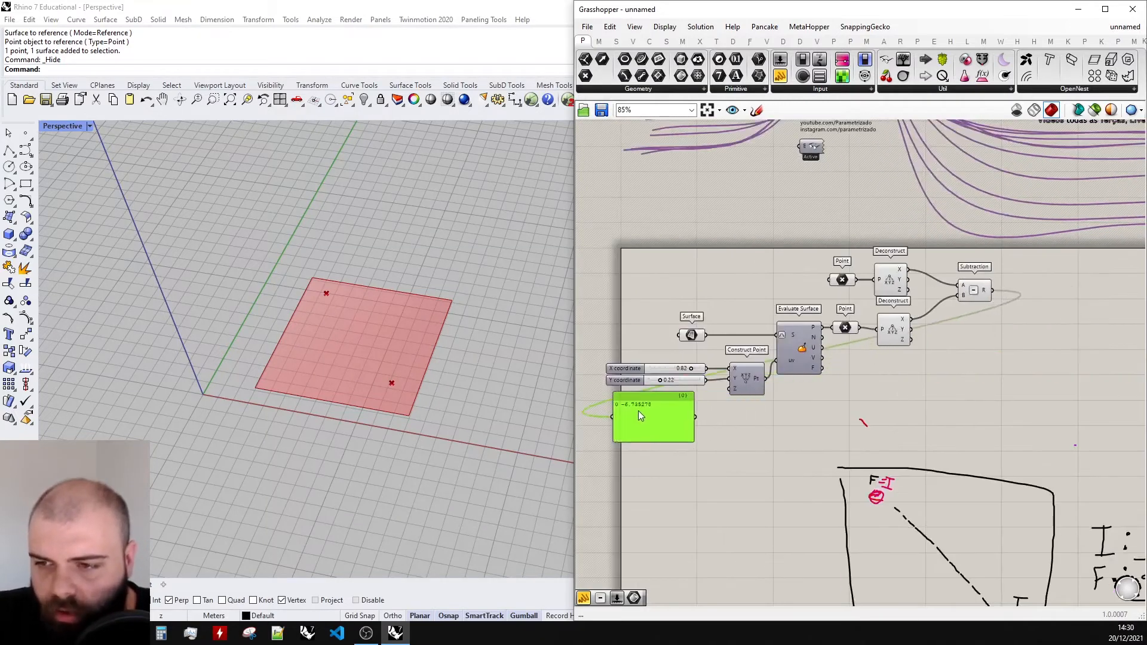
- Set the X coordinate slider to 0.13 and inspect how the two points line up in the viewport
{"action": "scroll", "coordinate": [638, 410], "scroll_direction": "up", "scroll_amount": 5}
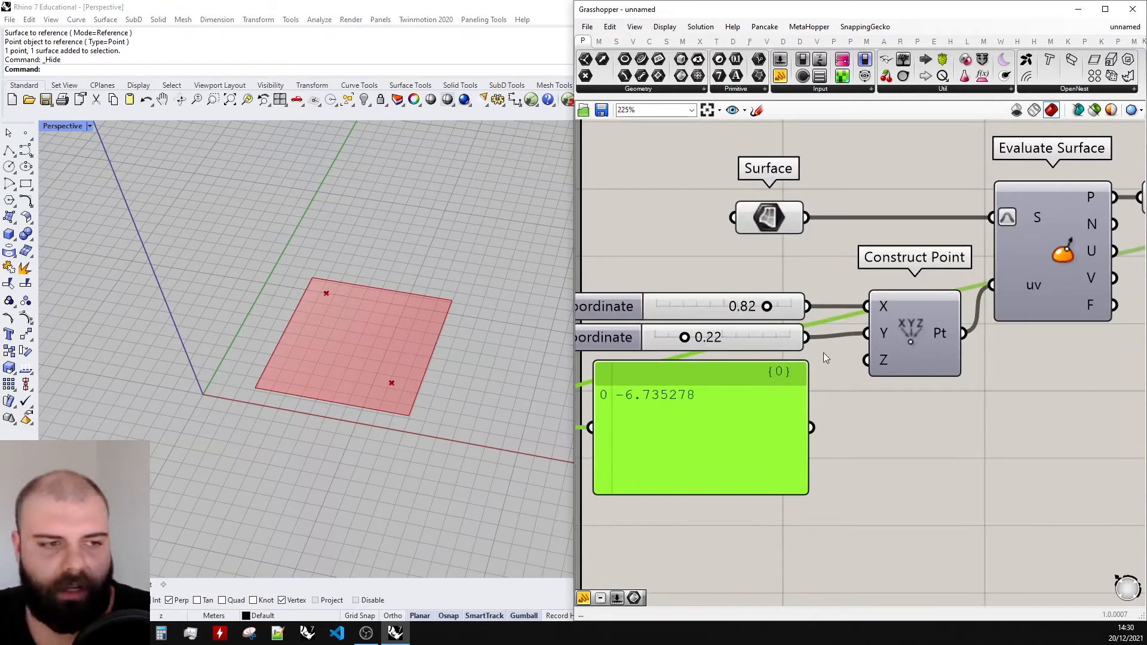
{"action": "scroll", "coordinate": [823, 352], "scroll_direction": "down", "scroll_amount": 3}
{"action": "left_click", "coordinate": [748, 271]}
{"action": "scroll", "coordinate": [762, 314], "scroll_direction": "up", "scroll_amount": 4}
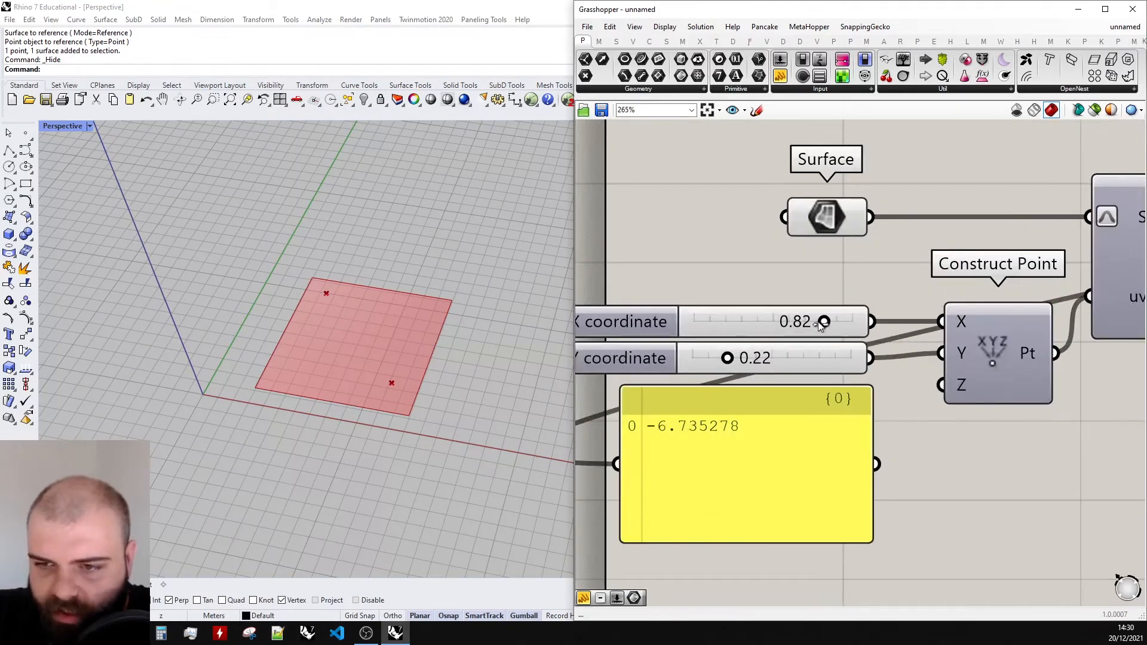
{"action": "left_click_drag", "start_coordinate": [825, 325], "coordinate": [716, 337]}
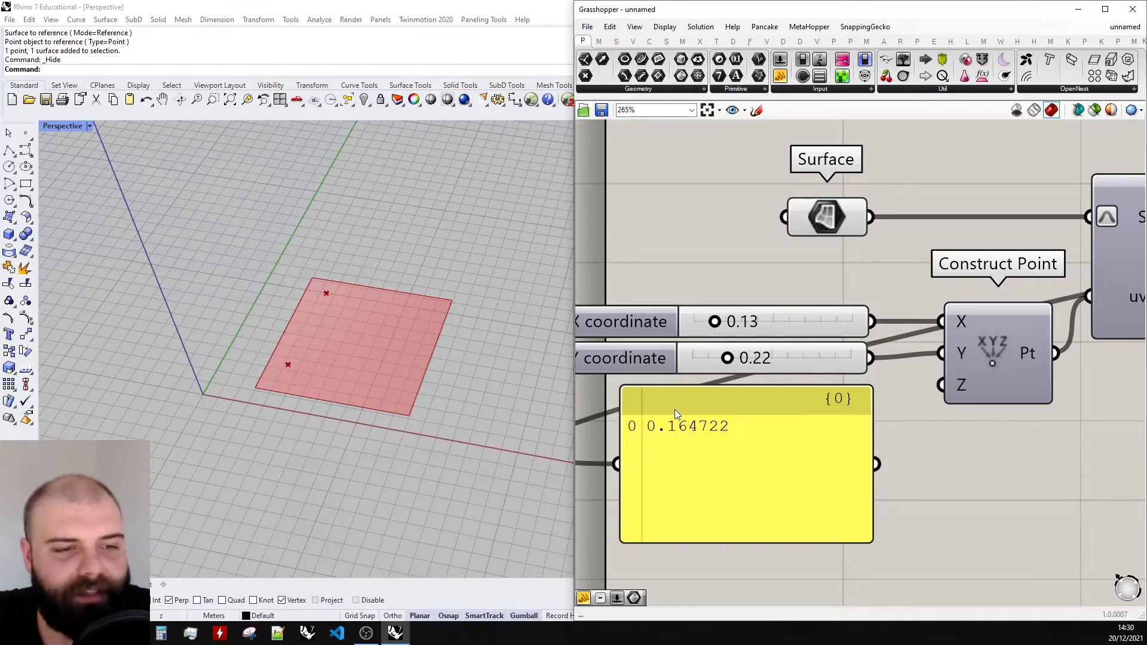
{"action": "right_click_drag", "start_coordinate": [317, 343], "coordinate": [374, 289]}
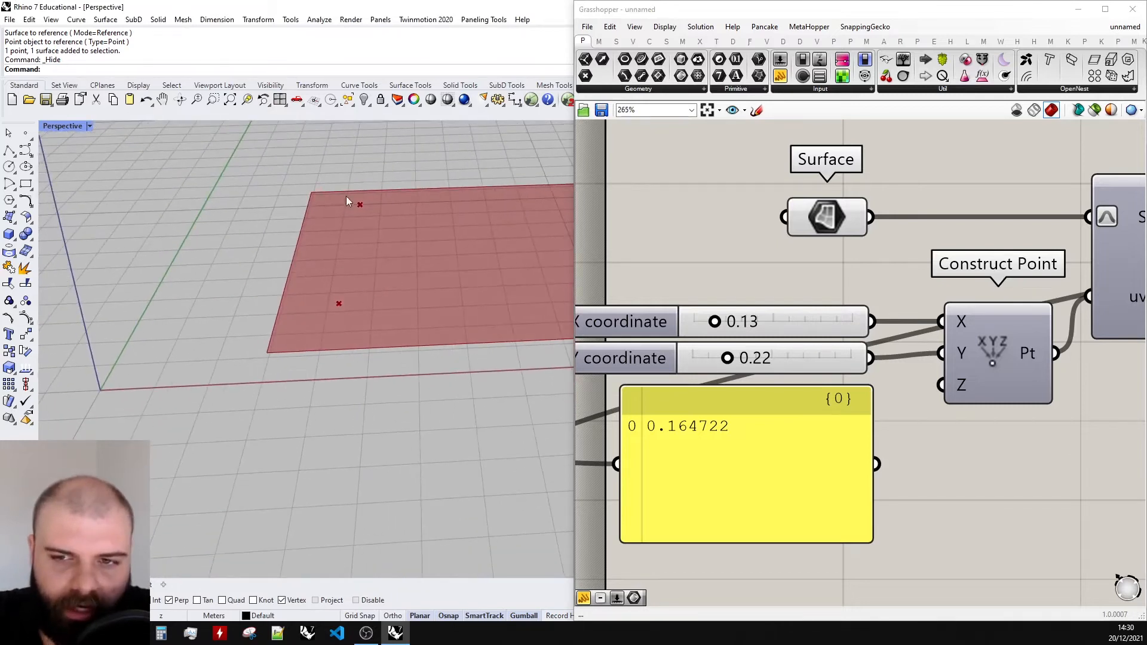
{"action": "scroll", "coordinate": [442, 257], "scroll_direction": "up", "scroll_amount": 3}
{"action": "scroll", "coordinate": [691, 464], "scroll_direction": "down", "scroll_amount": 3}
- Move the result panel from below the sliders back beside the Subtraction component, level with its R output
{"action": "left_click", "coordinate": [691, 465]}
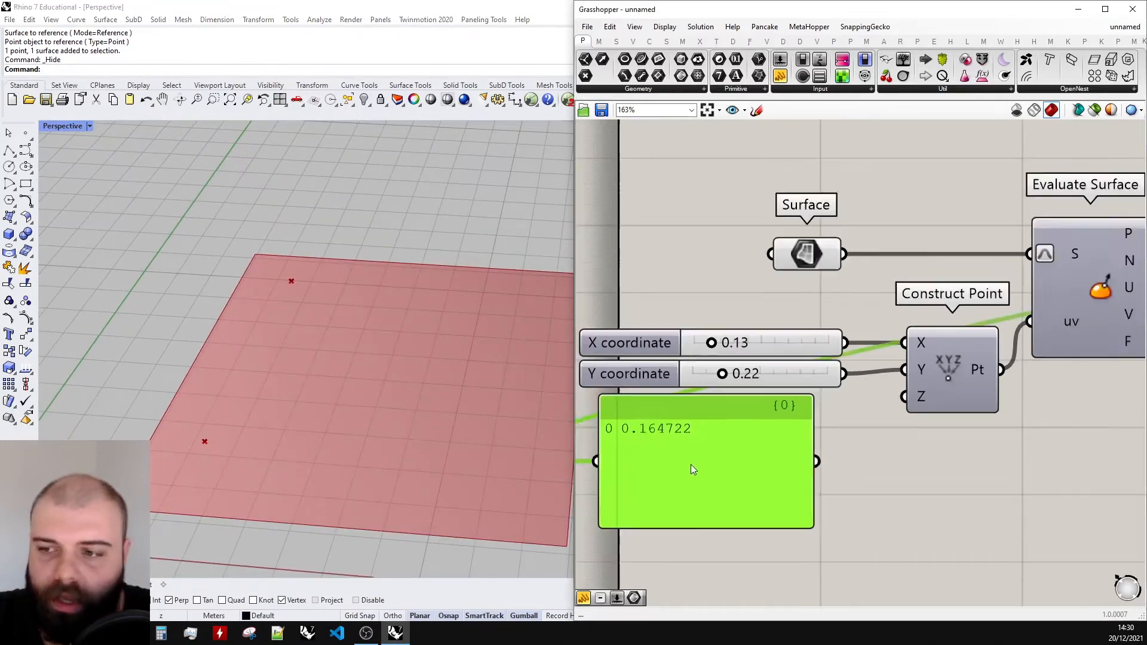
{"action": "scroll", "coordinate": [691, 465], "scroll_direction": "down", "scroll_amount": 5}
{"action": "scroll", "coordinate": [815, 432], "scroll_direction": "up", "scroll_amount": 3}
{"action": "scroll", "coordinate": [754, 386], "scroll_direction": "down", "scroll_amount": 2}
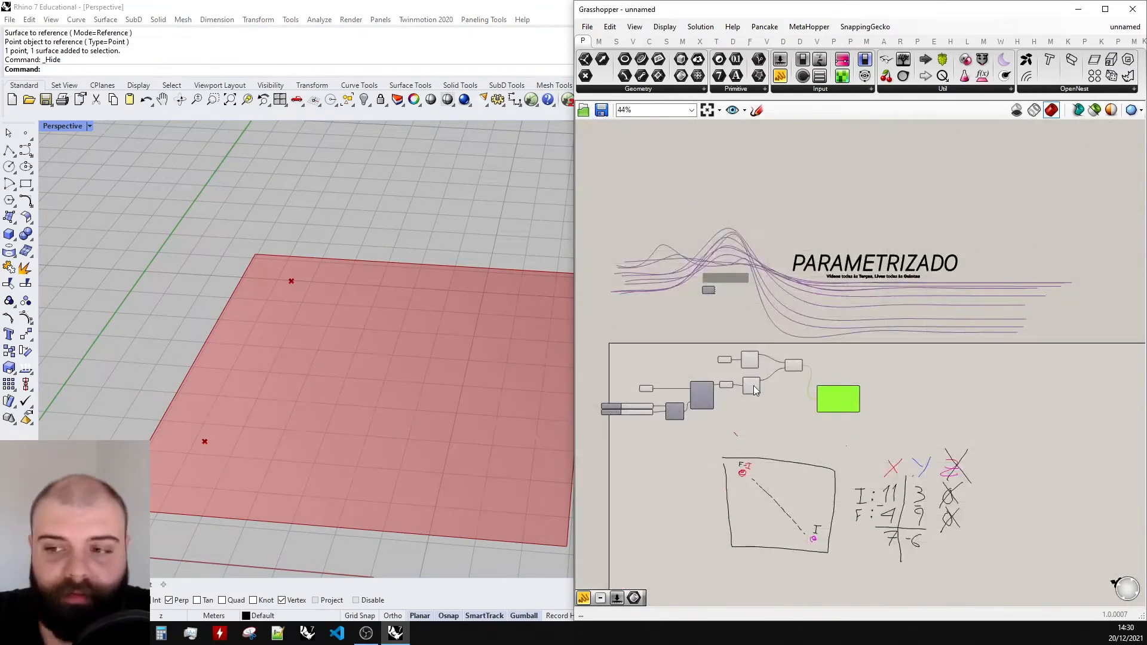
{"action": "scroll", "coordinate": [856, 405], "scroll_direction": "up", "scroll_amount": 4}
{"action": "scroll", "coordinate": [861, 371], "scroll_direction": "up", "scroll_amount": 3}
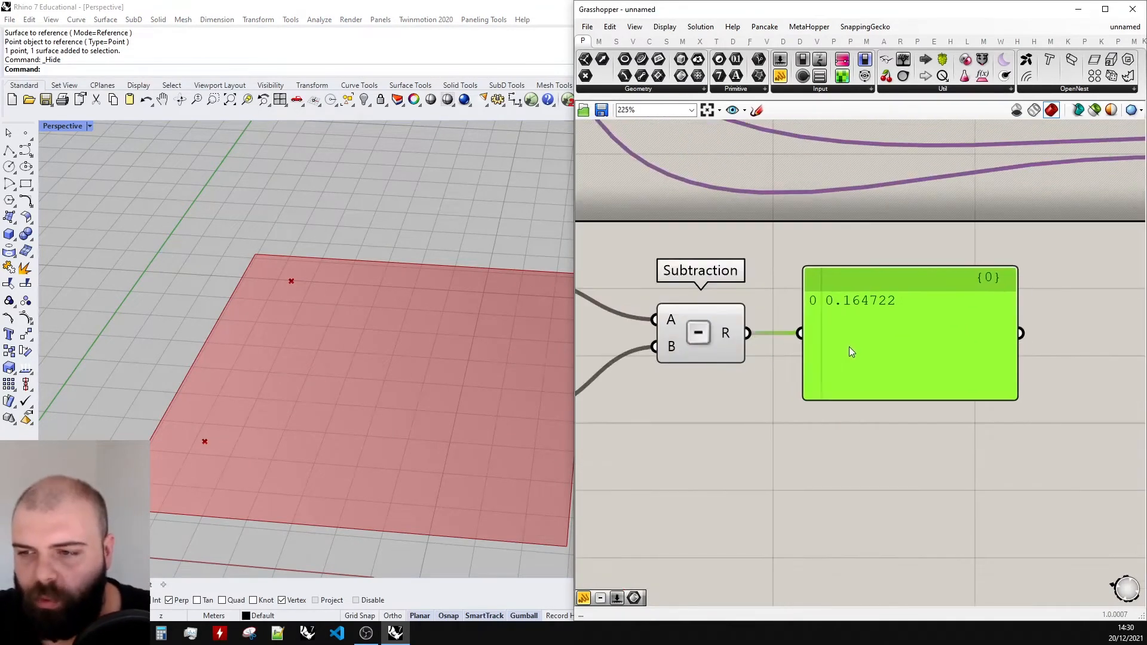
{"action": "scroll", "coordinate": [849, 347], "scroll_direction": "down", "scroll_amount": 1}
- Duplicate the Subtraction component below the original and wire the two Deconstruct Y outputs into its A and B inputs
{"action": "right_click_drag", "start_coordinate": [849, 346], "coordinate": [959, 345]}
{"action": "left_click_drag", "start_coordinate": [831, 334], "coordinate": [831, 430], "text": "alt"}
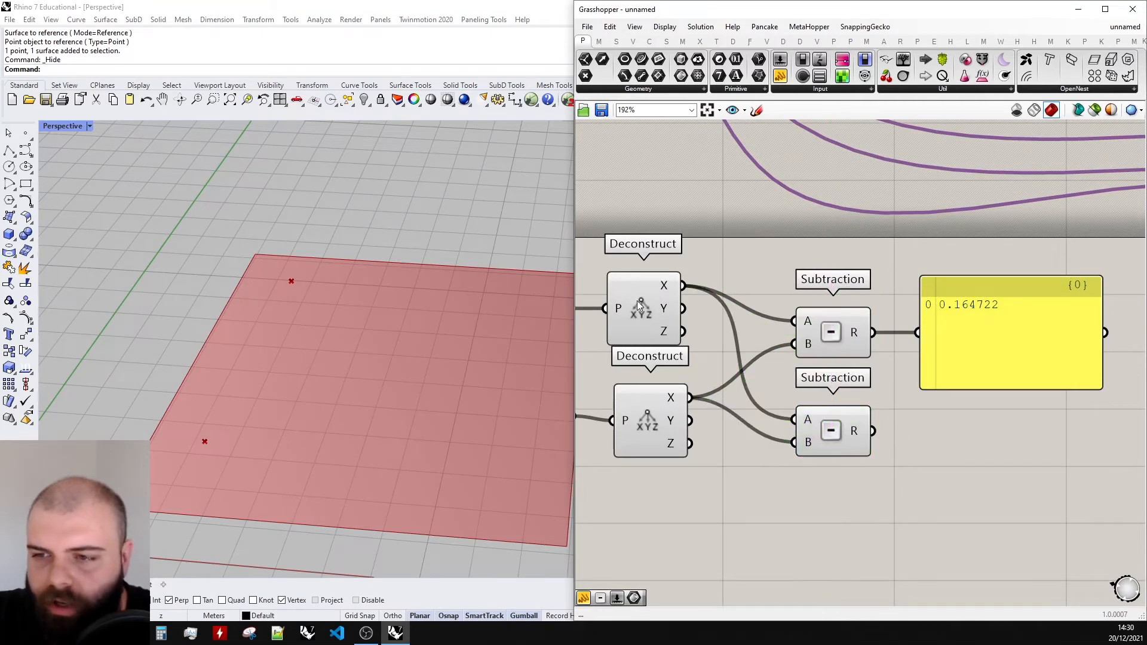
{"action": "left_click_drag", "start_coordinate": [684, 308], "coordinate": [795, 421]}
{"action": "left_click_drag", "start_coordinate": [691, 421], "coordinate": [794, 442]}
- Shrink the result panel to one row and place a matching panel fed by the lower Subtraction's result
{"action": "scroll", "coordinate": [749, 408], "scroll_direction": "down", "scroll_amount": 3}
{"action": "scroll", "coordinate": [919, 408], "scroll_direction": "up", "scroll_amount": 1}
{"action": "left_click_drag", "start_coordinate": [891, 396], "coordinate": [870, 421]}
{"action": "scroll", "coordinate": [870, 421], "scroll_direction": "up", "scroll_amount": 3}
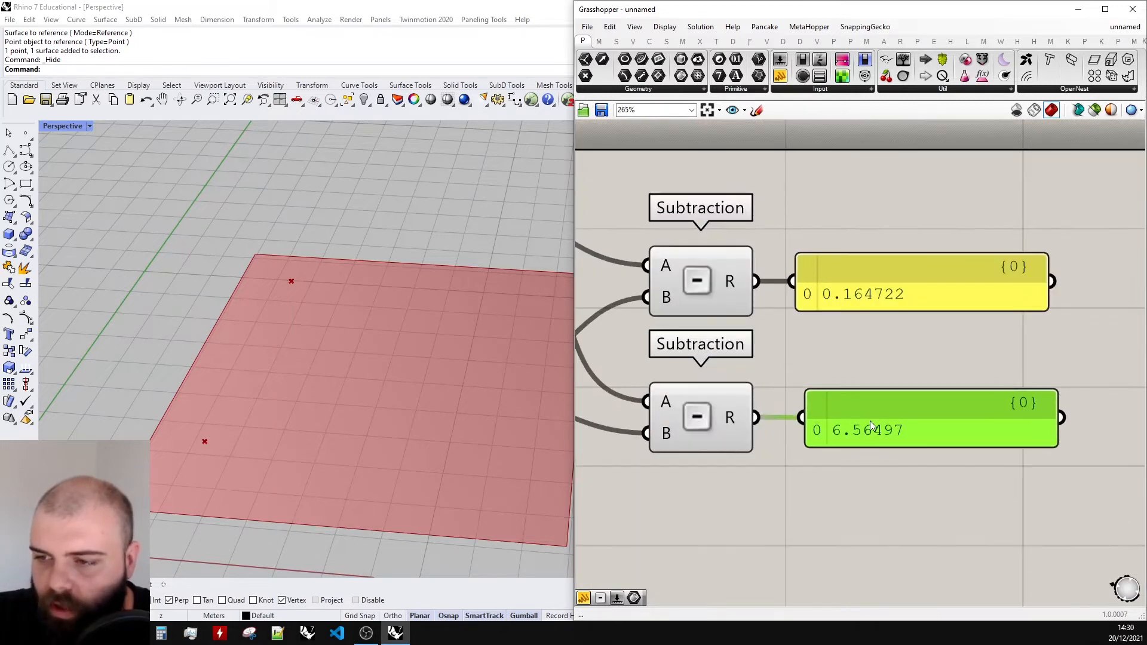
- Move the lower Subtraction's result panel below the X and Y coordinate sliders
{"action": "scroll", "coordinate": [999, 404], "scroll_direction": "down", "scroll_amount": 14}
{"action": "left_click_drag", "start_coordinate": [912, 407], "coordinate": [858, 407]}
{"action": "scroll", "coordinate": [854, 436], "scroll_direction": "up", "scroll_amount": 10}
{"action": "scroll", "coordinate": [908, 377], "scroll_direction": "up", "scroll_amount": 3}
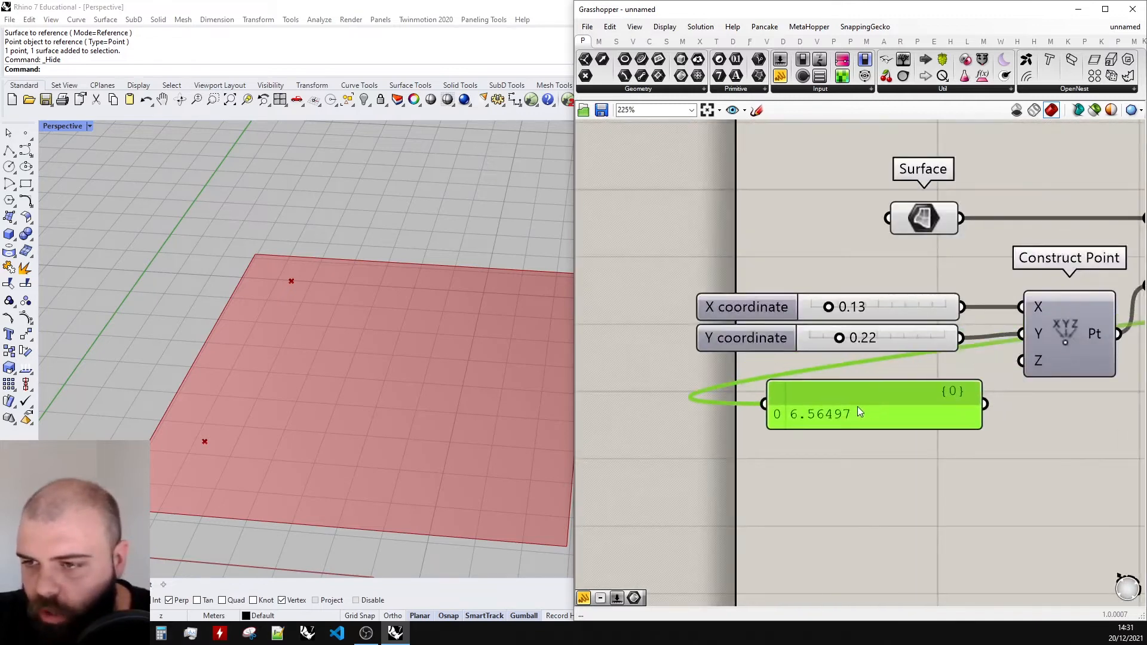
- Set the Y coordinate slider to 0.86 to bring the evaluated point close to the target point
{"action": "left_click", "coordinate": [873, 262]}
{"action": "scroll", "coordinate": [874, 263], "scroll_direction": "up", "scroll_amount": 2}
{"action": "left_click_drag", "start_coordinate": [826, 367], "coordinate": [949, 368]}
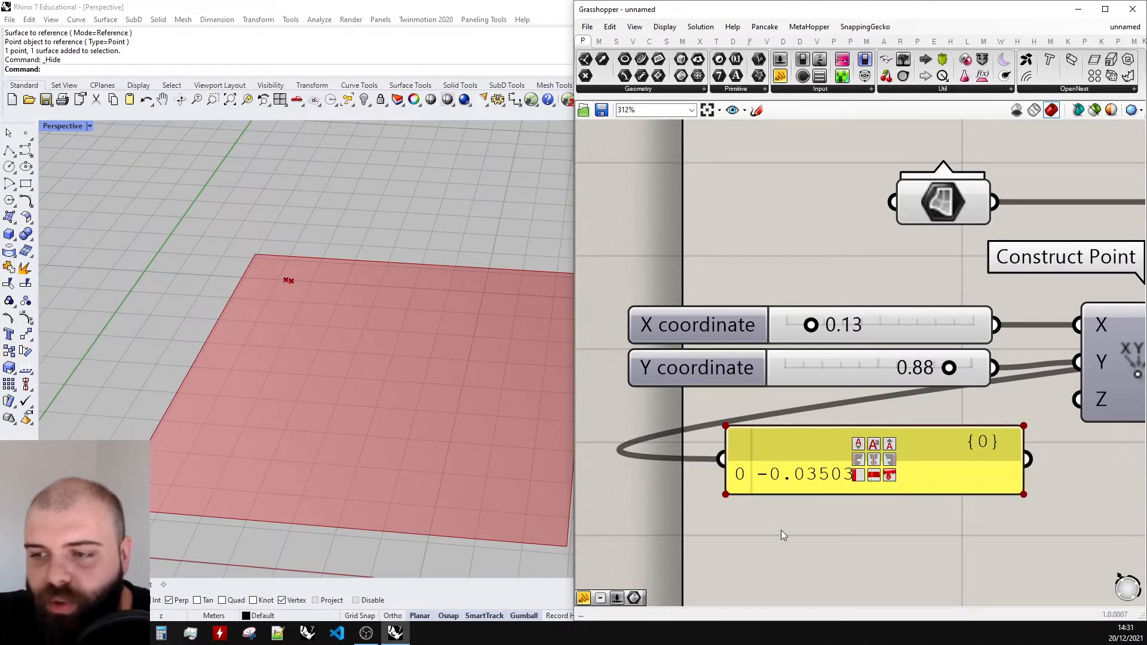
{"action": "right_click_drag", "start_coordinate": [781, 530], "coordinate": [704, 569]}
{"action": "left_click_drag", "start_coordinate": [873, 410], "coordinate": [869, 410]}
- Move the Y result panel back beside the lower Subtraction and compare it with the panel above
{"action": "left_click", "coordinate": [714, 508]}
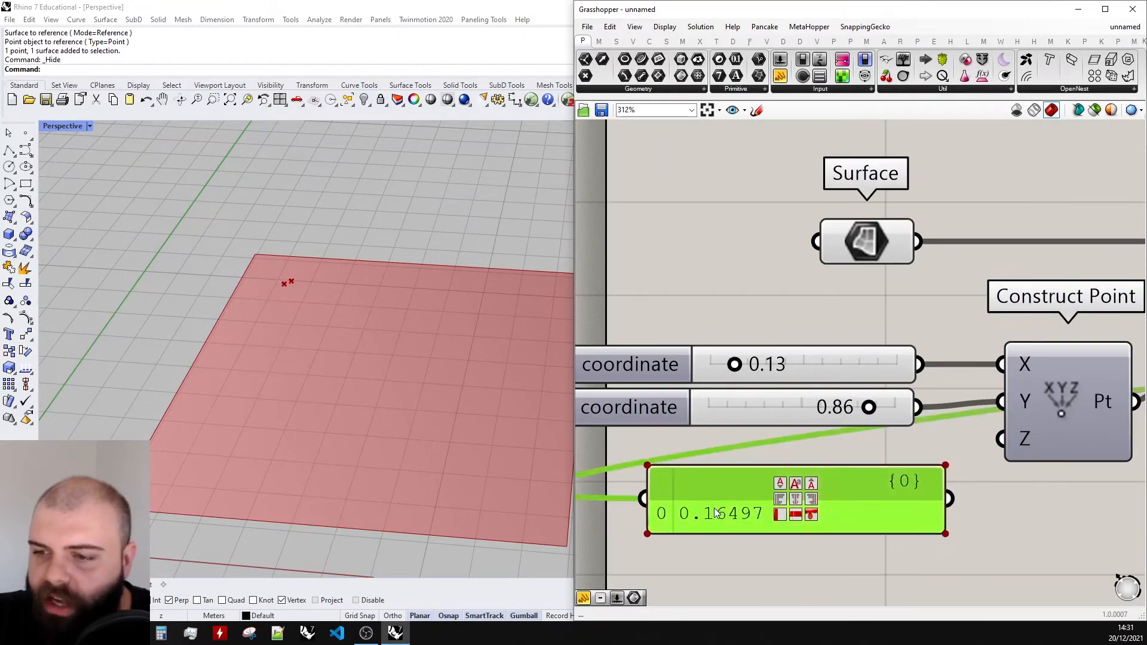
{"action": "scroll", "coordinate": [714, 513], "scroll_direction": "down", "scroll_amount": 9}
{"action": "left_click_drag", "start_coordinate": [715, 513], "coordinate": [868, 441]}
{"action": "scroll", "coordinate": [929, 459], "scroll_direction": "up", "scroll_amount": 4}
{"action": "scroll", "coordinate": [824, 437], "scroll_direction": "down", "scroll_amount": 3}
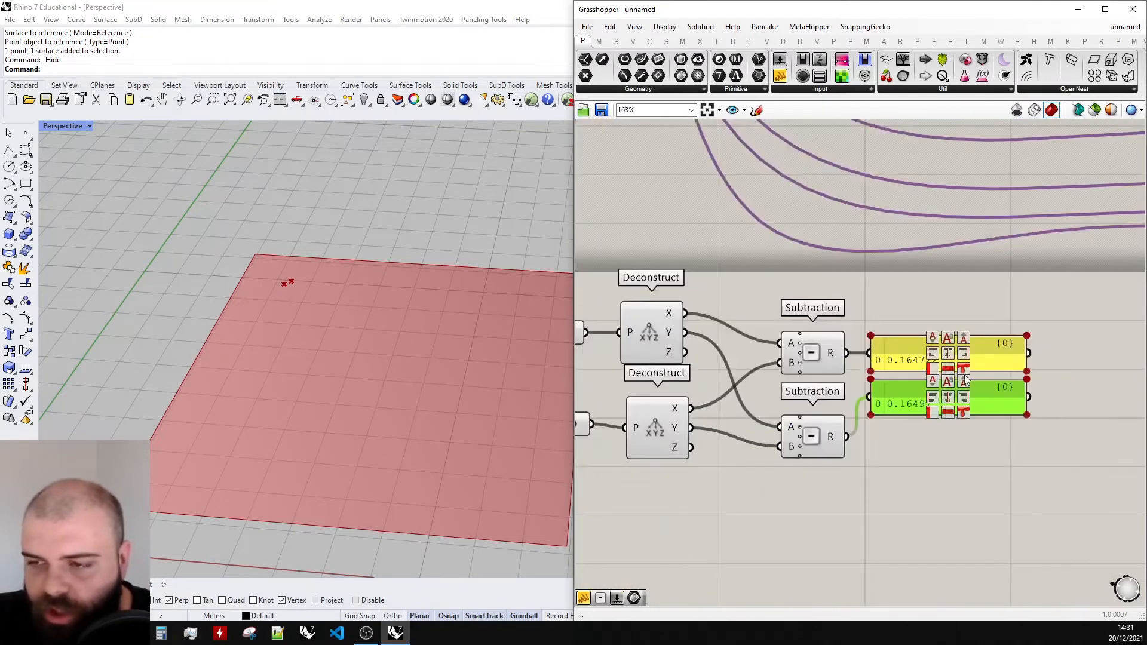
{"action": "scroll", "coordinate": [976, 389], "scroll_direction": "up", "scroll_amount": 2}
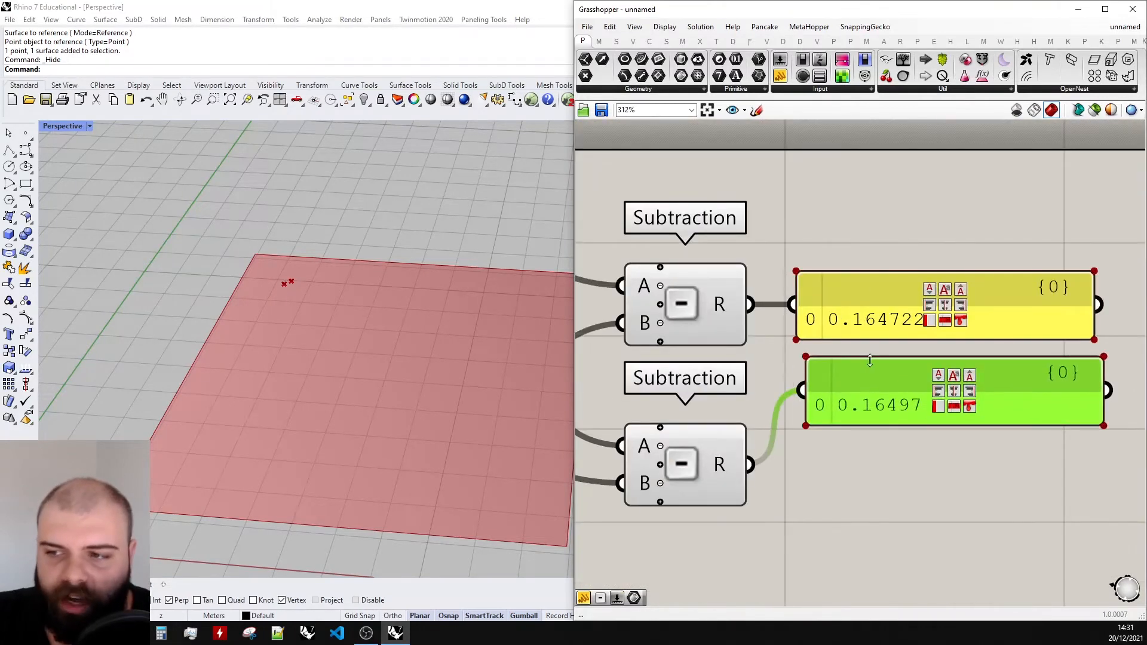
{"action": "scroll", "coordinate": [803, 425], "scroll_direction": "down", "scroll_amount": 2}
{"action": "left_click", "coordinate": [802, 428]}
{"action": "scroll", "coordinate": [891, 402], "scroll_direction": "up", "scroll_amount": 1}
{"action": "scroll", "coordinate": [892, 406], "scroll_direction": "up", "scroll_amount": 1}
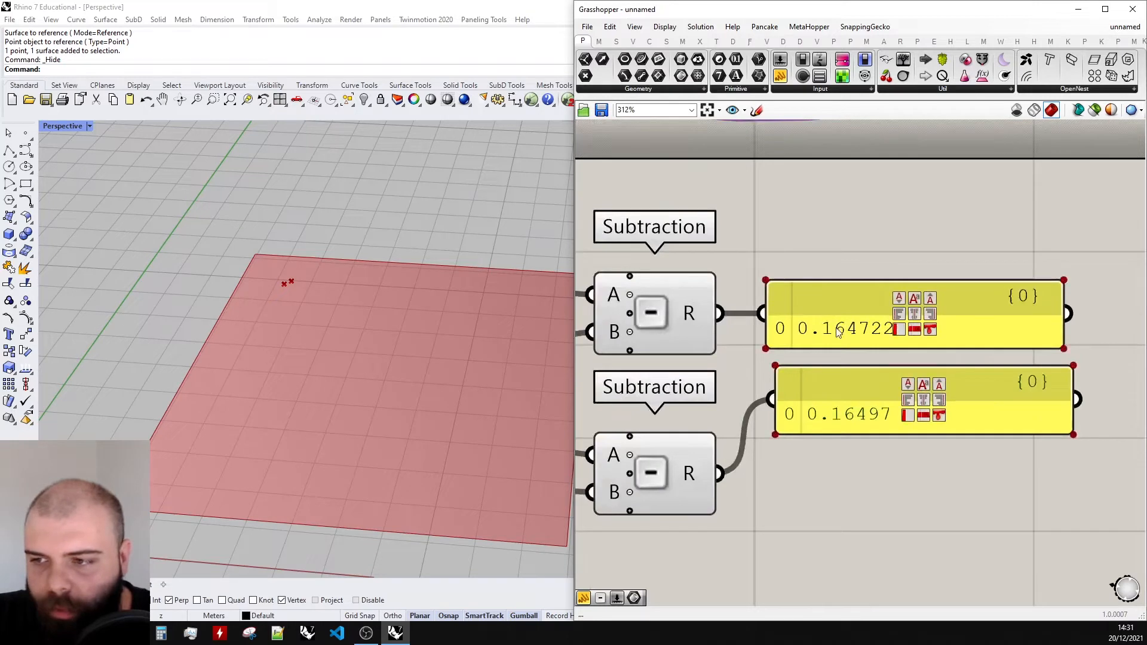
{"action": "scroll", "coordinate": [873, 401], "scroll_direction": "down", "scroll_amount": 2}
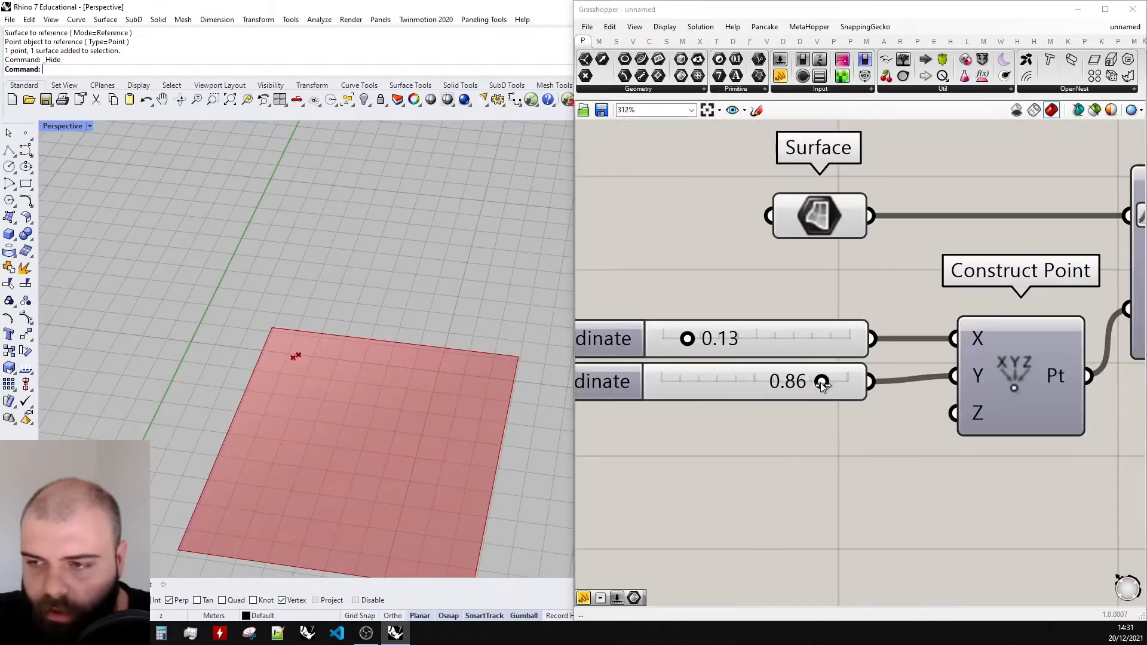
- Set the X coordinate slider to 0.83 and the Y coordinate slider to 0.13
{"action": "left_click_drag", "start_coordinate": [821, 383], "coordinate": [663, 385]}
{"action": "left_click_drag", "start_coordinate": [687, 339], "coordinate": [818, 339]}
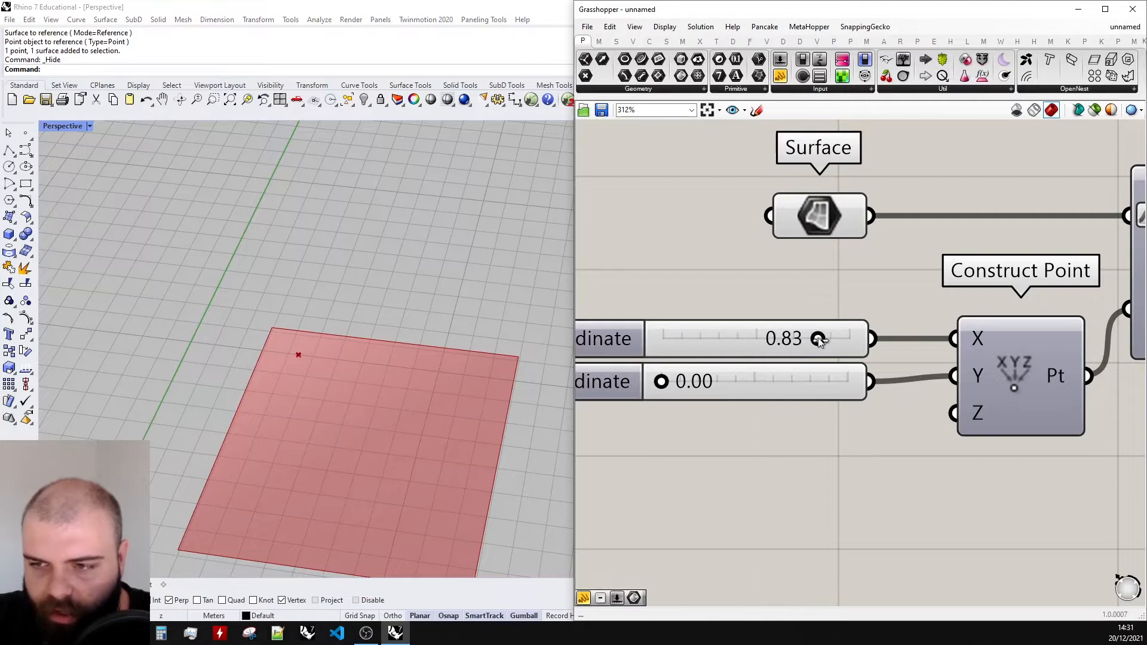
{"action": "left_click_drag", "start_coordinate": [662, 383], "coordinate": [679, 383]}
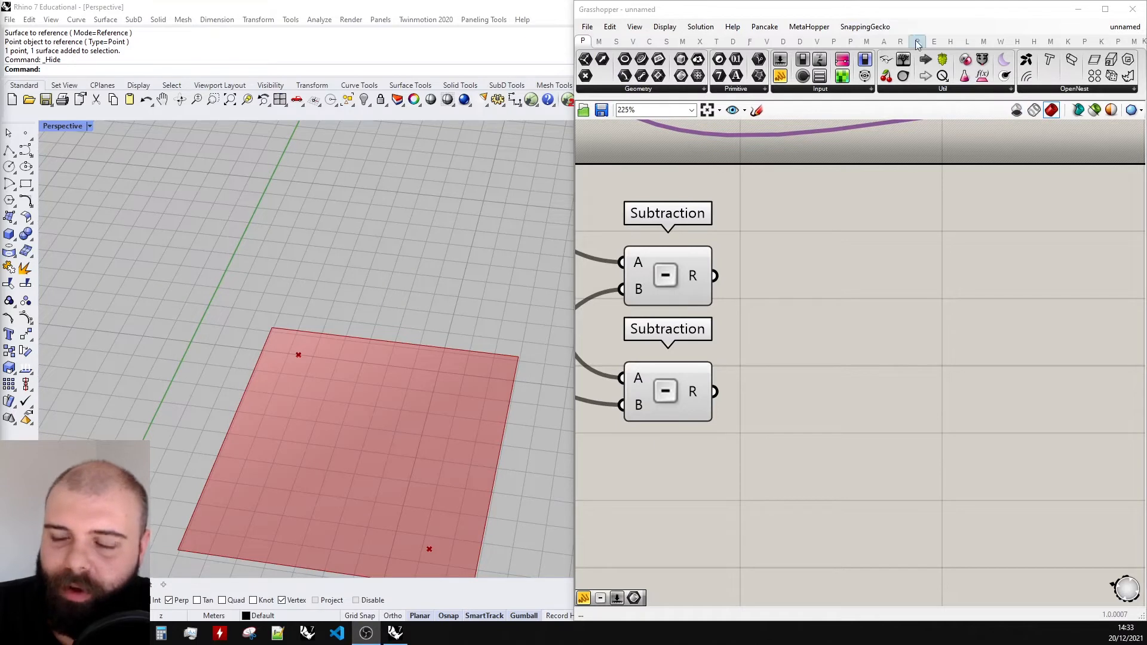
- Place a Galapagos component on the canvas to the right of the two Subtraction components
{"action": "left_click", "coordinate": [945, 89]}
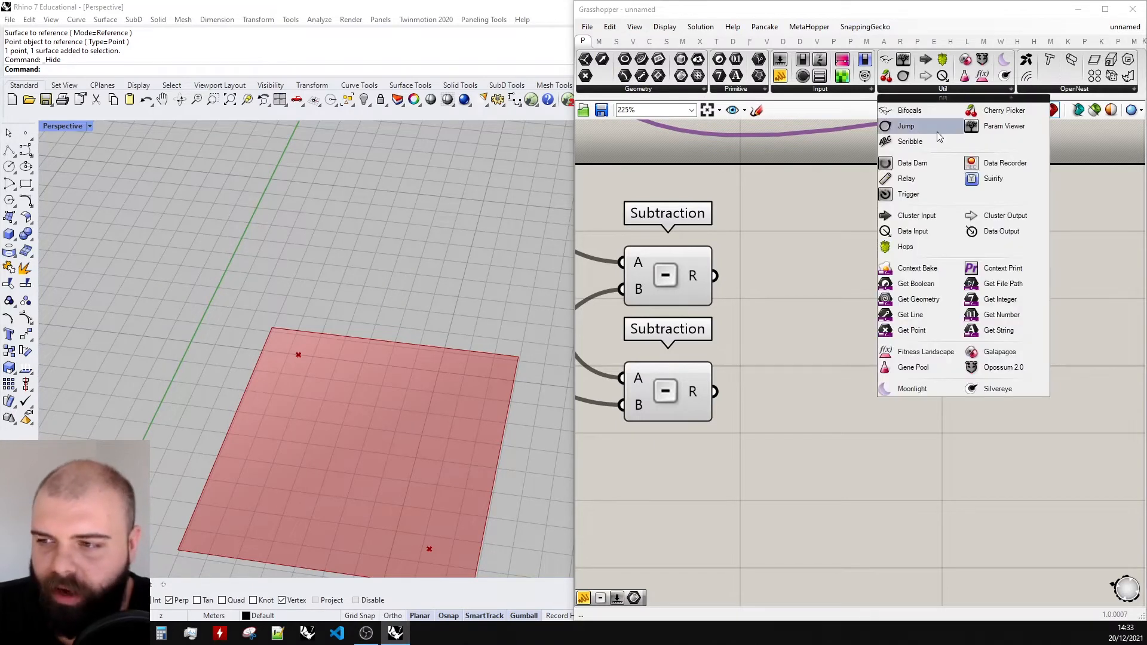
{"action": "left_click", "coordinate": [995, 353]}
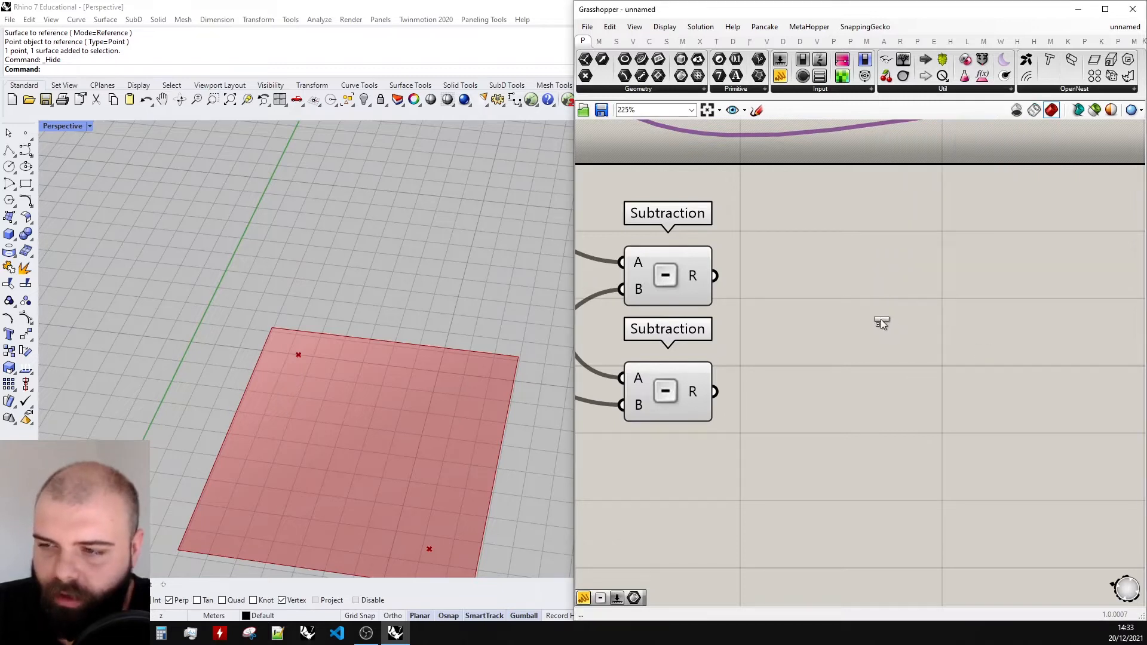
{"action": "left_click", "coordinate": [937, 245]}
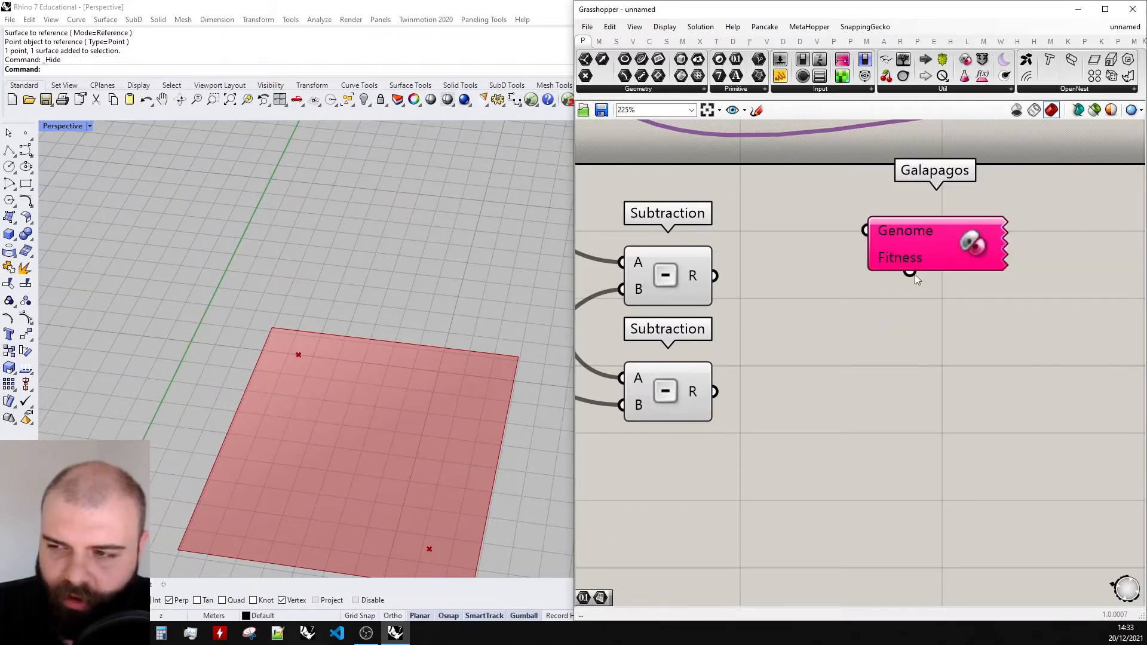
- Examine the Galapagos component's Genome and Fitness inputs and its place beside the rest of the definition
{"action": "scroll", "coordinate": [916, 274], "scroll_direction": "down", "scroll_amount": 5}
{"action": "scroll", "coordinate": [916, 281], "scroll_direction": "down", "scroll_amount": 1}
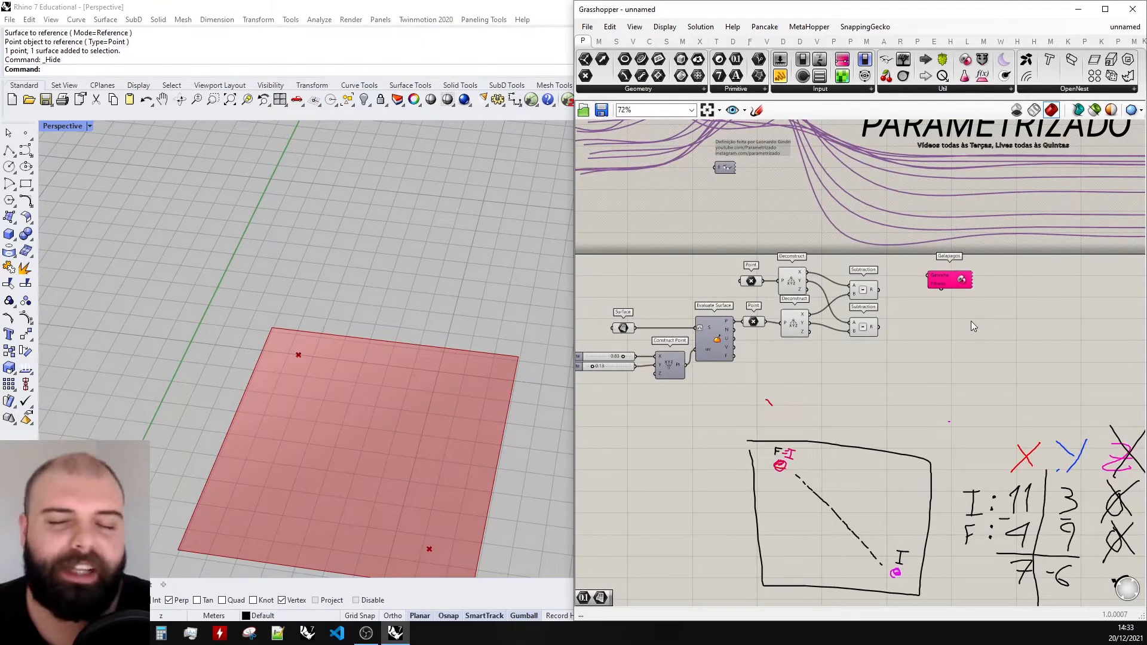
{"action": "scroll", "coordinate": [962, 305], "scroll_direction": "up", "scroll_amount": 2}
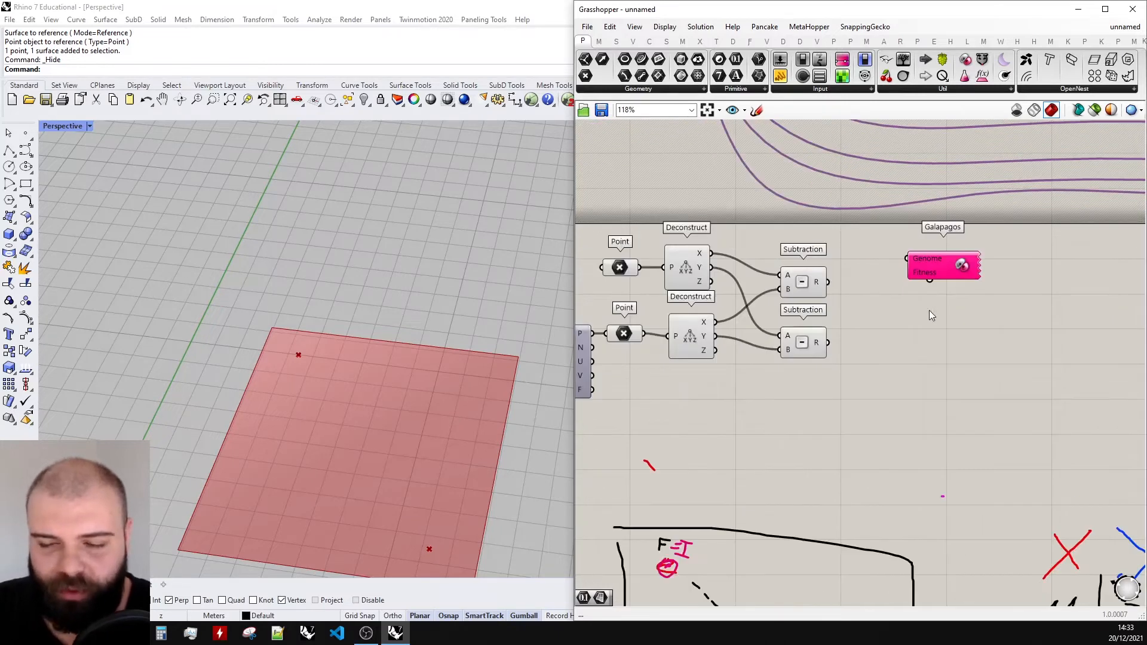
{"action": "scroll", "coordinate": [930, 310], "scroll_direction": "down", "scroll_amount": 2}
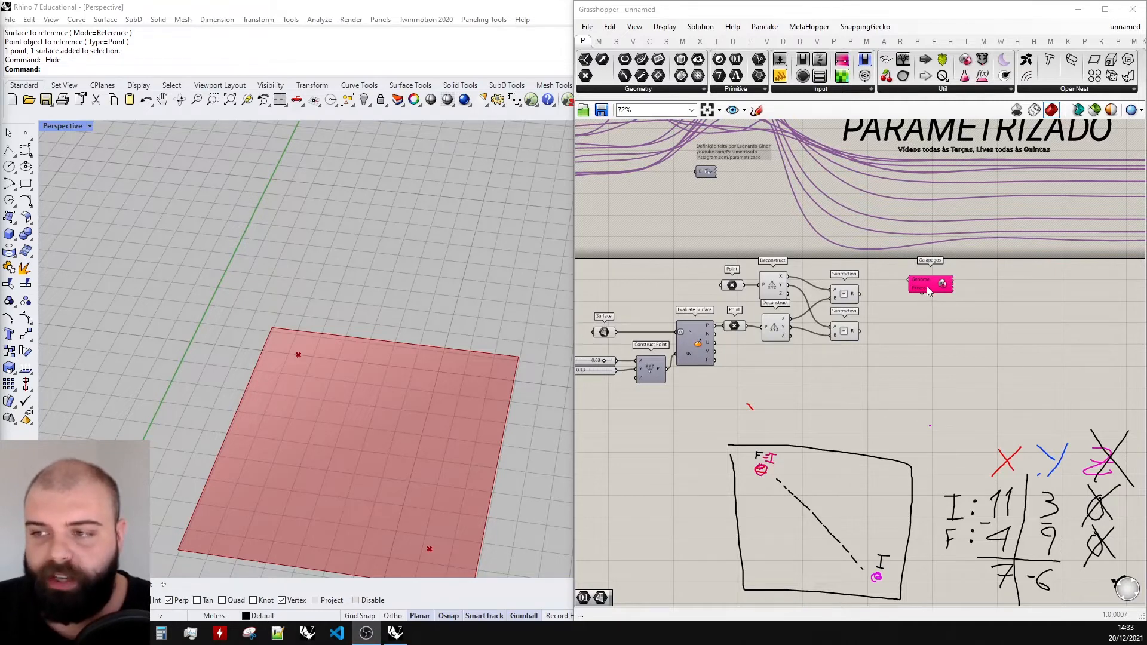
{"action": "scroll", "coordinate": [930, 289], "scroll_direction": "up", "scroll_amount": 5}
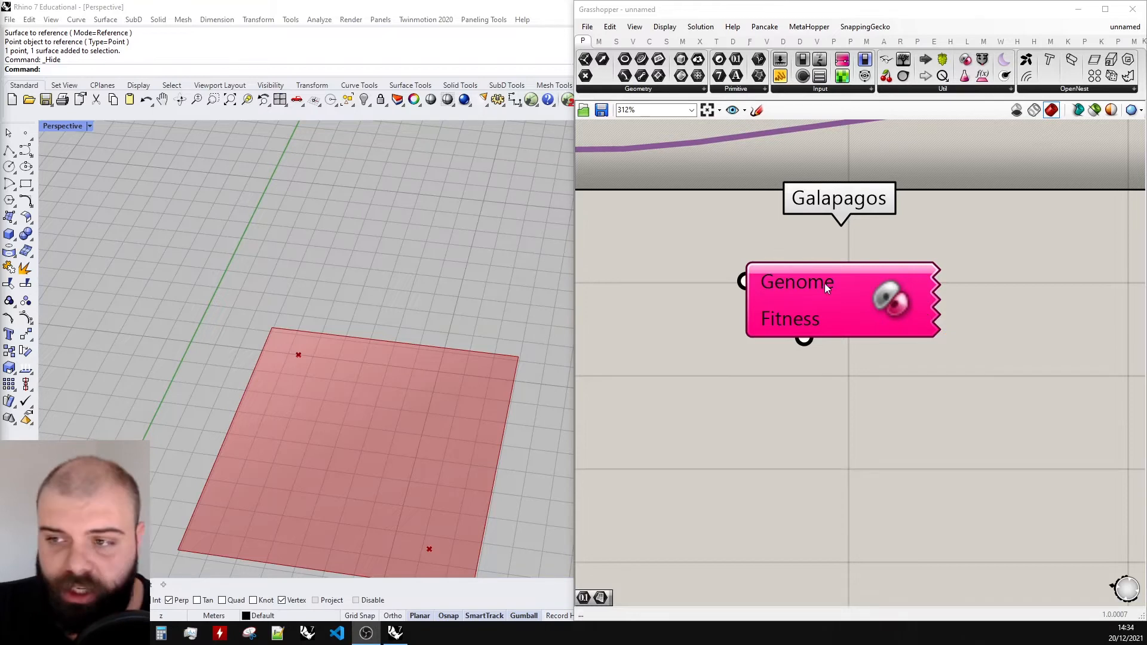
{"action": "scroll", "coordinate": [871, 289], "scroll_direction": "down", "scroll_amount": 2}
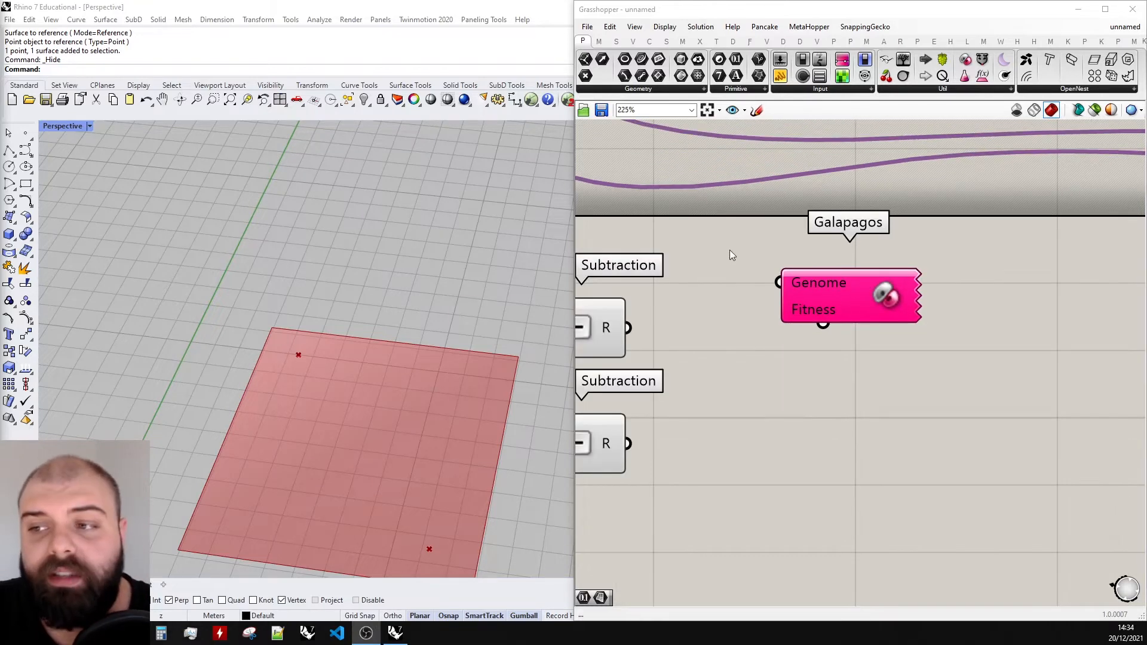
{"action": "scroll", "coordinate": [899, 272], "scroll_direction": "down", "scroll_amount": 1}
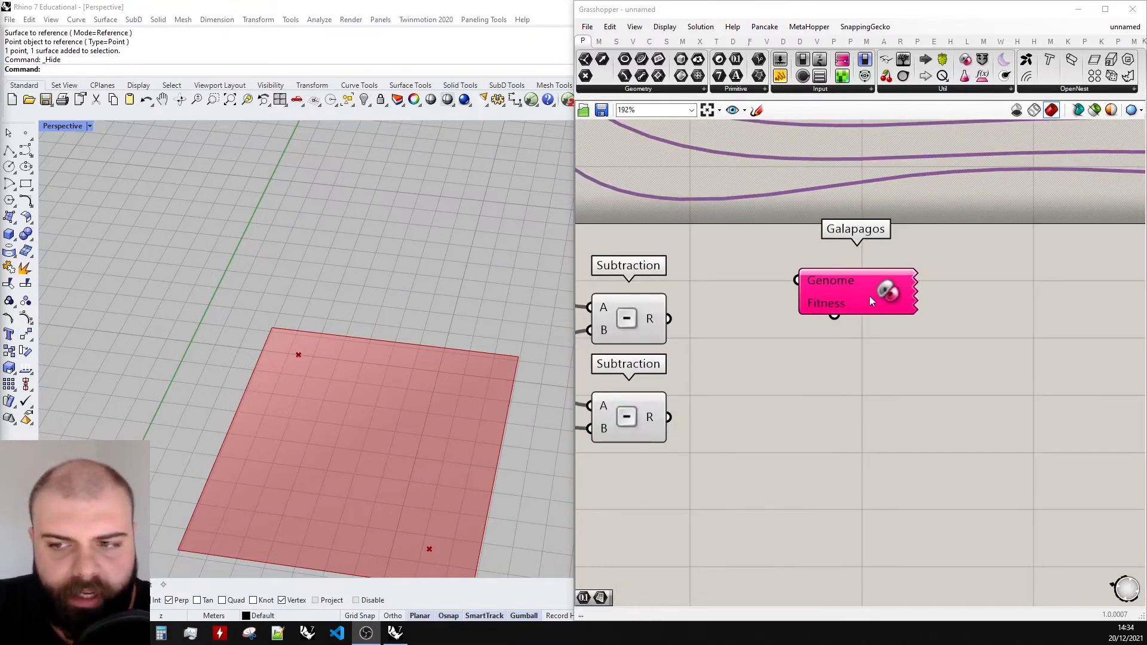
{"action": "scroll", "coordinate": [873, 302], "scroll_direction": "down", "scroll_amount": 4}
{"action": "scroll", "coordinate": [688, 350], "scroll_direction": "up", "scroll_amount": 1}
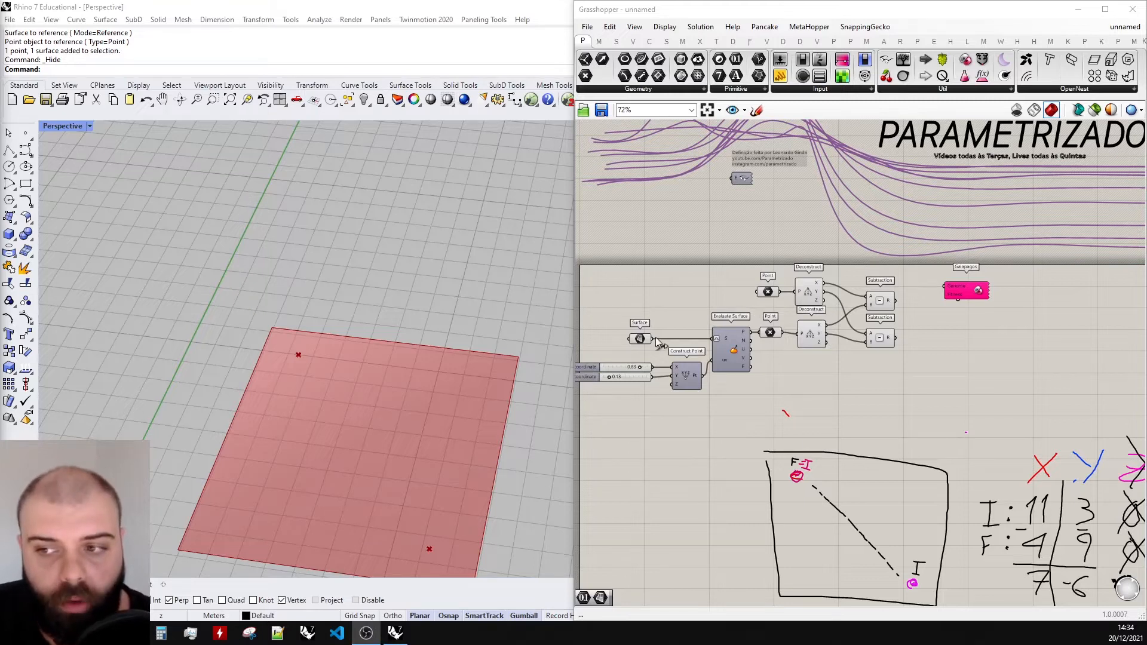
- Set the X coordinate slider to 0.23 and the Y coordinate slider to 0.65
{"action": "scroll", "coordinate": [657, 342], "scroll_direction": "up", "scroll_amount": 8}
{"action": "scroll", "coordinate": [406, 290], "scroll_direction": "down", "scroll_amount": 3}
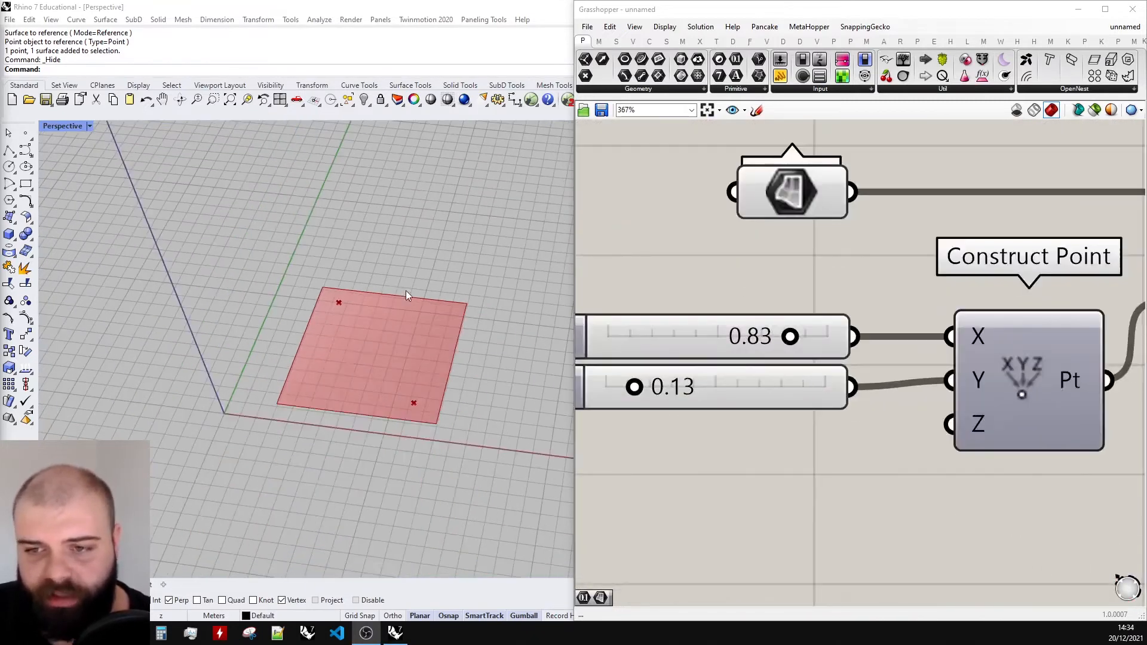
{"action": "scroll", "coordinate": [657, 305], "scroll_direction": "up", "scroll_amount": 1}
{"action": "left_click_drag", "start_coordinate": [787, 341], "coordinate": [660, 341]}
{"action": "left_click_drag", "start_coordinate": [631, 400], "coordinate": [766, 400]}
{"action": "scroll", "coordinate": [285, 275], "scroll_direction": "up", "scroll_amount": 3}
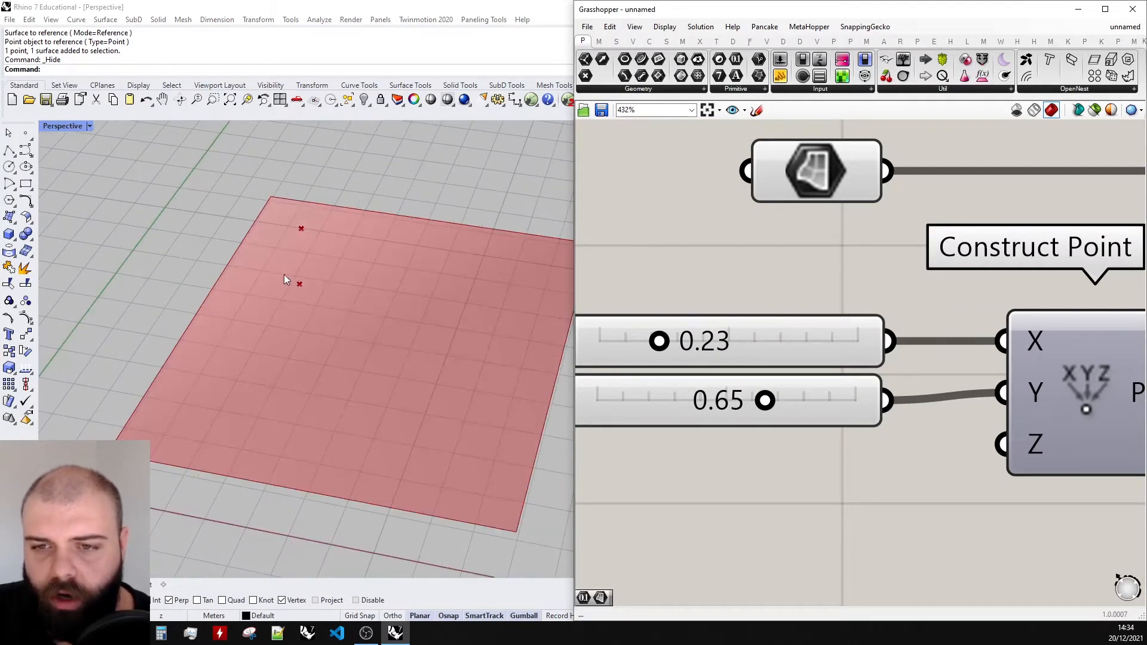
{"action": "scroll", "coordinate": [284, 274], "scroll_direction": "up", "scroll_amount": 2}
{"action": "scroll", "coordinate": [270, 261], "scroll_direction": "down", "scroll_amount": 2}
- Set the X coordinate slider to 0.82 and the Y coordinate slider to 0.16
{"action": "left_click_drag", "start_coordinate": [659, 341], "coordinate": [811, 341]}
{"action": "scroll", "coordinate": [773, 403], "scroll_direction": "down", "scroll_amount": 2}
{"action": "left_click_drag", "start_coordinate": [784, 400], "coordinate": [658, 400]}
{"action": "scroll", "coordinate": [751, 429], "scroll_direction": "down", "scroll_amount": 2}
{"action": "left_click_drag", "start_coordinate": [744, 447], "coordinate": [633, 319]}
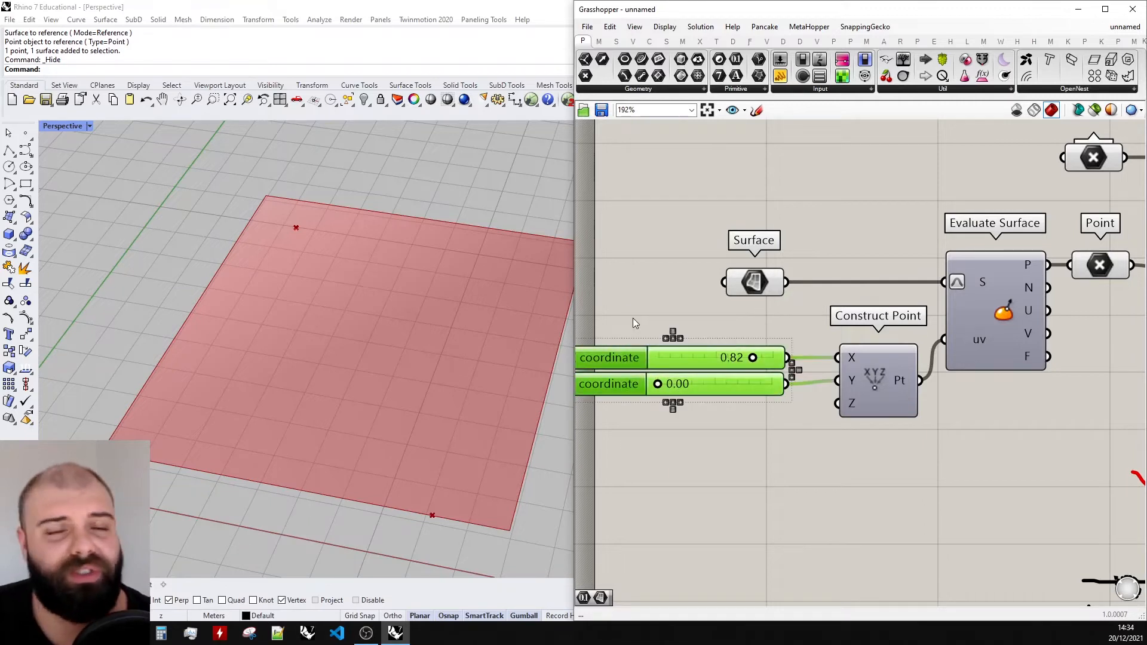
{"action": "left_click", "coordinate": [629, 327]}
{"action": "left_click_drag", "start_coordinate": [658, 384], "coordinate": [676, 384]}
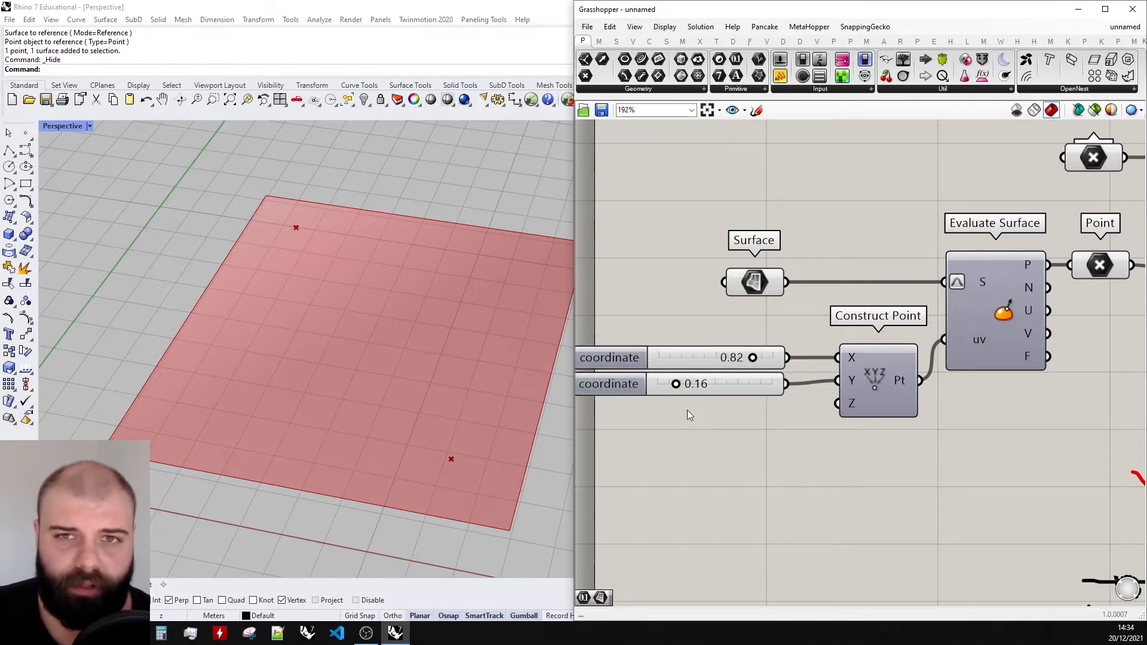
- Connect the Galapagos Genome input to the X coordinate slider
{"action": "scroll", "coordinate": [643, 396], "scroll_direction": "down", "scroll_amount": 5}
{"action": "scroll", "coordinate": [705, 383], "scroll_direction": "up", "scroll_amount": 2}
{"action": "left_click_drag", "start_coordinate": [707, 380], "coordinate": [834, 317]}
{"action": "scroll", "coordinate": [777, 359], "scroll_direction": "down", "scroll_amount": 4}
{"action": "scroll", "coordinate": [928, 320], "scroll_direction": "up", "scroll_amount": 5}
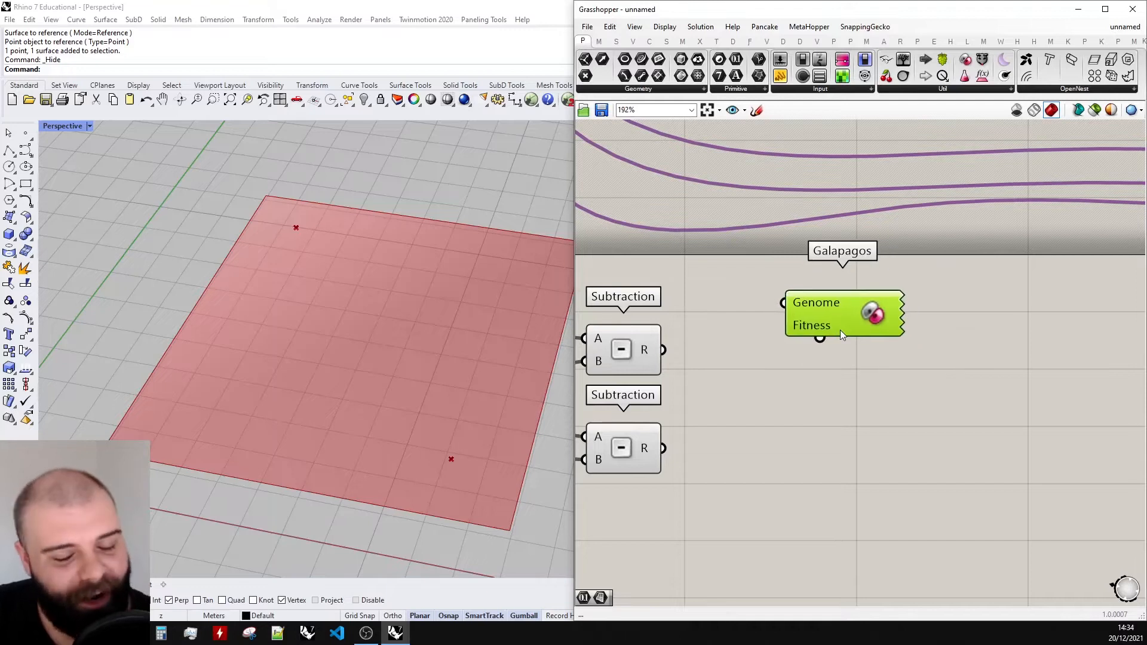
{"action": "left_click", "coordinate": [927, 368]}
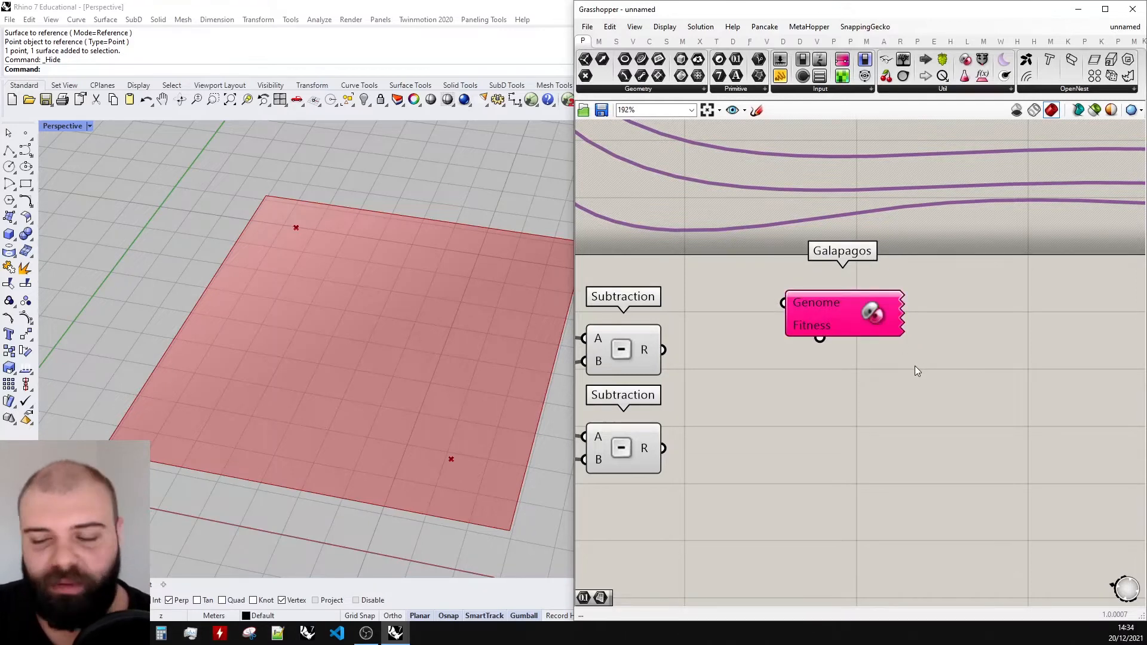
{"action": "left_click_drag", "start_coordinate": [784, 303], "coordinate": [726, 377]}
{"action": "scroll", "coordinate": [956, 284], "scroll_direction": "down", "scroll_amount": 5}
{"action": "scroll", "coordinate": [619, 349], "scroll_direction": "up", "scroll_amount": 6}
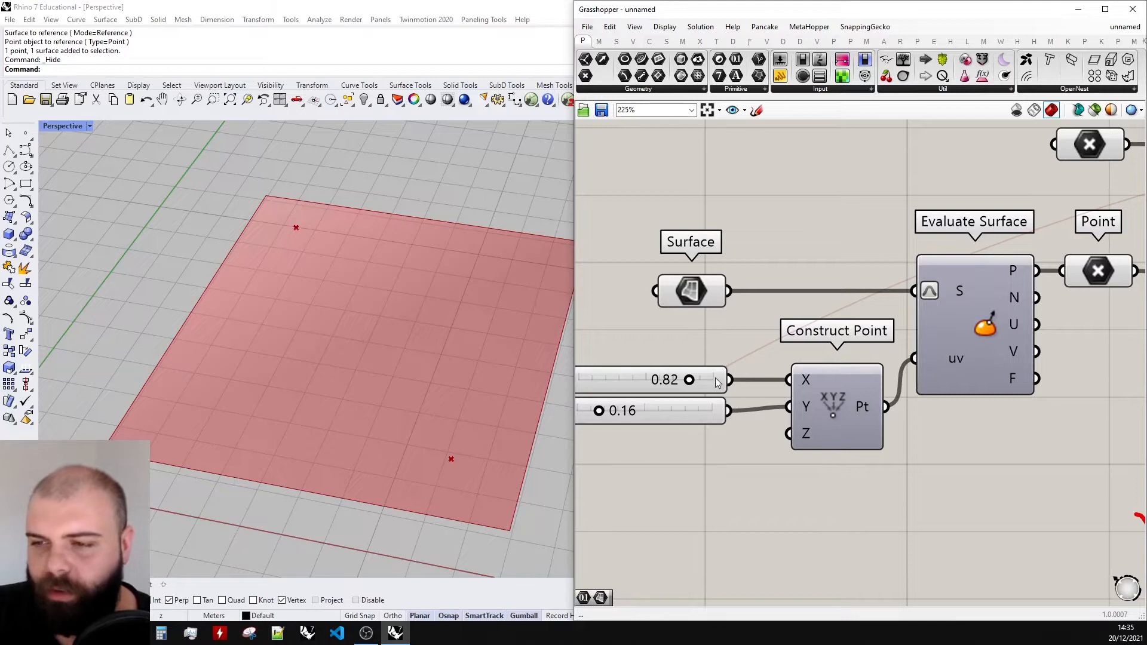
- Check which slider the Galapagos Genome input is linked to by selecting the component
{"action": "scroll", "coordinate": [799, 306], "scroll_direction": "down", "scroll_amount": 4}
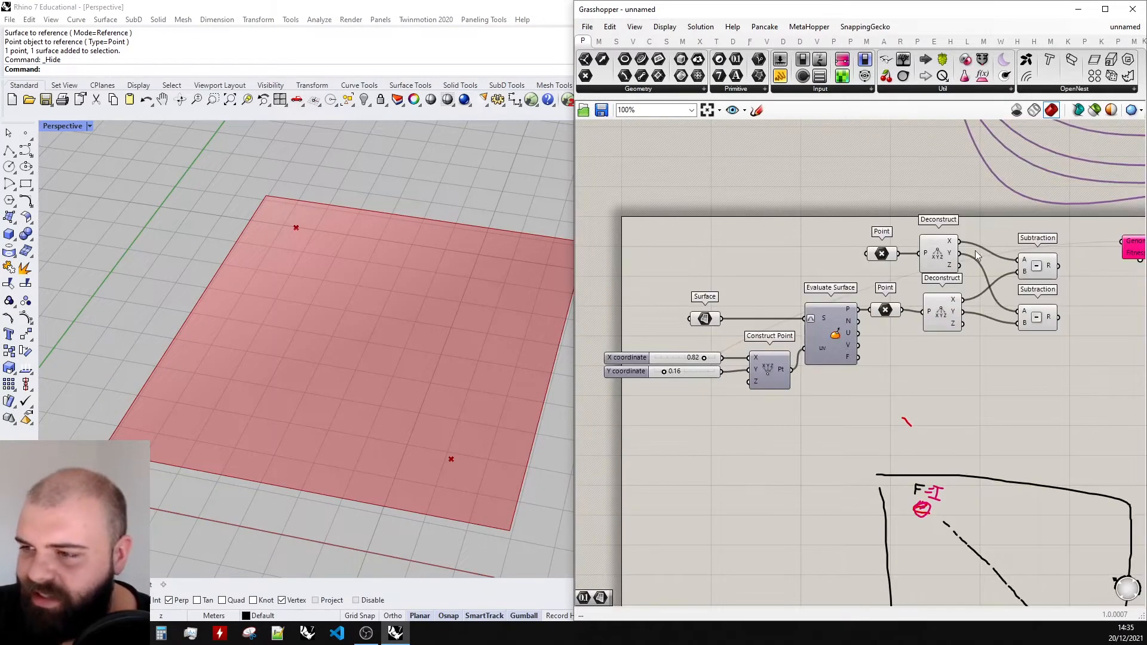
{"action": "scroll", "coordinate": [975, 249], "scroll_direction": "up", "scroll_amount": 4}
{"action": "scroll", "coordinate": [1074, 249], "scroll_direction": "down", "scroll_amount": 2}
{"action": "scroll", "coordinate": [1075, 249], "scroll_direction": "down", "scroll_amount": 2}
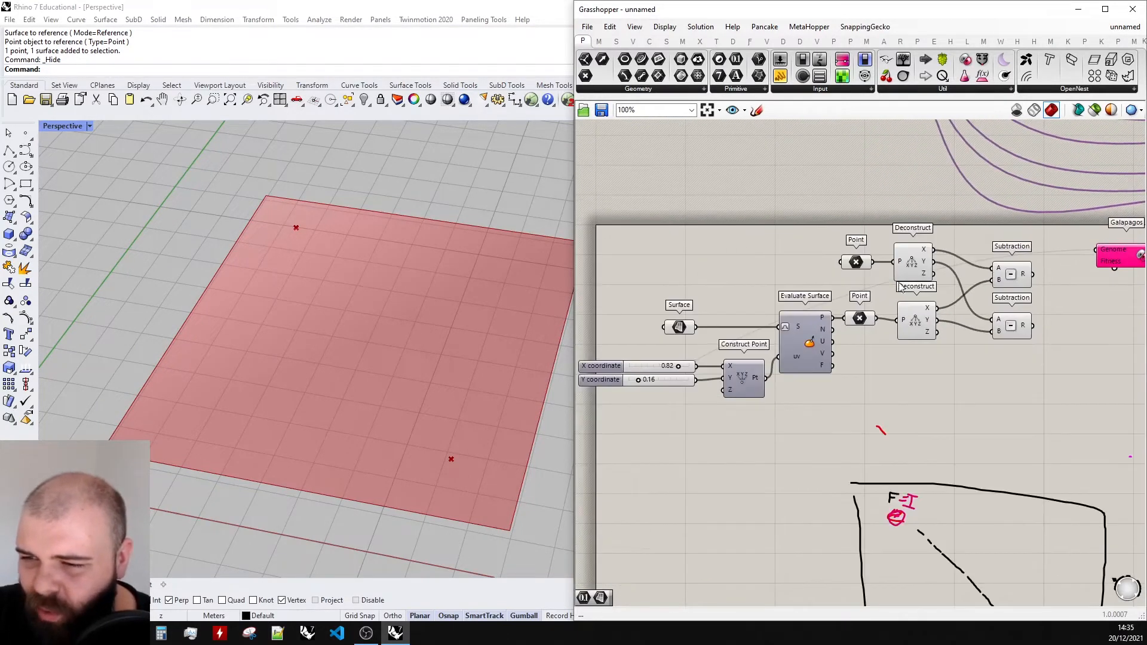
{"action": "left_click", "coordinate": [1131, 259]}
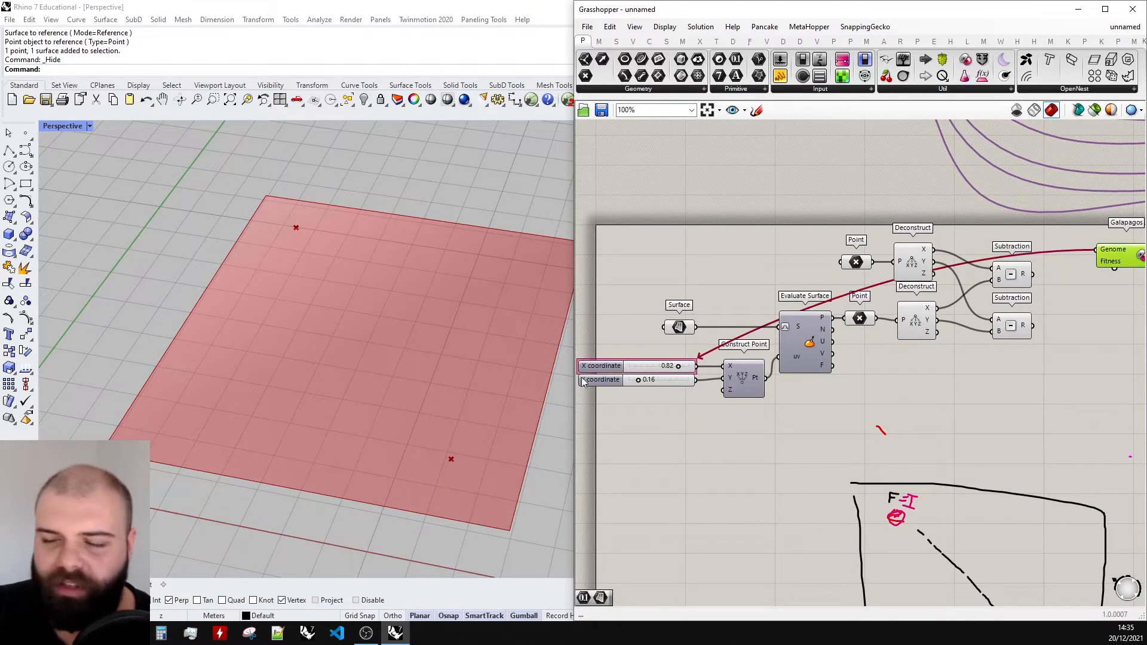
{"action": "left_click", "coordinate": [692, 419]}
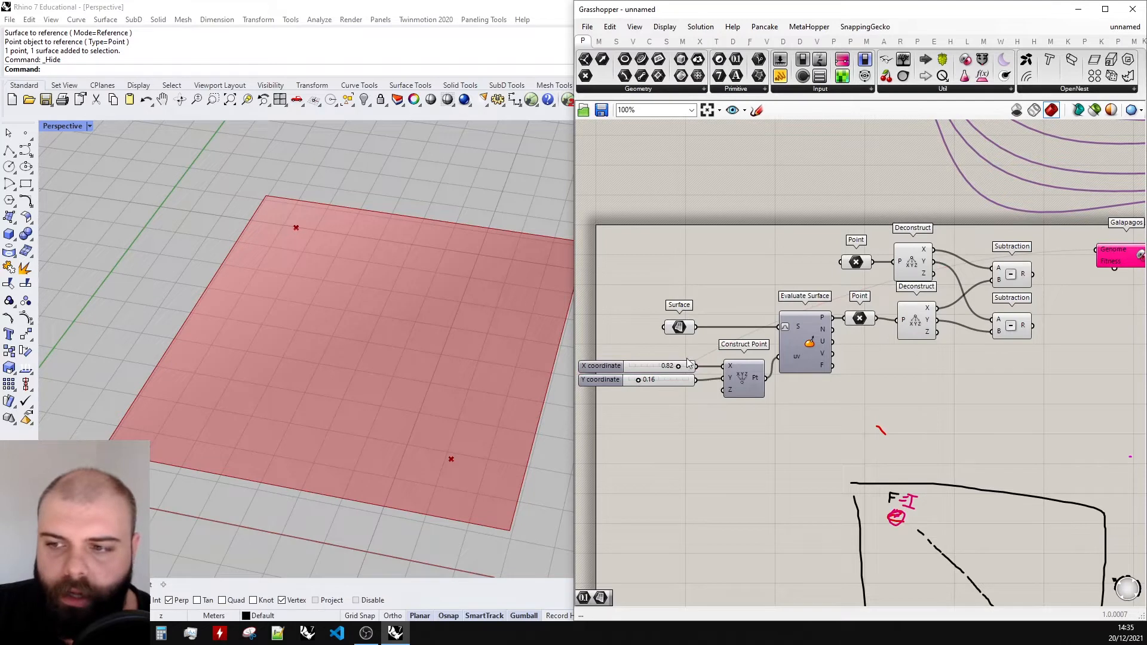
{"action": "left_click", "coordinate": [1127, 258]}
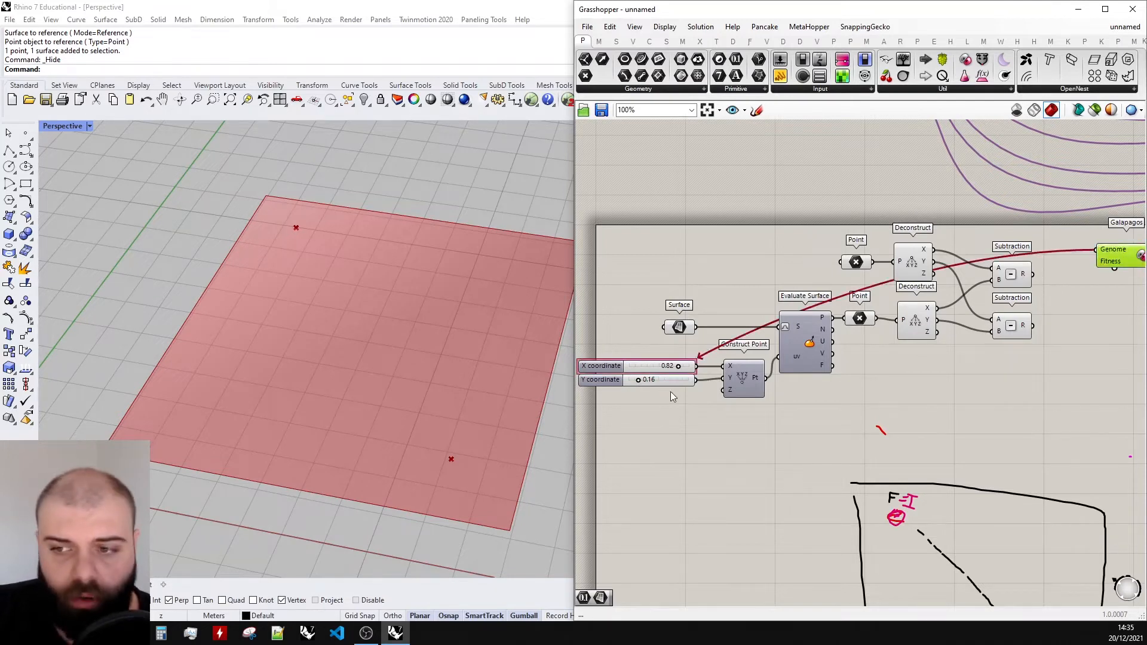
- Add the Y coordinate slider to the Galapagos Genome input, keeping the X coordinate slider linked
{"action": "scroll", "coordinate": [687, 382], "scroll_direction": "down", "scroll_amount": 2}
{"action": "scroll", "coordinate": [950, 287], "scroll_direction": "up", "scroll_amount": 4}
{"action": "scroll", "coordinate": [1031, 285], "scroll_direction": "down", "scroll_amount": 2}
{"action": "left_click_drag", "start_coordinate": [949, 305], "coordinate": [755, 418]}
{"action": "scroll", "coordinate": [1031, 289], "scroll_direction": "down", "scroll_amount": 1}
{"action": "scroll", "coordinate": [684, 362], "scroll_direction": "up", "scroll_amount": 3}
{"action": "scroll", "coordinate": [782, 406], "scroll_direction": "up", "scroll_amount": 3}
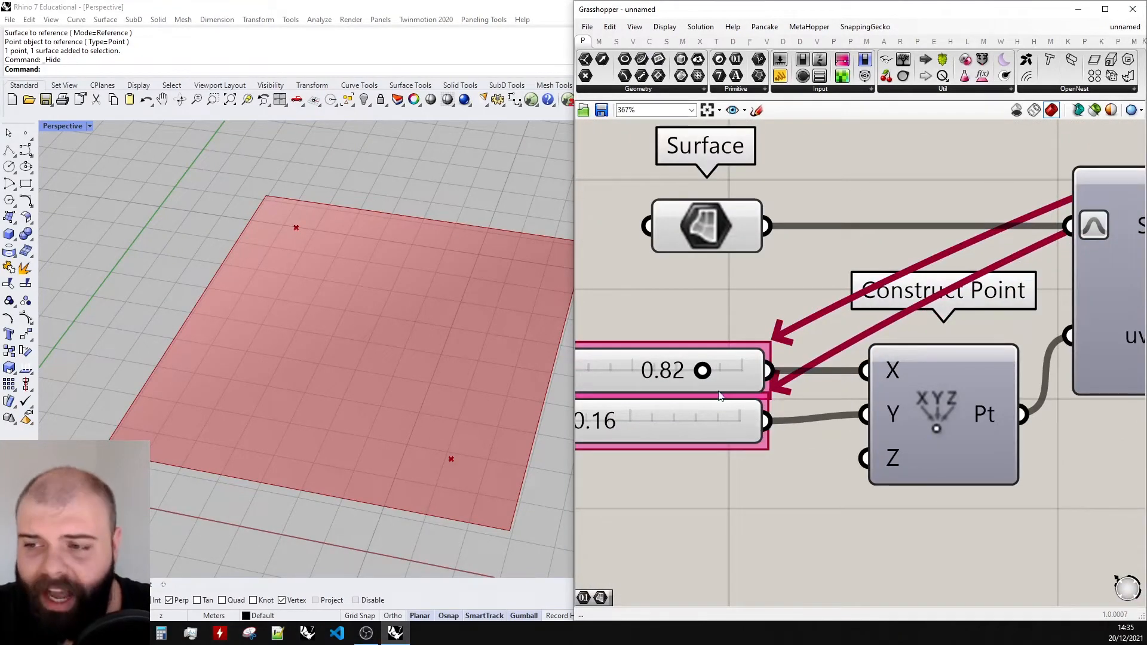
- Review the Genome links running from Galapagos to the X and Y coordinate sliders
{"action": "scroll", "coordinate": [720, 398], "scroll_direction": "down", "scroll_amount": 4}
{"action": "scroll", "coordinate": [726, 402], "scroll_direction": "up", "scroll_amount": 3}
{"action": "left_click", "coordinate": [719, 418]}
{"action": "left_click", "coordinate": [735, 458]}
{"action": "scroll", "coordinate": [686, 400], "scroll_direction": "down", "scroll_amount": 3}
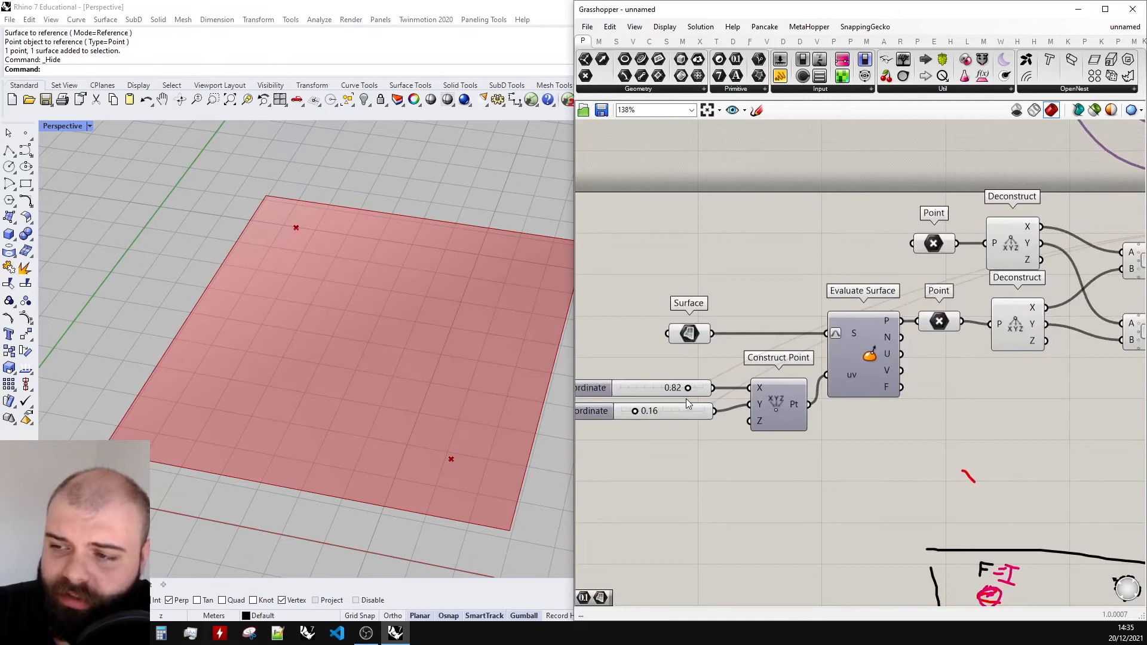
{"action": "scroll", "coordinate": [686, 403], "scroll_direction": "down", "scroll_amount": 3}
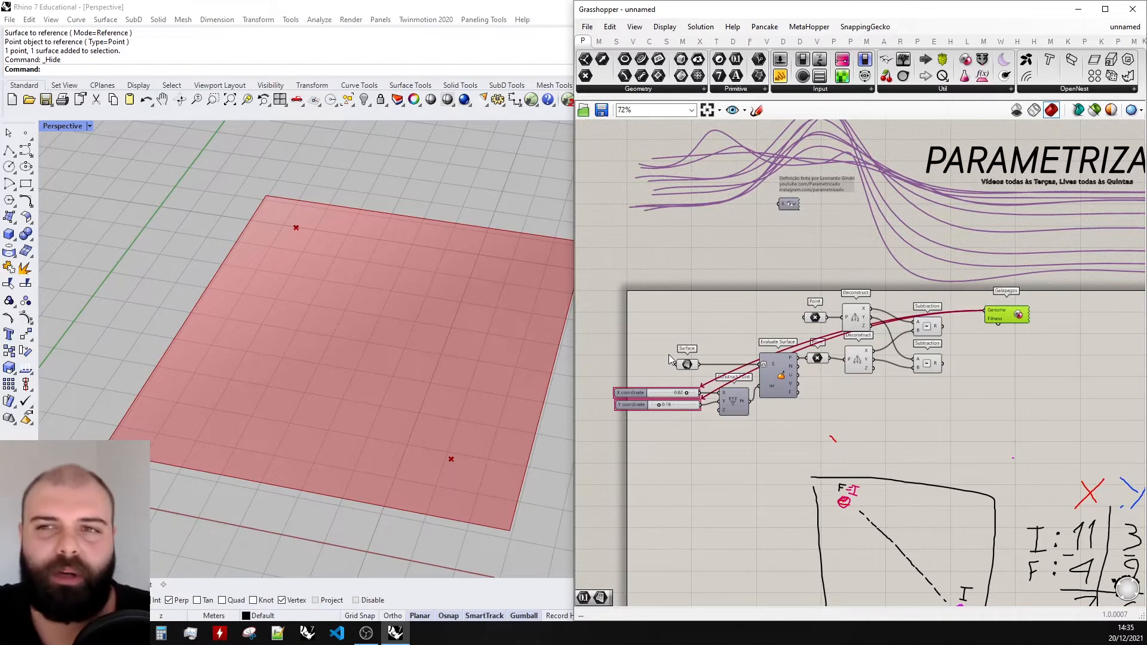
{"action": "left_click", "coordinate": [997, 430]}
- Connect the Galapagos Fitness input to the R output of the upper Subtraction component
{"action": "scroll", "coordinate": [946, 351], "scroll_direction": "up", "scroll_amount": 5}
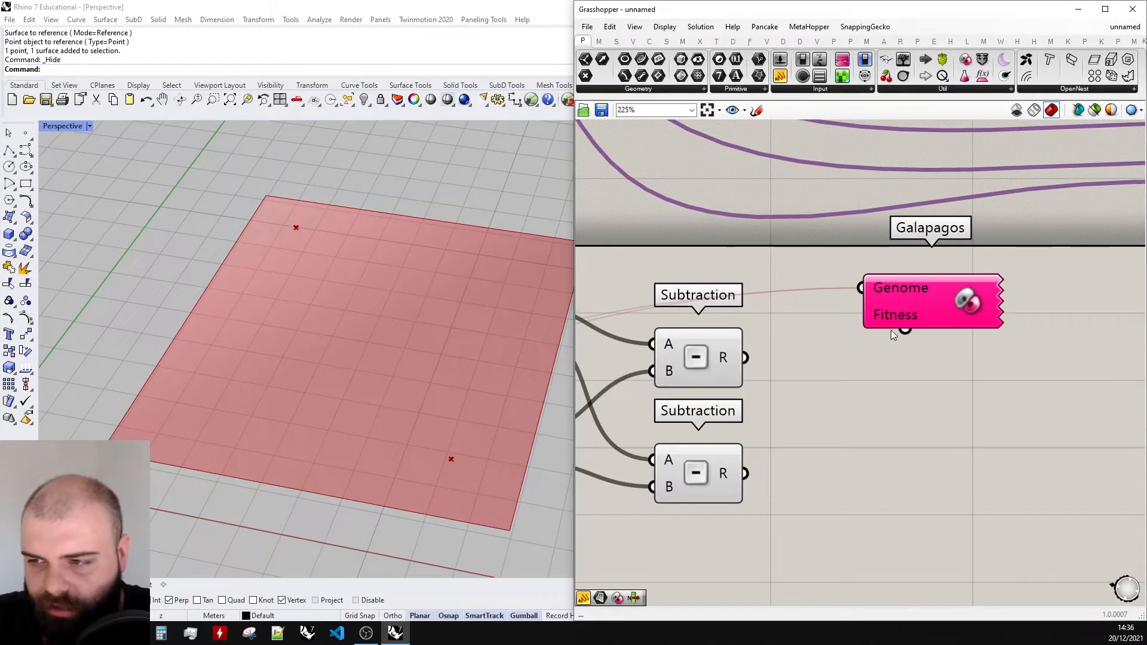
{"action": "left_click_drag", "start_coordinate": [904, 330], "coordinate": [736, 358]}
{"action": "scroll", "coordinate": [658, 349], "scroll_direction": "up", "scroll_amount": 2}
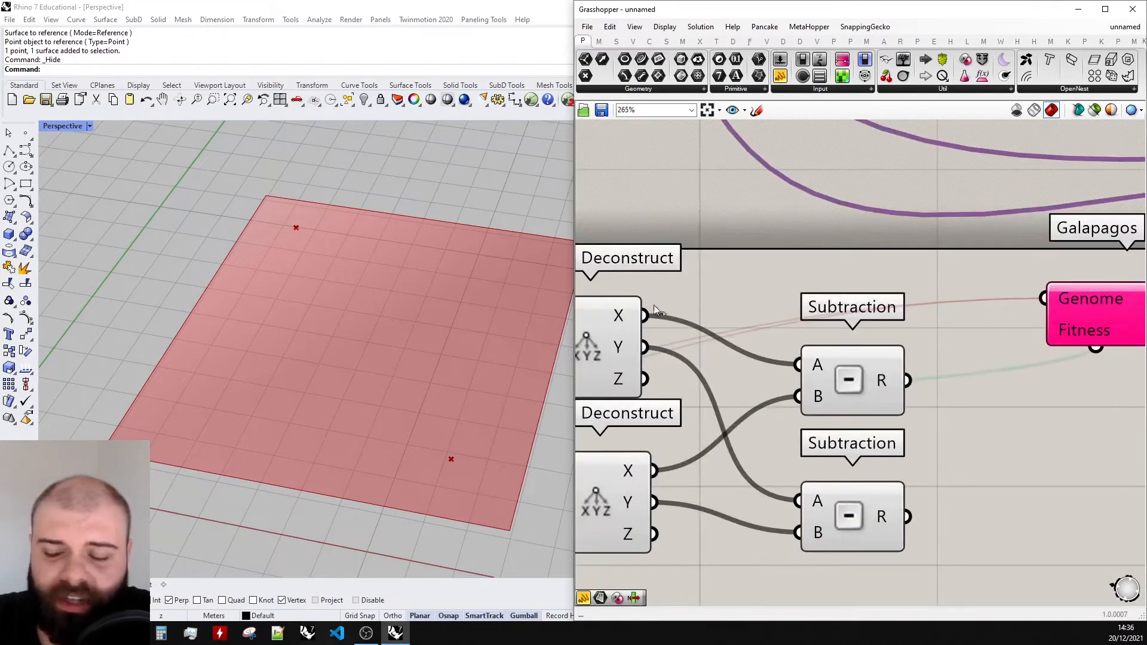
- Try linking the Galapagos Fitness input to each Subtraction result in turn, ending on the lower one's R output
{"action": "scroll", "coordinate": [629, 371], "scroll_direction": "down", "scroll_amount": 3}
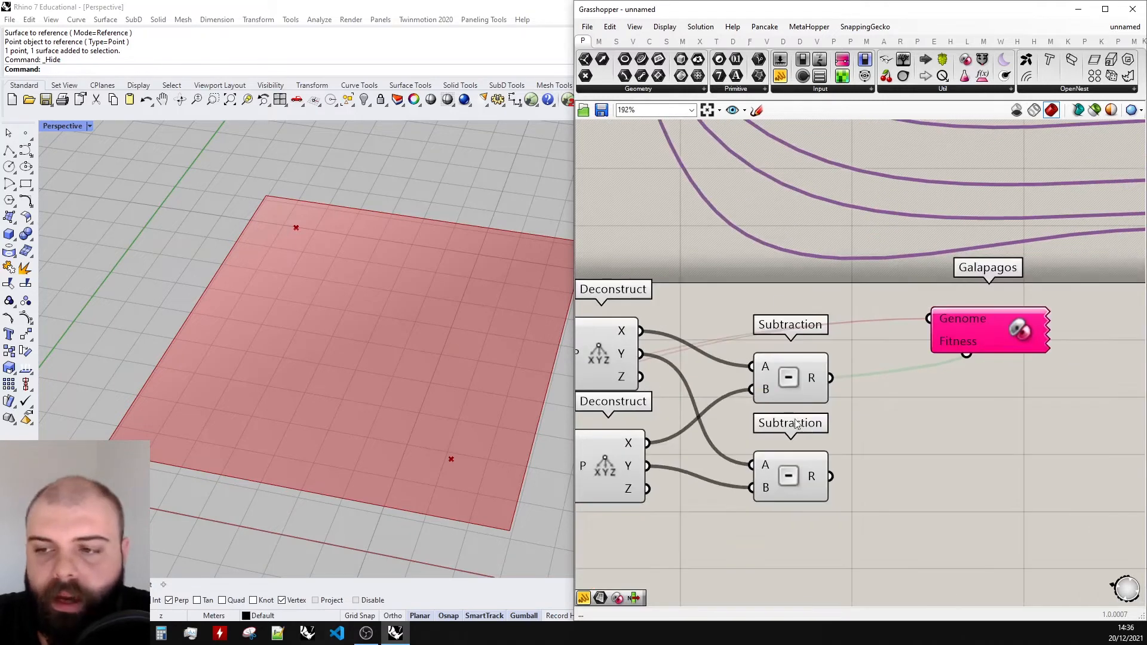
{"action": "scroll", "coordinate": [797, 423], "scroll_direction": "up", "scroll_amount": 1}
{"action": "left_click_drag", "start_coordinate": [778, 375], "coordinate": [797, 372]}
{"action": "left_click", "coordinate": [871, 381]}
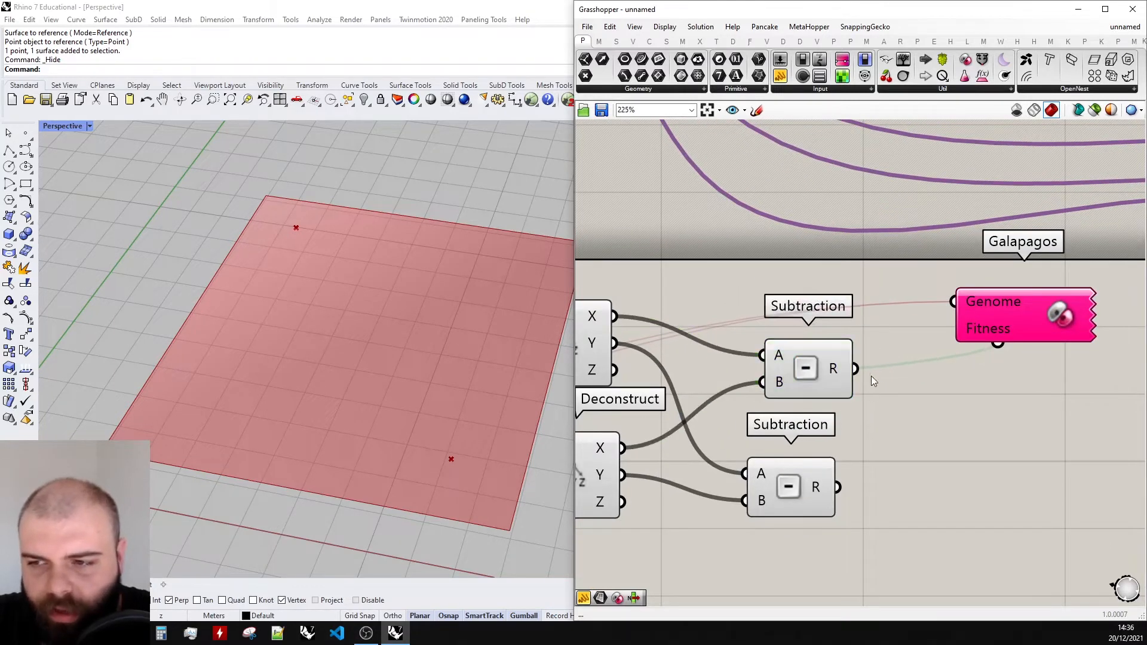
{"action": "scroll", "coordinate": [871, 376], "scroll_direction": "down", "scroll_amount": 2}
{"action": "scroll", "coordinate": [1028, 440], "scroll_direction": "up", "scroll_amount": 2}
{"action": "left_click_drag", "start_coordinate": [949, 316], "coordinate": [770, 461]}
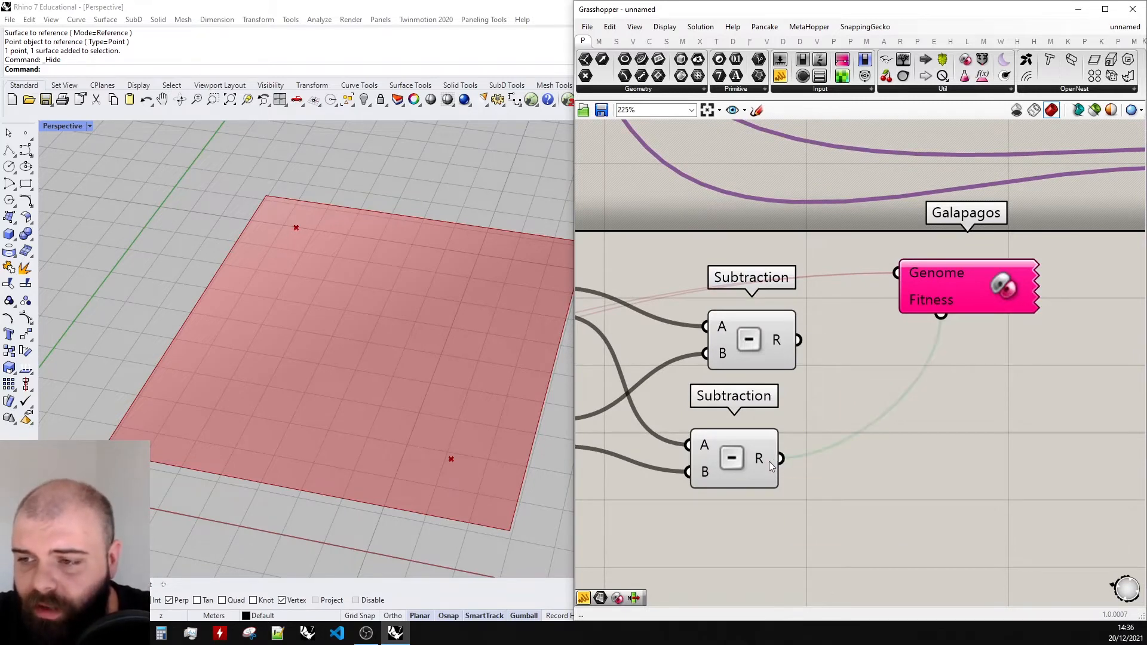
{"action": "left_click", "coordinate": [971, 310]}
{"action": "left_click_drag", "start_coordinate": [946, 322], "coordinate": [801, 341]}
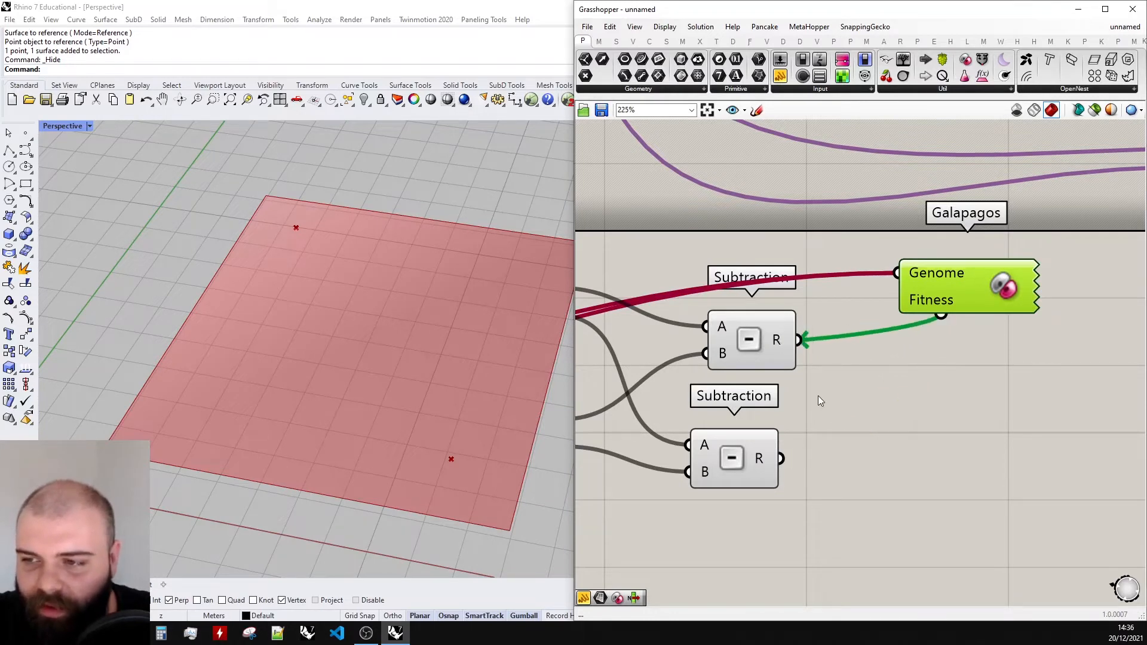
{"action": "left_click_drag", "start_coordinate": [942, 316], "coordinate": [779, 460]}
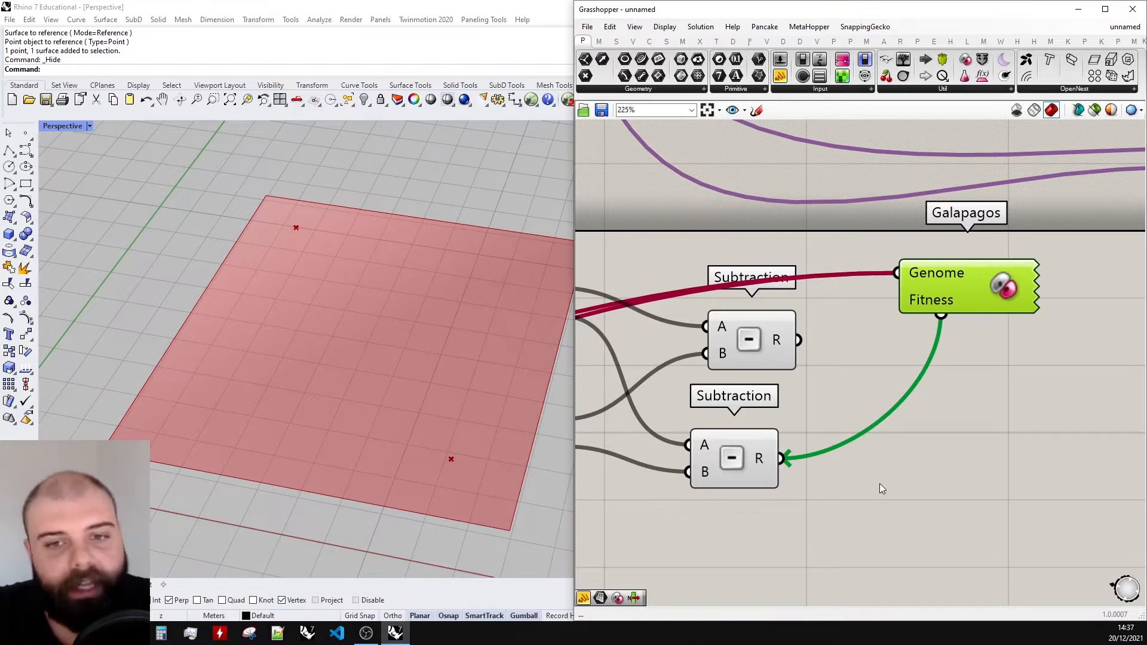
- Add a panel beside the Subtraction components and connect both of their R outputs to it
{"action": "scroll", "coordinate": [751, 352], "scroll_direction": "down", "scroll_amount": 2}
{"action": "left_click", "coordinate": [694, 359]}
{"action": "scroll", "coordinate": [695, 359], "scroll_direction": "up", "scroll_amount": 2}
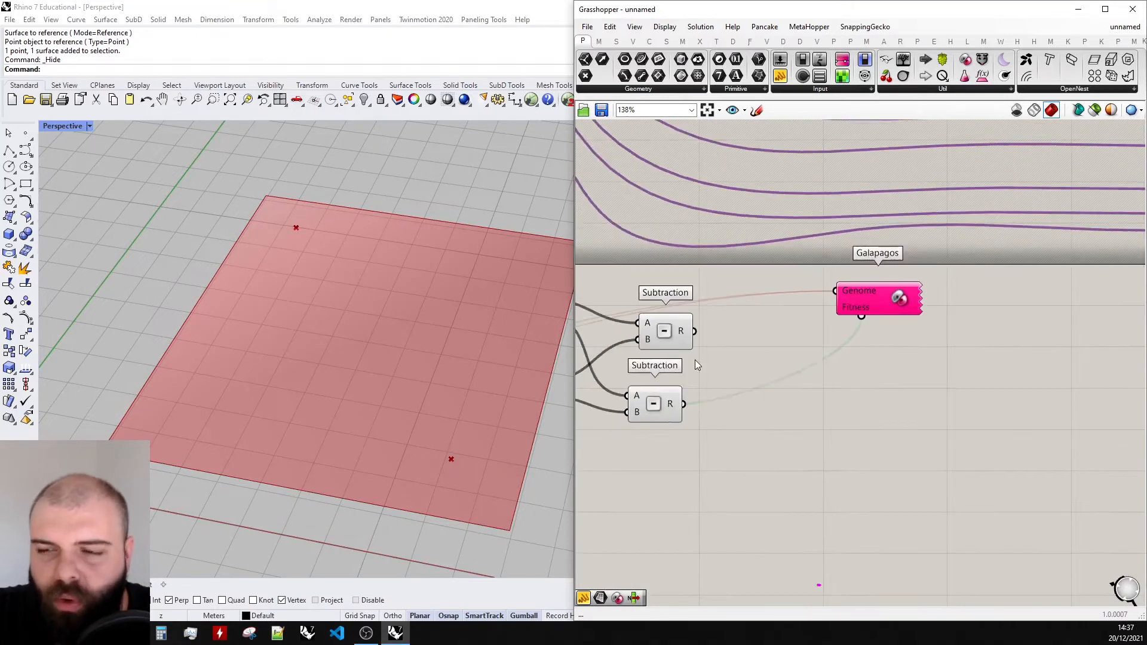
{"action": "left_click_drag", "start_coordinate": [786, 78], "coordinate": [855, 329]}
{"action": "left_click_drag", "start_coordinate": [687, 299], "coordinate": [828, 368]}
{"action": "left_click_drag", "start_coordinate": [703, 424], "coordinate": [773, 357]}
{"action": "left_click_drag", "start_coordinate": [812, 347], "coordinate": [830, 356]}
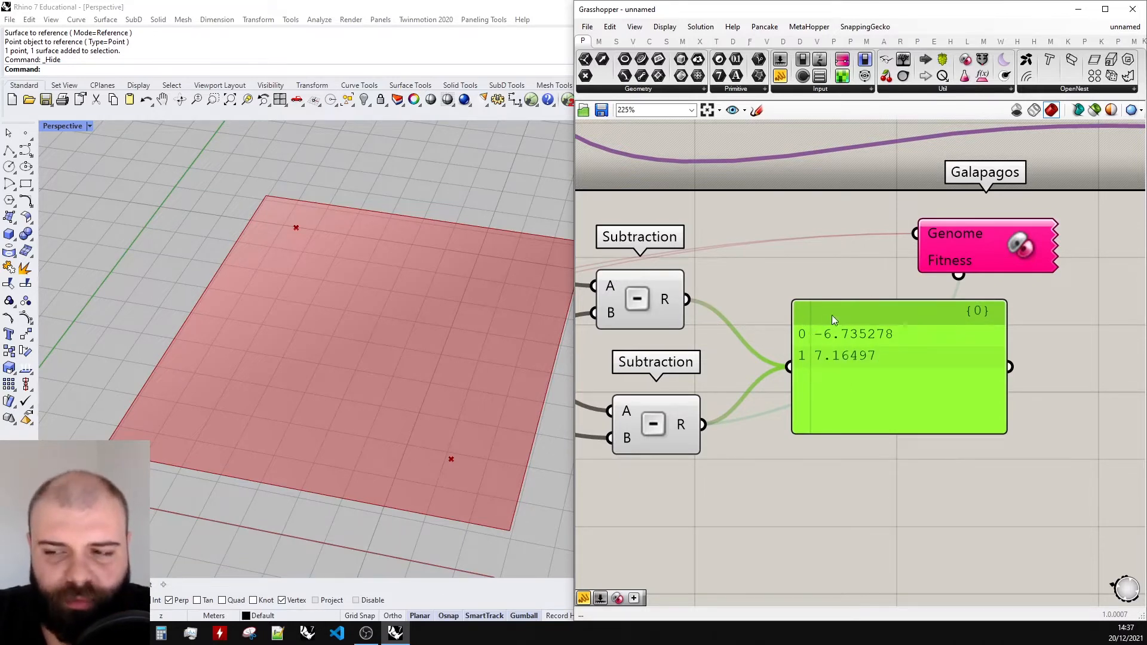
- Lower the X coordinate slider and raise the Y coordinate slider to 0.87, bringing the evaluated point close to the target point
{"action": "scroll", "coordinate": [858, 335], "scroll_direction": "down", "scroll_amount": 5}
{"action": "scroll", "coordinate": [845, 358], "scroll_direction": "up", "scroll_amount": 6}
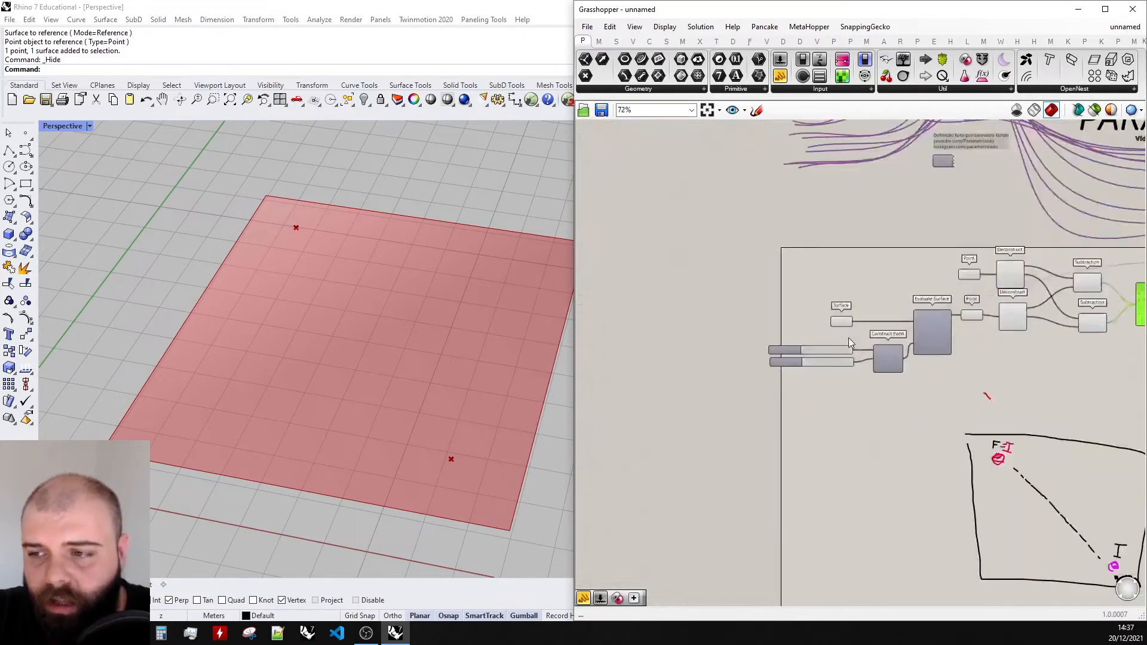
{"action": "left_click_drag", "start_coordinate": [858, 359], "coordinate": [745, 359]}
{"action": "left_click_drag", "start_coordinate": [739, 411], "coordinate": [868, 410]}
{"action": "left_click_drag", "start_coordinate": [745, 358], "coordinate": [735, 359]}
- Add an Addition component, connecting the upper Subtraction result to A and the lower Subtraction result to B
{"action": "scroll", "coordinate": [735, 359], "scroll_direction": "down", "scroll_amount": 4}
{"action": "scroll", "coordinate": [810, 293], "scroll_direction": "up", "scroll_amount": 3}
{"action": "scroll", "coordinate": [810, 293], "scroll_direction": "up", "scroll_amount": 3}
{"action": "double_click", "coordinate": [879, 422]}
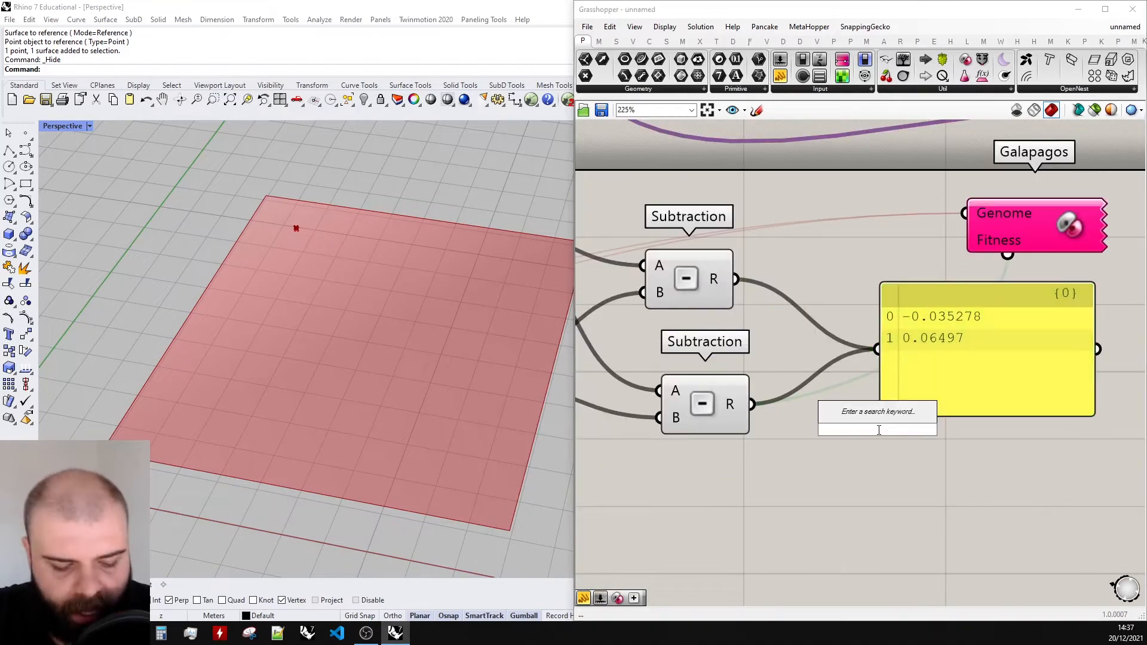
{"action": "type", "text": "add"}
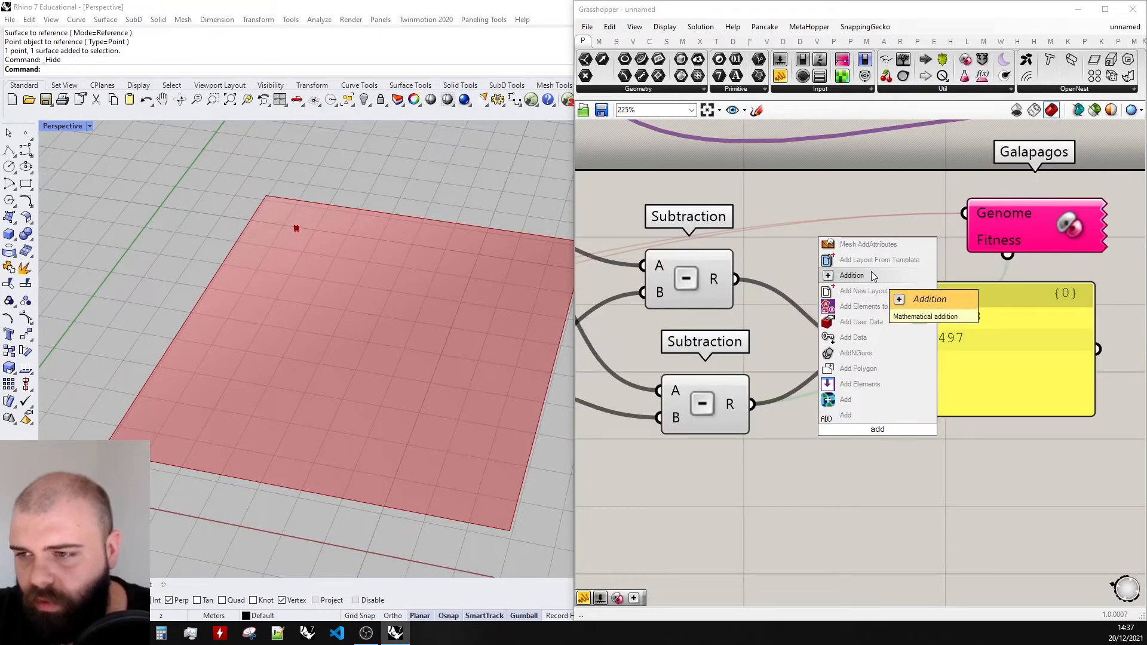
{"action": "left_click", "coordinate": [874, 276]}
{"action": "left_click_drag", "start_coordinate": [736, 279], "coordinate": [832, 416]}
{"action": "left_click_drag", "start_coordinate": [751, 404], "coordinate": [827, 445]}
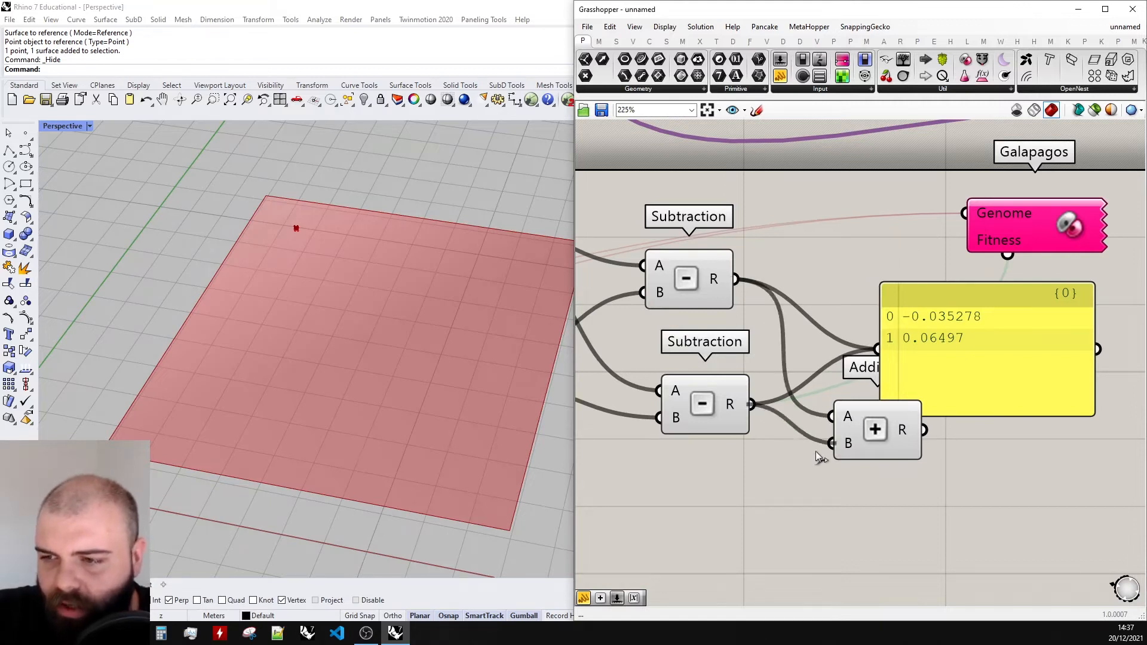
- Arrange the Addition component between the Subtractions and the panel, and connect its R output to the panel
{"action": "scroll", "coordinate": [820, 457], "scroll_direction": "down", "scroll_amount": 2}
{"action": "left_click_drag", "start_coordinate": [932, 364], "coordinate": [962, 364]}
{"action": "scroll", "coordinate": [866, 377], "scroll_direction": "up", "scroll_amount": 1}
{"action": "left_click_drag", "start_coordinate": [850, 418], "coordinate": [888, 353]}
{"action": "left_click", "coordinate": [944, 386]}
{"action": "scroll", "coordinate": [923, 345], "scroll_direction": "up", "scroll_amount": 3}
{"action": "scroll", "coordinate": [932, 346], "scroll_direction": "down", "scroll_amount": 3}
{"action": "left_click_drag", "start_coordinate": [980, 378], "coordinate": [1068, 399]}
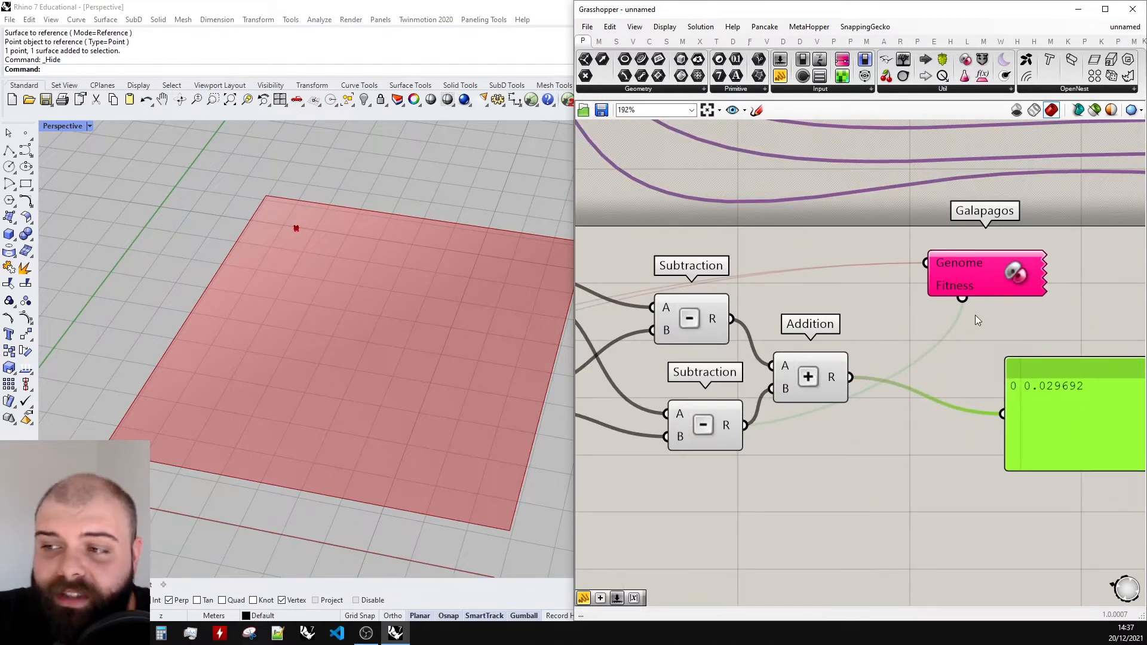
- Link the Galapagos Fitness input to the Addition component's R output and place the panel beneath Galapagos
{"action": "left_click_drag", "start_coordinate": [962, 298], "coordinate": [960, 324]}
{"action": "left_click_drag", "start_coordinate": [925, 367], "coordinate": [848, 377]}
{"action": "scroll", "coordinate": [879, 380], "scroll_direction": "up", "scroll_amount": 3}
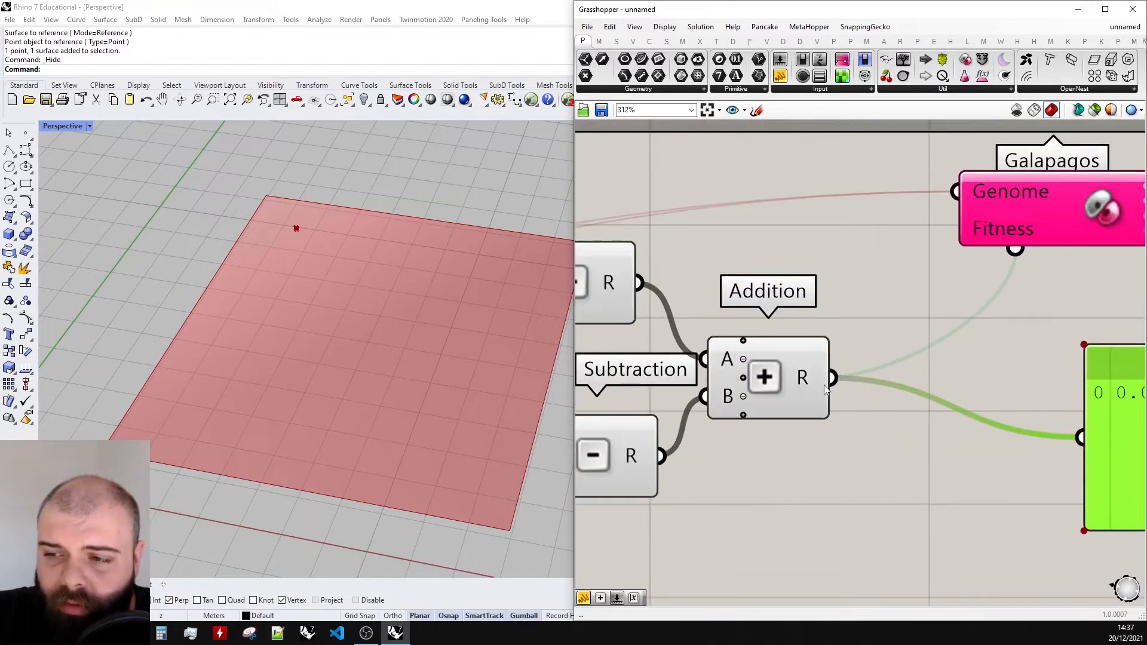
{"action": "scroll", "coordinate": [792, 371], "scroll_direction": "down", "scroll_amount": 2}
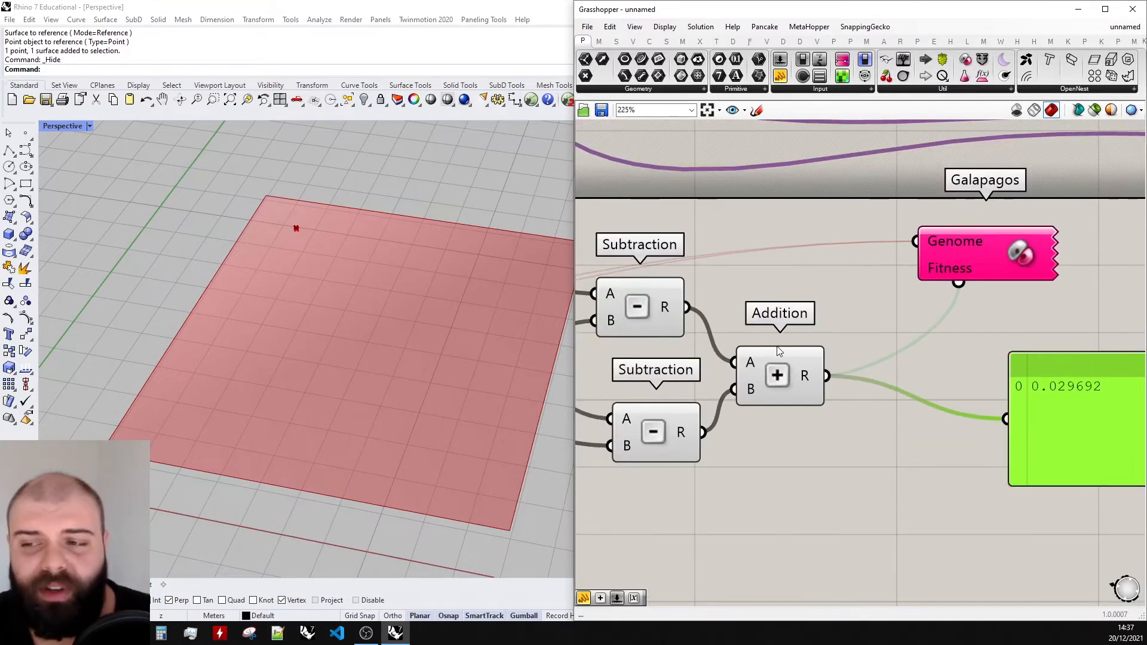
{"action": "scroll", "coordinate": [753, 338], "scroll_direction": "down", "scroll_amount": 2}
{"action": "scroll", "coordinate": [947, 367], "scroll_direction": "up", "scroll_amount": 3}
{"action": "left_click_drag", "start_coordinate": [1058, 415], "coordinate": [952, 421]}
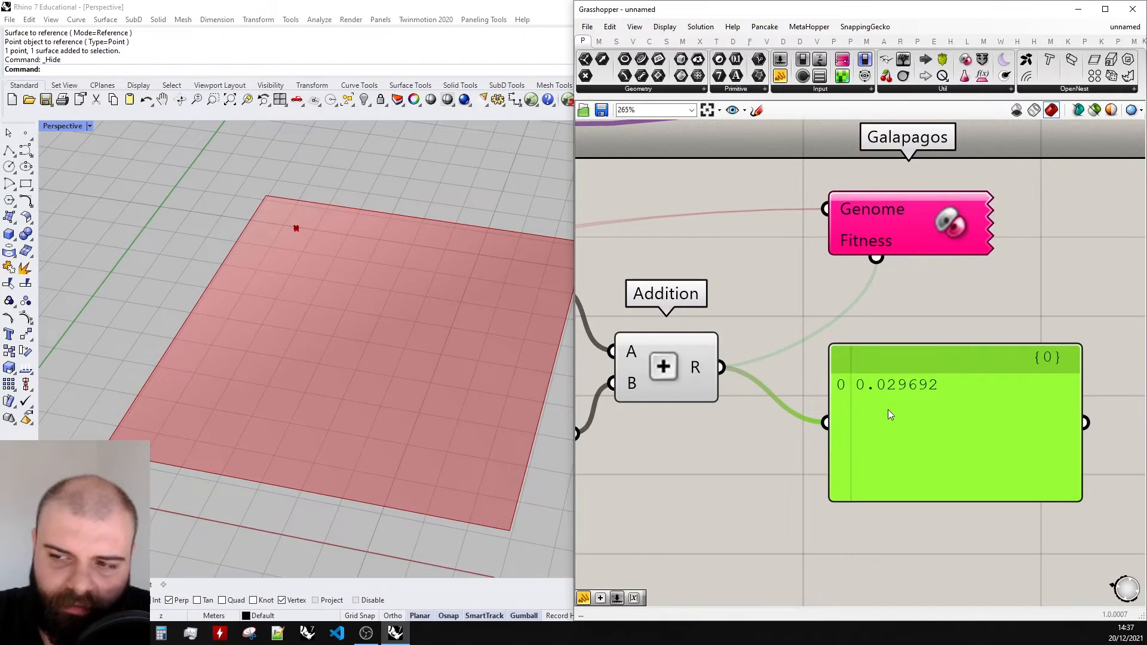
- Set the Y coordinate slider to 0.19 and raise the X coordinate slider to move the evaluated point away from the target
{"action": "scroll", "coordinate": [284, 232], "scroll_direction": "up", "scroll_amount": 5}
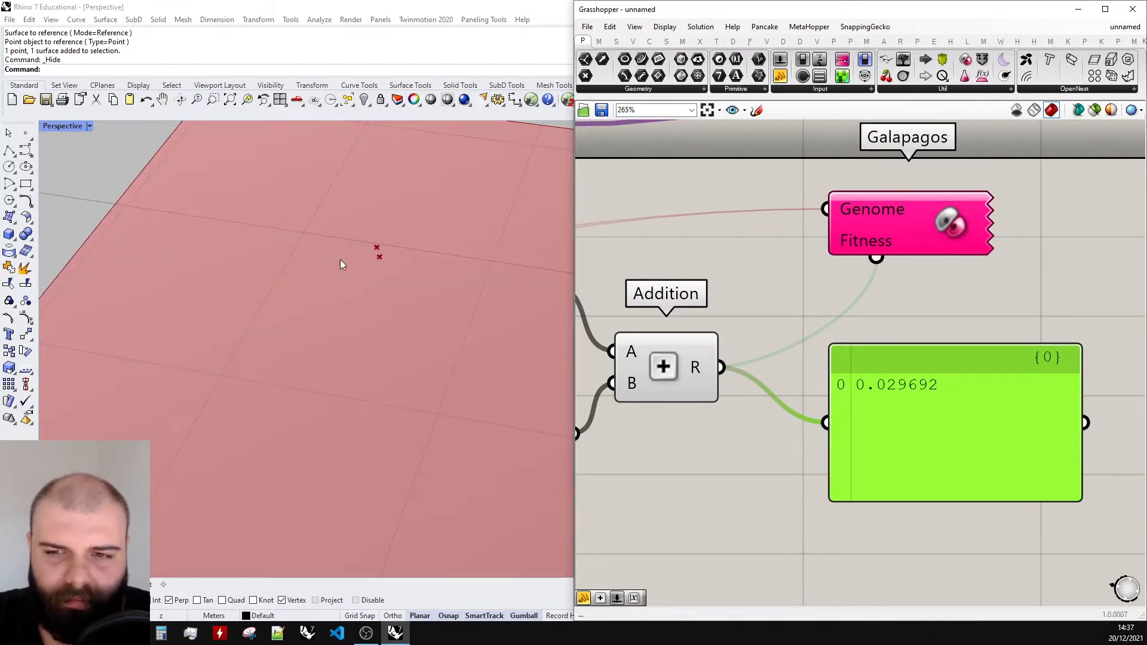
{"action": "scroll", "coordinate": [341, 264], "scroll_direction": "down", "scroll_amount": 3}
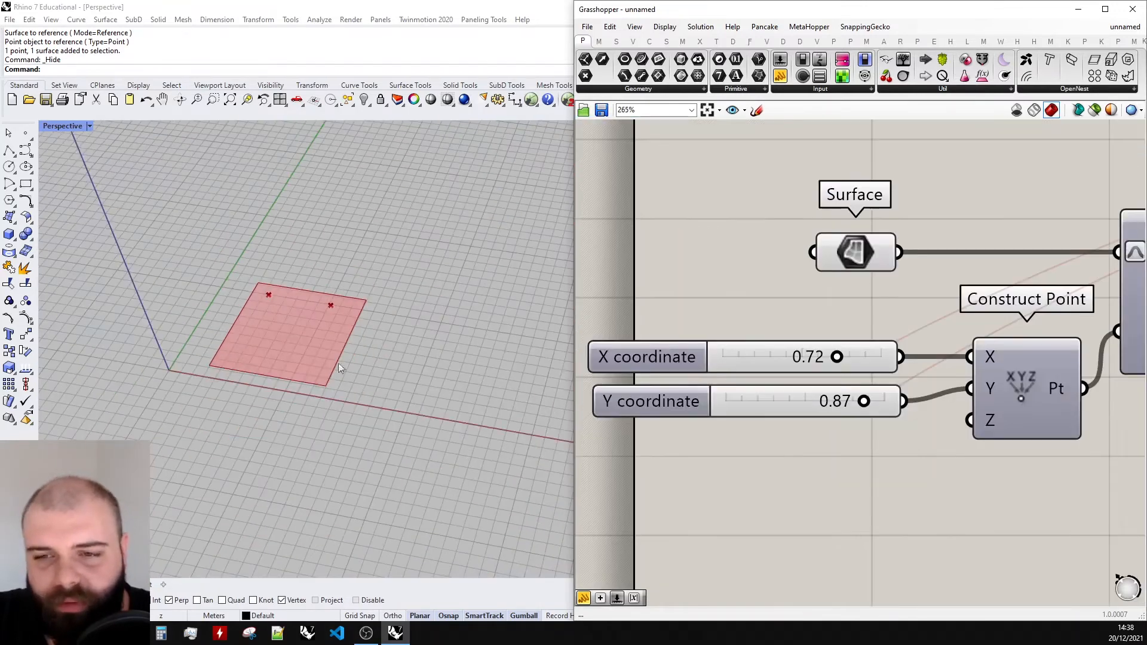
{"action": "left_click_drag", "start_coordinate": [859, 405], "coordinate": [754, 403]}
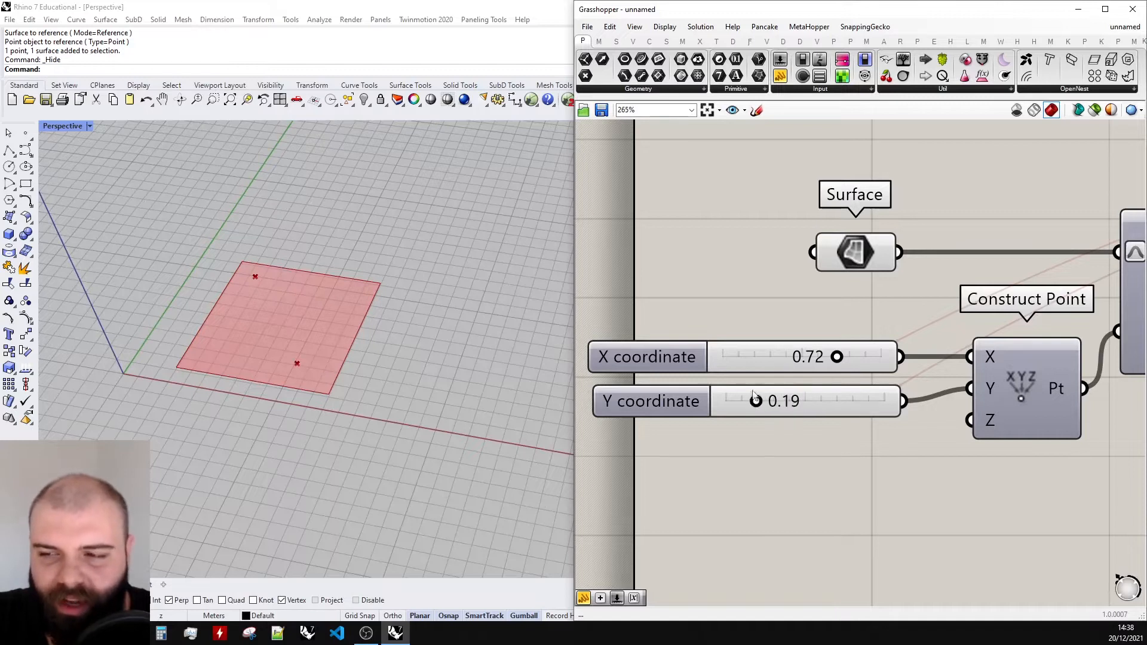
{"action": "left_click_drag", "start_coordinate": [836, 357], "coordinate": [861, 359]}
- Delete the panel connected to the Addition component
{"action": "scroll", "coordinate": [861, 359], "scroll_direction": "down", "scroll_amount": 5}
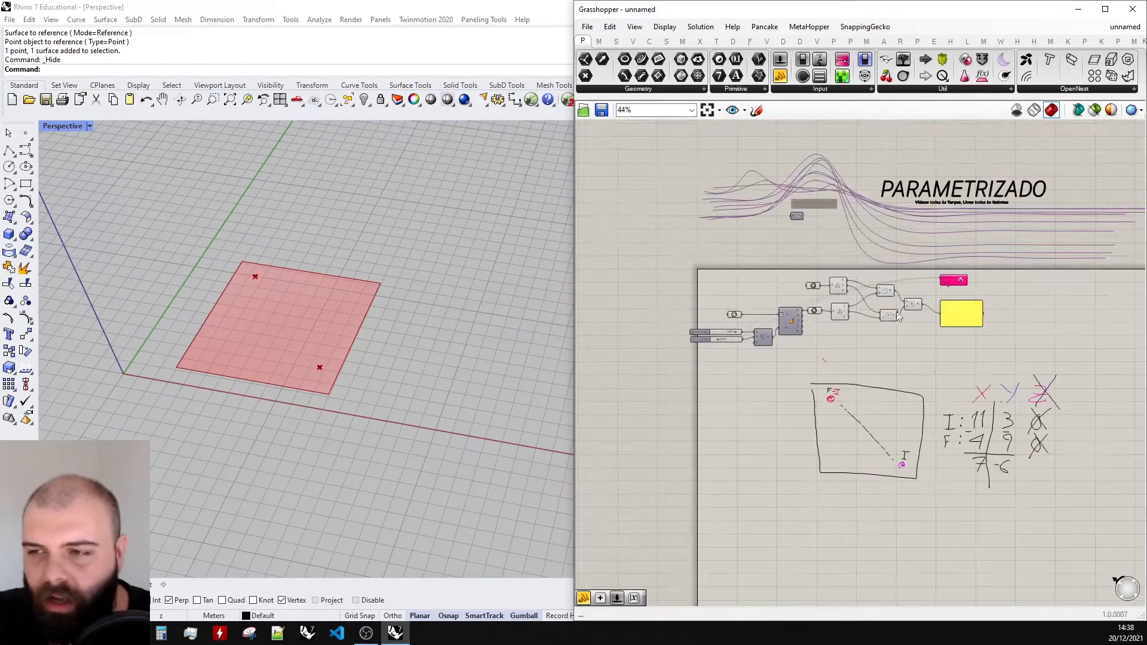
{"action": "scroll", "coordinate": [930, 354], "scroll_direction": "up", "scroll_amount": 4}
{"action": "key", "text": "Delete"}
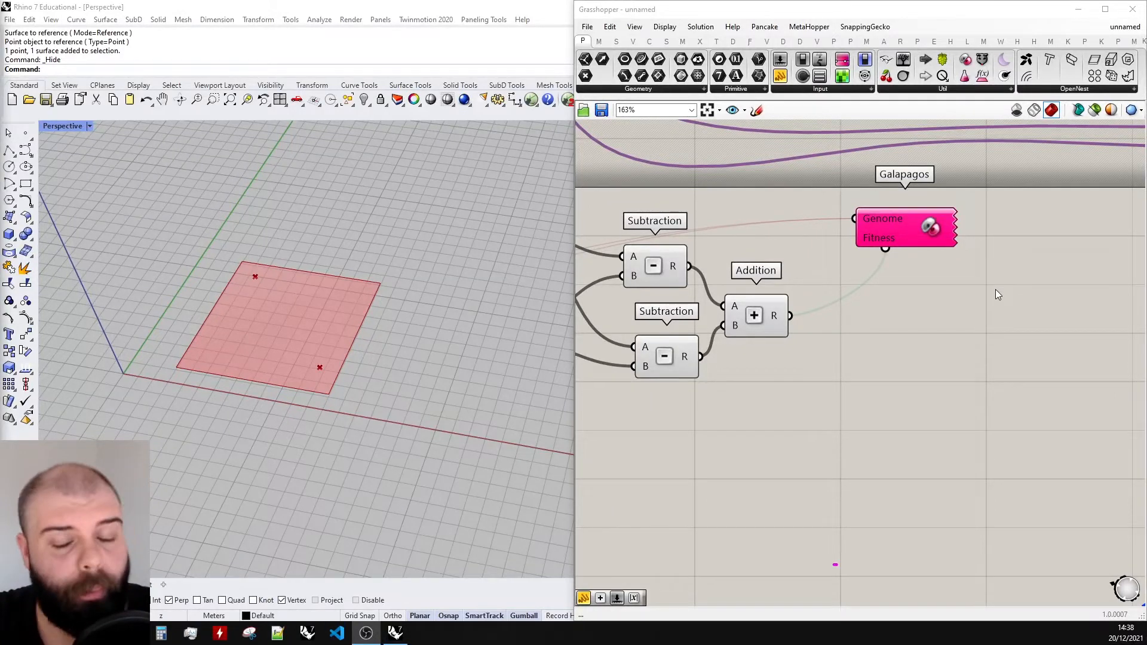
- Add a Number parameter after the Addition component and connect the Addition's R output to it
{"action": "scroll", "coordinate": [1039, 256], "scroll_direction": "up", "scroll_amount": 2}
{"action": "left_click_drag", "start_coordinate": [827, 246], "coordinate": [694, 338]}
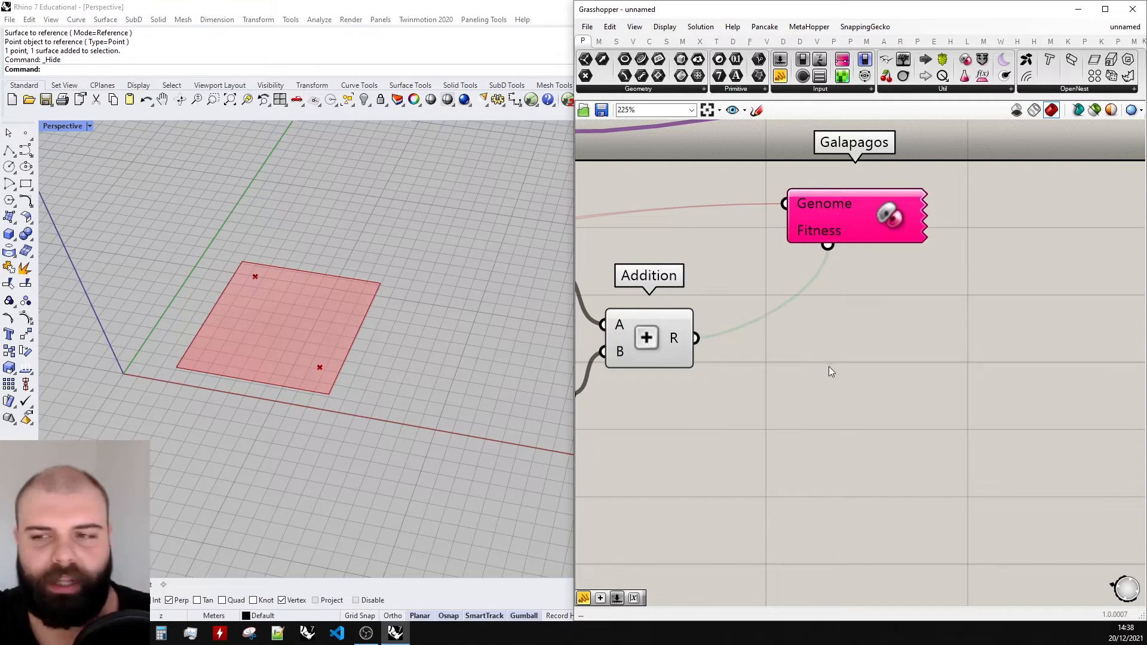
{"action": "double_click", "coordinate": [829, 367]}
{"action": "type", "text": "number"}
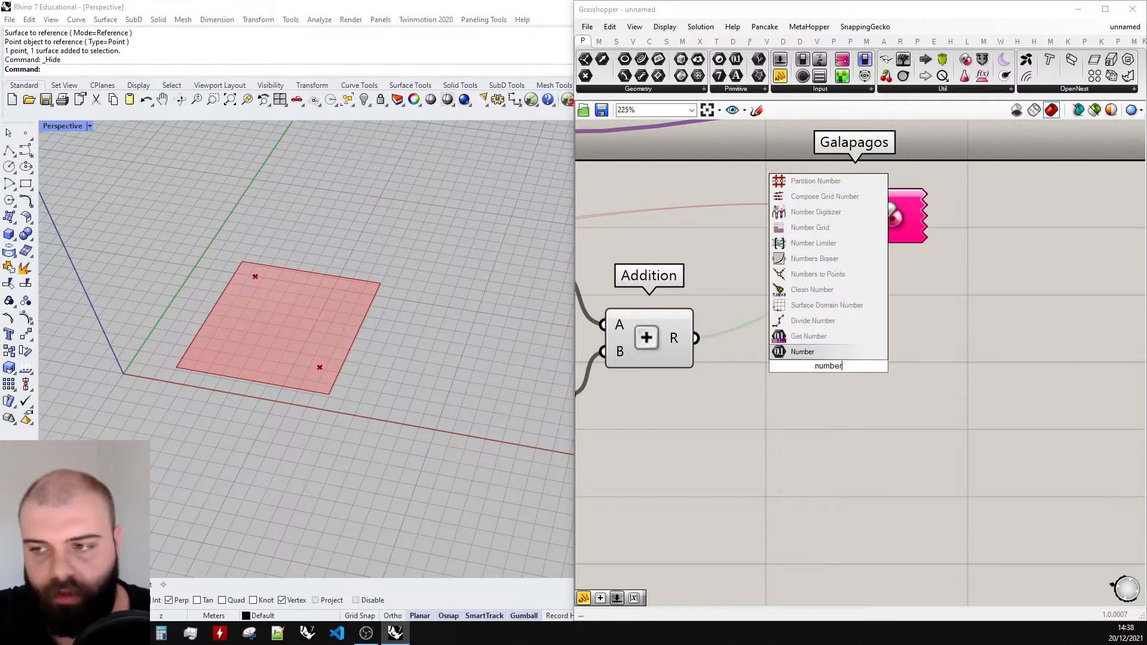
{"action": "left_click", "coordinate": [824, 353]}
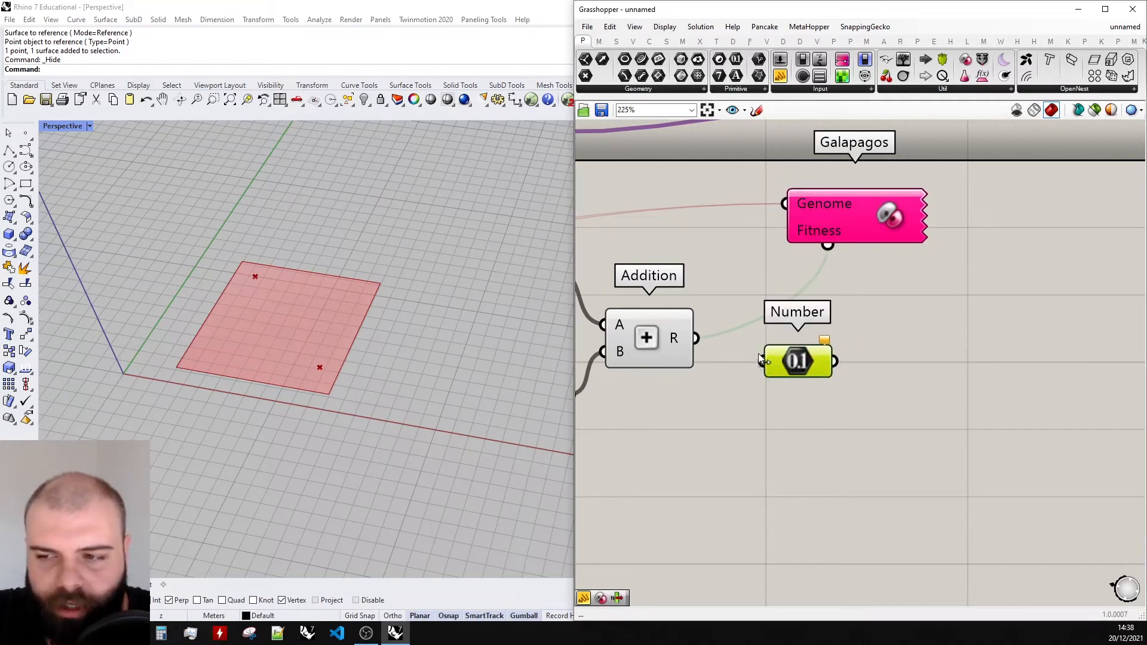
{"action": "left_click_drag", "start_coordinate": [695, 339], "coordinate": [775, 372]}
- Link the Galapagos Fitness input to the Number parameter and align the parameter beneath Galapagos
{"action": "left_click_drag", "start_coordinate": [828, 246], "coordinate": [849, 349]}
{"action": "scroll", "coordinate": [895, 336], "scroll_direction": "down", "scroll_amount": 2}
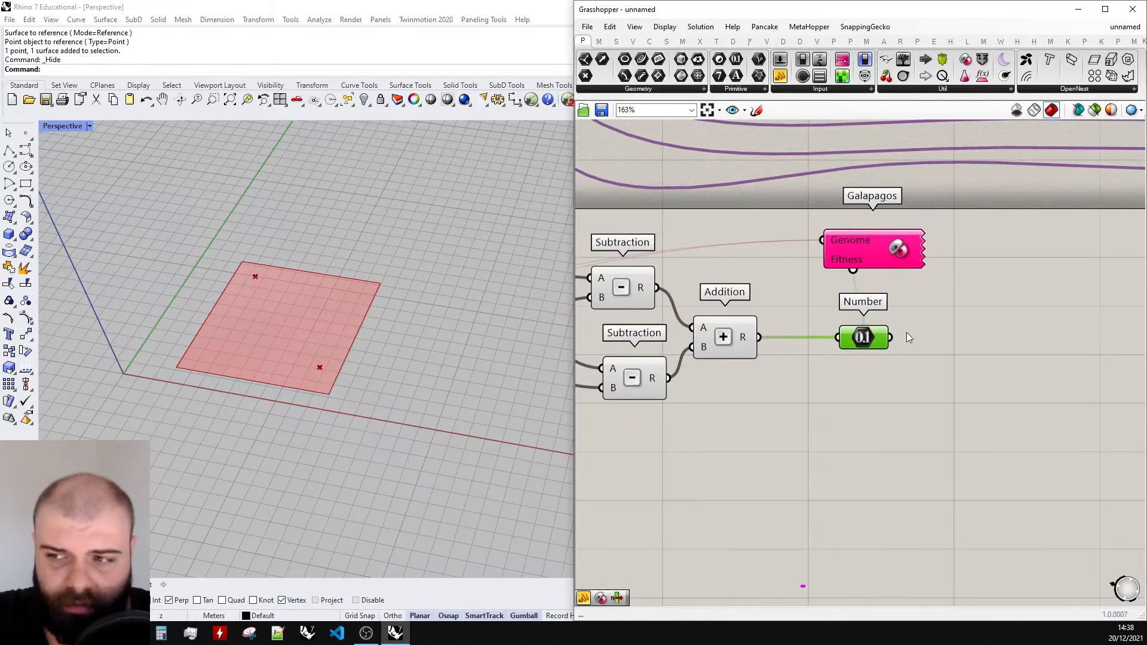
{"action": "scroll", "coordinate": [905, 332], "scroll_direction": "up", "scroll_amount": 3}
{"action": "left_click", "coordinate": [918, 350]}
{"action": "left_click_drag", "start_coordinate": [829, 371], "coordinate": [814, 371]}
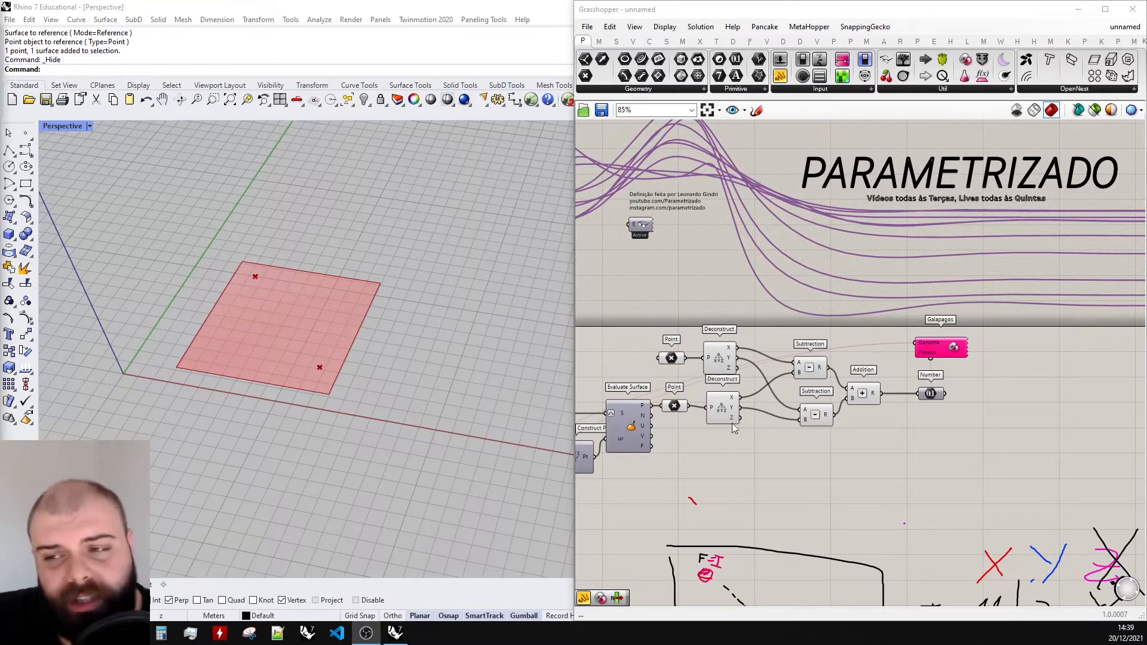
- Move the Galapagos component farther away from the Number parameter and open the Galapagos Editor
{"action": "scroll", "coordinate": [732, 423], "scroll_direction": "down", "scroll_amount": 1}
{"action": "scroll", "coordinate": [966, 388], "scroll_direction": "up", "scroll_amount": 3}
{"action": "scroll", "coordinate": [792, 350], "scroll_direction": "down", "scroll_amount": 1}
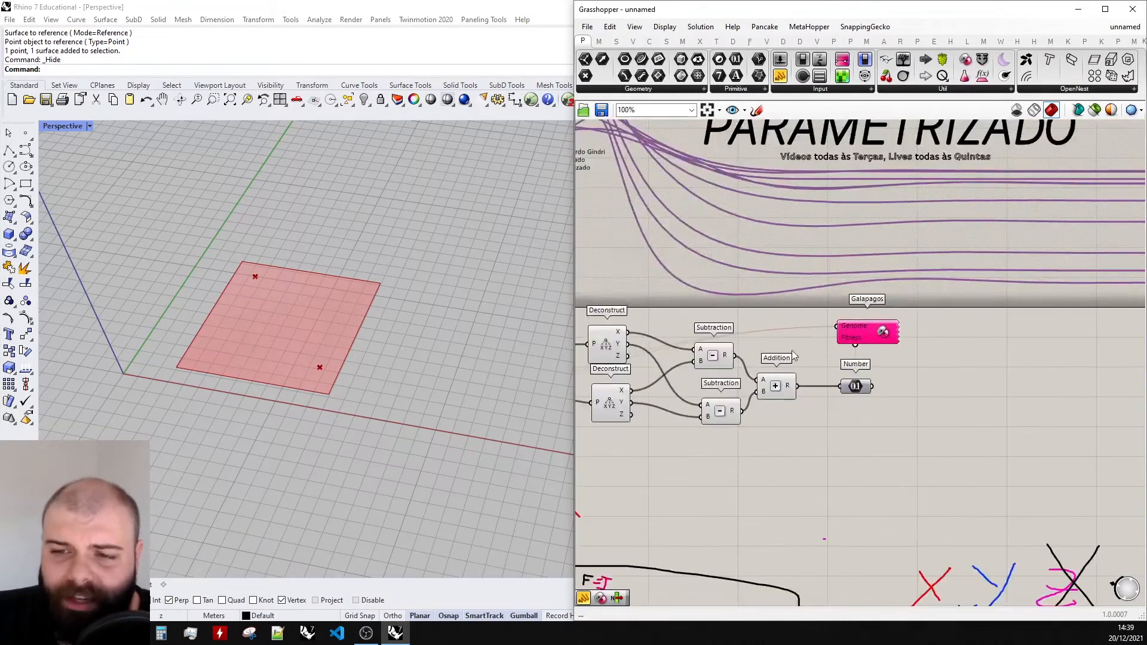
{"action": "scroll", "coordinate": [1016, 361], "scroll_direction": "up", "scroll_amount": 3}
{"action": "left_click_drag", "start_coordinate": [733, 297], "coordinate": [836, 303]}
{"action": "double_click", "coordinate": [857, 310]}
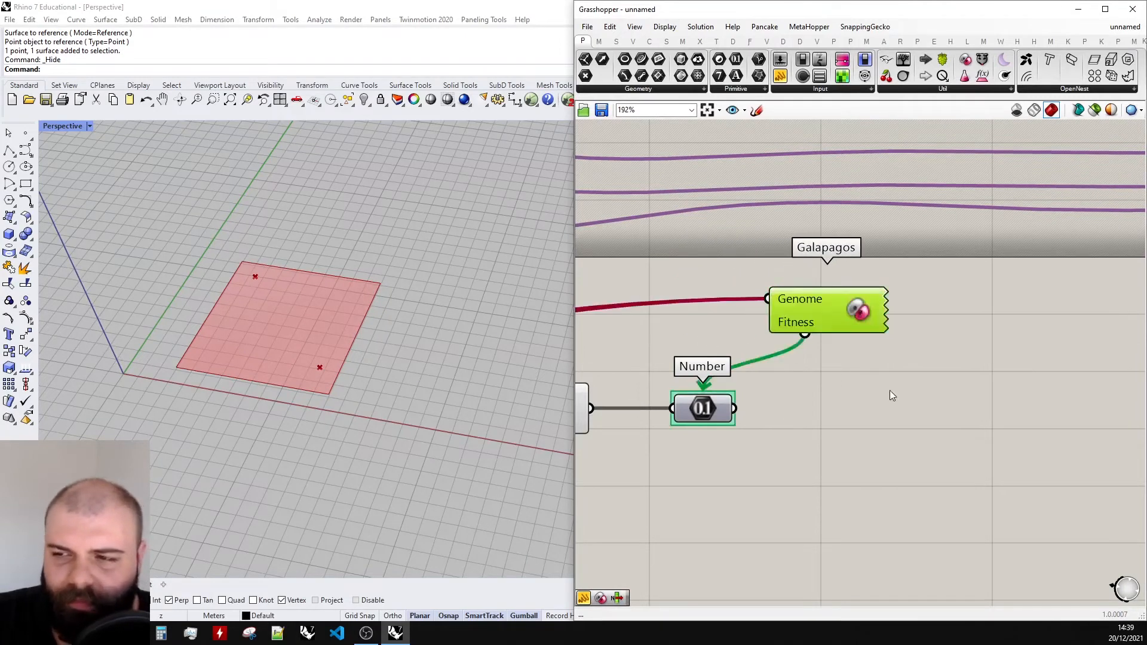
- Set the Galapagos solver's Fitness option to Minimize, shifting the editor aside to keep the definition in view
{"action": "mouse_move", "coordinate": [757, 166]}
{"action": "left_mouse_down"}
{"action": "mouse_move", "coordinate": [802, 132]}
{"action": "mouse_move", "coordinate": [746, 242]}
{"action": "mouse_move", "coordinate": [759, 173]}
{"action": "mouse_move", "coordinate": [776, 171]}
{"action": "left_mouse_up"}
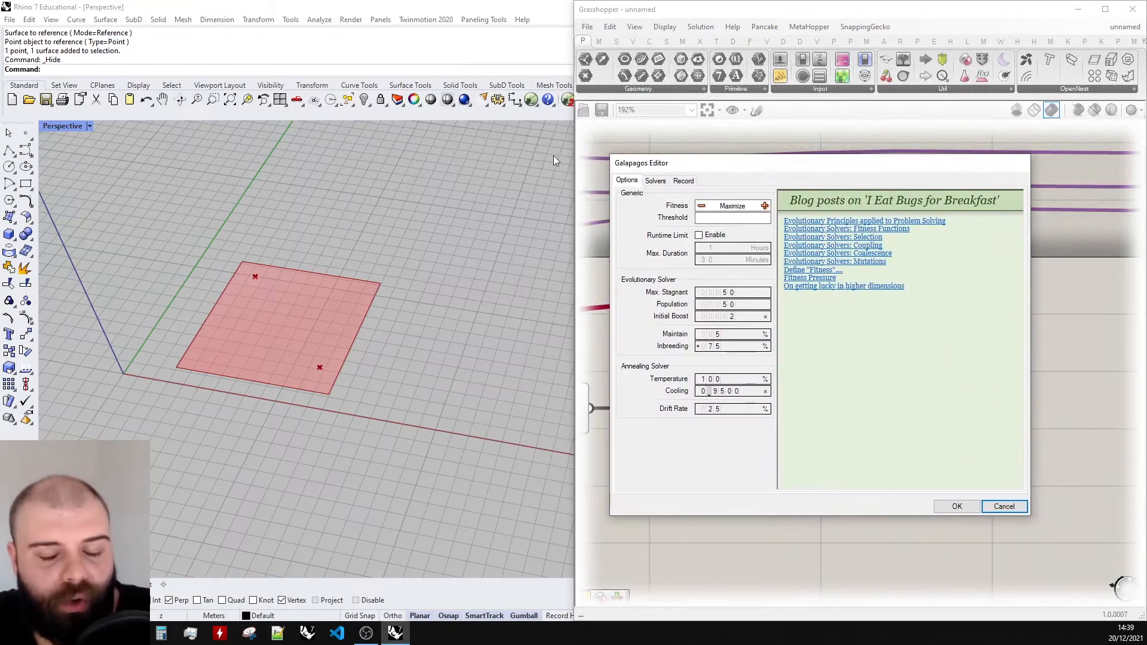
{"action": "left_click_drag", "start_coordinate": [694, 166], "coordinate": [677, 140]}
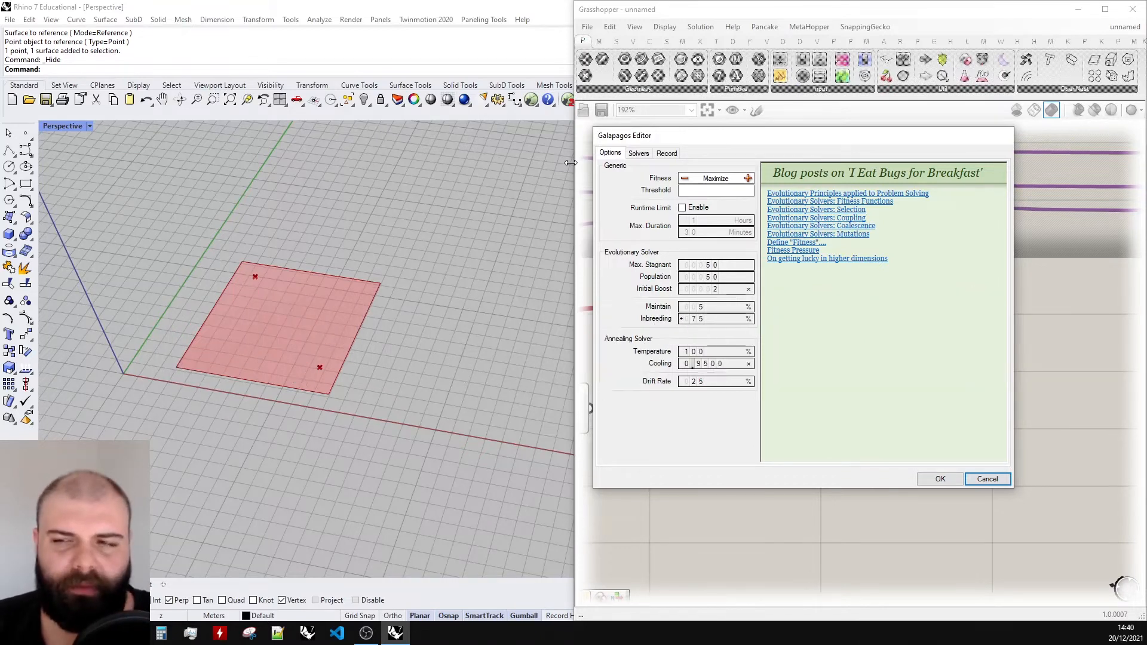
{"action": "left_click_drag", "start_coordinate": [687, 136], "coordinate": [547, 120]}
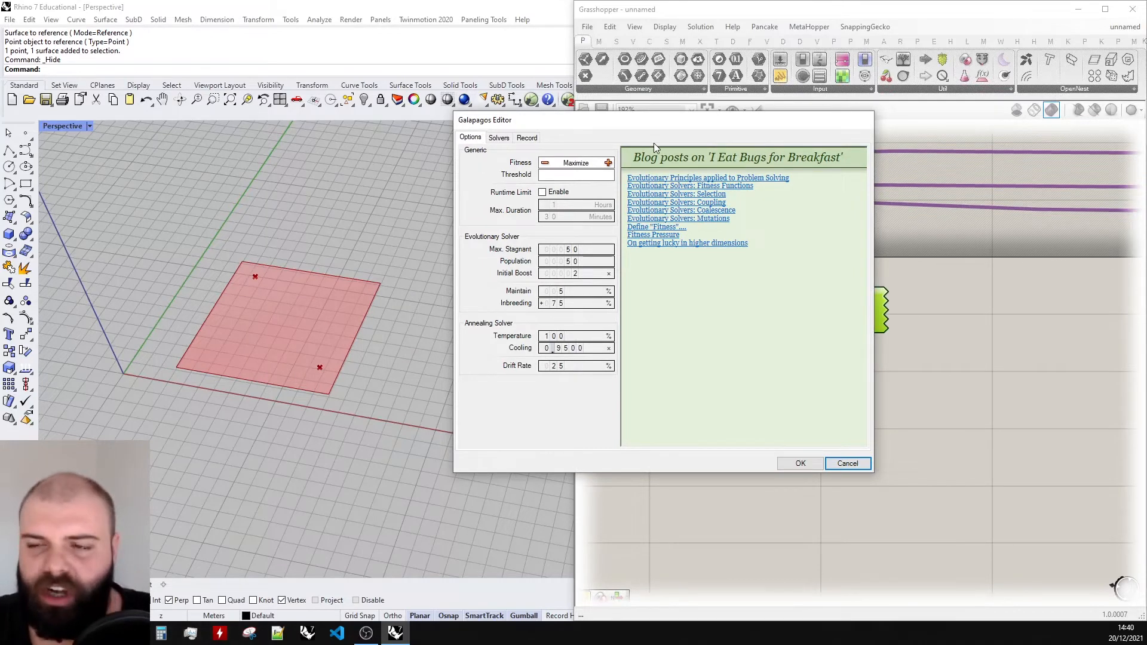
{"action": "left_click_drag", "start_coordinate": [554, 127], "coordinate": [846, 144]}
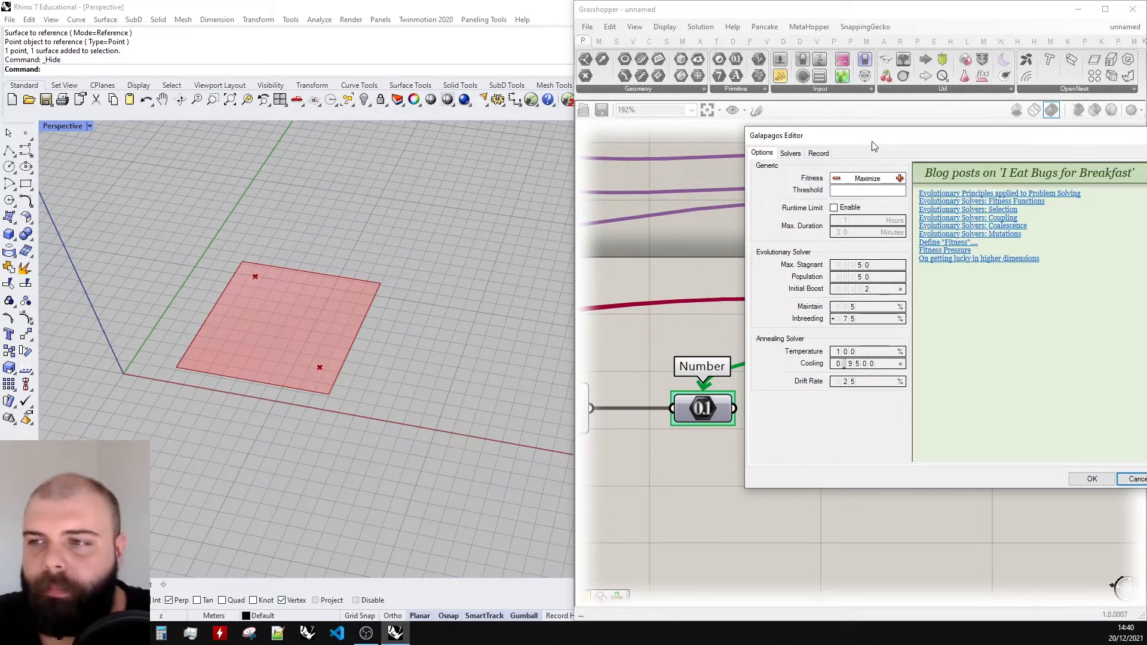
{"action": "left_click", "coordinate": [836, 178]}
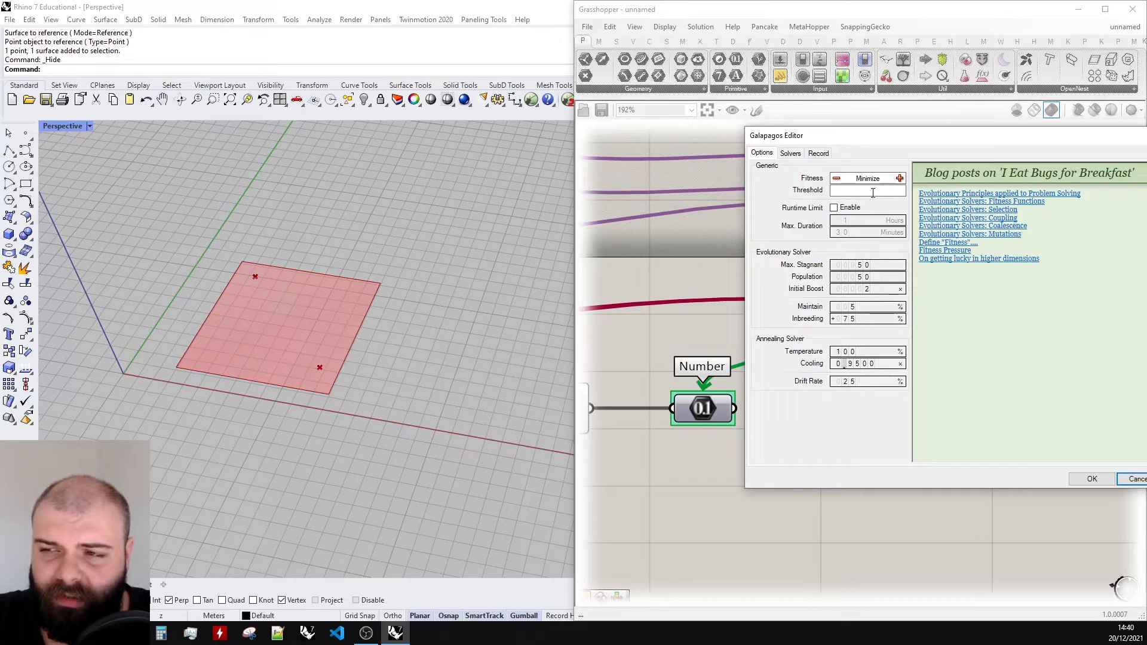
- Enable the Galapagos runtime limit to show its maximum duration settings, and switch the limit off again
{"action": "left_click_drag", "start_coordinate": [890, 140], "coordinate": [652, 106]}
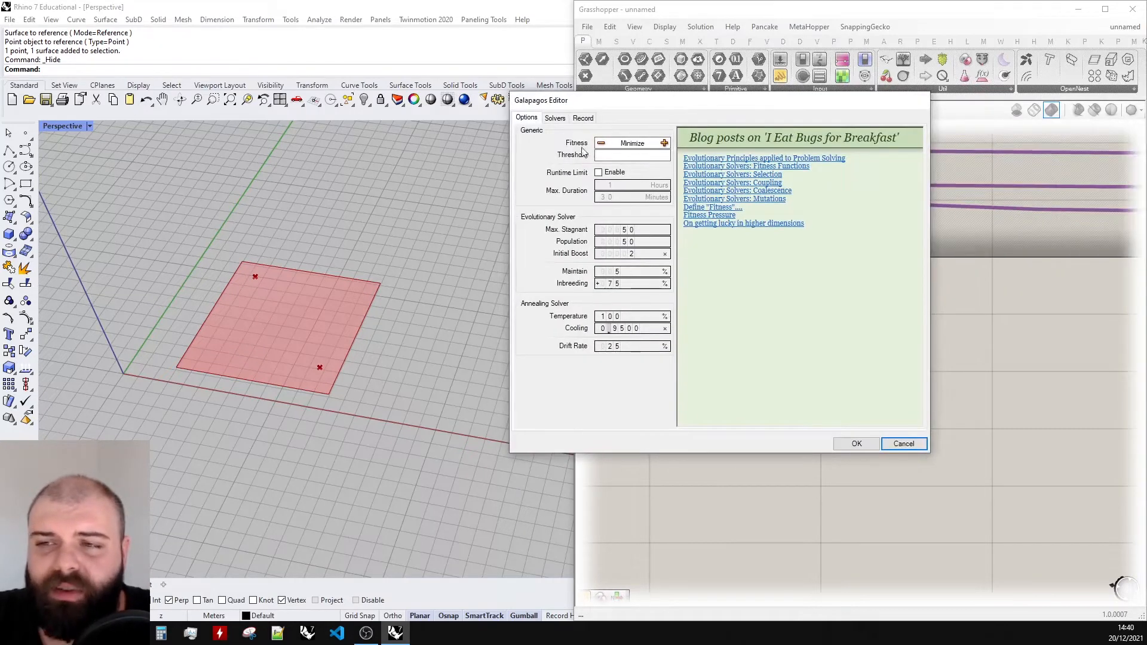
{"action": "left_click", "coordinate": [612, 174]}
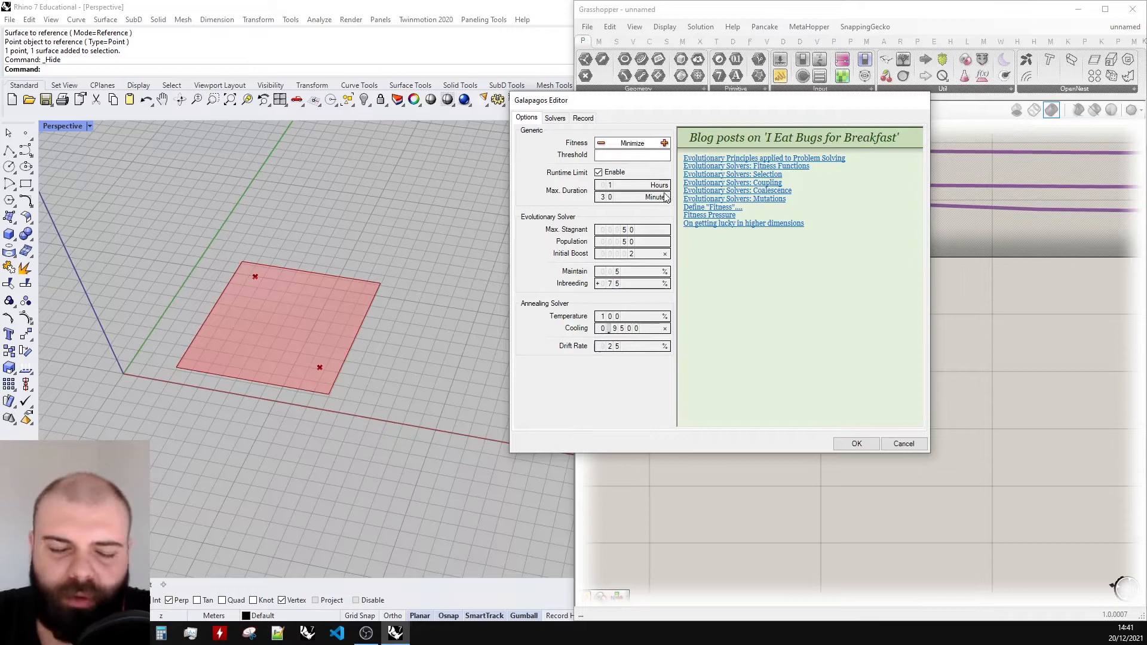
{"action": "left_click", "coordinate": [599, 173]}
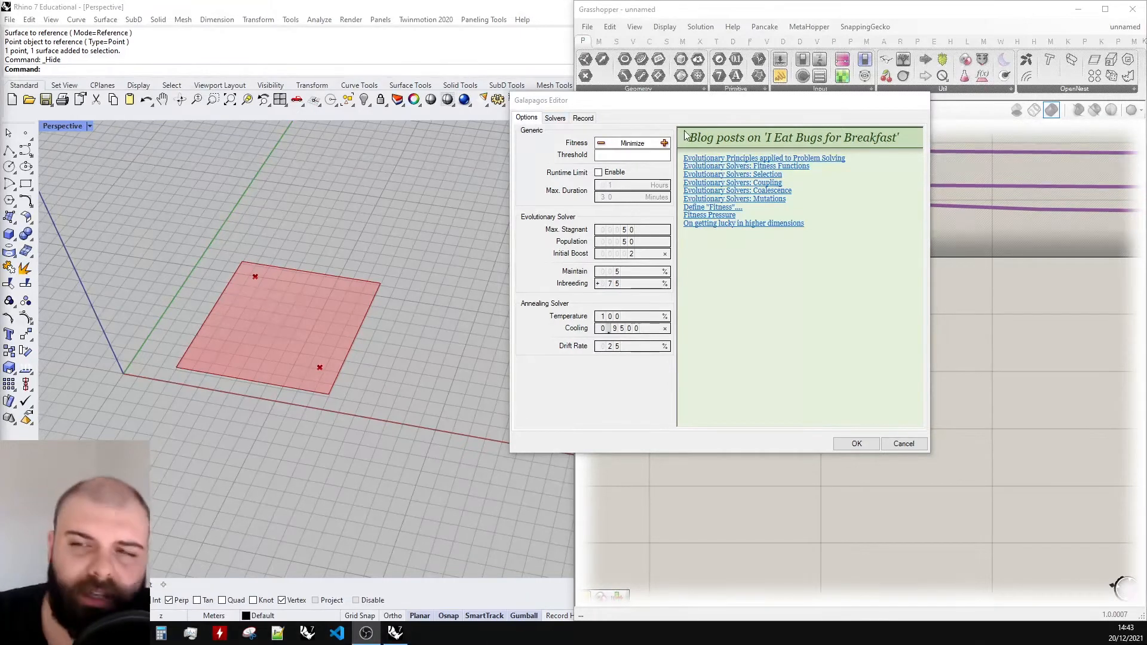
- Run the Galapagos evolutionary solver for several generations while watching the point in the Rhino viewport, and stop it
{"action": "left_click", "coordinate": [556, 119]}
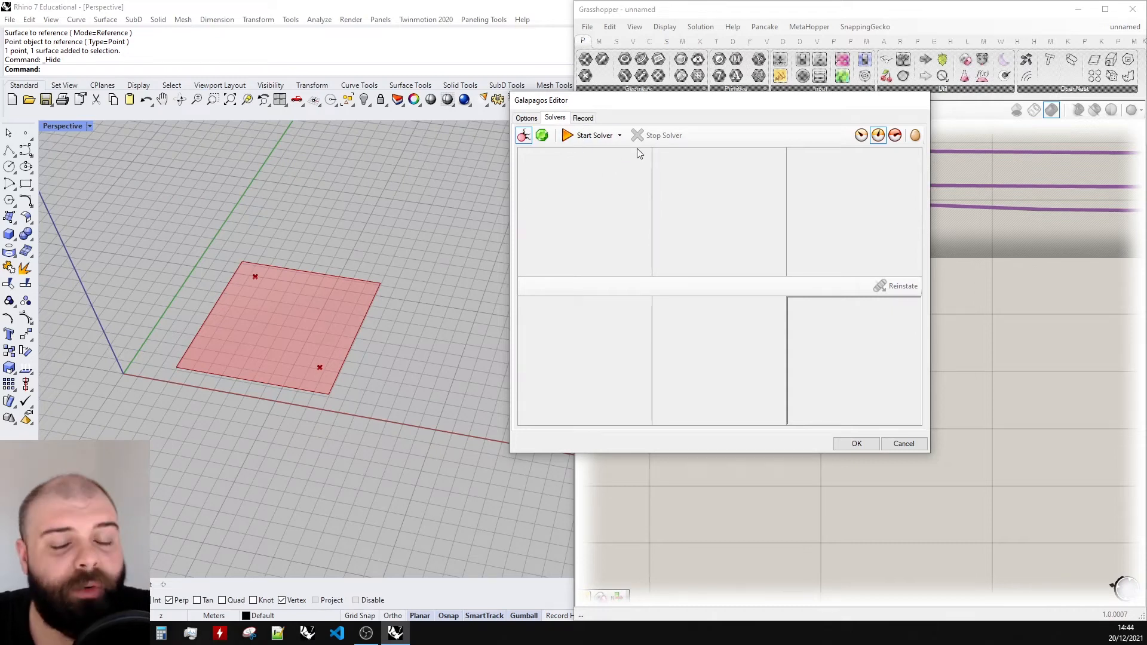
{"action": "left_click", "coordinate": [595, 137]}
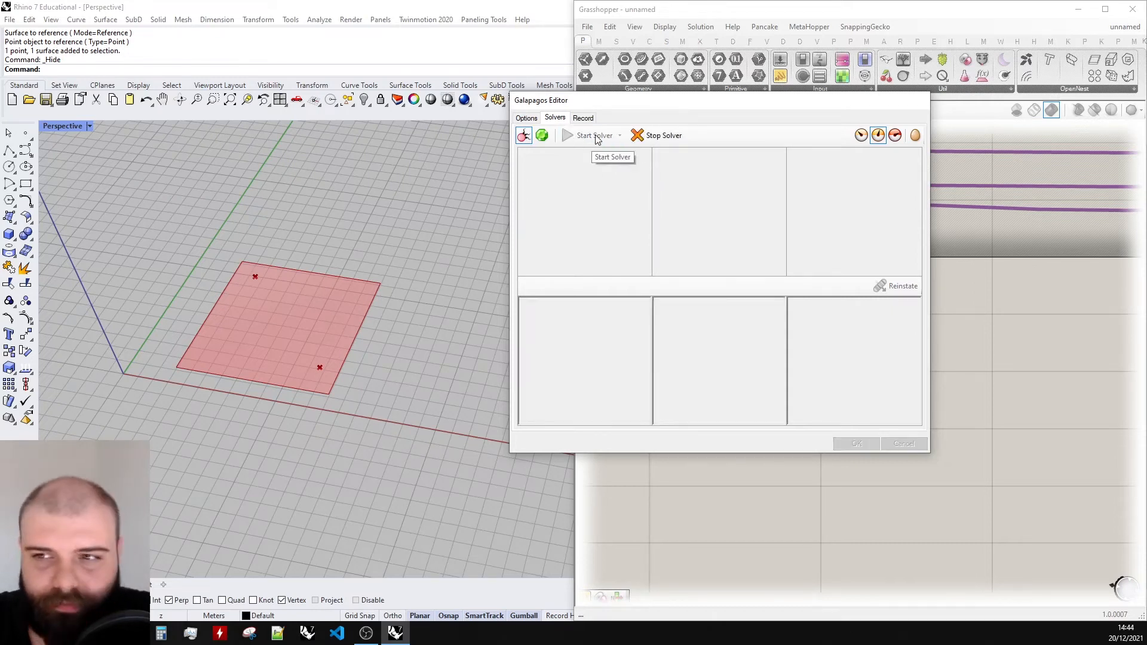
{"action": "scroll", "coordinate": [290, 302], "scroll_direction": "up", "scroll_amount": 5}
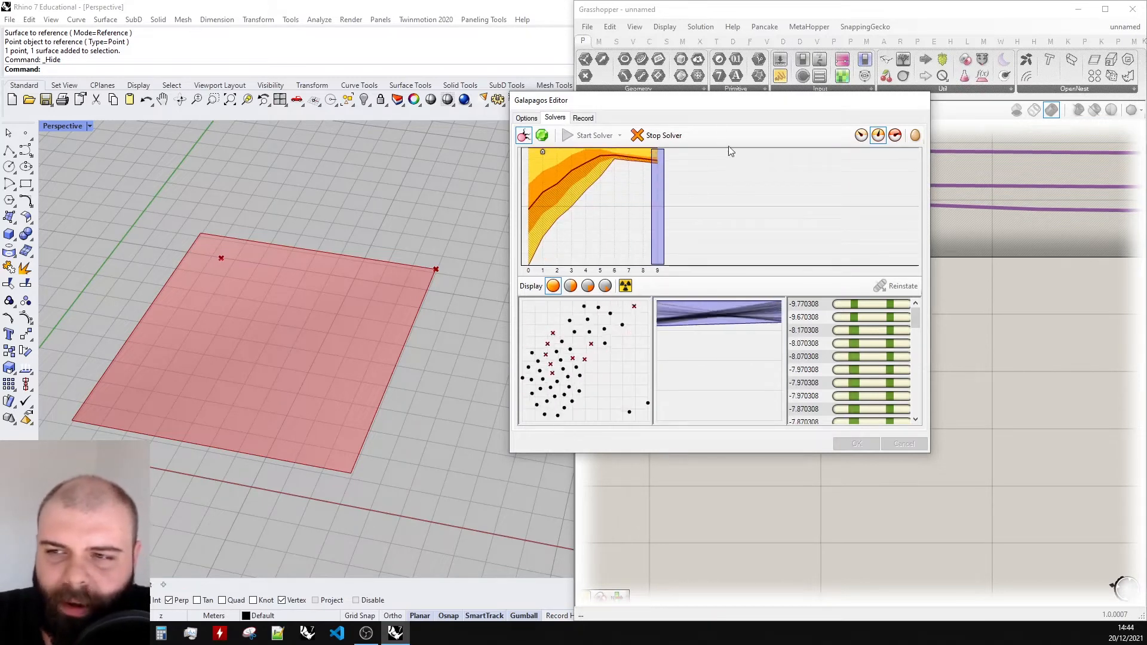
{"action": "left_click", "coordinate": [670, 136]}
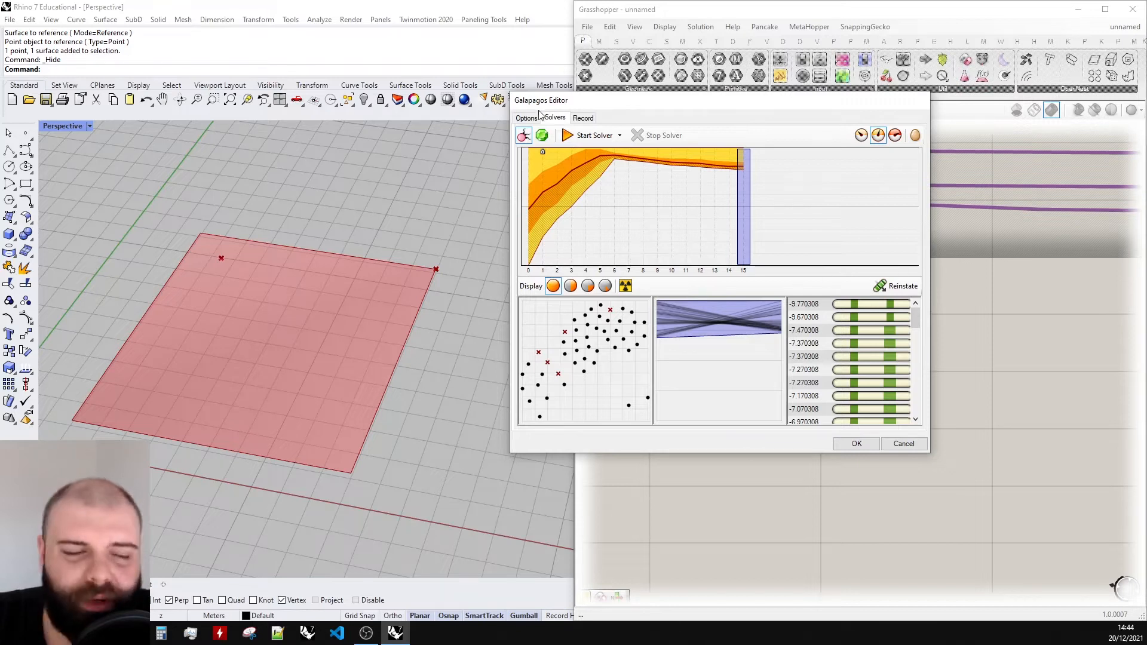
- Examine how the population and genomes change across generations 0 to 6 in the solver's fitness graph
{"action": "left_click", "coordinate": [531, 270]}
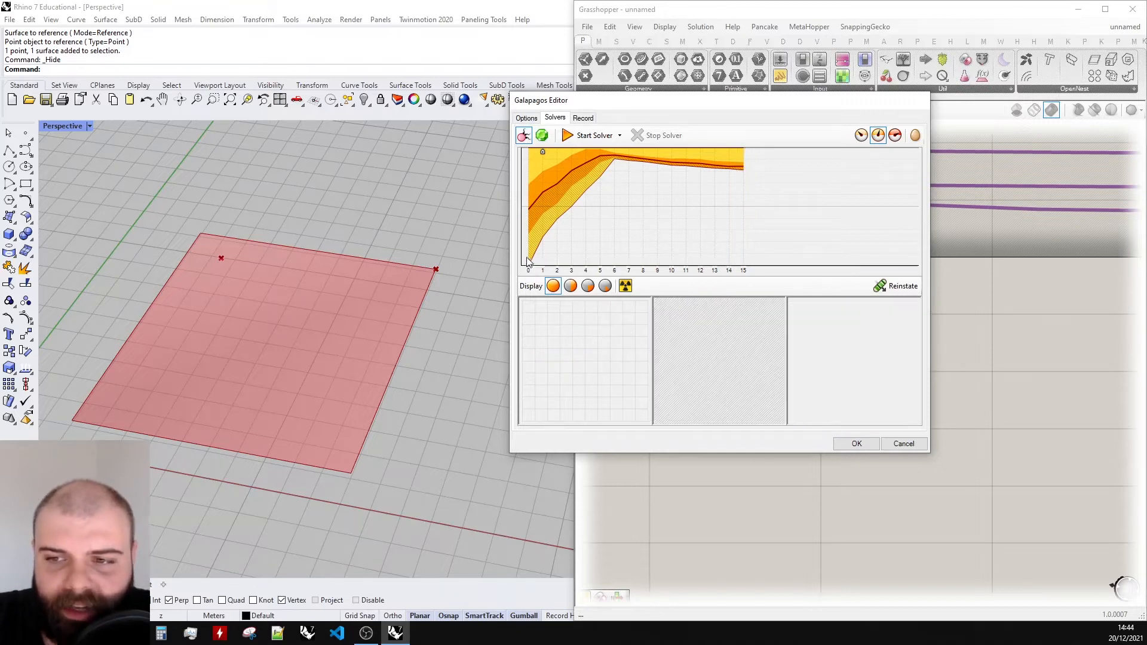
{"action": "left_click", "coordinate": [528, 261]}
{"action": "left_click_drag", "start_coordinate": [548, 258], "coordinate": [586, 257]}
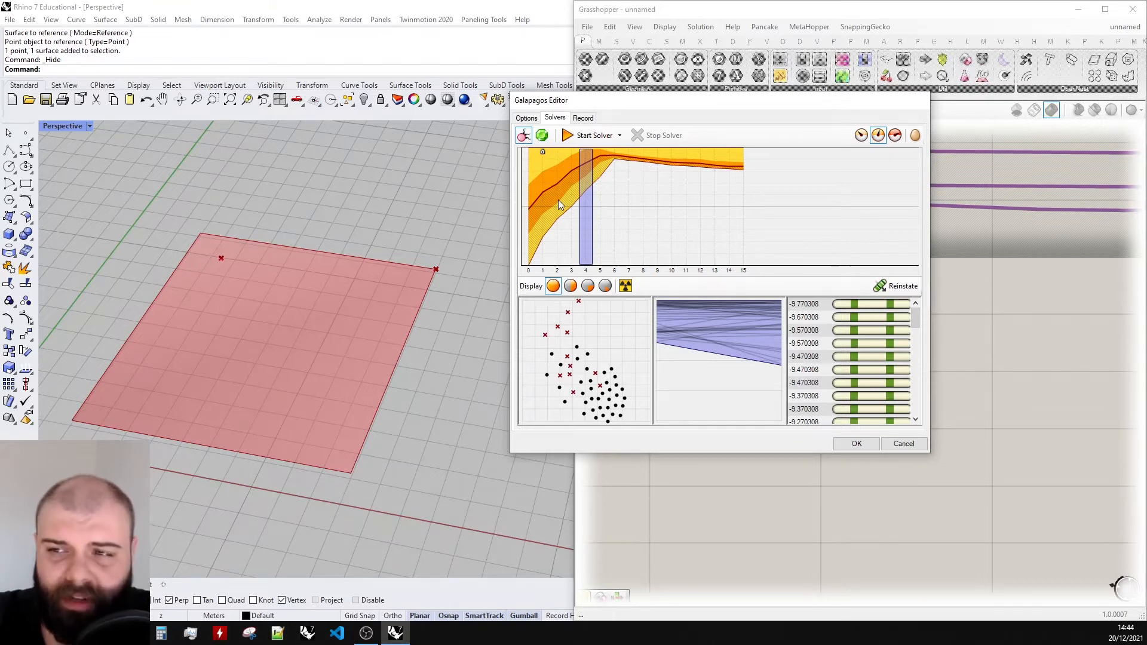
{"action": "left_click", "coordinate": [526, 173]}
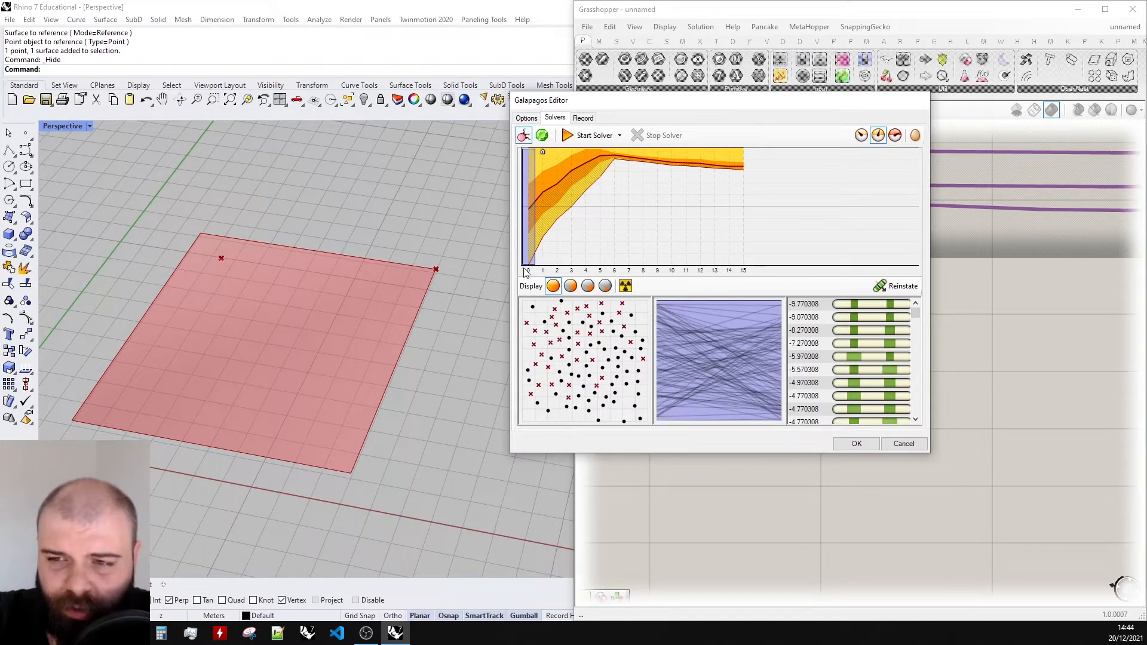
{"action": "left_click", "coordinate": [543, 255]}
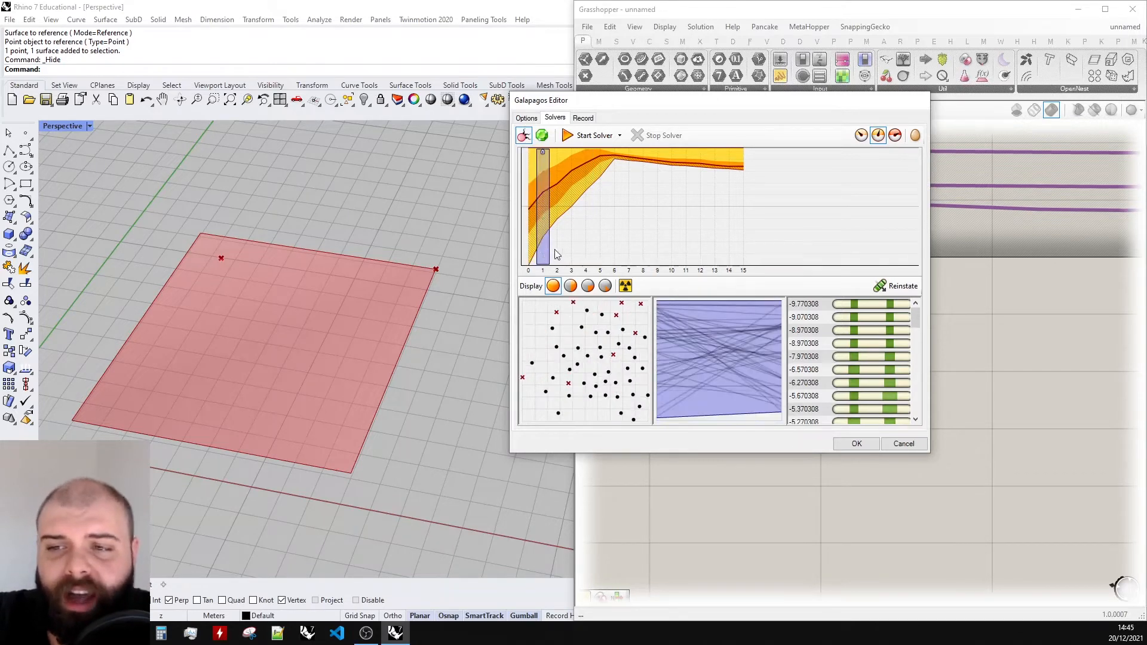
{"action": "left_click", "coordinate": [559, 249]}
{"action": "left_click", "coordinate": [576, 242]}
{"action": "left_click", "coordinate": [589, 228]}
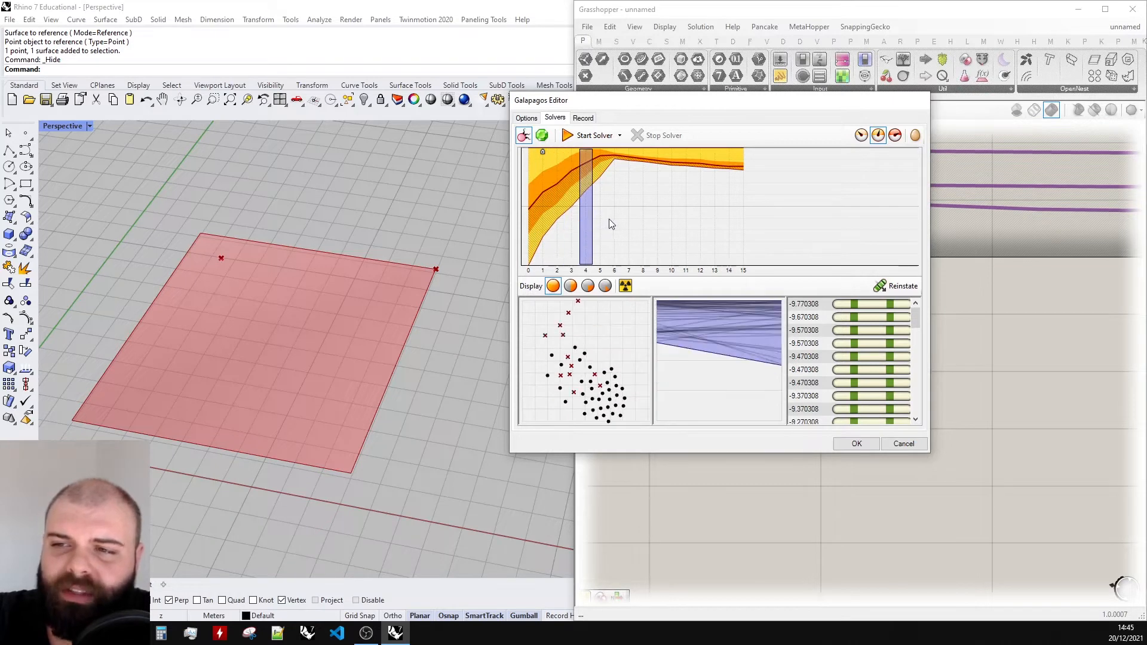
{"action": "left_click", "coordinate": [610, 219]}
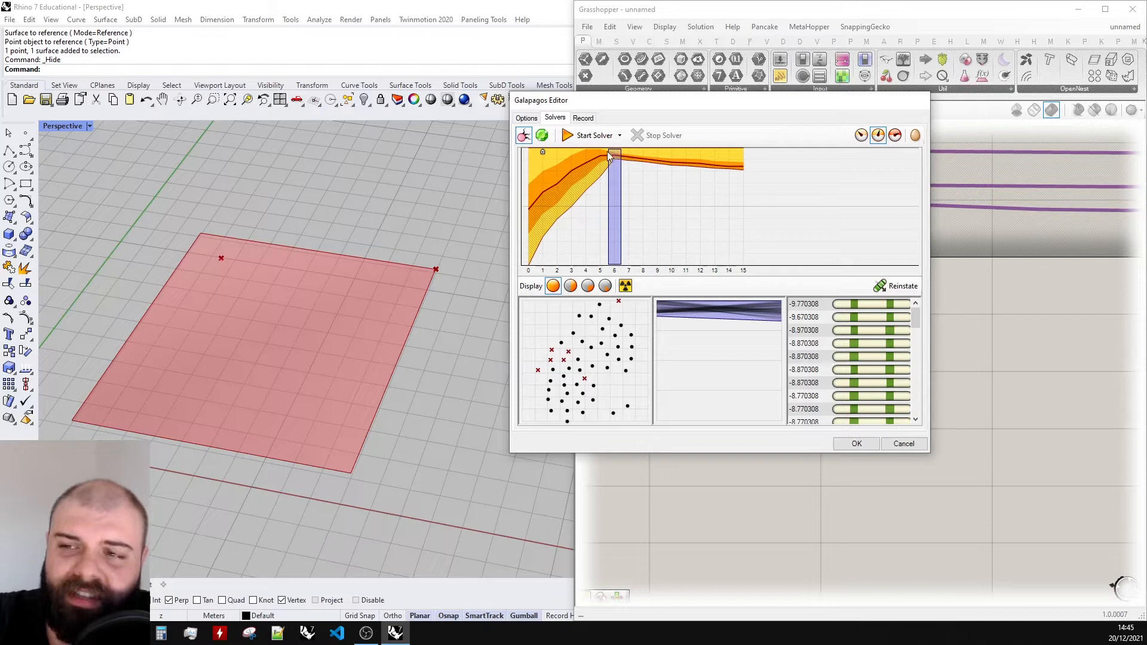
{"action": "left_click", "coordinate": [529, 201]}
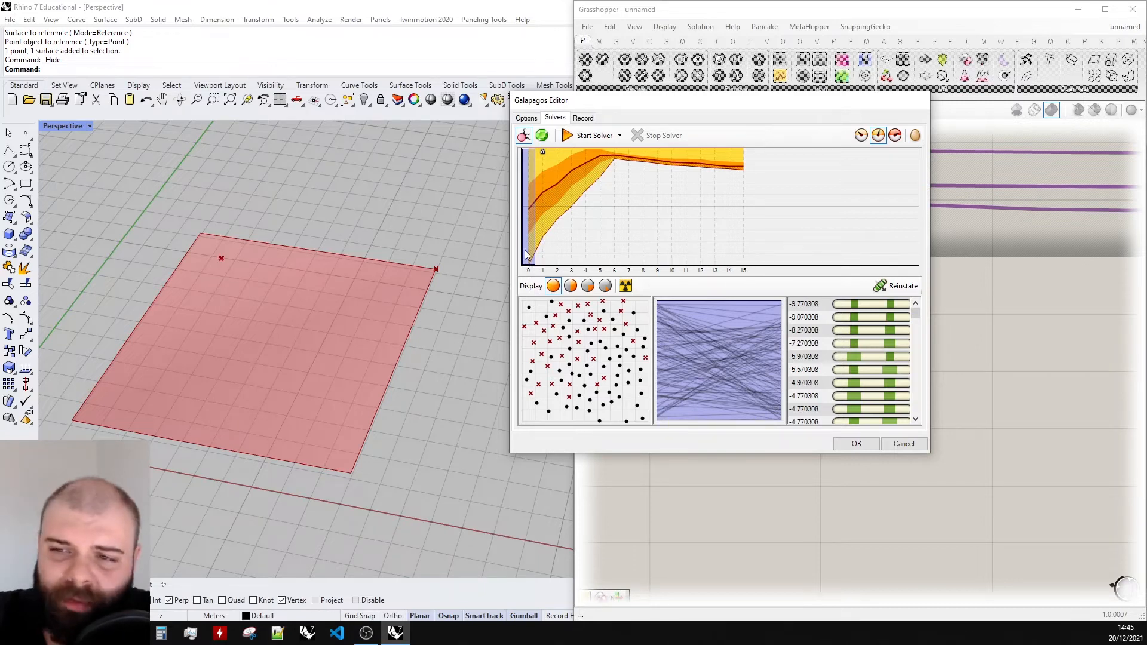
{"action": "left_click", "coordinate": [614, 153]}
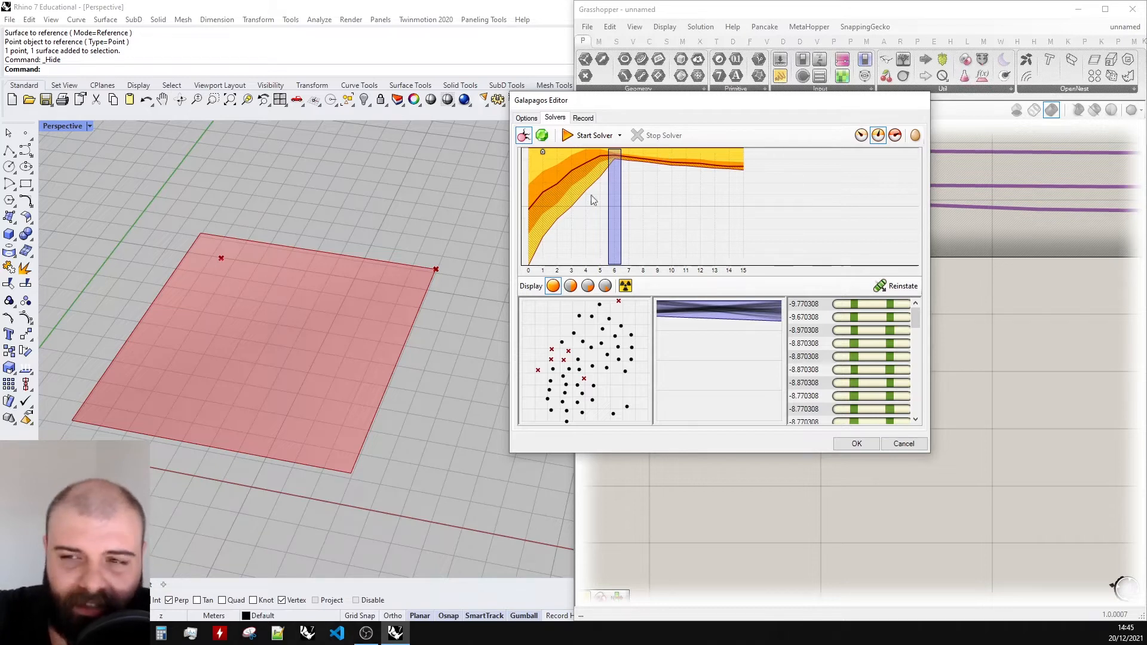
{"action": "left_click", "coordinate": [543, 155]}
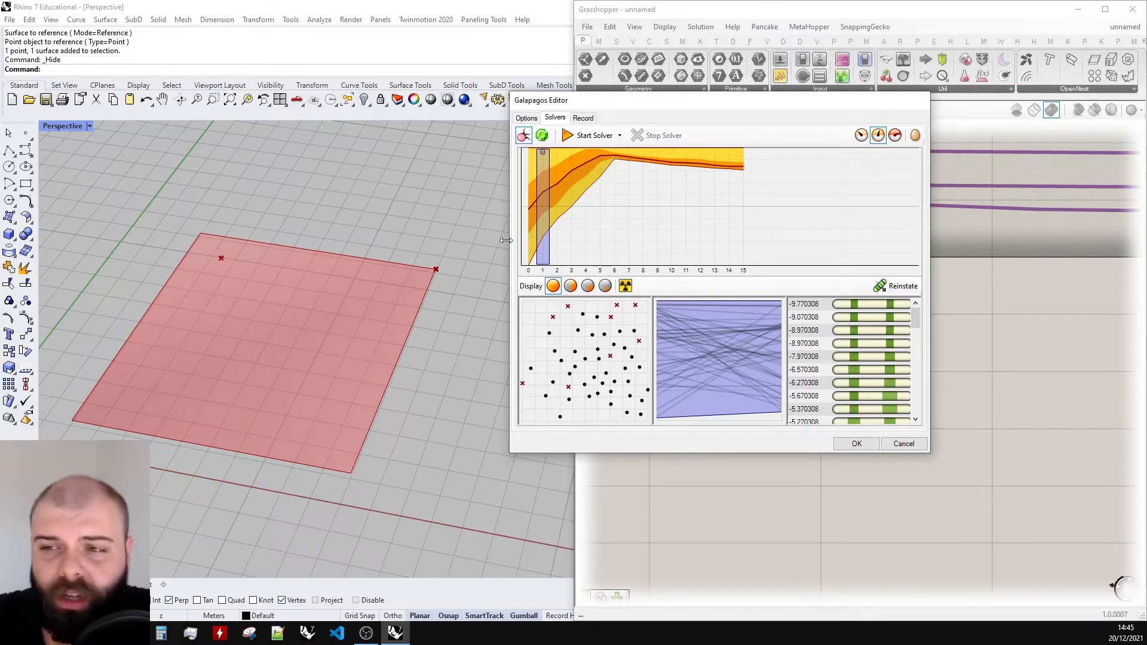
- Step through the fitness graph again from generation 0 to generation 12, comparing population scatter, genome lines and ranked results
{"action": "left_click", "coordinate": [528, 215]}
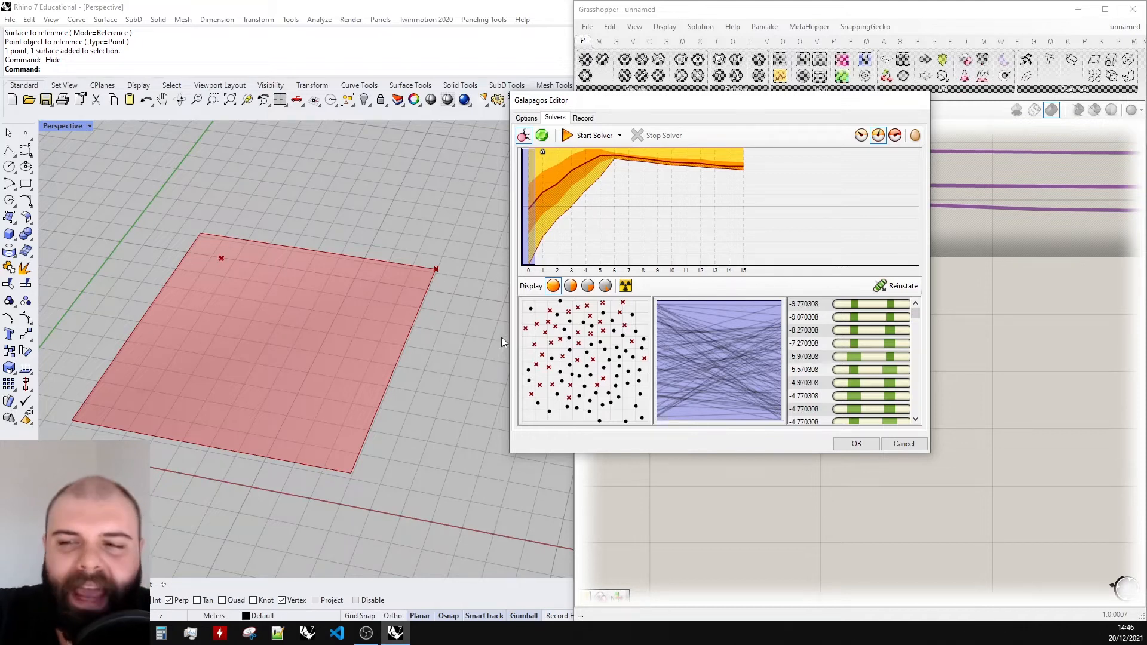
{"action": "left_click", "coordinate": [540, 191]}
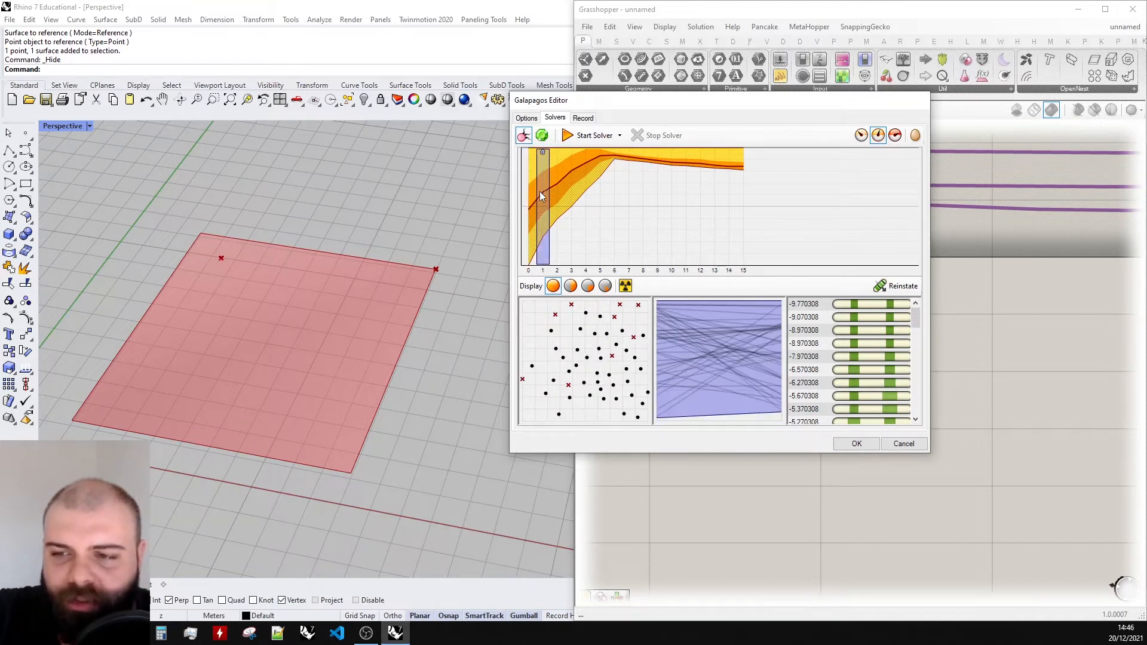
{"action": "left_click", "coordinate": [554, 189]}
{"action": "left_click", "coordinate": [570, 192]}
{"action": "left_click", "coordinate": [583, 184]}
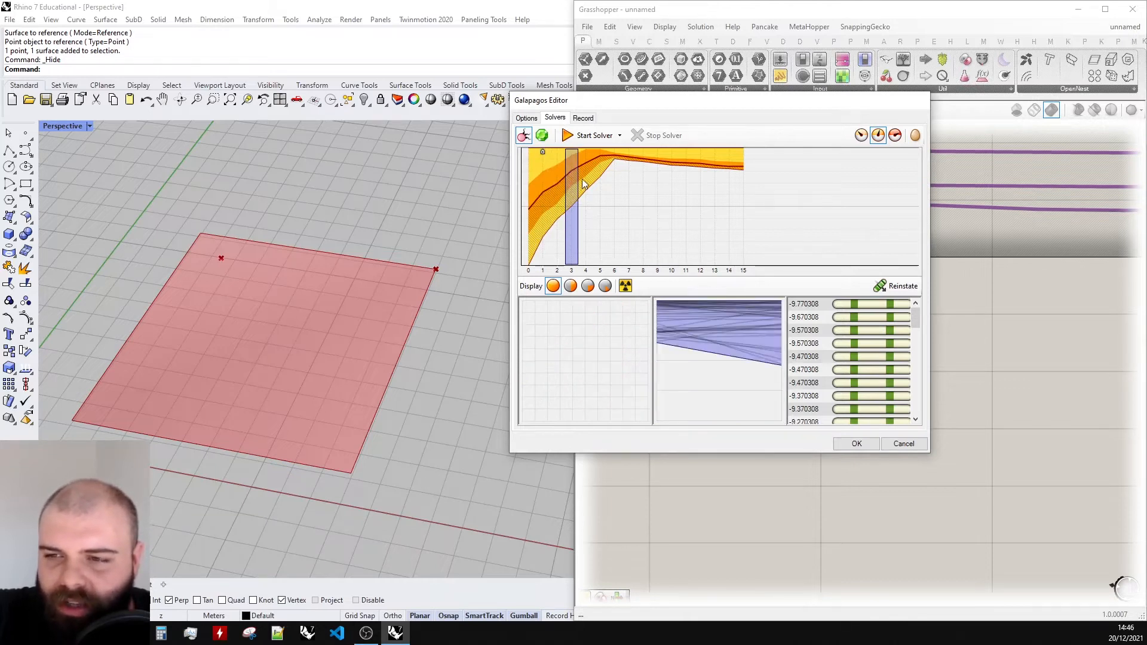
{"action": "left_click", "coordinate": [601, 172]}
{"action": "left_click", "coordinate": [616, 160]}
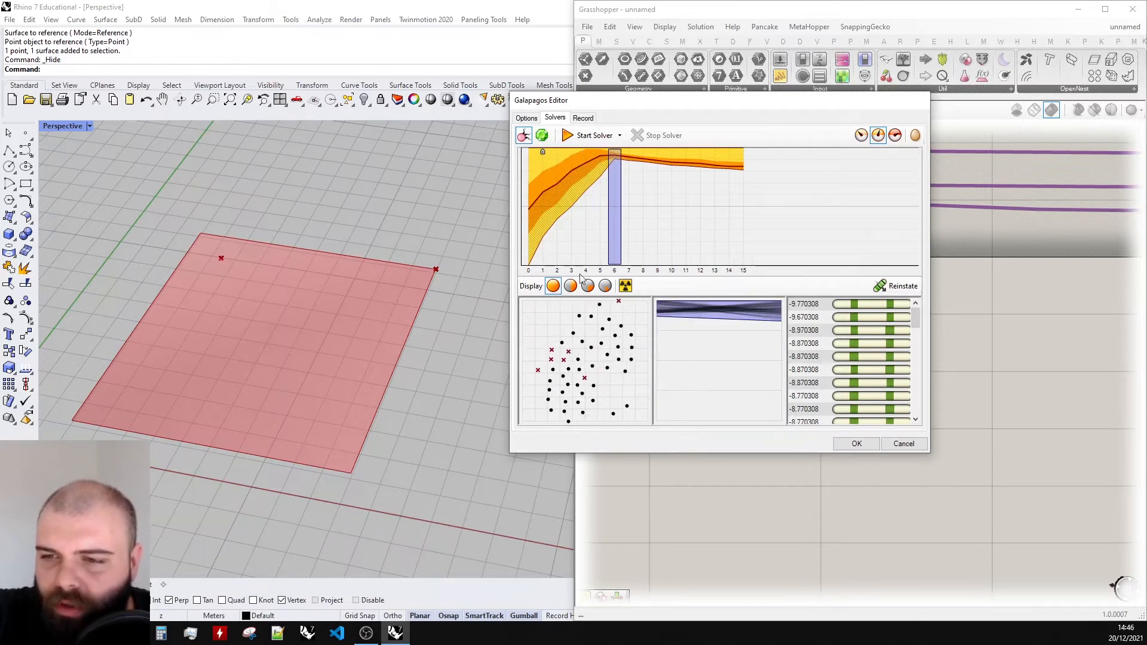
{"action": "left_click", "coordinate": [600, 161]}
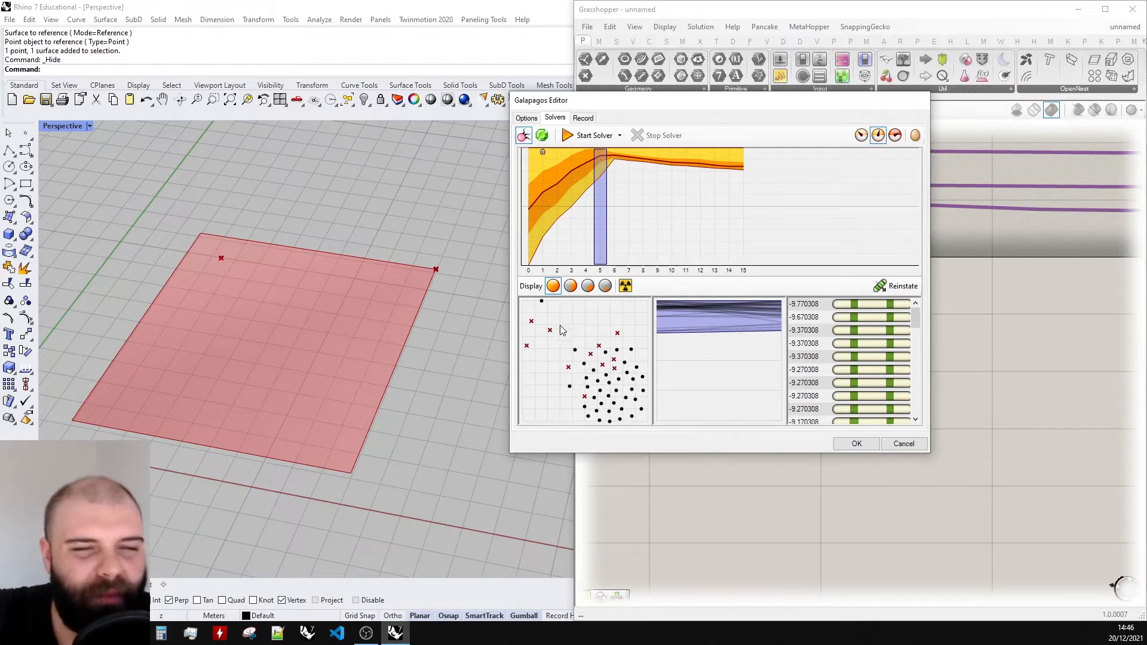
{"action": "left_click", "coordinate": [614, 160]}
{"action": "left_click", "coordinate": [626, 161]}
{"action": "left_click", "coordinate": [642, 160]}
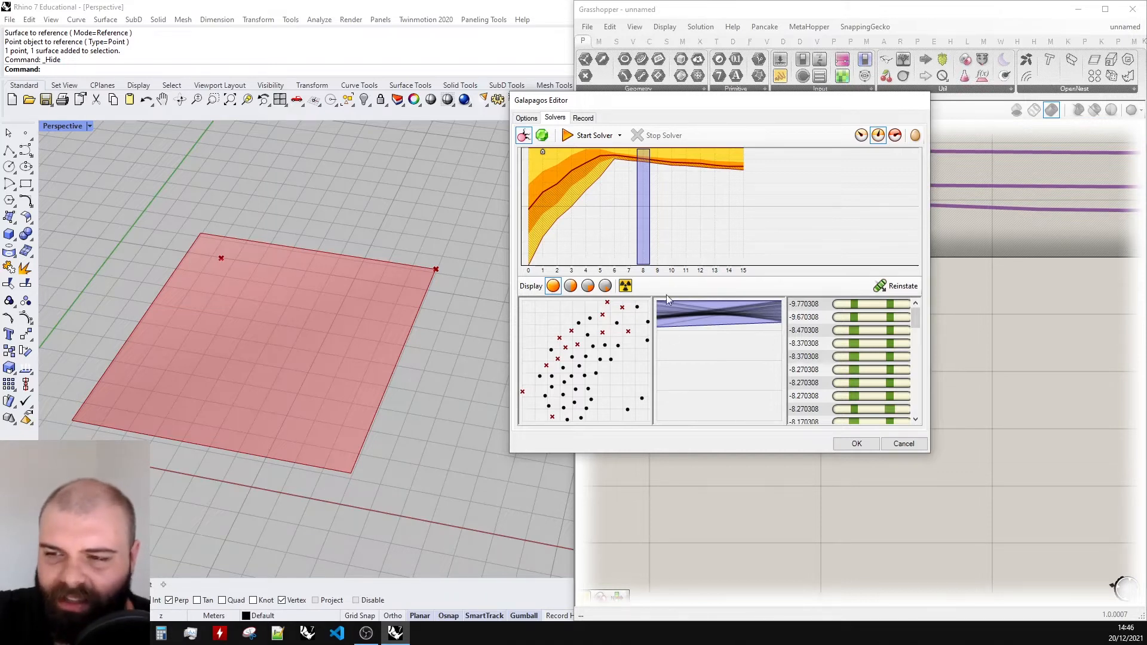
{"action": "left_click", "coordinate": [569, 184]}
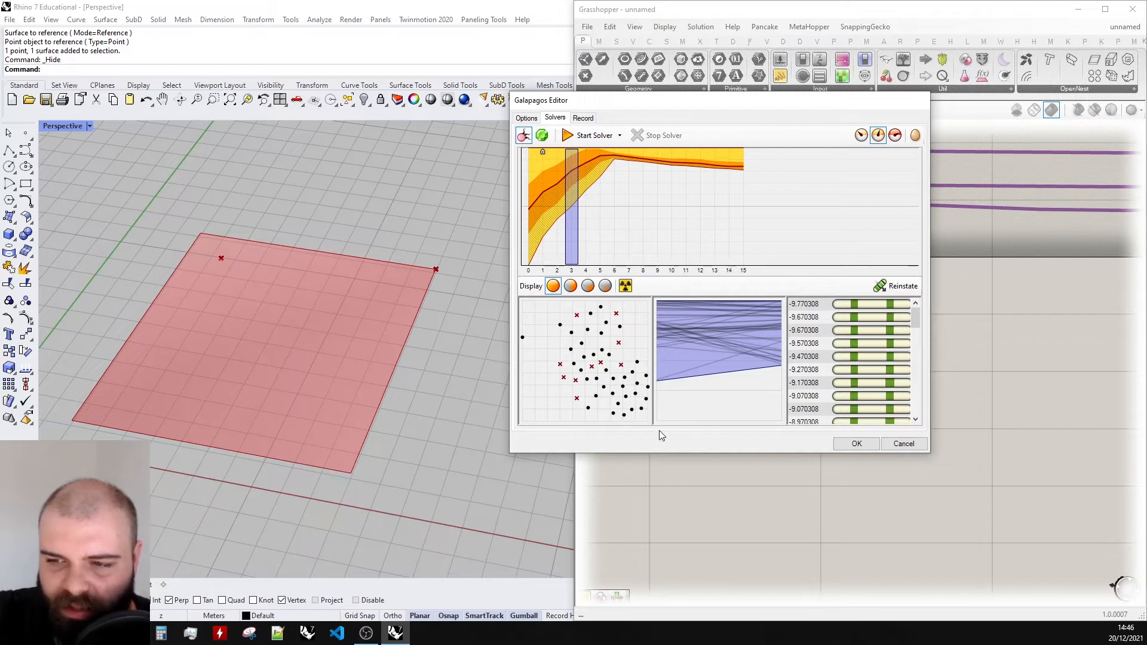
{"action": "left_click_drag", "start_coordinate": [605, 166], "coordinate": [700, 165]}
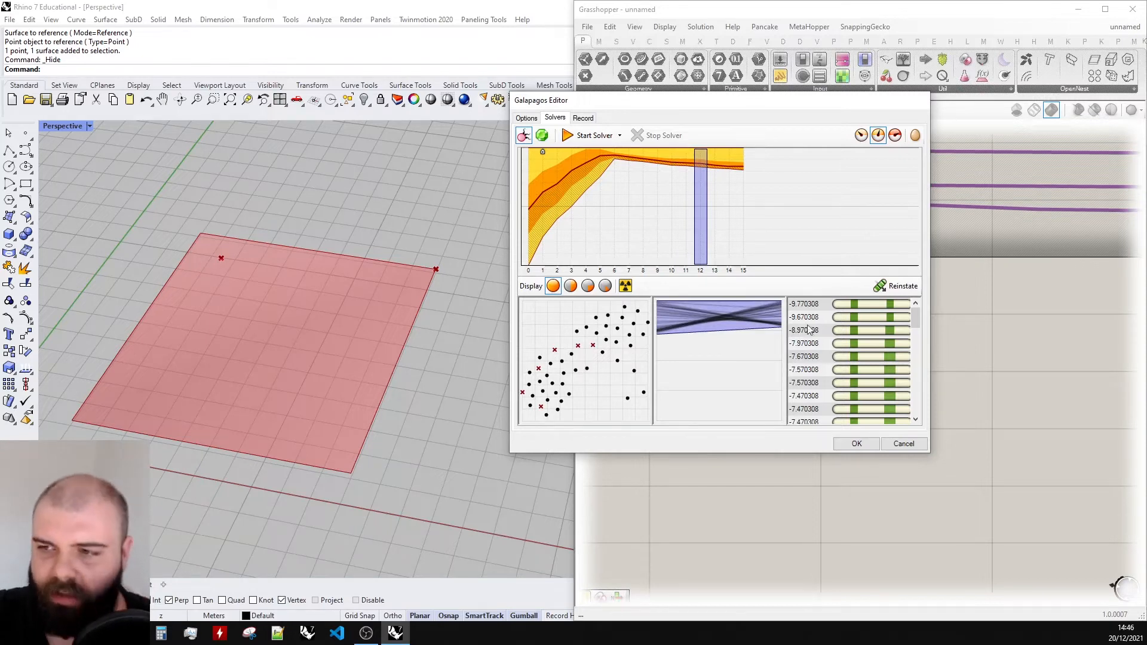
- Move and widen the Galapagos Editor to compare generation 12's top-ranked genome with the definition, and close the editor with its settings accepted
{"action": "left_click_drag", "start_coordinate": [736, 108], "coordinate": [295, 62]}
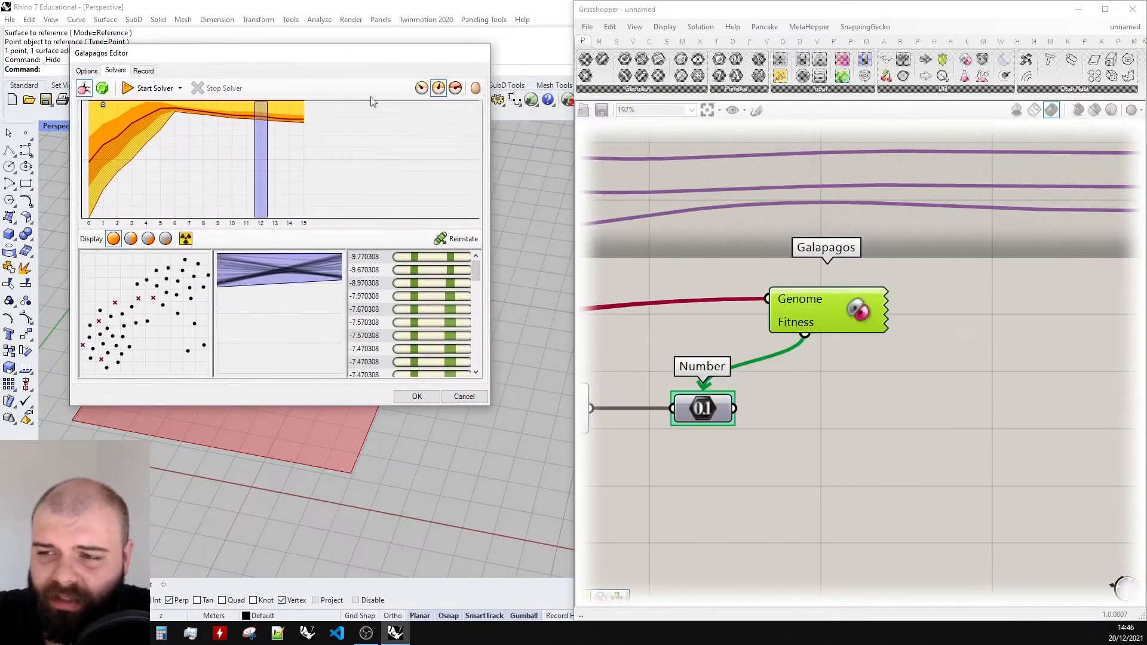
{"action": "scroll", "coordinate": [991, 340], "scroll_direction": "down", "scroll_amount": 5}
{"action": "scroll", "coordinate": [621, 399], "scroll_direction": "up", "scroll_amount": 5}
{"action": "scroll", "coordinate": [621, 399], "scroll_direction": "up", "scroll_amount": 1}
{"action": "left_click_drag", "start_coordinate": [490, 269], "coordinate": [722, 269]}
{"action": "left_click_drag", "start_coordinate": [540, 258], "coordinate": [507, 231]}
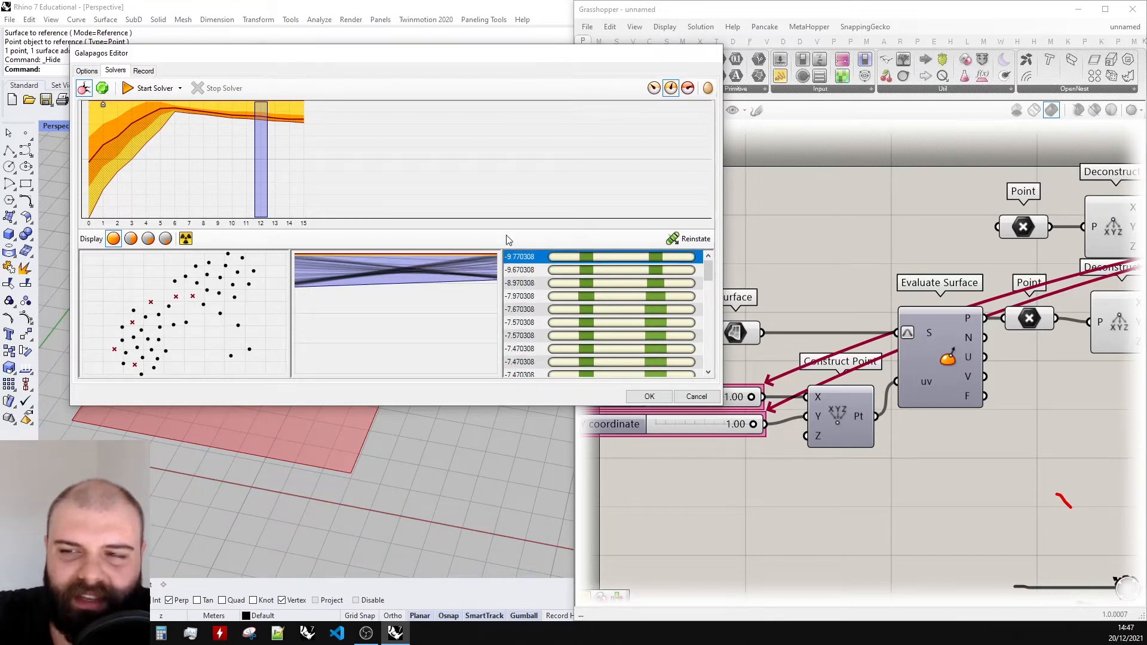
{"action": "scroll", "coordinate": [799, 323], "scroll_direction": "down", "scroll_amount": 6}
{"action": "scroll", "coordinate": [985, 274], "scroll_direction": "up", "scroll_amount": 6}
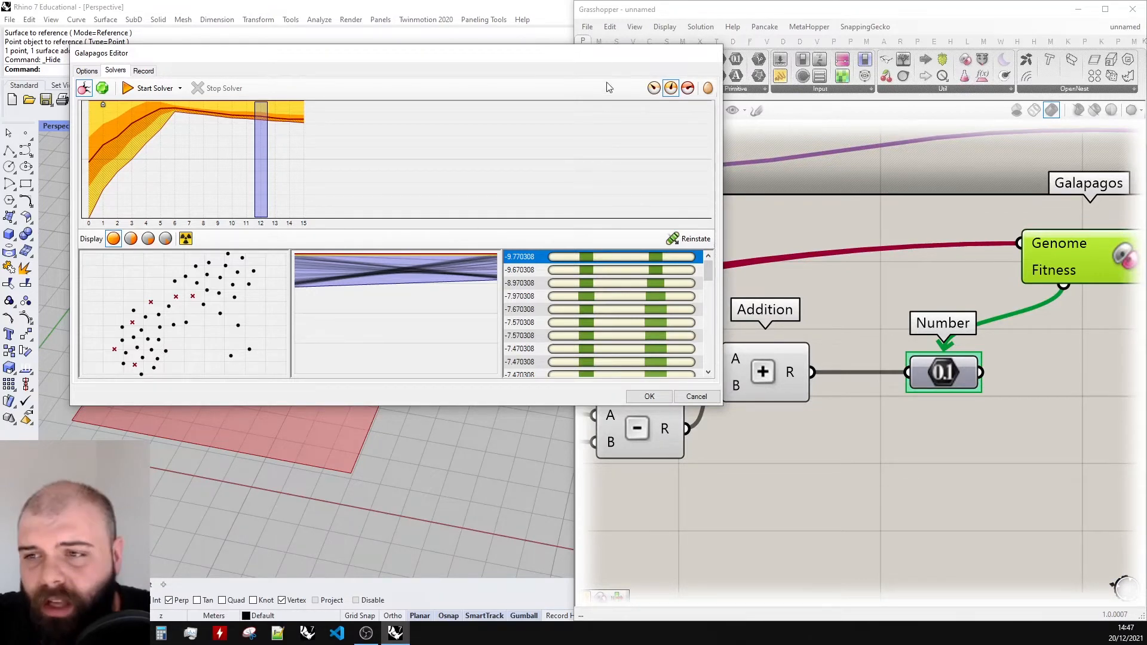
{"action": "left_click_drag", "start_coordinate": [567, 64], "coordinate": [936, 79]}
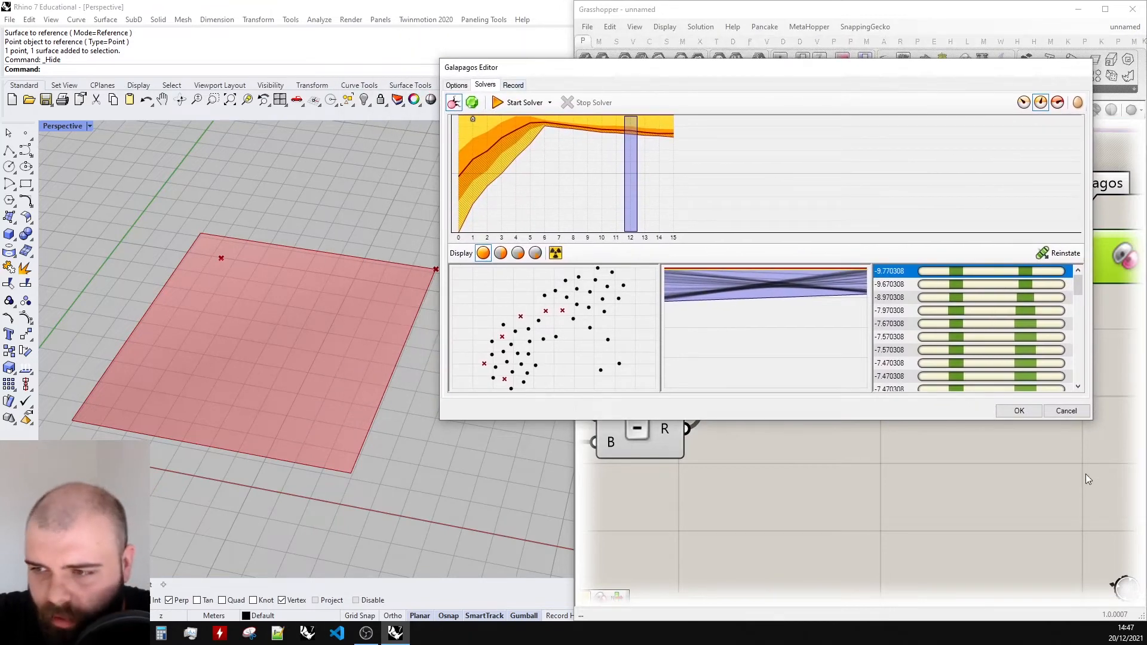
{"action": "left_click", "coordinate": [1020, 411]}
- Set the X coordinate slider to 1.00 and the Y coordinate slider to 0.00 to give the surface point a new start position
{"action": "scroll", "coordinate": [1030, 360], "scroll_direction": "down", "scroll_amount": 5}
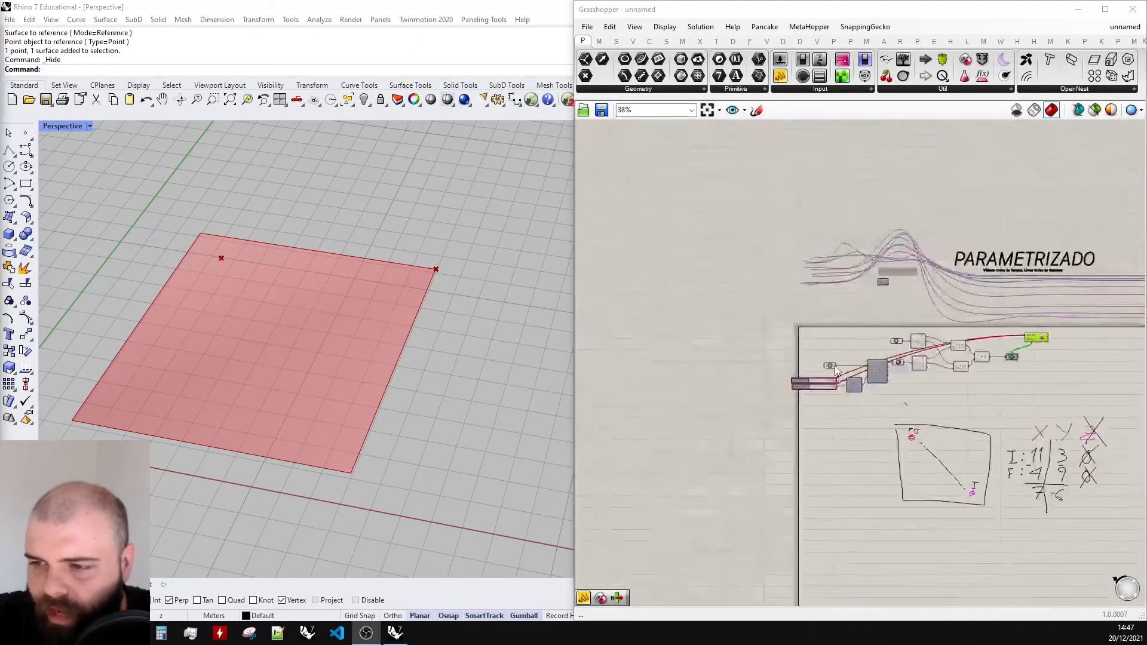
{"action": "scroll", "coordinate": [835, 371], "scroll_direction": "up", "scroll_amount": 8}
{"action": "left_click", "coordinate": [842, 428]}
{"action": "left_click_drag", "start_coordinate": [843, 428], "coordinate": [709, 426]}
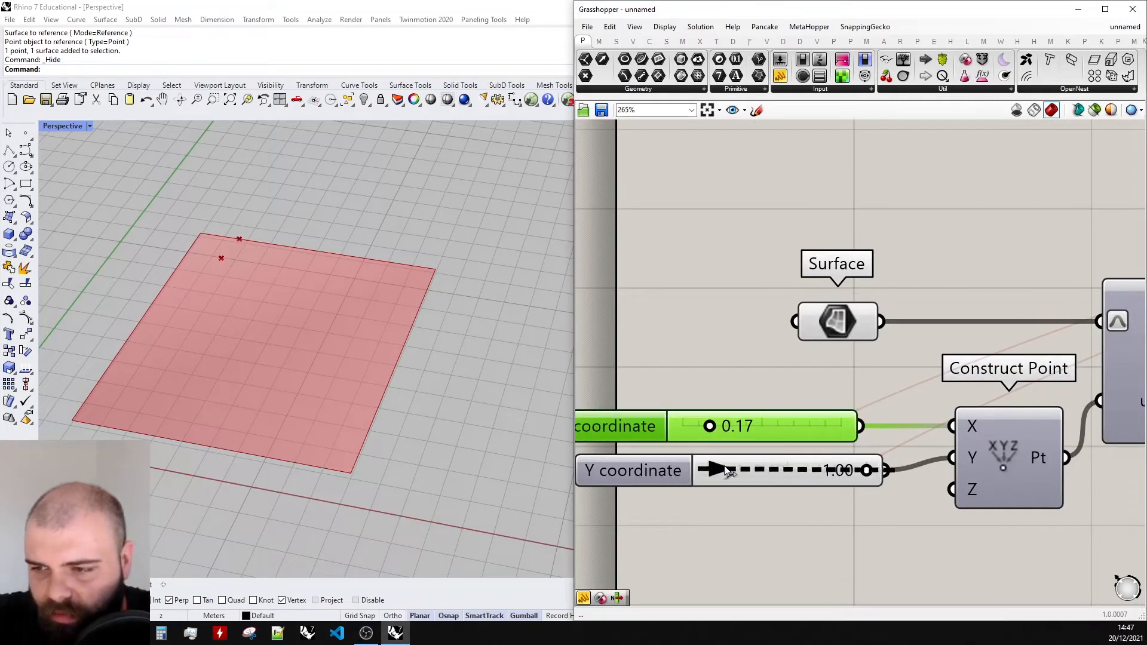
{"action": "left_click_drag", "start_coordinate": [866, 471], "coordinate": [664, 472]}
{"action": "left_click_drag", "start_coordinate": [736, 428], "coordinate": [840, 433]}
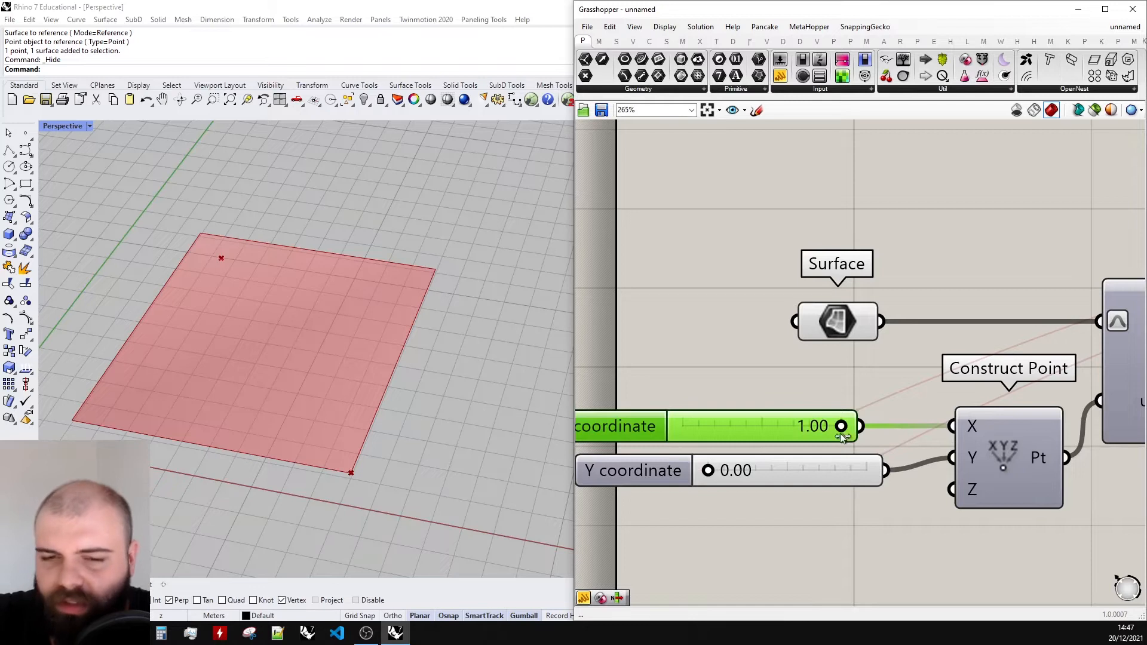
- Reopen the Galapagos Editor and run the solver again, changing its viewport display setting so each trial point is shown
{"action": "scroll", "coordinate": [595, 259], "scroll_direction": "down", "scroll_amount": 4}
{"action": "scroll", "coordinate": [528, 268], "scroll_direction": "up", "scroll_amount": 12}
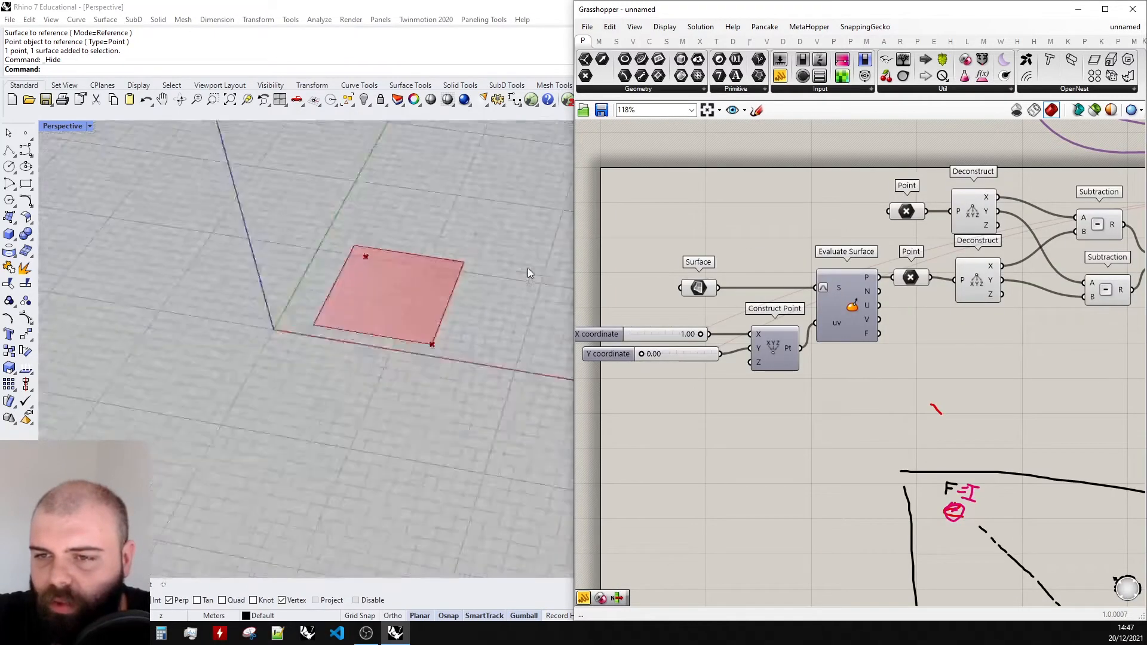
{"action": "scroll", "coordinate": [681, 294], "scroll_direction": "down", "scroll_amount": 6}
{"action": "scroll", "coordinate": [867, 271], "scroll_direction": "up", "scroll_amount": 9}
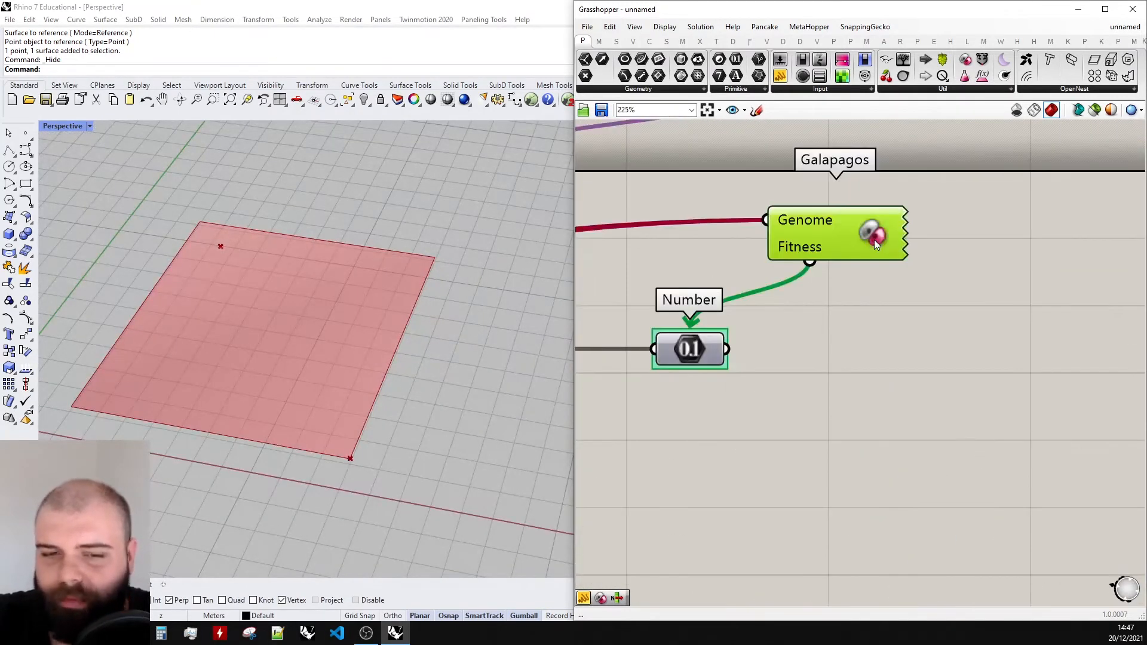
{"action": "double_click", "coordinate": [873, 242]}
{"action": "left_click", "coordinate": [709, 83]}
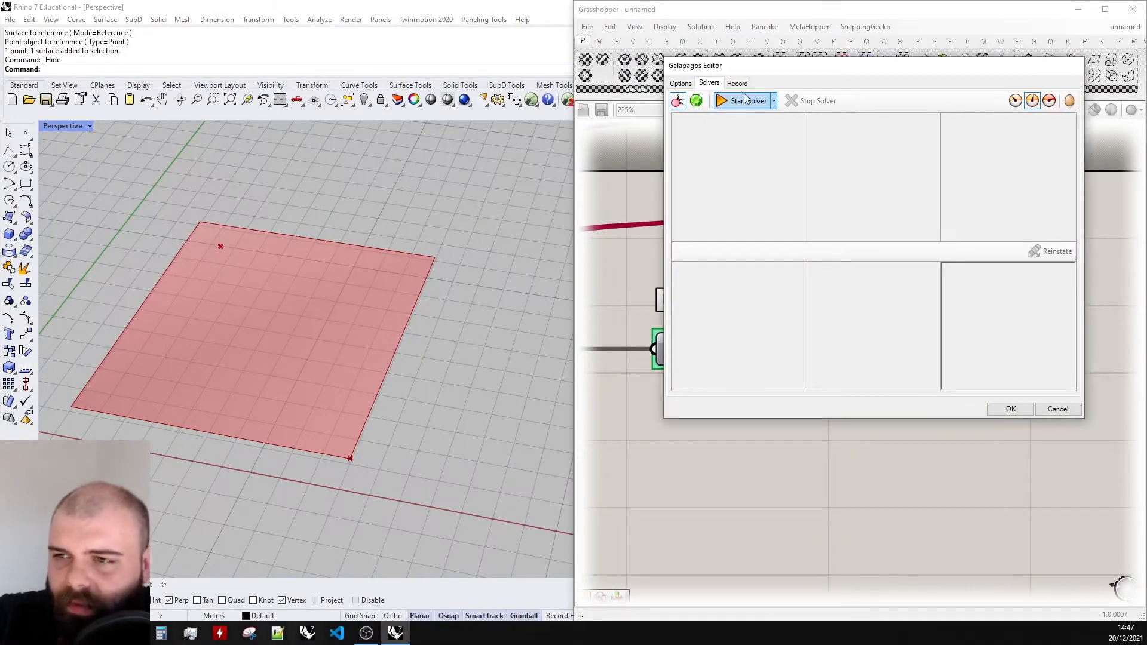
{"action": "left_click", "coordinate": [746, 100]}
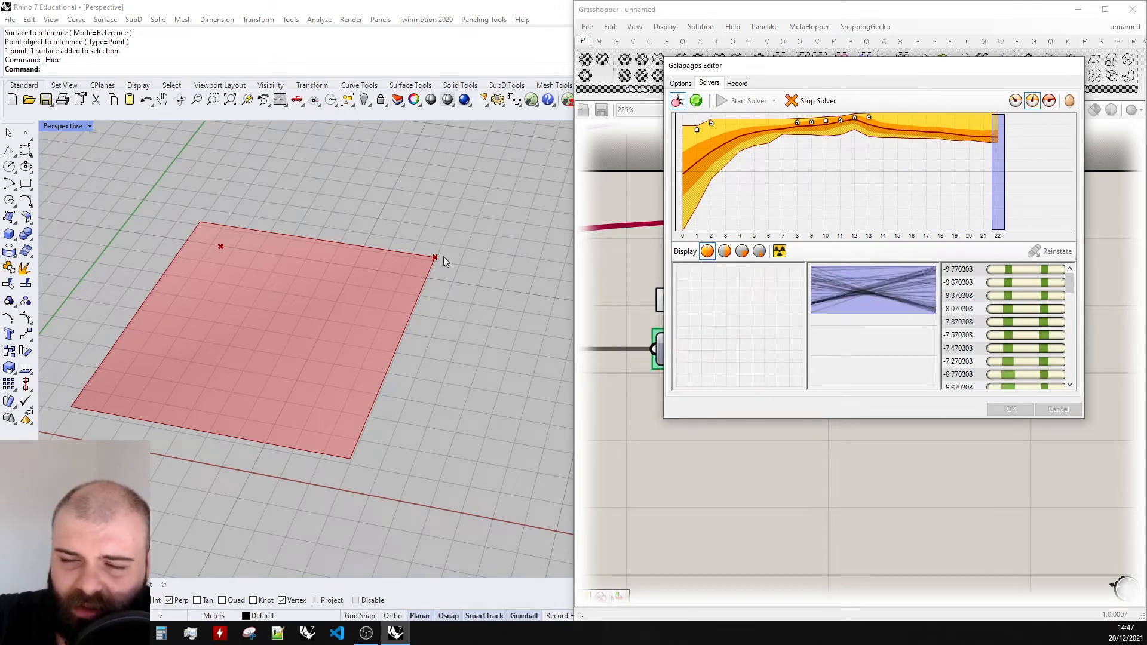
{"action": "left_click", "coordinate": [1016, 101]}
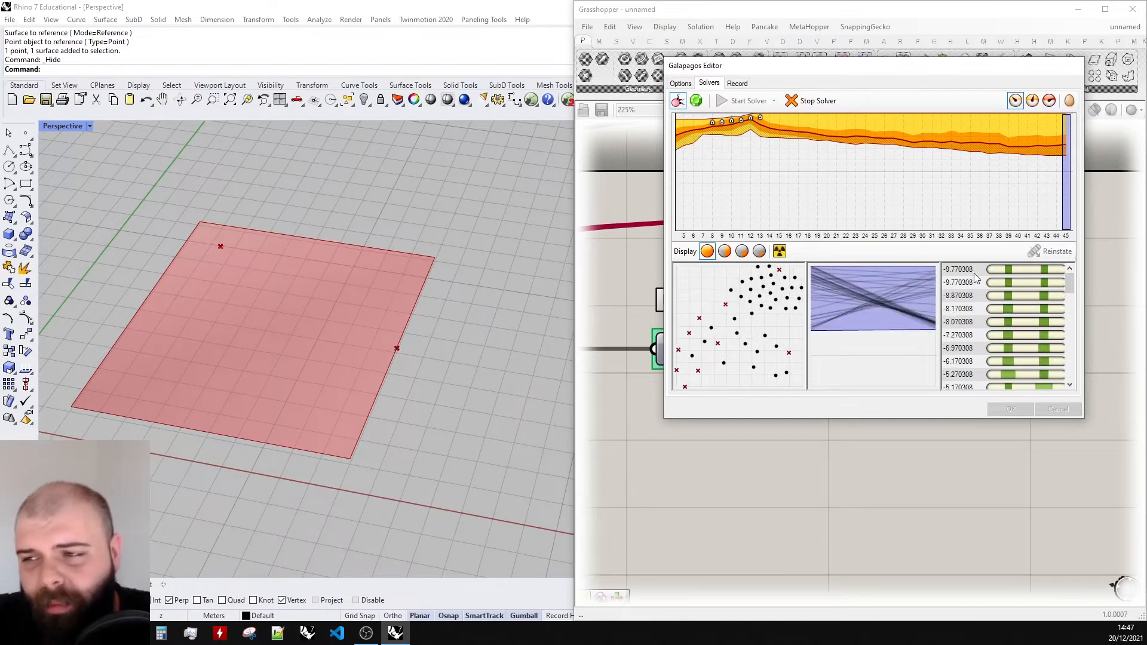
- Stop the solver at generation 46, reinstate its top-ranked genome, and view the resulting surface point in the viewport
{"action": "left_click", "coordinate": [819, 101]}
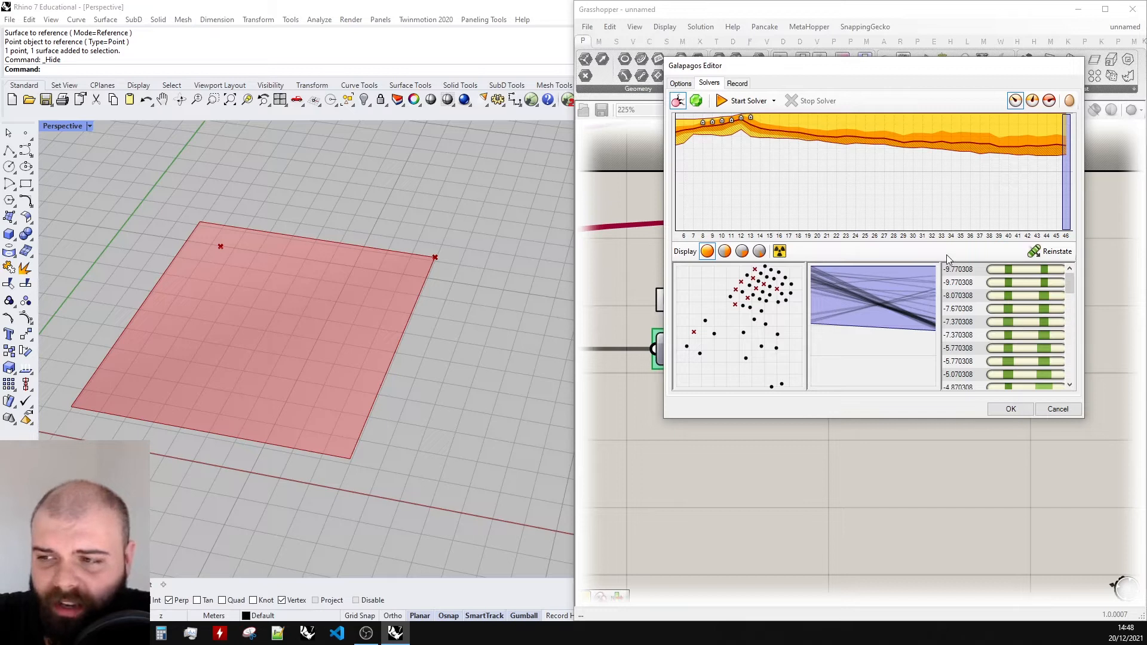
{"action": "left_click", "coordinate": [963, 270]}
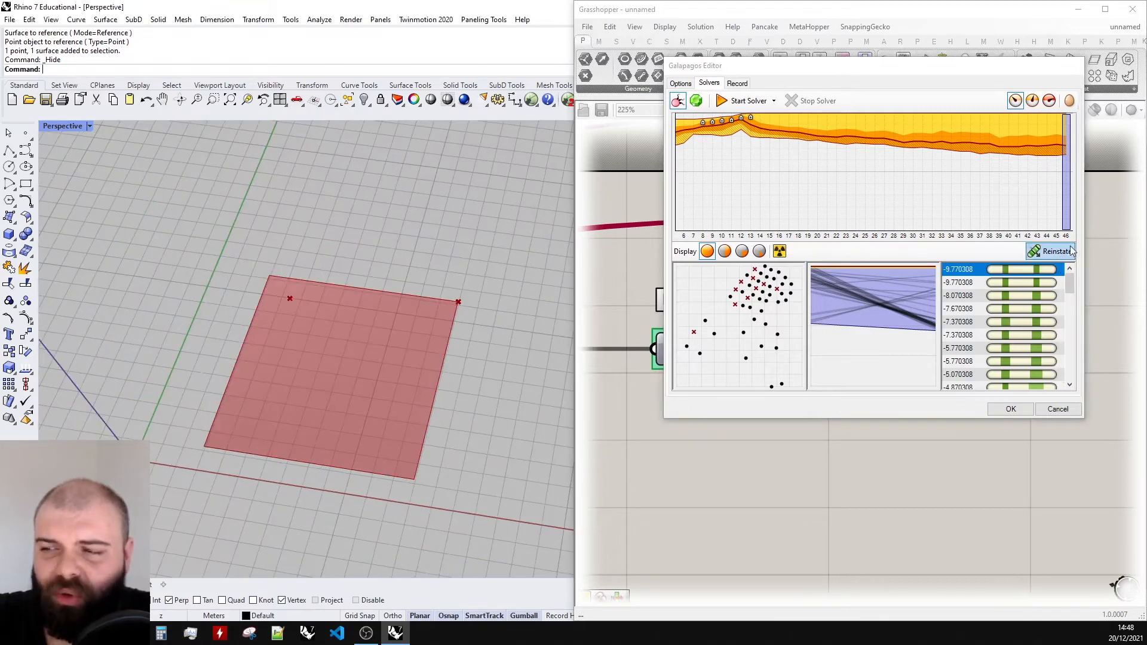
{"action": "left_click", "coordinate": [1057, 251]}
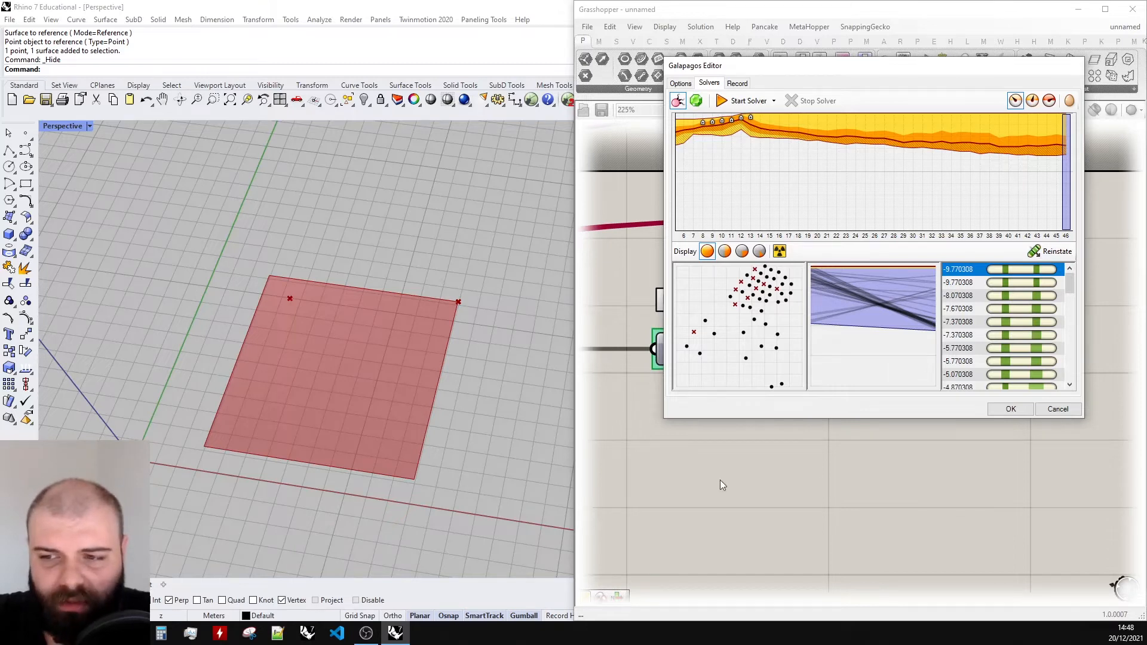
{"action": "scroll", "coordinate": [305, 330], "scroll_direction": "down", "scroll_amount": 2}
{"action": "scroll", "coordinate": [399, 309], "scroll_direction": "up", "scroll_amount": 3}
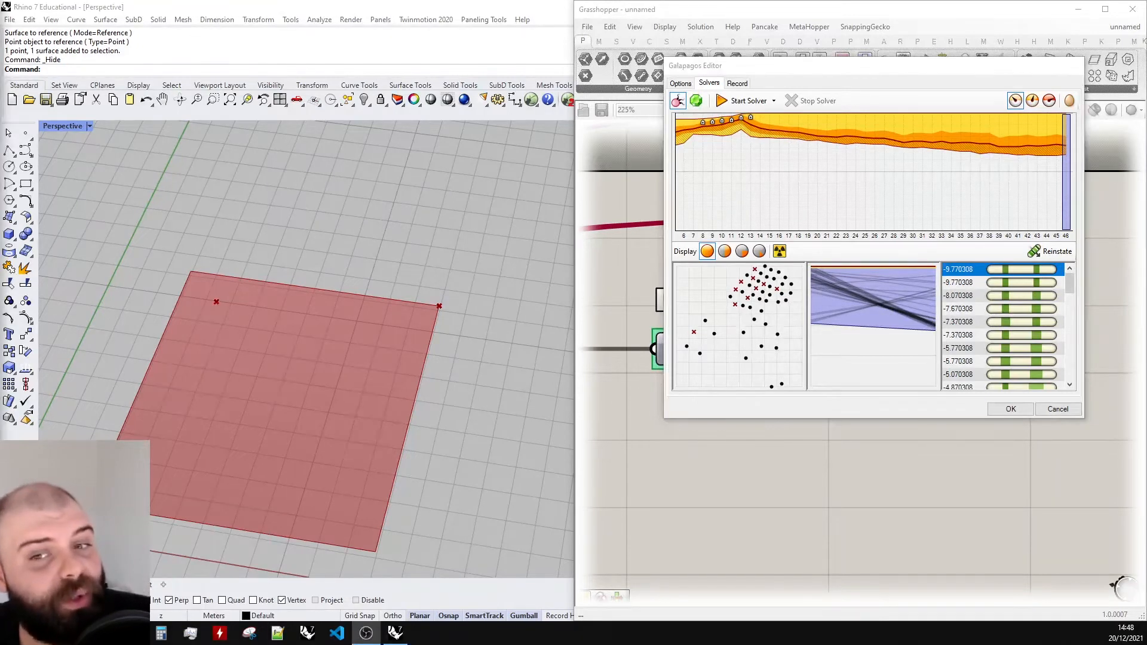
- Move the Galapagos Editor aside to check the fitness connection, and close the editor with its settings accepted
{"action": "left_click_drag", "start_coordinate": [777, 66], "coordinate": [278, 63]}
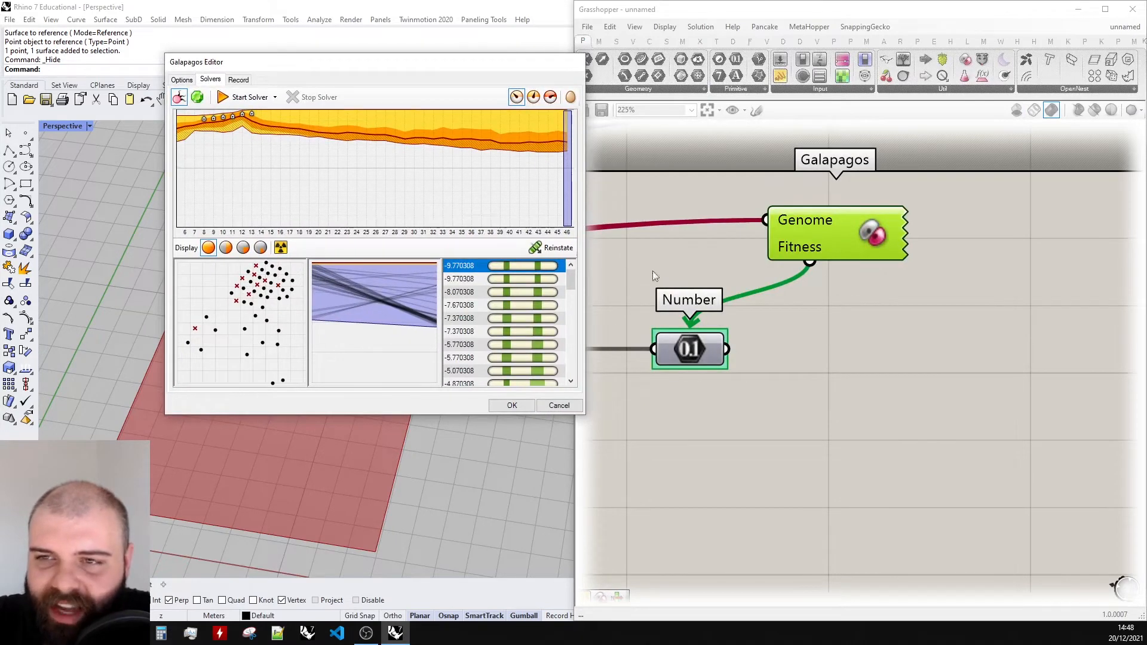
{"action": "left_click_drag", "start_coordinate": [435, 62], "coordinate": [865, 56]}
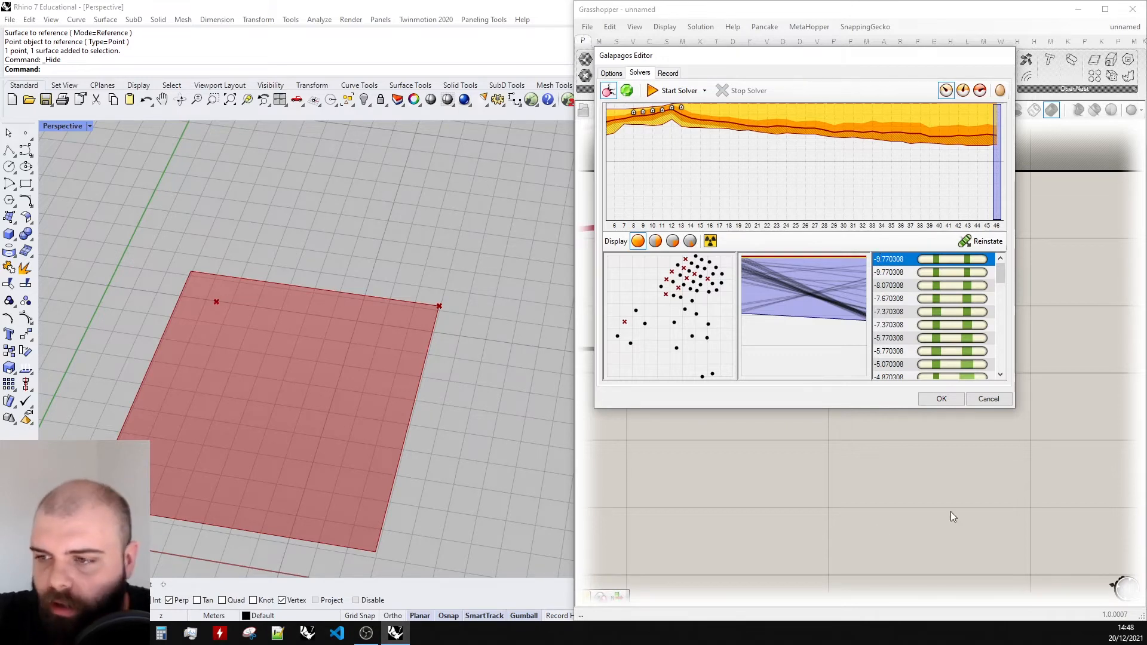
{"action": "left_click", "coordinate": [940, 399]}
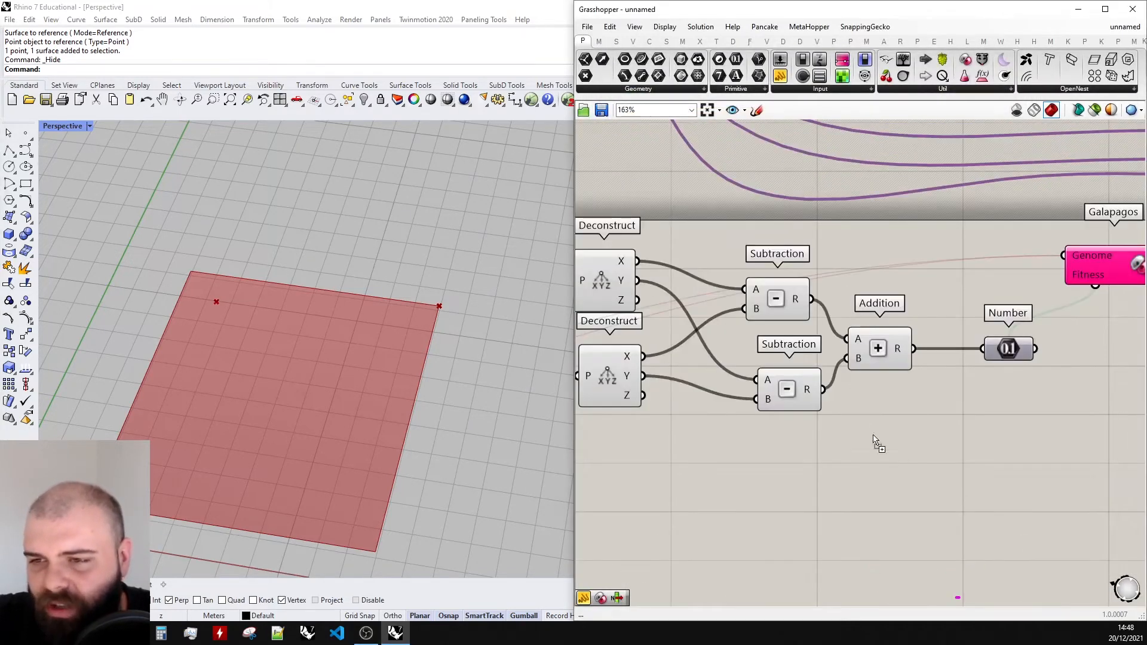
- Place a panel below the Addition component and wire the upper Deconstruct's X output to it
{"action": "left_click_drag", "start_coordinate": [738, 378], "coordinate": [905, 457]}
{"action": "scroll", "coordinate": [841, 405], "scroll_direction": "down", "scroll_amount": 2}
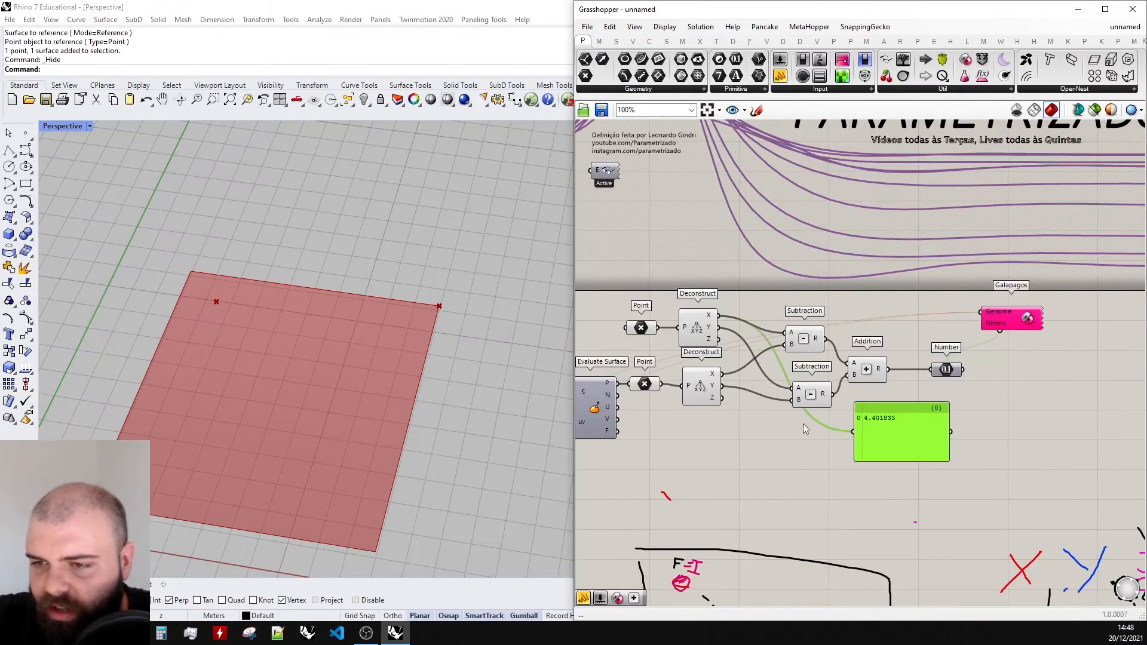
{"action": "scroll", "coordinate": [738, 459], "scroll_direction": "up", "scroll_amount": 2}
{"action": "mouse_move", "coordinate": [683, 336]}
{"action": "left_mouse_down"}
{"action": "mouse_move", "coordinate": [764, 383]}
{"action": "mouse_move", "coordinate": [683, 350]}
{"action": "left_mouse_up"}
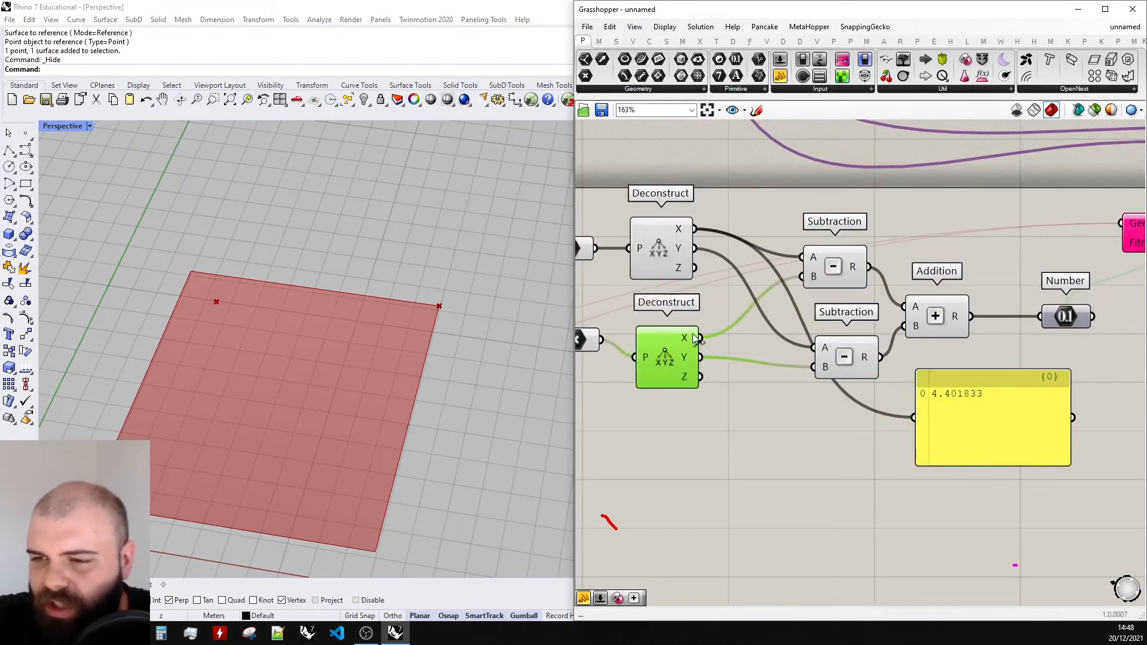
- Wire the panel alternately to the two Deconstruct X outputs to compare the target's and the surface point's X values
{"action": "left_click_drag", "start_coordinate": [922, 429], "coordinate": [778, 446]}
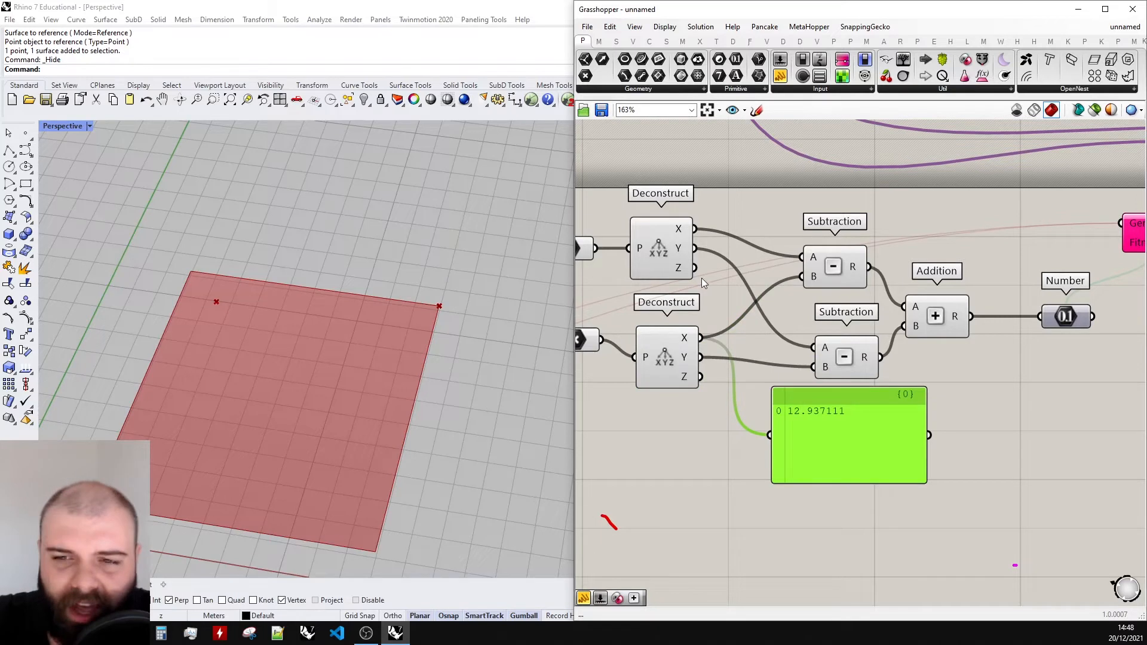
{"action": "left_click_drag", "start_coordinate": [694, 229], "coordinate": [770, 435]}
{"action": "left_click_drag", "start_coordinate": [700, 337], "coordinate": [769, 435]}
{"action": "left_click_drag", "start_coordinate": [694, 229], "coordinate": [770, 435]}
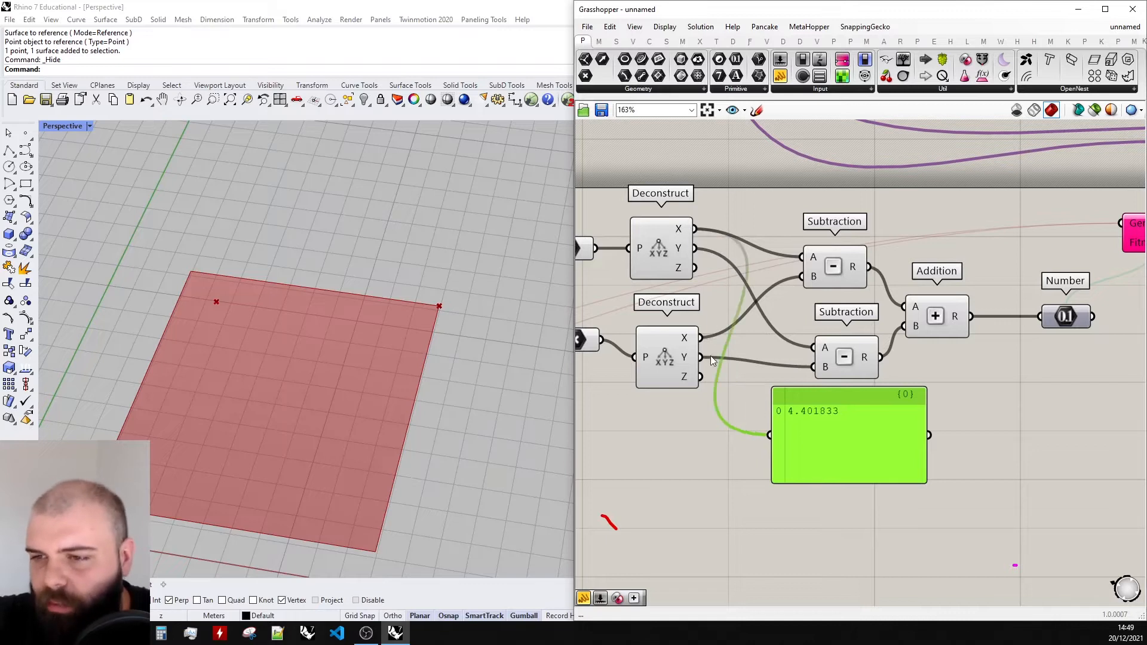
{"action": "key", "text": "ctrl+z"}
{"action": "left_click_drag", "start_coordinate": [799, 412], "coordinate": [829, 422]}
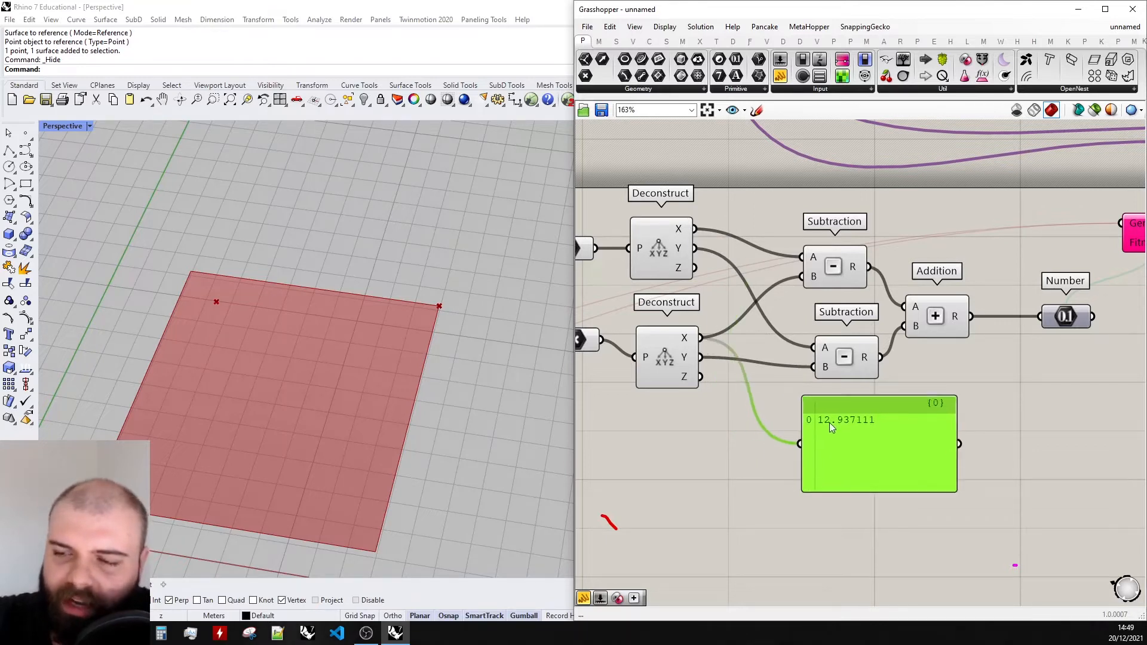
- Connect the upper Subtraction's result to the panel and read the sign of the X difference
{"action": "scroll", "coordinate": [736, 260], "scroll_direction": "down", "scroll_amount": 2}
{"action": "left_click_drag", "start_coordinate": [818, 286], "coordinate": [770, 412]}
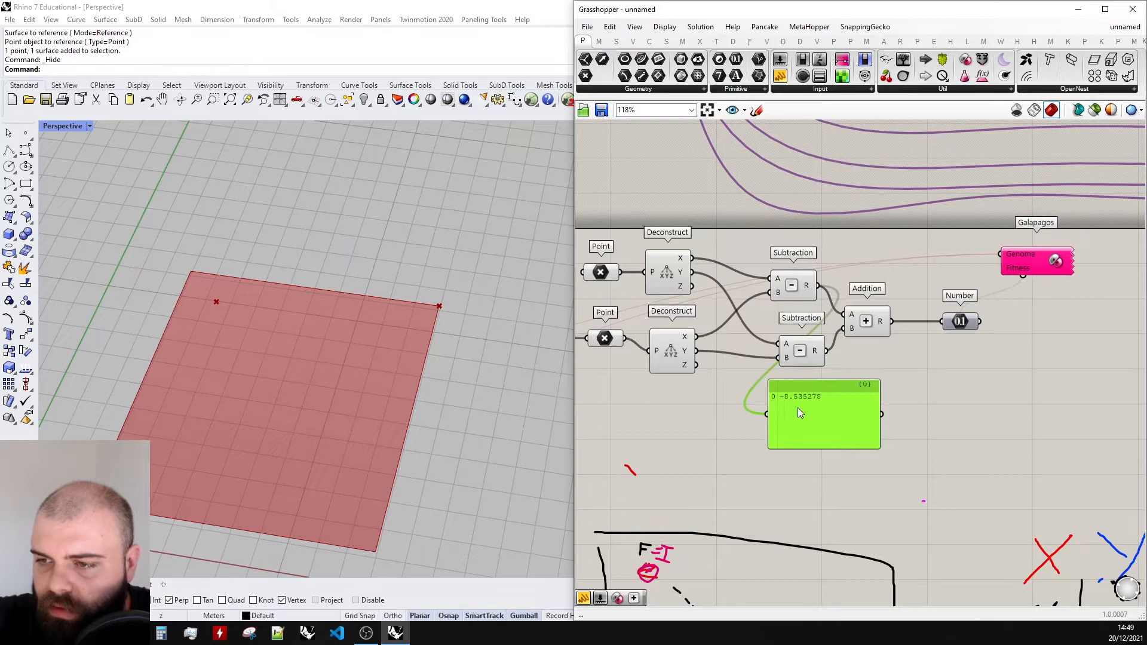
{"action": "scroll", "coordinate": [879, 380], "scroll_direction": "up", "scroll_amount": 2}
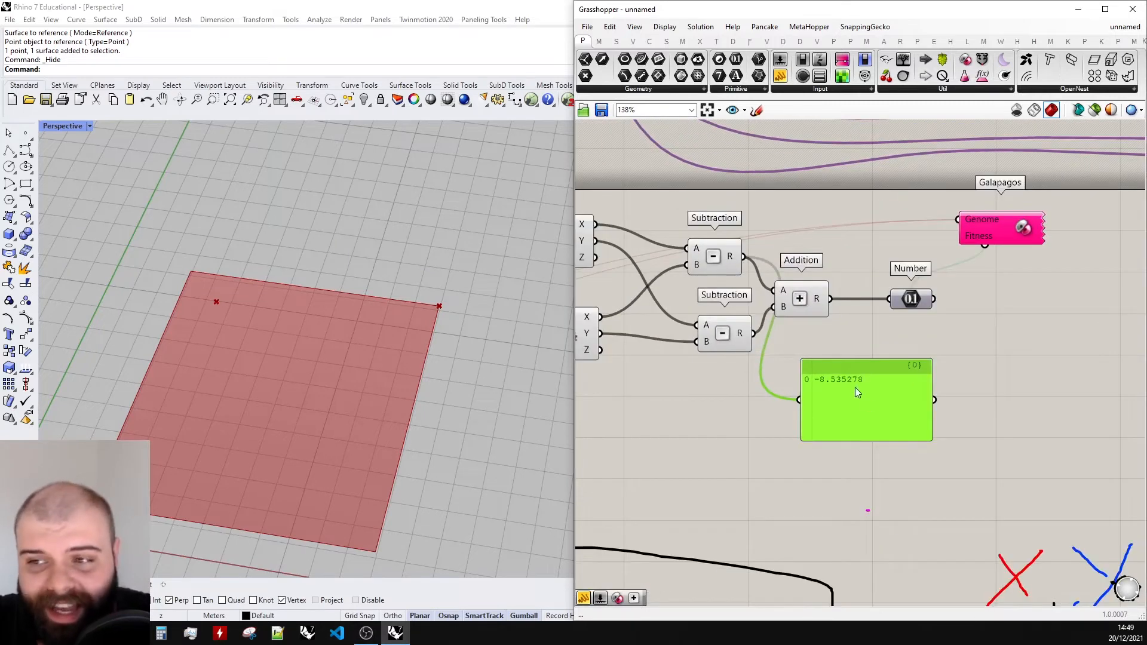
{"action": "scroll", "coordinate": [822, 362], "scroll_direction": "down", "scroll_amount": 2}
{"action": "scroll", "coordinate": [831, 368], "scroll_direction": "up", "scroll_amount": 3}
- Rearrange the Subtraction, Addition and Number components to make room between the subtractions and the addition
{"action": "left_click_drag", "start_coordinate": [828, 453], "coordinate": [717, 240]}
{"action": "left_click_drag", "start_coordinate": [775, 275], "coordinate": [703, 269]}
{"action": "left_click", "coordinate": [751, 311]}
{"action": "left_click_drag", "start_coordinate": [774, 307], "coordinate": [871, 313]}
{"action": "left_click_drag", "start_coordinate": [700, 255], "coordinate": [722, 261]}
- Add an Absolute component after the upper Subtraction, feed it the X difference, and show its output in the panel
{"action": "double_click", "coordinate": [756, 223]}
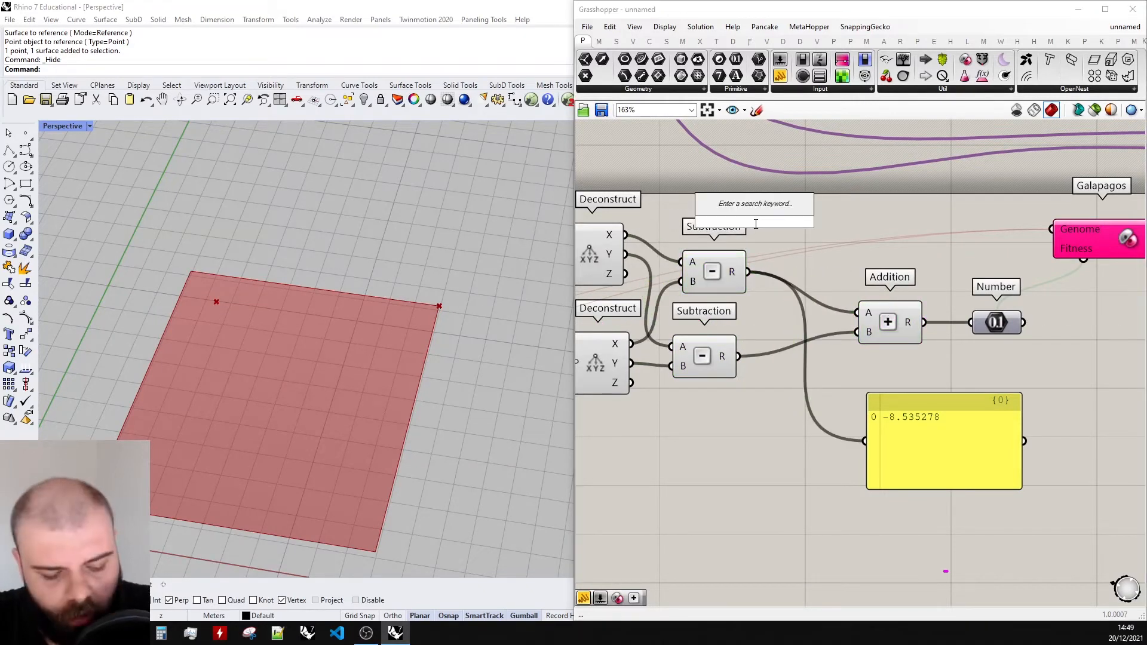
{"action": "type", "text": "absolu"}
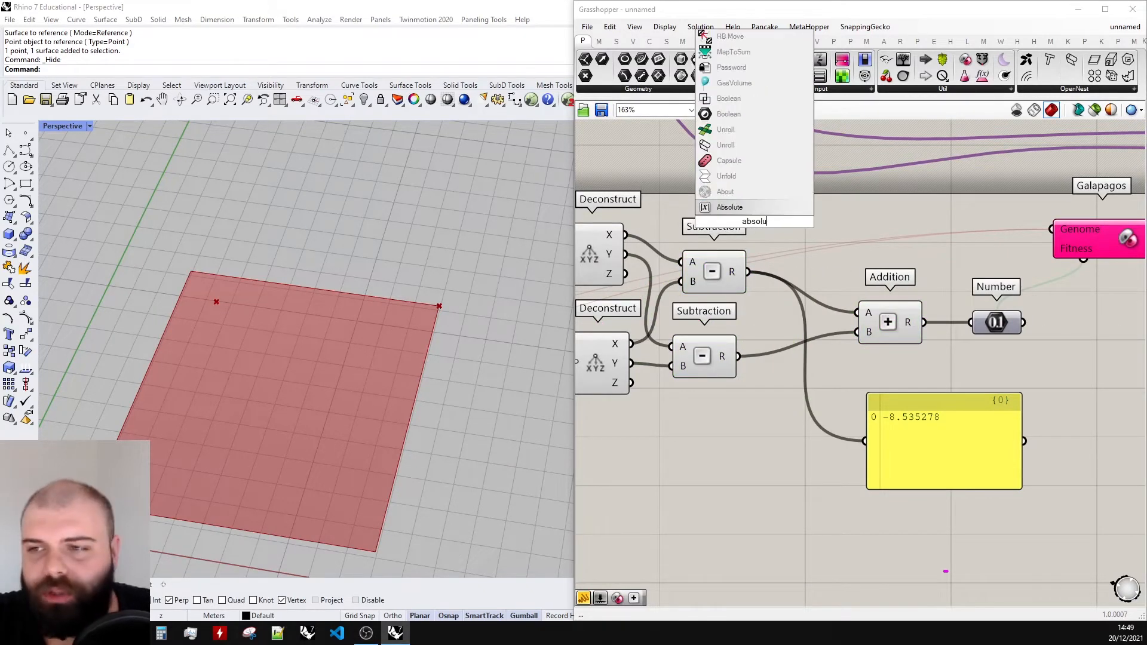
{"action": "key", "text": "Return"}
{"action": "left_click_drag", "start_coordinate": [784, 238], "coordinate": [820, 282]}
{"action": "left_click", "coordinate": [756, 224]}
{"action": "left_click_drag", "start_coordinate": [749, 271], "coordinate": [866, 441]}
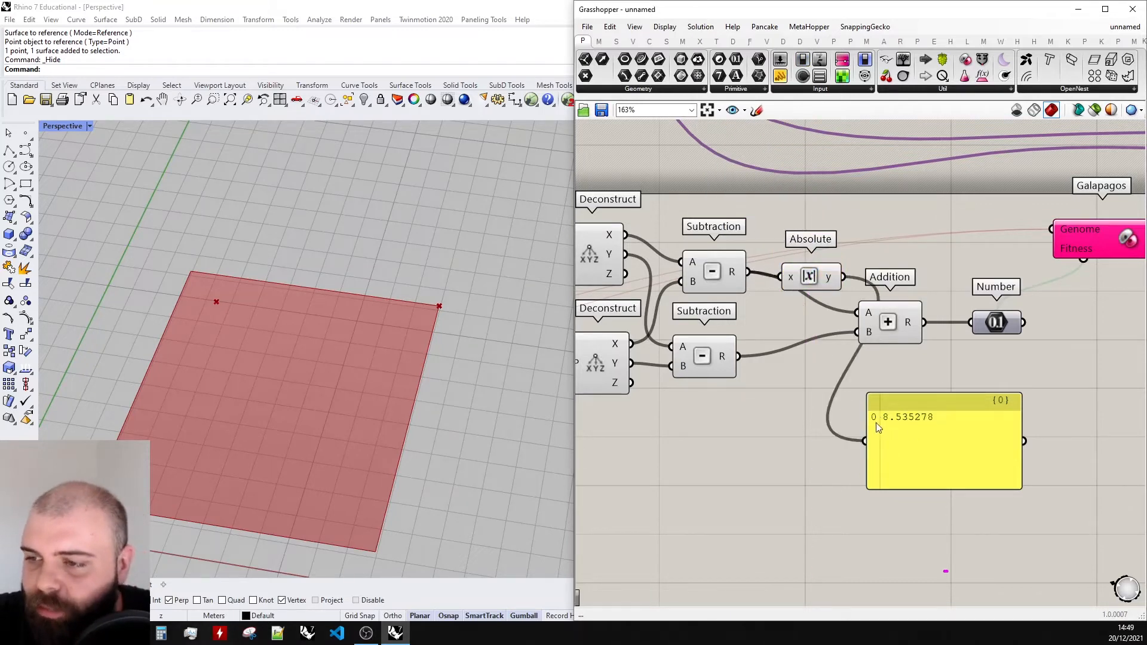
- Duplicate the Absolute component for the lower Subtraction and route both absolute values into the Addition's A and B inputs
{"action": "left_click", "coordinate": [810, 277]}
{"action": "scroll", "coordinate": [755, 276], "scroll_direction": "up", "scroll_amount": 3}
{"action": "left_click_drag", "start_coordinate": [770, 296], "coordinate": [736, 396], "text": "alt"}
{"action": "scroll", "coordinate": [737, 396], "scroll_direction": "down", "scroll_amount": 2}
{"action": "left_click", "coordinate": [975, 404]}
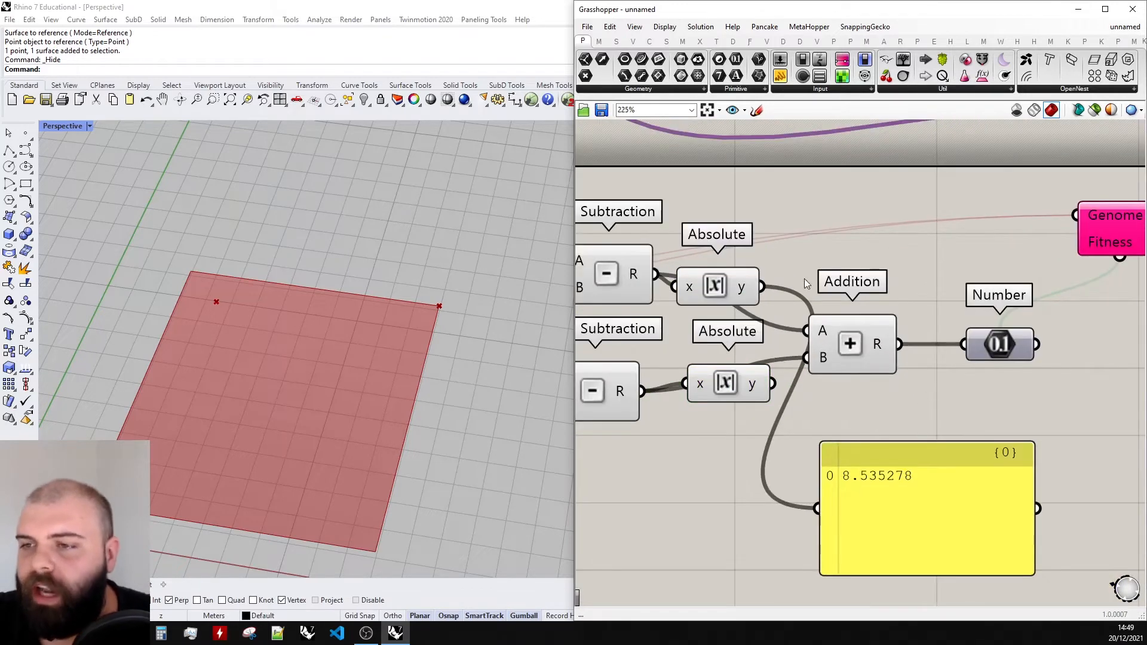
- Wire the Addition's result to the panel to read the summed absolute differences, and delete the panel
{"action": "right_click_drag", "start_coordinate": [926, 494], "coordinate": [824, 440]}
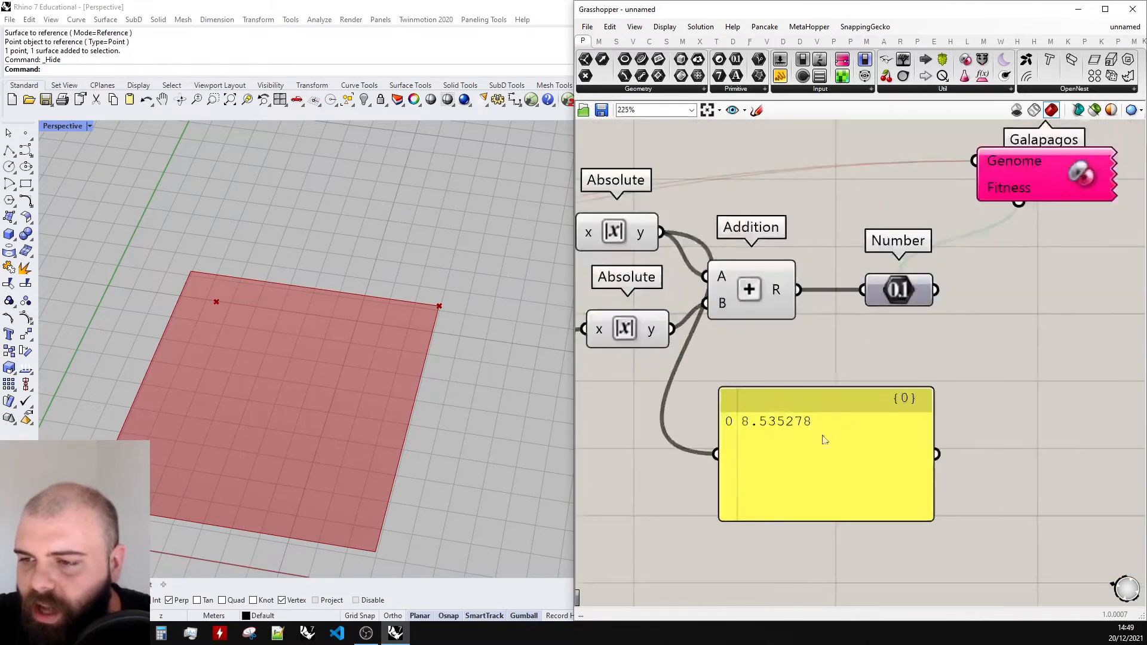
{"action": "left_click_drag", "start_coordinate": [825, 440], "coordinate": [950, 414]}
{"action": "left_click_drag", "start_coordinate": [800, 292], "coordinate": [856, 429]}
{"action": "scroll", "coordinate": [776, 398], "scroll_direction": "down", "scroll_amount": 2}
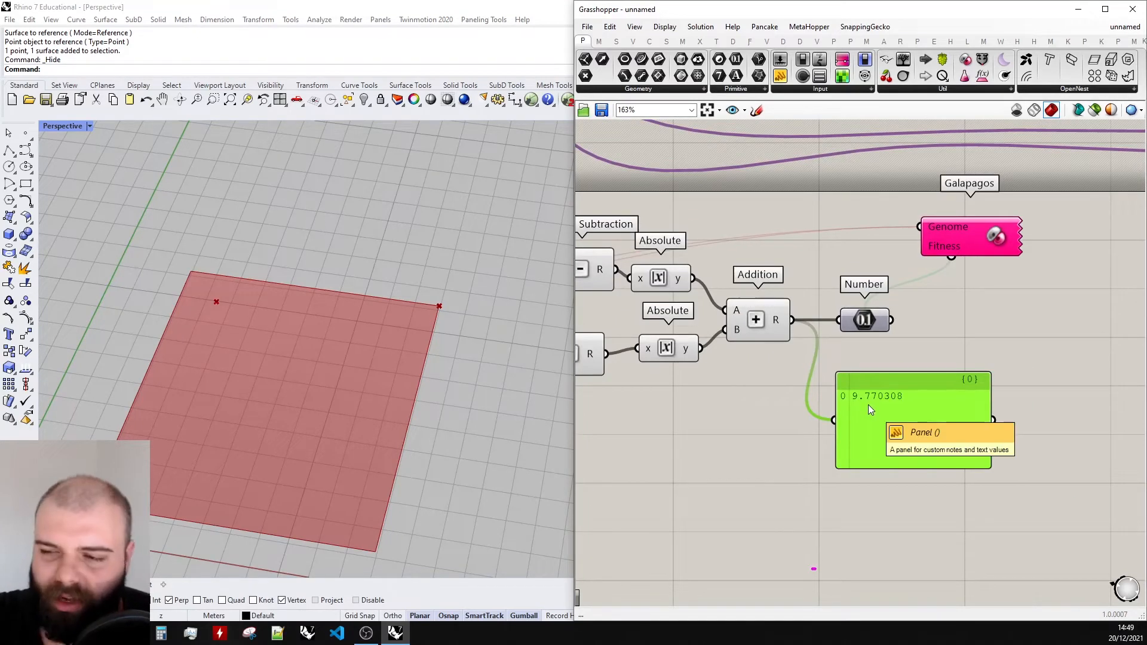
{"action": "scroll", "coordinate": [865, 402], "scroll_direction": "up", "scroll_amount": 3}
{"action": "scroll", "coordinate": [809, 364], "scroll_direction": "down", "scroll_amount": 3}
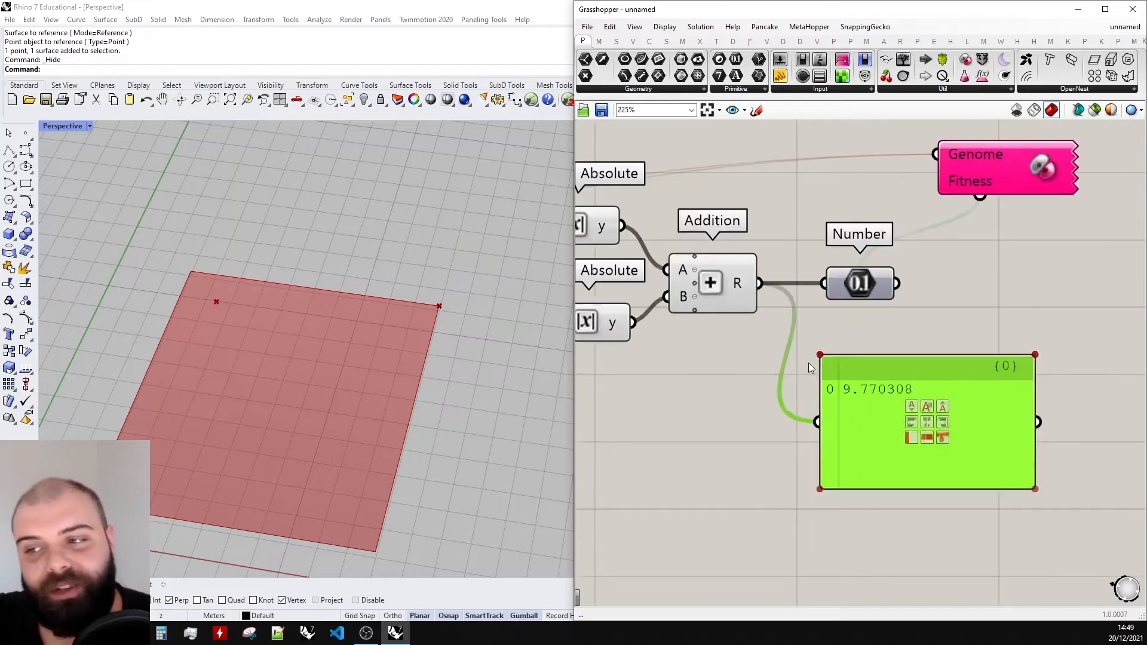
{"action": "scroll", "coordinate": [807, 364], "scroll_direction": "up", "scroll_amount": 2}
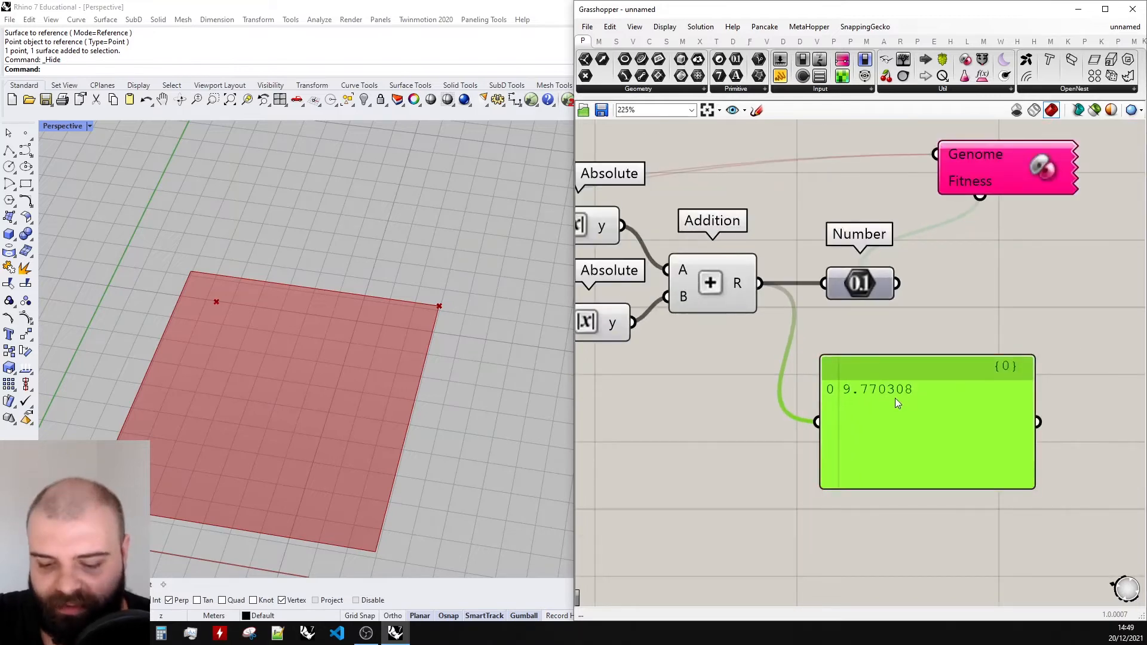
{"action": "key", "text": "Delete"}
{"action": "scroll", "coordinate": [870, 371], "scroll_direction": "down", "scroll_amount": 3}
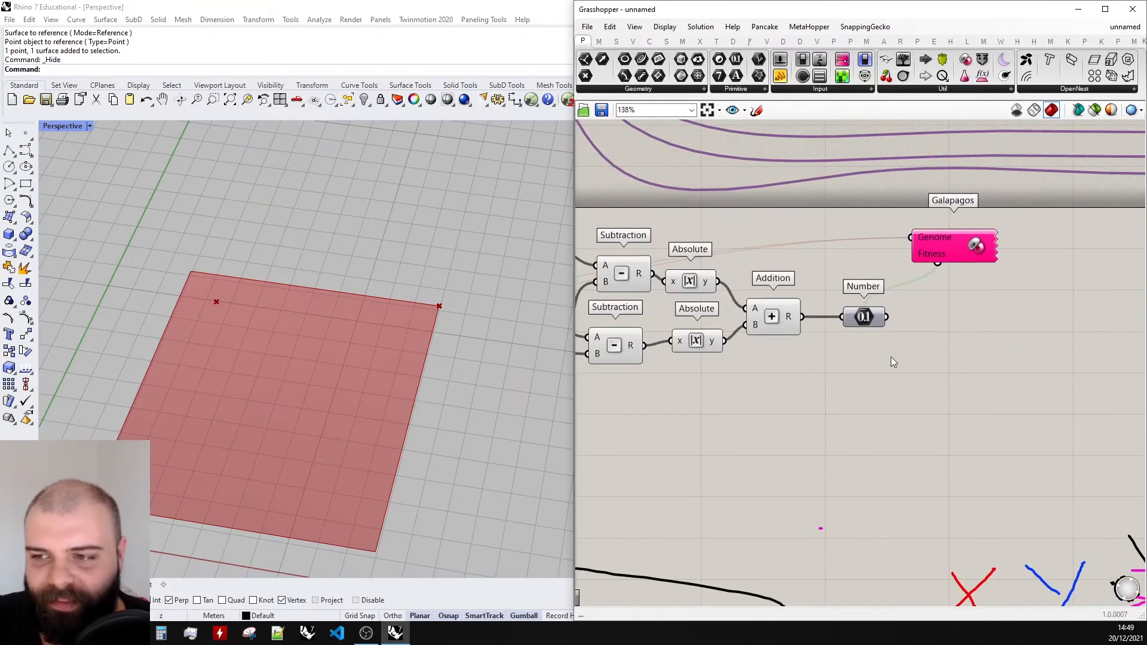
- Set the X coordinate slider to 0.91 and lower the Y coordinate slider to give the surface point a new start position
{"action": "scroll", "coordinate": [1022, 293], "scroll_direction": "down", "scroll_amount": 5}
{"action": "scroll", "coordinate": [693, 360], "scroll_direction": "up", "scroll_amount": 6}
{"action": "left_click_drag", "start_coordinate": [688, 357], "coordinate": [585, 393]}
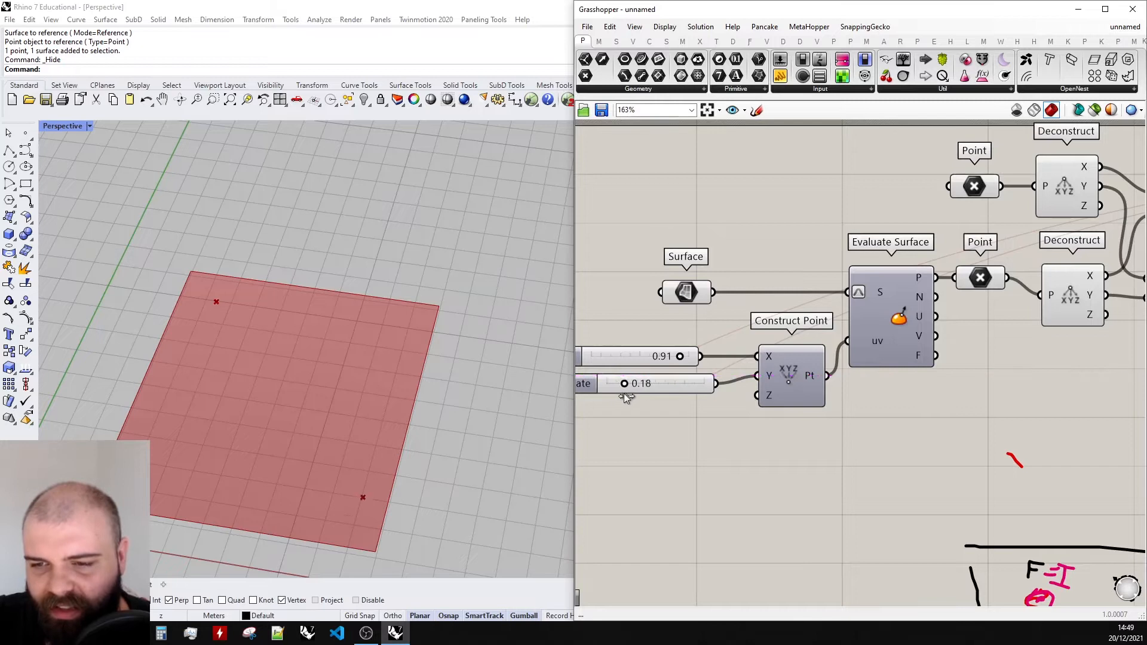
{"action": "scroll", "coordinate": [636, 400], "scroll_direction": "down", "scroll_amount": 7}
{"action": "scroll", "coordinate": [852, 376], "scroll_direction": "up", "scroll_amount": 7}
- Reopen the Galapagos Editor, run the solver on the absolute-difference fitness, and stop it at generation 38
{"action": "double_click", "coordinate": [888, 304]}
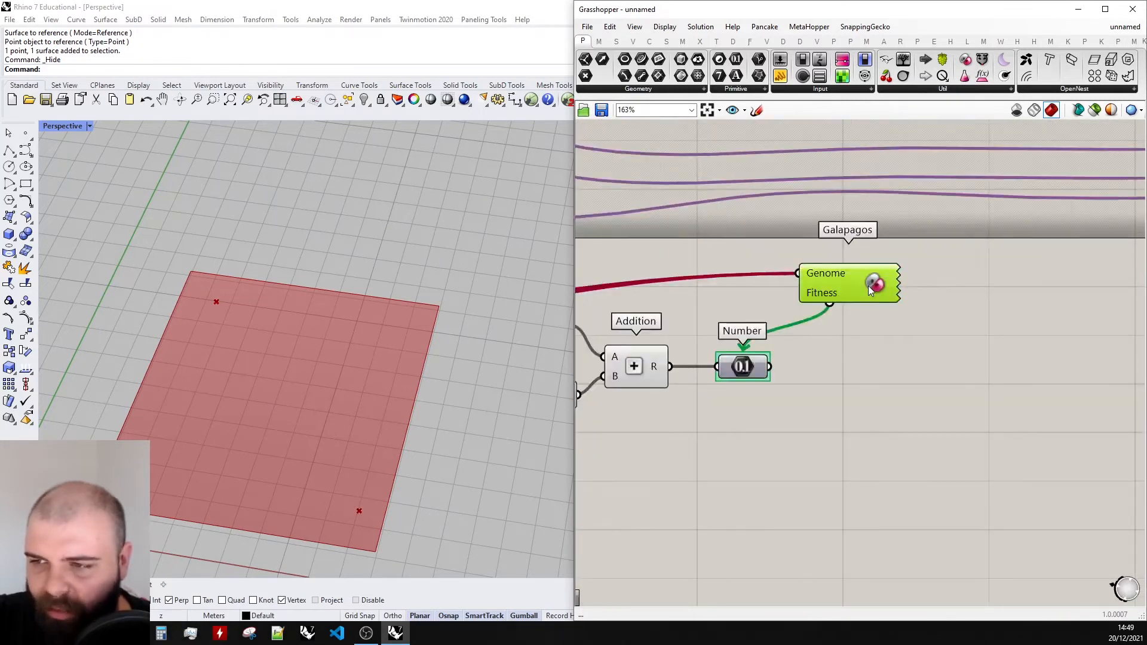
{"action": "left_click", "coordinate": [703, 129]}
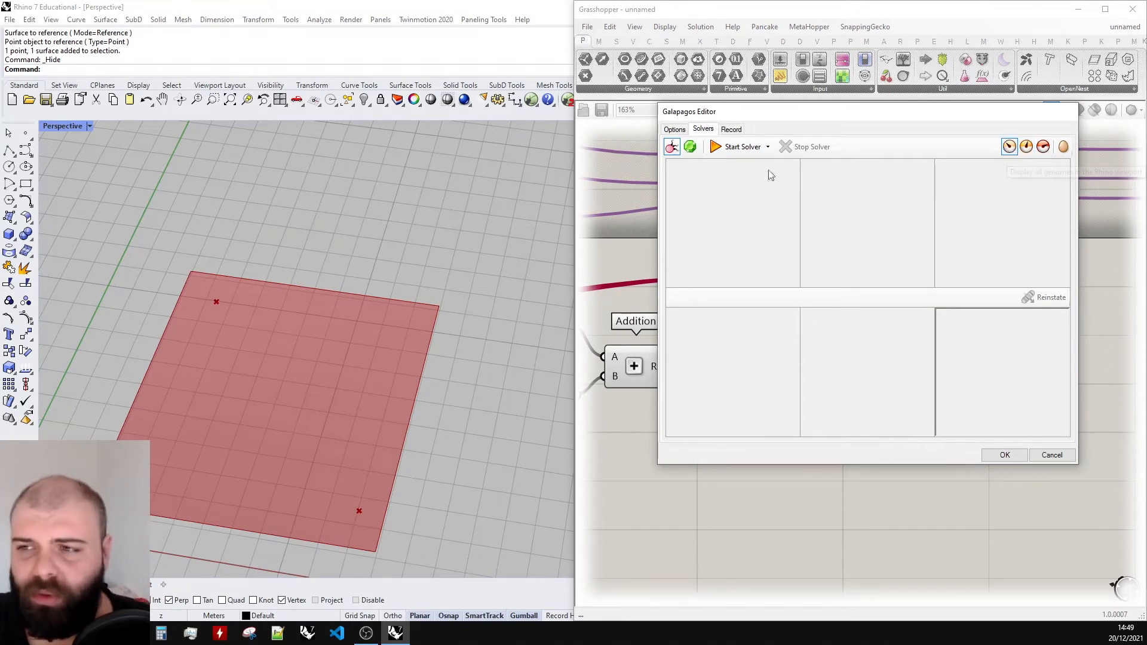
{"action": "left_click", "coordinate": [747, 149]}
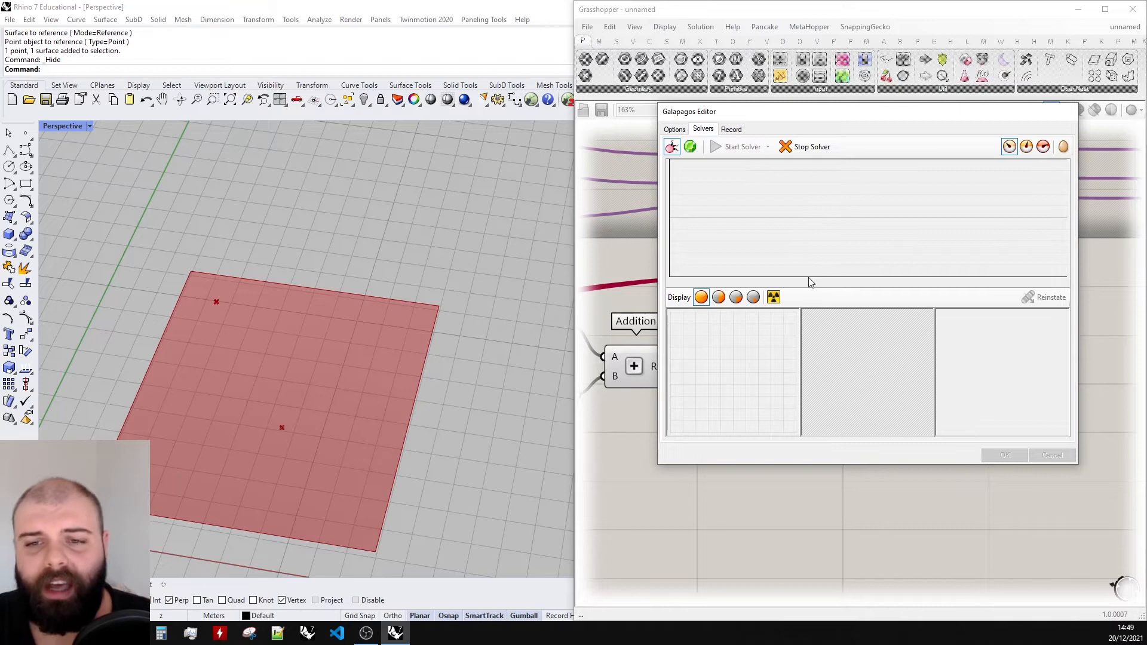
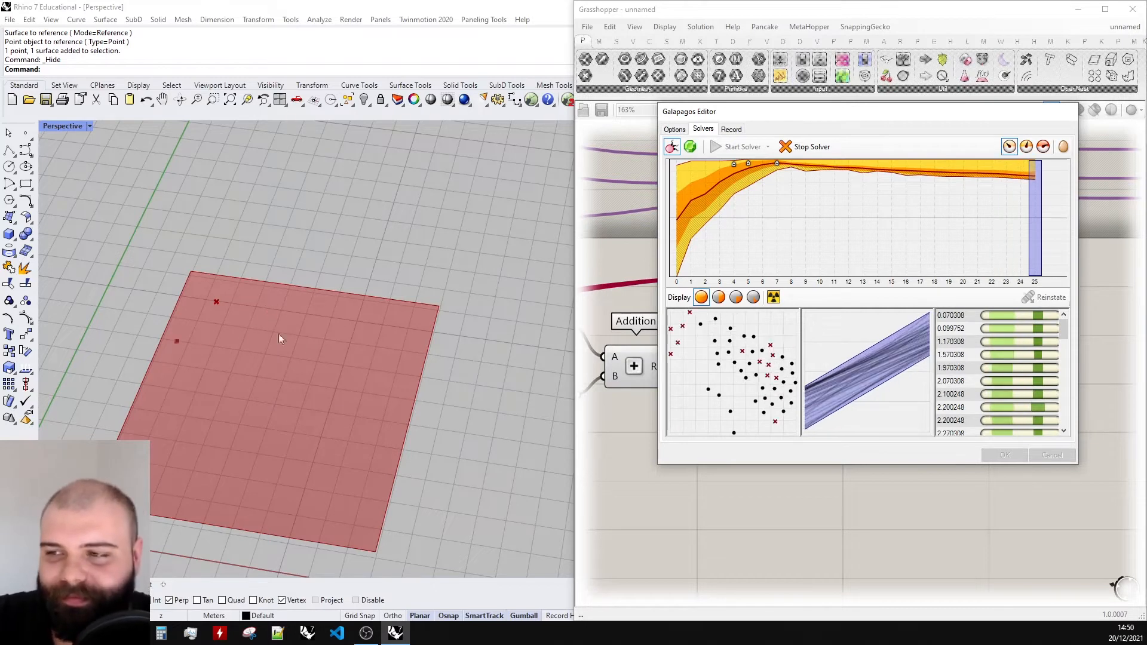
{"action": "scroll", "coordinate": [225, 324], "scroll_direction": "up", "scroll_amount": 3}
{"action": "right_click_drag", "start_coordinate": [224, 325], "coordinate": [310, 300]}
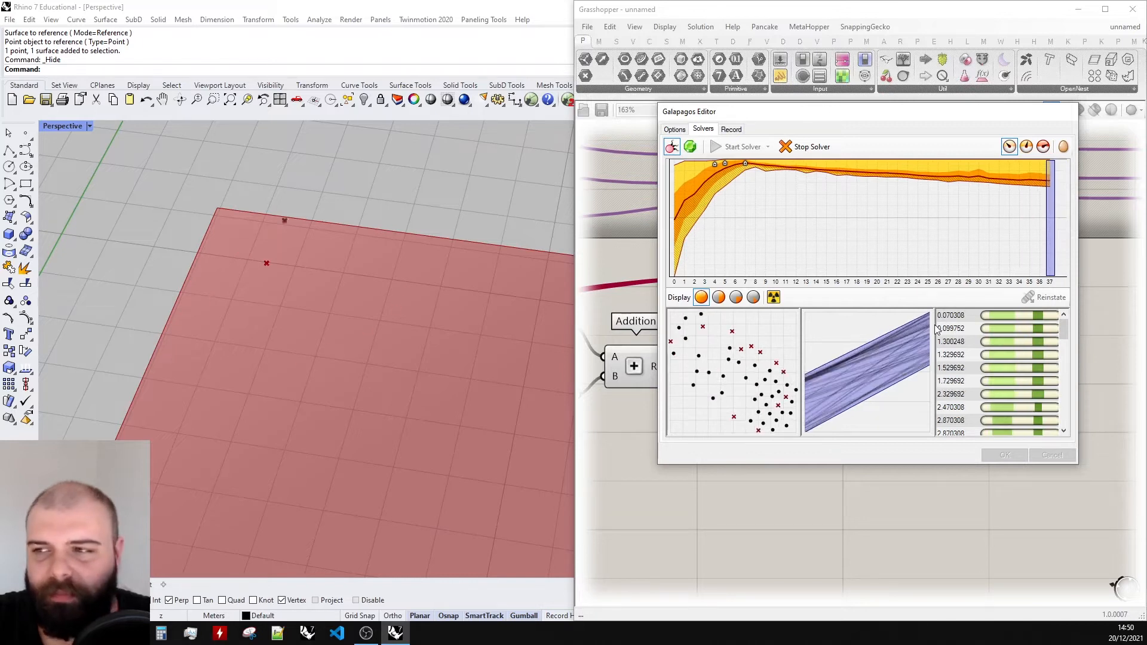
{"action": "left_click", "coordinate": [807, 147]}
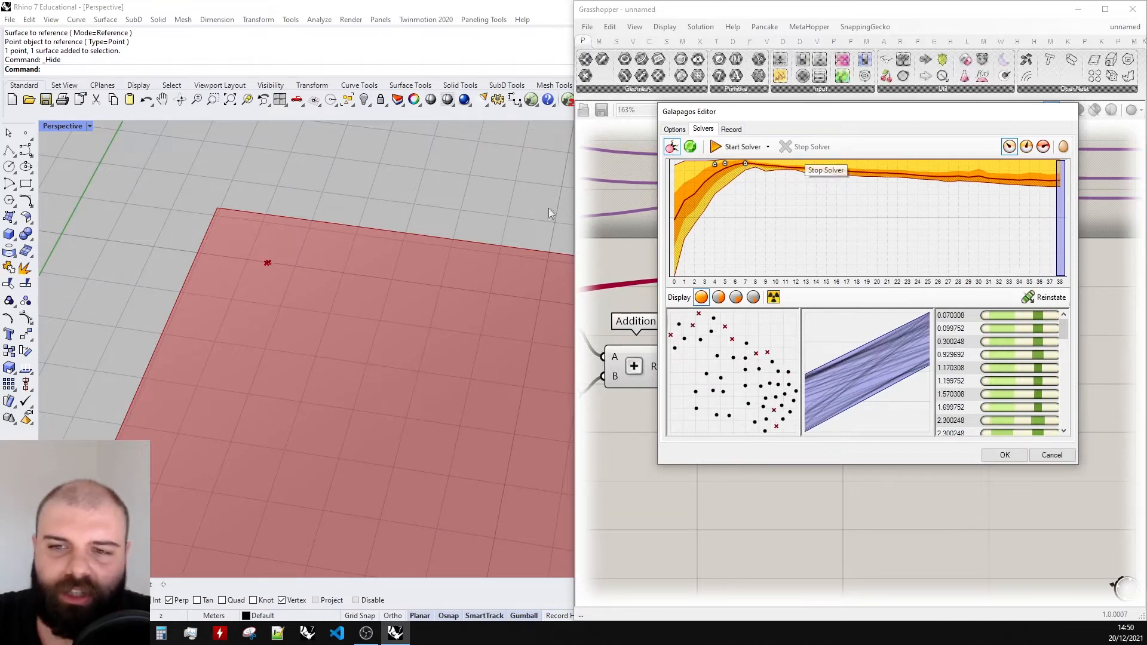
- Reinstate generation 38's top-ranked genome and move the editor aside to check the X and Y coordinate sliders
{"action": "left_click", "coordinate": [958, 317]}
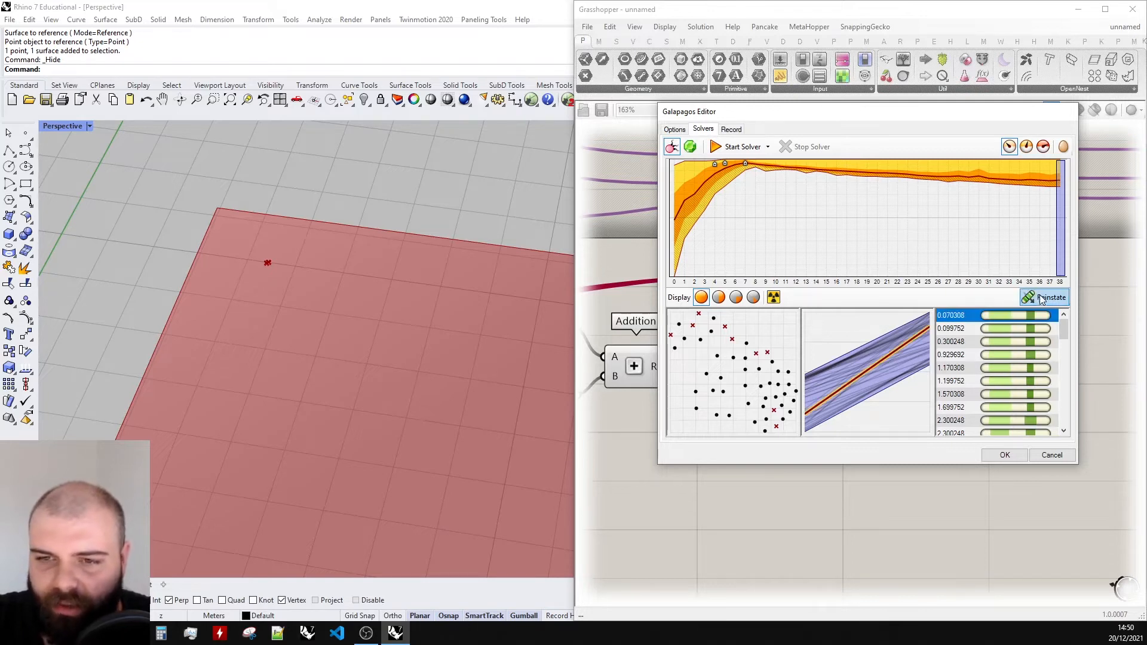
{"action": "left_click_drag", "start_coordinate": [747, 115], "coordinate": [957, 132]}
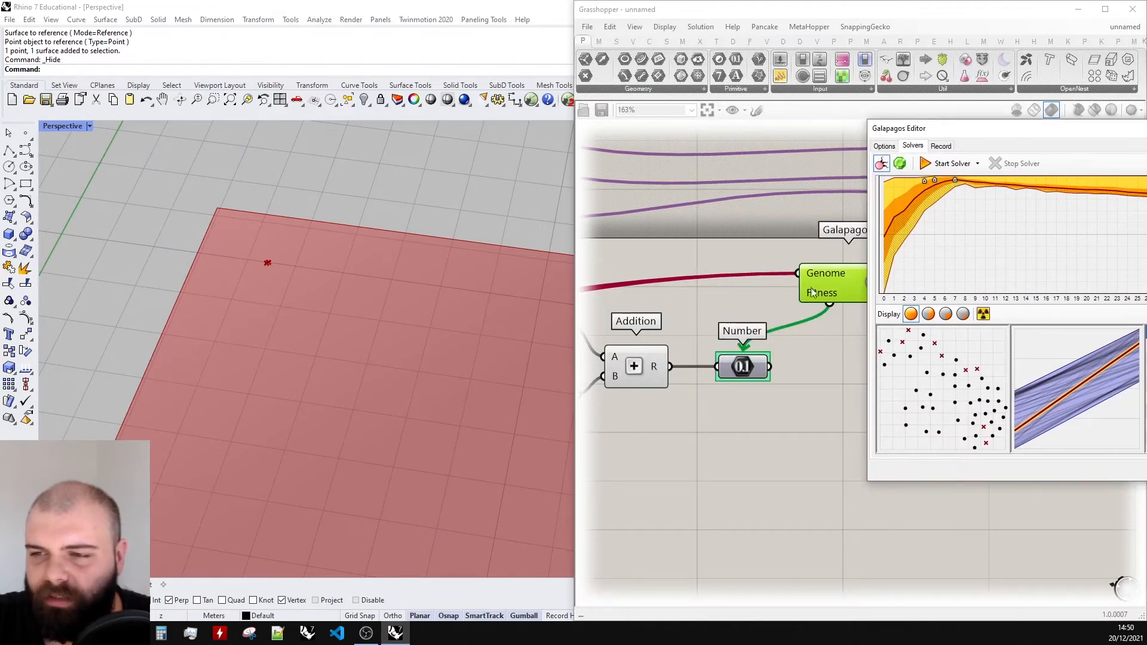
{"action": "scroll", "coordinate": [829, 298], "scroll_direction": "down", "scroll_amount": 9}
{"action": "scroll", "coordinate": [694, 325], "scroll_direction": "up", "scroll_amount": 10}
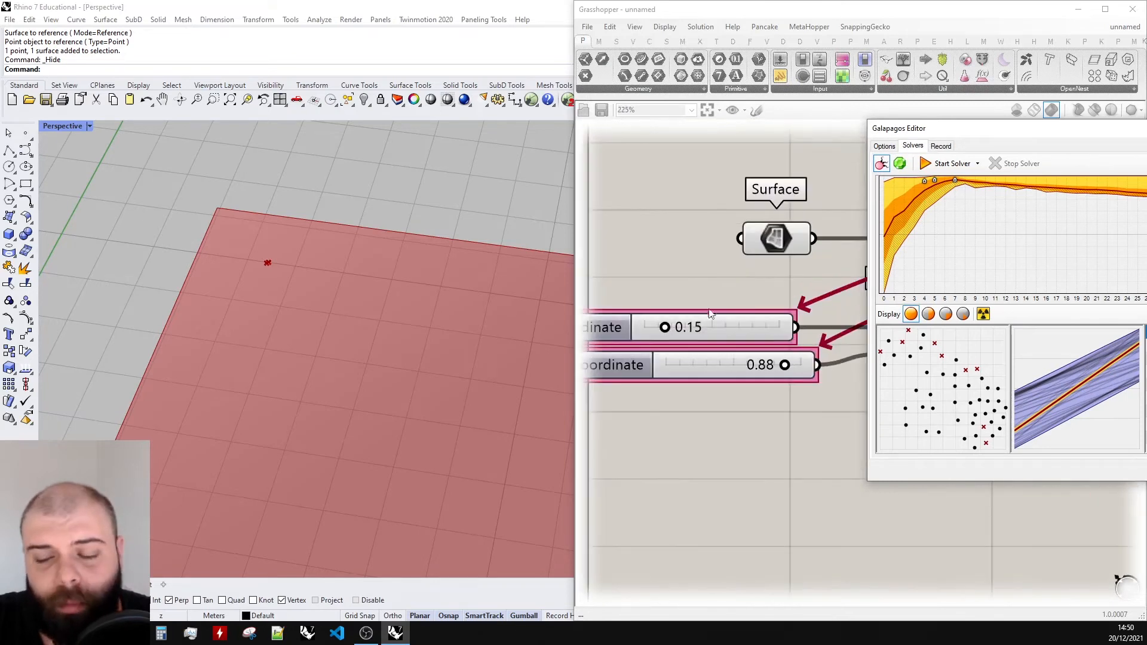
- Examine how closely the surface point matches the target point, and move the Galapagos Editor back over the canvas
{"action": "scroll", "coordinate": [271, 251], "scroll_direction": "up", "scroll_amount": 5}
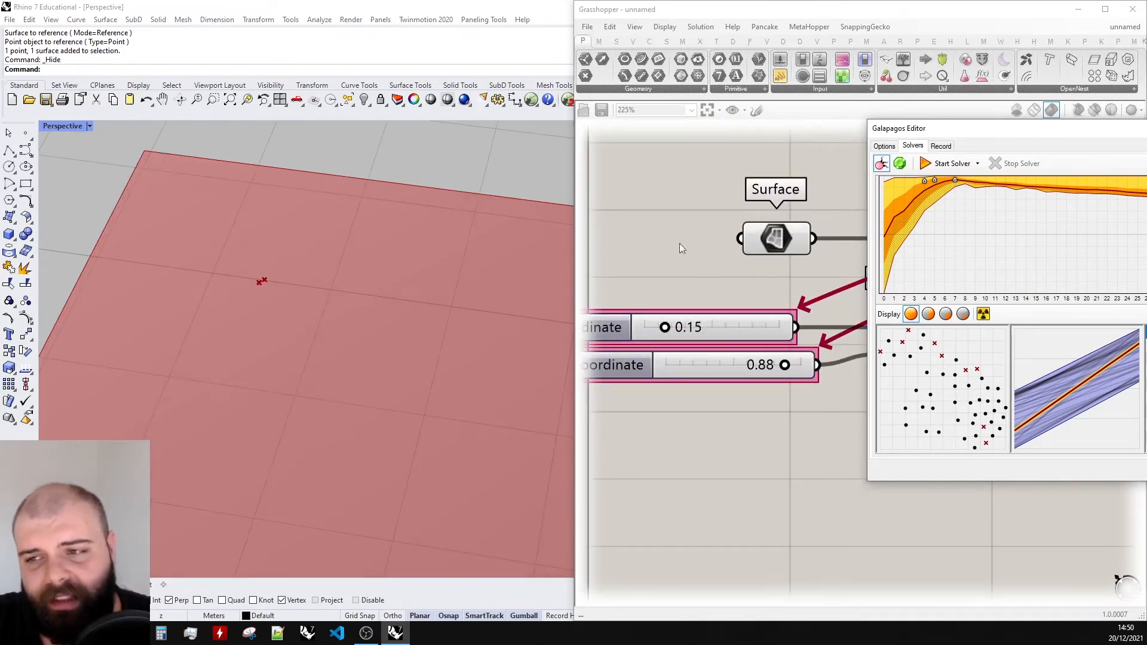
{"action": "scroll", "coordinate": [679, 243], "scroll_direction": "down", "scroll_amount": 4}
{"action": "left_click_drag", "start_coordinate": [940, 129], "coordinate": [763, 129]}
{"action": "scroll", "coordinate": [612, 288], "scroll_direction": "down", "scroll_amount": 3}
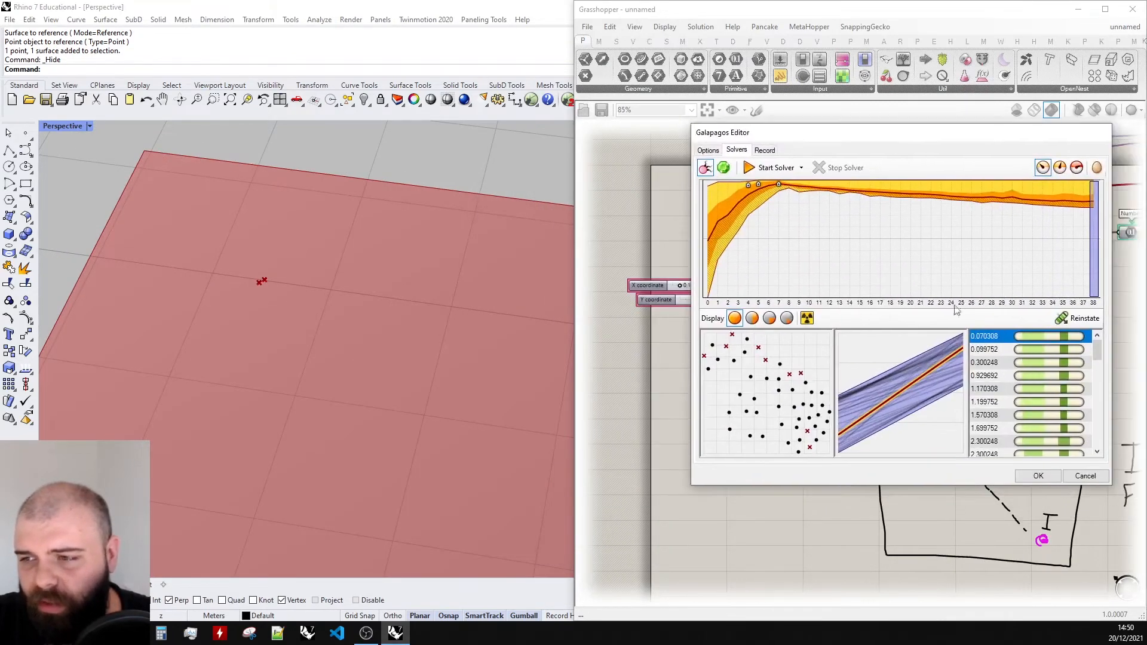
- Widen the Grasshopper window and reinstate generation 38's second and third genomes to compare their X and Y slider values
{"action": "scroll", "coordinate": [612, 288], "scroll_direction": "up", "scroll_amount": 3}
{"action": "left_click_drag", "start_coordinate": [575, 290], "coordinate": [417, 293]}
{"action": "scroll", "coordinate": [487, 296], "scroll_direction": "up", "scroll_amount": 4}
{"action": "left_click", "coordinate": [995, 347]}
{"action": "left_click", "coordinate": [1077, 320]}
{"action": "scroll", "coordinate": [547, 302], "scroll_direction": "down", "scroll_amount": 2}
{"action": "scroll", "coordinate": [466, 270], "scroll_direction": "up", "scroll_amount": 1}
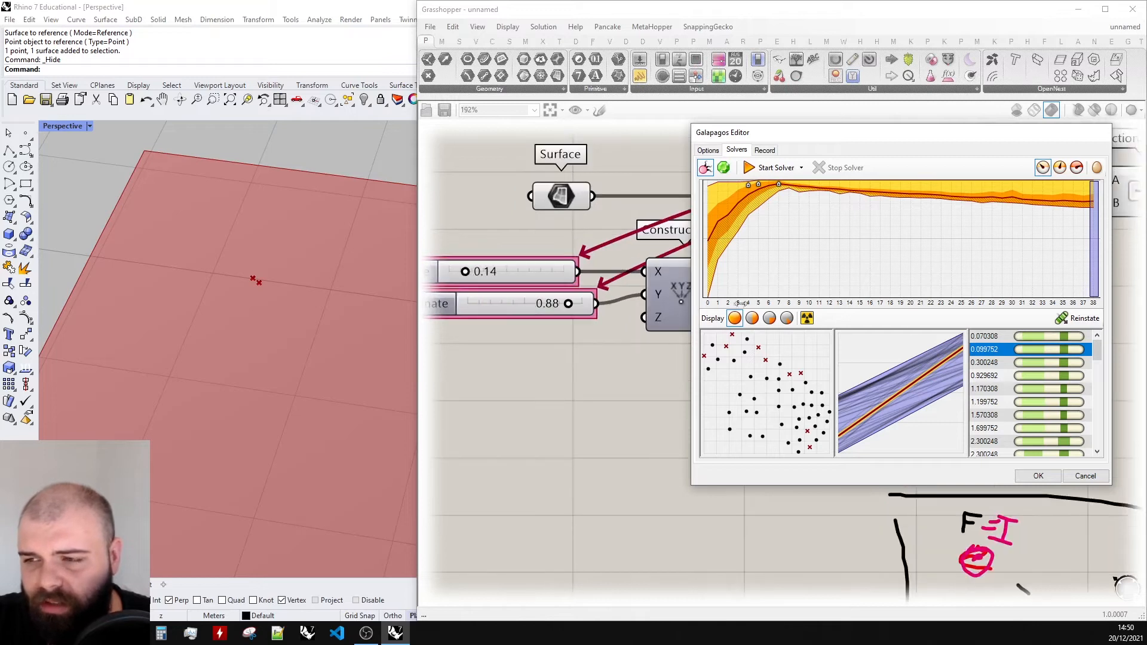
{"action": "left_click", "coordinate": [1009, 362]}
{"action": "left_click", "coordinate": [1078, 319]}
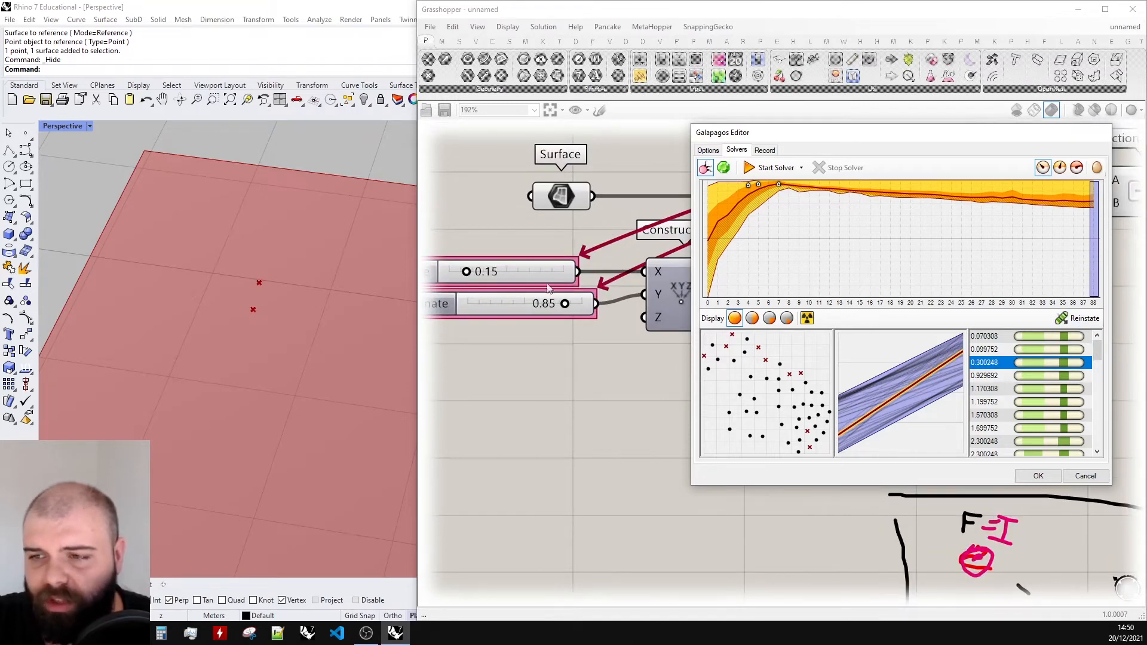
- Reinstate generation 38's genomes again in turn, from the top one down to lower-ranked ones, and close the Galapagos Editor, accepting the result
{"action": "left_click", "coordinate": [987, 339]}
{"action": "left_click", "coordinate": [995, 350]}
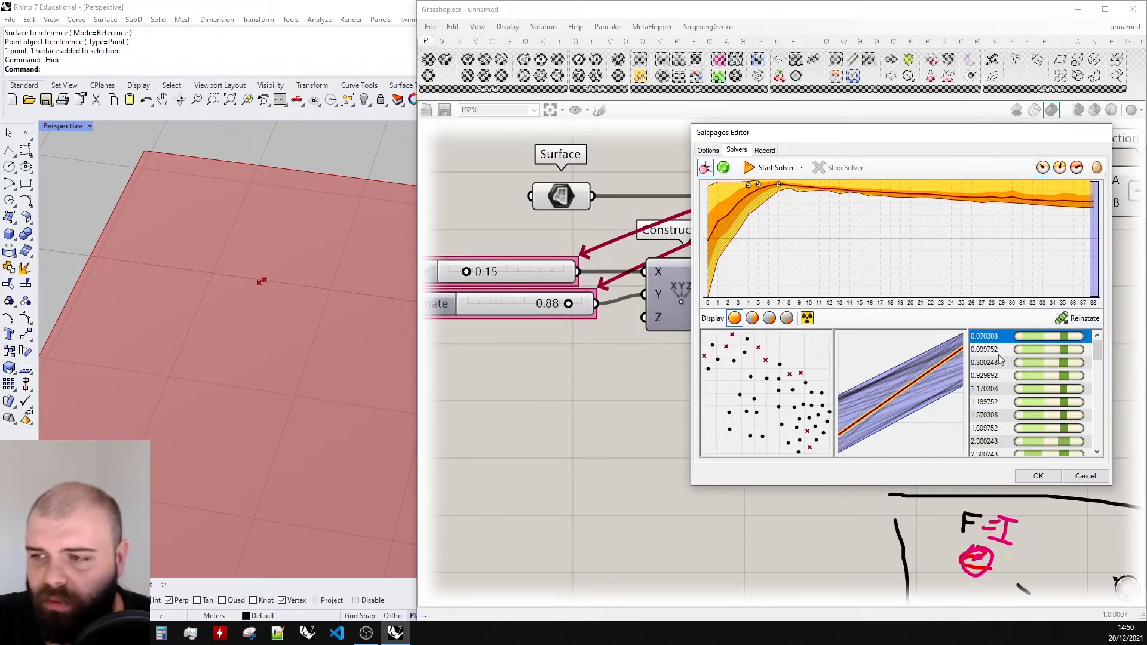
{"action": "left_click", "coordinate": [1076, 320]}
{"action": "left_click", "coordinate": [990, 363]}
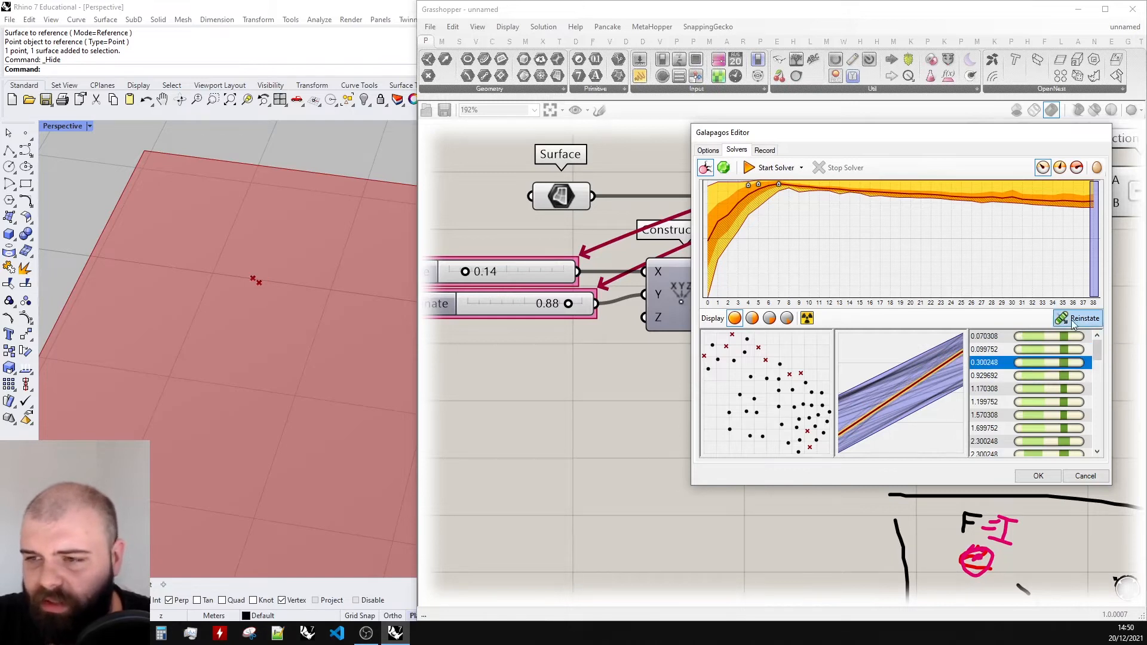
{"action": "left_click", "coordinate": [1071, 320]}
{"action": "left_click", "coordinate": [988, 376]}
{"action": "left_click", "coordinate": [992, 389]}
{"action": "left_click", "coordinate": [1039, 476]}
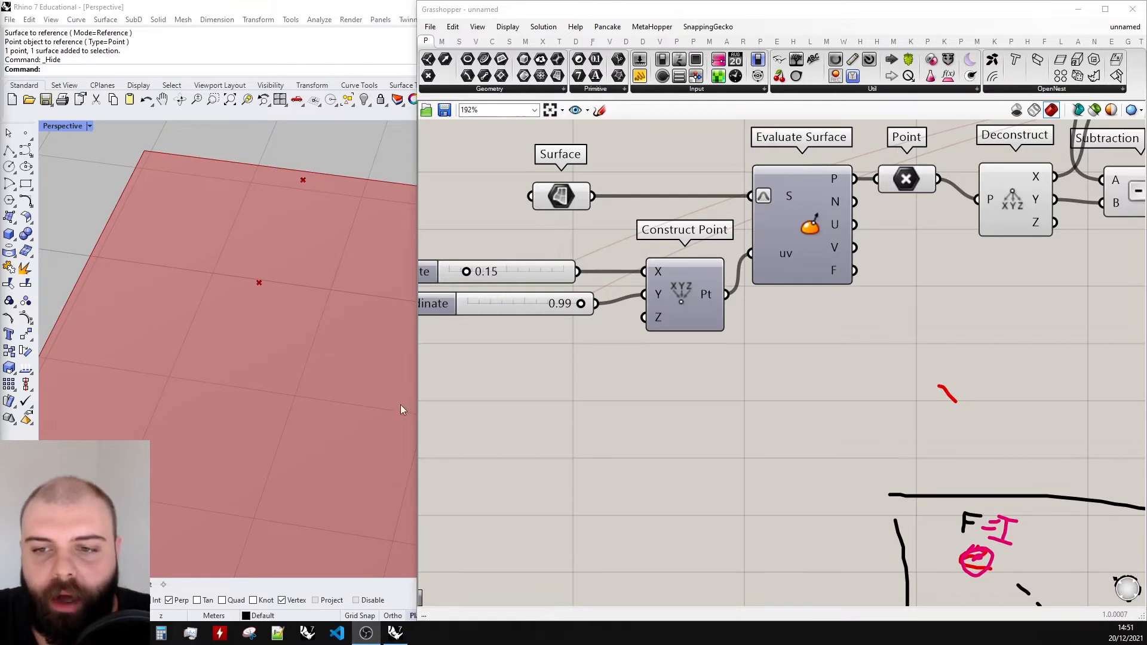
- Enlarge the Rhino viewport and examine the whole surface and its two points beside the Grasshopper definition
{"action": "left_click_drag", "start_coordinate": [418, 406], "coordinate": [758, 407]}
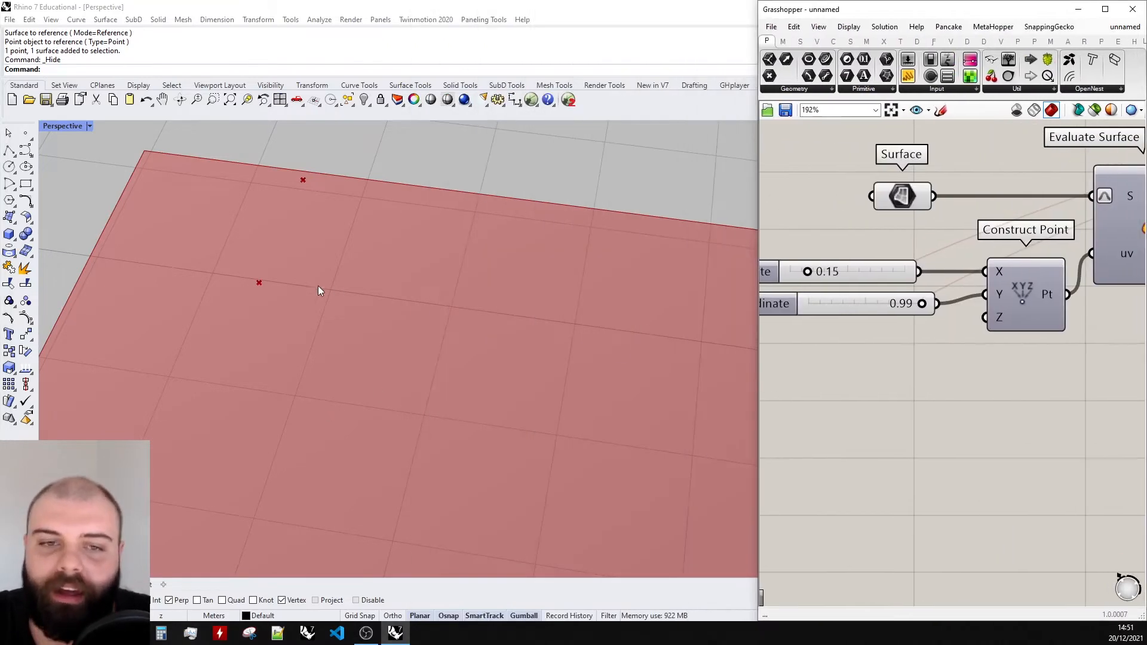
{"action": "scroll", "coordinate": [372, 296], "scroll_direction": "down", "scroll_amount": 5}
{"action": "scroll", "coordinate": [683, 303], "scroll_direction": "down", "scroll_amount": 3}
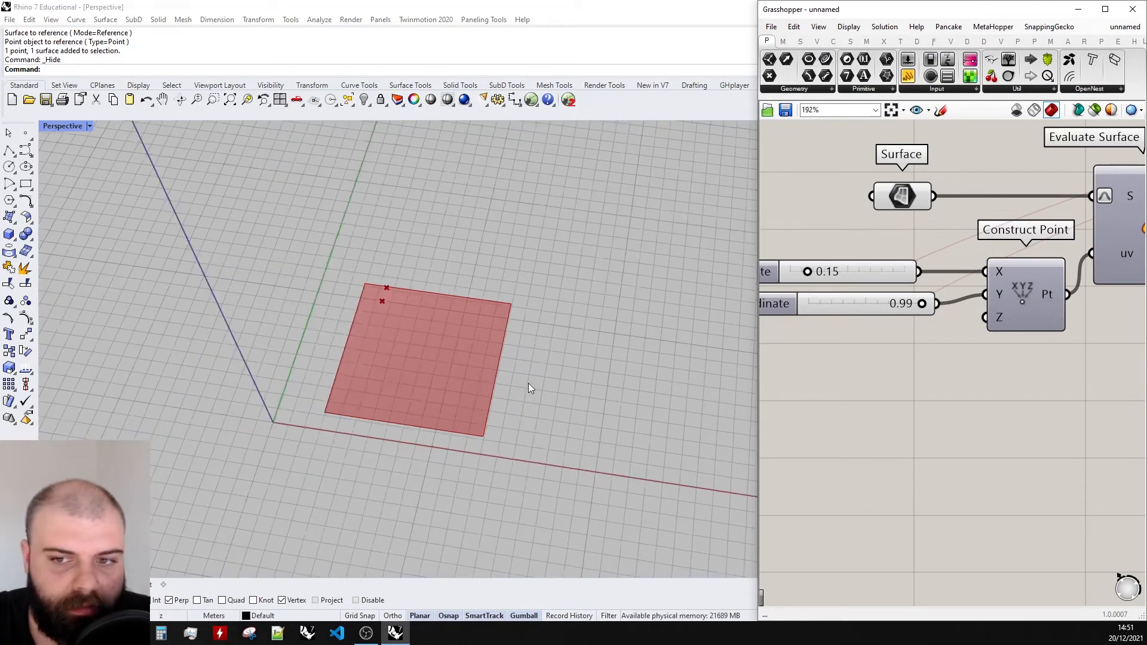
{"action": "right_click_drag", "start_coordinate": [530, 384], "coordinate": [512, 346]}
{"action": "scroll", "coordinate": [512, 346], "scroll_direction": "up", "scroll_amount": 4}
{"action": "left_click_drag", "start_coordinate": [758, 343], "coordinate": [596, 338]}
{"action": "scroll", "coordinate": [658, 337], "scroll_direction": "down", "scroll_amount": 4}
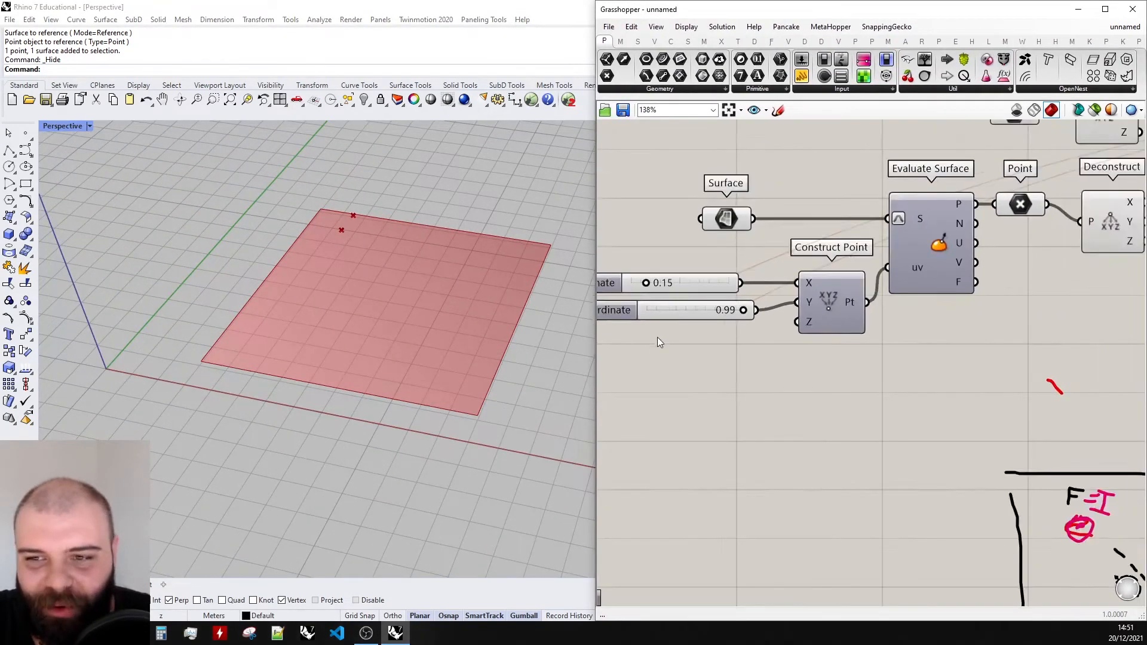
{"action": "right_click_drag", "start_coordinate": [439, 237], "coordinate": [452, 258]}
{"action": "scroll", "coordinate": [682, 307], "scroll_direction": "down", "scroll_amount": 2}
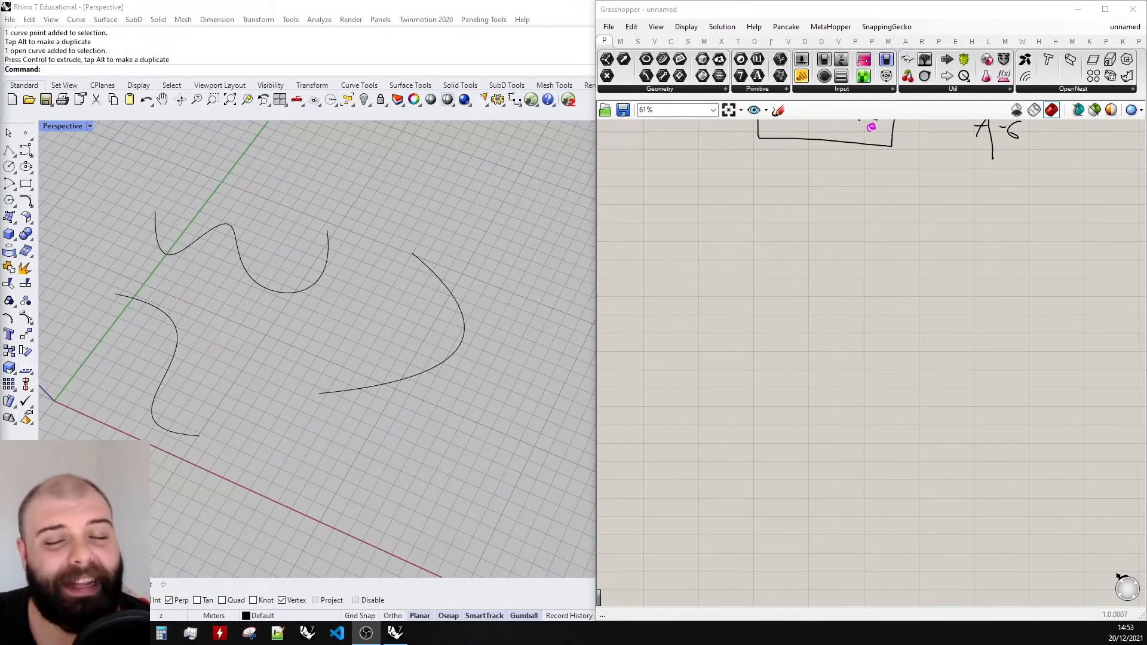
- Draw a trial closed triangular polyline with one vertex on each of the three curves in Rhino, and delete it
{"action": "scroll", "coordinate": [393, 256], "scroll_direction": "down", "scroll_amount": 5}
{"action": "scroll", "coordinate": [386, 310], "scroll_direction": "up", "scroll_amount": 6}
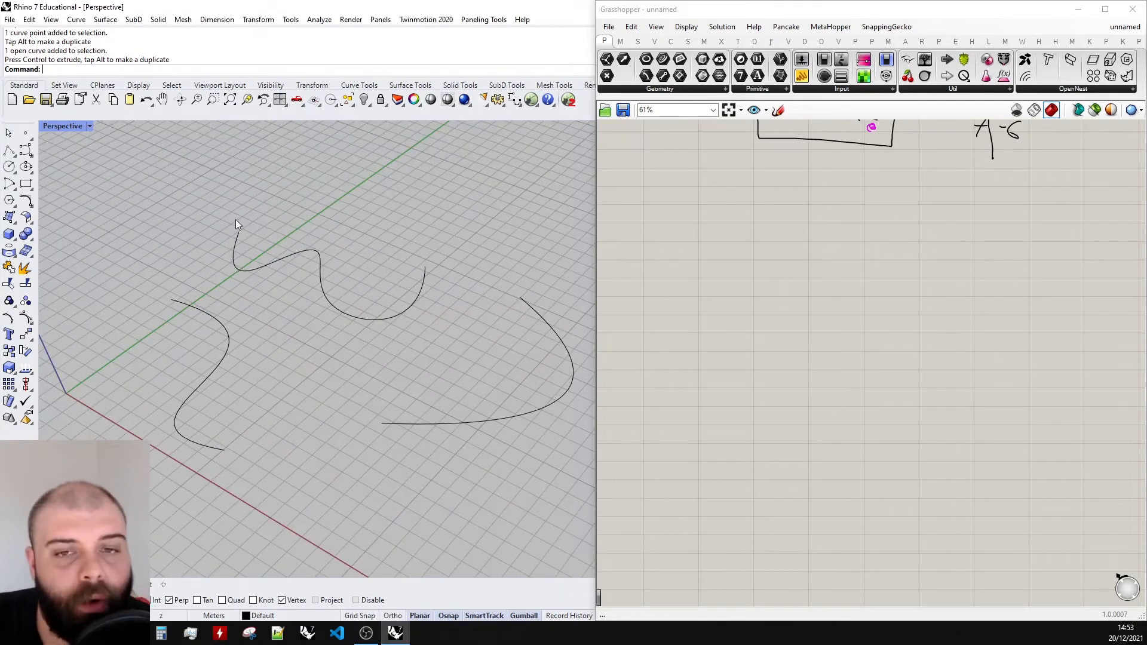
{"action": "left_click", "coordinate": [9, 150]}
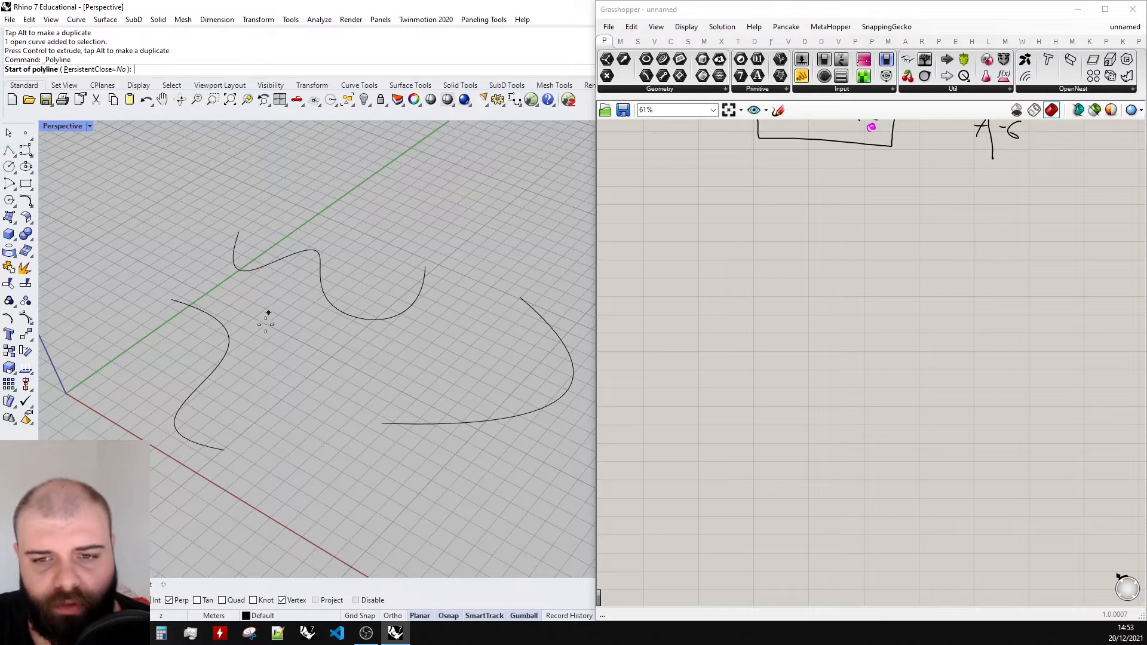
{"action": "left_click", "coordinate": [216, 366]}
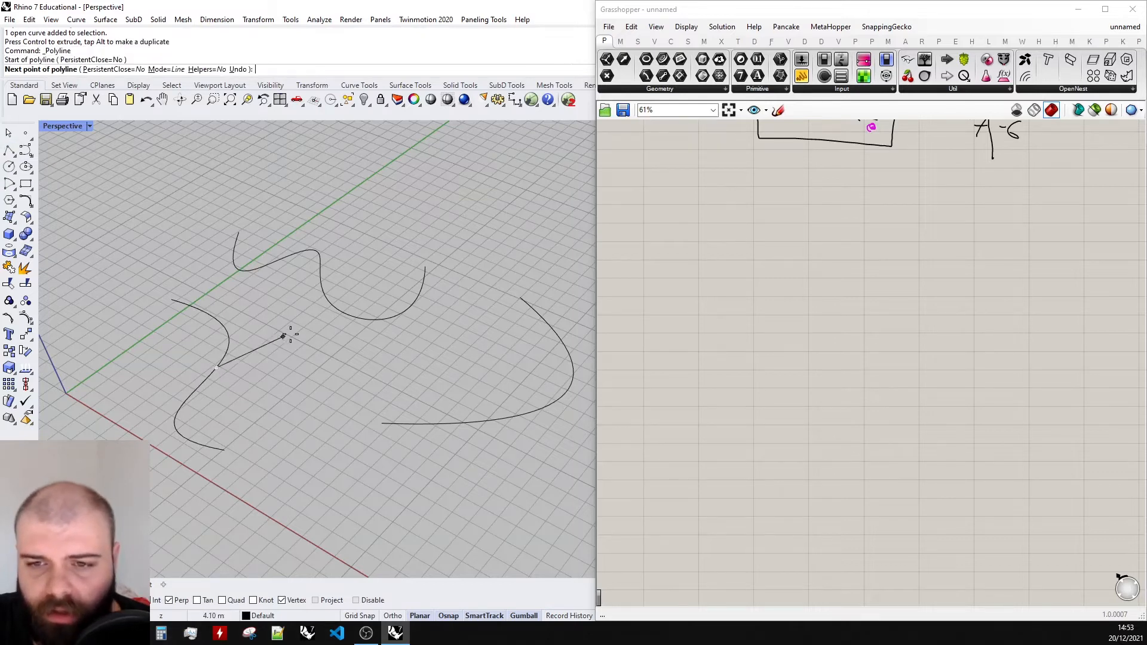
{"action": "left_click", "coordinate": [333, 307]}
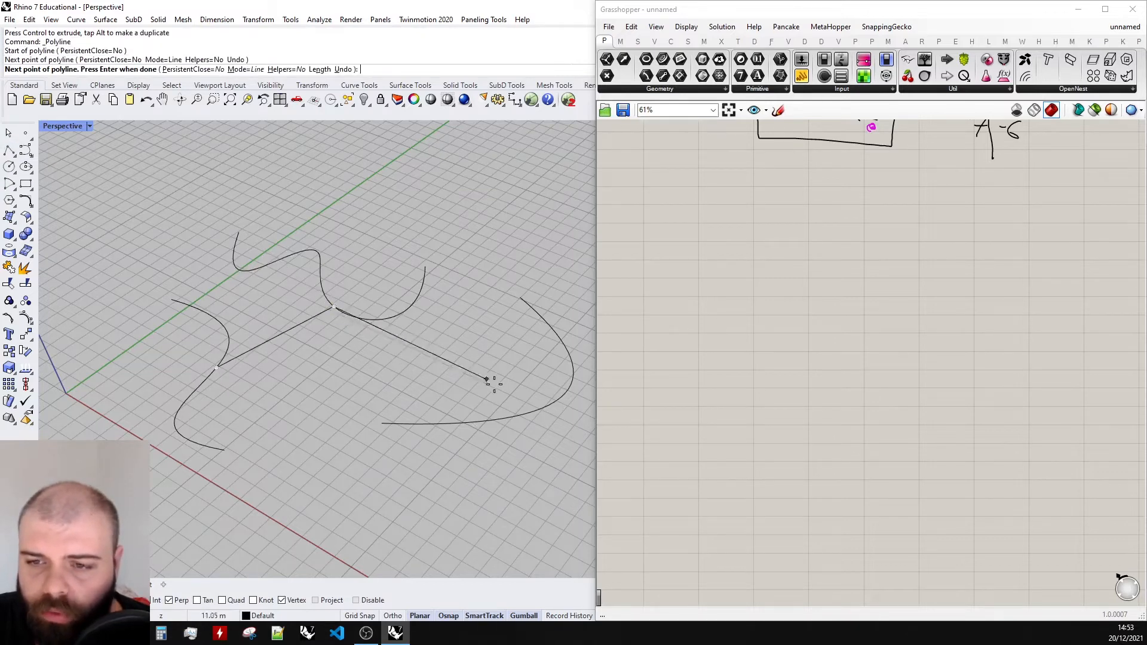
{"action": "left_click", "coordinate": [514, 416]}
{"action": "left_click", "coordinate": [223, 369]}
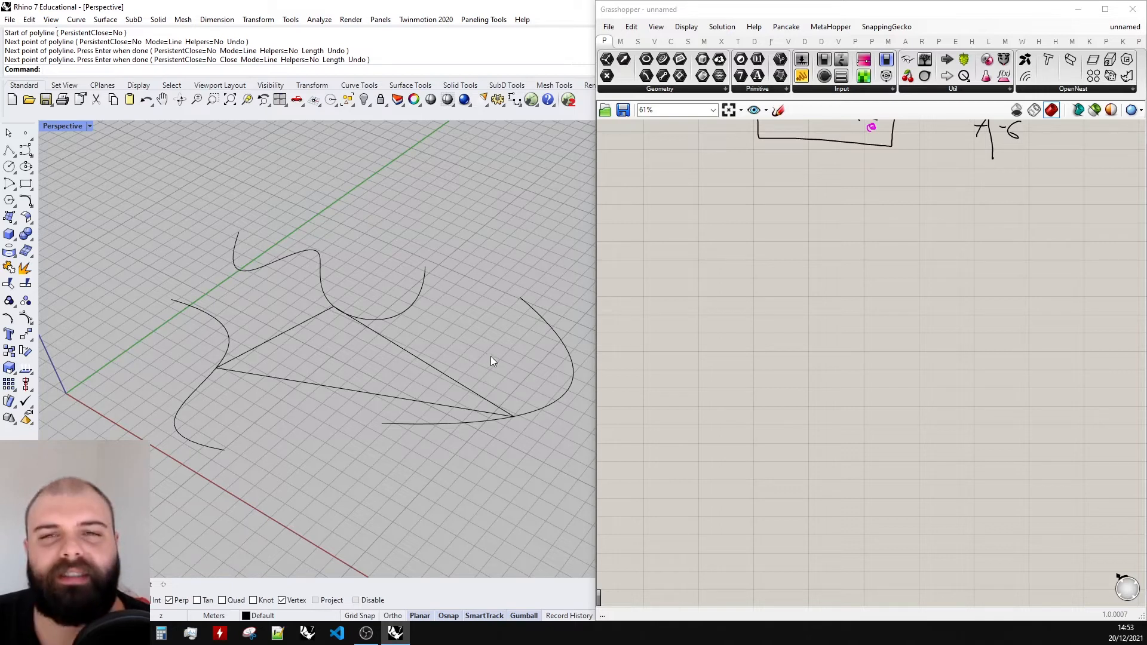
{"action": "left_click_drag", "start_coordinate": [381, 365], "coordinate": [378, 367]}
{"action": "key", "text": "Delete"}
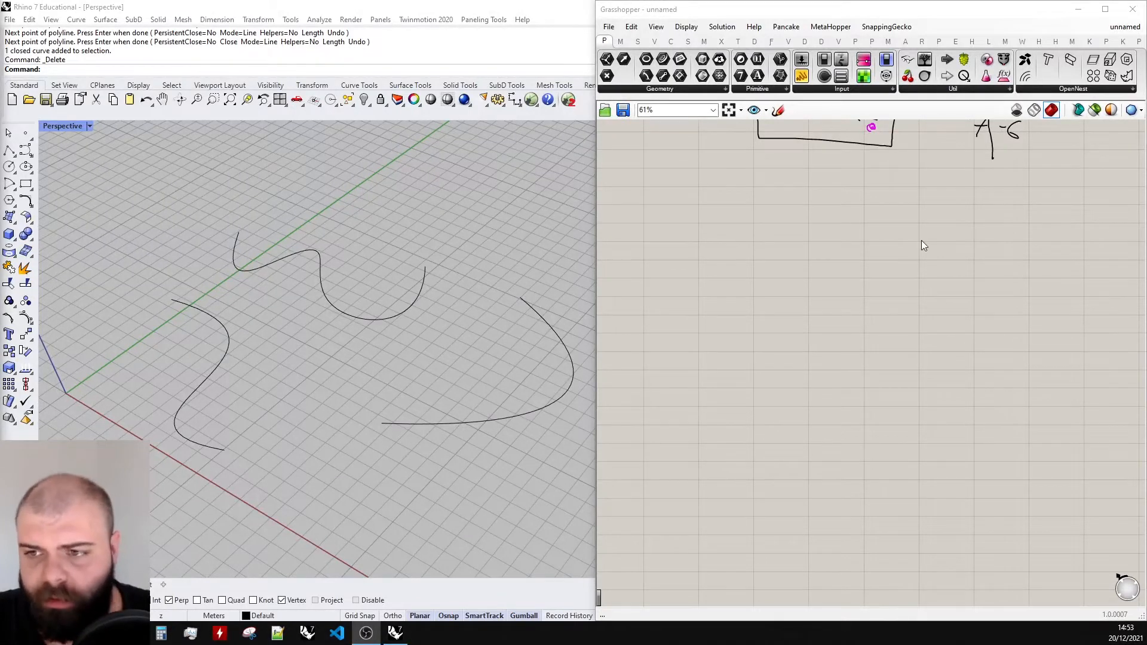
- Add a Curve parameter on an empty canvas area and reference the three Rhino curves in it
{"action": "double_click", "coordinate": [734, 293]}
{"action": "type", "text": "curve"}
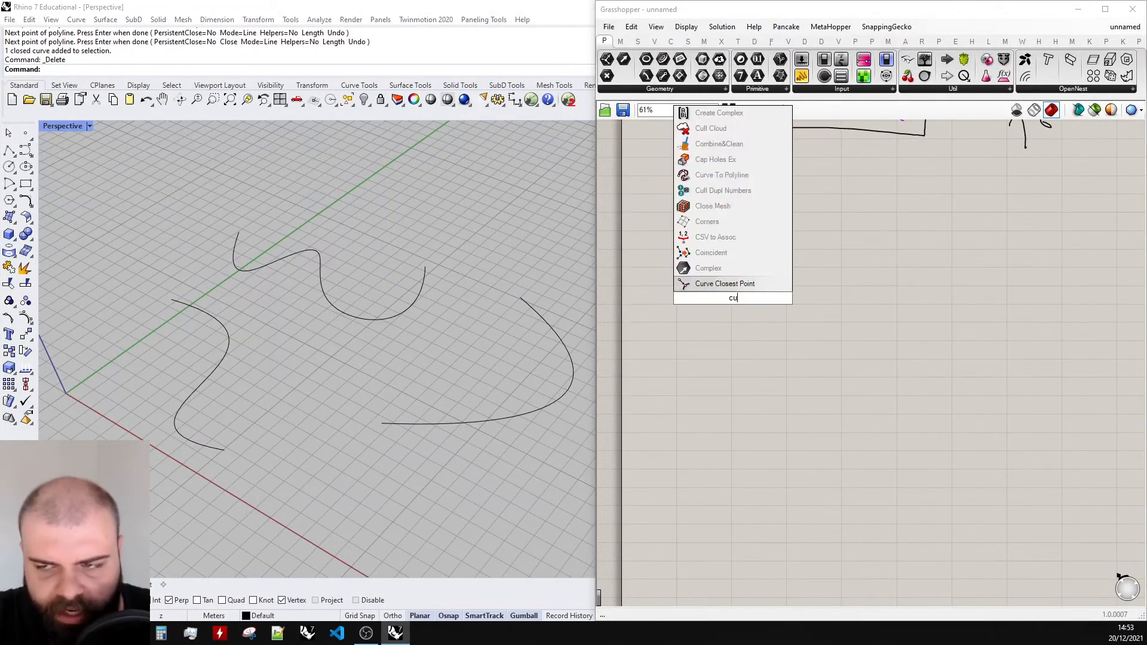
{"action": "key", "text": "Return"}
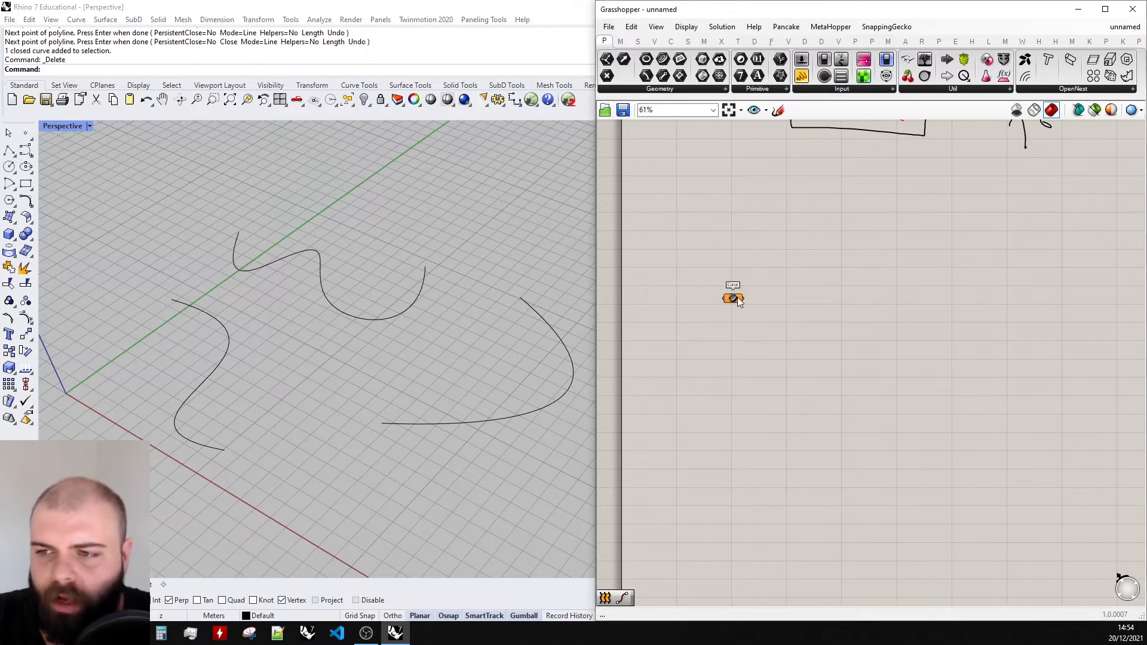
{"action": "scroll", "coordinate": [726, 292], "scroll_direction": "up", "scroll_amount": 3}
{"action": "right_click", "coordinate": [758, 315]}
{"action": "left_click", "coordinate": [807, 492]}
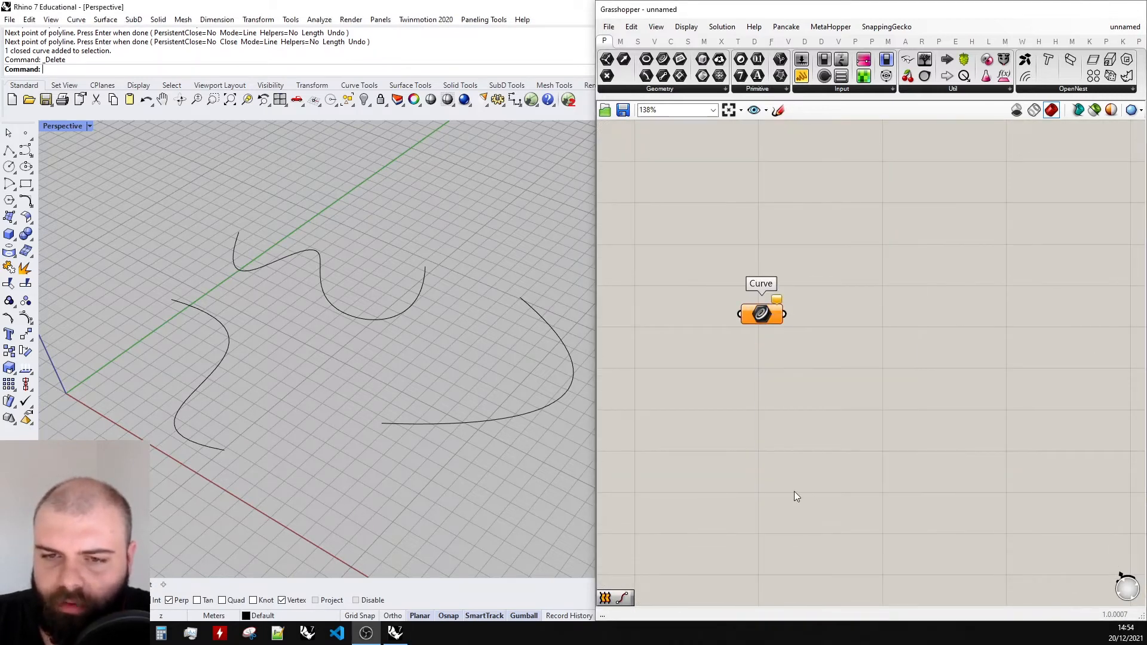
{"action": "left_click", "coordinate": [229, 335]}
{"action": "left_click", "coordinate": [321, 296]}
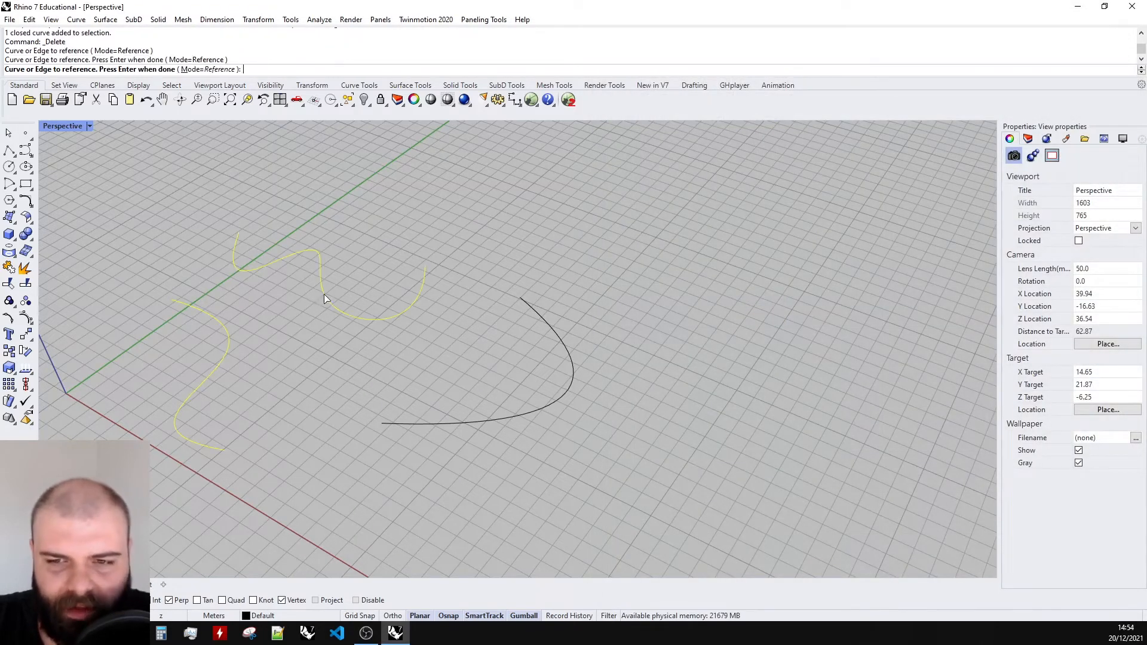
{"action": "left_click", "coordinate": [454, 424]}
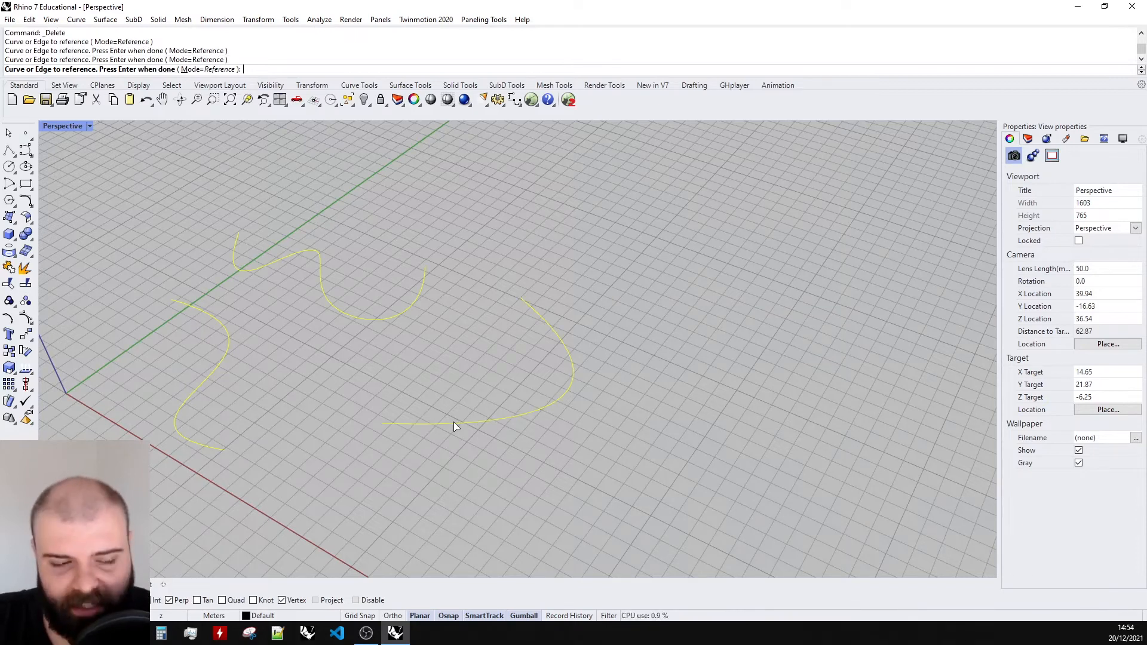
{"action": "key", "text": "Return"}
{"action": "scroll", "coordinate": [720, 320], "scroll_direction": "down", "scroll_amount": 2}
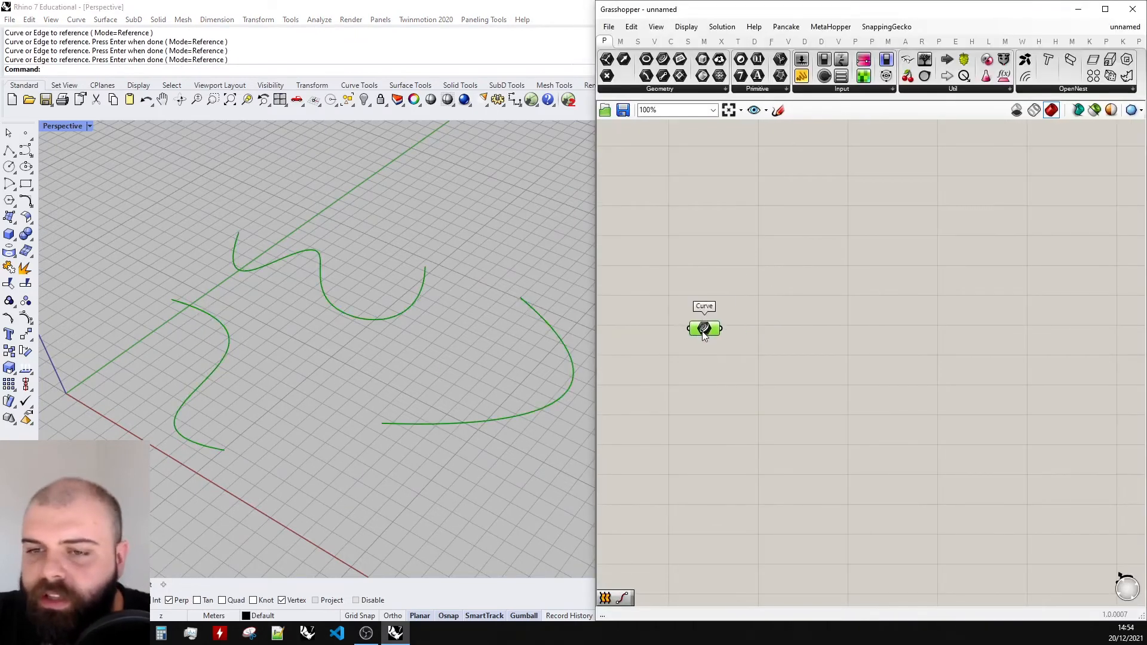
- Add an Evaluate Curve component, feed it the Curve parameter, and reparameterize its curve input
{"action": "double_click", "coordinate": [721, 316]}
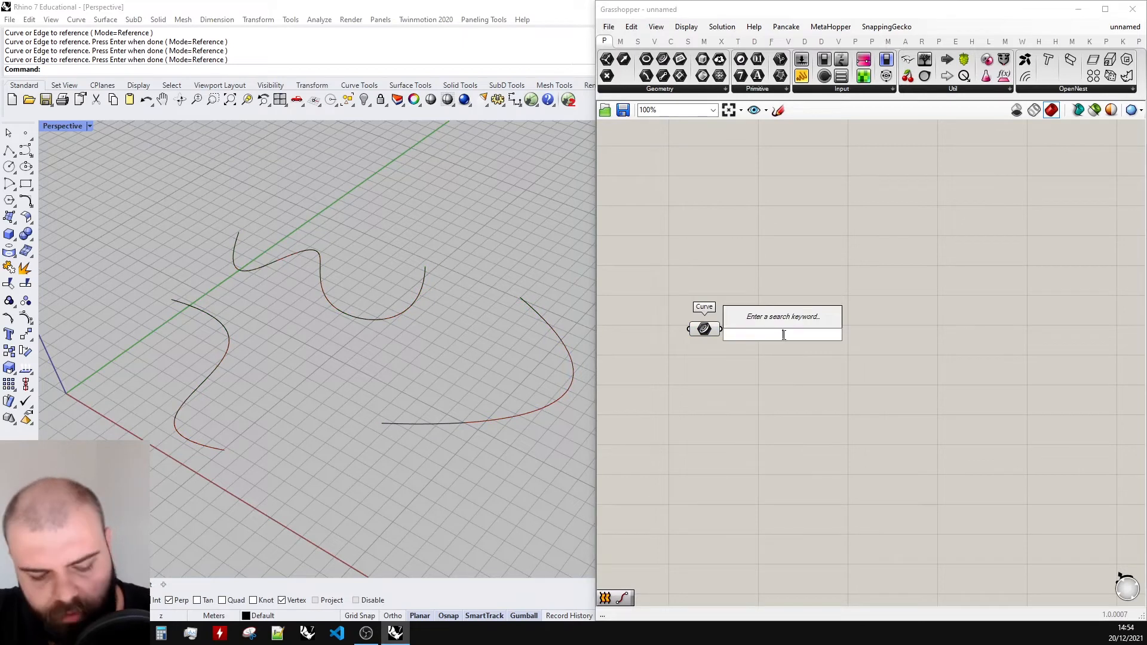
{"action": "type", "text": "evaluate curve"}
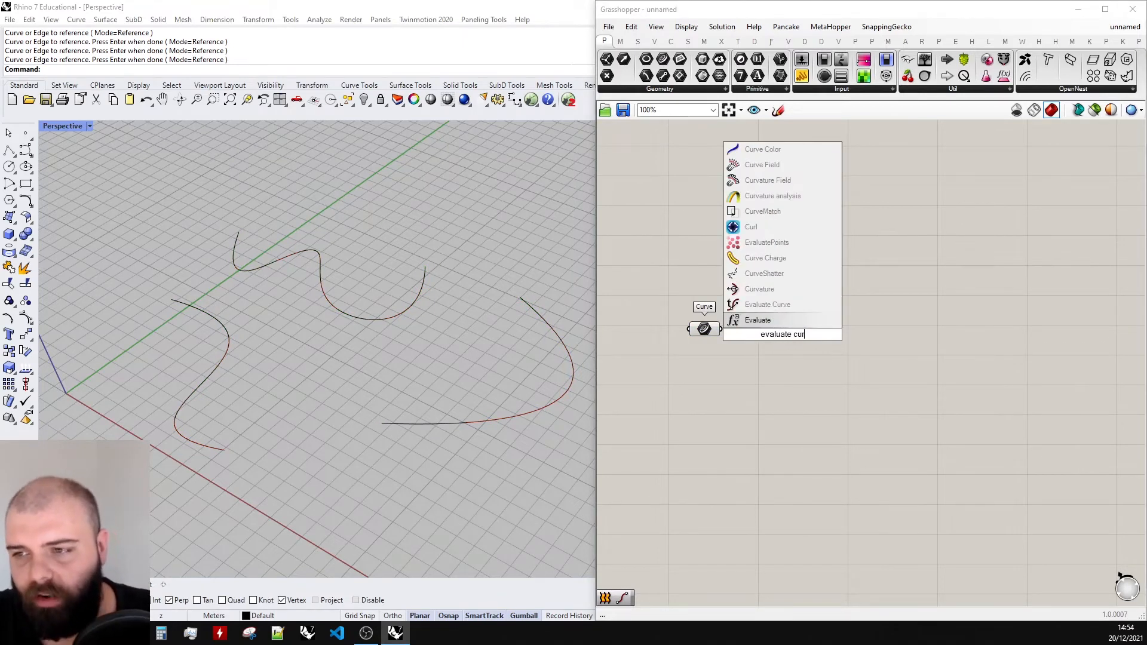
{"action": "key", "text": "Return"}
{"action": "scroll", "coordinate": [733, 319], "scroll_direction": "up", "scroll_amount": 3}
{"action": "left_click_drag", "start_coordinate": [746, 332], "coordinate": [836, 381]}
{"action": "right_click", "coordinate": [787, 329]}
{"action": "left_click", "coordinate": [819, 461]}
{"action": "scroll", "coordinate": [735, 403], "scroll_direction": "down", "scroll_amount": 2}
{"action": "right_click_drag", "start_coordinate": [735, 403], "coordinate": [818, 396]}
{"action": "scroll", "coordinate": [817, 396], "scroll_direction": "up", "scroll_amount": 3}
{"action": "left_click", "coordinate": [873, 386]}
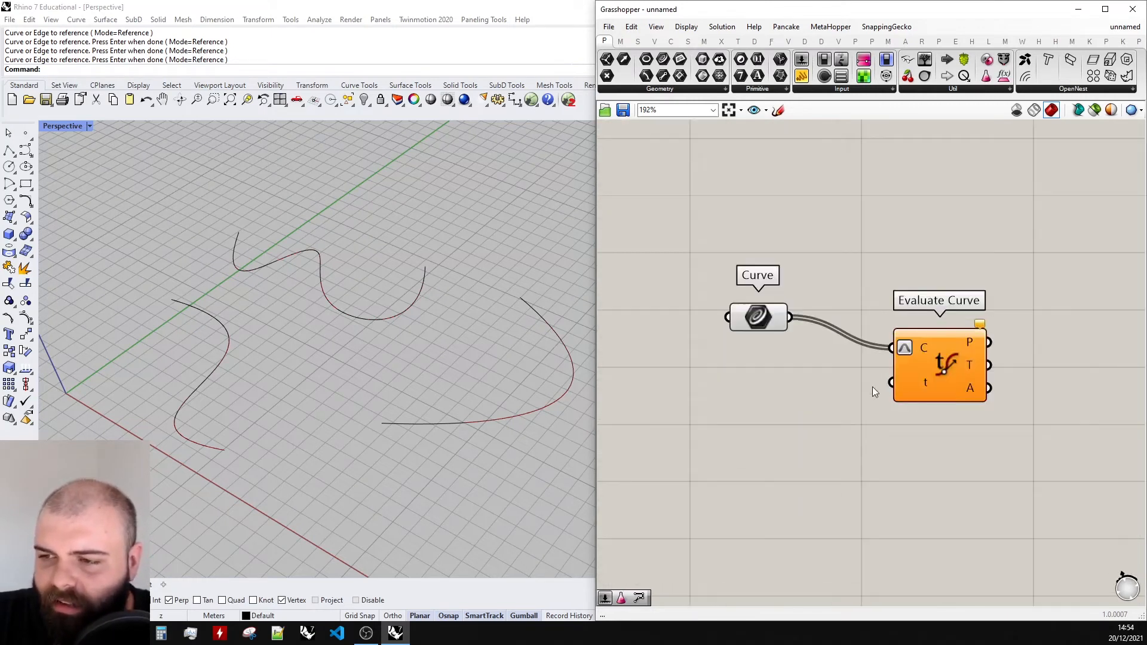
- Create a number slider from 0 to 1 with two decimals and duplicate it twice to have three sliders
{"action": "double_click", "coordinate": [715, 421]}
{"action": "type", "text": "slider"}
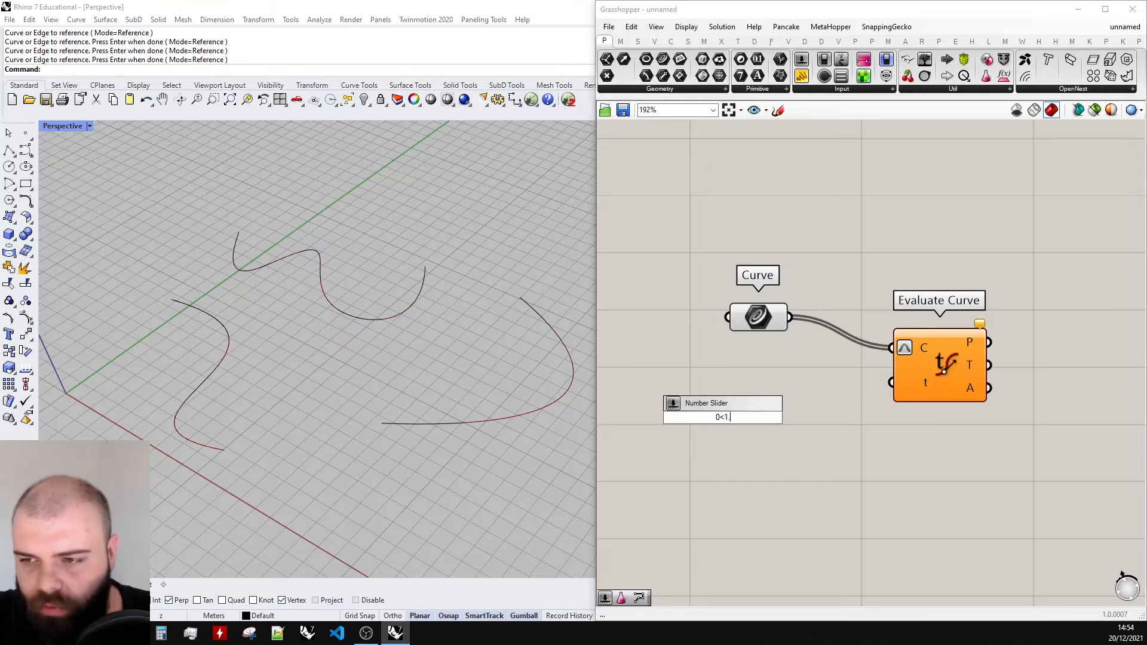
{"action": "key", "text": "Return"}
{"action": "left_click_drag", "start_coordinate": [723, 418], "coordinate": [806, 454]}
{"action": "key", "text": "ctrl+c"}
{"action": "key", "text": "ctrl+v"}
{"action": "key", "text": "ctrl+v"}
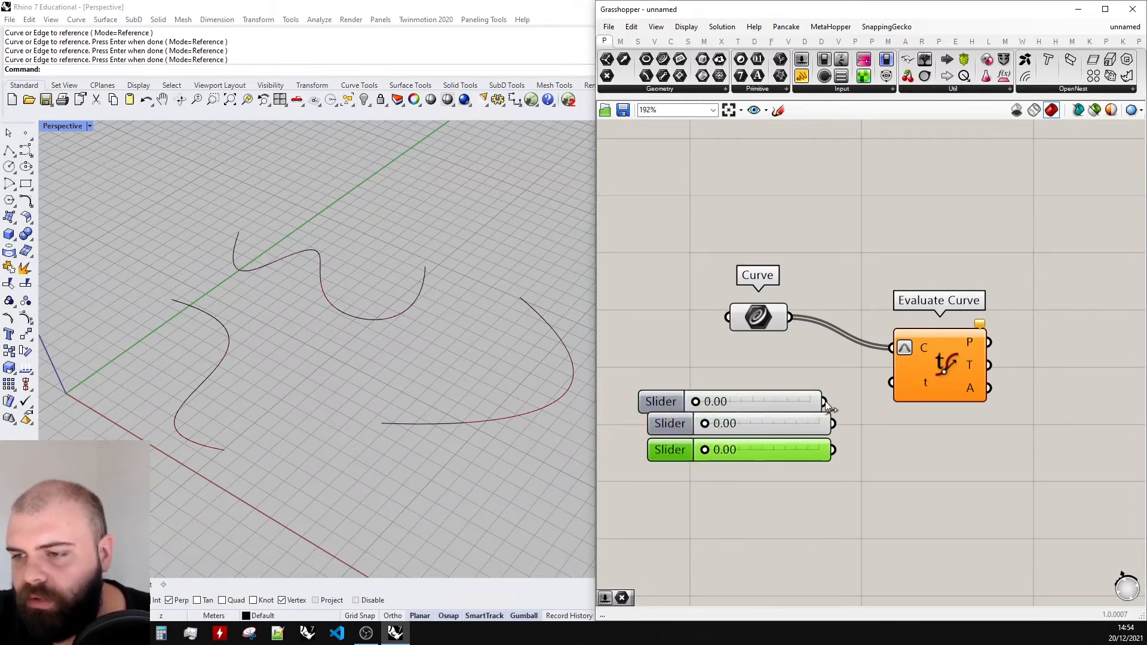
- Connect all three number sliders to the t parameter input of Evaluate Curve
{"action": "left_click_drag", "start_coordinate": [826, 403], "coordinate": [892, 382]}
{"action": "left_click_drag", "start_coordinate": [833, 424], "coordinate": [891, 383], "text": "shift"}
{"action": "left_click_drag", "start_coordinate": [834, 450], "coordinate": [892, 382], "text": "shift"}
{"action": "left_click_drag", "start_coordinate": [928, 376], "coordinate": [943, 375]}
{"action": "left_click", "coordinate": [677, 372]}
- Set the three parameter sliders to 0.17, 0.82 and 0.74, and shift Evaluate Curve slightly upward
{"action": "left_click_drag", "start_coordinate": [722, 402], "coordinate": [825, 423]}
{"action": "left_click_drag", "start_coordinate": [732, 450], "coordinate": [816, 452]}
{"action": "right_click_drag", "start_coordinate": [999, 413], "coordinate": [880, 407]}
{"action": "scroll", "coordinate": [880, 407], "scroll_direction": "down", "scroll_amount": 1}
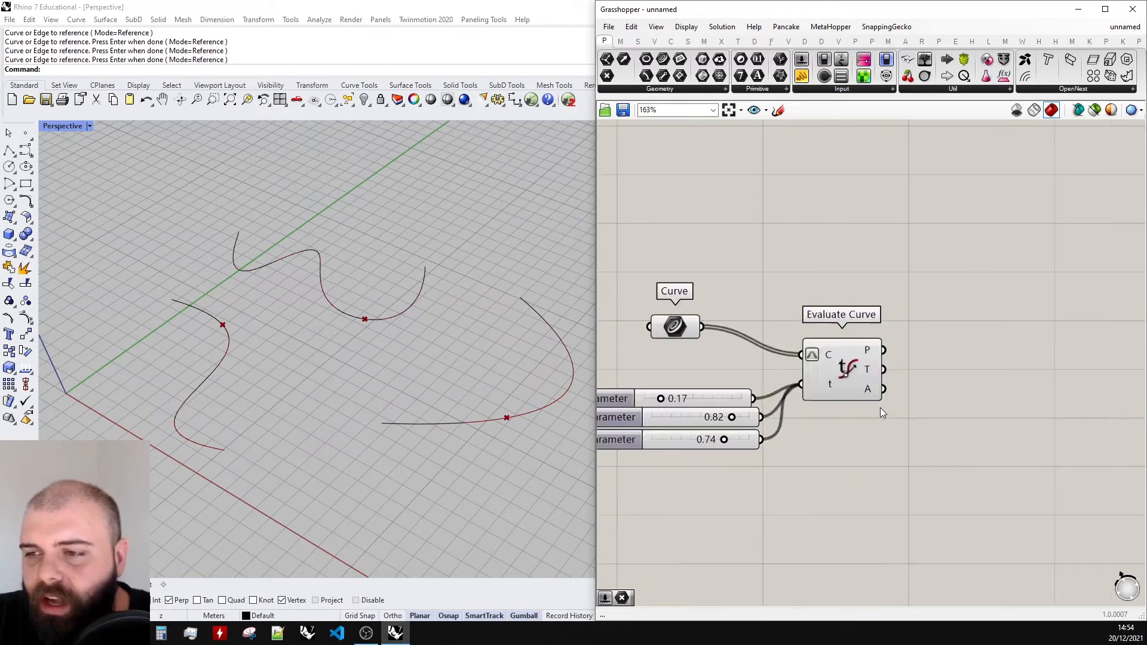
{"action": "left_click_drag", "start_coordinate": [841, 373], "coordinate": [844, 359]}
- Add a PolyLine component and connect the points of Evaluate Curve to its vertices input
{"action": "mouse_move", "coordinate": [872, 337]}
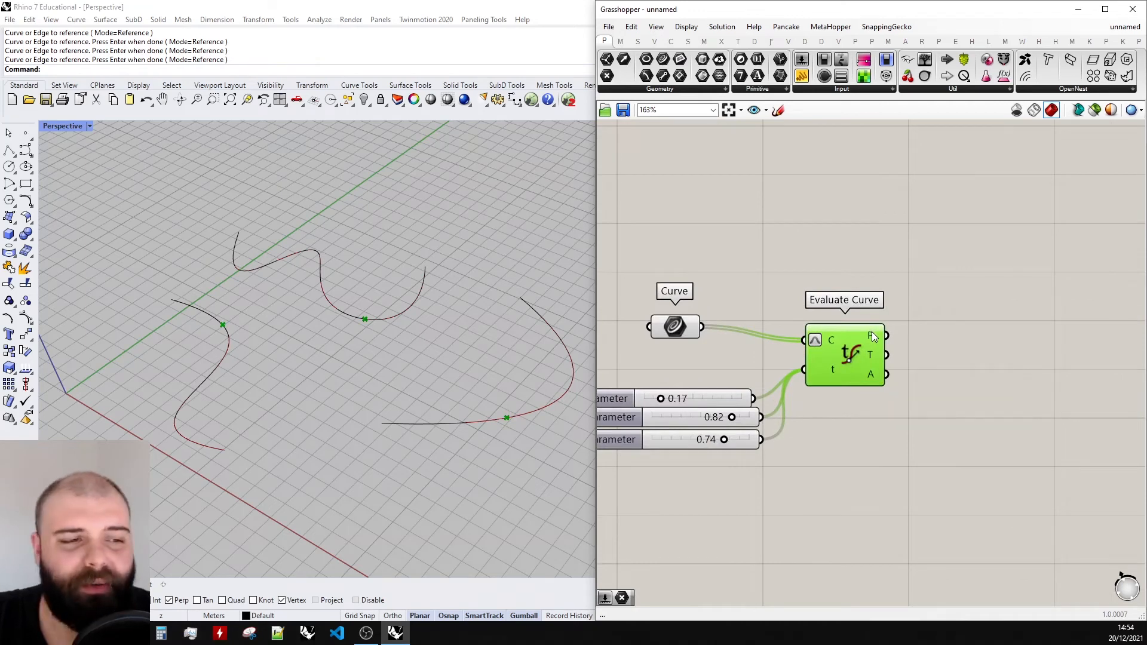
{"action": "double_click", "coordinate": [921, 354]}
{"action": "type", "text": "polyline"}
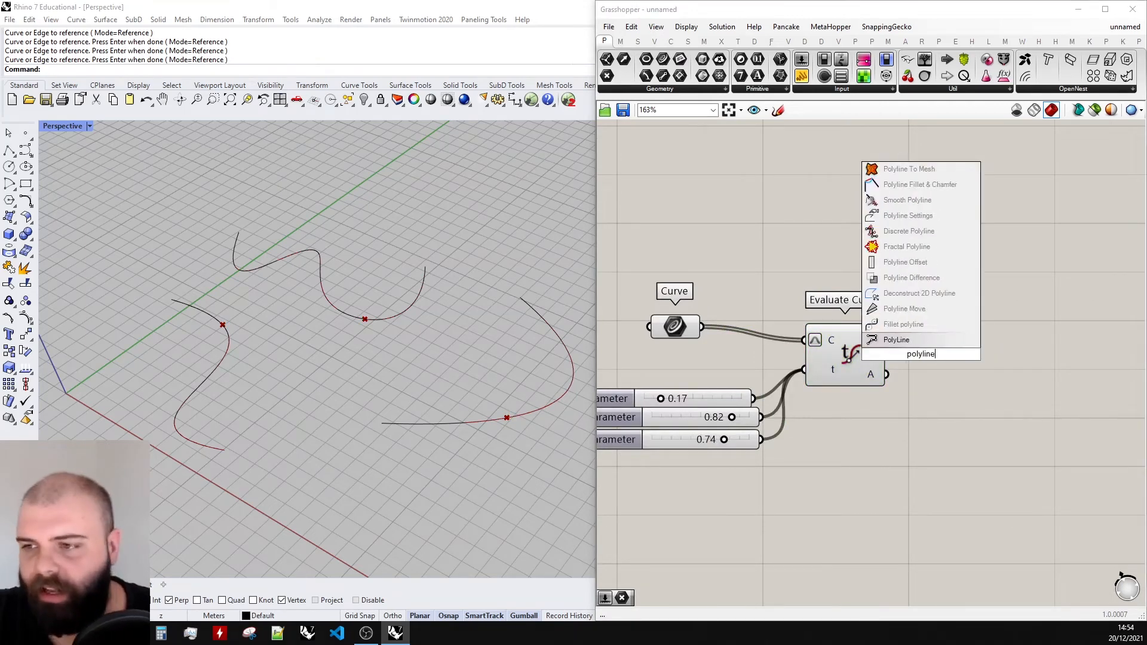
{"action": "left_click", "coordinate": [913, 332]}
{"action": "left_click_drag", "start_coordinate": [887, 336], "coordinate": [1002, 339]}
{"action": "scroll", "coordinate": [864, 313], "scroll_direction": "down", "scroll_amount": 3}
{"action": "left_click", "coordinate": [938, 329]}
{"action": "scroll", "coordinate": [944, 323], "scroll_direction": "up", "scroll_amount": 5}
{"action": "scroll", "coordinate": [1080, 385], "scroll_direction": "down", "scroll_amount": 2}
{"action": "right_click_drag", "start_coordinate": [1080, 386], "coordinate": [959, 363]}
{"action": "left_click_drag", "start_coordinate": [928, 313], "coordinate": [950, 323]}
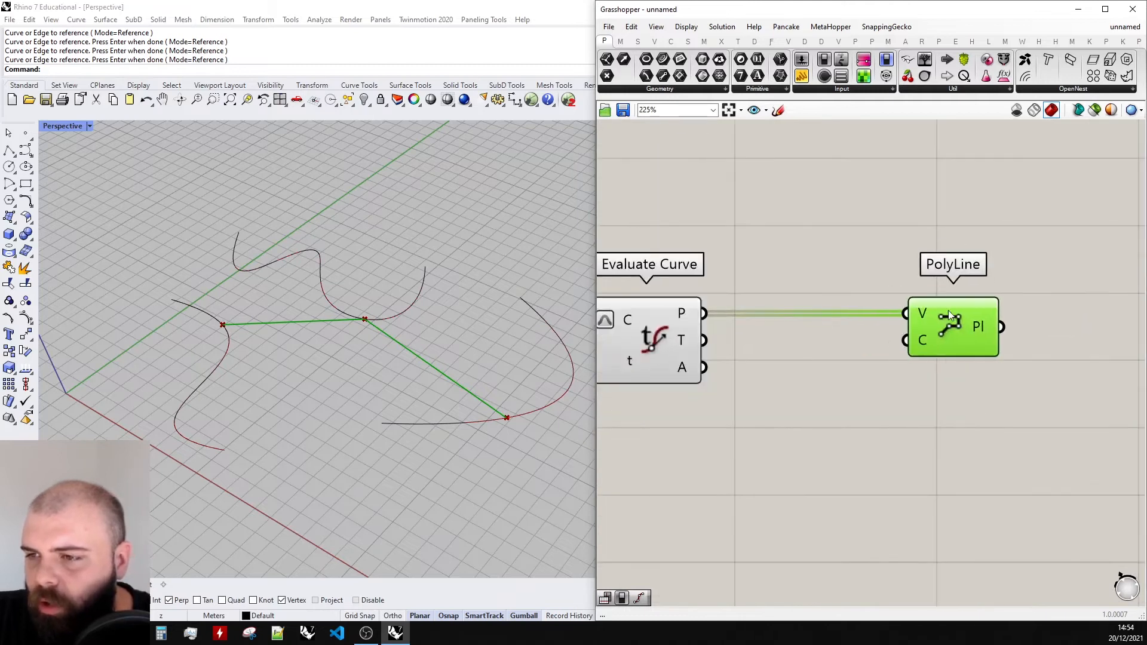
- Add a Boolean Toggle set to True and connect it to the PolyLine's closed input to form a triangle
{"action": "left_click", "coordinate": [908, 245]}
{"action": "left_click", "coordinate": [853, 91]}
{"action": "left_click", "coordinate": [836, 132]}
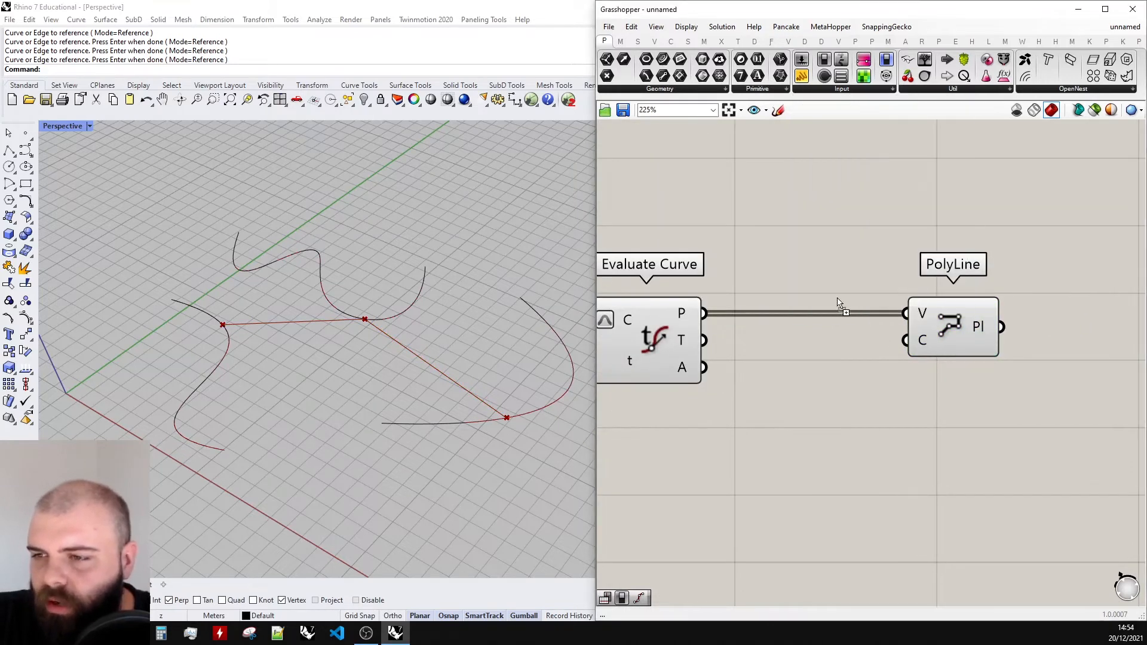
{"action": "left_click", "coordinate": [854, 372]}
{"action": "left_click_drag", "start_coordinate": [906, 363], "coordinate": [958, 342]}
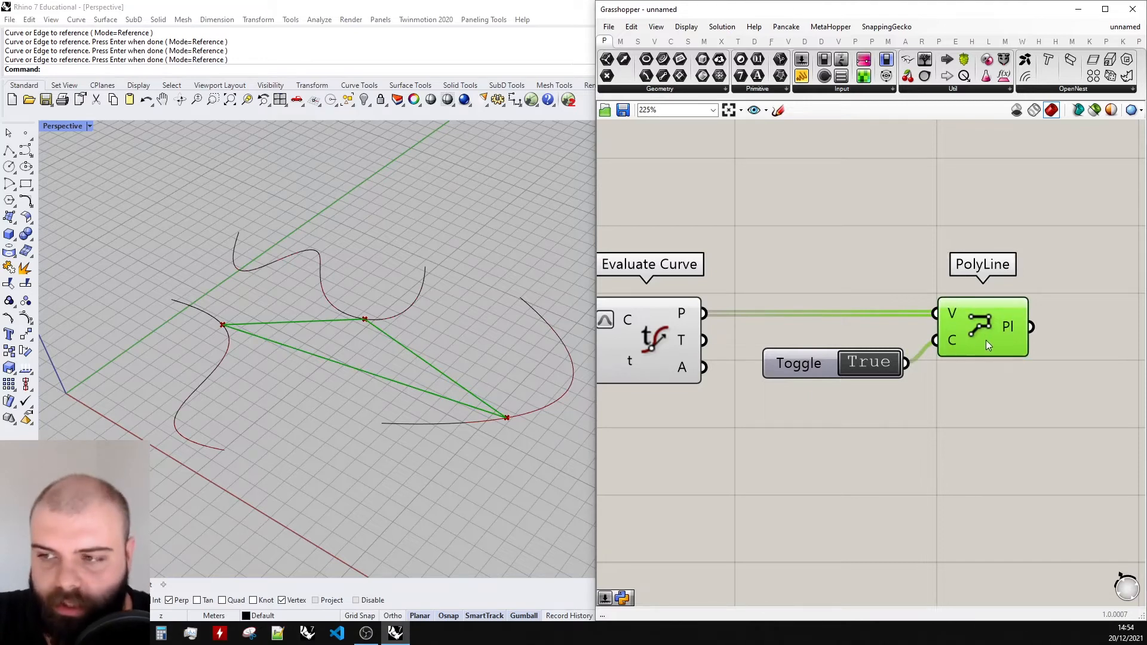
- Add an Area component after the PolyLine component
{"action": "scroll", "coordinate": [986, 340], "scroll_direction": "down", "scroll_amount": 2}
{"action": "double_click", "coordinate": [958, 374]}
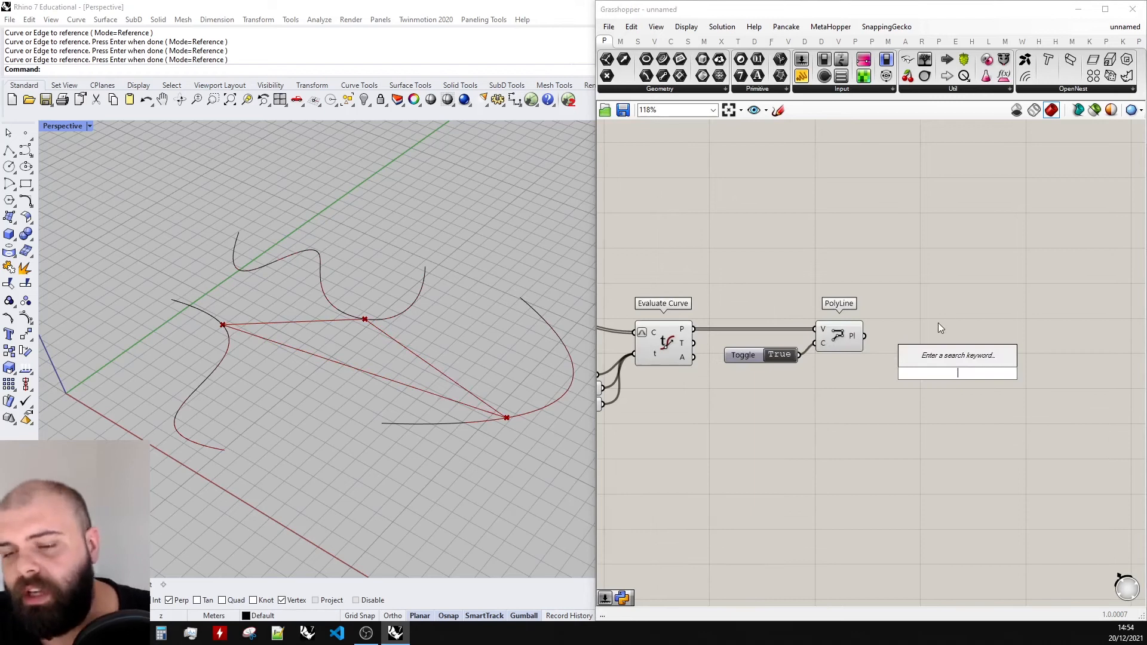
{"action": "key", "text": "Escape"}
{"action": "scroll", "coordinate": [905, 328], "scroll_direction": "up", "scroll_amount": 2}
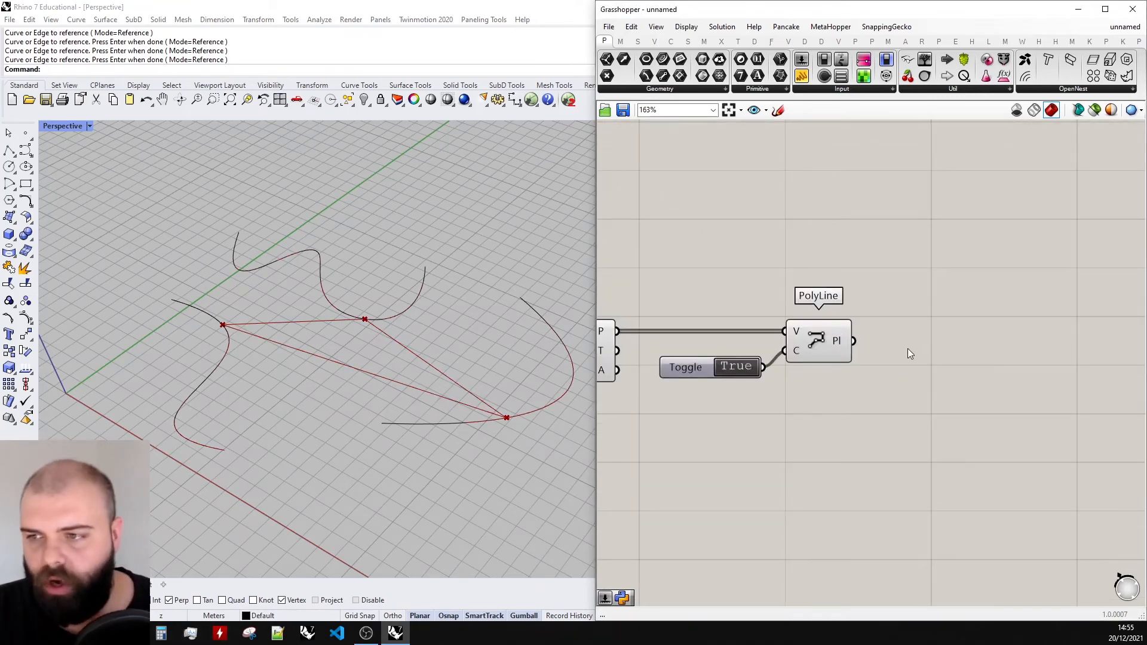
{"action": "double_click", "coordinate": [908, 349]}
{"action": "type", "text": "area"}
{"action": "key", "text": "Return"}
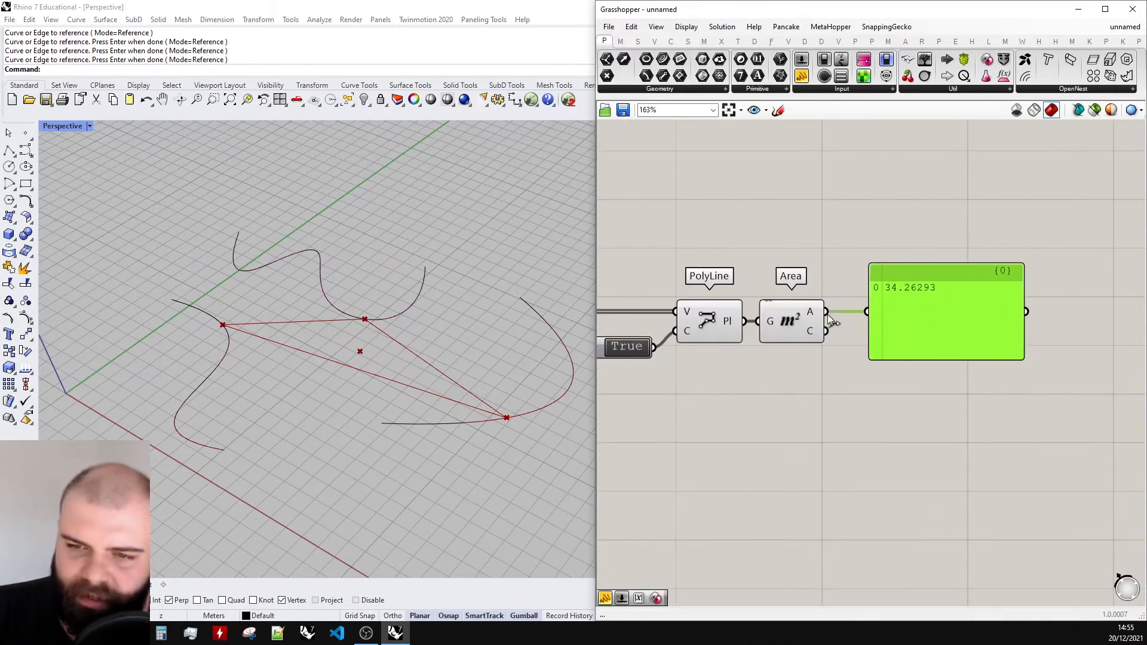
- Move the panel connected to the Area component's area output farther to the right and slightly below the component
{"action": "scroll", "coordinate": [894, 316], "scroll_direction": "up", "scroll_amount": 5}
{"action": "scroll", "coordinate": [950, 324], "scroll_direction": "down", "scroll_amount": 5}
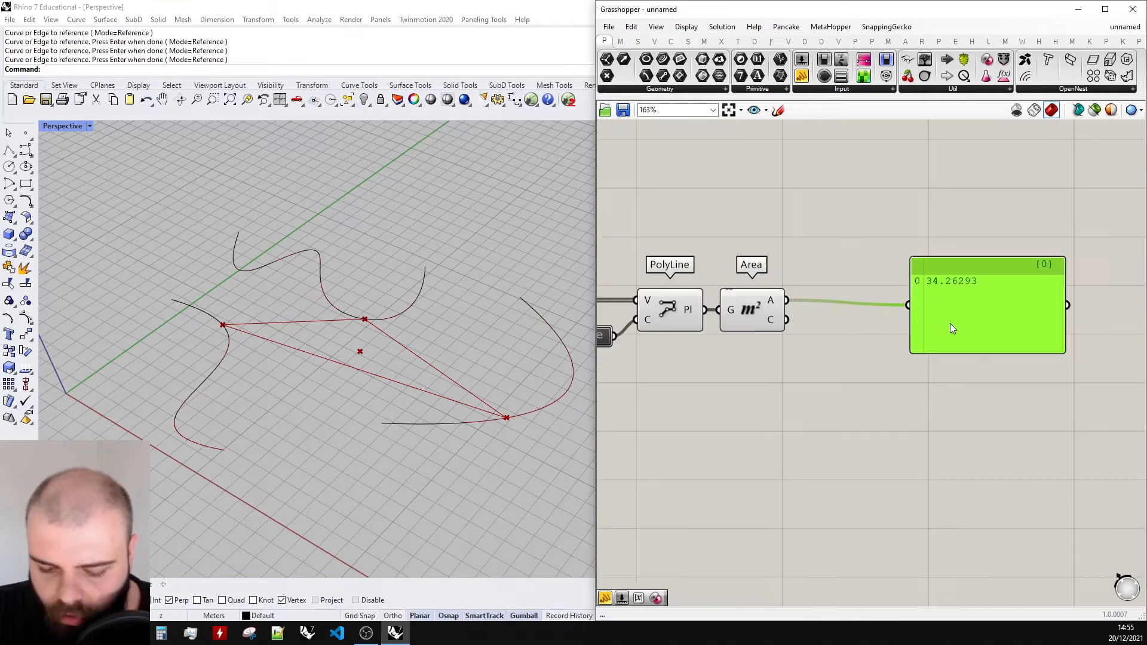
{"action": "left_click", "coordinate": [841, 372]}
{"action": "scroll", "coordinate": [841, 377], "scroll_direction": "down", "scroll_amount": 4}
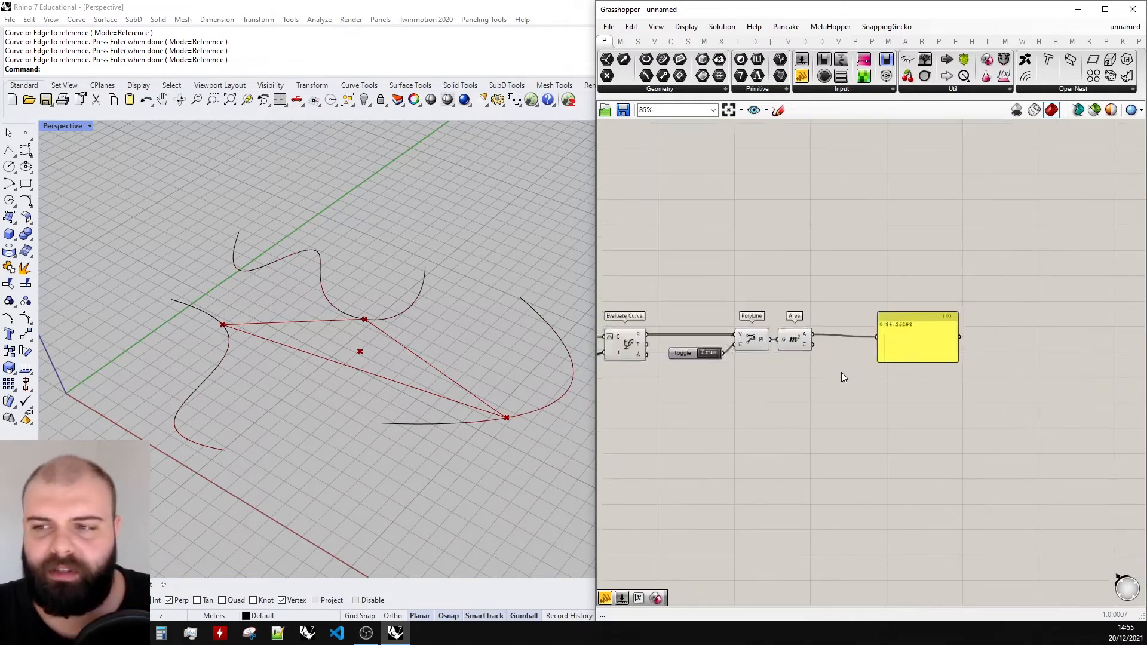
{"action": "scroll", "coordinate": [774, 375], "scroll_direction": "up", "scroll_amount": 3}
{"action": "scroll", "coordinate": [697, 338], "scroll_direction": "up", "scroll_amount": 3}
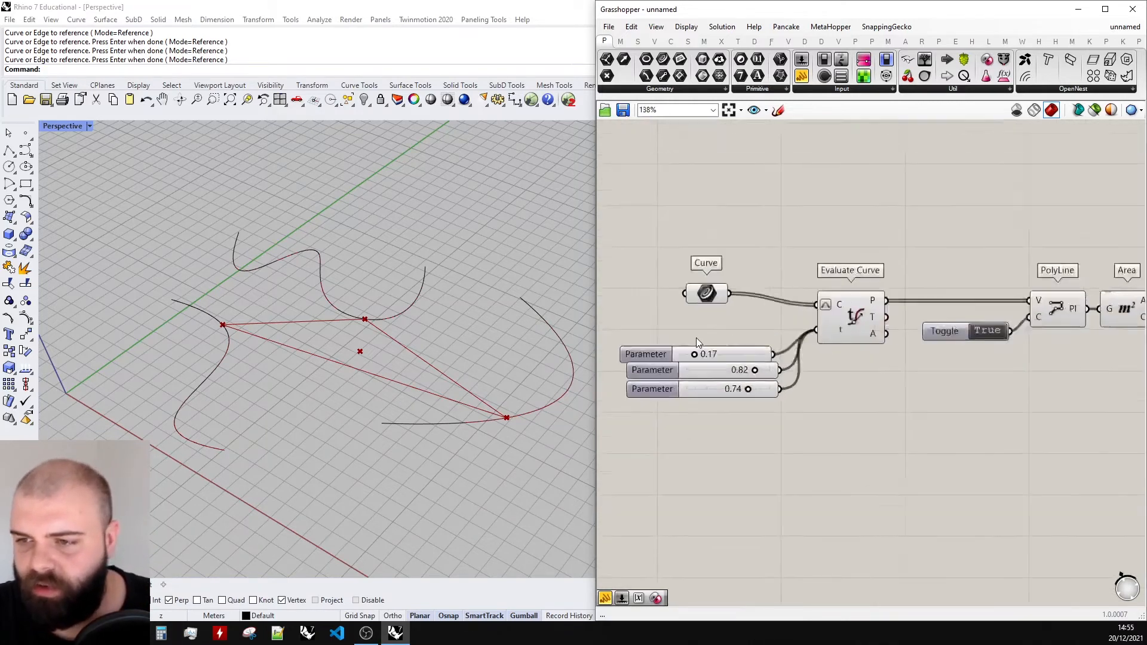
{"action": "left_click_drag", "start_coordinate": [840, 447], "coordinate": [670, 329]}
{"action": "scroll", "coordinate": [662, 338], "scroll_direction": "down", "scroll_amount": 5}
{"action": "scroll", "coordinate": [1036, 315], "scroll_direction": "up", "scroll_amount": 5}
{"action": "scroll", "coordinate": [1036, 316], "scroll_direction": "up", "scroll_amount": 1}
{"action": "left_click_drag", "start_coordinate": [1036, 315], "coordinate": [1049, 375]}
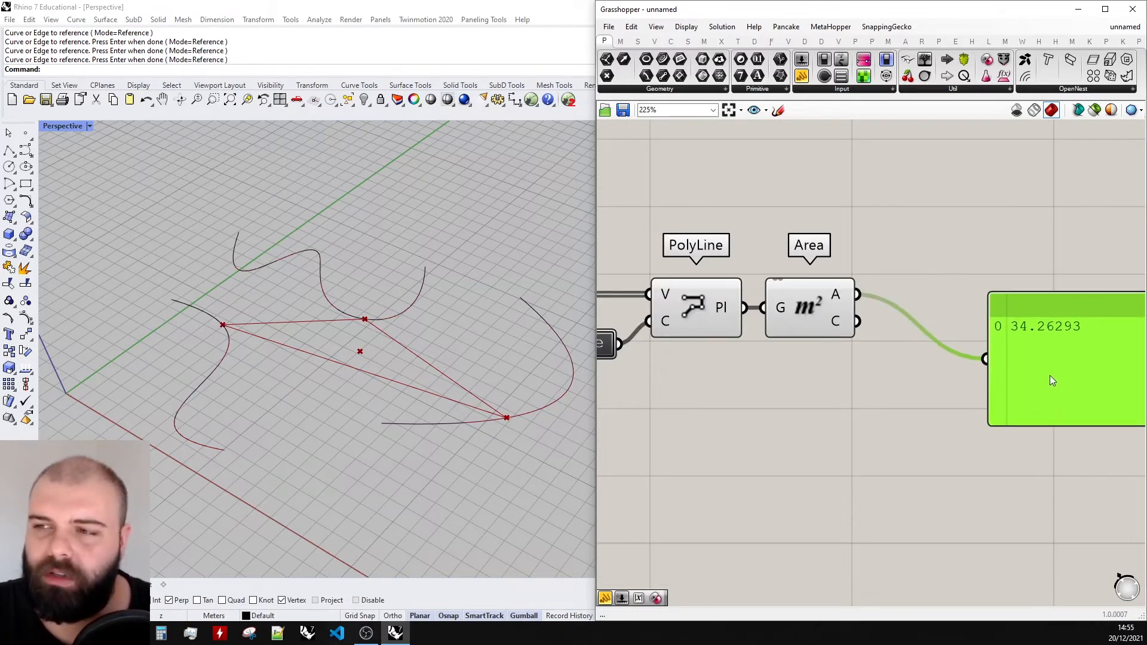
- Add a Galapagos component above the area panel
{"action": "scroll", "coordinate": [888, 396], "scroll_direction": "down", "scroll_amount": 3}
{"action": "scroll", "coordinate": [924, 289], "scroll_direction": "up", "scroll_amount": 2}
{"action": "double_click", "coordinate": [924, 287]}
{"action": "type", "text": "galapa"}
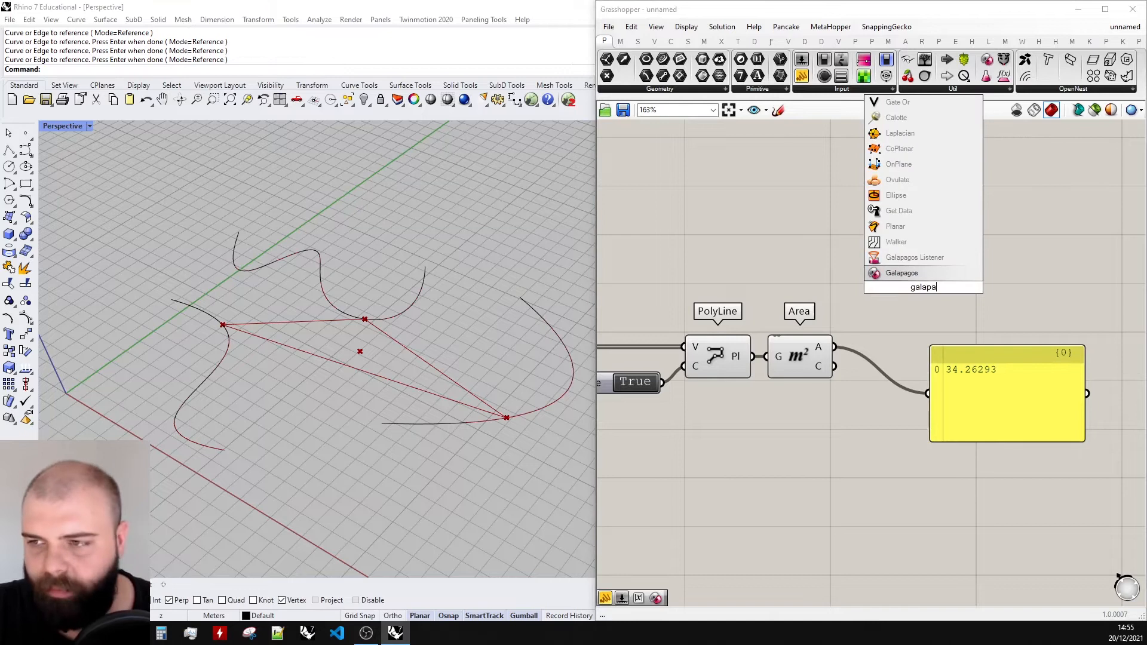
{"action": "key", "text": "Return"}
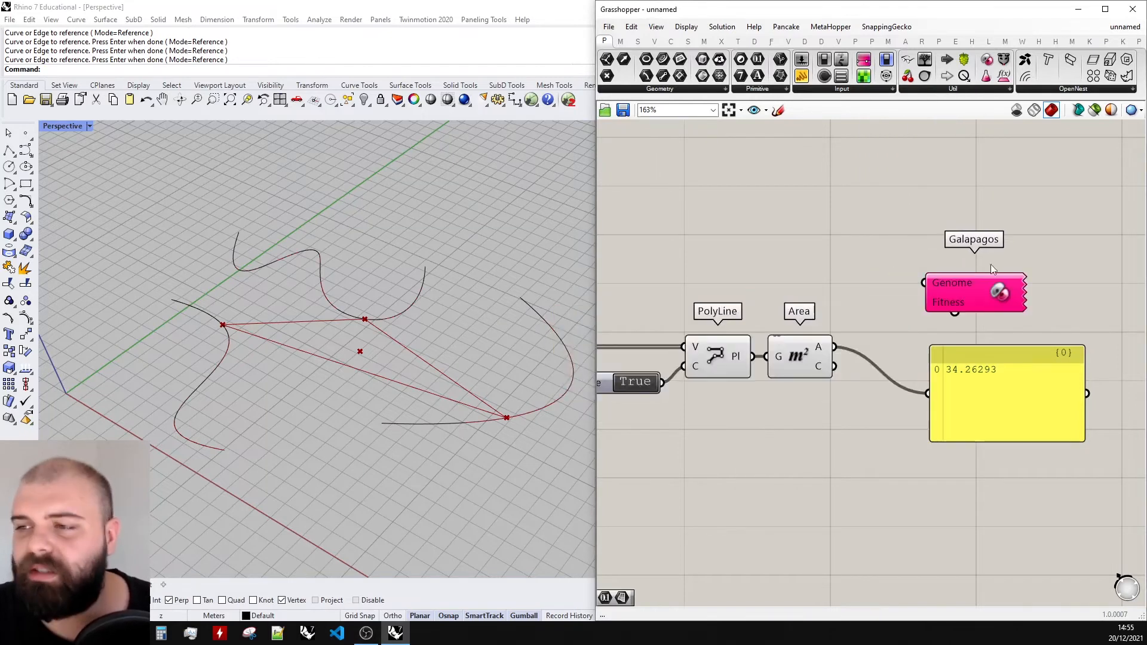
- Connect the Galapagos Genome input to all three curve parameter sliders
{"action": "scroll", "coordinate": [991, 264], "scroll_direction": "down", "scroll_amount": 4}
{"action": "scroll", "coordinate": [807, 331], "scroll_direction": "up", "scroll_amount": 3}
{"action": "scroll", "coordinate": [1023, 307], "scroll_direction": "down", "scroll_amount": 2}
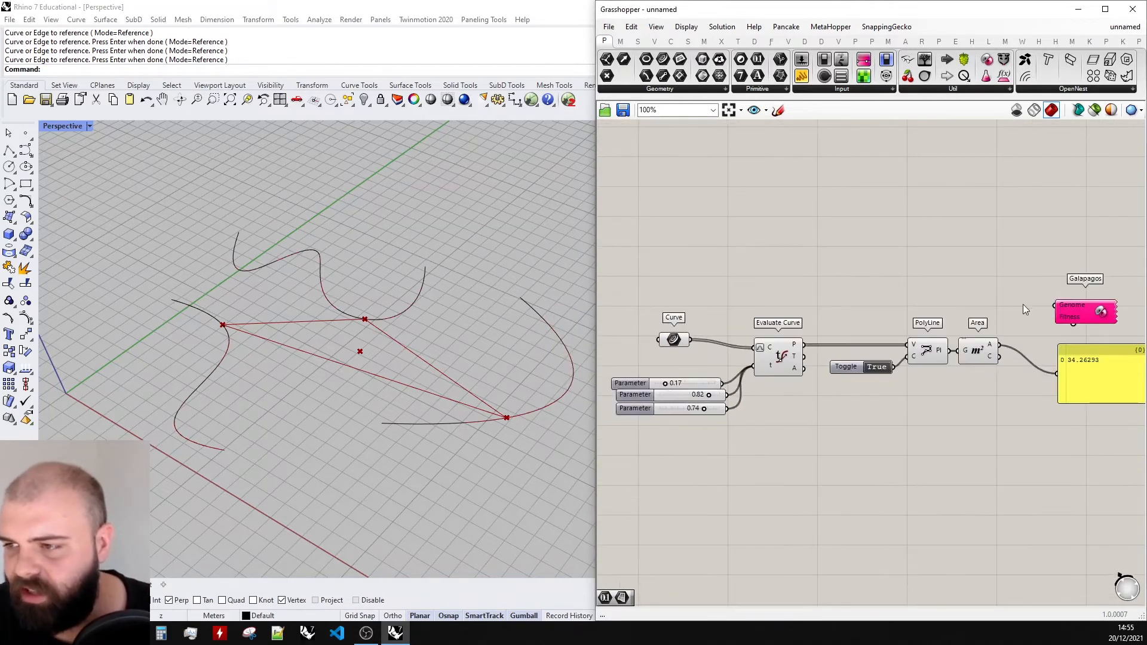
{"action": "left_click_drag", "start_coordinate": [1005, 322], "coordinate": [725, 386]}
{"action": "left_click_drag", "start_coordinate": [1056, 306], "coordinate": [726, 399]}
{"action": "left_click_drag", "start_coordinate": [1061, 308], "coordinate": [728, 413]}
- Add a Number parameter fed by the Area component's A output, link the Galapagos Fitness input to it, and delete the area panel
{"action": "scroll", "coordinate": [947, 365], "scroll_direction": "up", "scroll_amount": 3}
{"action": "double_click", "coordinate": [780, 392]}
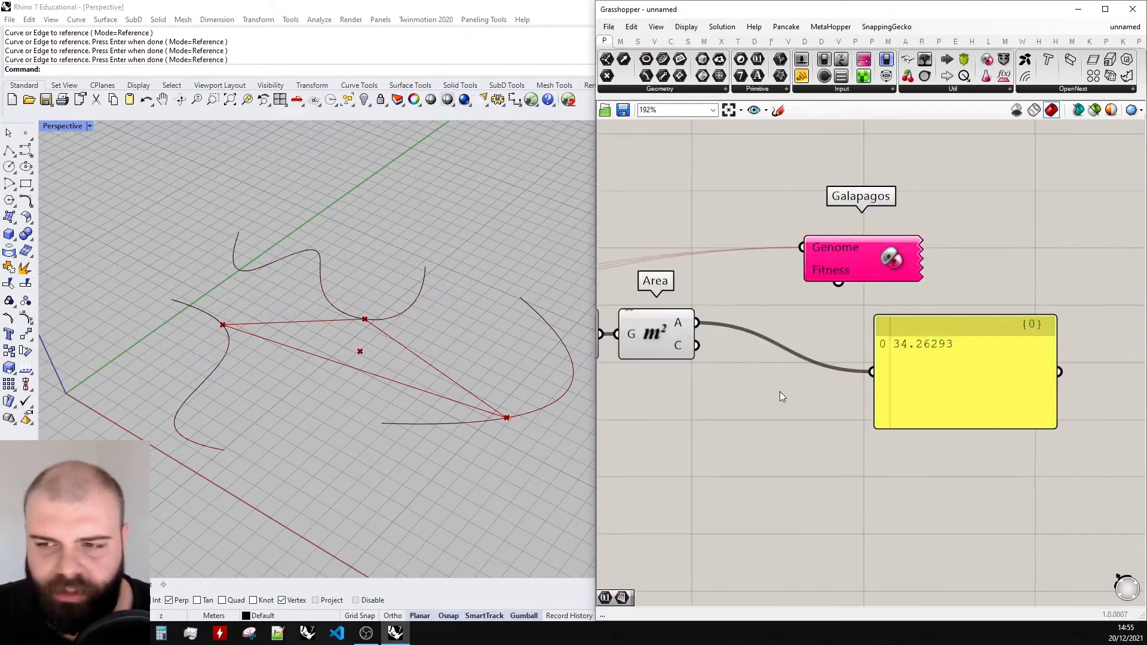
{"action": "type", "text": "number"}
{"action": "key", "text": "Return"}
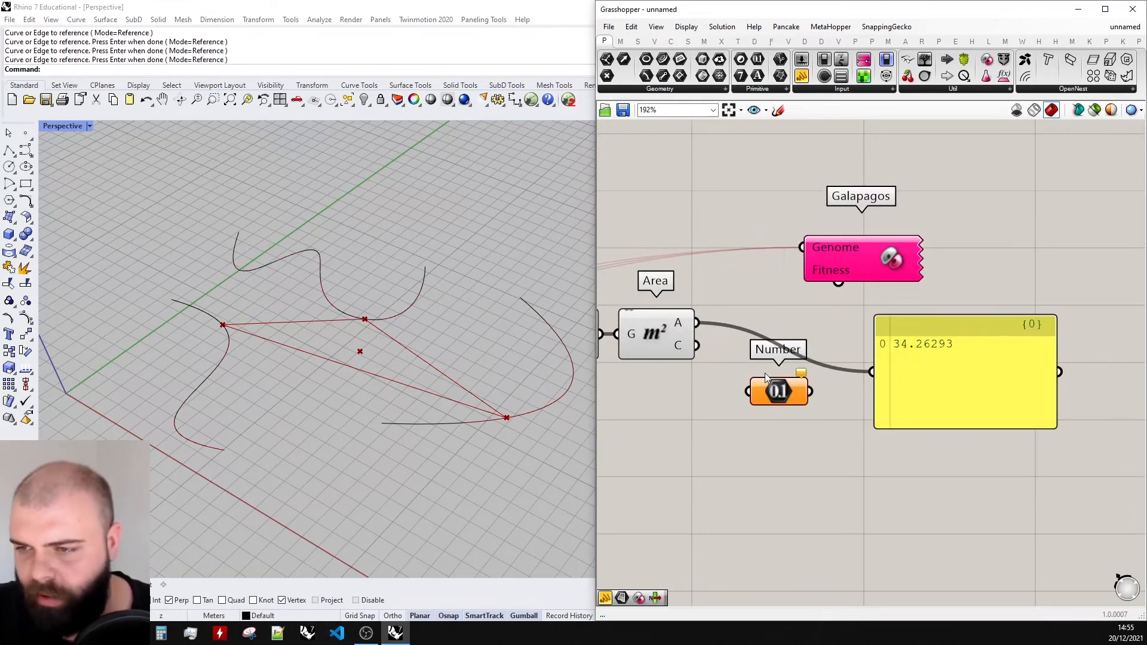
{"action": "left_click_drag", "start_coordinate": [698, 323], "coordinate": [748, 392]}
{"action": "left_click_drag", "start_coordinate": [839, 284], "coordinate": [801, 392]}
{"action": "left_click", "coordinate": [937, 361]}
{"action": "key", "text": "Delete"}
- Open the Galapagos editor, run the evolutionary solver to maximize the triangle's area, and stop it after the fitness levels off
{"action": "scroll", "coordinate": [929, 268], "scroll_direction": "up", "scroll_amount": 2}
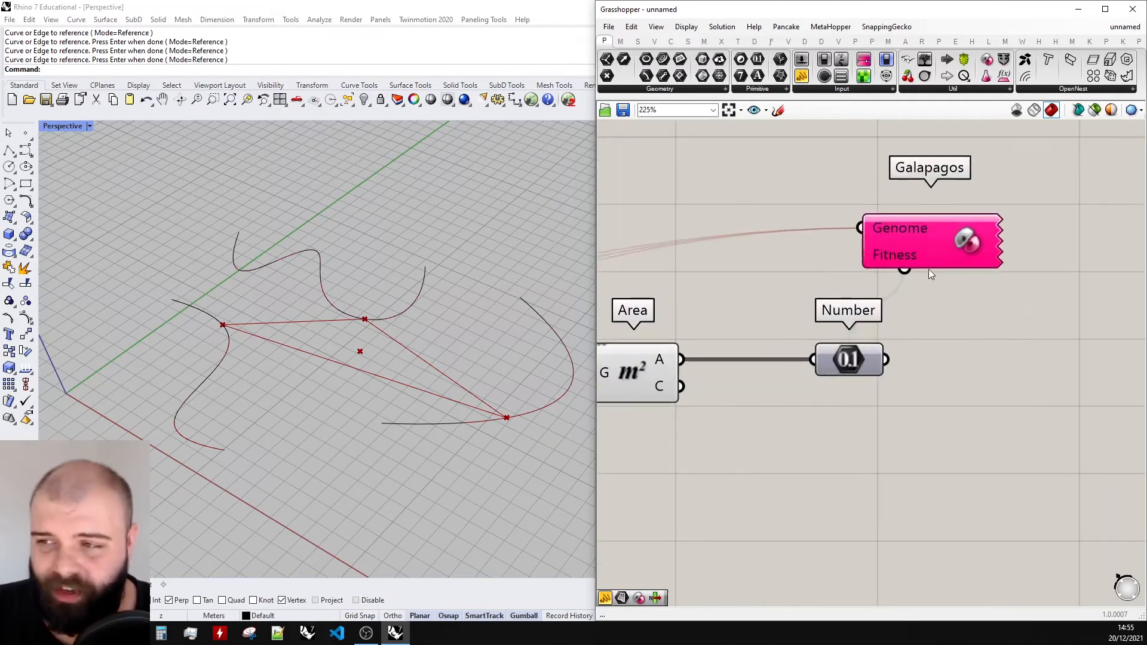
{"action": "left_click", "coordinate": [938, 235]}
{"action": "double_click", "coordinate": [955, 247]}
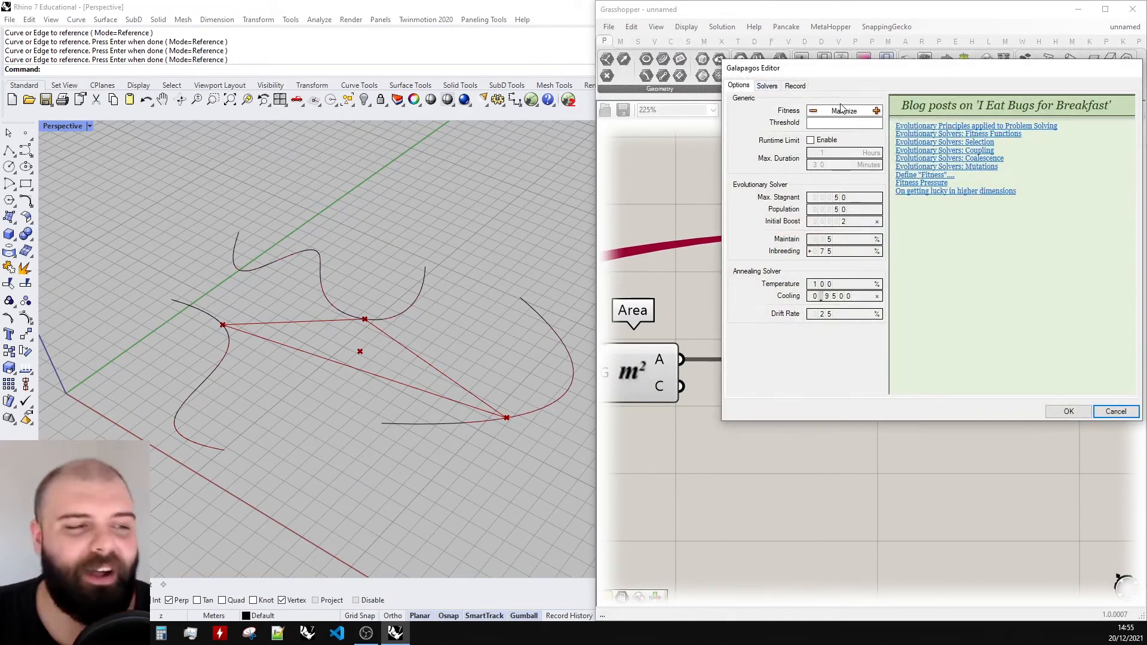
{"action": "left_click", "coordinate": [766, 85]}
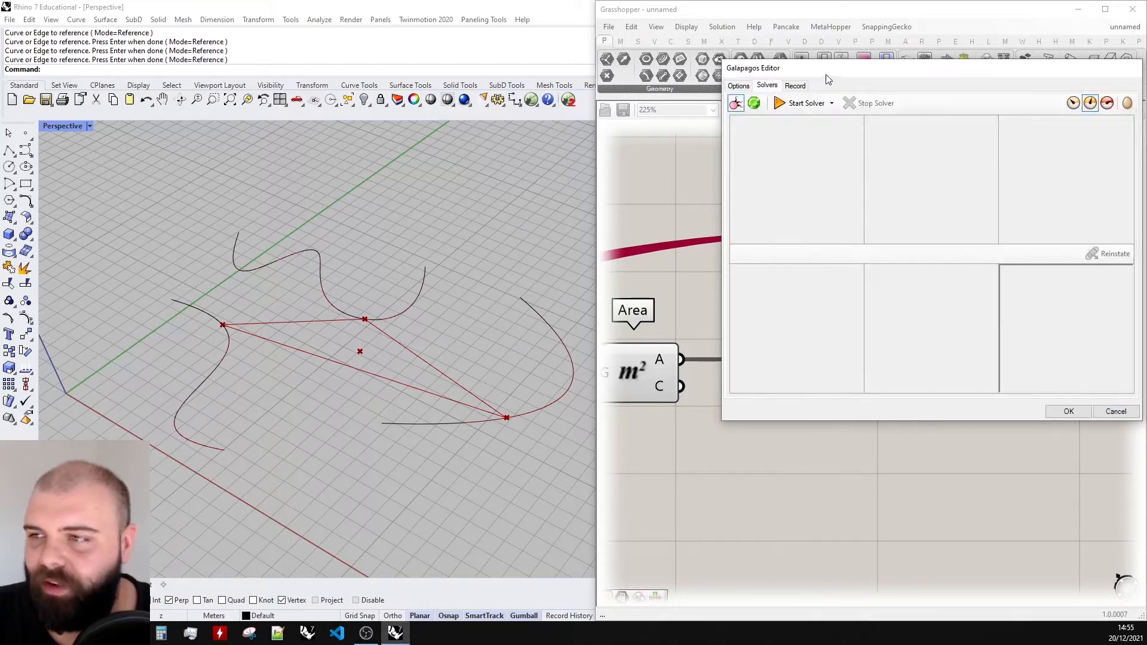
{"action": "left_click_drag", "start_coordinate": [776, 68], "coordinate": [683, 62]}
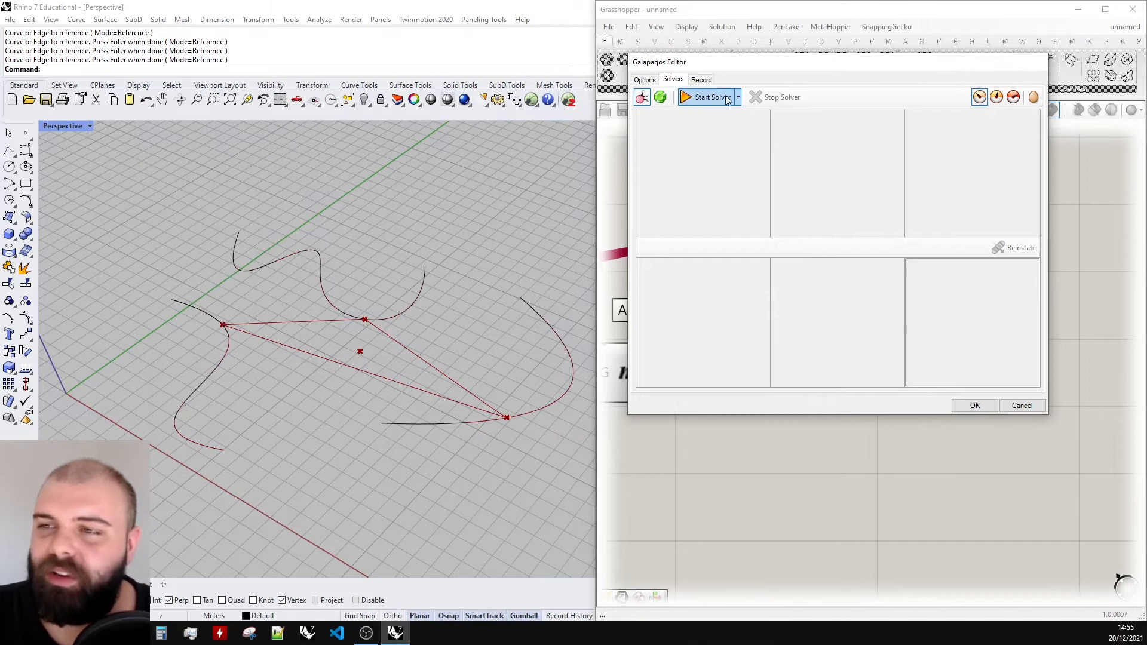
{"action": "left_click", "coordinate": [708, 97]}
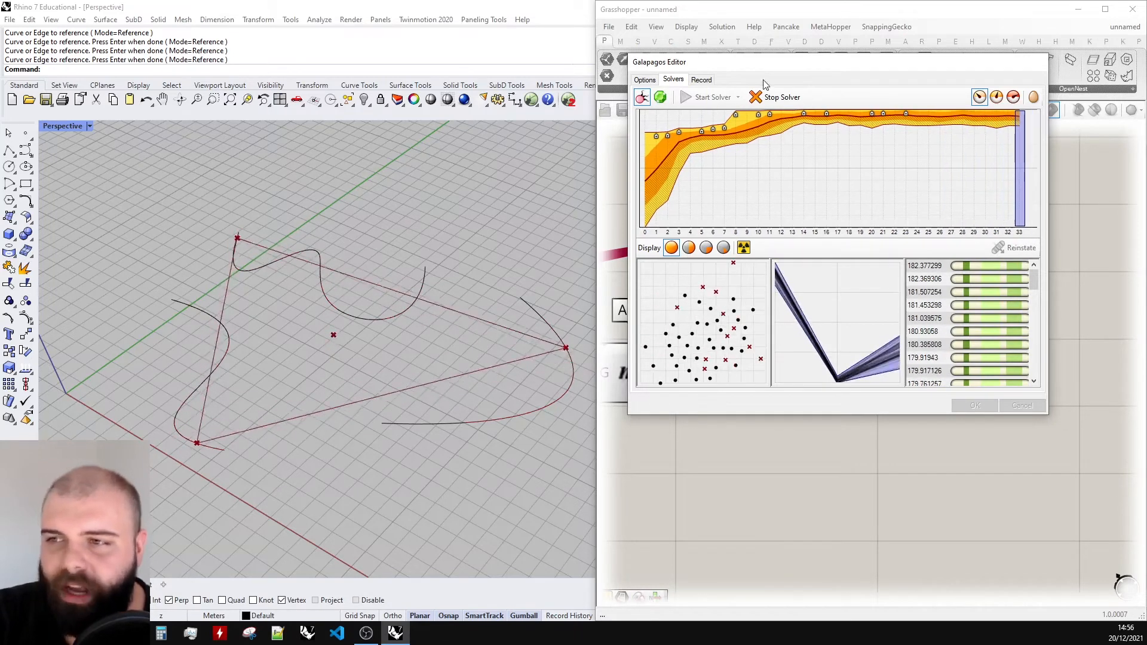
{"action": "left_click", "coordinate": [790, 100]}
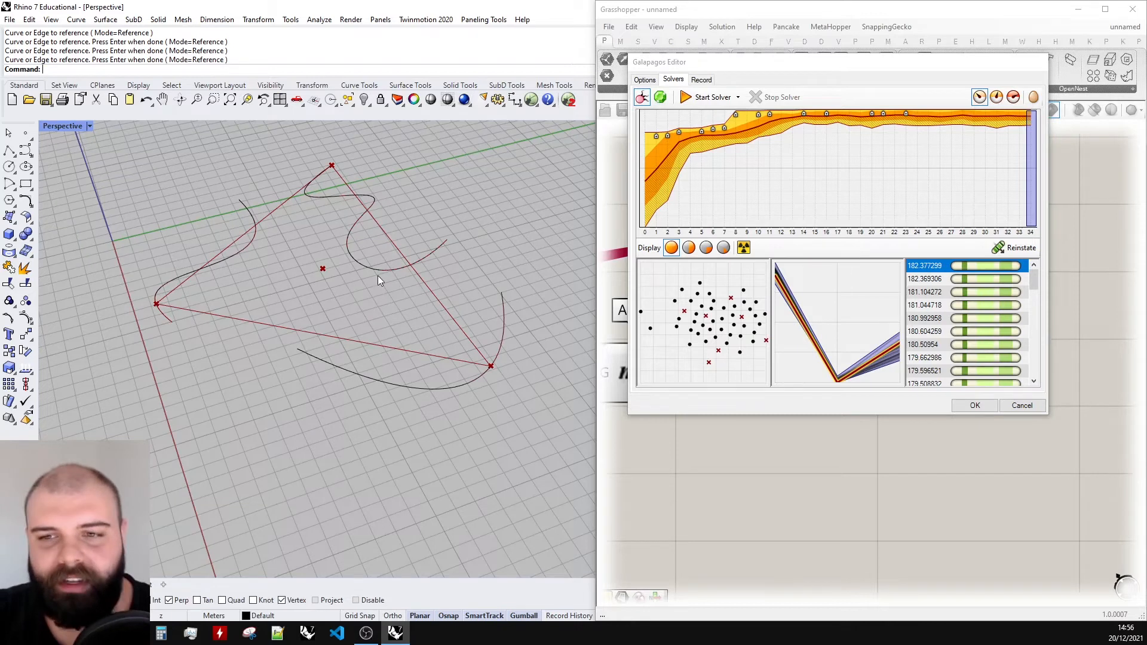
- Rotate the front curve about half a turn around its vertical axis in the Rhino viewport
{"action": "left_click", "coordinate": [428, 389]}
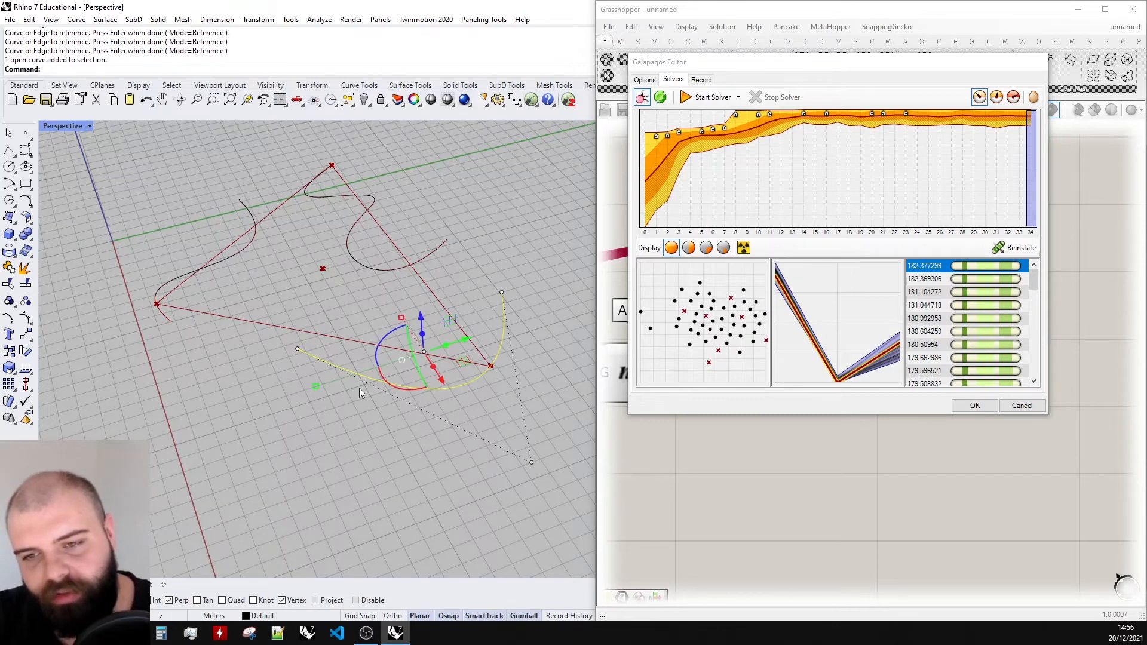
{"action": "left_click_drag", "start_coordinate": [378, 347], "coordinate": [498, 430]}
{"action": "left_click", "coordinate": [499, 431]}
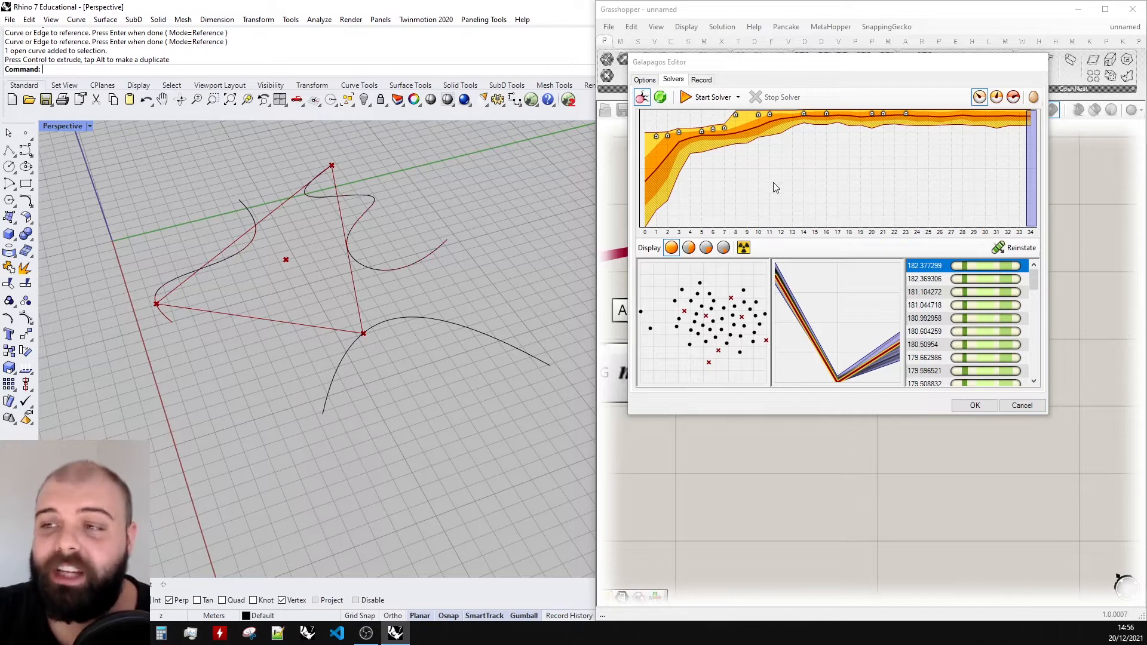
- Rerun the Galapagos solver for the rotated curve, stop it, inspect the resulting triangle and accept the solution
{"action": "left_click", "coordinate": [712, 99]}
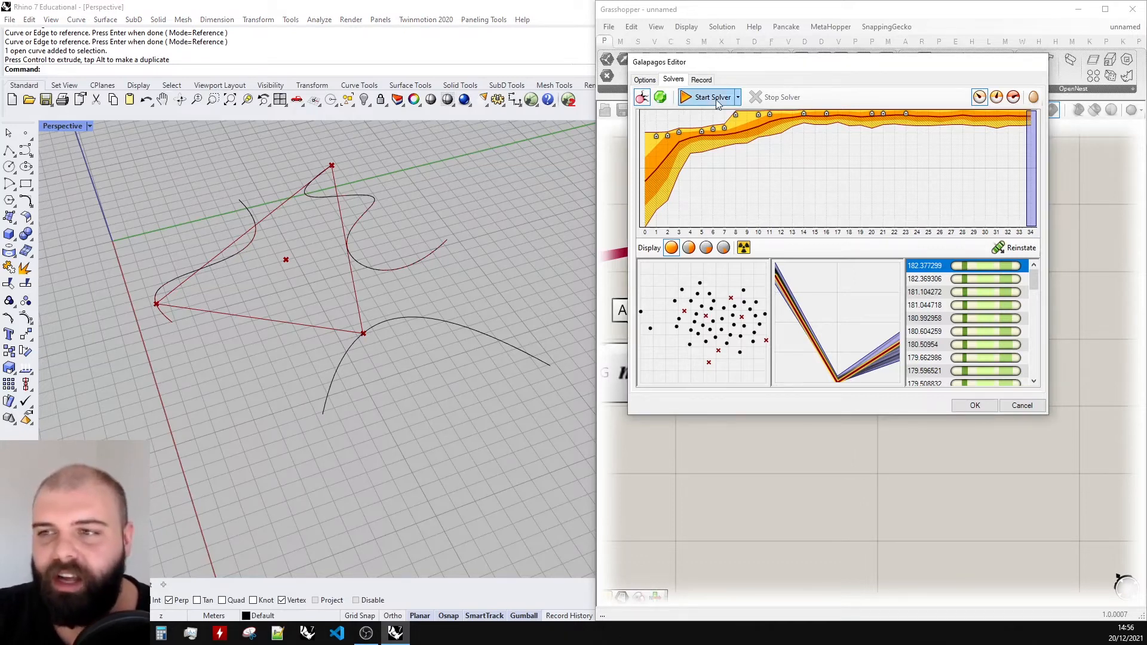
{"action": "left_click", "coordinate": [712, 98]}
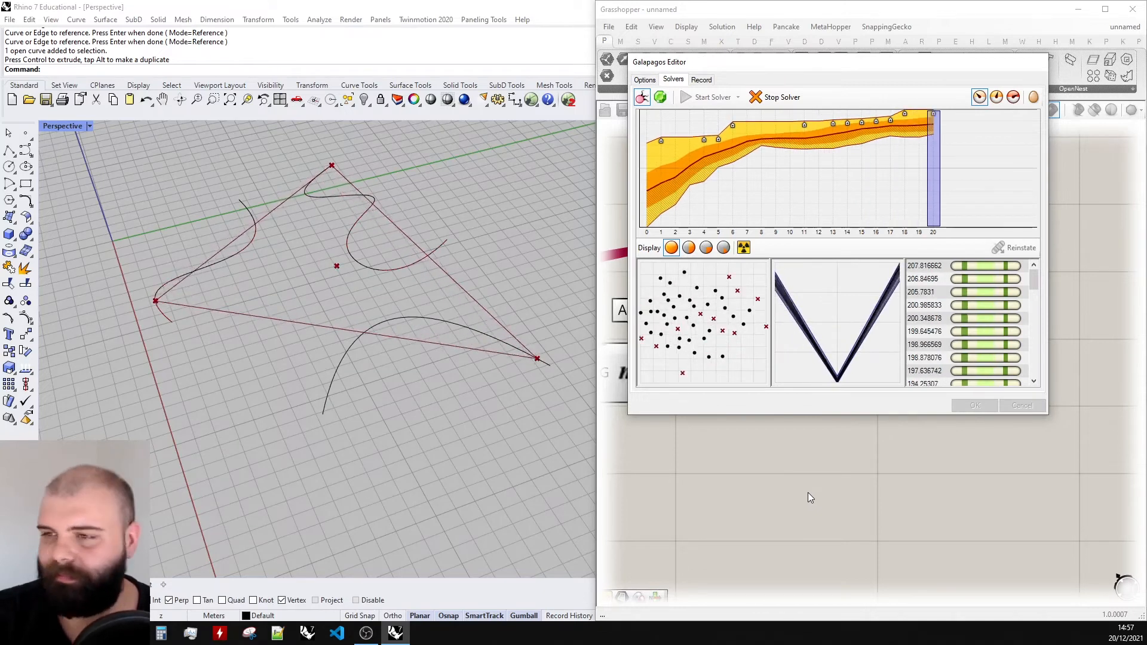
{"action": "left_click", "coordinate": [776, 96]}
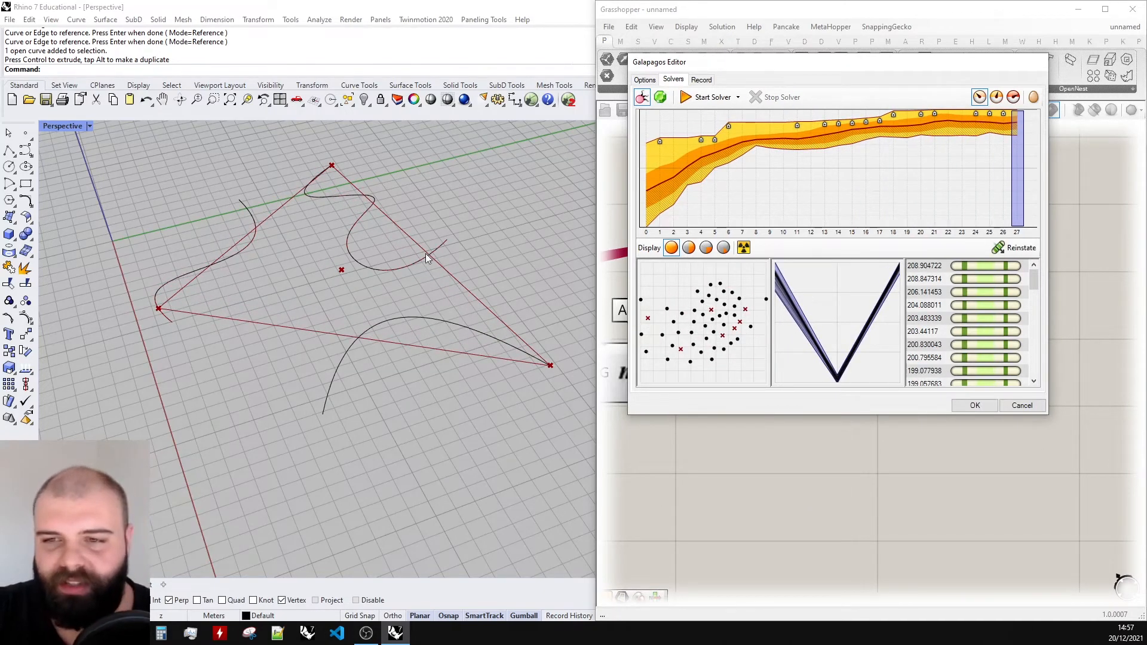
{"action": "right_click_drag", "start_coordinate": [426, 253], "coordinate": [421, 263]}
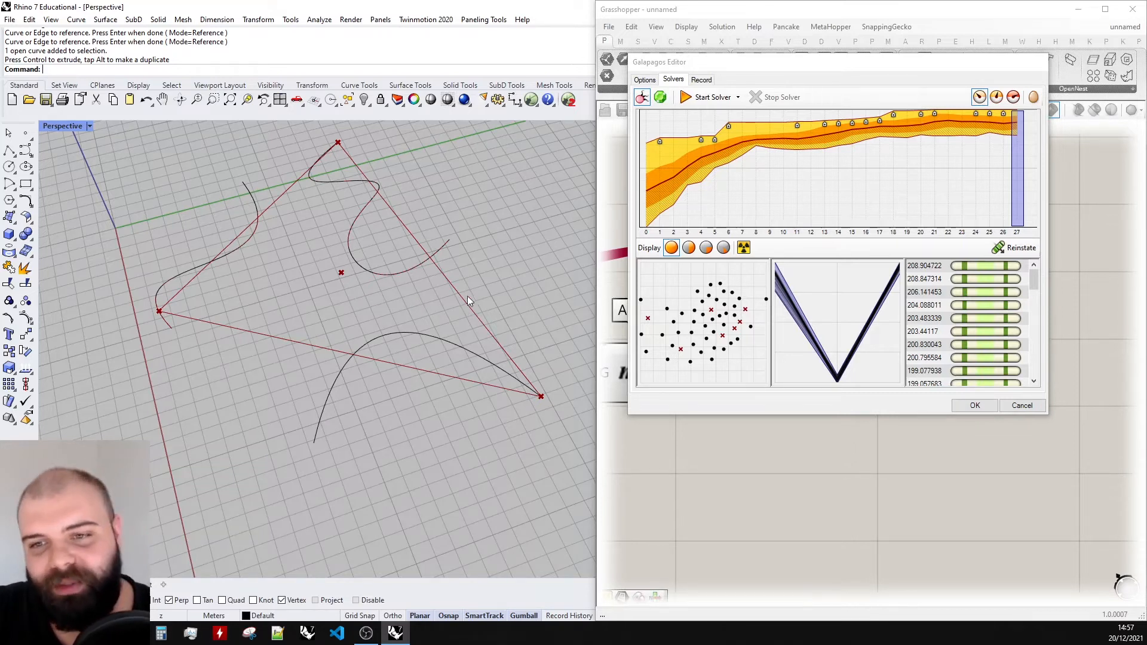
{"action": "right_click_drag", "start_coordinate": [467, 296], "coordinate": [438, 289]}
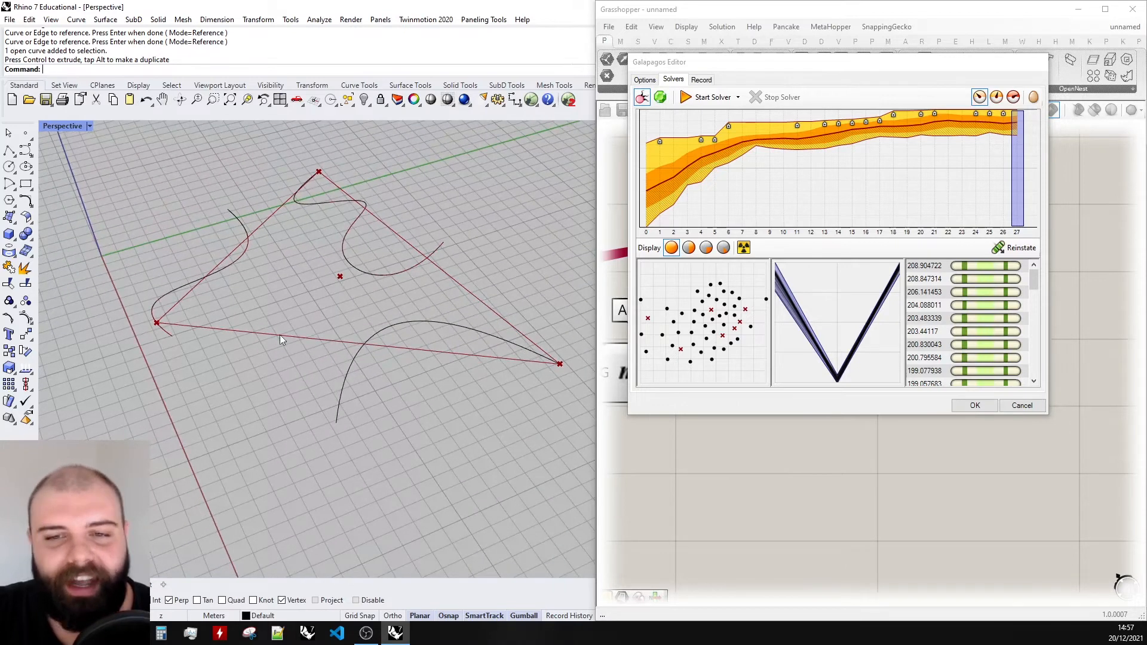
{"action": "left_click", "coordinate": [975, 405]}
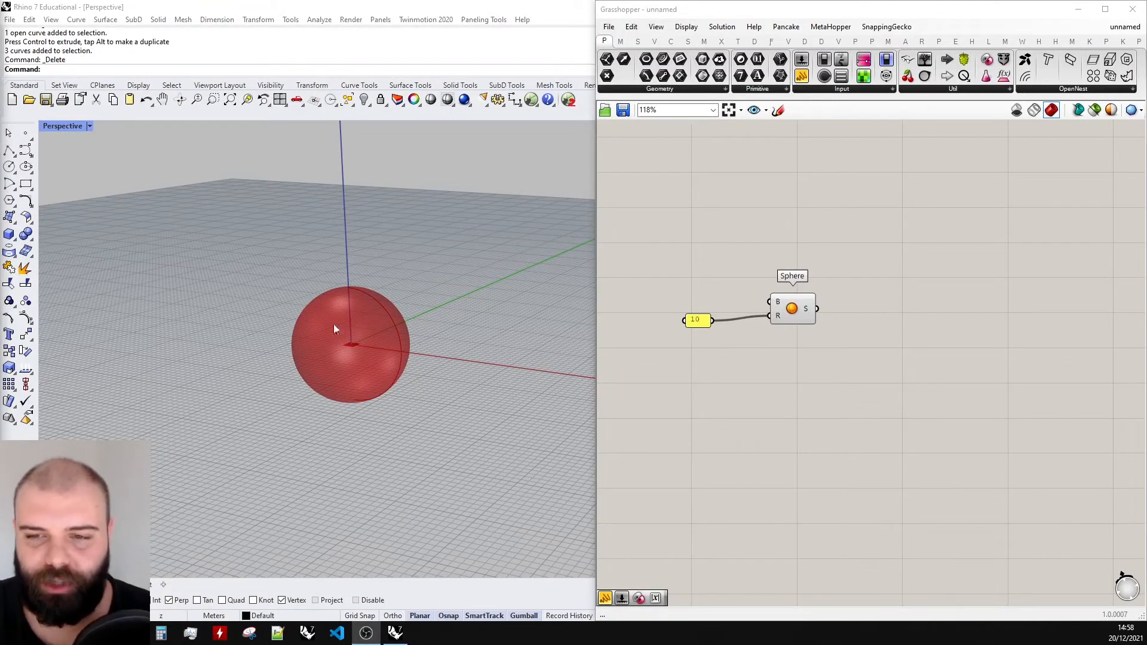
- Draw a closed three-point polyline across the sphere, starting and ending at the sphere's upper pole
{"action": "scroll", "coordinate": [333, 324], "scroll_direction": "up", "scroll_amount": 6}
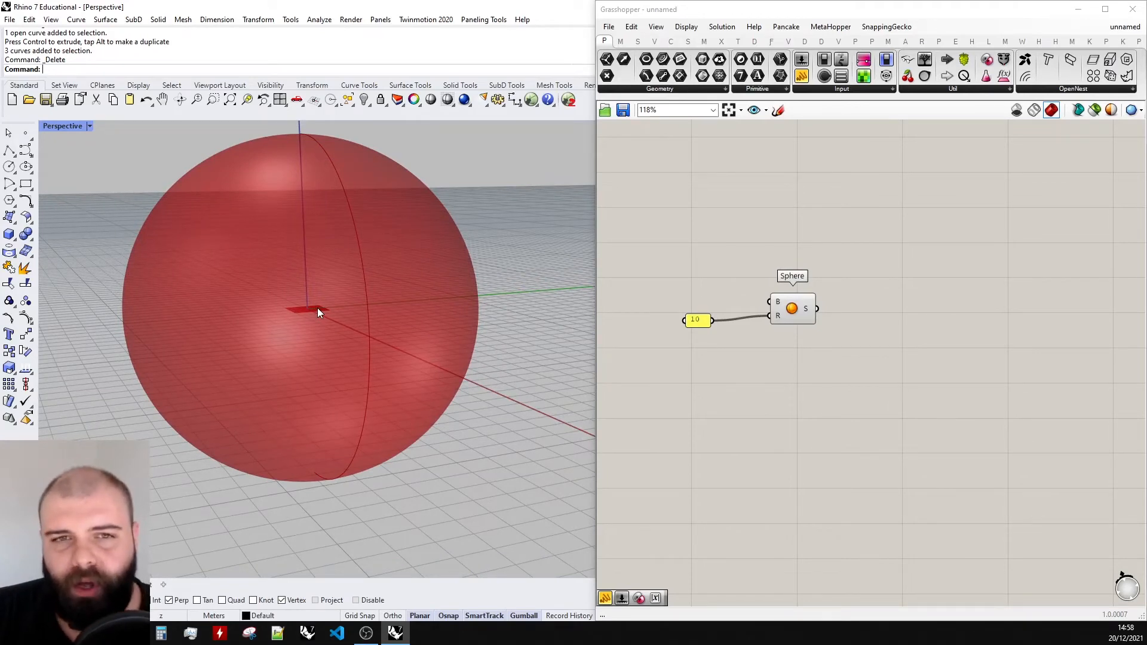
{"action": "left_click", "coordinate": [9, 151]}
{"action": "scroll", "coordinate": [385, 363], "scroll_direction": "down", "scroll_amount": 4}
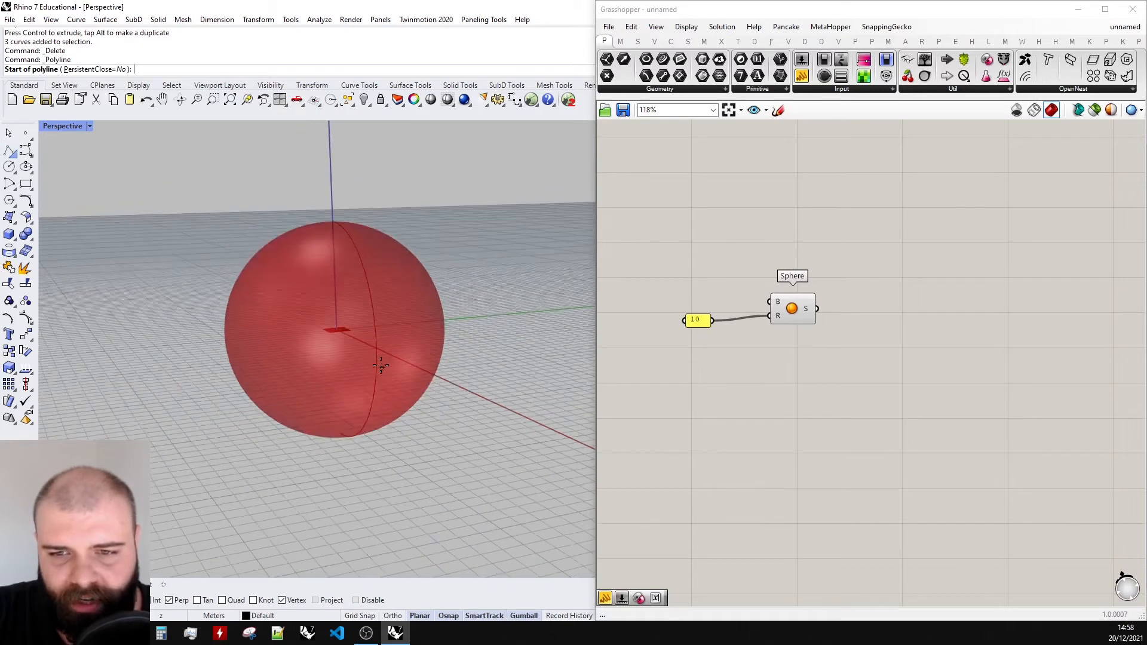
{"action": "right_click_drag", "start_coordinate": [386, 363], "coordinate": [371, 251]}
{"action": "scroll", "coordinate": [335, 194], "scroll_direction": "up", "scroll_amount": 2}
{"action": "left_click", "coordinate": [341, 205]}
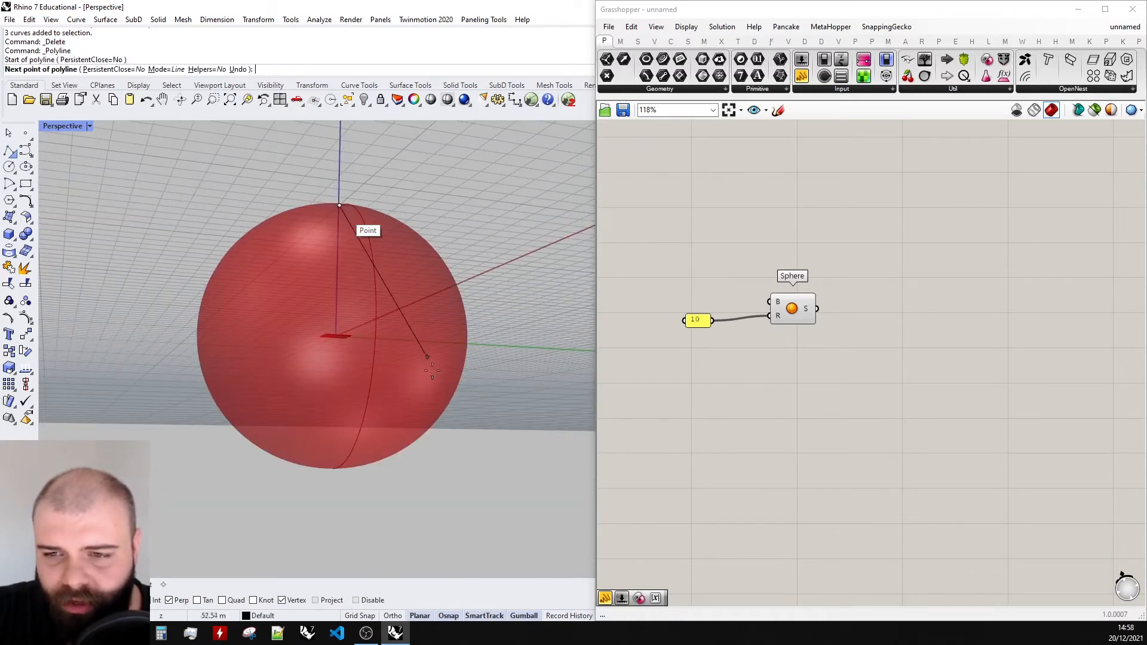
{"action": "left_click", "coordinate": [443, 407]}
{"action": "left_click", "coordinate": [265, 448]}
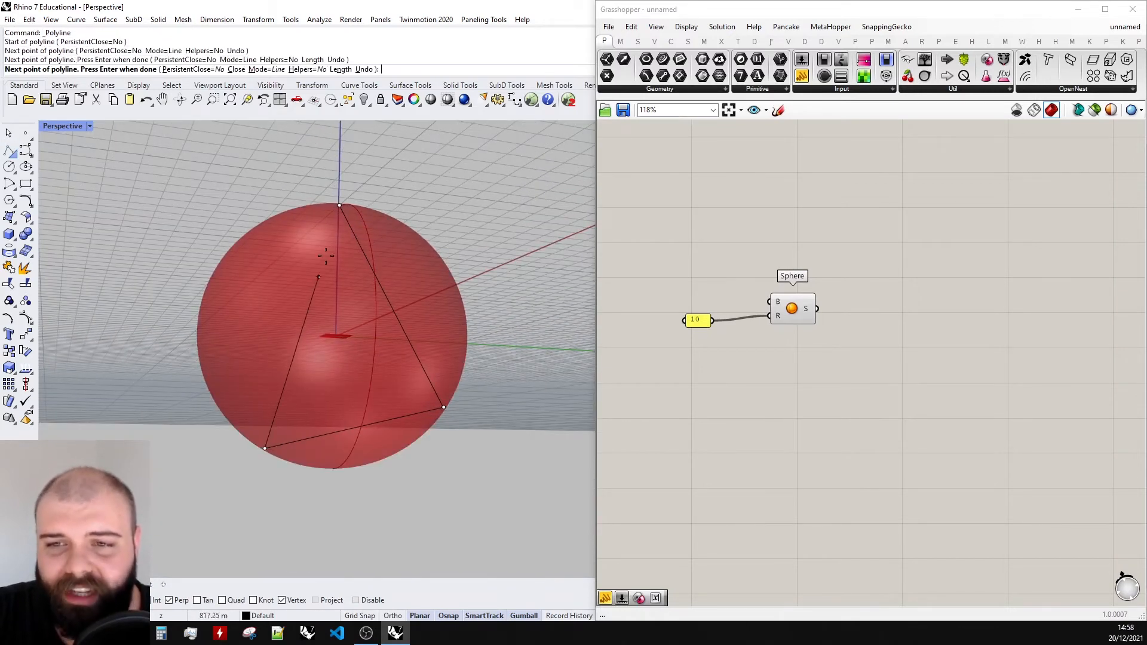
{"action": "left_click", "coordinate": [340, 206]}
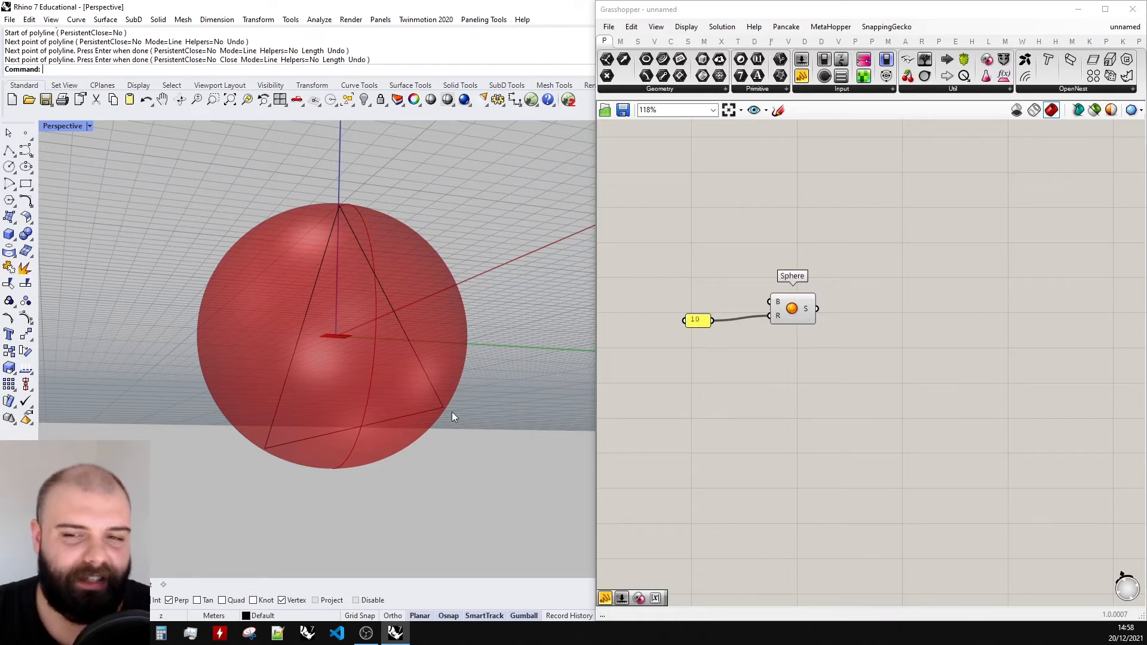
- Delete the closed triangular polyline drawn over the sphere
{"action": "left_click_drag", "start_coordinate": [480, 454], "coordinate": [263, 307]}
{"action": "left_click", "coordinate": [439, 490]}
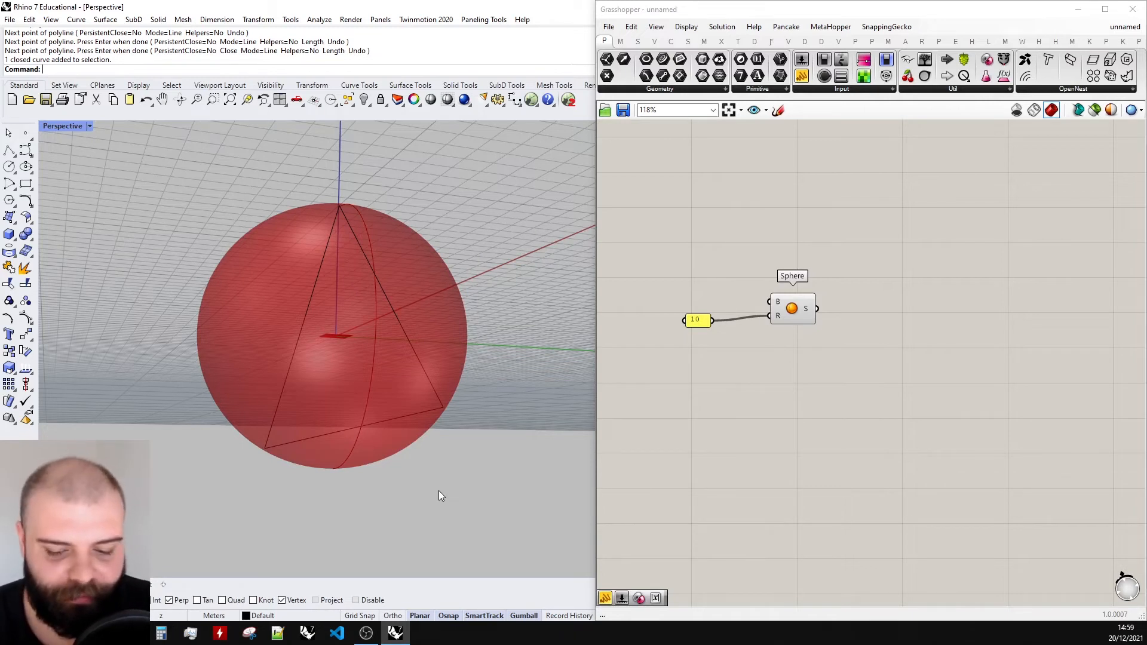
{"action": "left_click", "coordinate": [306, 290]}
{"action": "key", "text": "Delete"}
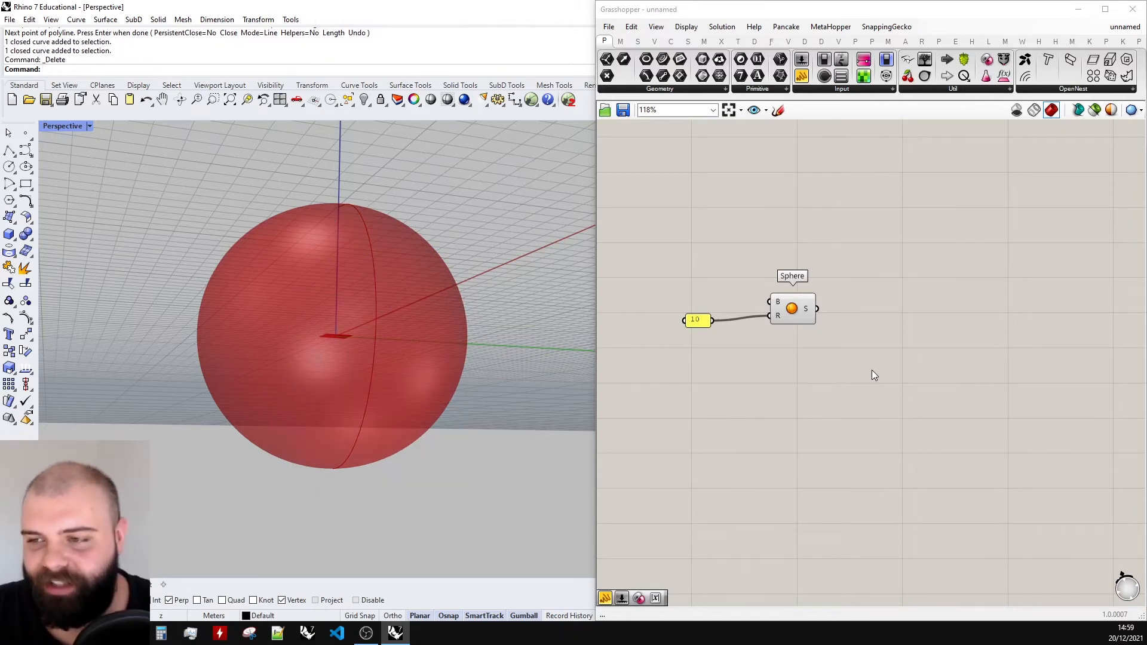
- Add an Evaluate Surface component and connect the Sphere output to its S input
{"action": "double_click", "coordinate": [873, 371]}
{"action": "type", "text": "evaluate surf"}
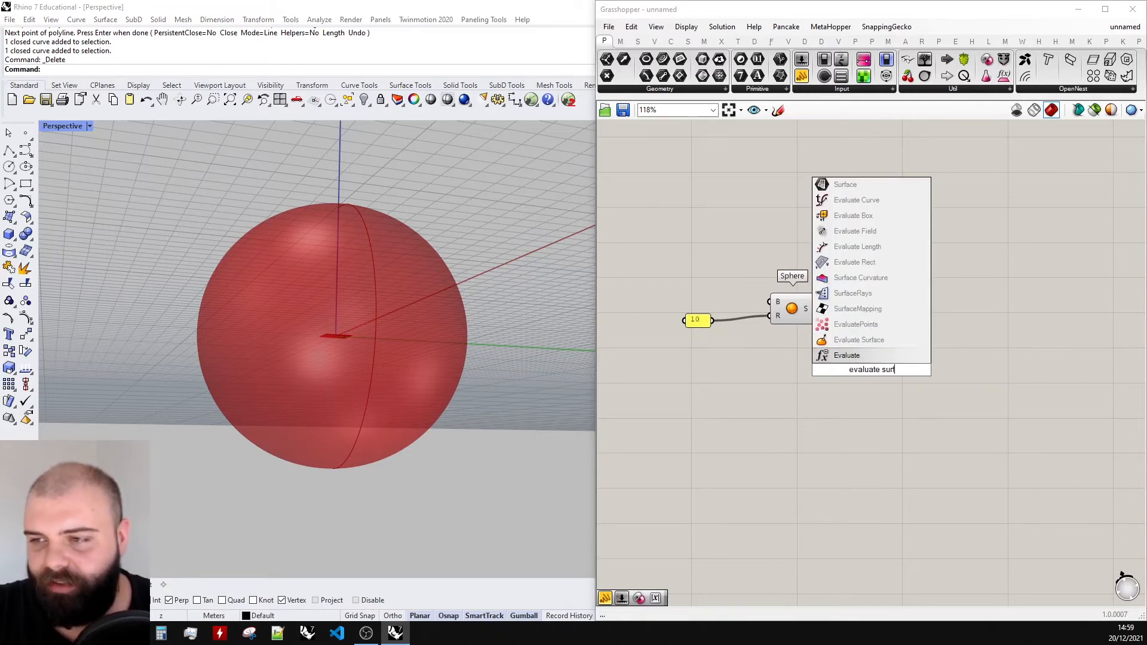
{"action": "left_click", "coordinate": [878, 343]}
{"action": "scroll", "coordinate": [817, 309], "scroll_direction": "up", "scroll_amount": 2}
{"action": "left_click_drag", "start_coordinate": [792, 299], "coordinate": [857, 368]}
{"action": "left_click", "coordinate": [747, 274]}
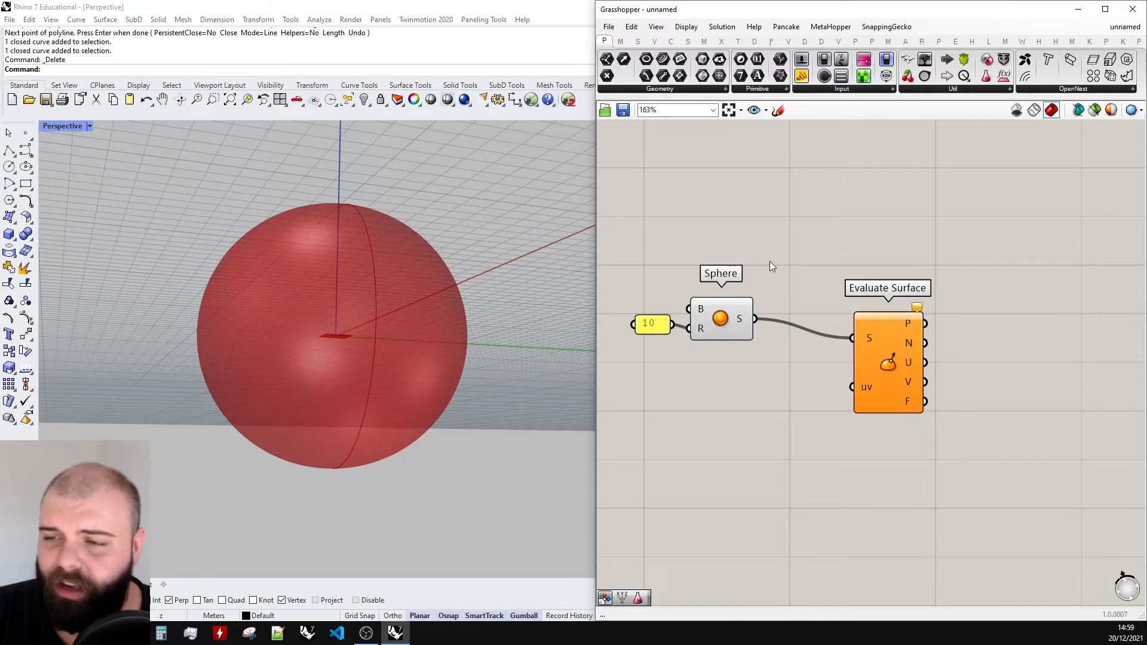
- Reparameterize the surface input of the Evaluate Surface component
{"action": "right_click_drag", "start_coordinate": [474, 316], "coordinate": [379, 297]}
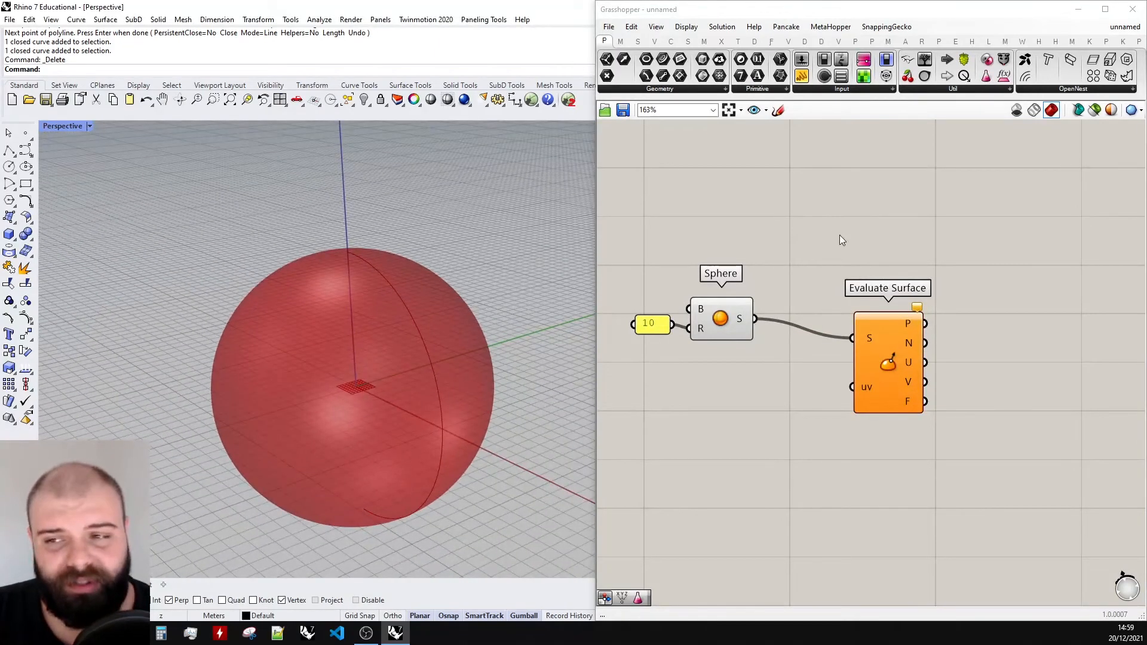
{"action": "mouse_move", "coordinate": [740, 301]}
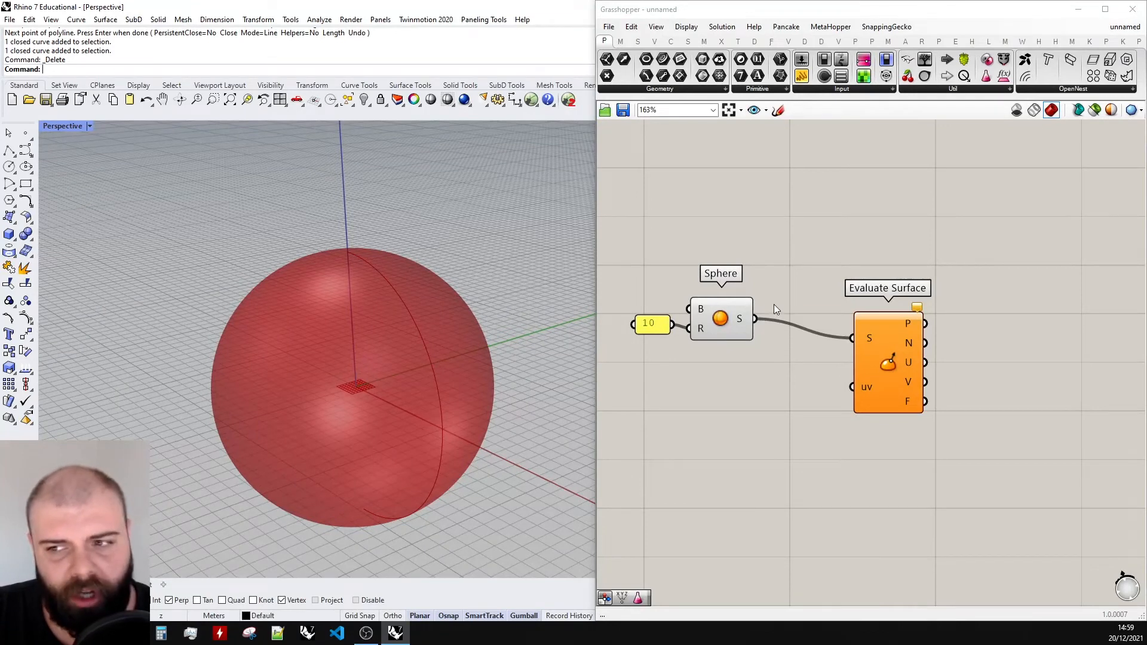
{"action": "right_click", "coordinate": [868, 336]}
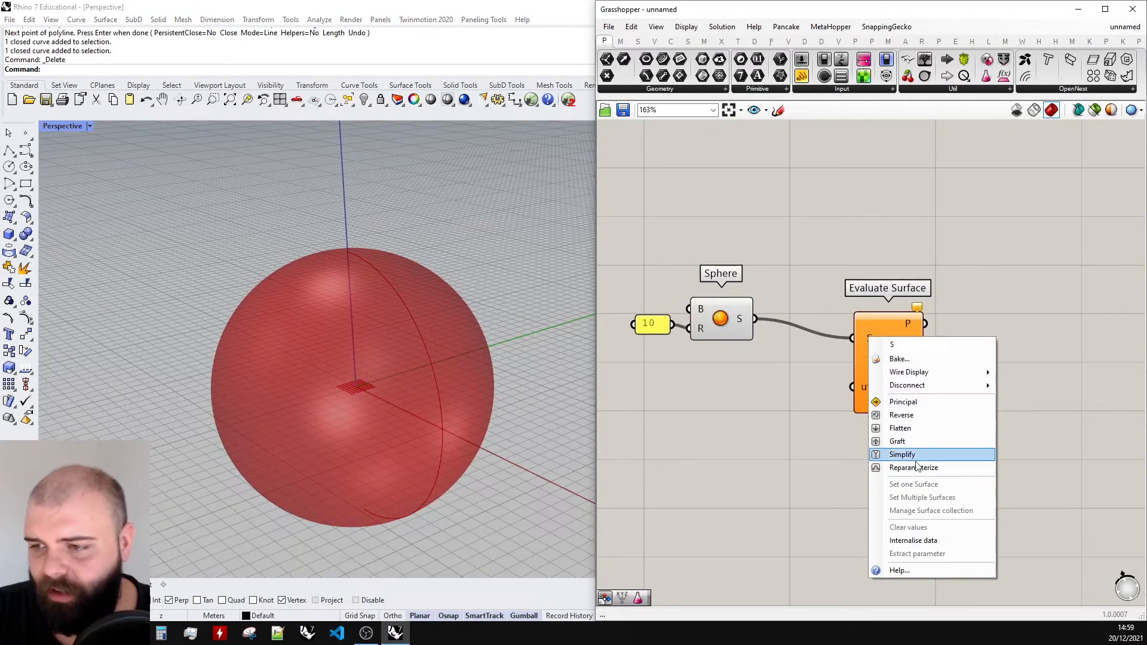
{"action": "left_click", "coordinate": [926, 471]}
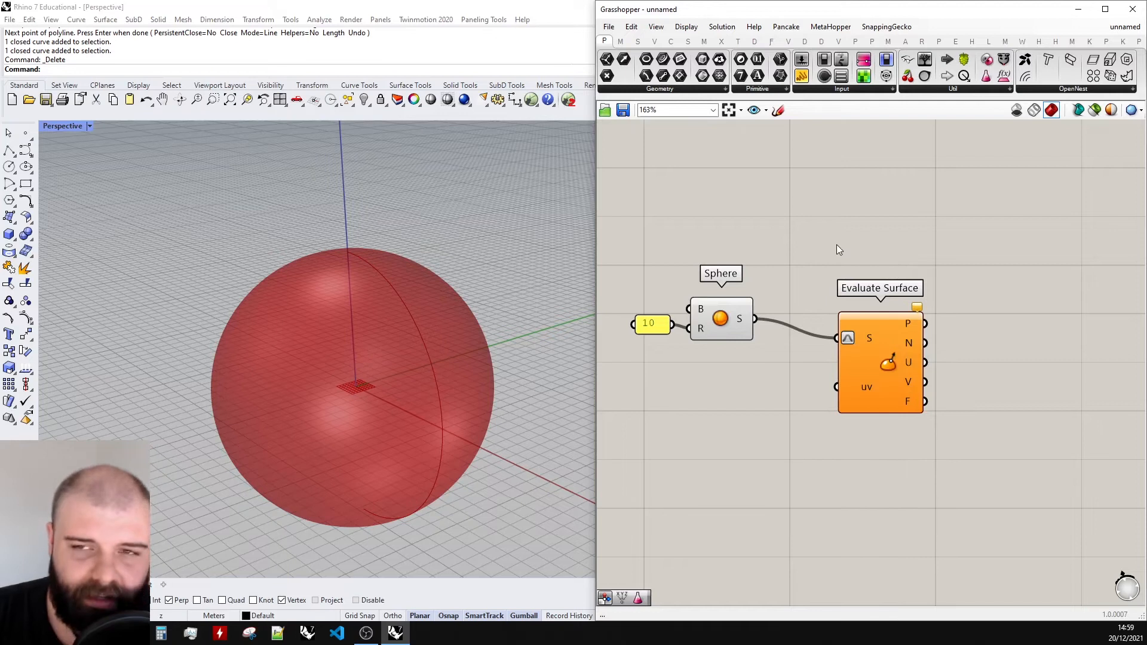
- Move the Sphere with its radius panel and the Evaluate Surface component so their connecting wire runs nearly straight
{"action": "left_click_drag", "start_coordinate": [789, 388], "coordinate": [626, 296]}
{"action": "left_click_drag", "start_coordinate": [741, 347], "coordinate": [753, 361]}
{"action": "left_click", "coordinate": [744, 267]}
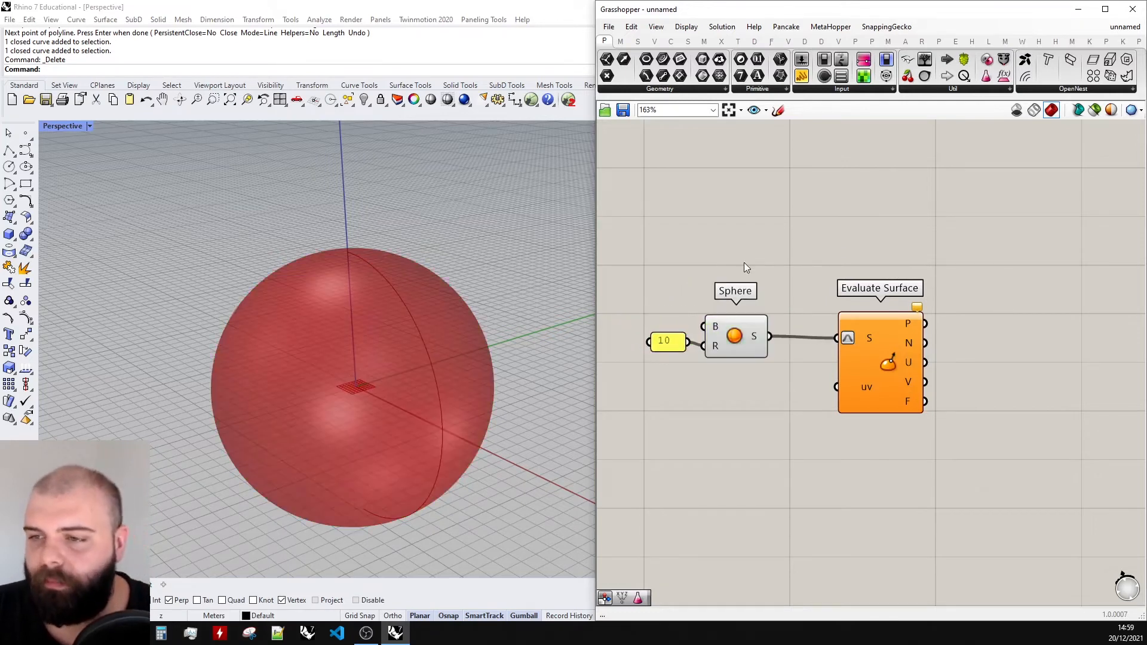
{"action": "left_click_drag", "start_coordinate": [899, 347], "coordinate": [906, 345]}
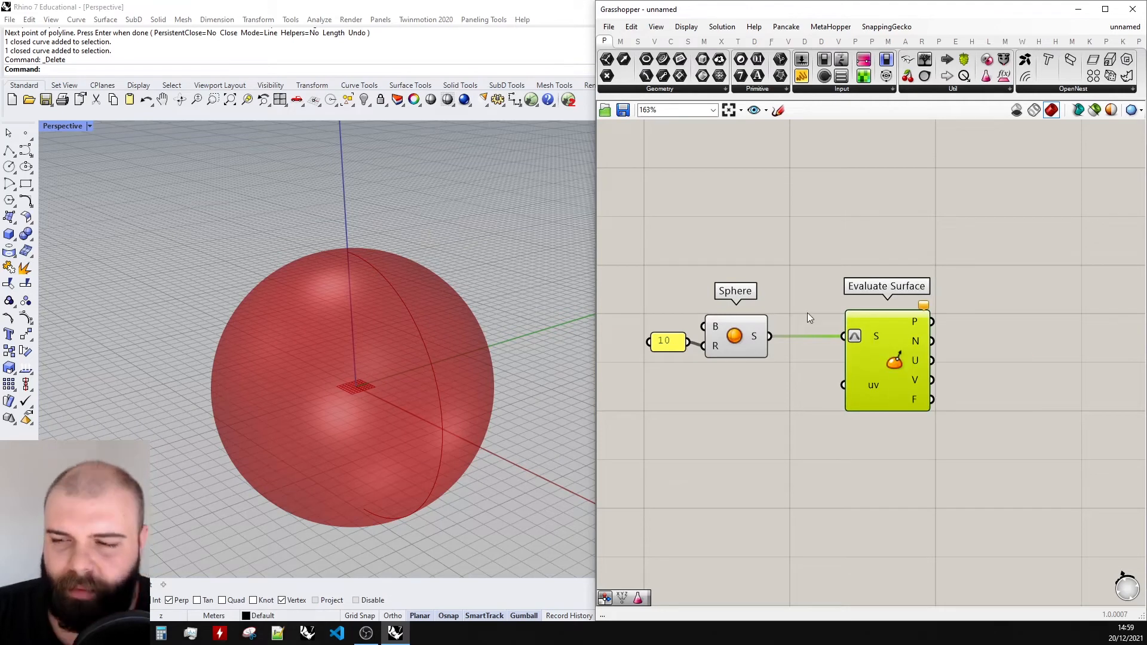
- Add a Construct Point component below the Sphere and connect its Pt output to the uv input of Evaluate Surface
{"action": "right_click_drag", "start_coordinate": [745, 437], "coordinate": [747, 403]}
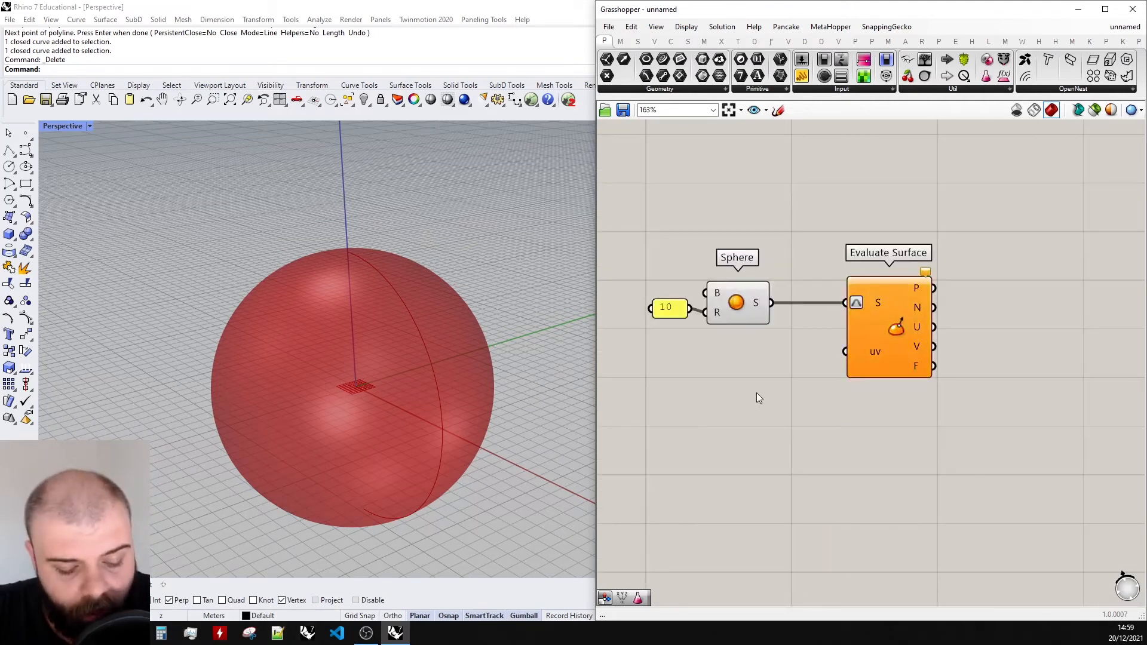
{"action": "double_click", "coordinate": [757, 393]}
{"action": "type", "text": "construct pon"}
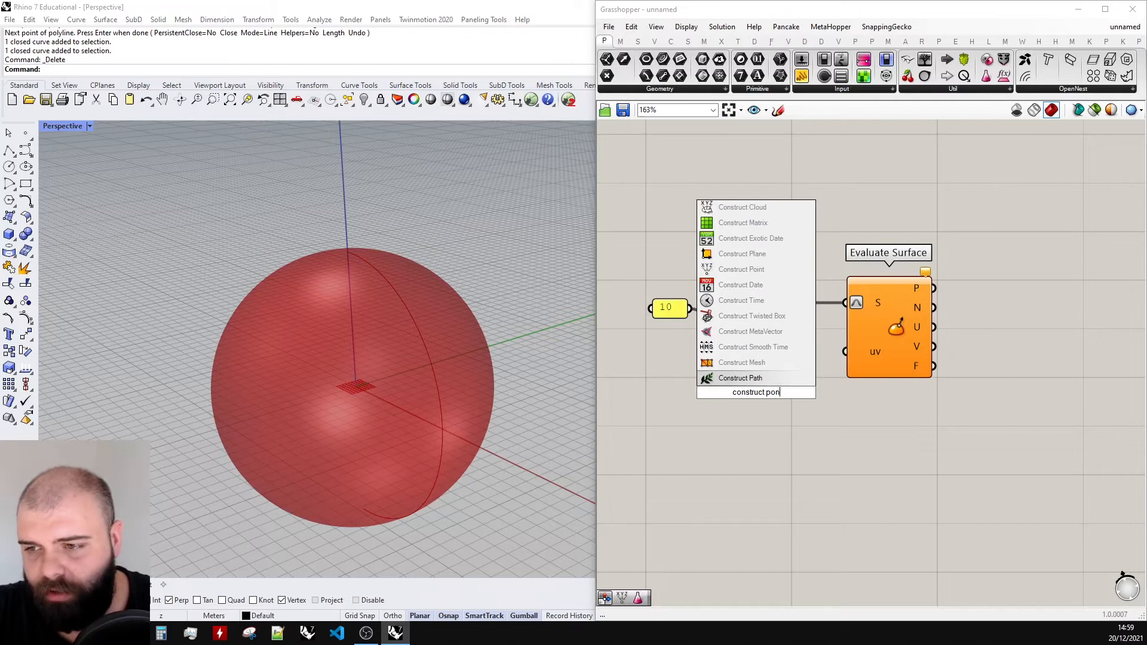
{"action": "key", "text": "BackSpace"}
{"action": "type", "text": "i"}
{"action": "key", "text": "Return"}
{"action": "left_click_drag", "start_coordinate": [760, 386], "coordinate": [845, 352]}
{"action": "scroll", "coordinate": [825, 370], "scroll_direction": "up", "scroll_amount": 2}
{"action": "left_click", "coordinate": [797, 392]}
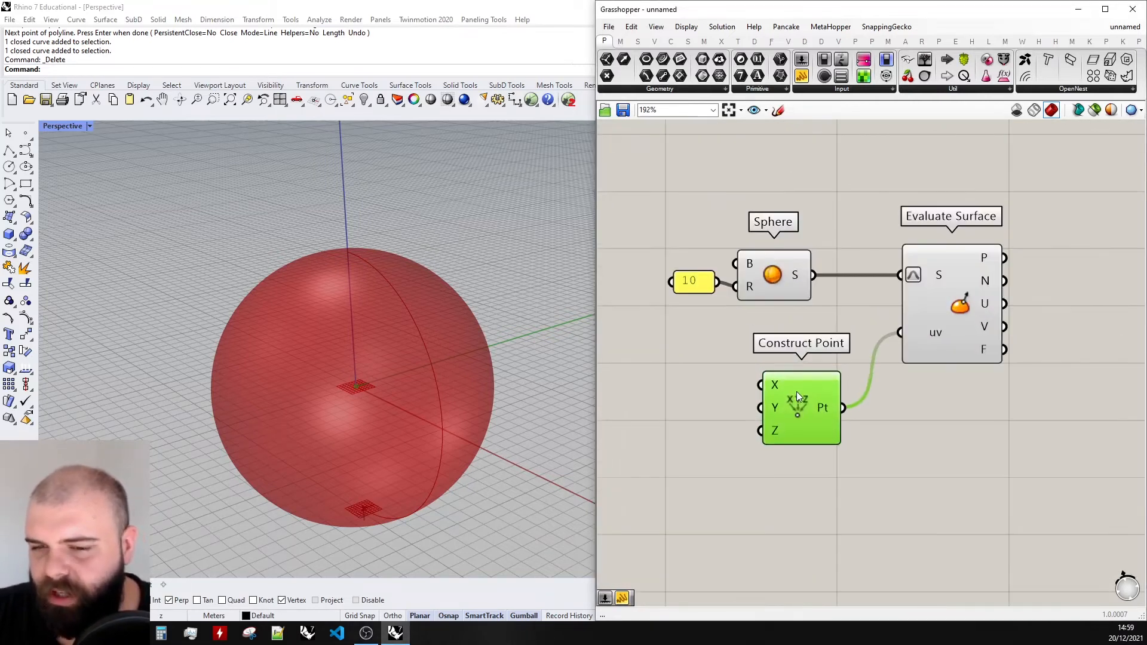
- Feed the X input of Construct Point with three 0-to-1 number sliders, setting the first two to 0.50 and 0.32
{"action": "scroll", "coordinate": [848, 313], "scroll_direction": "down", "scroll_amount": 3}
{"action": "left_click", "coordinate": [890, 475]}
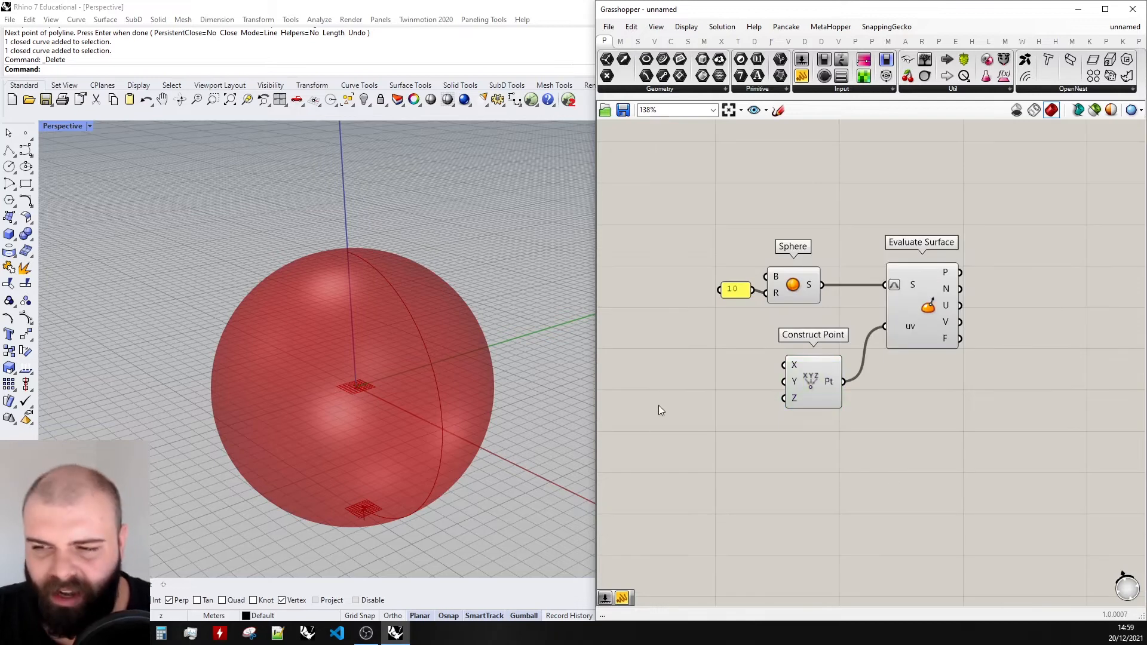
{"action": "double_click", "coordinate": [679, 380]}
{"action": "type", "text": "0<1"}
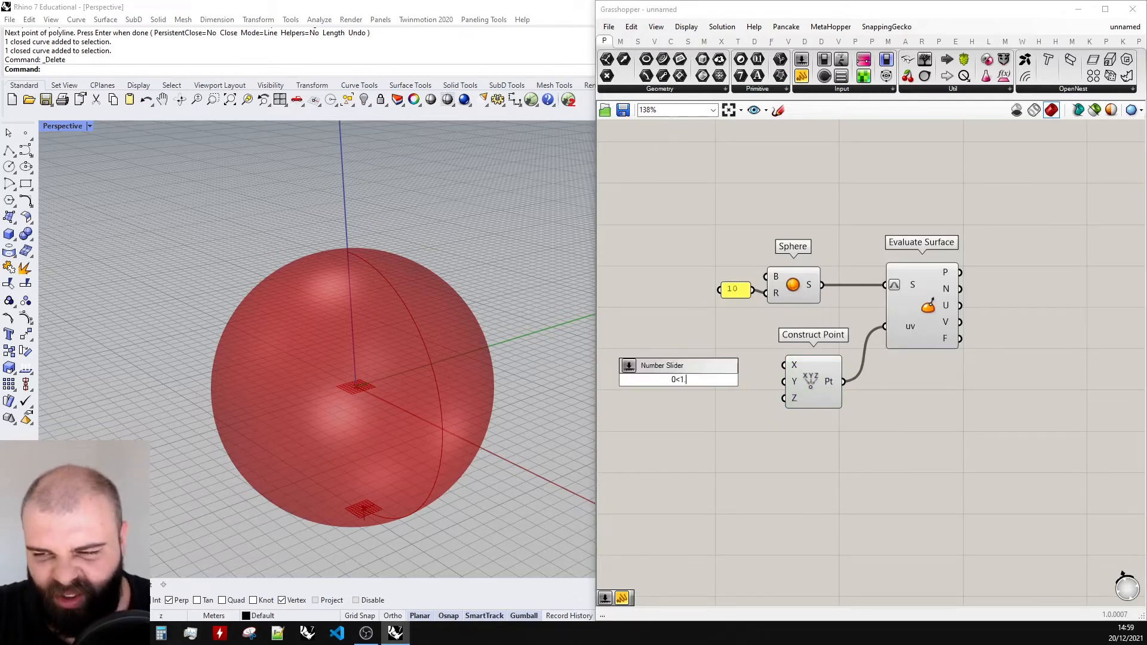
{"action": "key", "text": "Return"}
{"action": "left_click_drag", "start_coordinate": [678, 380], "coordinate": [737, 381]}
{"action": "scroll", "coordinate": [634, 357], "scroll_direction": "up", "scroll_amount": 2}
{"action": "scroll", "coordinate": [744, 345], "scroll_direction": "down", "scroll_amount": 2}
{"action": "scroll", "coordinate": [726, 368], "scroll_direction": "up", "scroll_amount": 2}
{"action": "left_click_drag", "start_coordinate": [792, 339], "coordinate": [854, 359]}
{"action": "left_click_drag", "start_coordinate": [792, 383], "coordinate": [853, 359]}
{"action": "left_click_drag", "start_coordinate": [705, 338], "coordinate": [762, 339]}
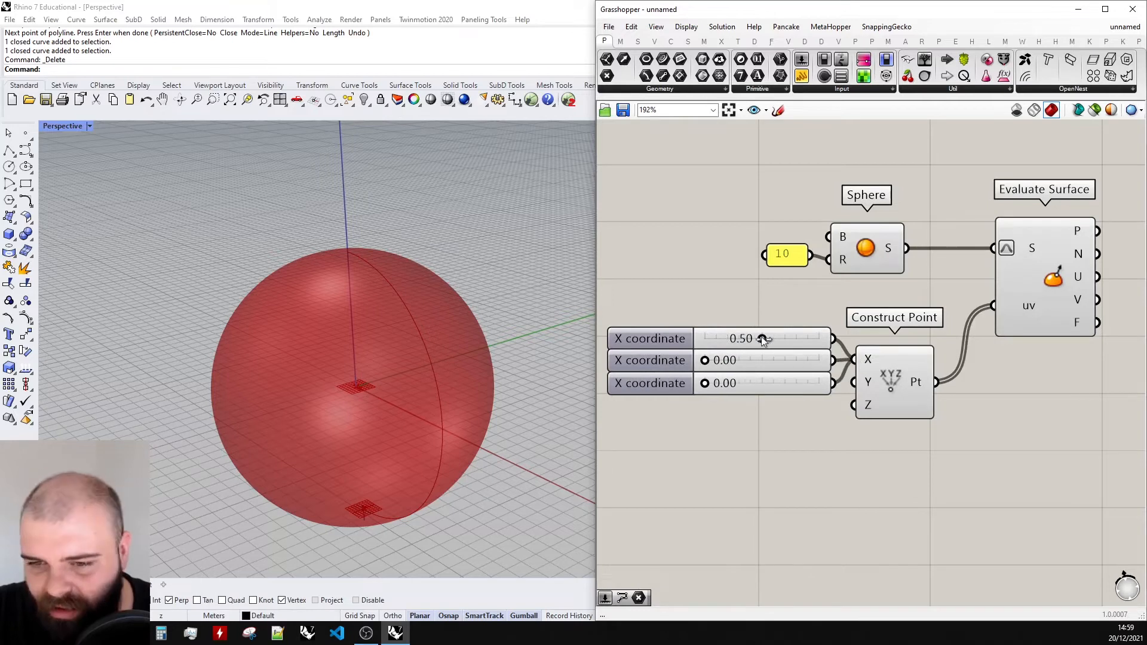
{"action": "left_click_drag", "start_coordinate": [705, 361], "coordinate": [740, 361]}
- Copy the three X sliders below the originals and connect all three copies to the Y input of Construct Point
{"action": "left_click_drag", "start_coordinate": [796, 466], "coordinate": [679, 405]}
{"action": "left_click", "coordinate": [854, 445]}
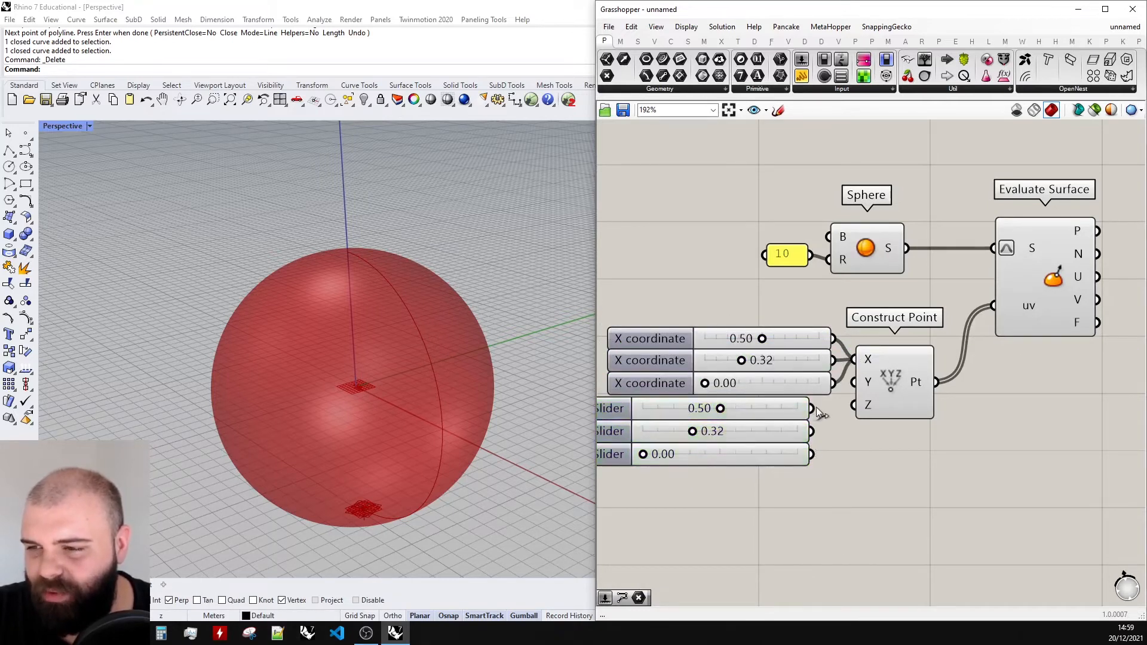
{"action": "left_click_drag", "start_coordinate": [811, 408], "coordinate": [855, 382]}
{"action": "left_click_drag", "start_coordinate": [811, 432], "coordinate": [861, 388]}
{"action": "left_click_drag", "start_coordinate": [812, 454], "coordinate": [854, 382]}
{"action": "right_click_drag", "start_coordinate": [403, 401], "coordinate": [406, 364]}
{"action": "scroll", "coordinate": [766, 317], "scroll_direction": "down", "scroll_amount": 1}
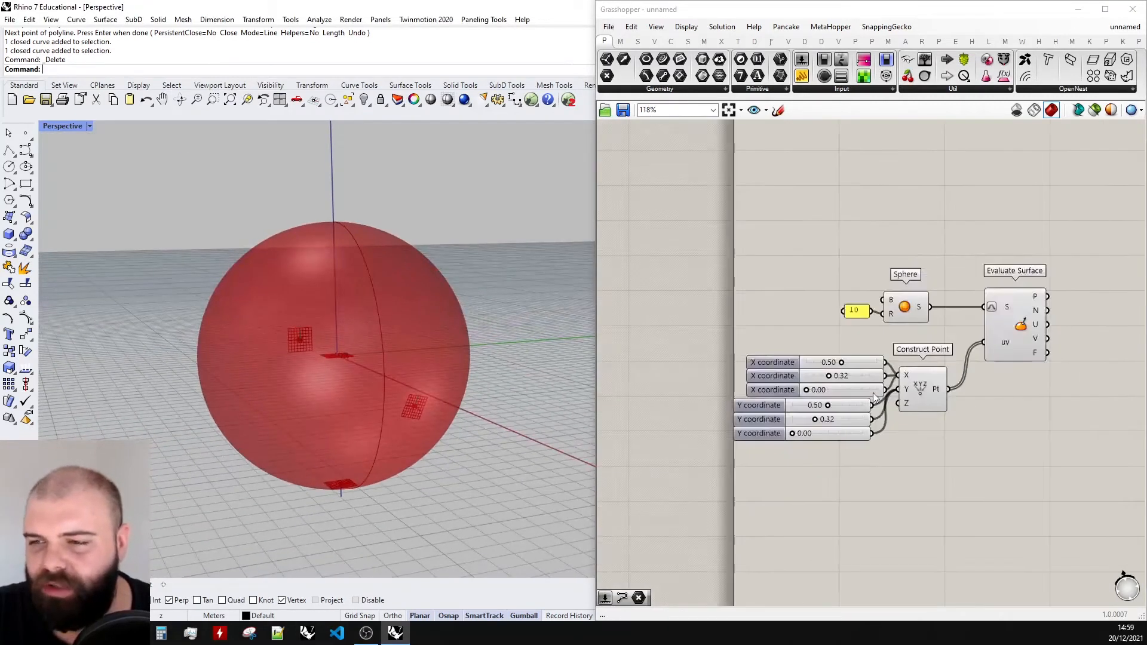
- Delete all six coordinate sliders feeding Construct Point
{"action": "left_click_drag", "start_coordinate": [767, 316], "coordinate": [717, 390]}
{"action": "left_click", "coordinate": [738, 299]}
{"action": "left_click_drag", "start_coordinate": [801, 523], "coordinate": [740, 364]}
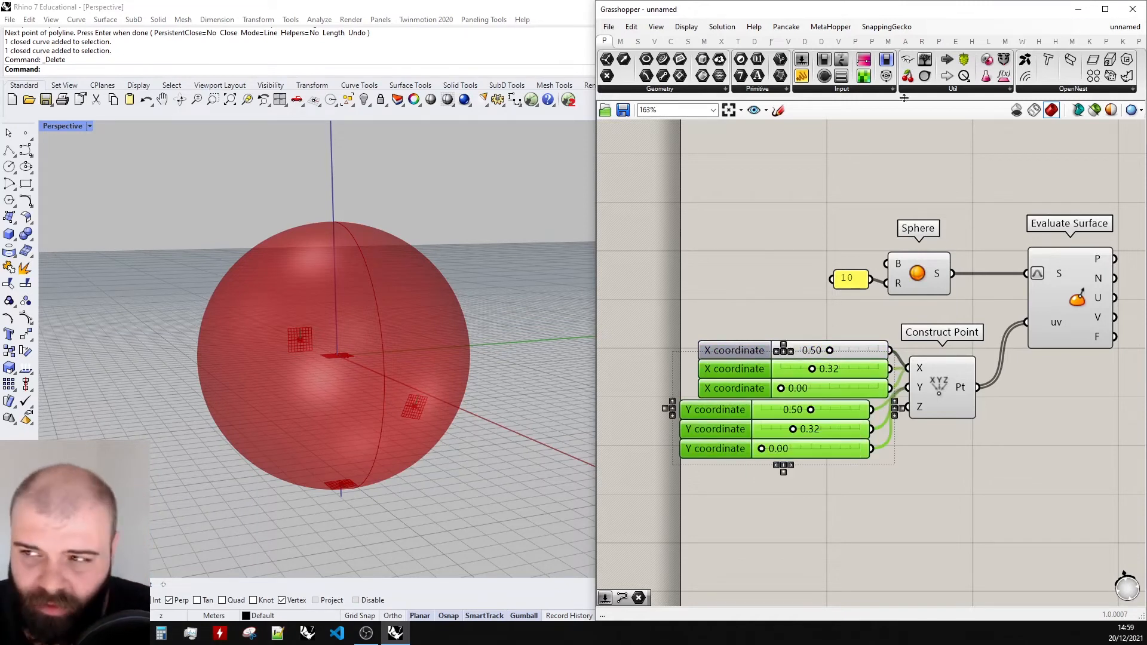
{"action": "key", "text": "Delete"}
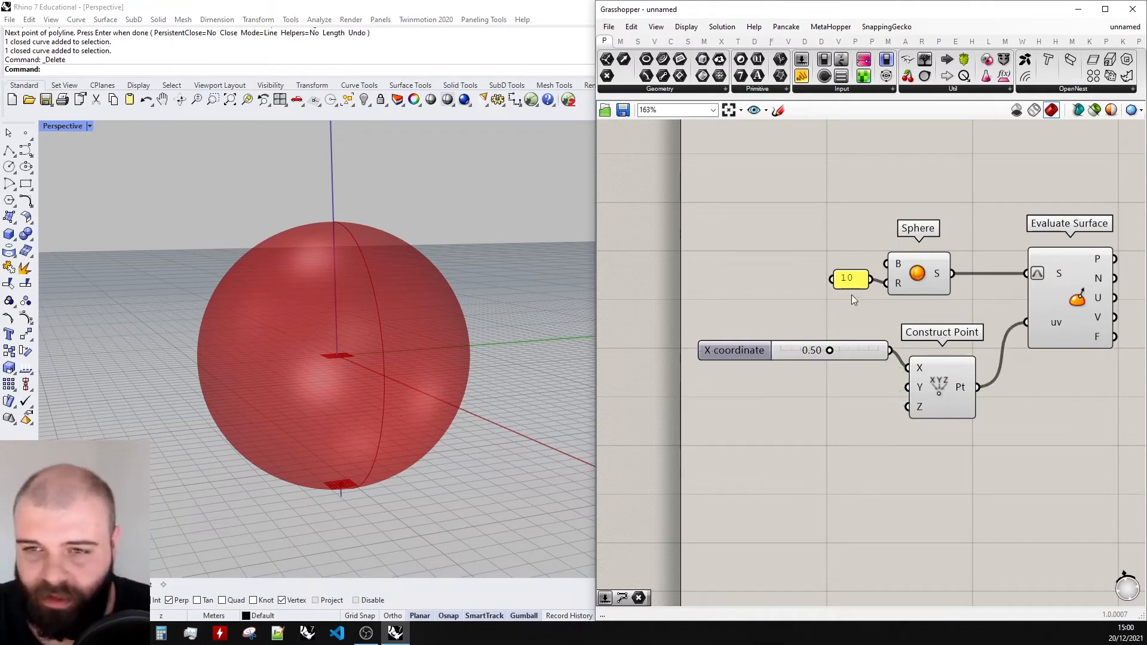
{"action": "left_click_drag", "start_coordinate": [713, 402], "coordinate": [748, 296]}
{"action": "key", "text": "Delete"}
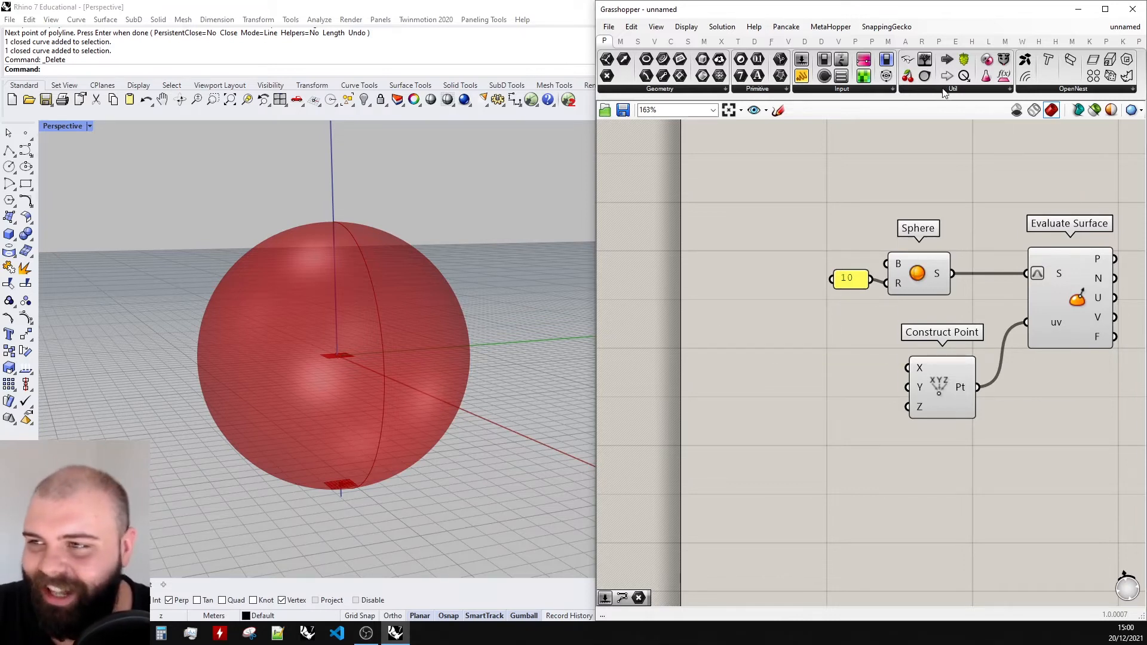
- Add a Gene Pool component beside Construct Point and enlarge it to show all ten genes
{"action": "left_click", "coordinate": [946, 89]}
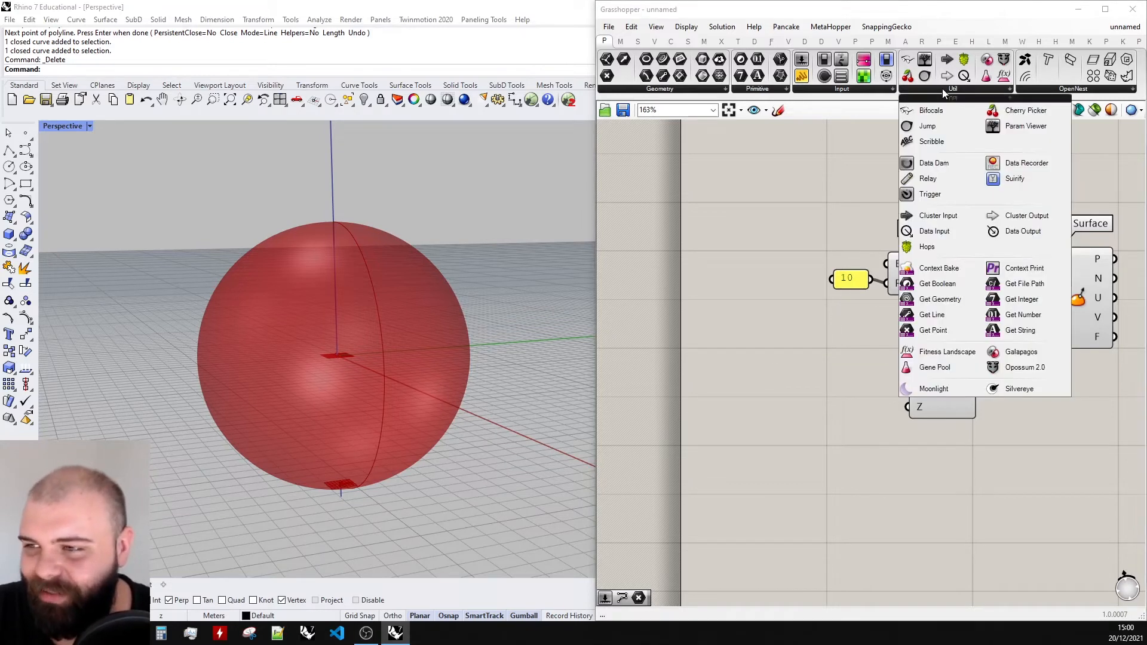
{"action": "left_click", "coordinate": [949, 367]}
{"action": "left_click", "coordinate": [777, 377]}
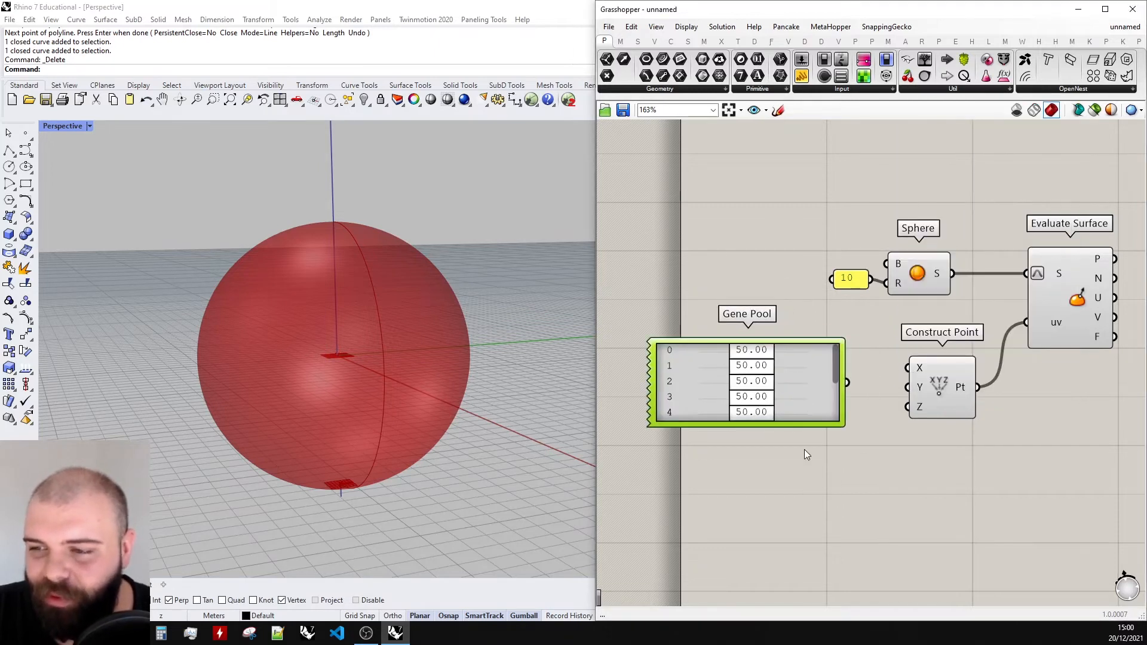
{"action": "left_click_drag", "start_coordinate": [808, 423], "coordinate": [819, 505]}
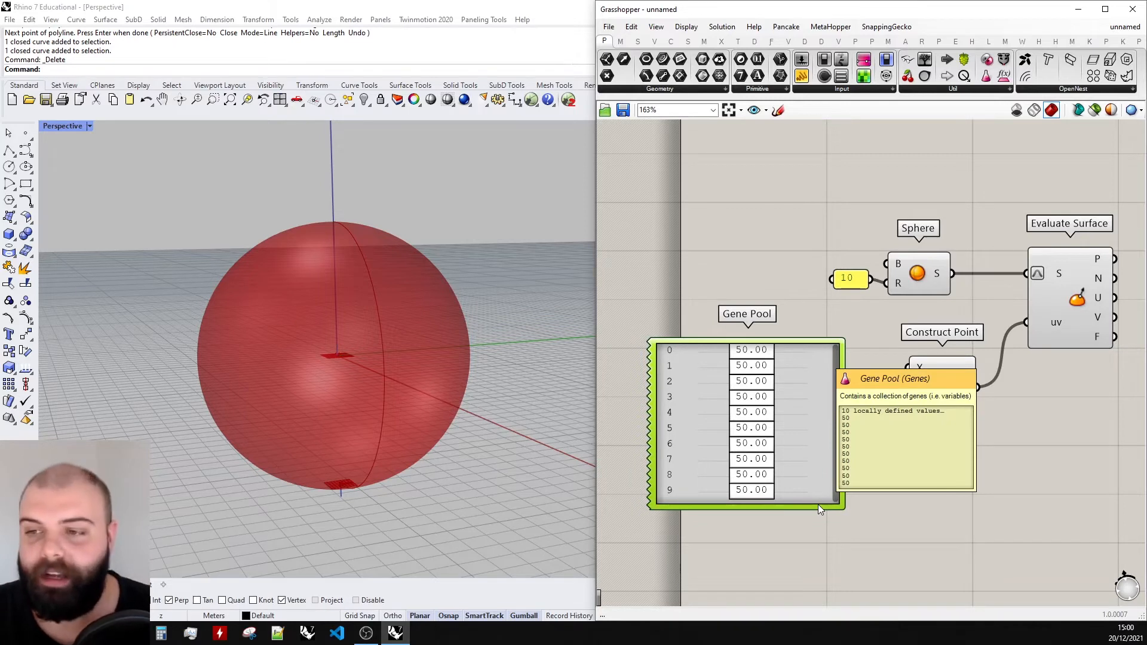
{"action": "scroll", "coordinate": [777, 396], "scroll_direction": "down", "scroll_amount": 2}
{"action": "scroll", "coordinate": [776, 396], "scroll_direction": "up", "scroll_amount": 4}
- Set genes 0, 2, 4, 7 and 9 of the Gene Pool to 78.35, 7.27, 83.69, 73.01 and 20.42
{"action": "left_click_drag", "start_coordinate": [782, 305], "coordinate": [826, 302]}
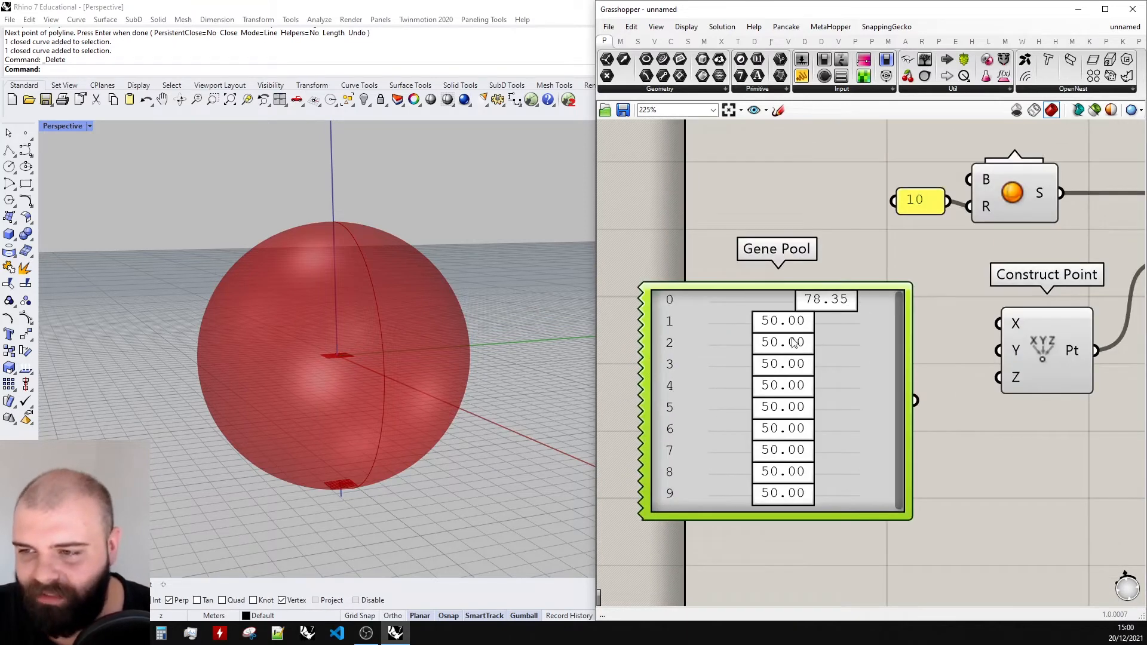
{"action": "left_click_drag", "start_coordinate": [790, 343], "coordinate": [726, 344]}
{"action": "left_click_drag", "start_coordinate": [764, 387], "coordinate": [815, 387]}
{"action": "mouse_move", "coordinate": [786, 447]}
{"action": "left_mouse_down"}
{"action": "mouse_move", "coordinate": [738, 438]}
{"action": "mouse_move", "coordinate": [773, 439]}
{"action": "left_mouse_up"}
{"action": "left_click_drag", "start_coordinate": [741, 482], "coordinate": [693, 482]}
{"action": "left_click_drag", "start_coordinate": [782, 463], "coordinate": [823, 469]}
{"action": "left_click", "coordinate": [820, 524]}
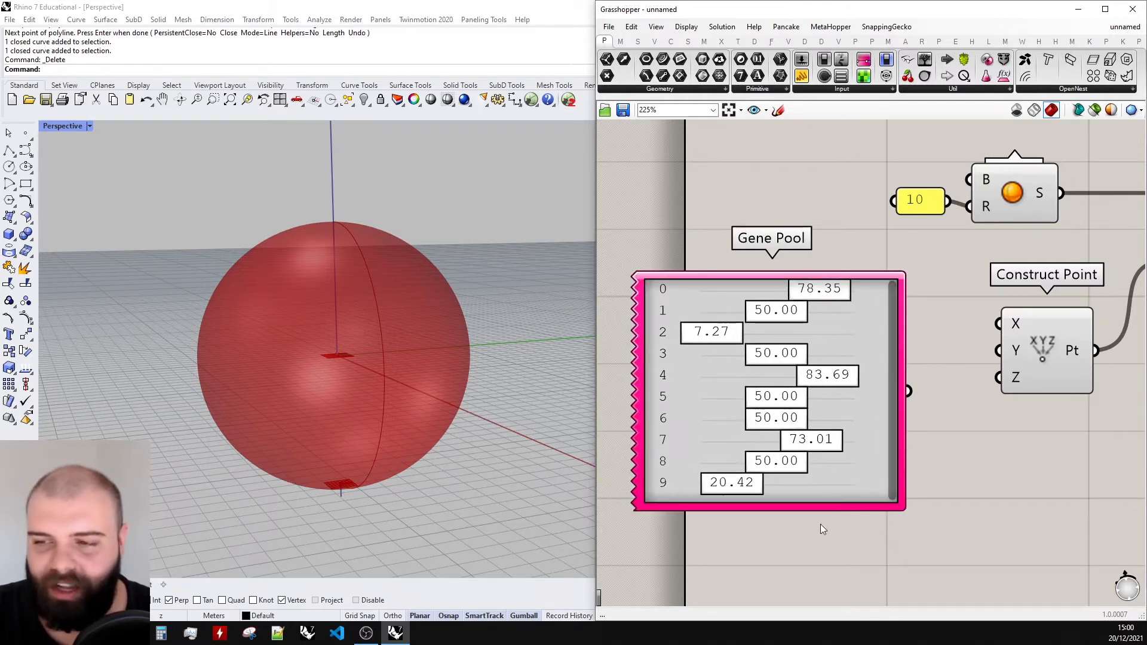
- Configure the Gene Pool with a gene count of 3, 1 decimal and a maximum of 1
{"action": "double_click", "coordinate": [834, 477]}
{"action": "left_click_drag", "start_coordinate": [842, 423], "coordinate": [774, 224]}
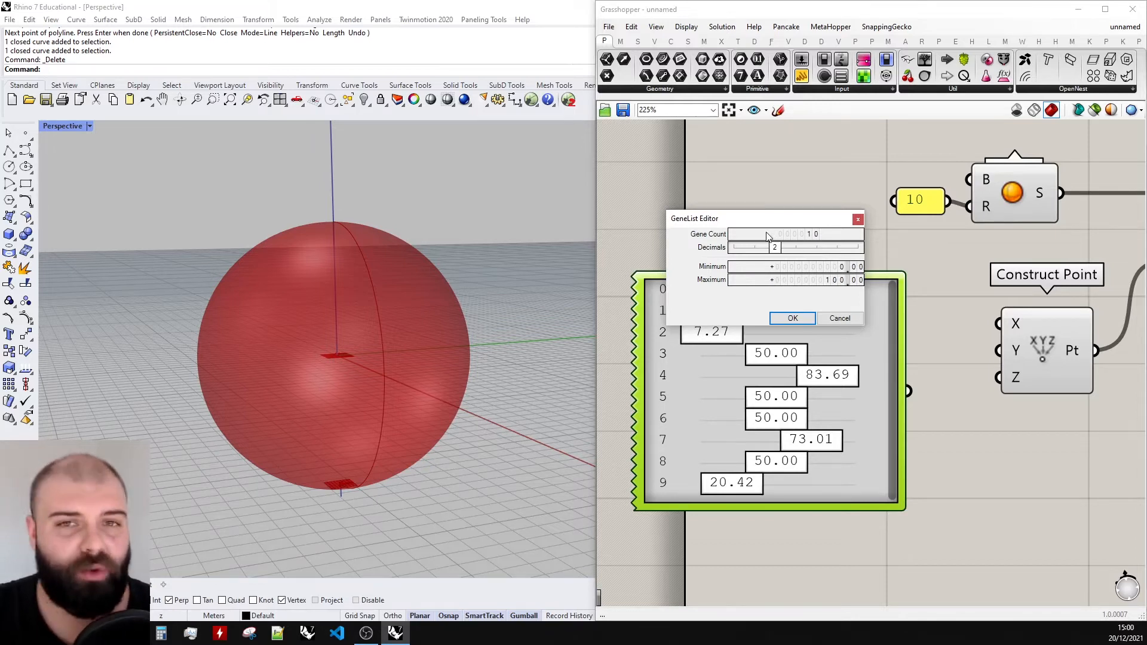
{"action": "double_click", "coordinate": [769, 235]}
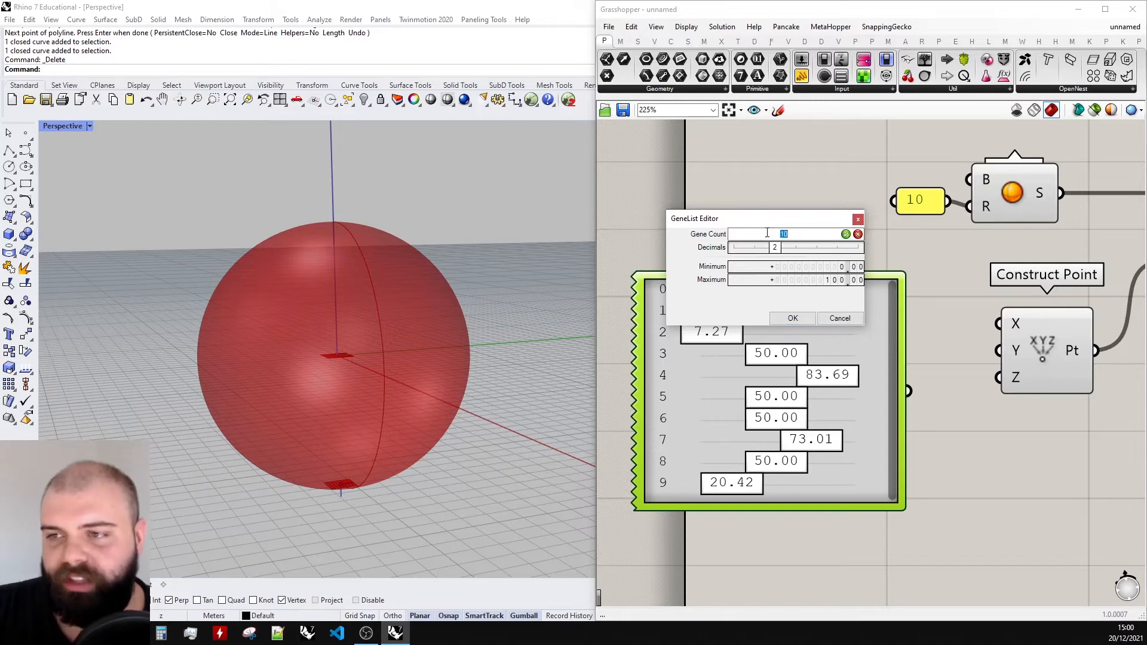
{"action": "left_click", "coordinate": [845, 234]}
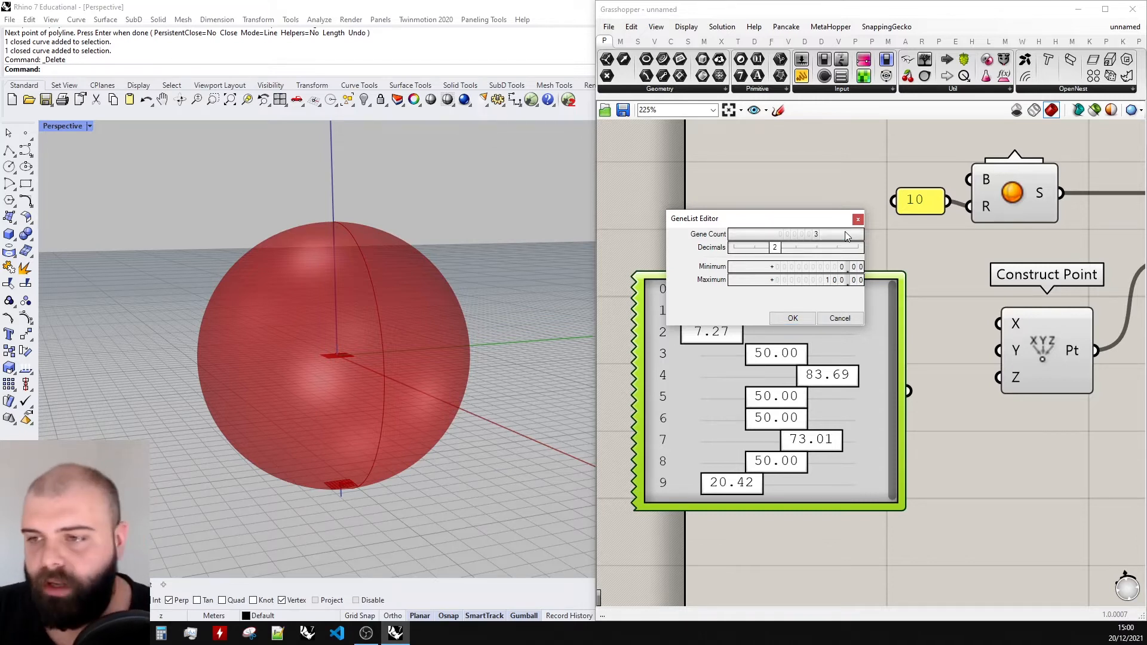
{"action": "left_click_drag", "start_coordinate": [777, 249], "coordinate": [754, 249]}
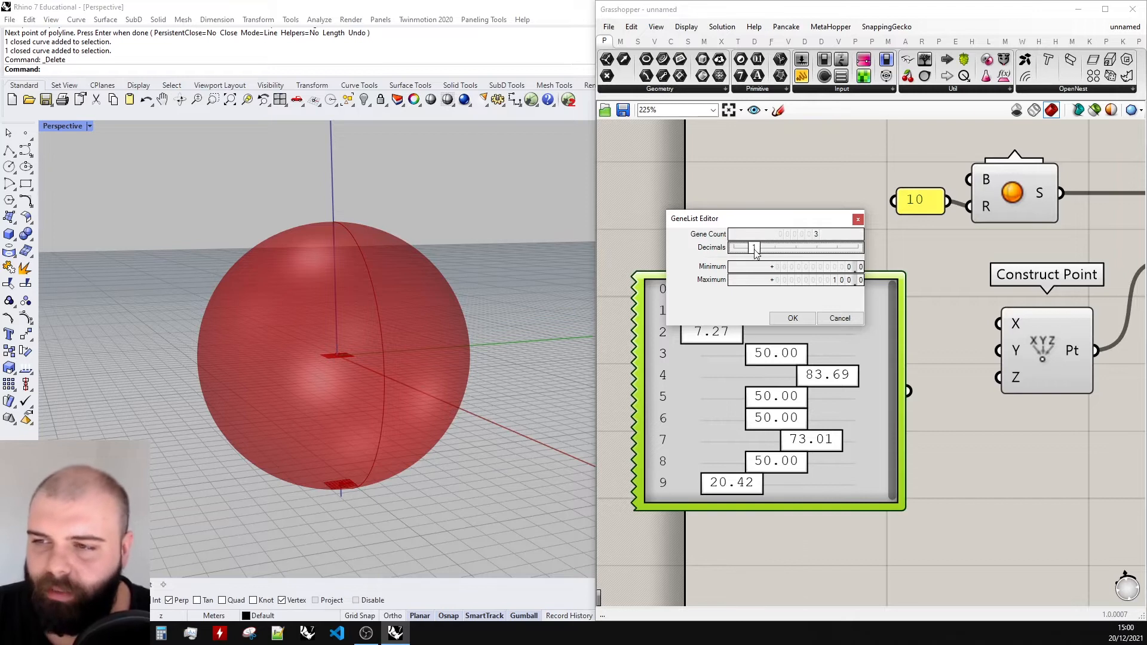
{"action": "double_click", "coordinate": [808, 281]}
{"action": "type", "text": "1"}
{"action": "key", "text": "Return"}
{"action": "left_click", "coordinate": [800, 321]}
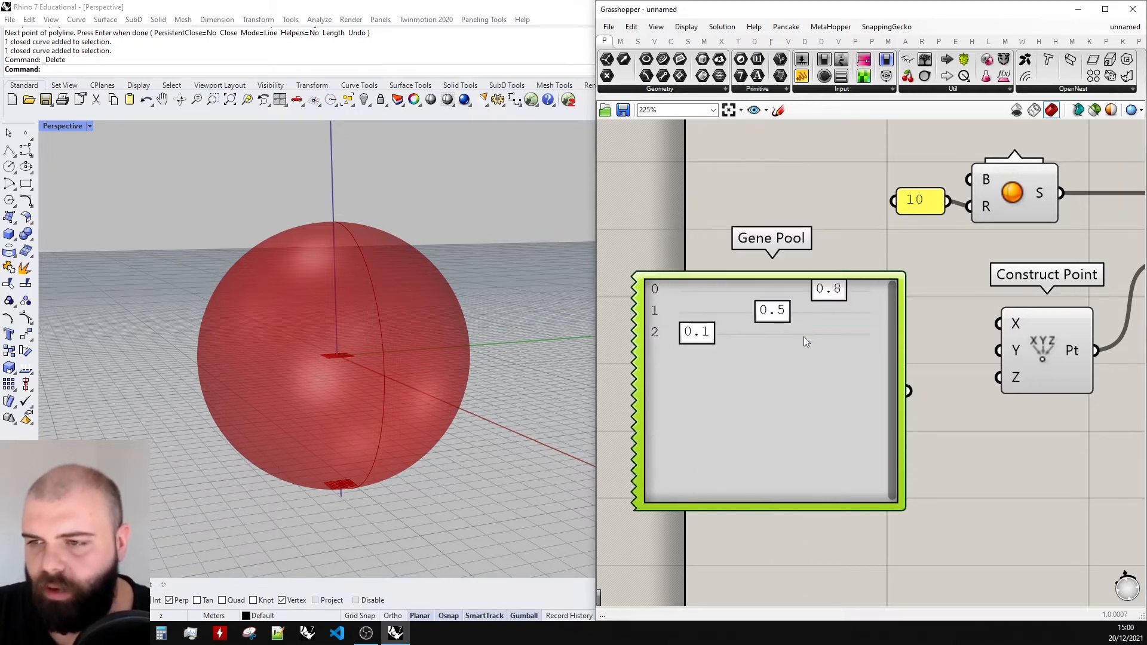
- Shrink the Gene Pool to three rows and set its genes to 0.3, 0.7 and 0.4
{"action": "left_click_drag", "start_coordinate": [784, 511], "coordinate": [799, 357]}
{"action": "left_click_drag", "start_coordinate": [828, 295], "coordinate": [811, 311]}
{"action": "left_click_drag", "start_coordinate": [698, 333], "coordinate": [751, 330]}
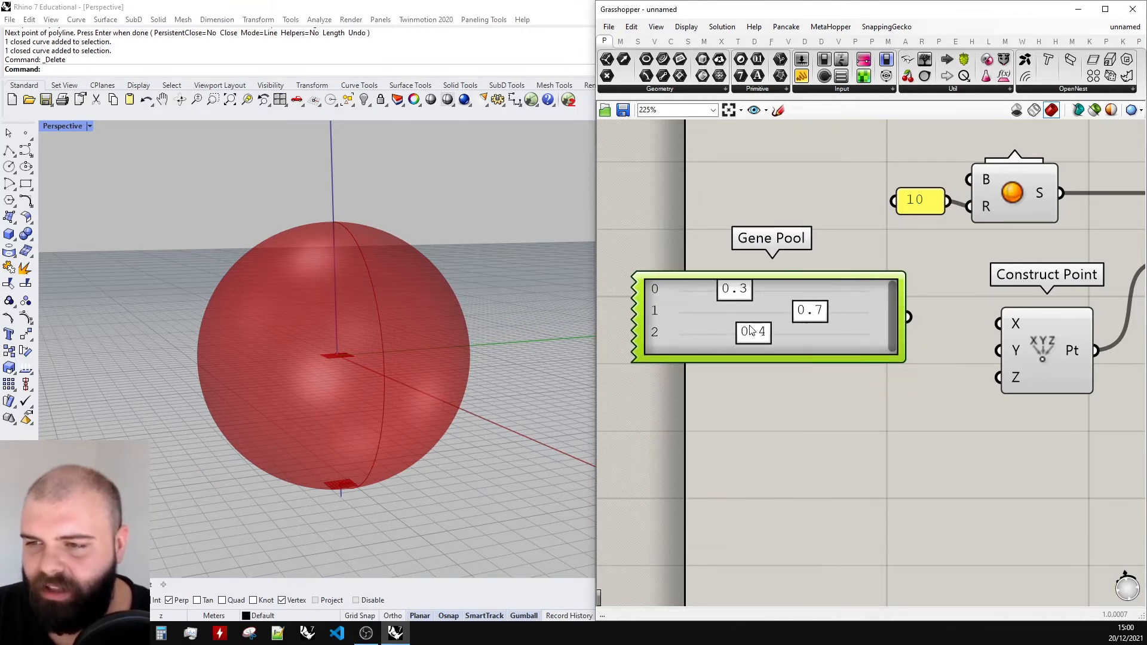
- Connect the Gene Pool and a copy of it placed directly below to the X input of Construct Point
{"action": "left_click_drag", "start_coordinate": [908, 317], "coordinate": [999, 323]}
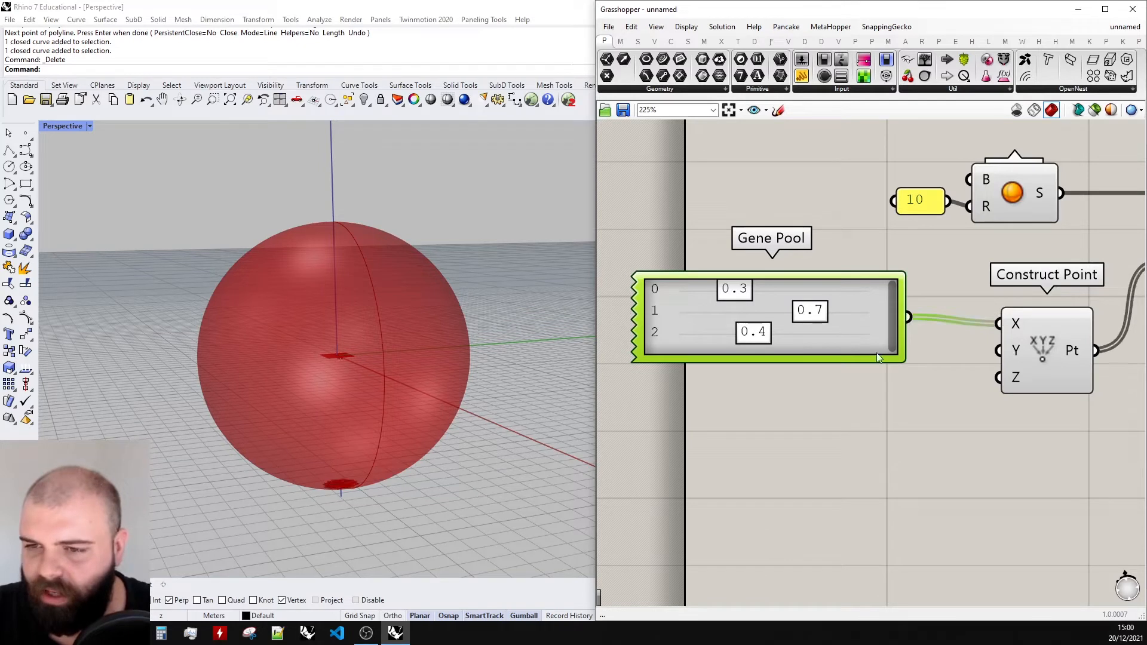
{"action": "key", "text": "ctrl+v"}
{"action": "left_click_drag", "start_coordinate": [894, 408], "coordinate": [999, 323], "text": "shift"}
{"action": "left_click", "coordinate": [950, 370]}
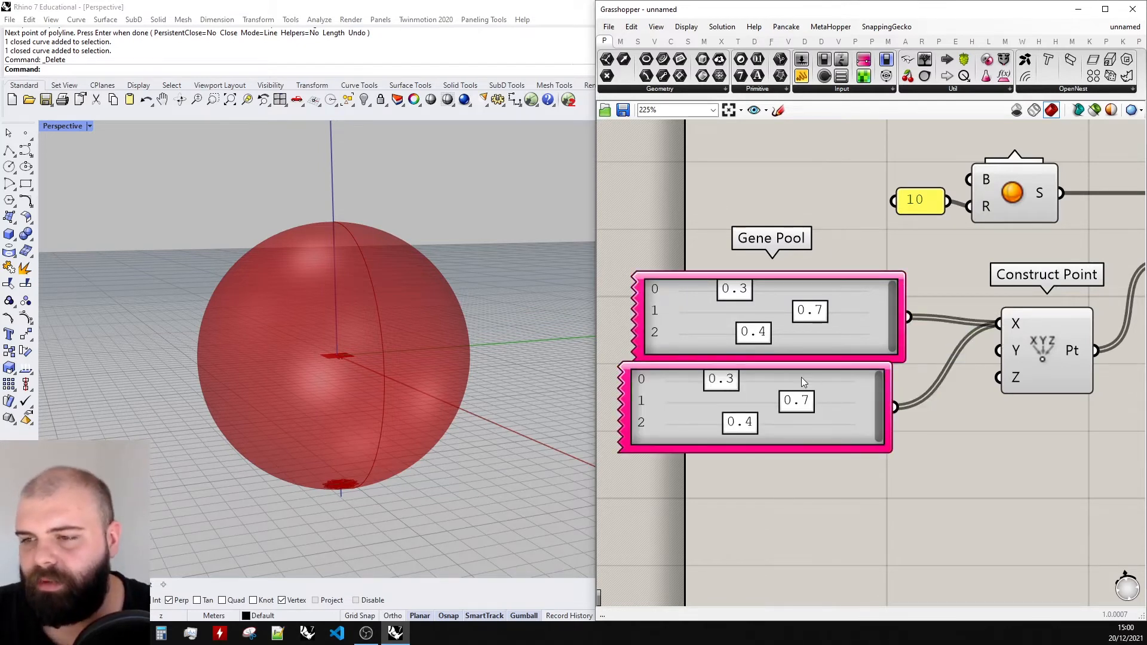
{"action": "left_click_drag", "start_coordinate": [840, 395], "coordinate": [850, 399]}
- Randomize the genes of both Gene Pools by 100%
{"action": "right_click", "coordinate": [870, 331]}
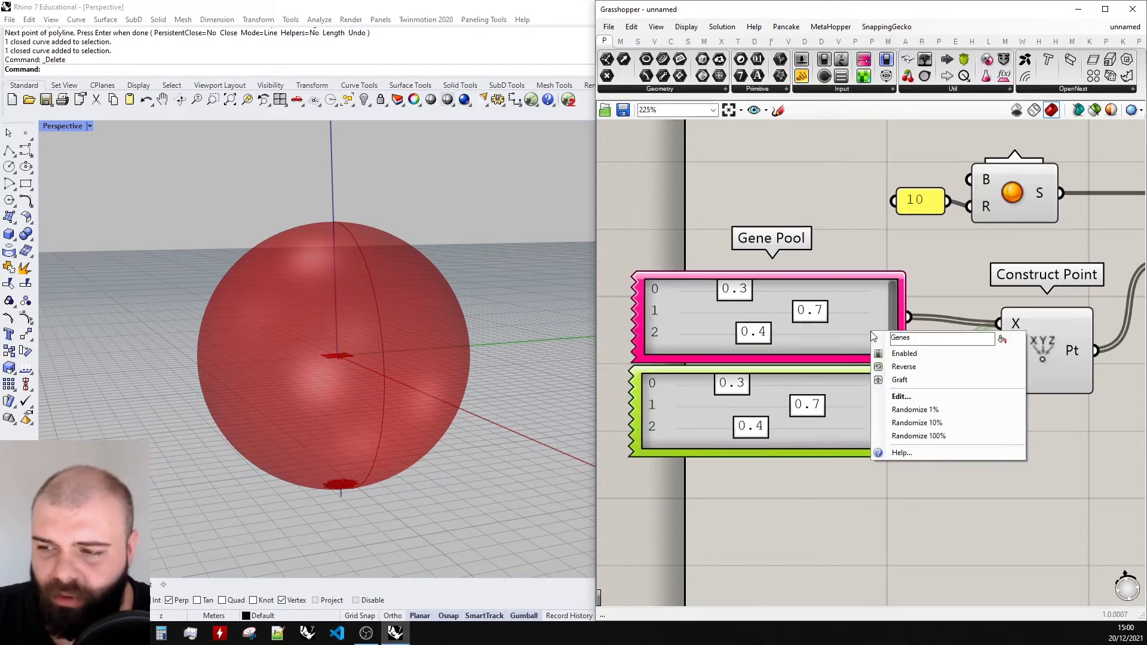
{"action": "left_click", "coordinate": [923, 436]}
{"action": "right_click", "coordinate": [870, 395]}
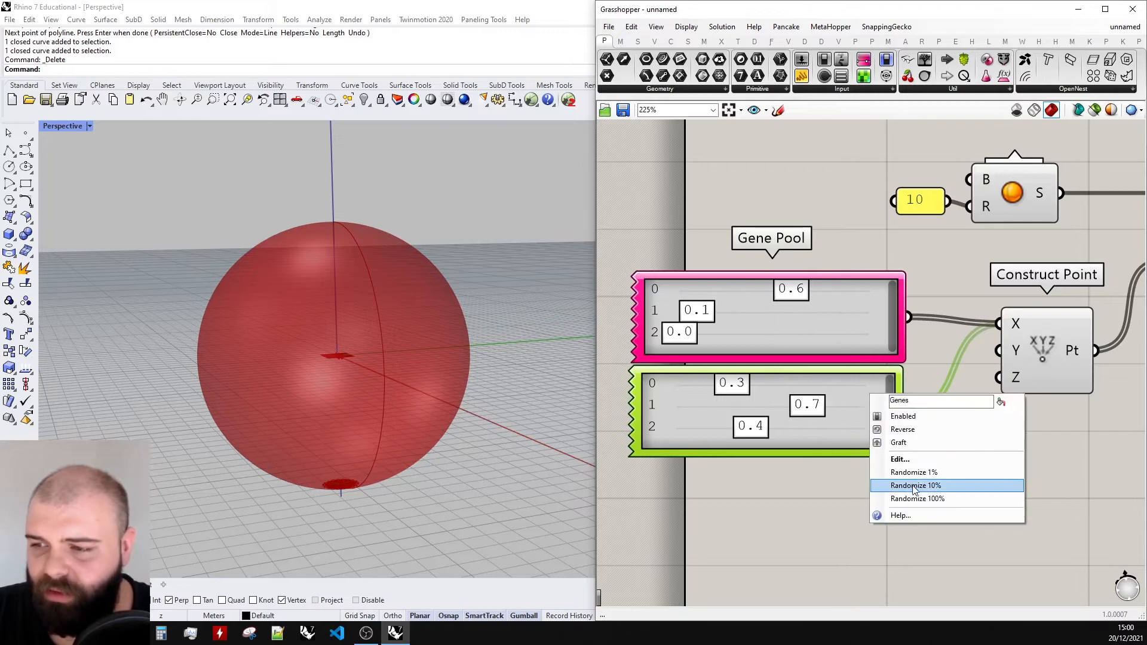
{"action": "left_click", "coordinate": [921, 499]}
{"action": "left_click", "coordinate": [953, 446]}
- Rewire the lower Gene Pool to the Y input of Construct Point and randomize both pools by 10%
{"action": "left_click_drag", "start_coordinate": [907, 410], "coordinate": [999, 351], "text": "ctrl"}
{"action": "right_click", "coordinate": [840, 338]}
{"action": "left_click", "coordinate": [878, 429]}
{"action": "right_click", "coordinate": [789, 386]}
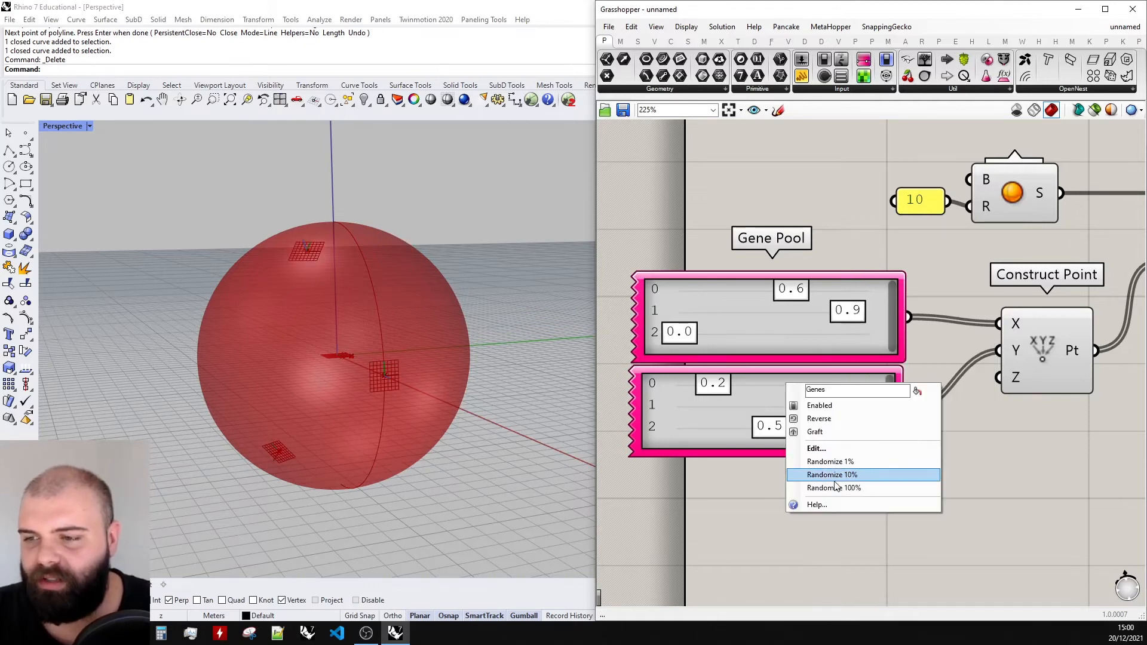
{"action": "left_click", "coordinate": [835, 476]}
{"action": "right_click_drag", "start_coordinate": [505, 384], "coordinate": [397, 423]}
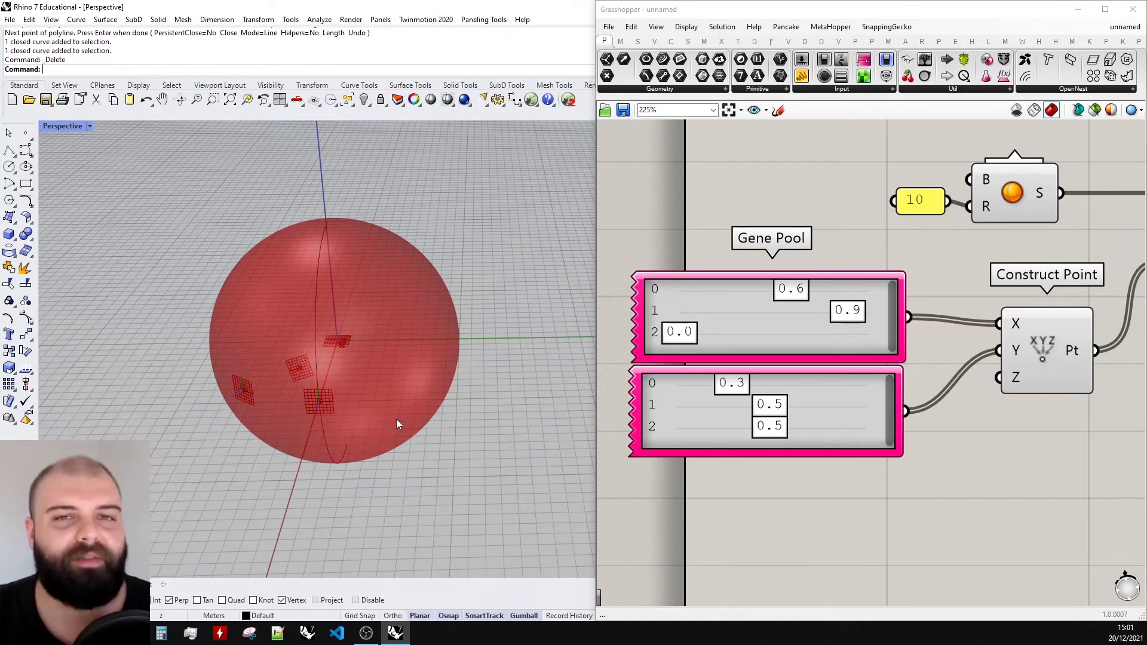
- Randomize the upper Gene Pool once by 10% and once by 100%
{"action": "right_click", "coordinate": [760, 324]}
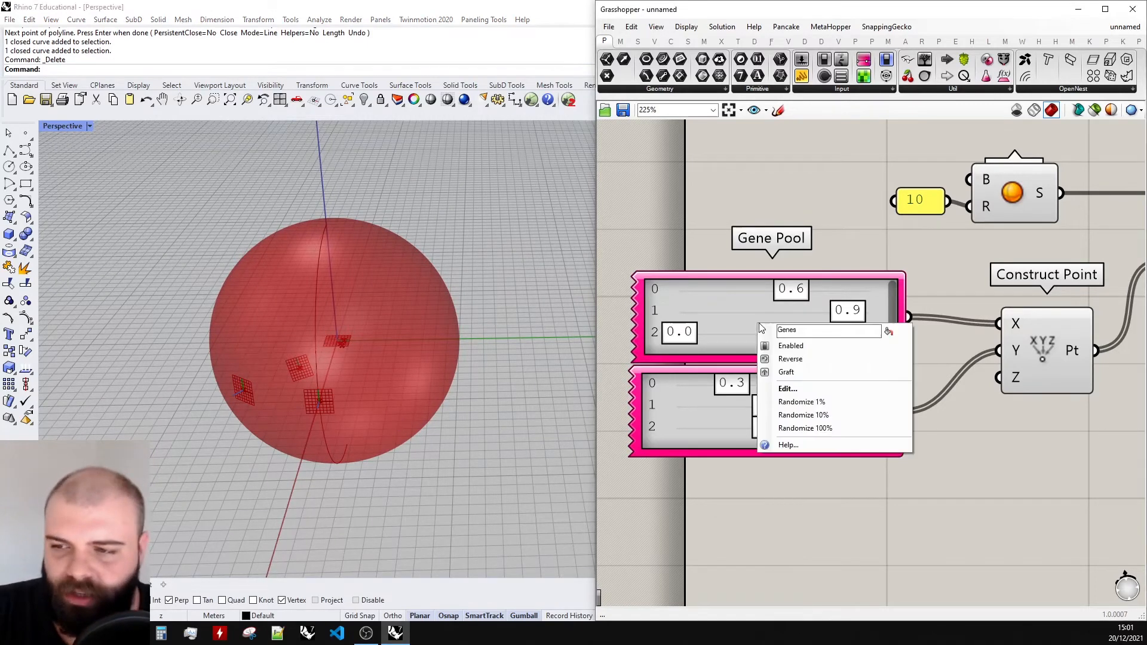
{"action": "left_click", "coordinate": [825, 418]}
{"action": "right_click", "coordinate": [821, 354]}
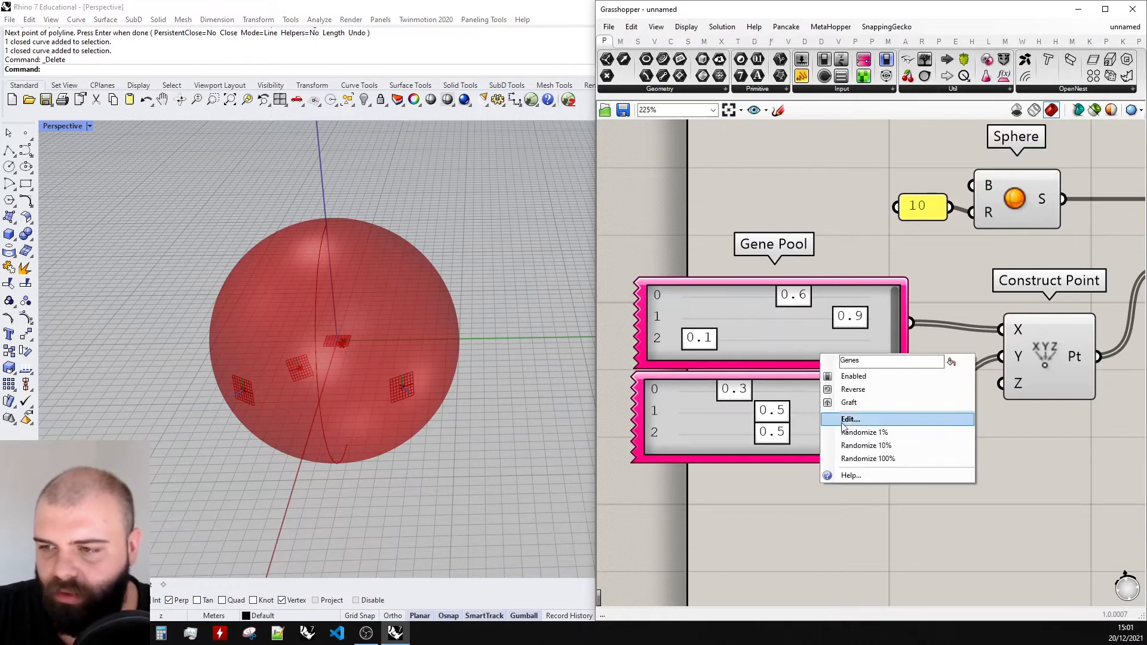
{"action": "left_click", "coordinate": [836, 465]}
{"action": "scroll", "coordinate": [802, 347], "scroll_direction": "down", "scroll_amount": 3}
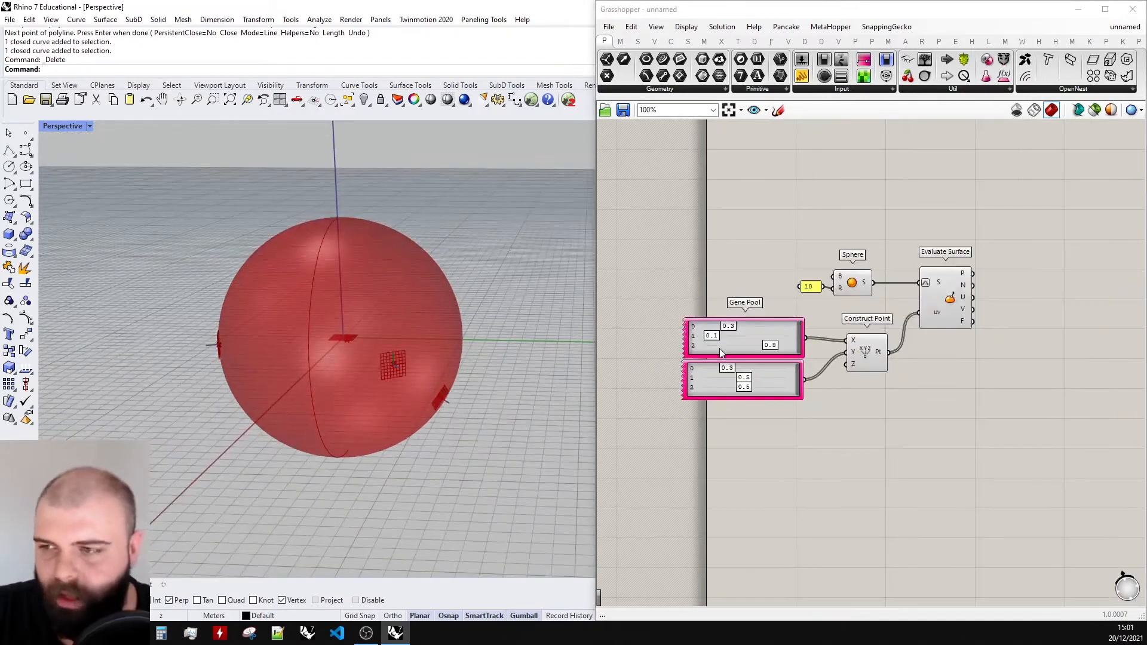
- Add a Panel beside Evaluate Surface and connect it to the P output to list the surface points
{"action": "scroll", "coordinate": [1061, 284], "scroll_direction": "up", "scroll_amount": 3}
{"action": "left_click", "coordinate": [818, 292]}
{"action": "scroll", "coordinate": [818, 293], "scroll_direction": "down", "scroll_amount": 1}
{"action": "scroll", "coordinate": [1049, 249], "scroll_direction": "up", "scroll_amount": 2}
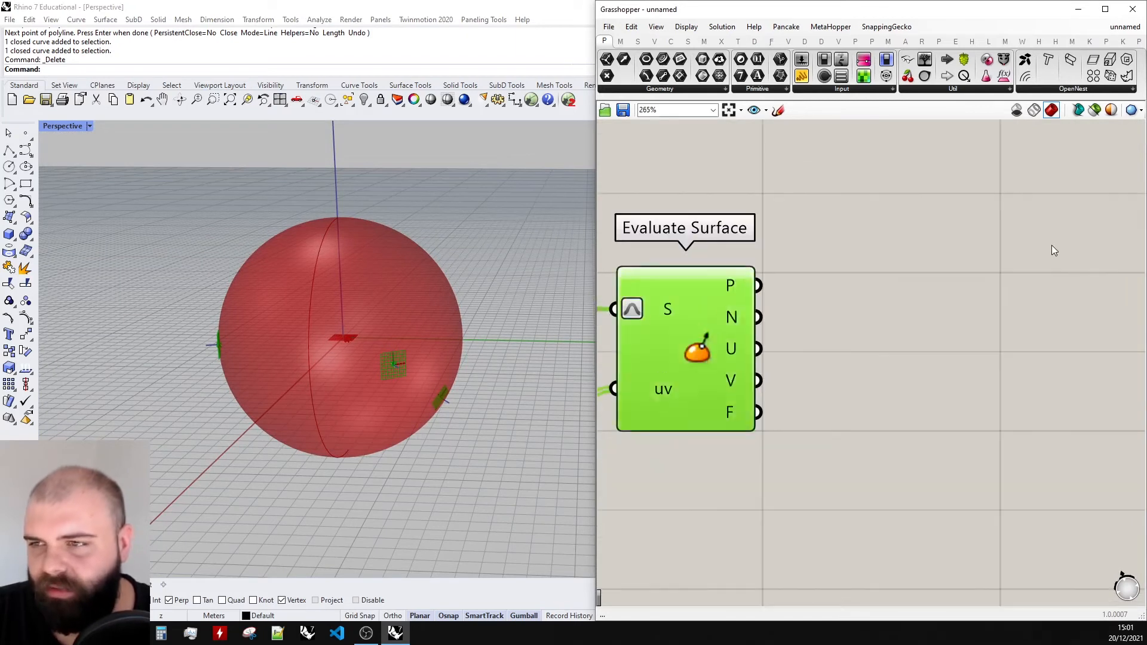
{"action": "left_click_drag", "start_coordinate": [803, 76], "coordinate": [907, 303]}
{"action": "left_click_drag", "start_coordinate": [785, 294], "coordinate": [758, 285]}
{"action": "left_click", "coordinate": [909, 282]}
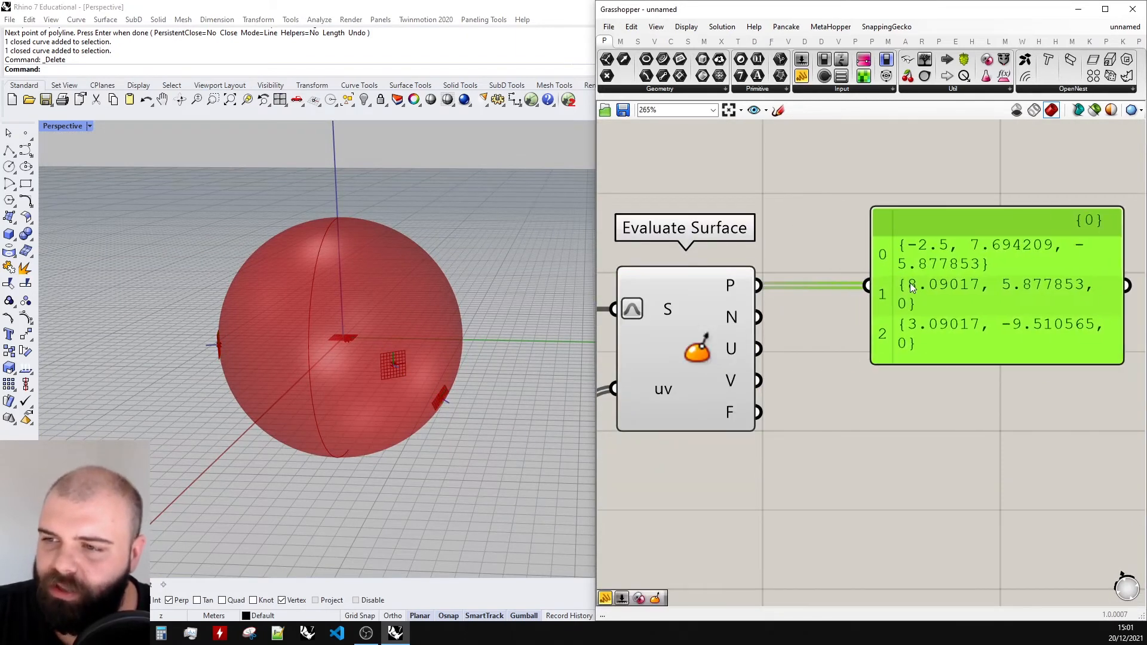
{"action": "scroll", "coordinate": [822, 374], "scroll_direction": "down", "scroll_amount": 6}
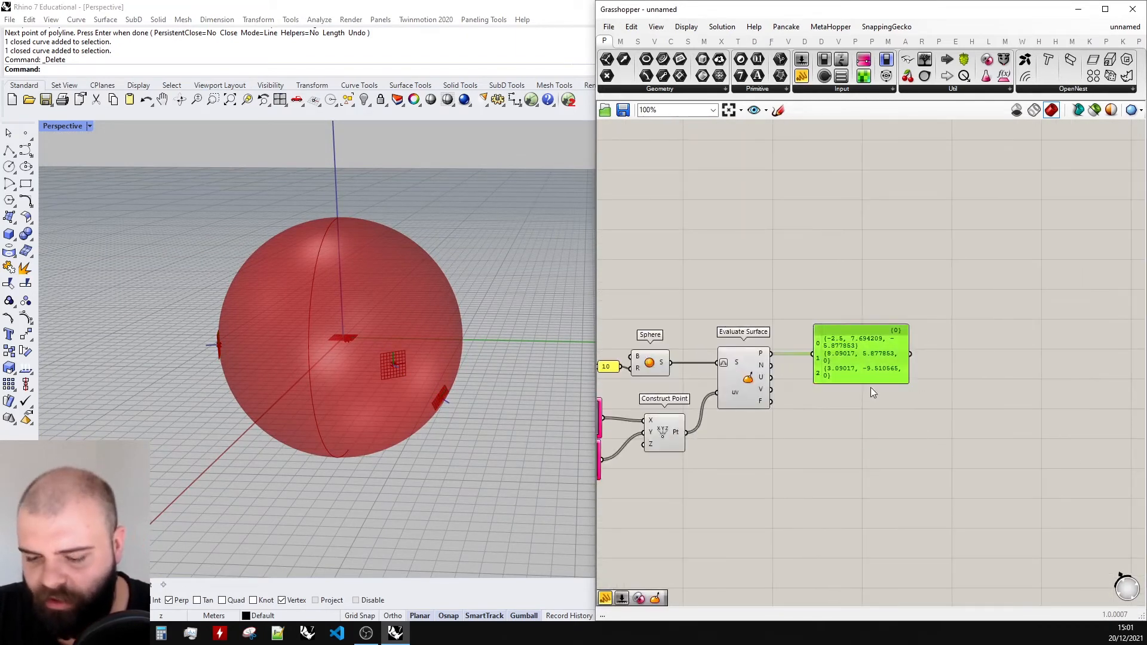
- Add a PolyLine component to join the evaluated surface points into a triangle
{"action": "scroll", "coordinate": [870, 387], "scroll_direction": "up", "scroll_amount": 5}
{"action": "double_click", "coordinate": [839, 360]}
{"action": "type", "text": "poly"}
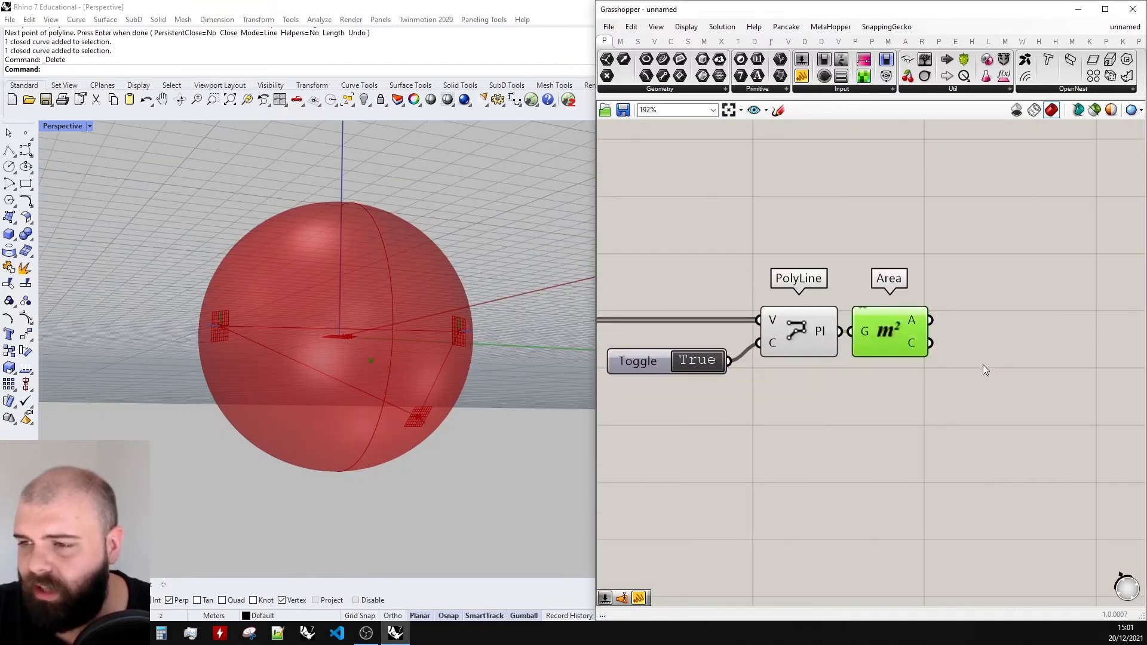
- Add a Number parameter, connect the A output of Area to it and align it beside the Area component
{"action": "double_click", "coordinate": [992, 365]}
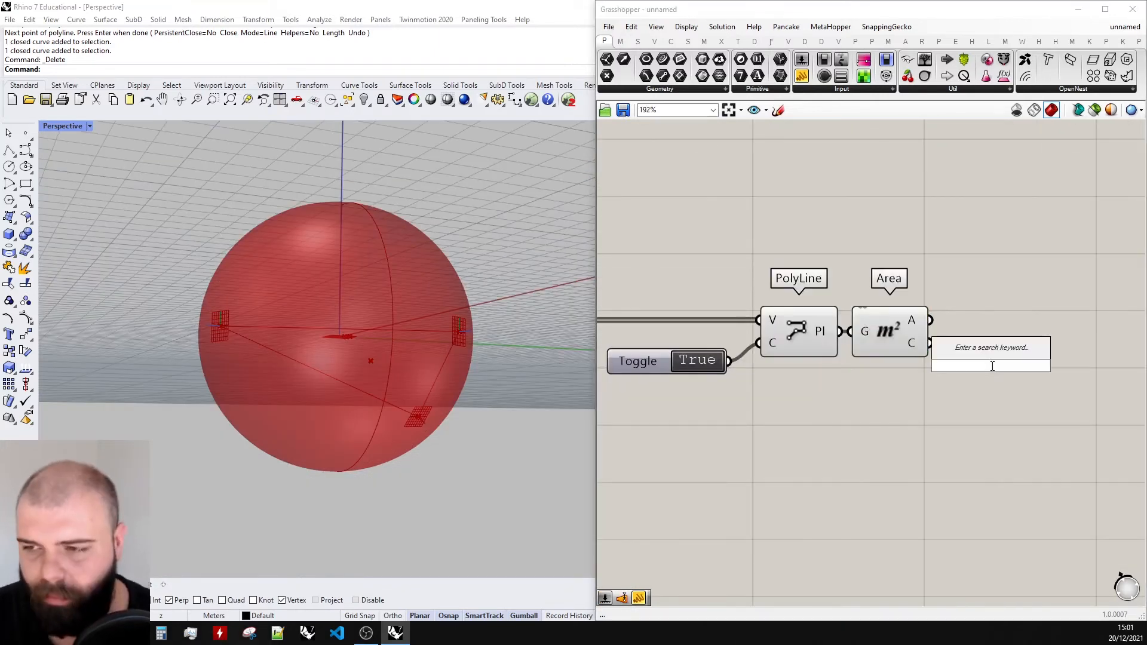
{"action": "type", "text": "number"}
{"action": "left_click", "coordinate": [952, 342]}
{"action": "left_click_drag", "start_coordinate": [931, 320], "coordinate": [960, 366]}
{"action": "left_click_drag", "start_coordinate": [983, 366], "coordinate": [977, 320]}
{"action": "scroll", "coordinate": [938, 367], "scroll_direction": "down", "scroll_amount": 2}
{"action": "scroll", "coordinate": [938, 367], "scroll_direction": "up", "scroll_amount": 2}
- Add a Galapagos component above the Number parameter
{"action": "double_click", "coordinate": [1027, 281]}
{"action": "type", "text": "galap"}
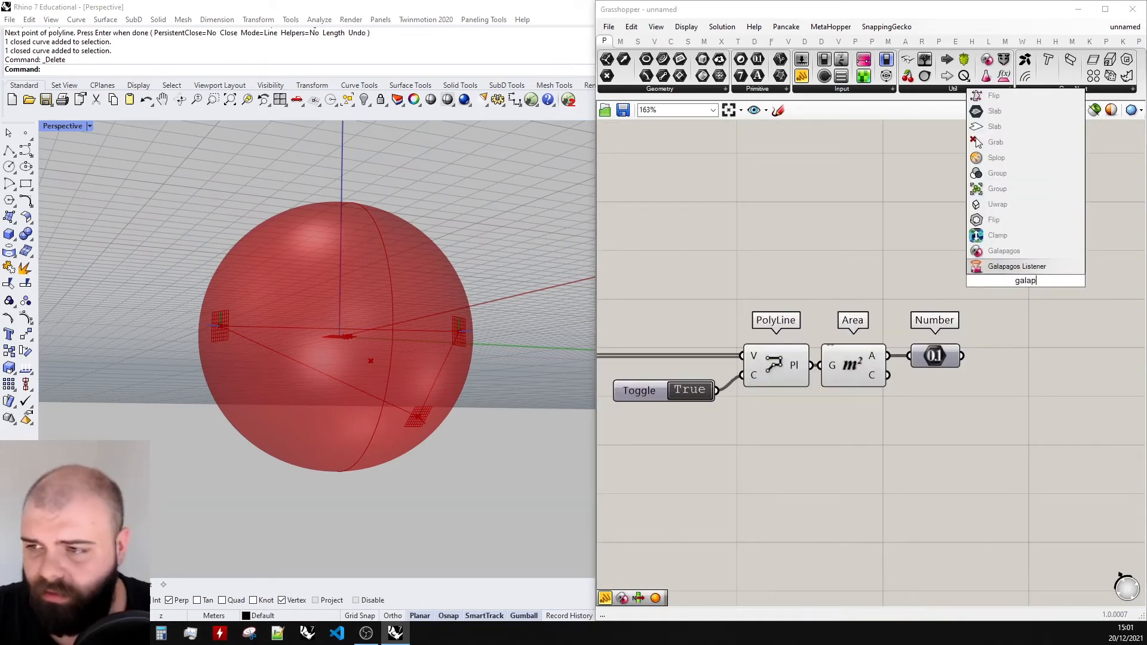
{"action": "key", "text": "Return"}
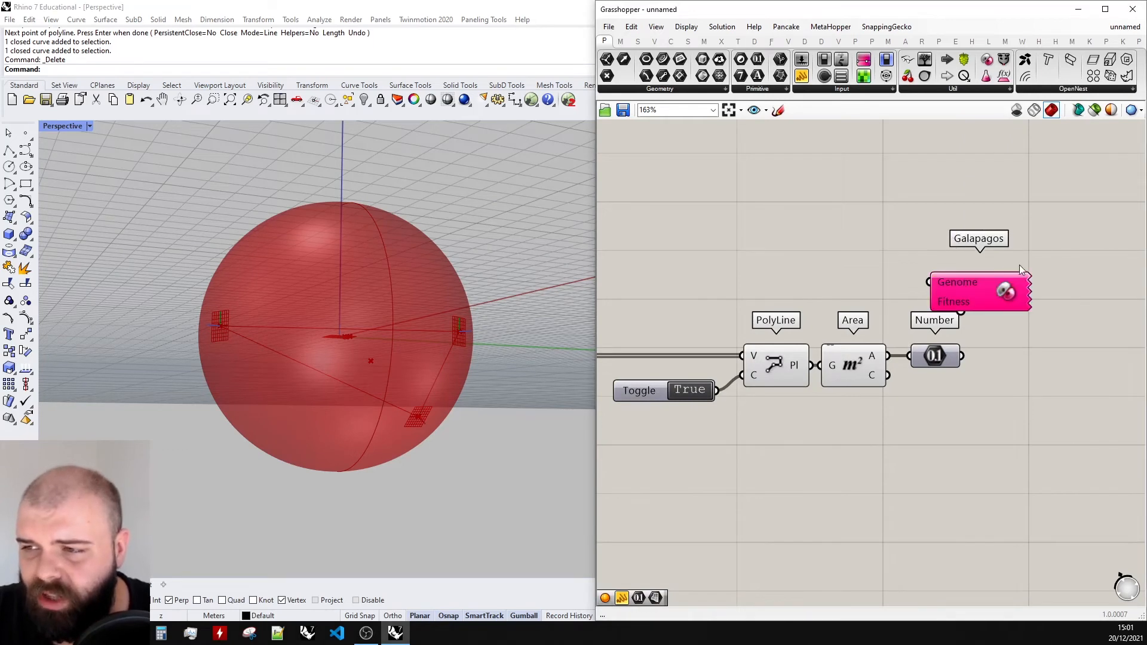
- Connect the Genome input of Galapagos to both Gene Pools and place the component above and beside the Number parameter
{"action": "scroll", "coordinate": [1019, 269], "scroll_direction": "down", "scroll_amount": 8}
{"action": "scroll", "coordinate": [911, 315], "scroll_direction": "up", "scroll_amount": 3}
{"action": "scroll", "coordinate": [694, 353], "scroll_direction": "down", "scroll_amount": 1}
{"action": "left_click", "coordinate": [1006, 272]}
{"action": "left_click_drag", "start_coordinate": [1007, 272], "coordinate": [741, 342]}
{"action": "left_click_drag", "start_coordinate": [992, 266], "coordinate": [739, 372], "text": "shift"}
{"action": "left_click", "coordinate": [790, 374]}
{"action": "scroll", "coordinate": [920, 285], "scroll_direction": "up", "scroll_amount": 4}
{"action": "scroll", "coordinate": [920, 285], "scroll_direction": "down", "scroll_amount": 1}
{"action": "left_click_drag", "start_coordinate": [848, 263], "coordinate": [938, 255]}
{"action": "left_click", "coordinate": [948, 315]}
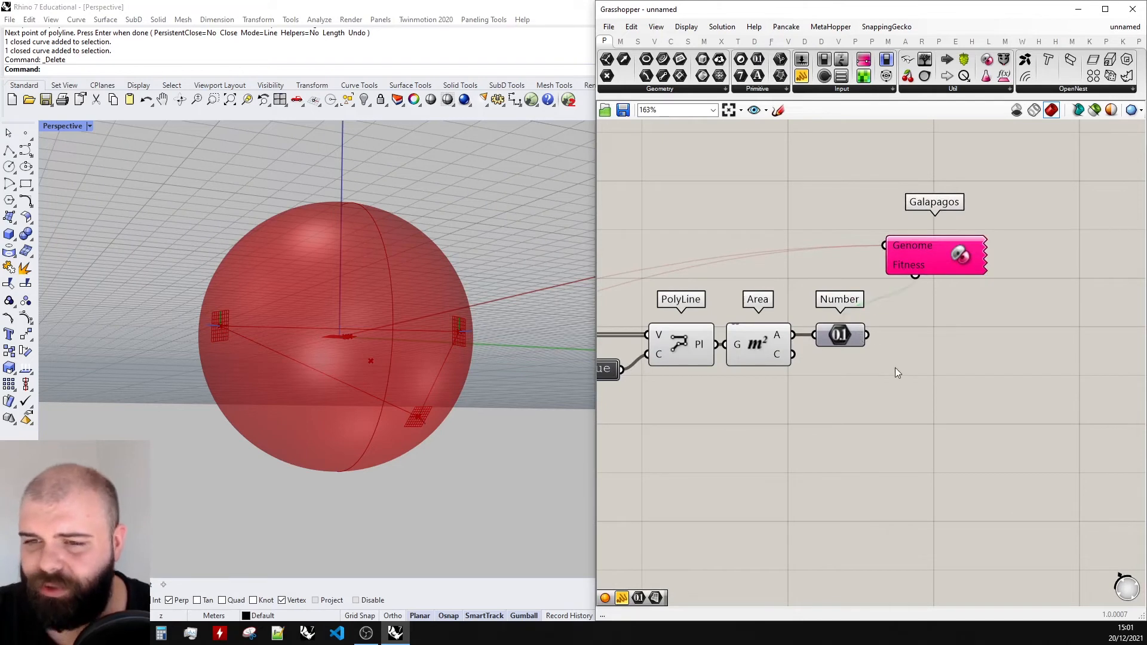
- Run the Galapagos evolutionary solver to maximize the area of the triangle on the sphere
{"action": "double_click", "coordinate": [933, 256]}
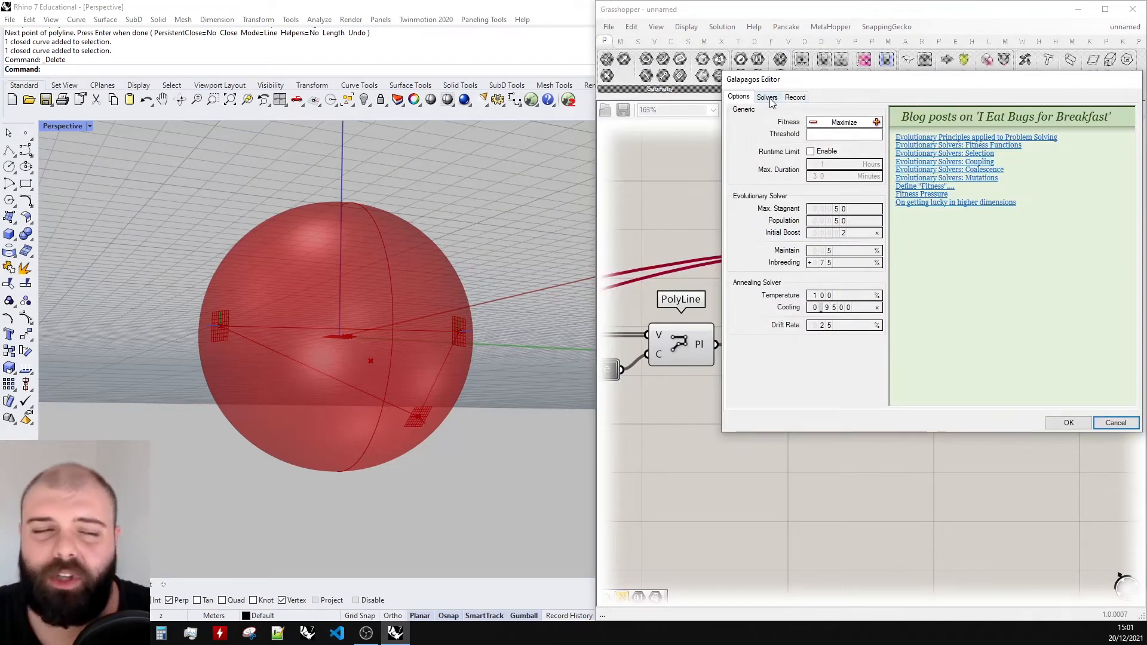
{"action": "left_click", "coordinate": [768, 98]}
{"action": "left_click", "coordinate": [1074, 114]}
{"action": "left_click", "coordinate": [801, 114]}
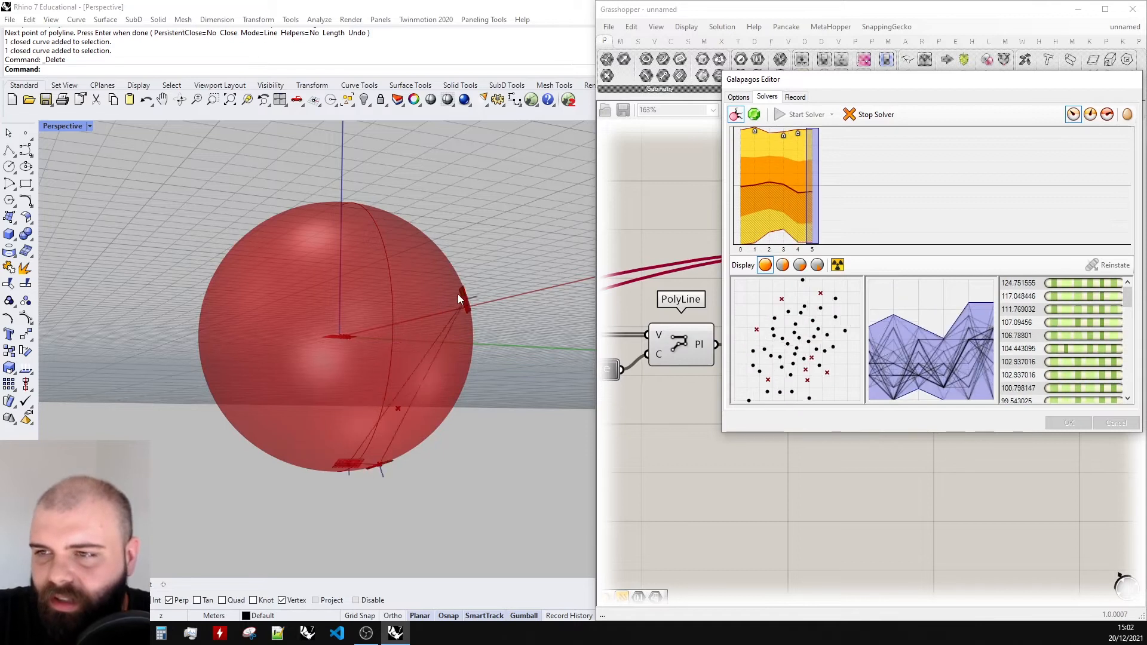
- Examine the solved triangle on the sphere from several angles in the Perspective viewport
{"action": "right_click_drag", "start_coordinate": [440, 289], "coordinate": [544, 401]}
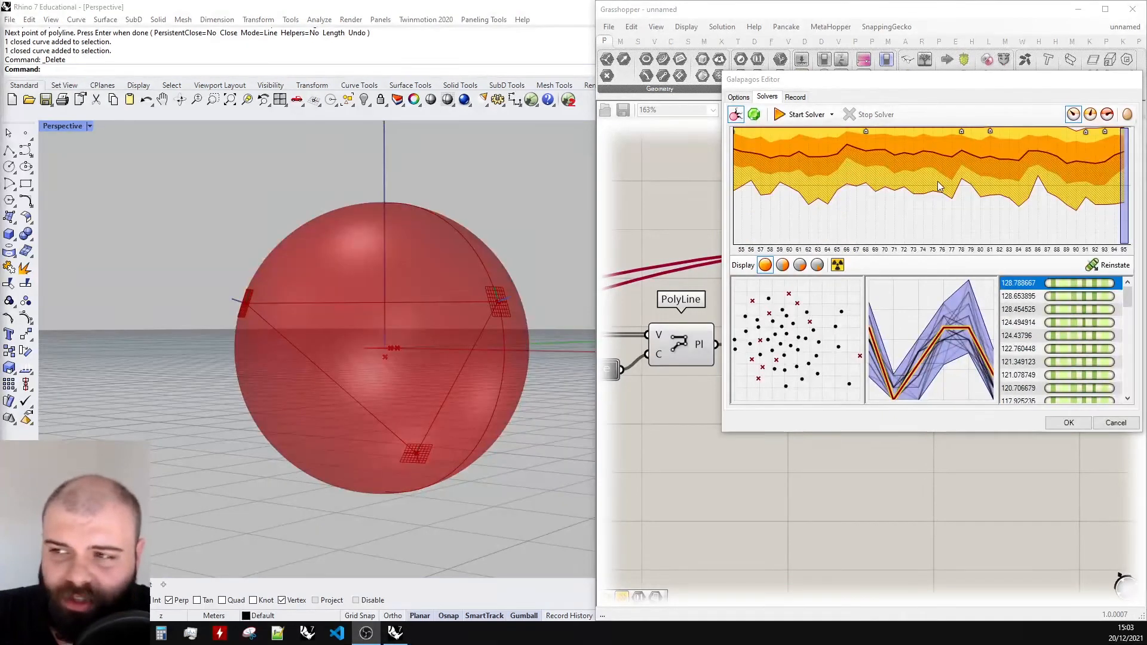
{"action": "right_click_drag", "start_coordinate": [509, 293], "coordinate": [386, 273]}
{"action": "scroll", "coordinate": [340, 293], "scroll_direction": "up", "scroll_amount": 6}
{"action": "scroll", "coordinate": [253, 322], "scroll_direction": "down", "scroll_amount": 4}
{"action": "scroll", "coordinate": [272, 363], "scroll_direction": "up", "scroll_amount": 6}
{"action": "scroll", "coordinate": [357, 299], "scroll_direction": "down", "scroll_amount": 6}
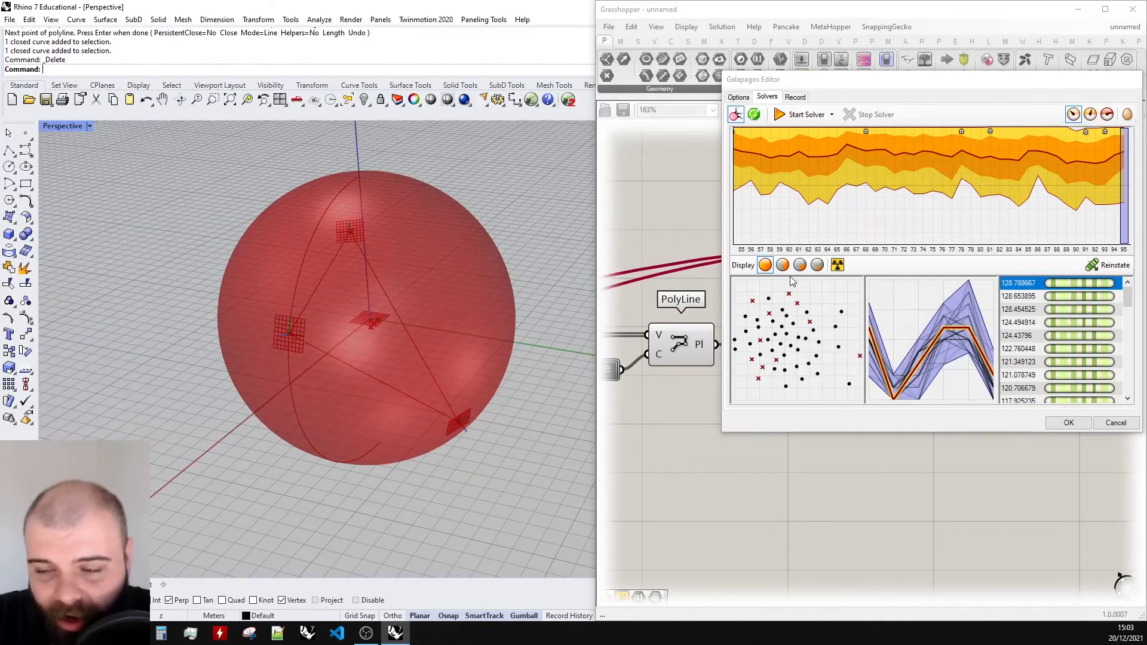
{"action": "right_click_drag", "start_coordinate": [378, 371], "coordinate": [410, 335]}
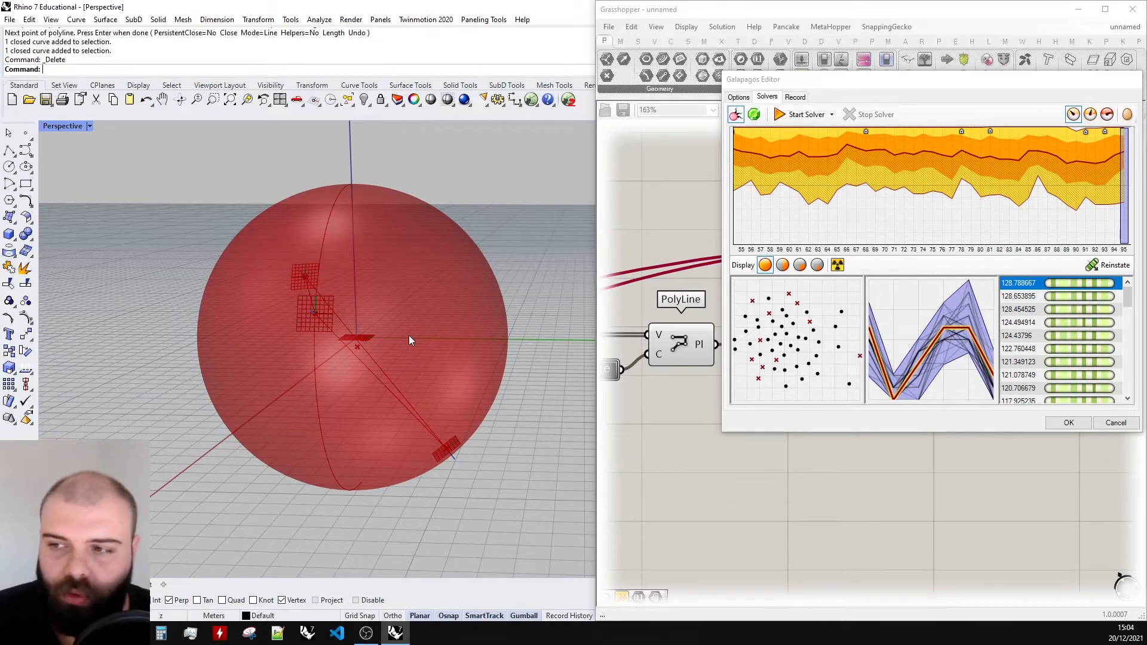
{"action": "right_click_drag", "start_coordinate": [492, 303], "coordinate": [459, 362]}
{"action": "scroll", "coordinate": [451, 305], "scroll_direction": "up", "scroll_amount": 4}
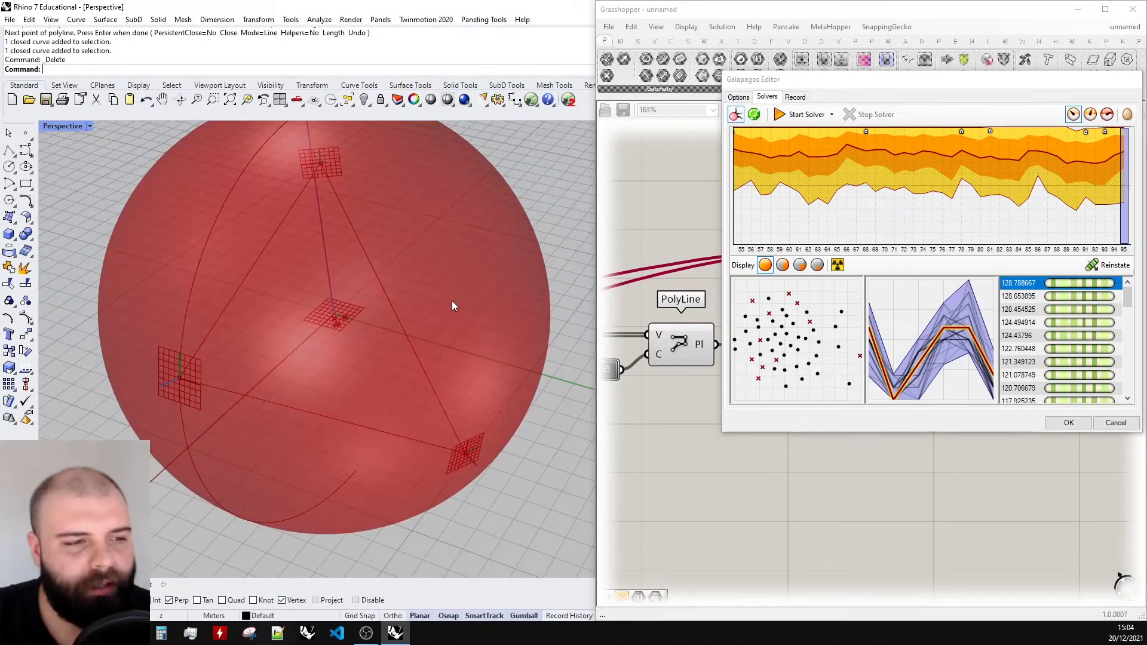
{"action": "right_click_drag", "start_coordinate": [412, 342], "coordinate": [435, 303]}
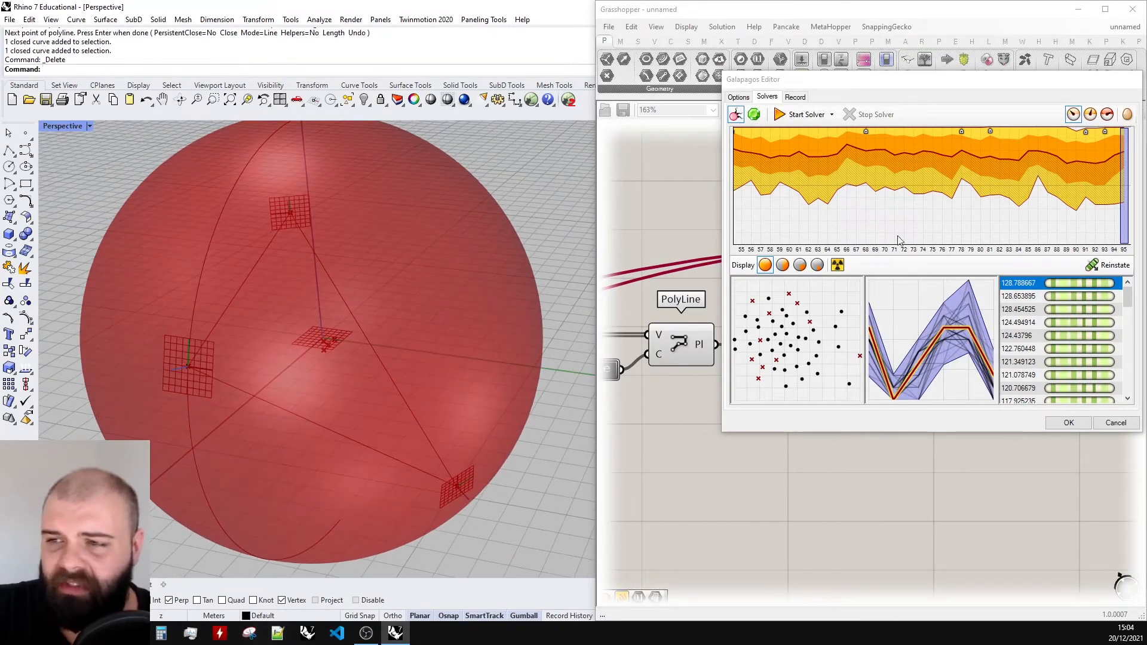
{"action": "right_click_drag", "start_coordinate": [266, 269], "coordinate": [316, 304]}
{"action": "scroll", "coordinate": [323, 287], "scroll_direction": "down", "scroll_amount": 4}
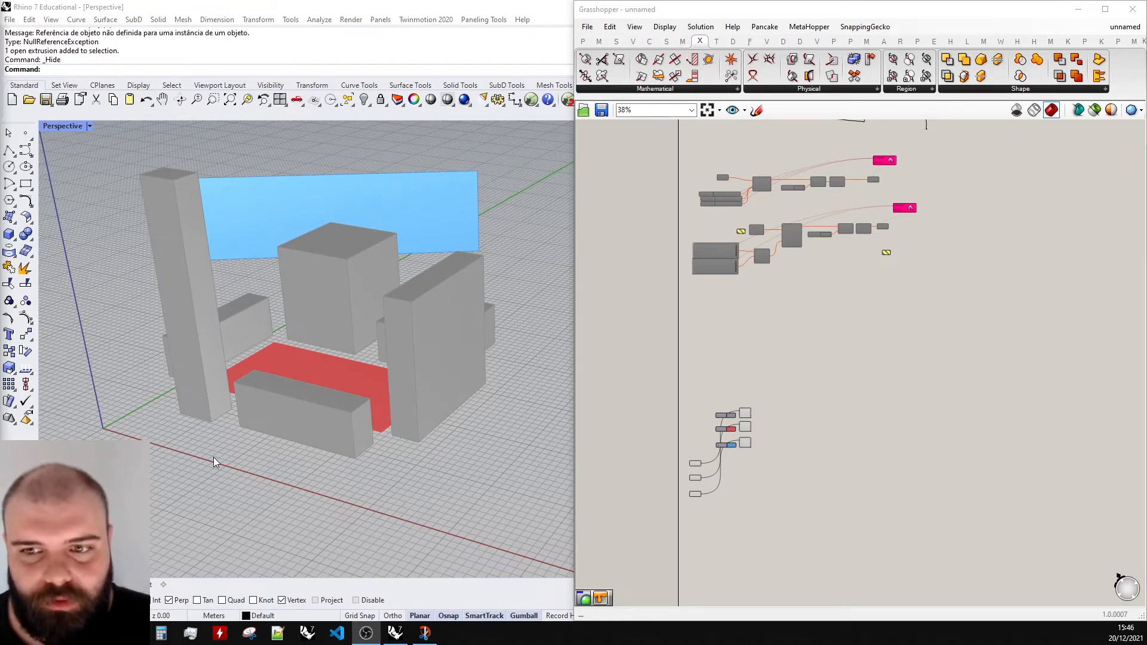
- Set the Perspective viewport of the building site model to the Rendered display mode
{"action": "scroll", "coordinate": [320, 257], "scroll_direction": "down", "scroll_amount": 3}
{"action": "right_click_drag", "start_coordinate": [320, 256], "coordinate": [371, 281]}
{"action": "left_click", "coordinate": [62, 126]}
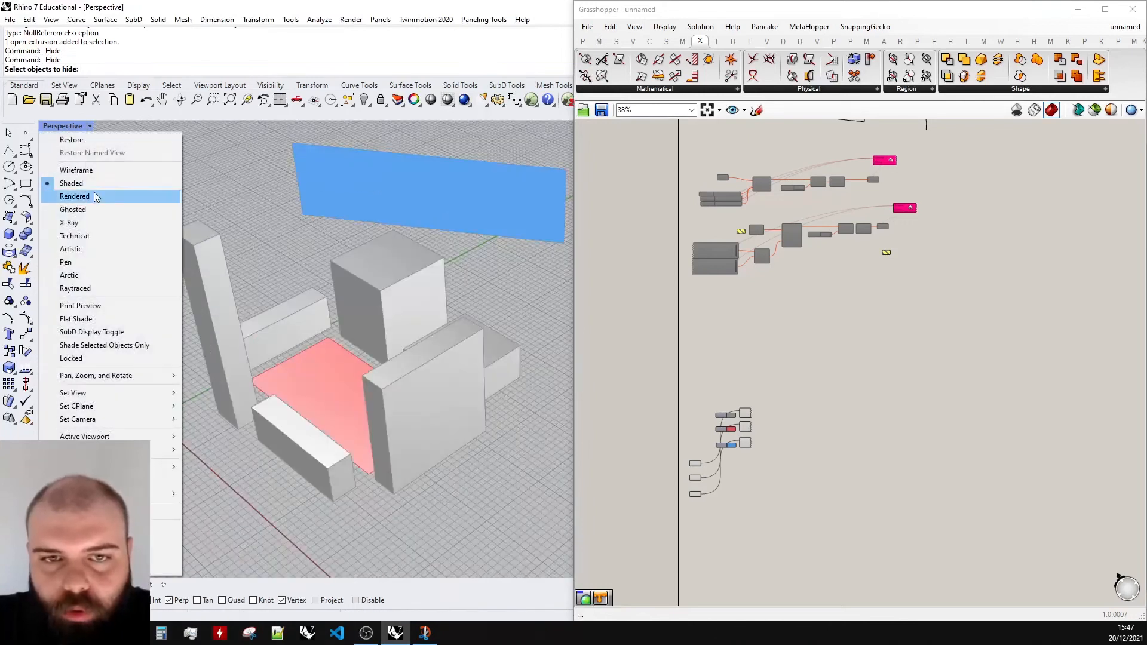
{"action": "left_click", "coordinate": [74, 196]}
{"action": "right_click_drag", "start_coordinate": [305, 340], "coordinate": [338, 335]}
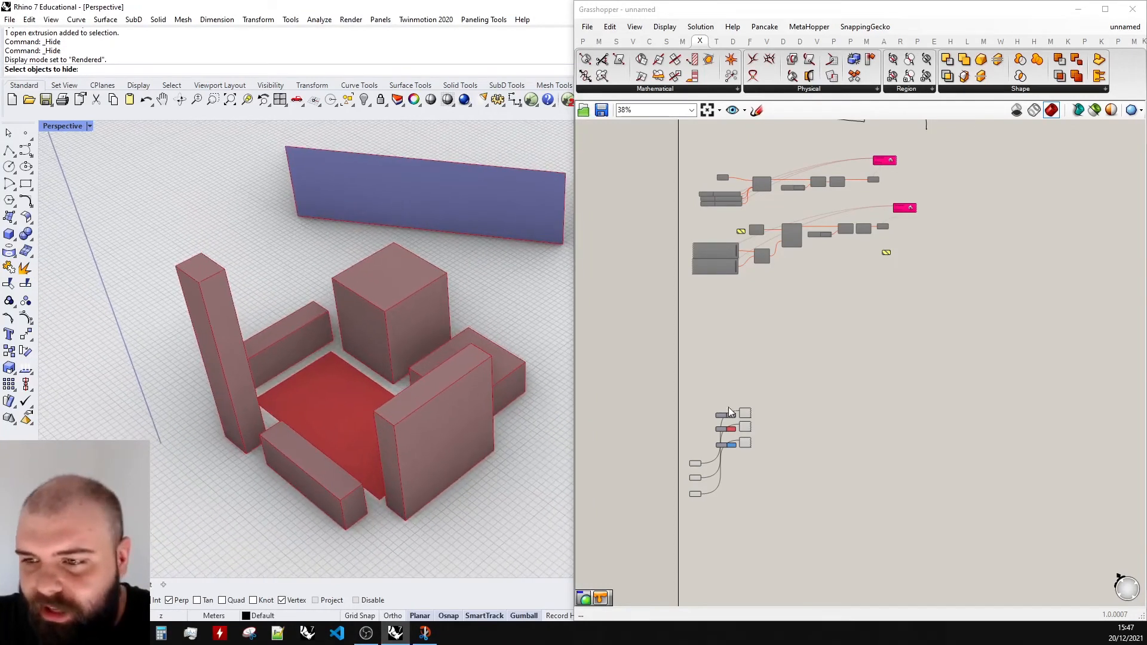
- Disable the preview of the two Geometry parameters and the Surface parameter, leaving only their Custom Preview colours
{"action": "scroll", "coordinate": [654, 416], "scroll_direction": "up", "scroll_amount": 3}
{"action": "left_click_drag", "start_coordinate": [654, 416], "coordinate": [651, 413]}
{"action": "key", "text": "space"}
{"action": "left_click", "coordinate": [650, 373]}
{"action": "scroll", "coordinate": [417, 335], "scroll_direction": "up", "scroll_amount": 5}
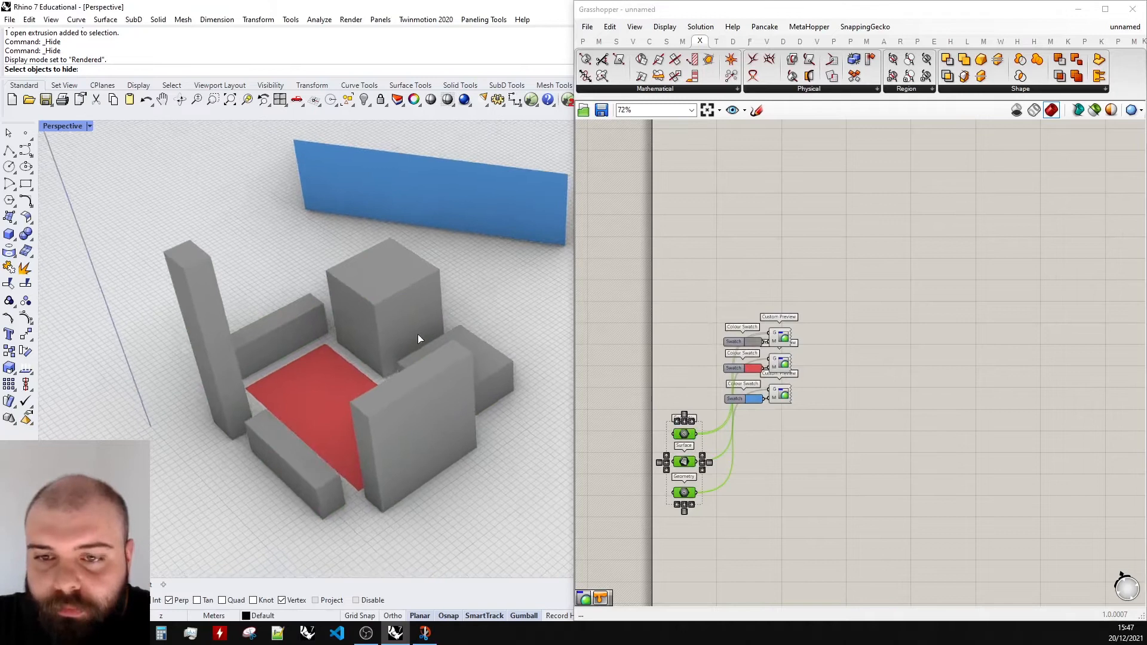
- Examine the grey buildings, the red plot and the blue vertical plane of the site model from several angles
{"action": "scroll", "coordinate": [358, 312], "scroll_direction": "down", "scroll_amount": 5}
{"action": "scroll", "coordinate": [396, 307], "scroll_direction": "up", "scroll_amount": 5}
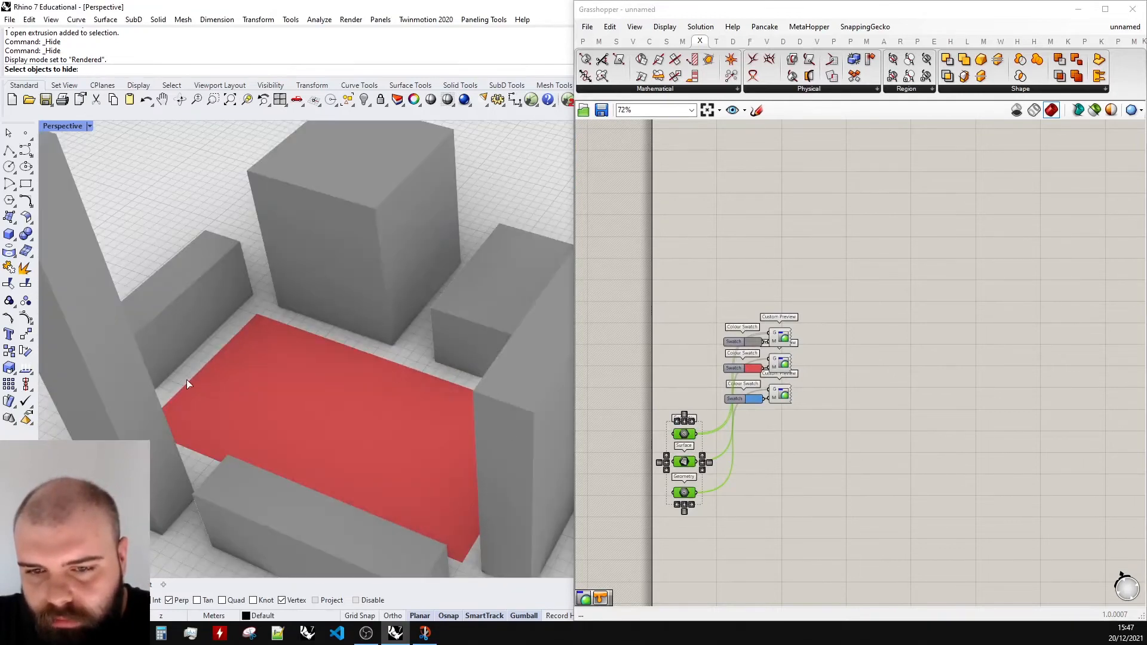
{"action": "scroll", "coordinate": [456, 444], "scroll_direction": "down", "scroll_amount": 5}
{"action": "right_click_drag", "start_coordinate": [456, 444], "coordinate": [443, 414]}
{"action": "scroll", "coordinate": [499, 252], "scroll_direction": "up", "scroll_amount": 6}
{"action": "right_click_drag", "start_coordinate": [500, 253], "coordinate": [404, 230]}
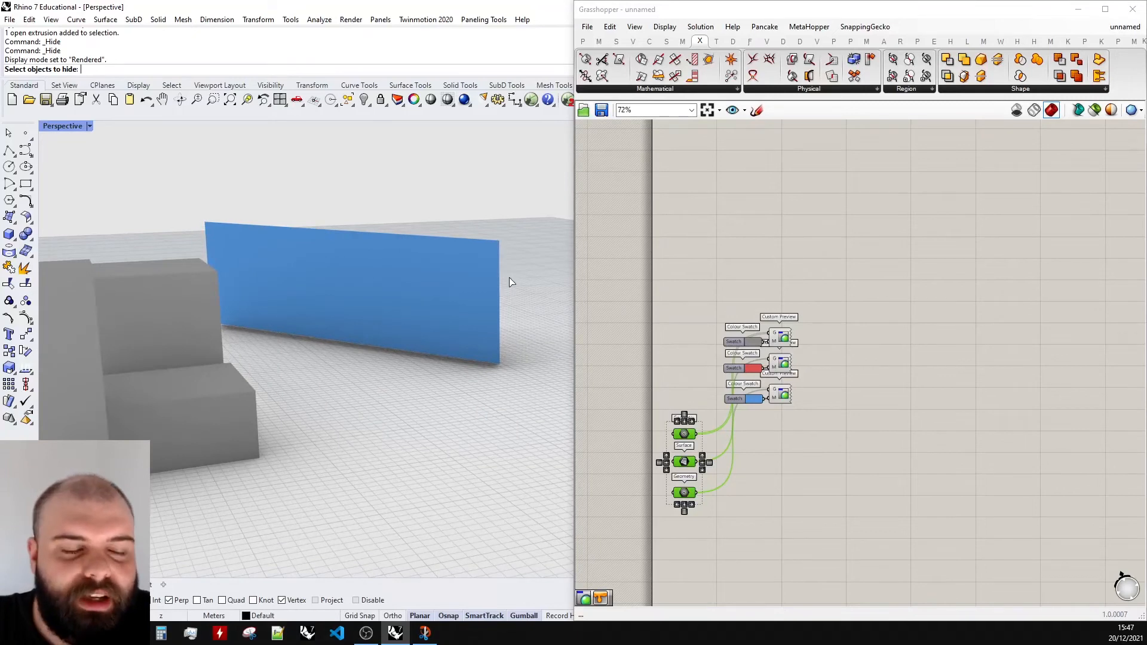
{"action": "scroll", "coordinate": [508, 287], "scroll_direction": "down", "scroll_amount": 4}
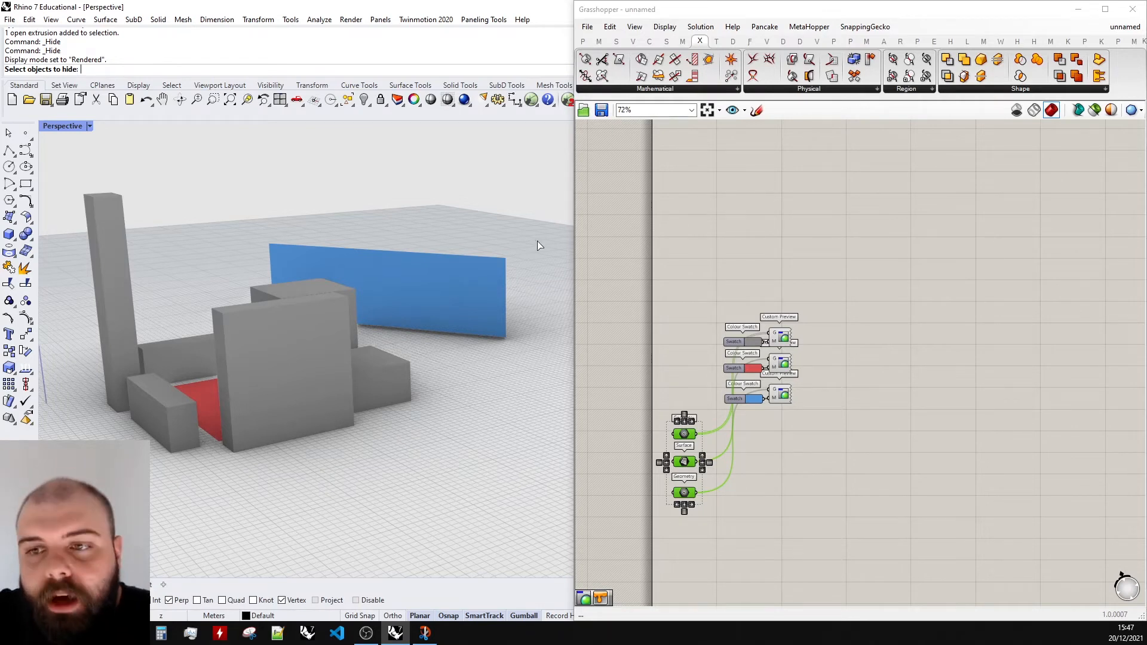
{"action": "right_click_drag", "start_coordinate": [440, 230], "coordinate": [418, 195]}
{"action": "left_click", "coordinate": [688, 240]}
{"action": "scroll", "coordinate": [454, 359], "scroll_direction": "down", "scroll_amount": 2}
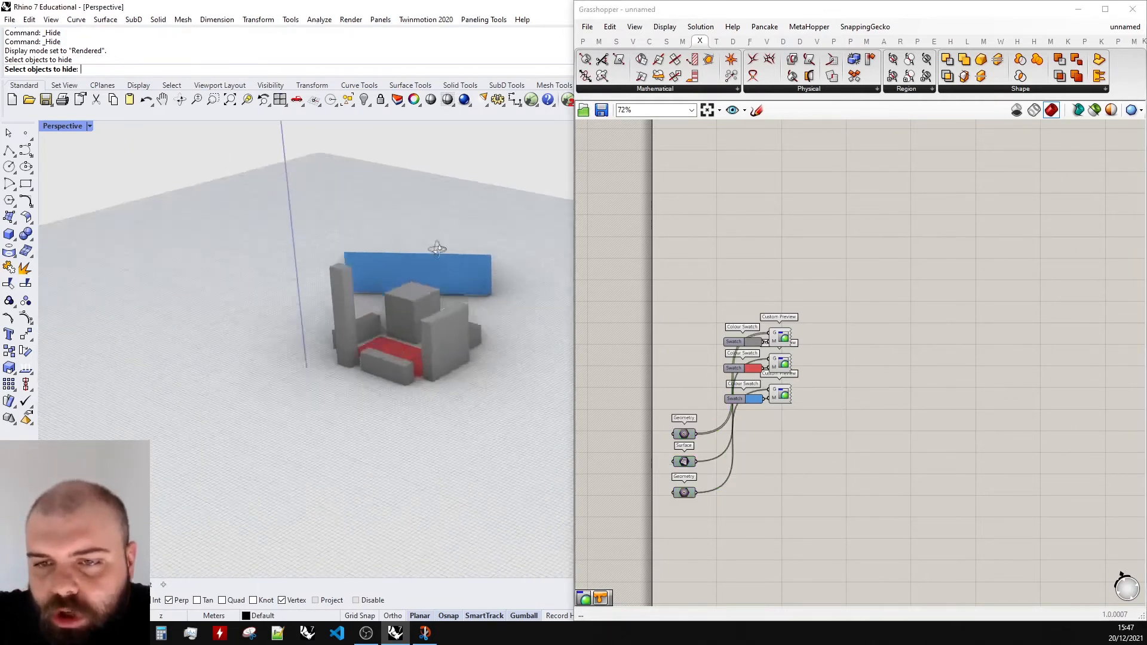
{"action": "scroll", "coordinate": [442, 409], "scroll_direction": "up", "scroll_amount": 8}
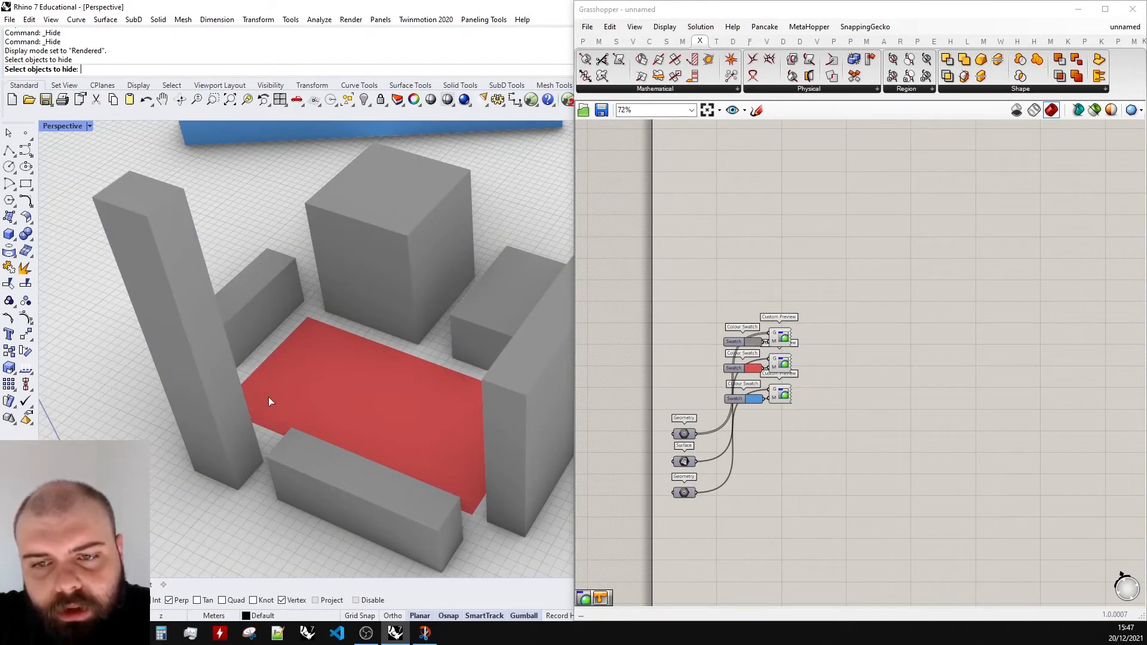
{"action": "scroll", "coordinate": [444, 359], "scroll_direction": "down", "scroll_amount": 5}
{"action": "right_click_drag", "start_coordinate": [444, 359], "coordinate": [324, 233]}
{"action": "scroll", "coordinate": [414, 229], "scroll_direction": "up", "scroll_amount": 5}
{"action": "scroll", "coordinate": [324, 233], "scroll_direction": "down", "scroll_amount": 5}
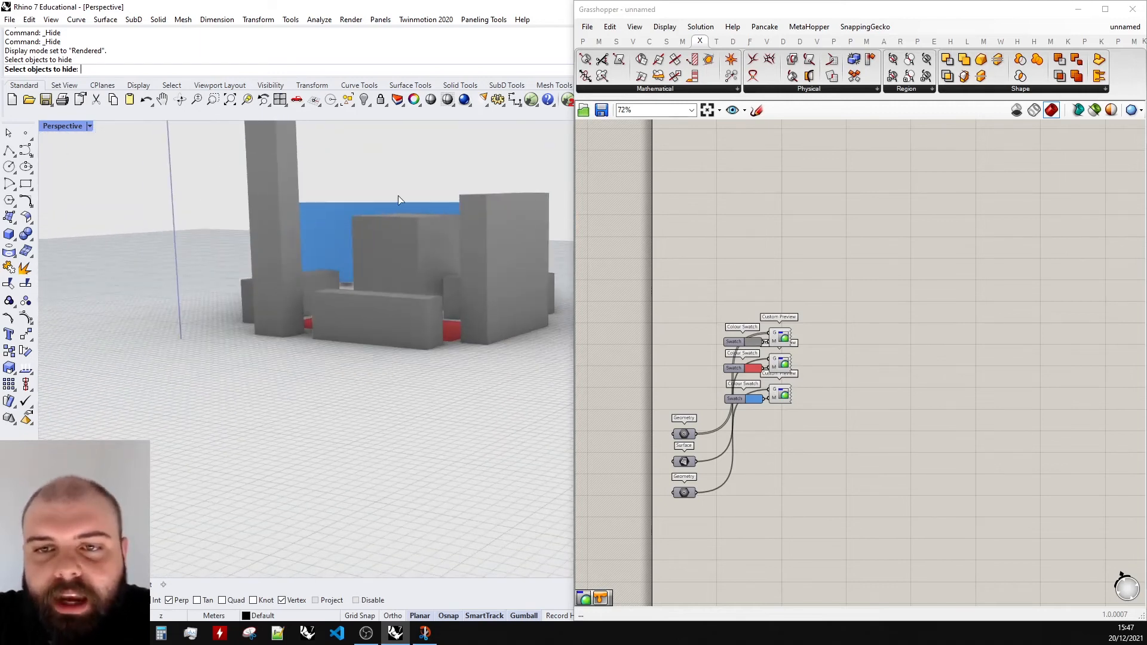
{"action": "scroll", "coordinate": [397, 206], "scroll_direction": "up", "scroll_amount": 3}
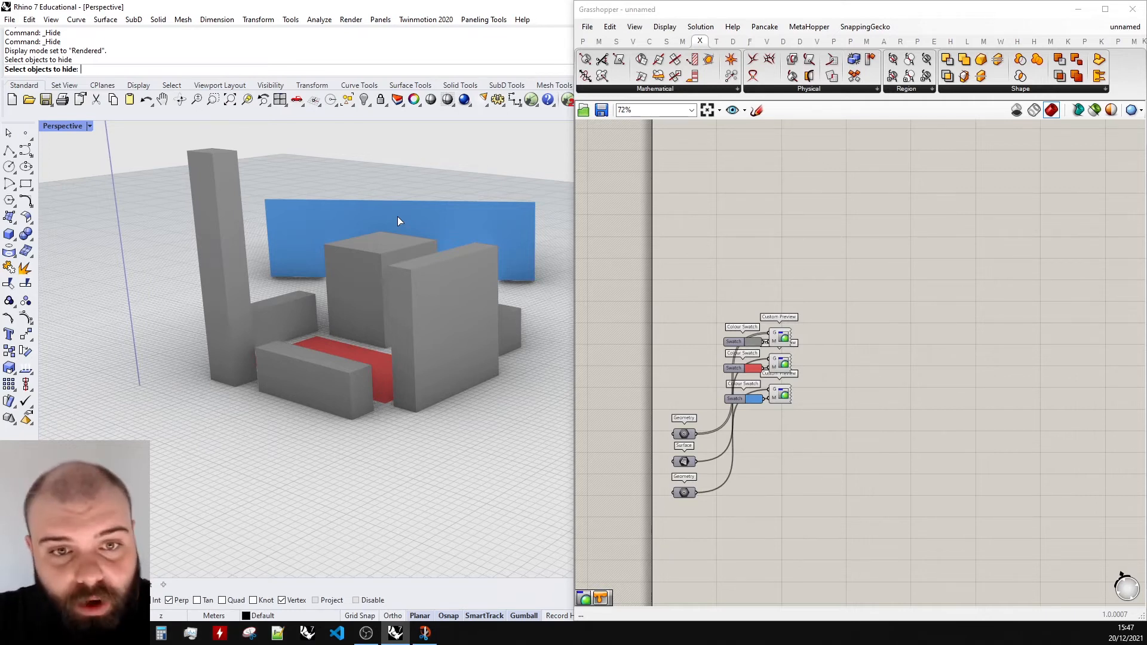
- Set the Perspective viewport back to the Shaded display mode and view the whole site from above
{"action": "left_click", "coordinate": [89, 126]}
{"action": "left_click", "coordinate": [87, 183]}
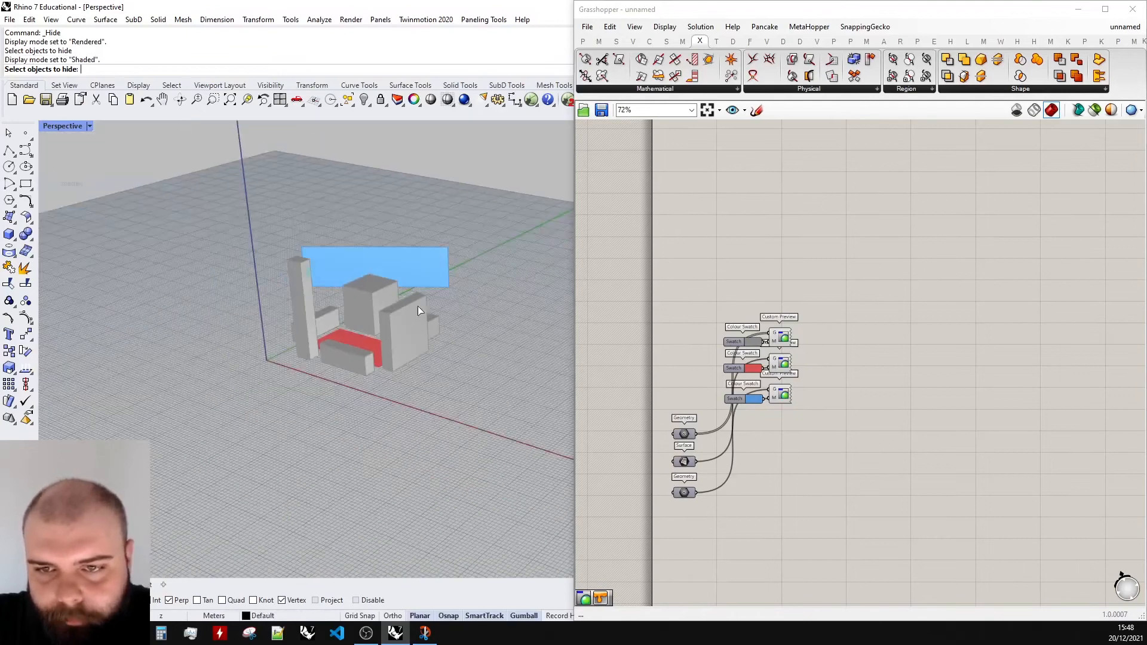
{"action": "right_click_drag", "start_coordinate": [418, 306], "coordinate": [435, 335]}
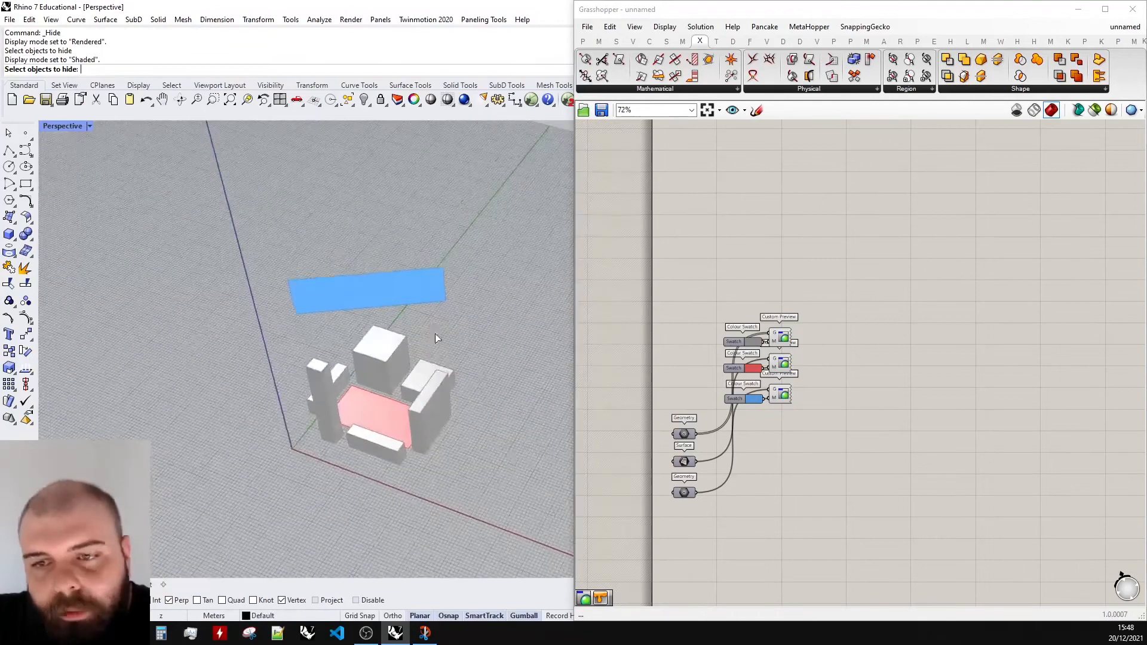
{"action": "scroll", "coordinate": [413, 389], "scroll_direction": "up", "scroll_amount": 7}
{"action": "scroll", "coordinate": [426, 300], "scroll_direction": "down", "scroll_amount": 7}
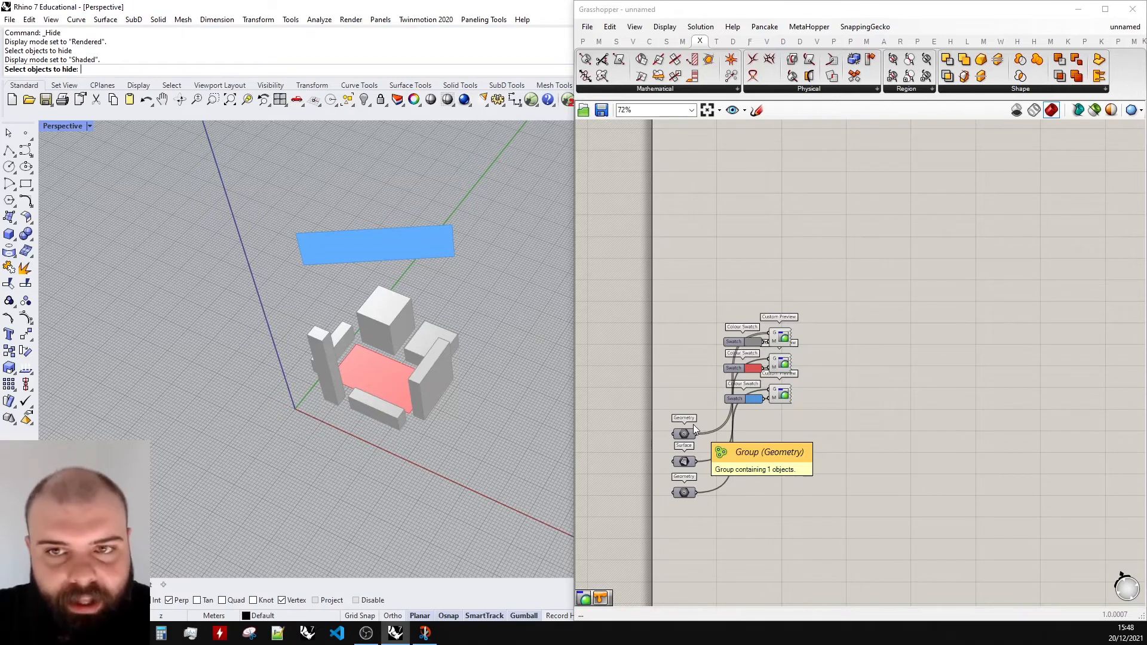
- Enable the preview of the Surface parameter and move it below the two Geometry parameters
{"action": "scroll", "coordinate": [708, 428], "scroll_direction": "up", "scroll_amount": 2}
{"action": "middle_click", "coordinate": [680, 401]}
{"action": "left_click", "coordinate": [700, 376]}
{"action": "scroll", "coordinate": [702, 374], "scroll_direction": "down", "scroll_amount": 3}
{"action": "scroll", "coordinate": [719, 439], "scroll_direction": "up", "scroll_amount": 4}
{"action": "left_click", "coordinate": [719, 439]}
{"action": "left_click_drag", "start_coordinate": [663, 337], "coordinate": [665, 470]}
{"action": "scroll", "coordinate": [396, 298], "scroll_direction": "up", "scroll_amount": 5}
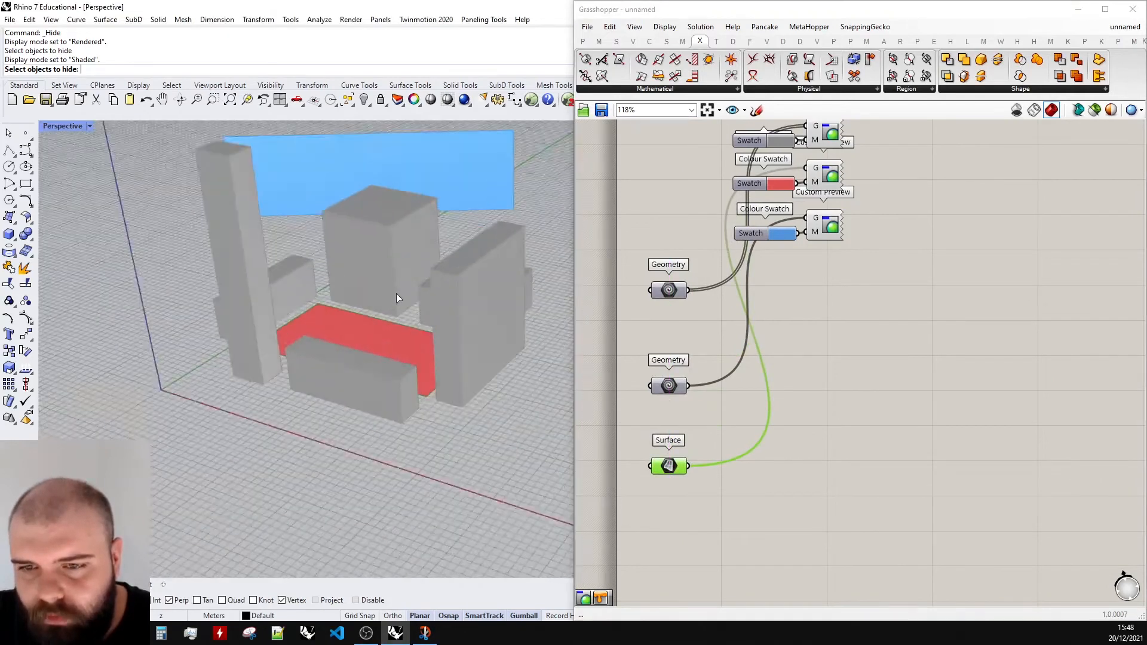
- Add an Evaluate Surface component, connect the Surface parameter to its S input and reparameterize that input
{"action": "double_click", "coordinate": [798, 478]}
{"action": "type", "text": "eval"}
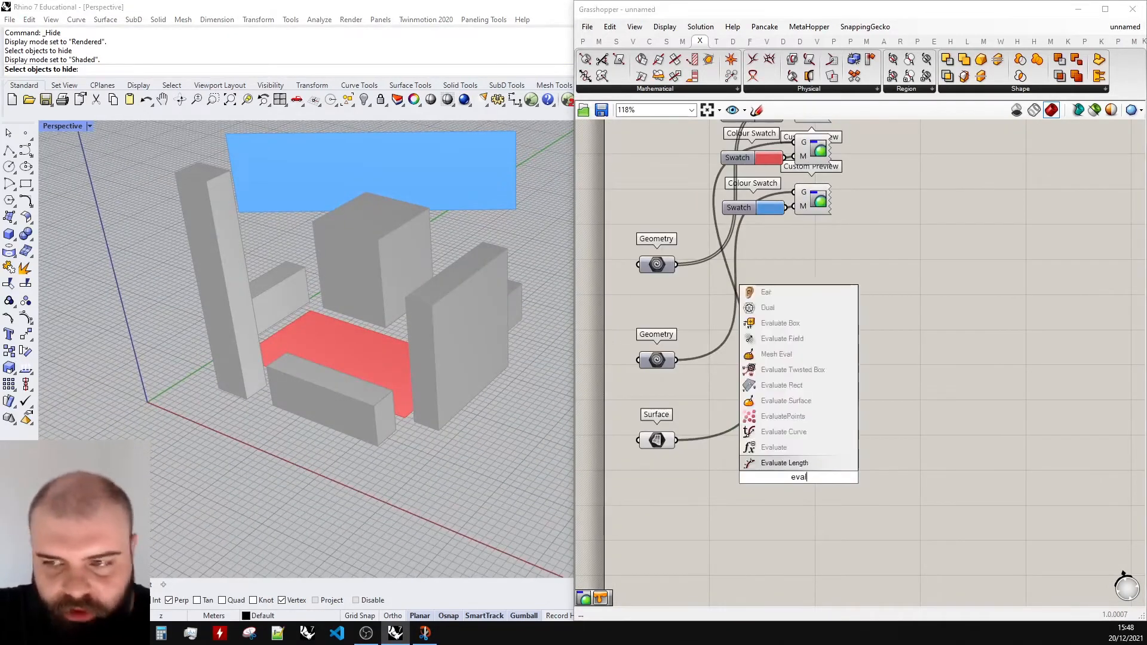
{"action": "type", "text": "uate surf"}
{"action": "key", "text": "Return"}
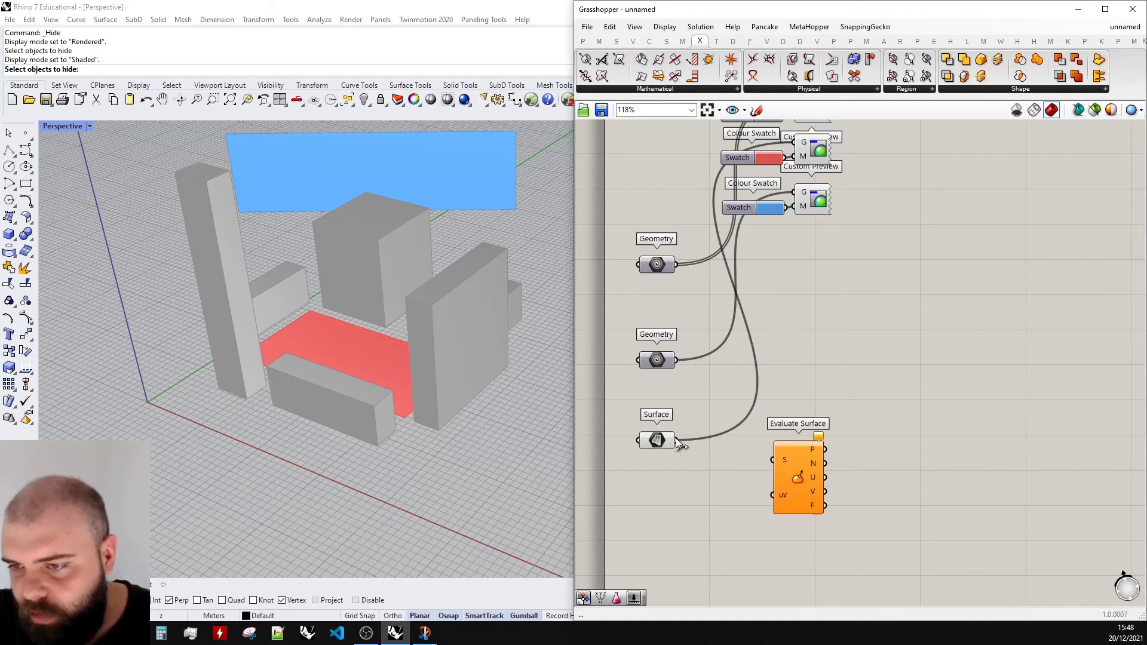
{"action": "left_click_drag", "start_coordinate": [676, 438], "coordinate": [775, 460]}
{"action": "right_click", "coordinate": [777, 459]}
{"action": "left_click", "coordinate": [806, 510]}
{"action": "scroll", "coordinate": [734, 495], "scroll_direction": "down", "scroll_amount": 1}
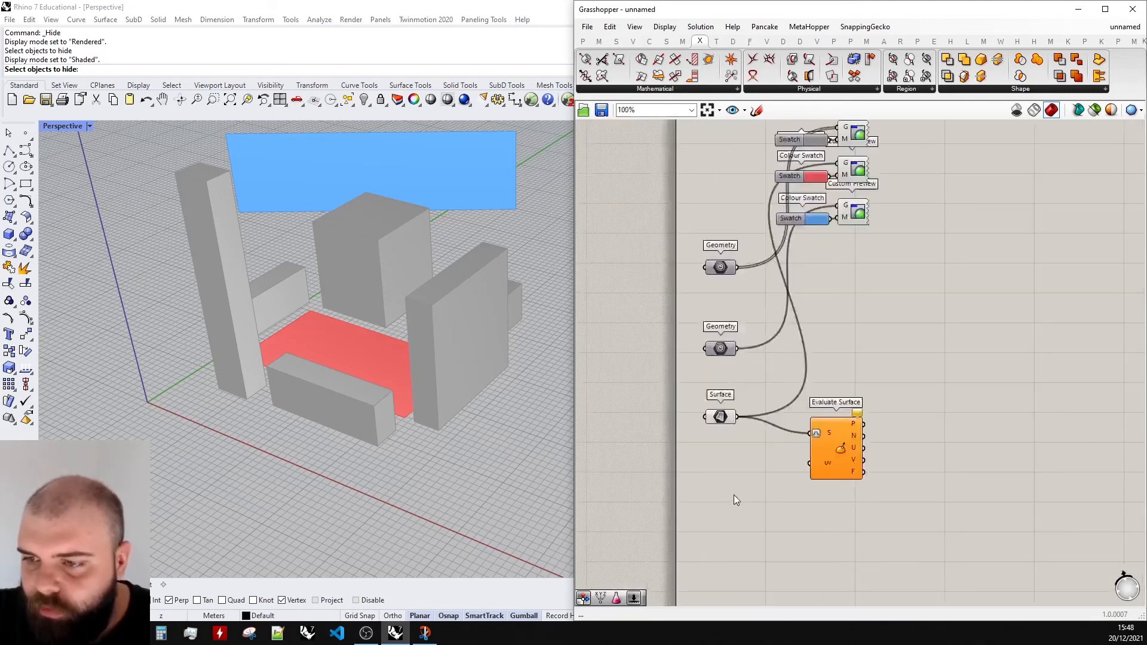
- Add a Construct Point component with X and Y coordinate sliders at 0.00 and connect it to the uv input
{"action": "scroll", "coordinate": [734, 495], "scroll_direction": "up", "scroll_amount": 1}
{"action": "double_click", "coordinate": [734, 495]}
{"action": "type", "text": "construct"}
{"action": "key", "text": "Return"}
{"action": "left_click_drag", "start_coordinate": [752, 495], "coordinate": [718, 474]}
{"action": "double_click", "coordinate": [734, 477]}
{"action": "type", "text": "0.00"}
{"action": "key", "text": "Return"}
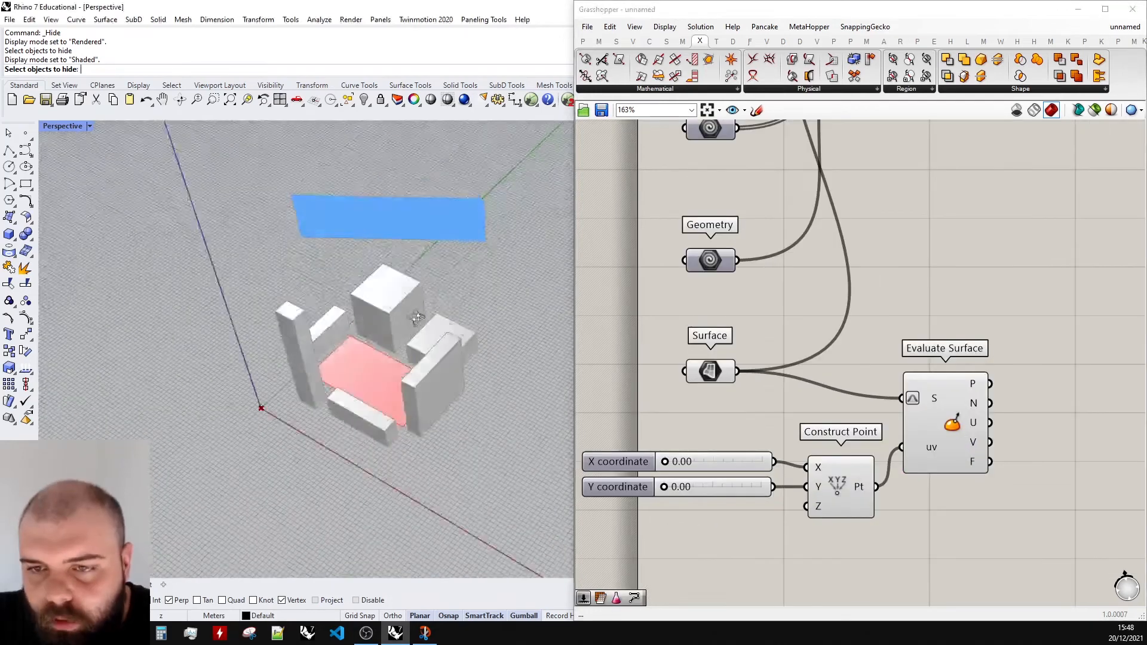
- Disable the preview of the Custom Preview components so only the plot surface is displayed
{"action": "right_click_drag", "start_coordinate": [417, 318], "coordinate": [413, 334]}
{"action": "scroll", "coordinate": [412, 335], "scroll_direction": "up", "scroll_amount": 5}
{"action": "scroll", "coordinate": [744, 425], "scroll_direction": "down", "scroll_amount": 6}
{"action": "left_click_drag", "start_coordinate": [838, 315], "coordinate": [744, 159]}
{"action": "middle_click", "coordinate": [770, 172]}
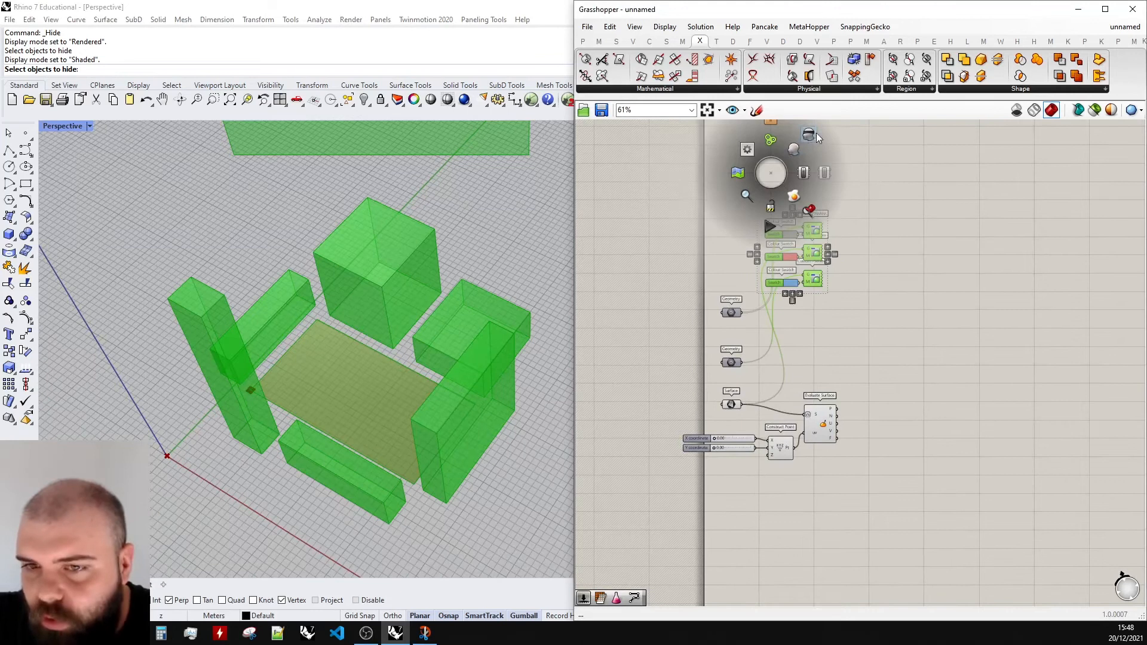
{"action": "left_click", "coordinate": [814, 135]}
{"action": "scroll", "coordinate": [767, 277], "scroll_direction": "up", "scroll_amount": 4}
{"action": "left_click_drag", "start_coordinate": [737, 475], "coordinate": [657, 299]}
{"action": "middle_click", "coordinate": [691, 294]}
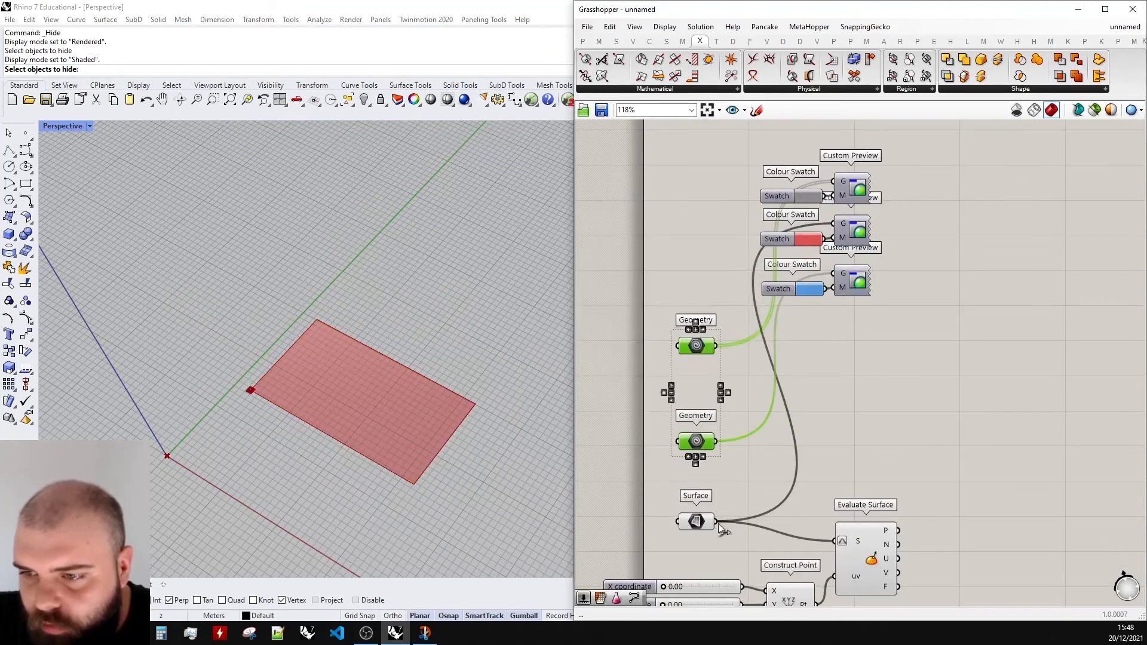
{"action": "left_click", "coordinate": [802, 448]}
- Move the evaluated point across the plot by setting the X coordinate to 0.30 and the Y coordinate to 0.46
{"action": "scroll", "coordinate": [365, 389], "scroll_direction": "down", "scroll_amount": 2}
{"action": "scroll", "coordinate": [366, 390], "scroll_direction": "up", "scroll_amount": 5}
{"action": "scroll", "coordinate": [777, 418], "scroll_direction": "down", "scroll_amount": 3}
{"action": "scroll", "coordinate": [676, 495], "scroll_direction": "up", "scroll_amount": 4}
{"action": "left_click_drag", "start_coordinate": [690, 501], "coordinate": [714, 502]}
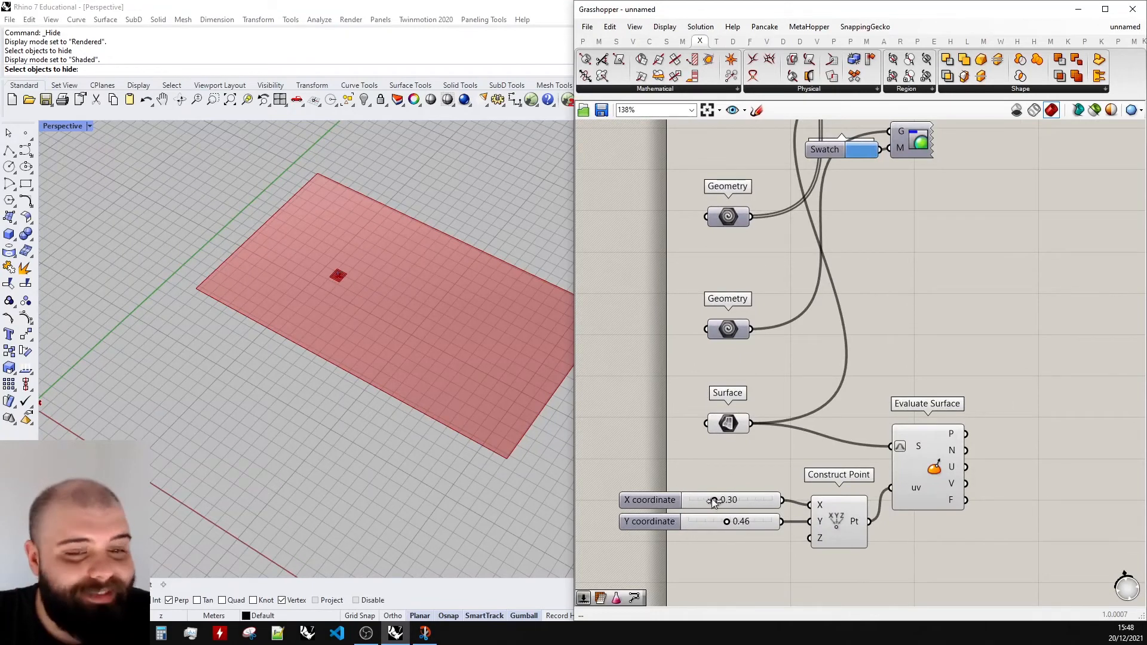
- Add a Rectangle component and connect the P output of Evaluate Surface to its P input
{"action": "scroll", "coordinate": [675, 435], "scroll_direction": "down", "scroll_amount": 3}
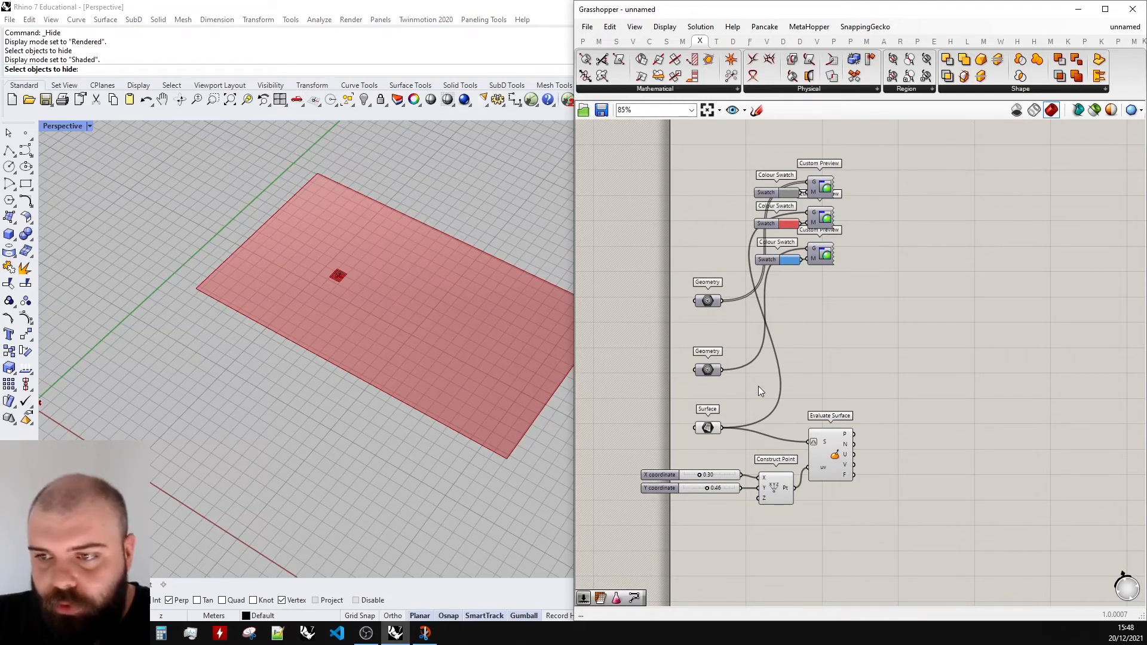
{"action": "scroll", "coordinate": [791, 414], "scroll_direction": "down", "scroll_amount": 2}
{"action": "scroll", "coordinate": [894, 435], "scroll_direction": "up", "scroll_amount": 2}
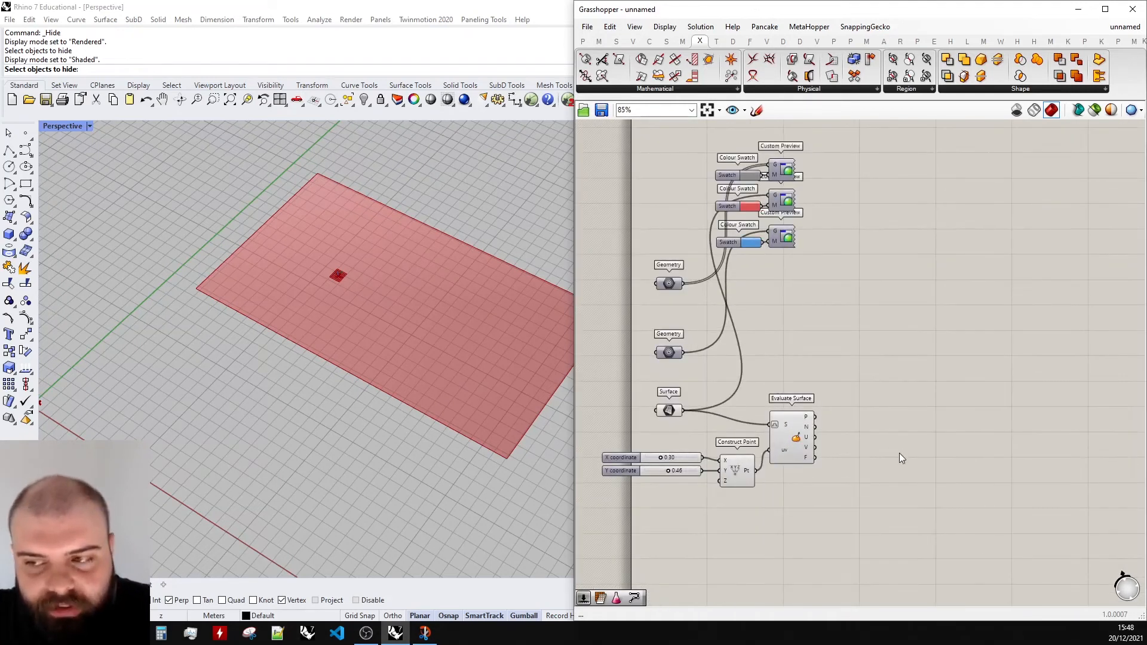
{"action": "double_click", "coordinate": [901, 458]}
{"action": "type", "text": "rectangle"}
{"action": "key", "text": "Return"}
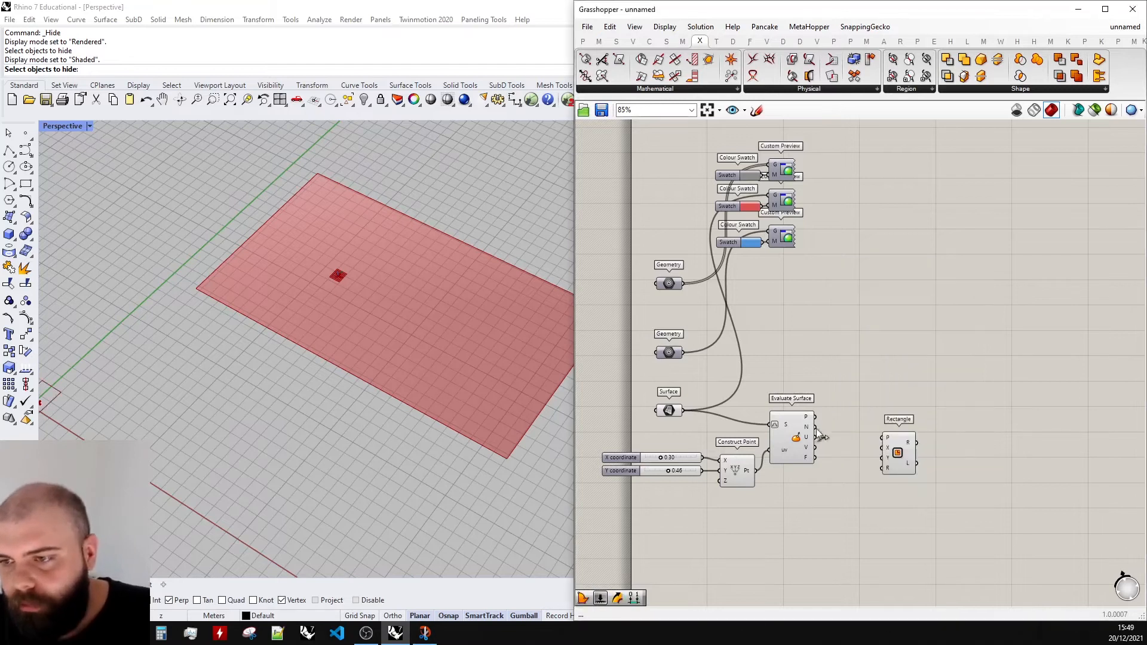
{"action": "scroll", "coordinate": [890, 440], "scroll_direction": "up", "scroll_amount": 4}
{"action": "left_click_drag", "start_coordinate": [701, 356], "coordinate": [904, 414]}
{"action": "scroll", "coordinate": [358, 263], "scroll_direction": "down", "scroll_amount": 3}
{"action": "scroll", "coordinate": [390, 261], "scroll_direction": "up", "scroll_amount": 4}
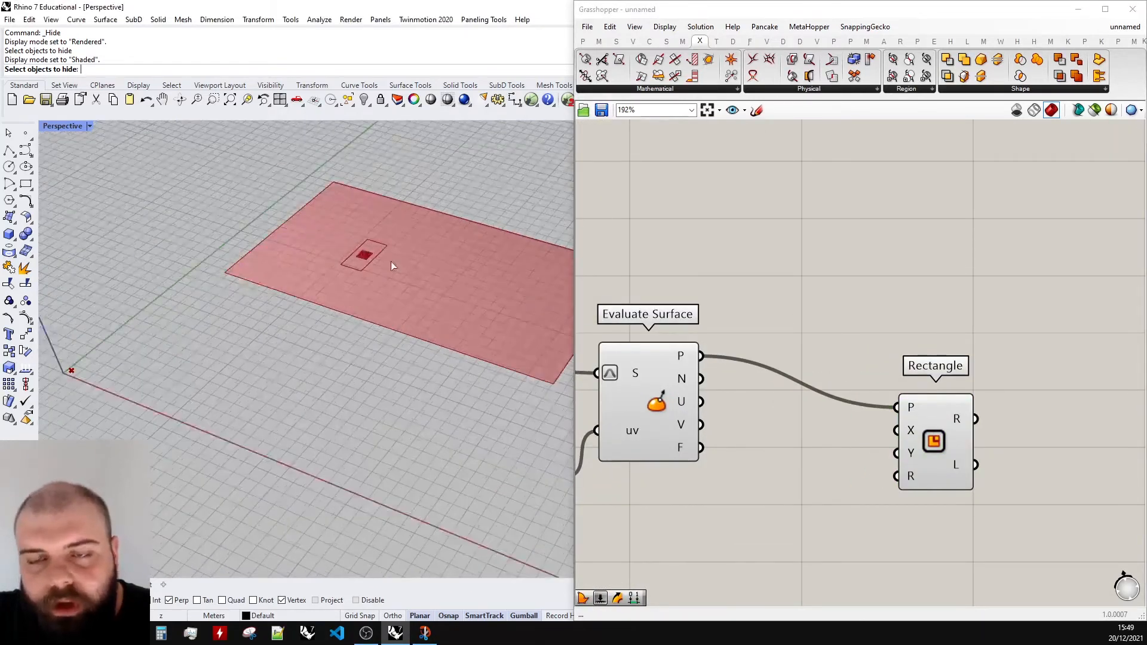
{"action": "scroll", "coordinate": [418, 284], "scroll_direction": "up", "scroll_amount": 3}
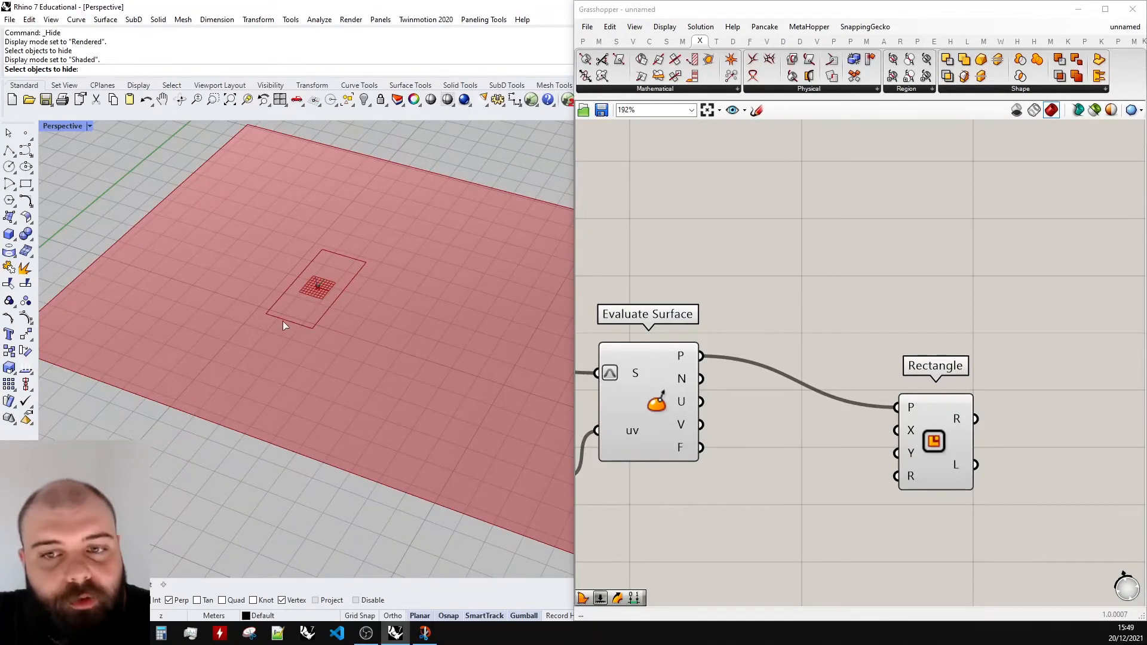
{"action": "scroll", "coordinate": [834, 425], "scroll_direction": "down", "scroll_amount": 2}
{"action": "scroll", "coordinate": [828, 407], "scroll_direction": "up", "scroll_amount": 2}
{"action": "left_click_drag", "start_coordinate": [910, 399], "coordinate": [956, 419]}
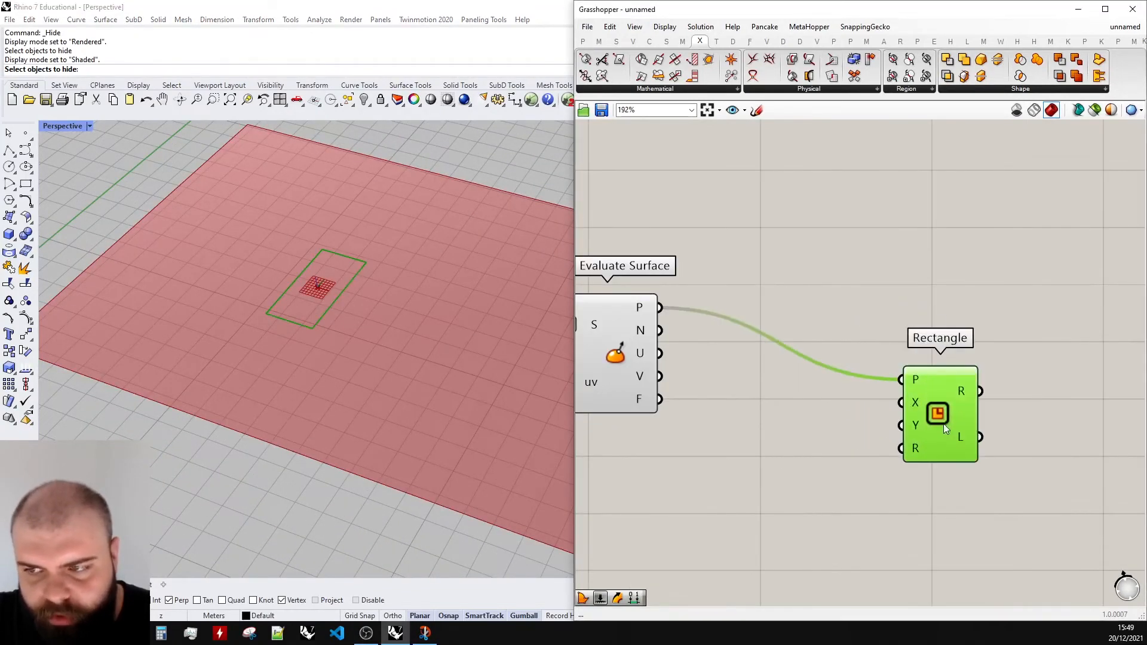
{"action": "double_click", "coordinate": [784, 458]}
{"action": "type", "text": "0.00"}
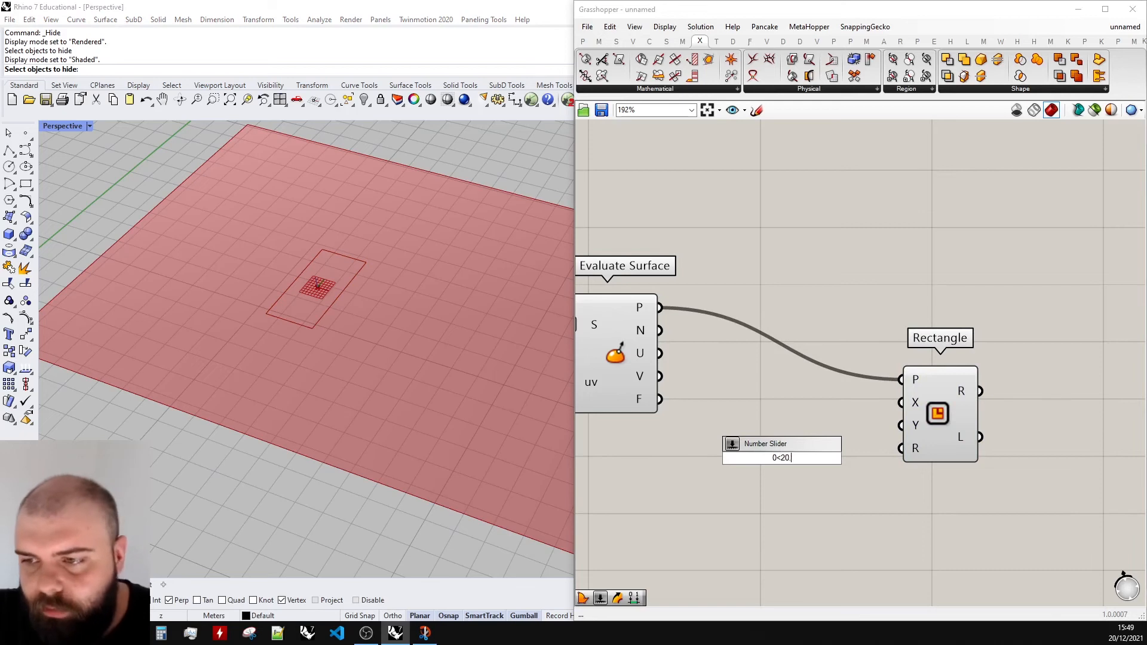
{"action": "key", "text": "Return"}
{"action": "left_click_drag", "start_coordinate": [740, 464], "coordinate": [718, 468]}
{"action": "left_click", "coordinate": [862, 473]}
{"action": "left_click_drag", "start_coordinate": [856, 428], "coordinate": [901, 403]}
{"action": "left_click_drag", "start_coordinate": [700, 462], "coordinate": [808, 515]}
{"action": "left_click_drag", "start_coordinate": [839, 505], "coordinate": [901, 425]}
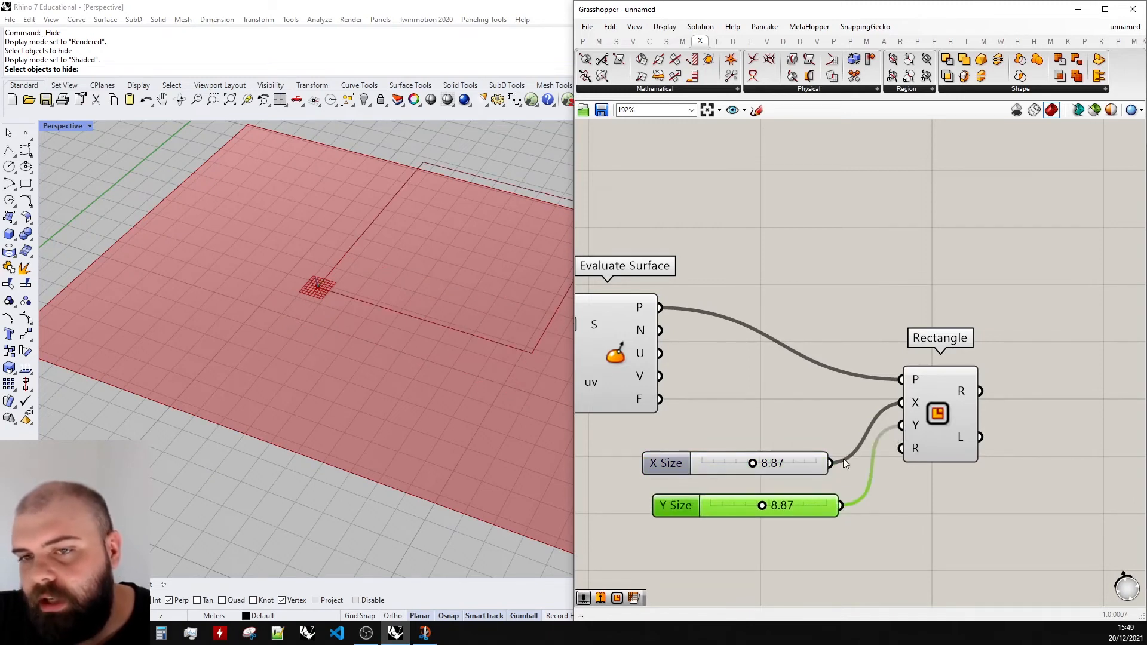
{"action": "left_click_drag", "start_coordinate": [773, 507], "coordinate": [743, 504]}
{"action": "left_click_drag", "start_coordinate": [825, 551], "coordinate": [770, 431]}
{"action": "key", "text": "Delete"}
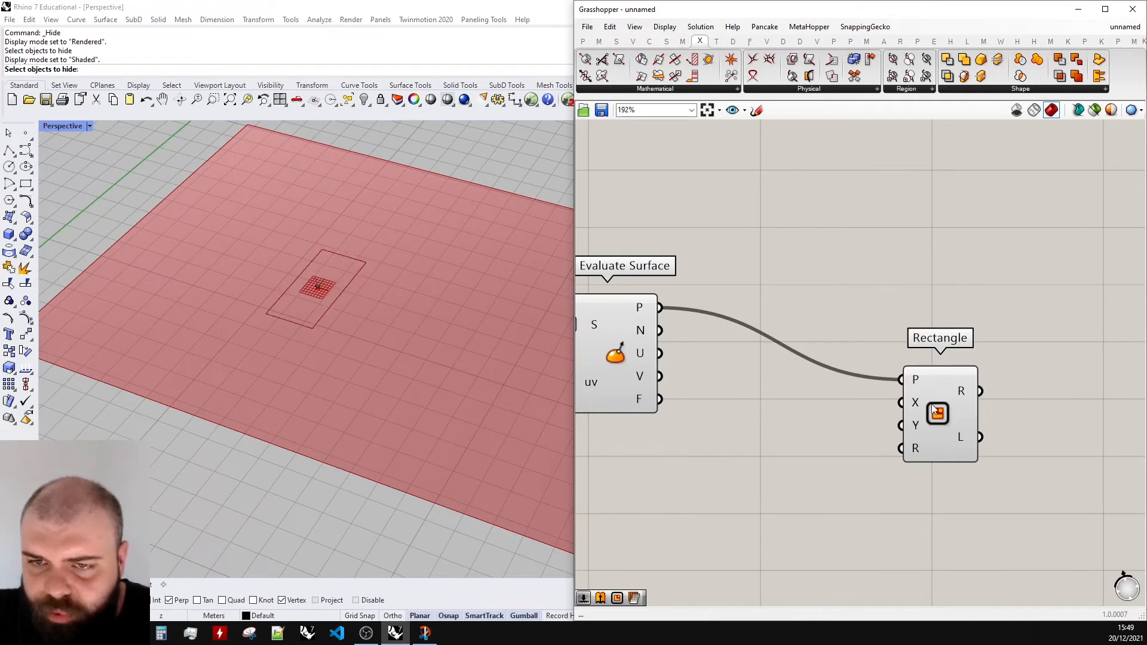
- Reposition the Rectangle component close beside the Evaluate Surface component
{"action": "left_click_drag", "start_coordinate": [934, 409], "coordinate": [910, 409]}
{"action": "left_click", "coordinate": [807, 260]}
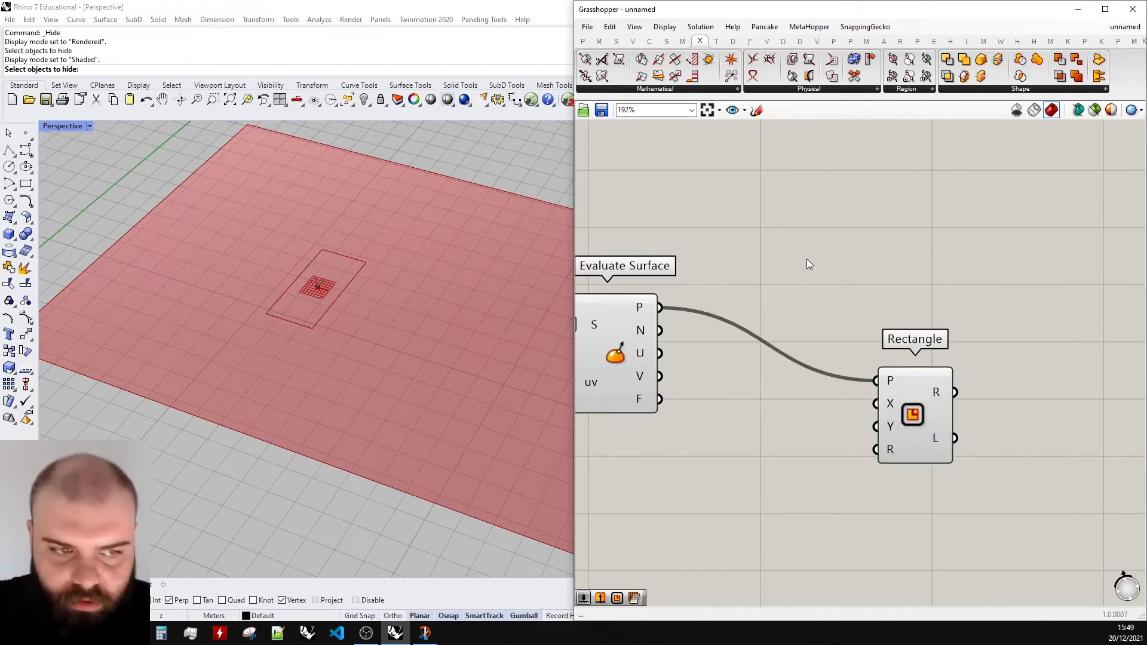
{"action": "scroll", "coordinate": [725, 316], "scroll_direction": "down", "scroll_amount": 3}
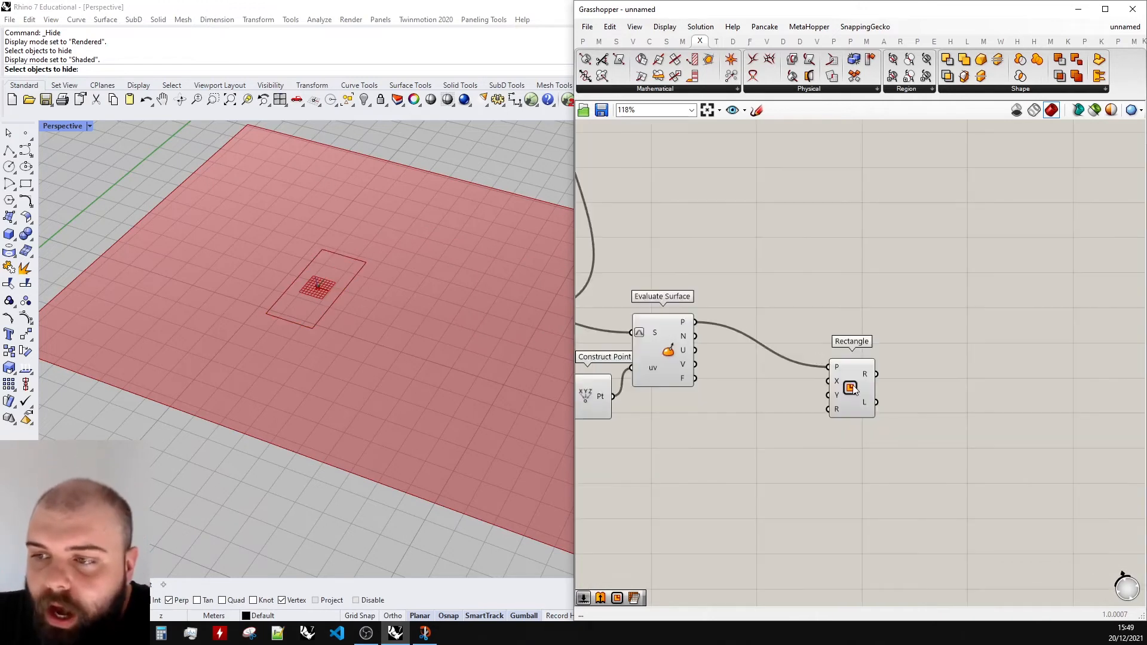
{"action": "left_click_drag", "start_coordinate": [855, 389], "coordinate": [776, 359]}
{"action": "right_click_drag", "start_coordinate": [374, 300], "coordinate": [381, 372]}
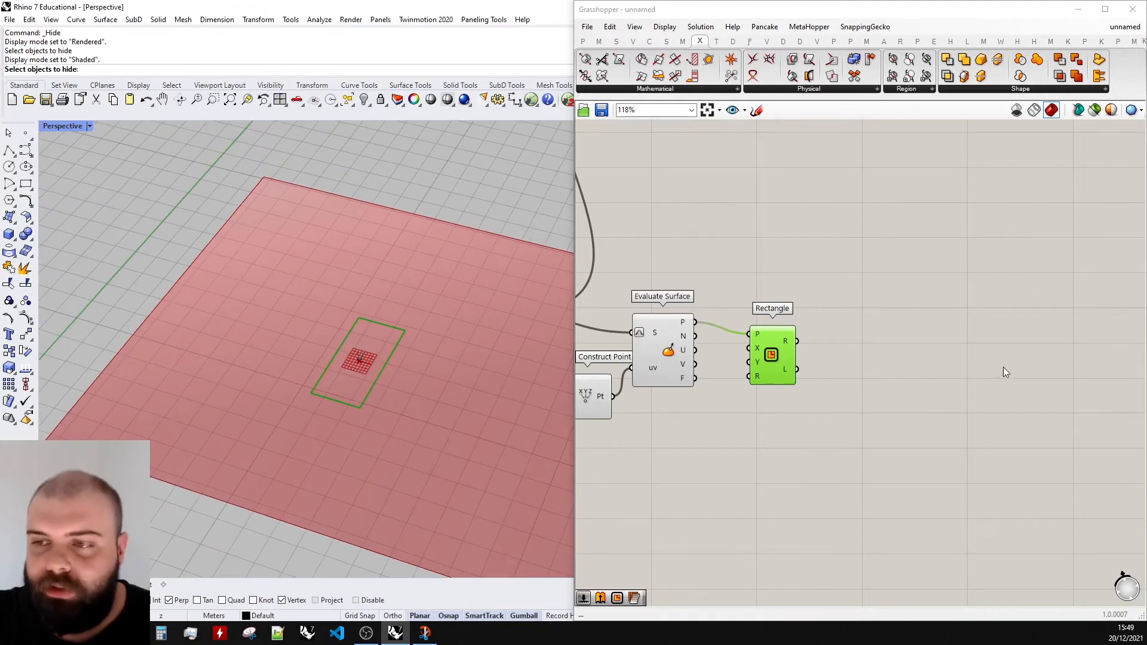
- Add an Extrude component and connect the Rectangle's R output to its B input
{"action": "scroll", "coordinate": [880, 371], "scroll_direction": "up", "scroll_amount": 3}
{"action": "double_click", "coordinate": [896, 377]}
{"action": "type", "text": "extrude"}
{"action": "key", "text": "Return"}
{"action": "left_click_drag", "start_coordinate": [897, 387], "coordinate": [920, 403]}
- Add a Unit Z component and connect its V output to the D input of Extrude
{"action": "double_click", "coordinate": [829, 435]}
{"action": "type", "text": "unit z"}
{"action": "key", "text": "Return"}
{"action": "left_click_drag", "start_coordinate": [867, 444], "coordinate": [930, 394]}
{"action": "left_click", "coordinate": [761, 312]}
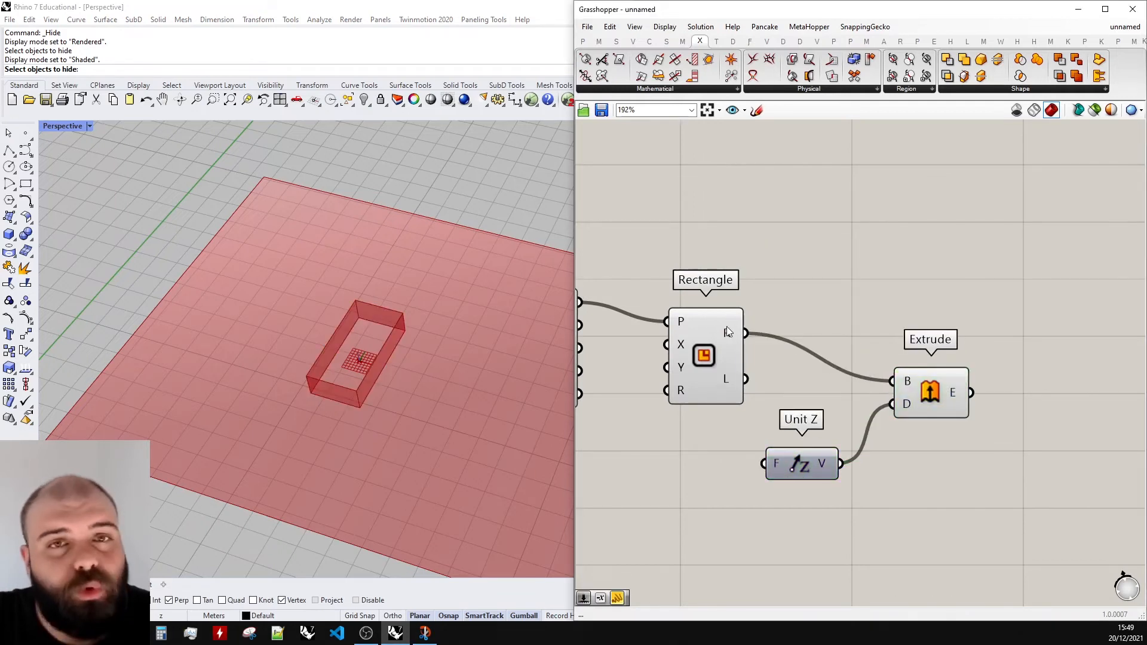
- Add a panel with the value 25 and connect it to the F input of Unit Z
{"action": "scroll", "coordinate": [792, 377], "scroll_direction": "down", "scroll_amount": 1}
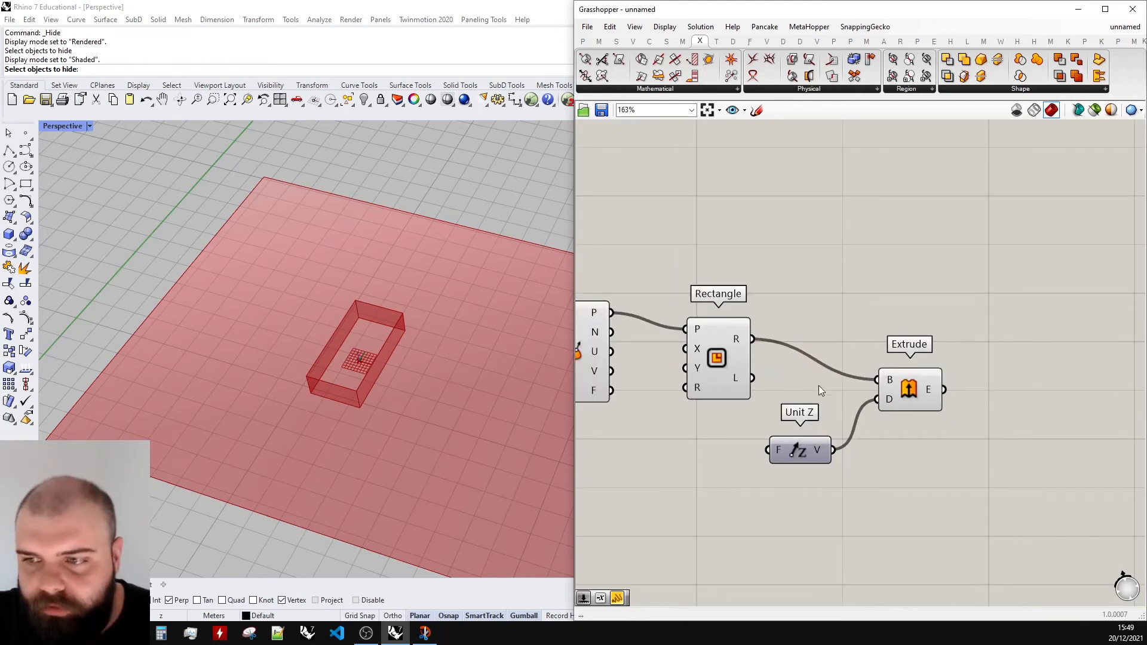
{"action": "right_click_drag", "start_coordinate": [819, 386], "coordinate": [876, 365]}
{"action": "double_click", "coordinate": [722, 435]}
{"action": "type", "text": "//25"}
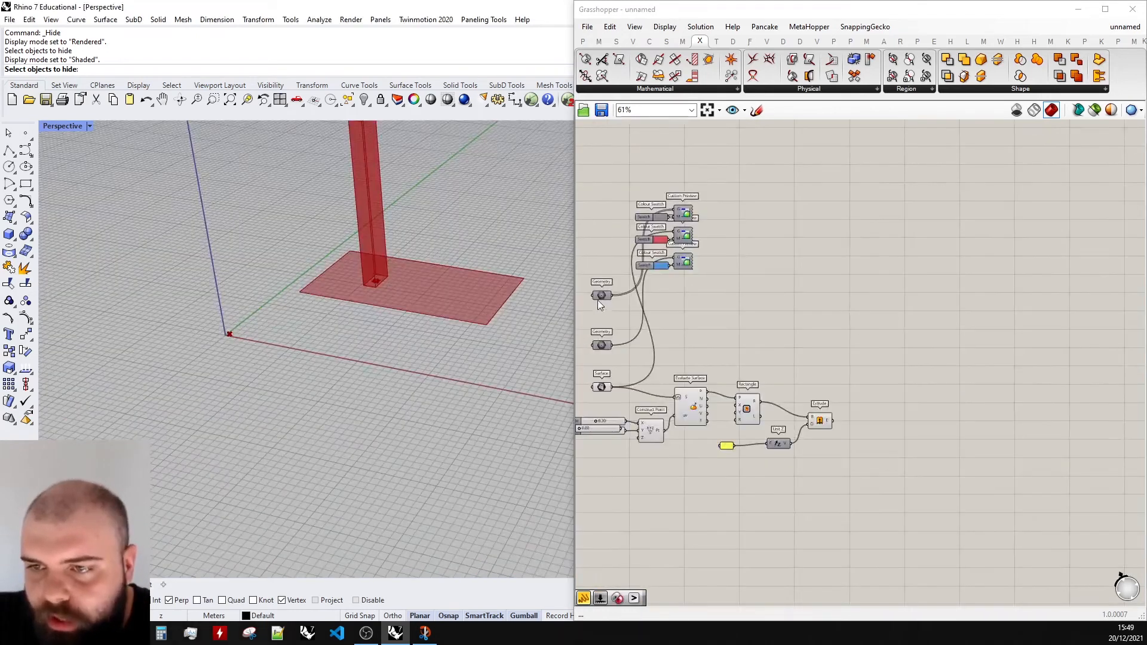
- Enable the preview of the upper Geometry parameter to display the surrounding buildings
{"action": "middle_click", "coordinate": [607, 287]}
{"action": "left_click", "coordinate": [603, 293]}
{"action": "left_click", "coordinate": [625, 272]}
- Change the extrusion height in the panel feeding Unit Z to 20
{"action": "scroll", "coordinate": [449, 378], "scroll_direction": "down", "scroll_amount": 5}
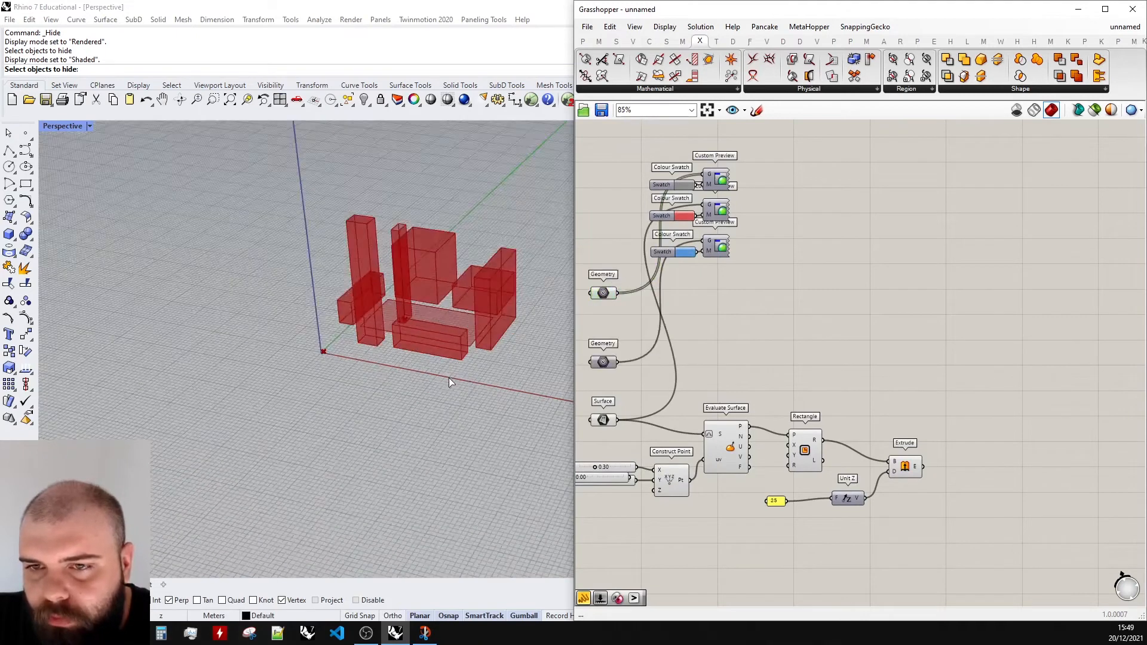
{"action": "right_click_drag", "start_coordinate": [449, 377], "coordinate": [430, 314]}
{"action": "scroll", "coordinate": [426, 251], "scroll_direction": "up", "scroll_amount": 8}
{"action": "scroll", "coordinate": [801, 524], "scroll_direction": "up", "scroll_amount": 4}
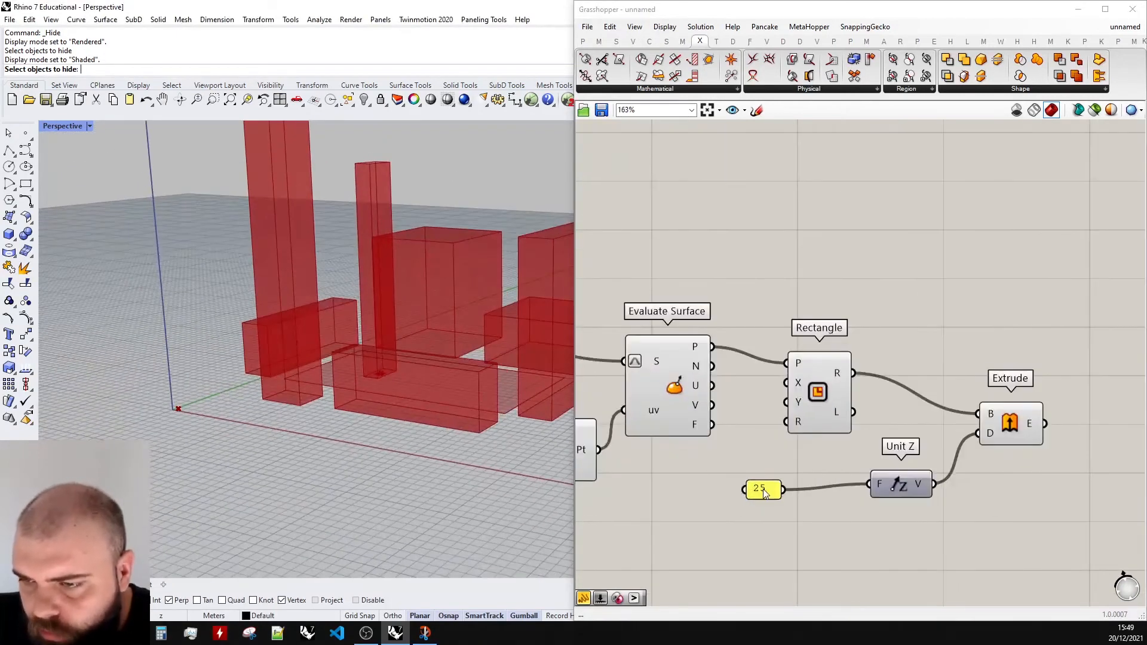
{"action": "double_click", "coordinate": [774, 501]}
{"action": "type", "text": "20"}
{"action": "left_click", "coordinate": [798, 579]}
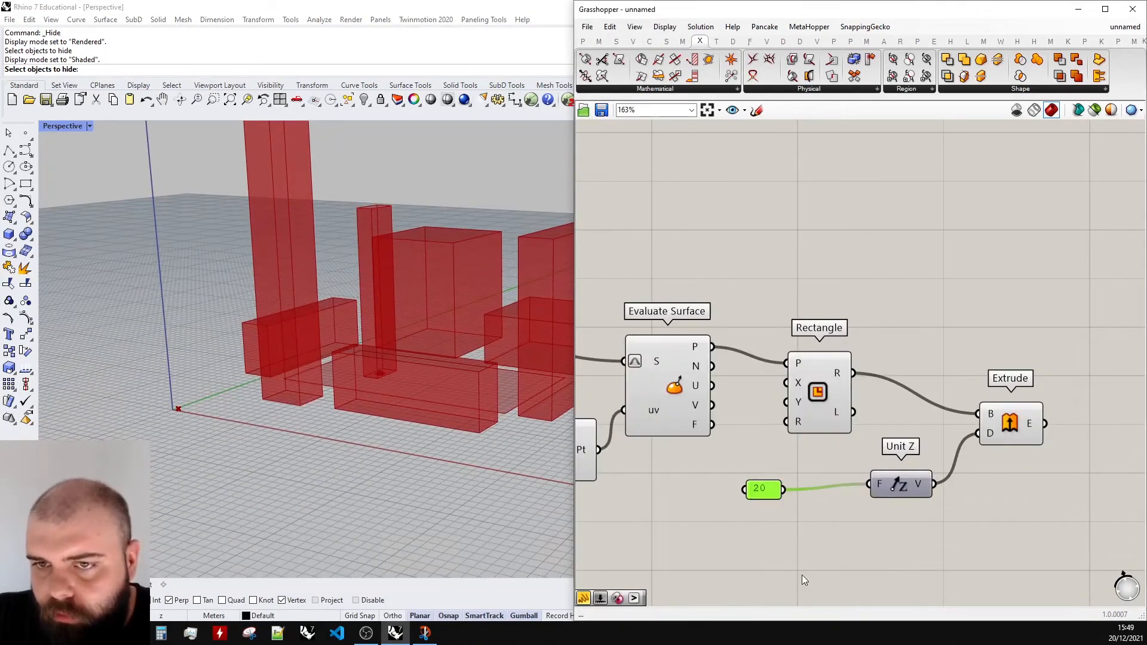
- Enable the preview of the grey Custom Preview so the surrounding buildings are shaded grey
{"action": "mouse_move", "coordinate": [379, 284]}
{"action": "right_mouse_down"}
{"action": "mouse_move", "coordinate": [379, 271]}
{"action": "mouse_move", "coordinate": [375, 289]}
{"action": "right_mouse_up"}
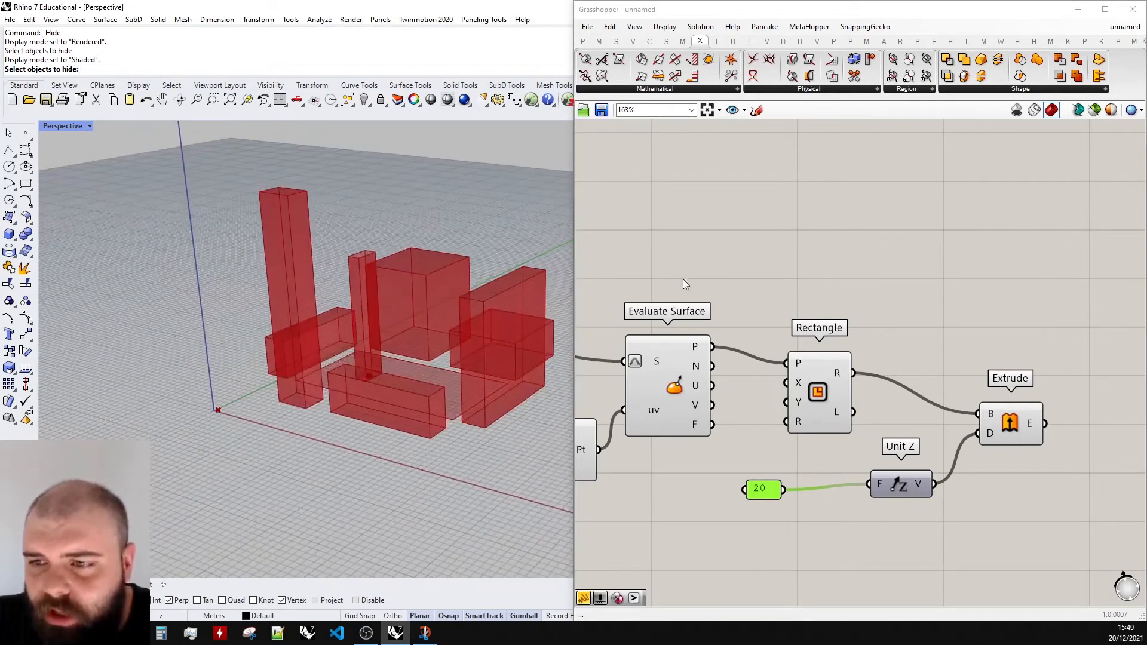
{"action": "scroll", "coordinate": [794, 293], "scroll_direction": "down", "scroll_amount": 4}
{"action": "scroll", "coordinate": [795, 293], "scroll_direction": "up", "scroll_amount": 1}
{"action": "middle_click", "coordinate": [777, 195]}
{"action": "left_click", "coordinate": [798, 173]}
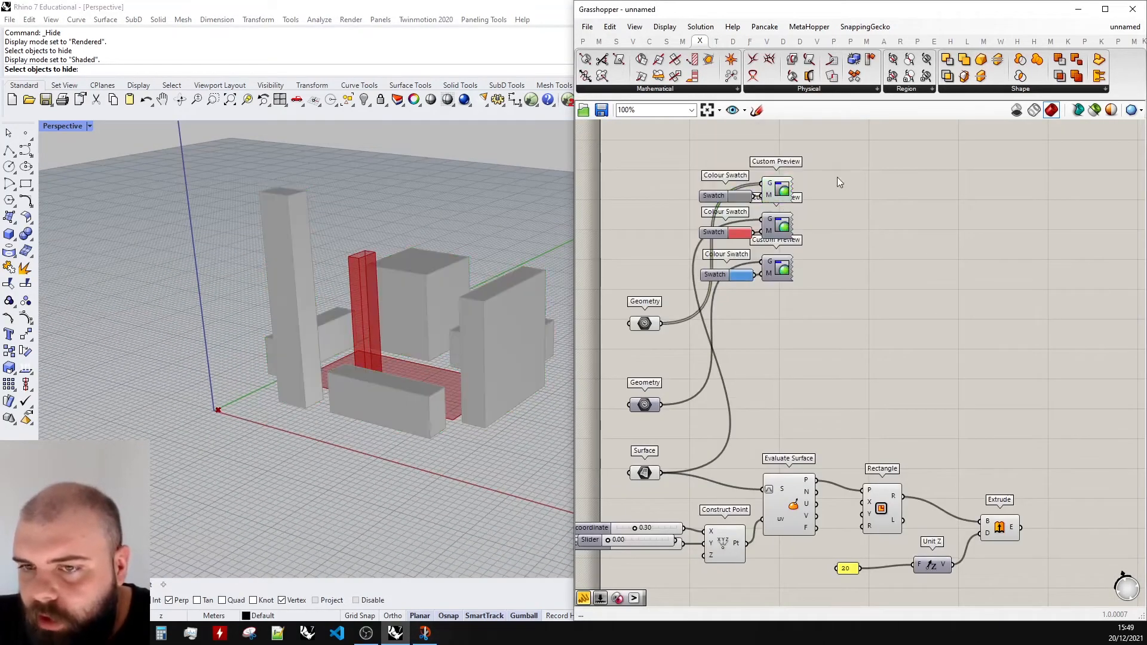
- Enable the preview of the red Custom Preview so the plot surface is shaded red
{"action": "middle_click", "coordinate": [647, 473]}
{"action": "left_click", "coordinate": [686, 437]}
{"action": "left_click", "coordinate": [727, 410]}
{"action": "middle_click", "coordinate": [776, 226]}
{"action": "left_click", "coordinate": [799, 204]}
{"action": "left_click", "coordinate": [815, 207]}
- Delete the stray 0.00 slider and reposition the tower with X coordinate 0.41 and Y coordinate 0.51
{"action": "right_click_drag", "start_coordinate": [435, 304], "coordinate": [369, 413]}
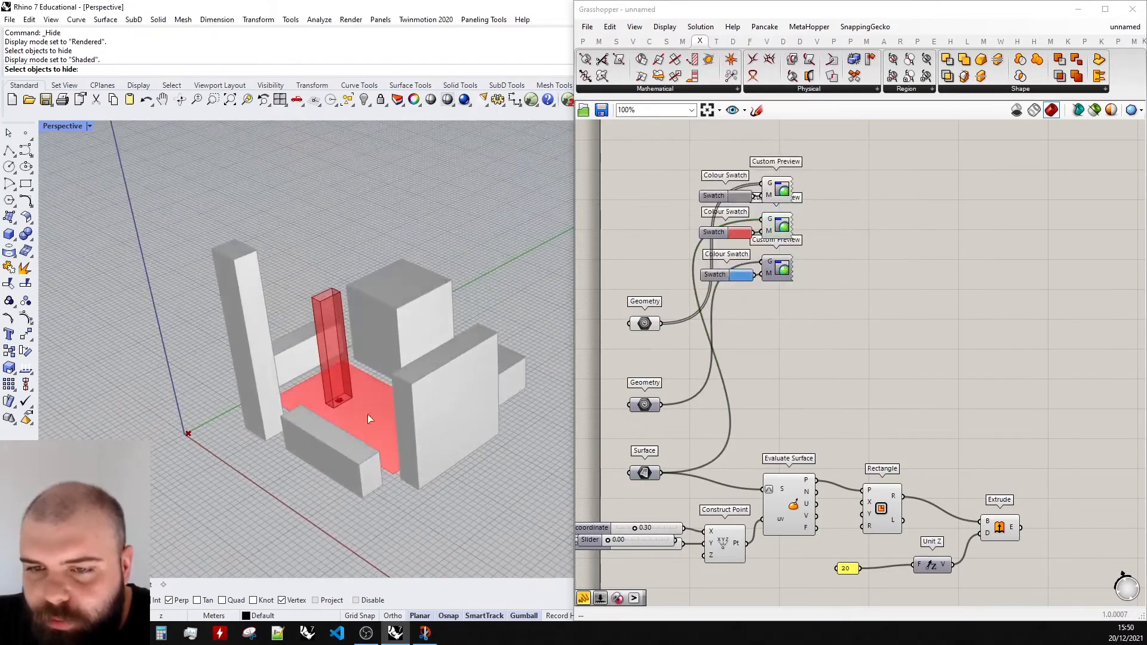
{"action": "scroll", "coordinate": [693, 355], "scroll_direction": "down", "scroll_amount": 2}
{"action": "scroll", "coordinate": [641, 517], "scroll_direction": "up", "scroll_amount": 4}
{"action": "left_click", "coordinate": [671, 466]}
{"action": "key", "text": "Delete"}
{"action": "left_click_drag", "start_coordinate": [658, 447], "coordinate": [668, 418]}
{"action": "scroll", "coordinate": [396, 345], "scroll_direction": "down", "scroll_amount": 2}
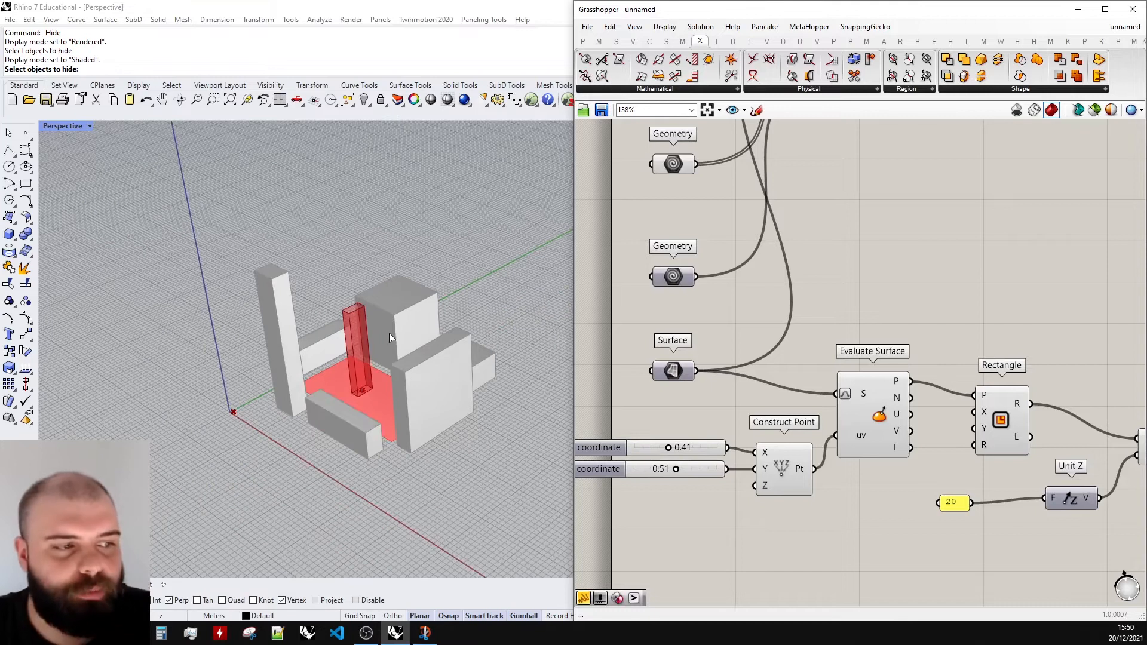
- Enable the preview of the blue Custom Preview to show the vertical surface behind the buildings in blue
{"action": "left_click", "coordinate": [689, 277]}
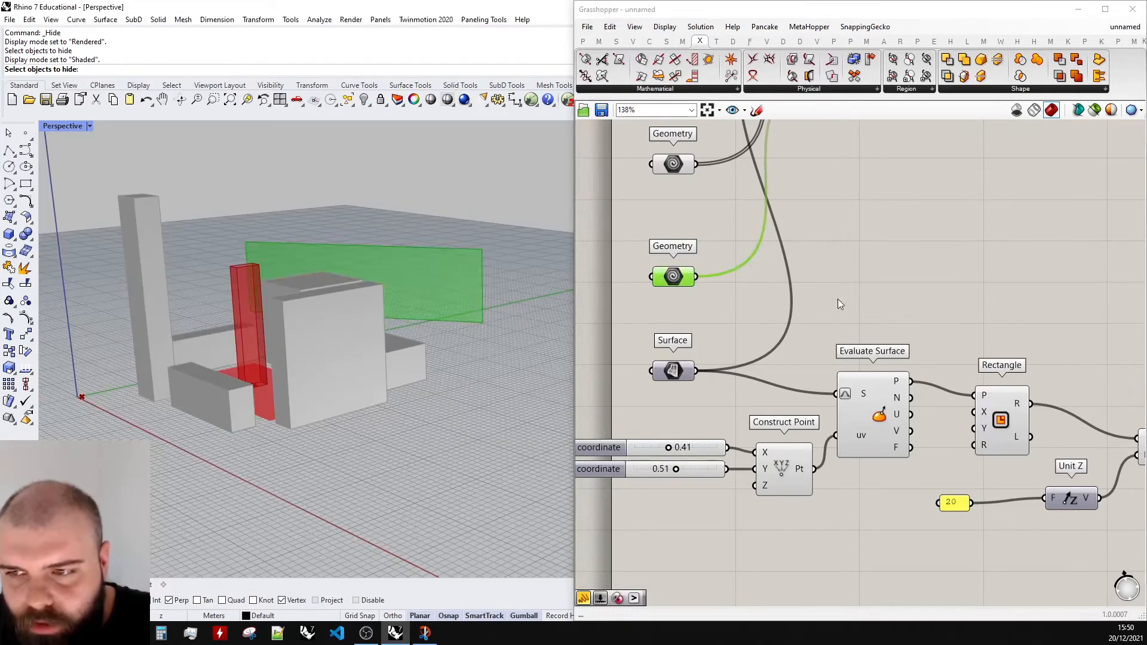
{"action": "left_click", "coordinate": [838, 299]}
{"action": "scroll", "coordinate": [781, 343], "scroll_direction": "down", "scroll_amount": 3}
{"action": "left_click", "coordinate": [830, 186]}
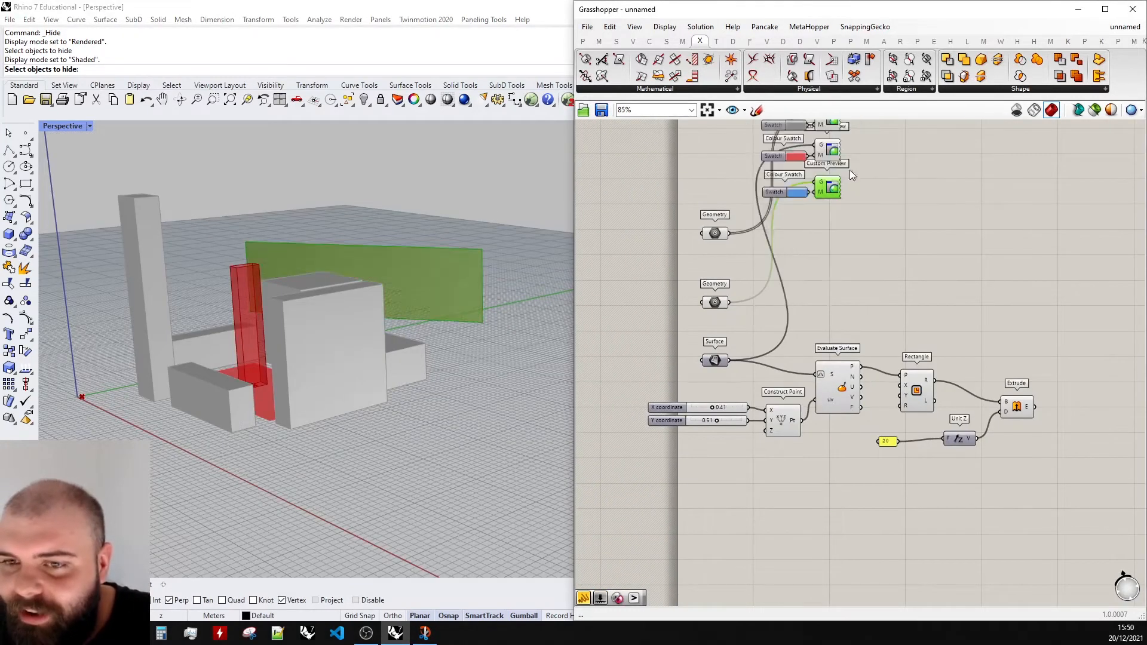
{"action": "left_click", "coordinate": [714, 302]}
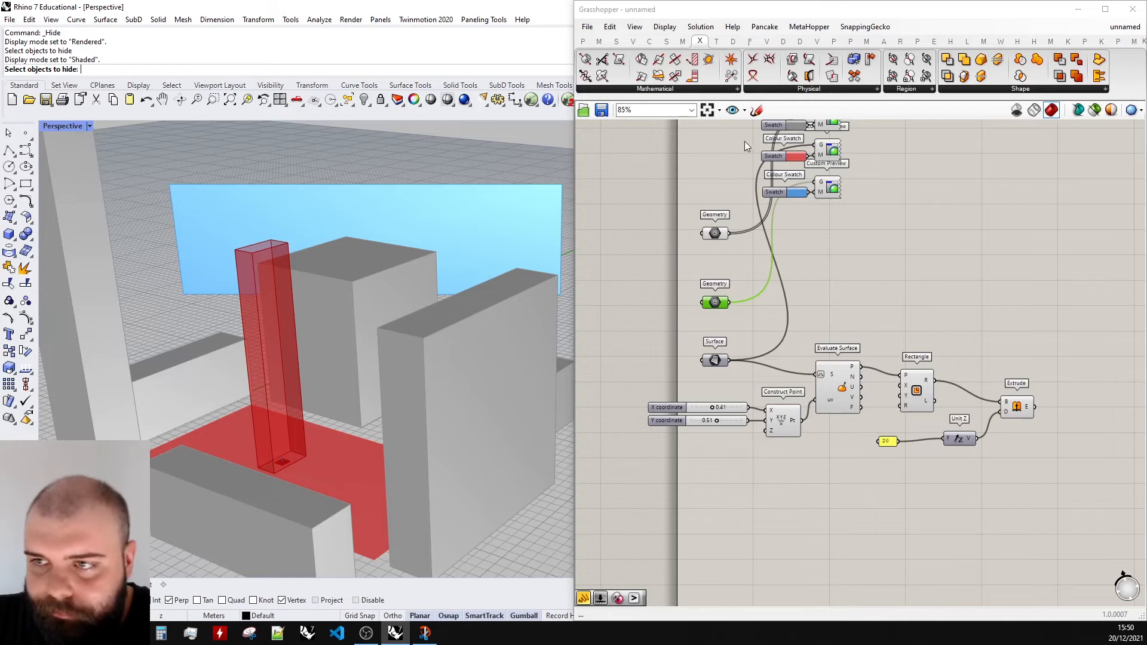
{"action": "scroll", "coordinate": [290, 308], "scroll_direction": "down", "scroll_amount": 5}
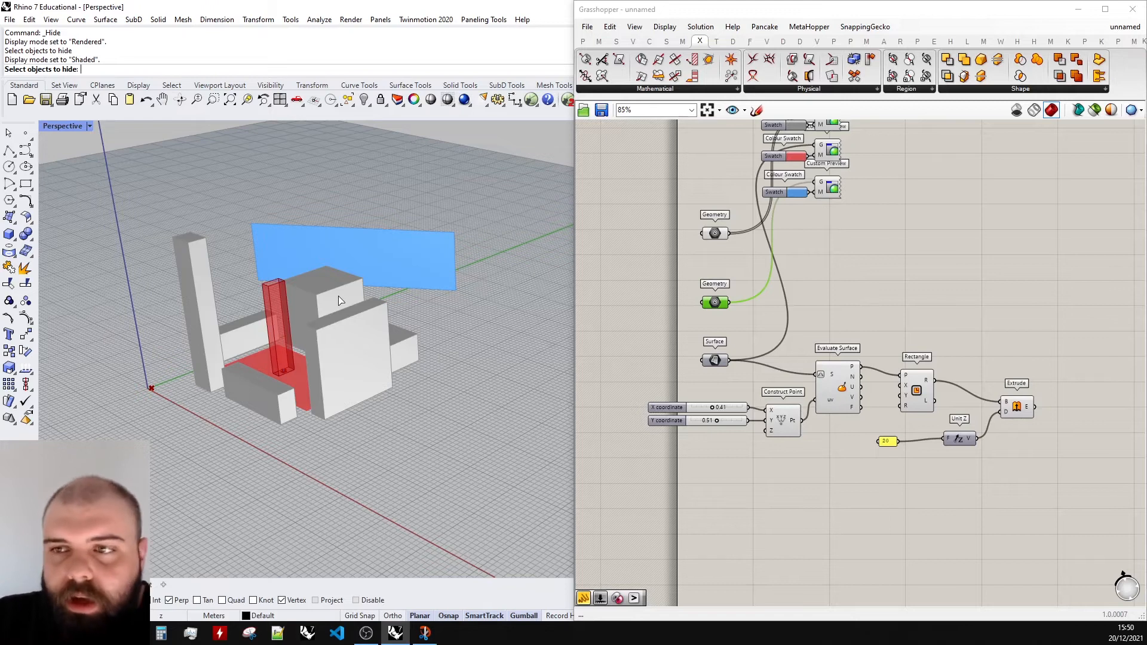
- Sketch the plot as a black four-sided outline with a box-shaped building behind it on empty canvas
{"action": "left_click", "coordinate": [756, 110]}
{"action": "scroll", "coordinate": [861, 269], "scroll_direction": "down", "scroll_amount": 3}
{"action": "mouse_move", "coordinate": [756, 389]}
{"action": "left_mouse_down"}
{"action": "mouse_move", "coordinate": [950, 482]}
{"action": "mouse_move", "coordinate": [883, 353]}
{"action": "mouse_move", "coordinate": [789, 379]}
{"action": "mouse_move", "coordinate": [772, 223]}
{"action": "mouse_move", "coordinate": [806, 203]}
{"action": "mouse_move", "coordinate": [820, 293]}
{"action": "mouse_move", "coordinate": [823, 251]}
{"action": "mouse_move", "coordinate": [888, 238]}
{"action": "left_mouse_up"}
{"action": "scroll", "coordinate": [782, 359], "scroll_direction": "up", "scroll_amount": 1}
{"action": "scroll", "coordinate": [836, 197], "scroll_direction": "down", "scroll_amount": 1}
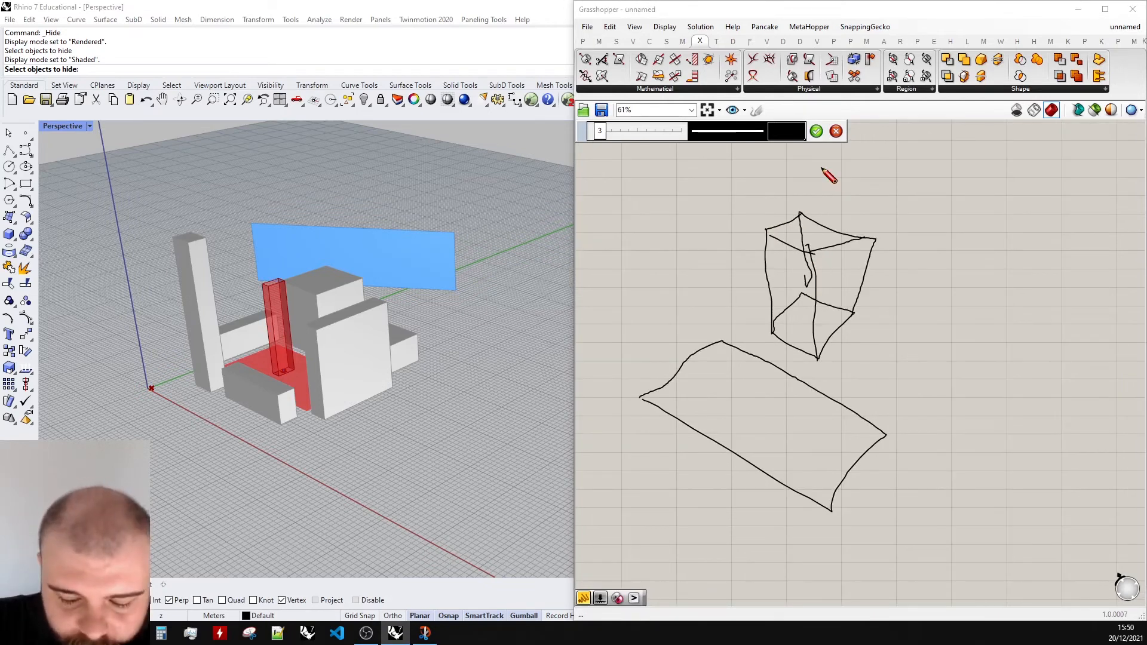
{"action": "left_click", "coordinate": [817, 131]}
- Sketch the view surface as a long curved blue outline above the box drawing
{"action": "left_click", "coordinate": [758, 113]}
{"action": "scroll", "coordinate": [853, 342], "scroll_direction": "down", "scroll_amount": 3}
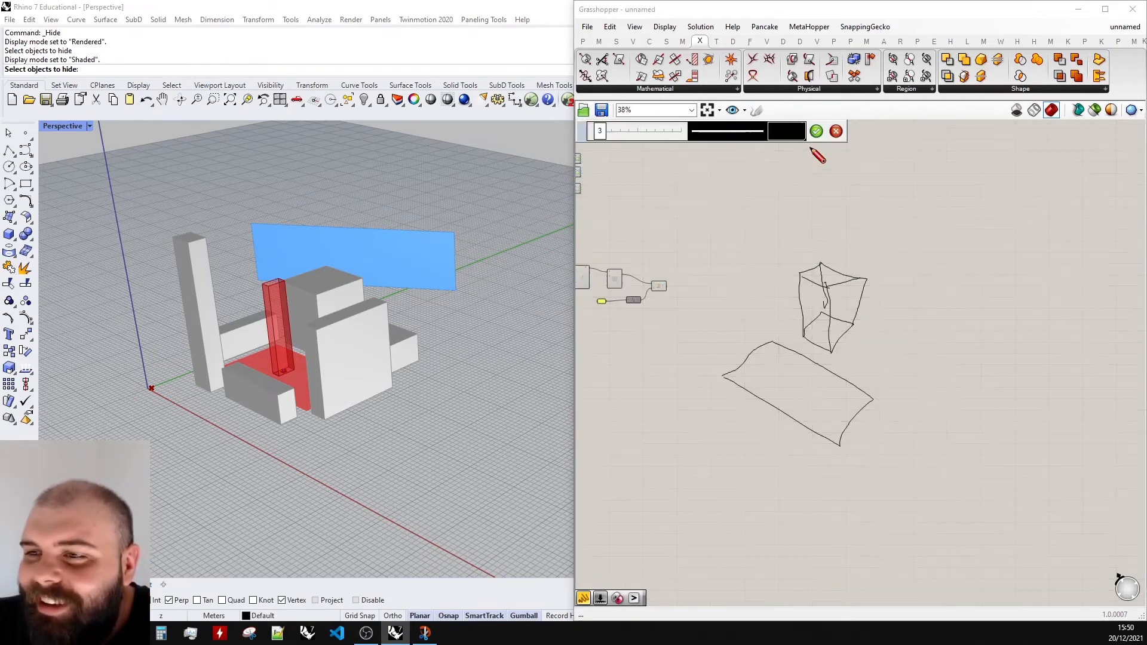
{"action": "left_click", "coordinate": [777, 135]}
{"action": "left_click", "coordinate": [800, 161]}
{"action": "left_click_drag", "start_coordinate": [803, 258], "coordinate": [832, 258]}
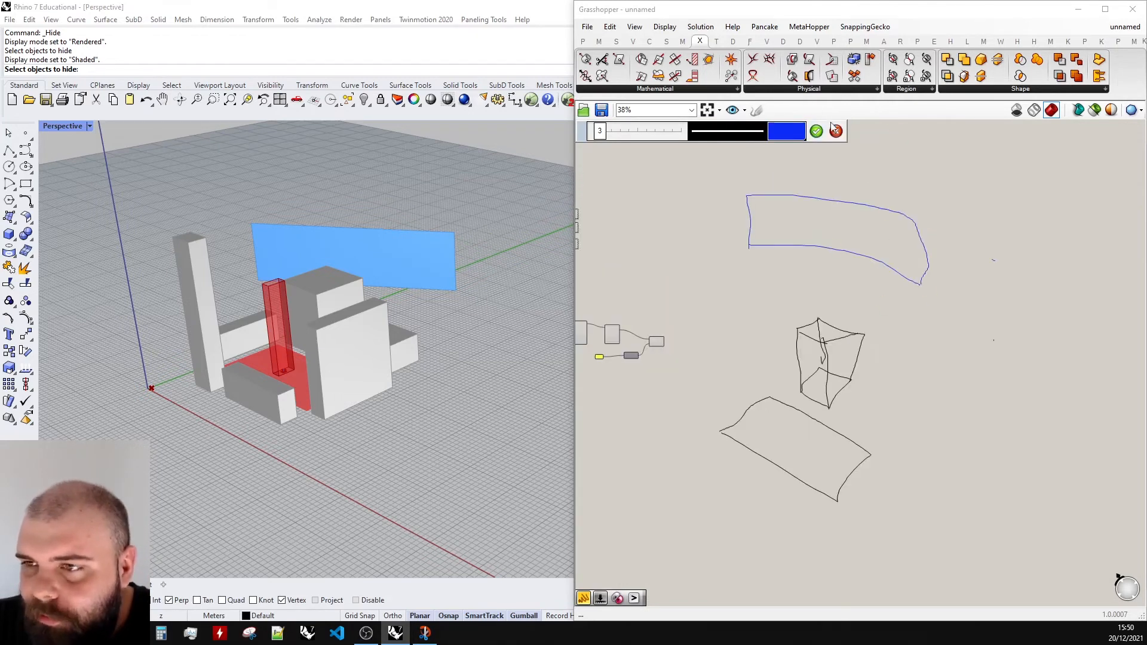
{"action": "left_click", "coordinate": [820, 130]}
- Sketch a tall narrow tower in red standing on the drawn plot
{"action": "left_click", "coordinate": [757, 111]}
{"action": "left_click", "coordinate": [777, 137]}
{"action": "left_click", "coordinate": [799, 188]}
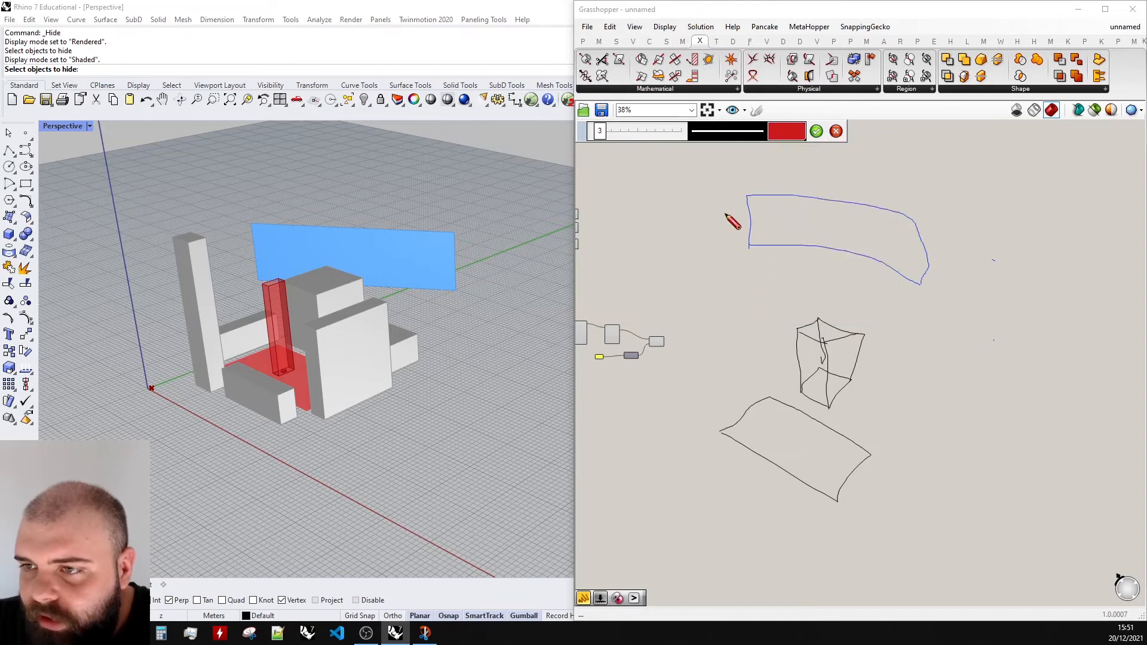
{"action": "scroll", "coordinate": [802, 457], "scroll_direction": "up", "scroll_amount": 3}
{"action": "left_click_drag", "start_coordinate": [735, 442], "coordinate": [777, 408]}
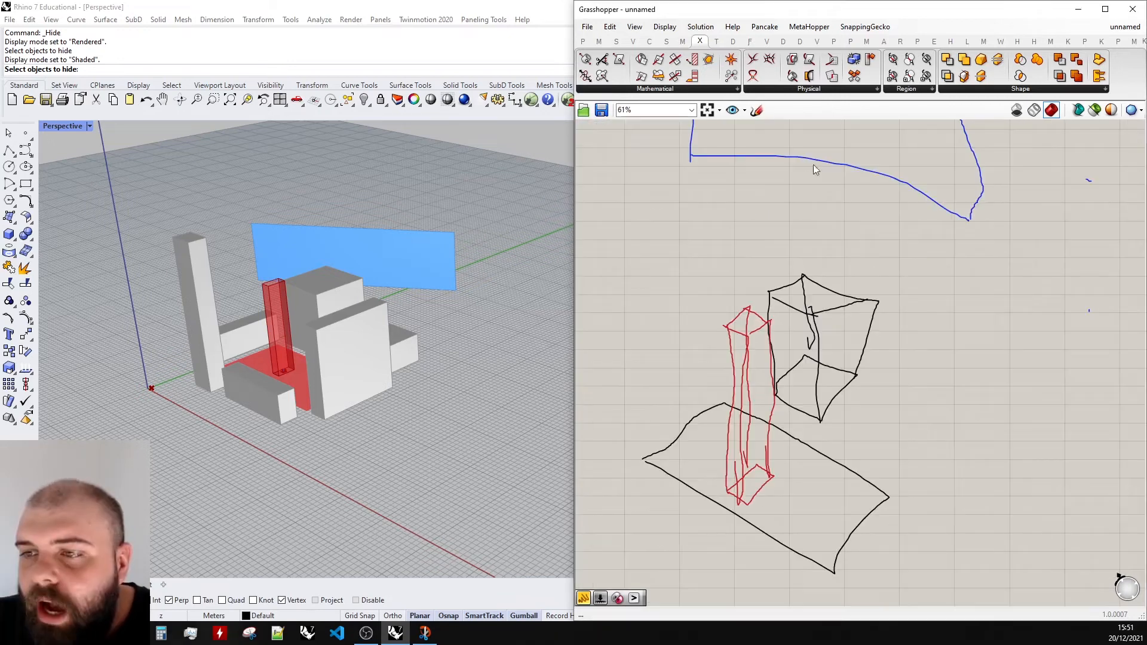
- Sketch a small black four-sided floor outline partway up the red tower
{"action": "scroll", "coordinate": [813, 164], "scroll_direction": "down", "scroll_amount": 2}
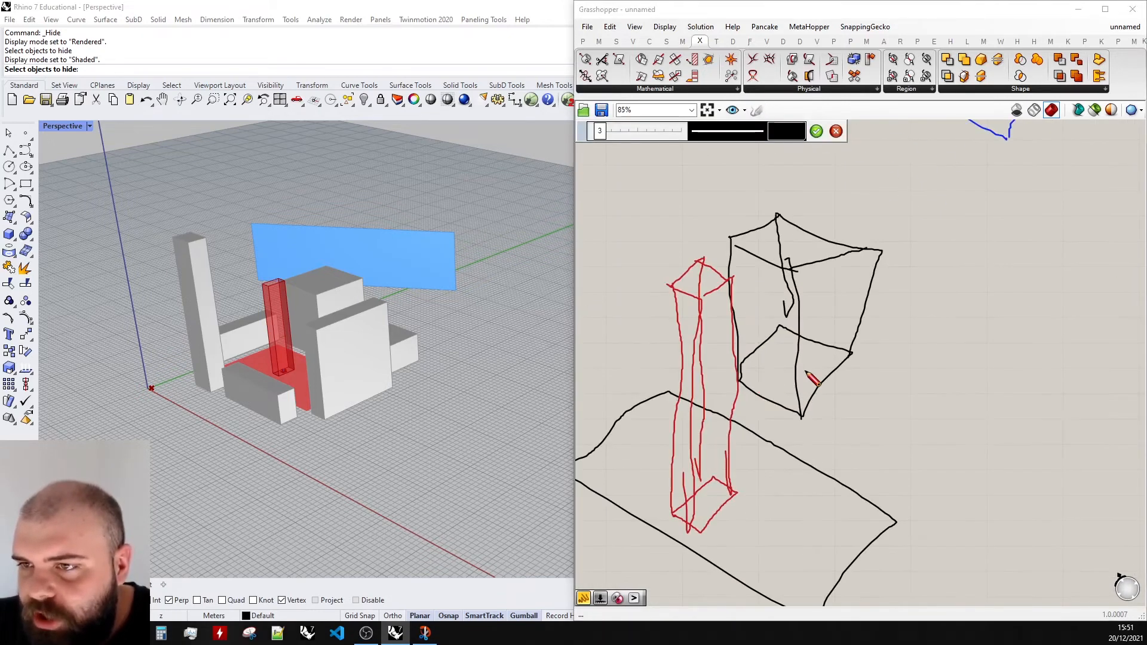
{"action": "scroll", "coordinate": [749, 405], "scroll_direction": "up", "scroll_amount": 3}
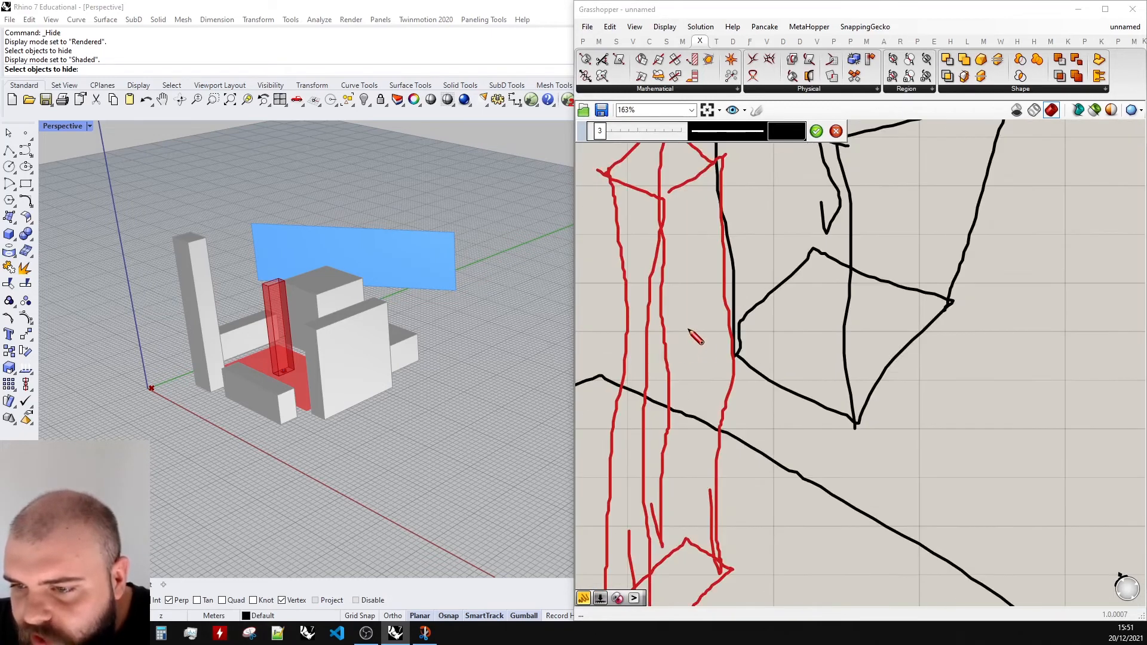
{"action": "mouse_move", "coordinate": [658, 390]}
{"action": "left_mouse_down"}
{"action": "mouse_move", "coordinate": [643, 406]}
{"action": "mouse_move", "coordinate": [735, 353]}
{"action": "left_mouse_up"}
{"action": "left_click_drag", "start_coordinate": [622, 388], "coordinate": [667, 340]}
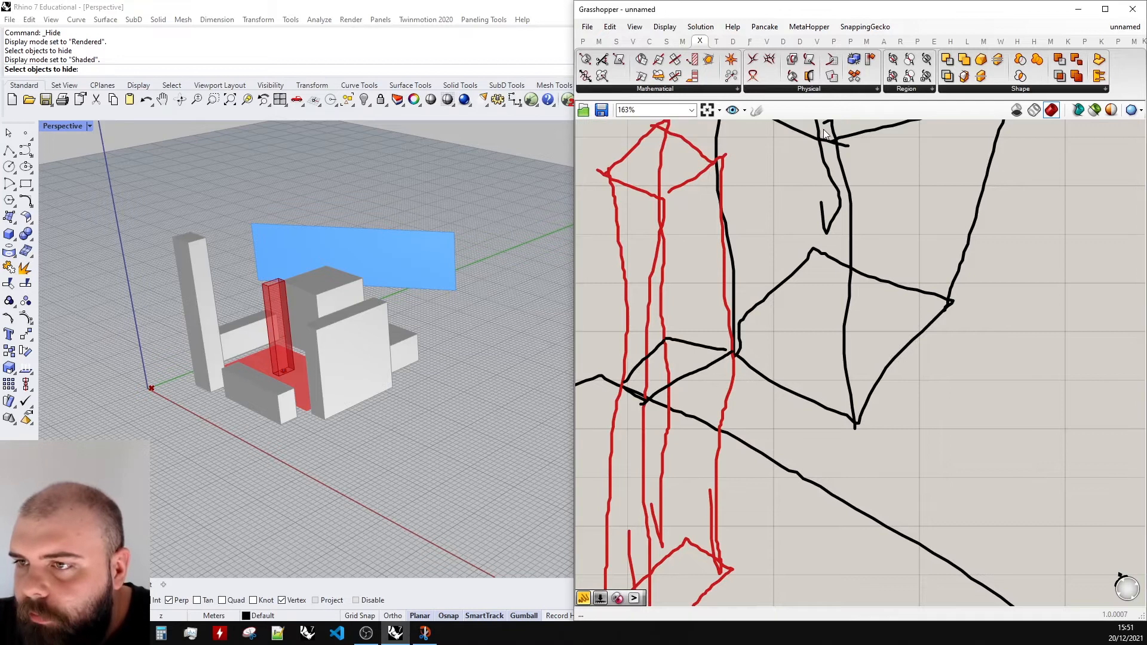
- Sketch a black stick figure standing on the small floor outline in the tower
{"action": "scroll", "coordinate": [705, 343], "scroll_direction": "up", "scroll_amount": 4}
{"action": "scroll", "coordinate": [720, 323], "scroll_direction": "up", "scroll_amount": 3}
{"action": "left_click_drag", "start_coordinate": [696, 389], "coordinate": [673, 423]}
{"action": "left_click_drag", "start_coordinate": [696, 389], "coordinate": [717, 422]}
{"action": "left_click_drag", "start_coordinate": [696, 385], "coordinate": [711, 284]}
{"action": "left_click_drag", "start_coordinate": [668, 324], "coordinate": [771, 340]}
{"action": "left_click_drag", "start_coordinate": [710, 270], "coordinate": [713, 269]}
{"action": "scroll", "coordinate": [747, 287], "scroll_direction": "down", "scroll_amount": 5}
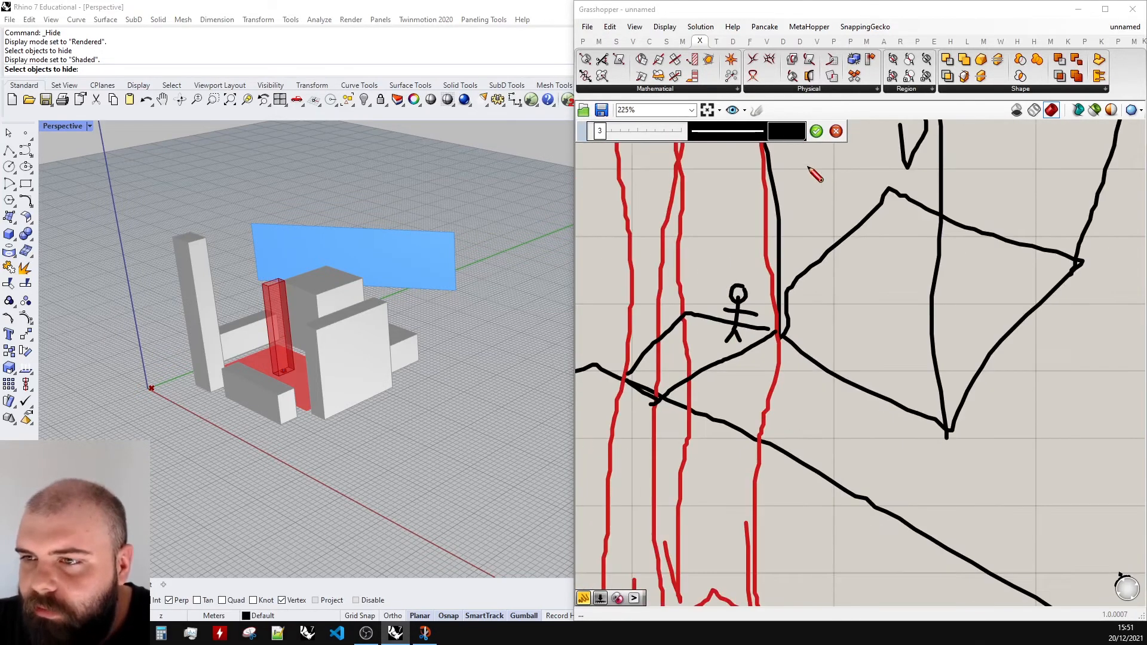
- Sketch a black sight line from the stick figure up to the blue view surface
{"action": "scroll", "coordinate": [788, 275], "scroll_direction": "down", "scroll_amount": 6}
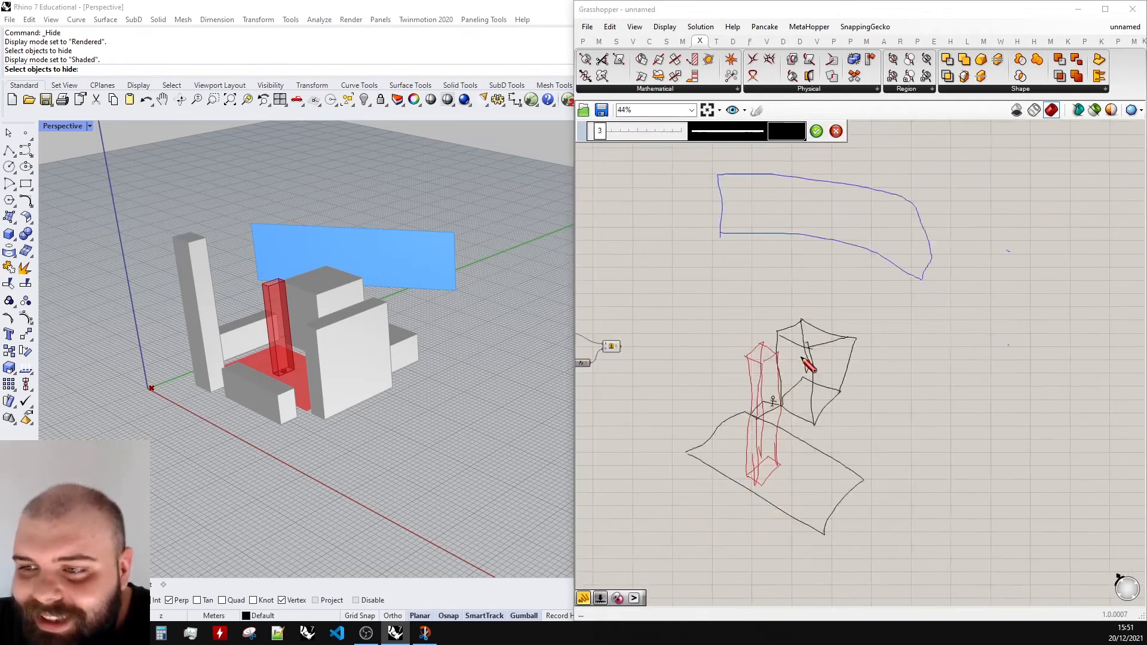
{"action": "scroll", "coordinate": [819, 436], "scroll_direction": "up", "scroll_amount": 2}
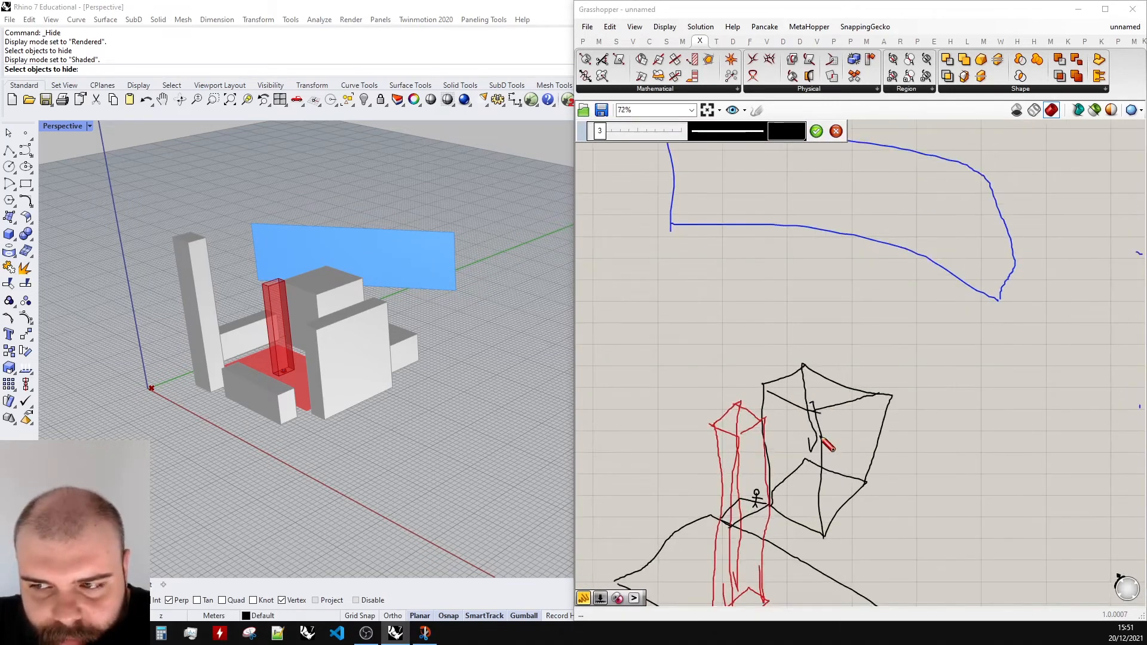
{"action": "scroll", "coordinate": [742, 504], "scroll_direction": "down", "scroll_amount": 2}
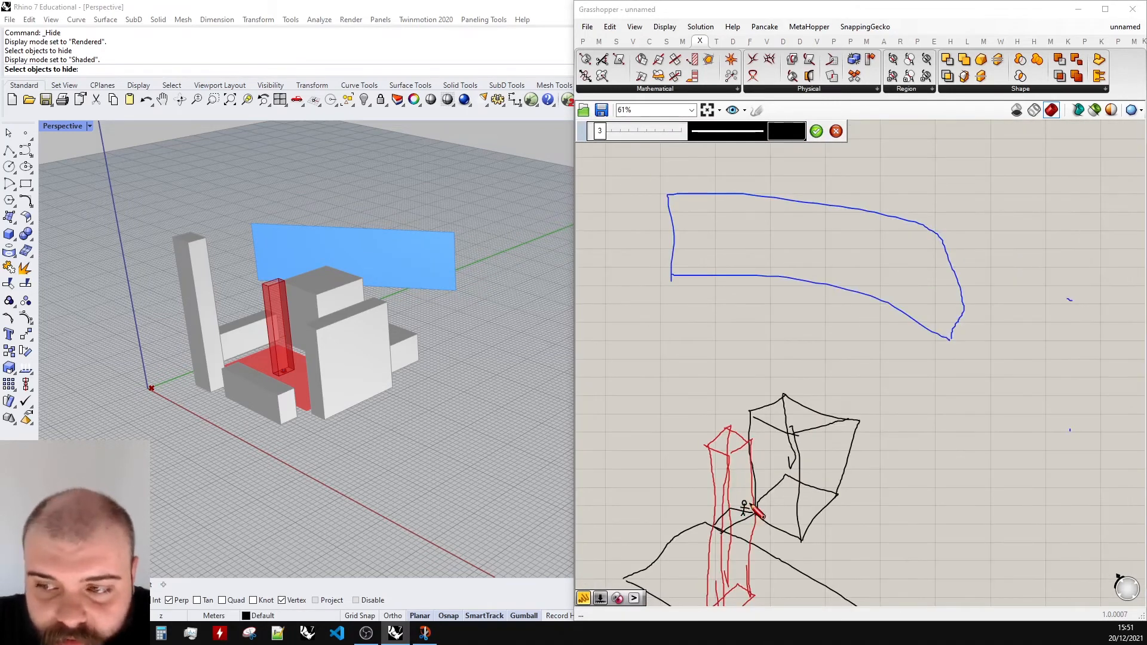
{"action": "mouse_move", "coordinate": [743, 505]}
{"action": "left_mouse_down"}
{"action": "mouse_move", "coordinate": [747, 376]}
{"action": "mouse_move", "coordinate": [776, 239]}
{"action": "left_mouse_up"}
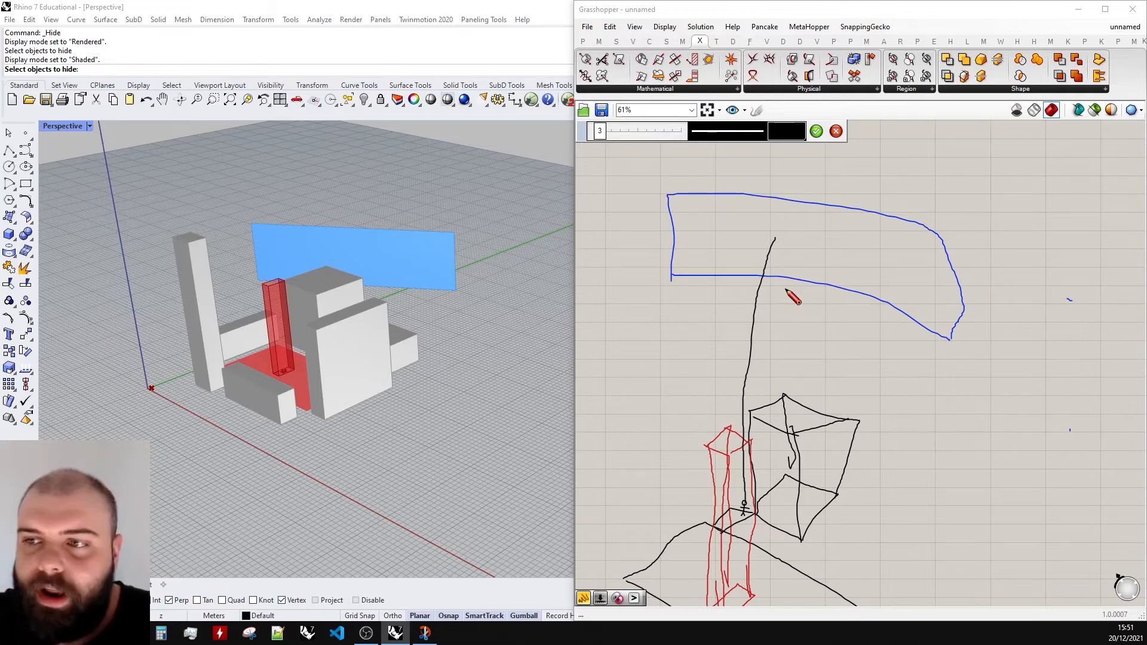
{"action": "left_click", "coordinate": [816, 132]}
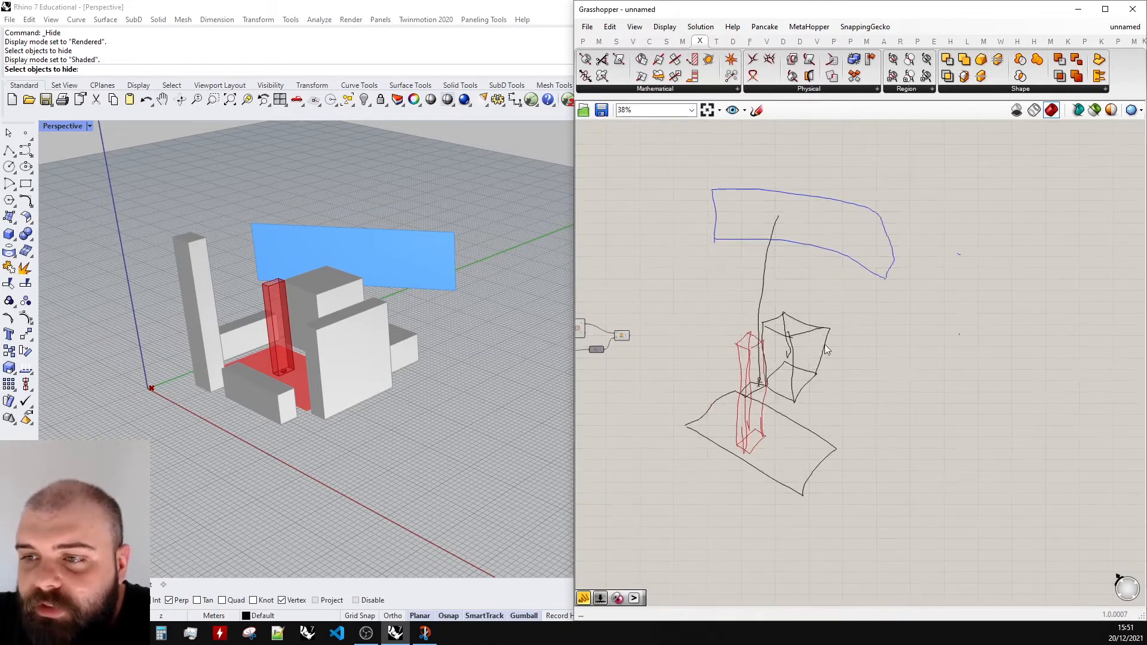
- Sketch several black sight lines fanning out from the red tower to the blue view surface
{"action": "right_click_drag", "start_coordinate": [724, 581], "coordinate": [715, 445]}
{"action": "left_click", "coordinate": [757, 109]}
{"action": "scroll", "coordinate": [778, 215], "scroll_direction": "down", "scroll_amount": 4}
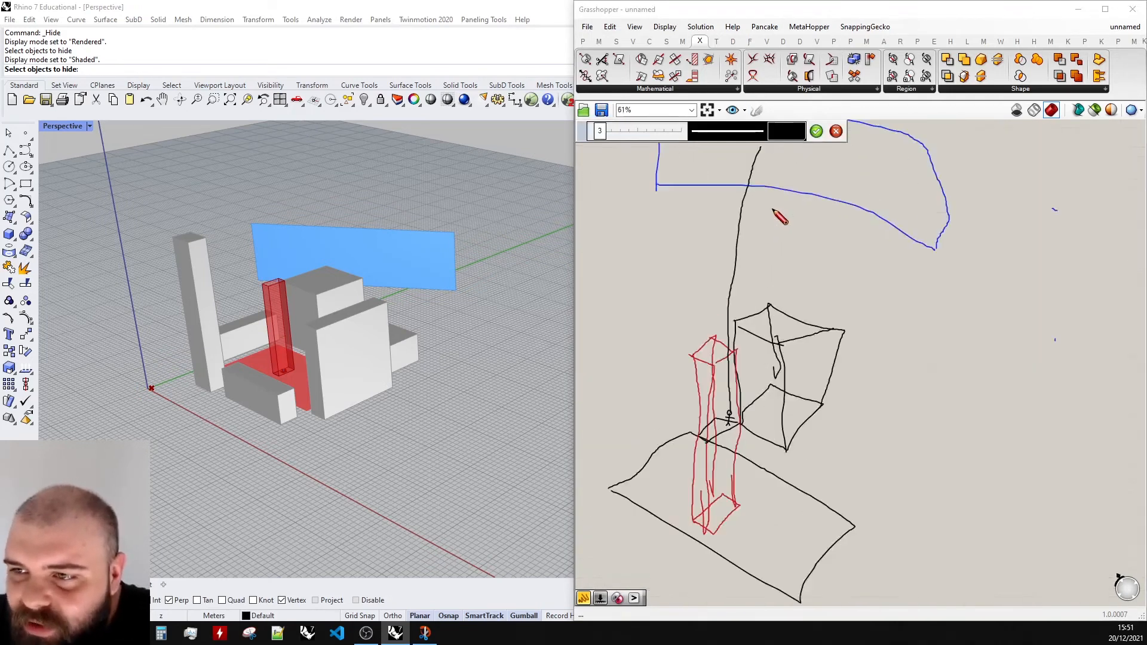
{"action": "left_click_drag", "start_coordinate": [722, 387], "coordinate": [789, 309]}
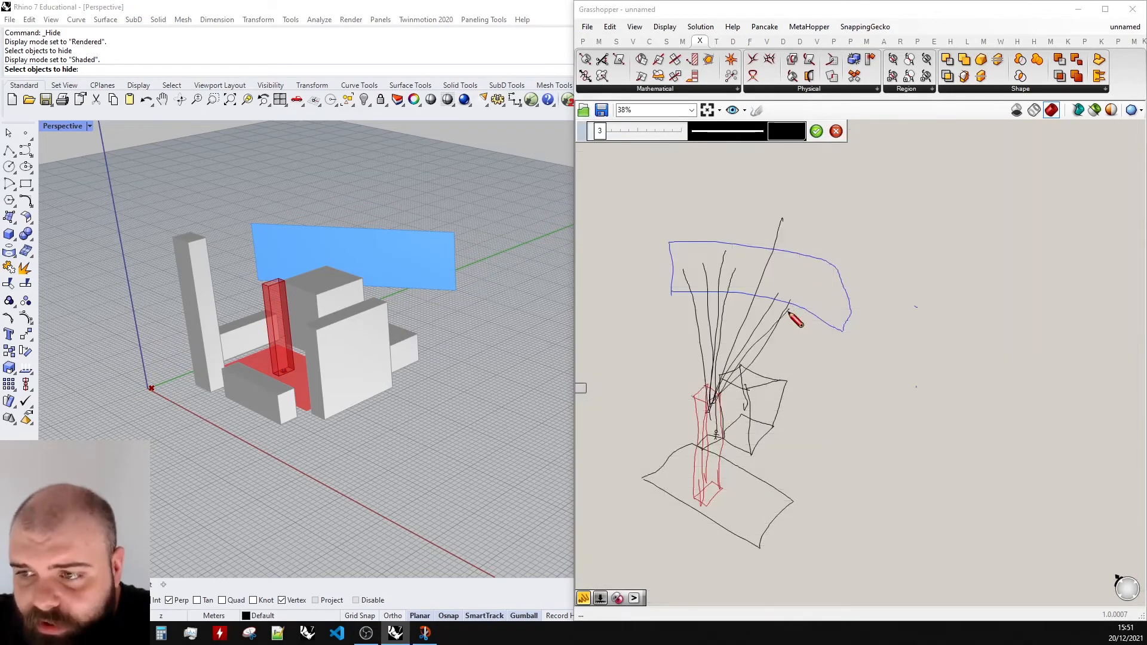
{"action": "left_click", "coordinate": [816, 131]}
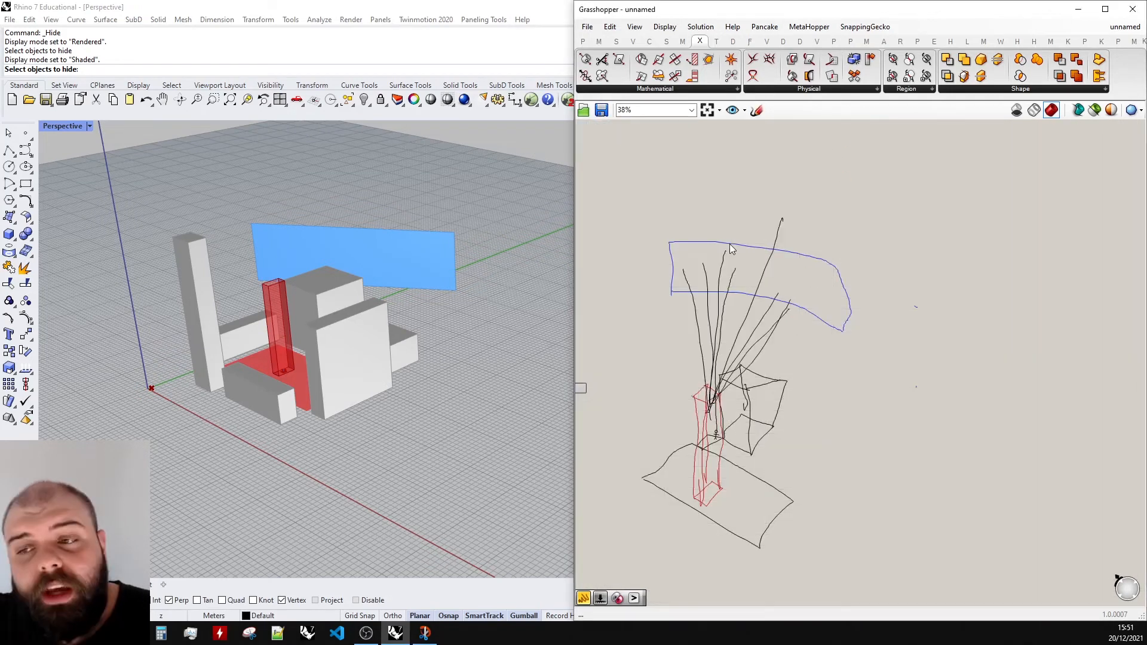
- Add a Deconstruct Brep component and feed it with the extruded tower
{"action": "scroll", "coordinate": [827, 286], "scroll_direction": "down", "scroll_amount": 5}
{"action": "scroll", "coordinate": [669, 323], "scroll_direction": "up", "scroll_amount": 5}
{"action": "scroll", "coordinate": [668, 339], "scroll_direction": "up", "scroll_amount": 5}
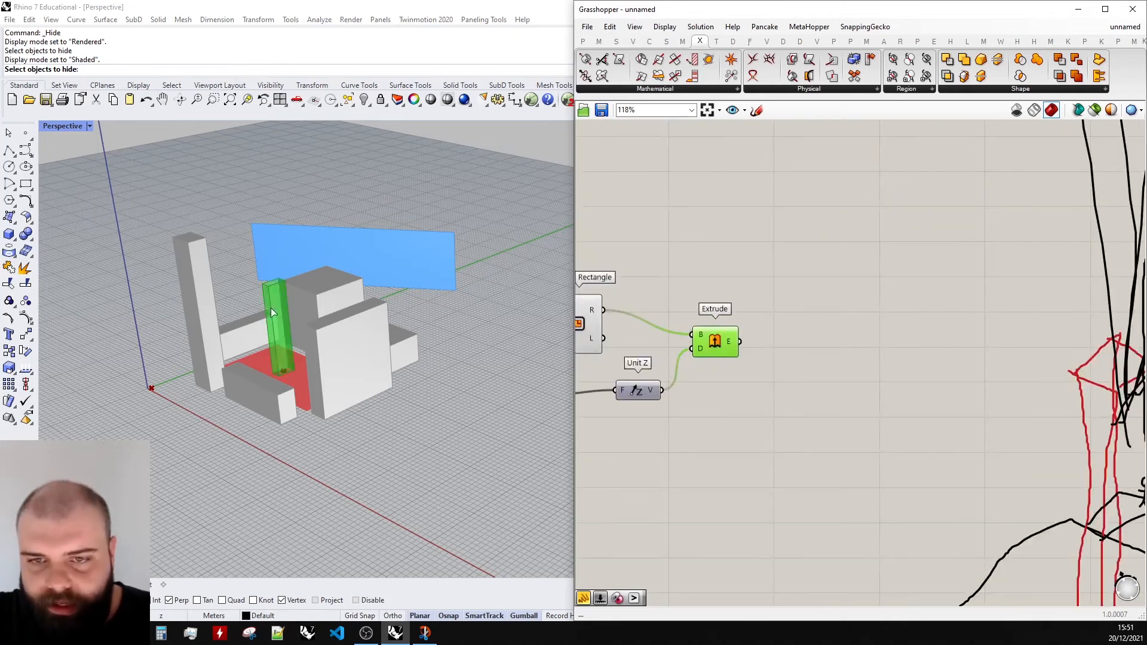
{"action": "scroll", "coordinate": [327, 303], "scroll_direction": "up", "scroll_amount": 5}
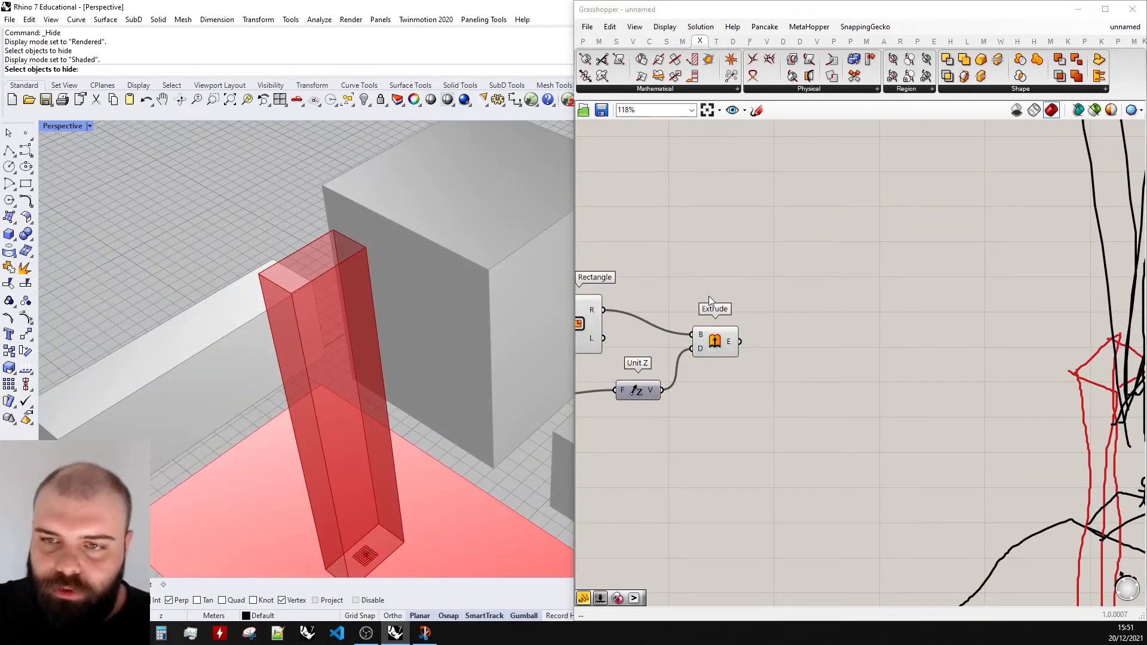
{"action": "double_click", "coordinate": [771, 354]}
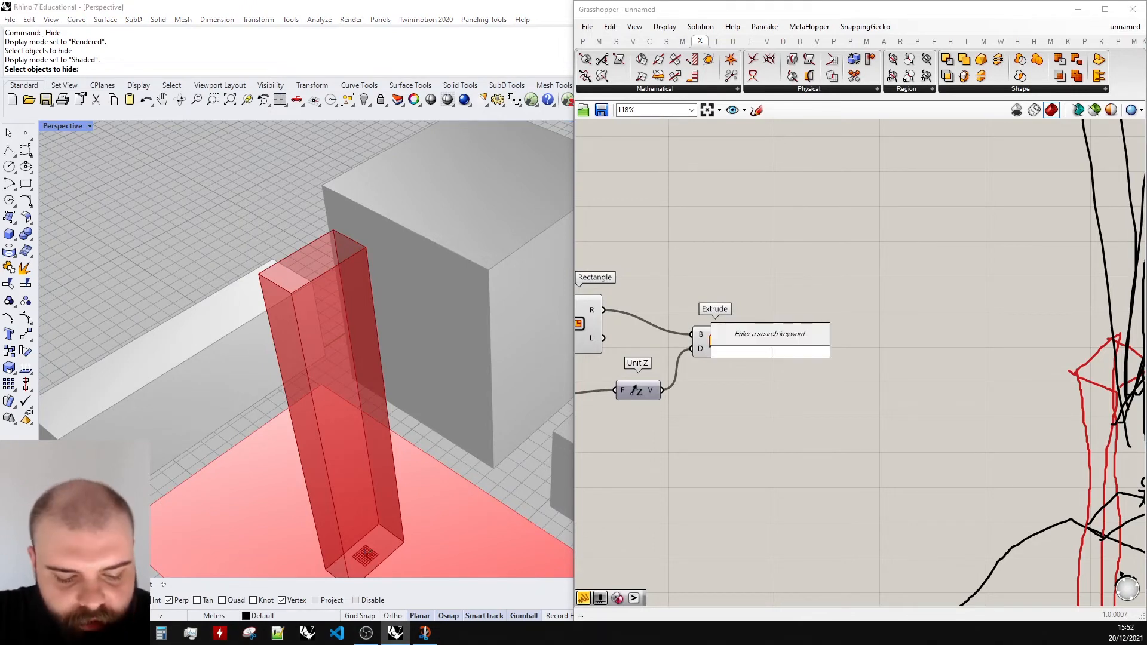
{"action": "type", "text": "debrep"}
{"action": "key", "text": "Return"}
{"action": "left_click_drag", "start_coordinate": [740, 342], "coordinate": [754, 341]}
- List the tower's faces in a panel and try feeding them into a List Item component
{"action": "scroll", "coordinate": [760, 334], "scroll_direction": "down", "scroll_amount": 6}
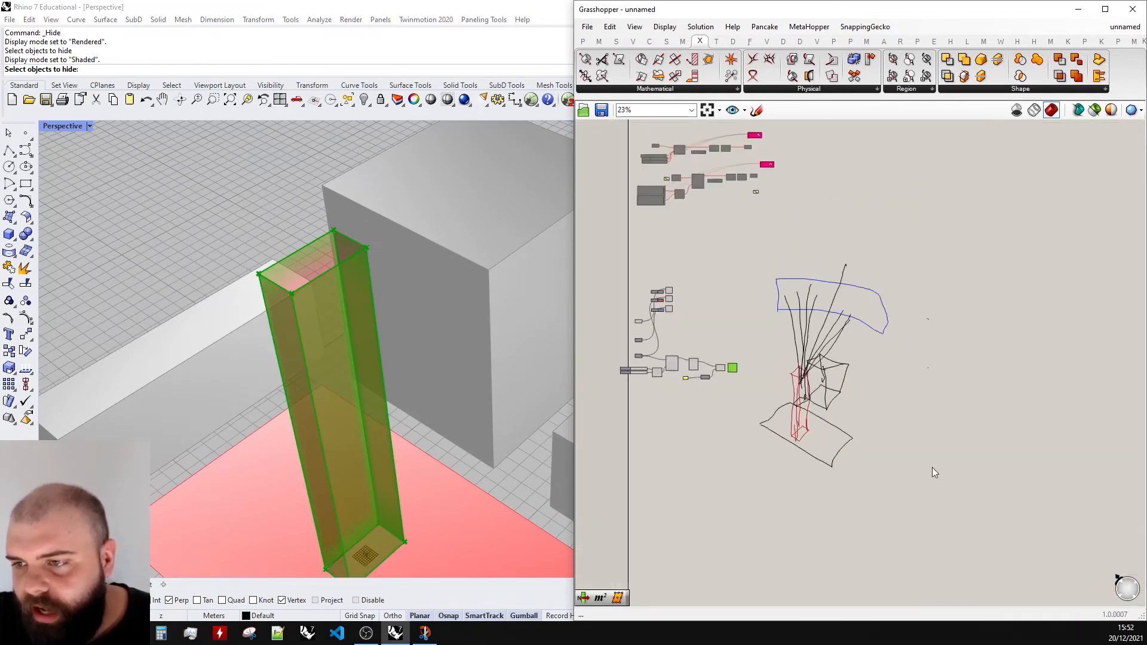
{"action": "left_click", "coordinate": [856, 386]}
{"action": "left_click_drag", "start_coordinate": [781, 75], "coordinate": [893, 326]}
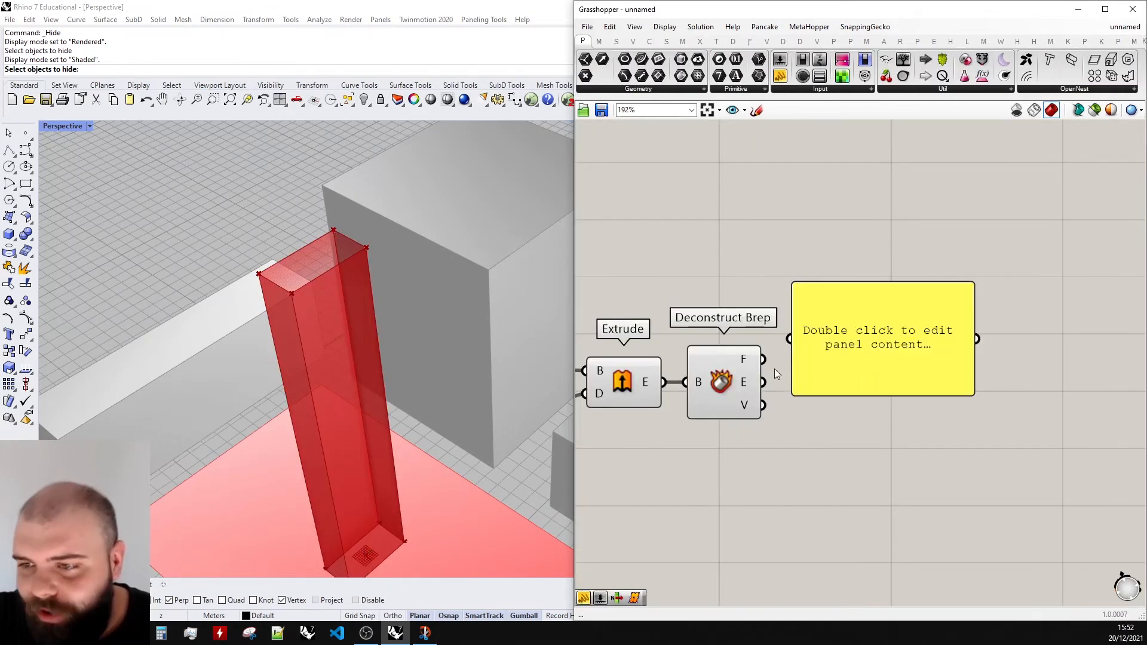
{"action": "left_click_drag", "start_coordinate": [763, 359], "coordinate": [916, 359]}
{"action": "left_click", "coordinate": [851, 310]}
{"action": "double_click", "coordinate": [876, 416]}
{"action": "type", "text": "list i"}
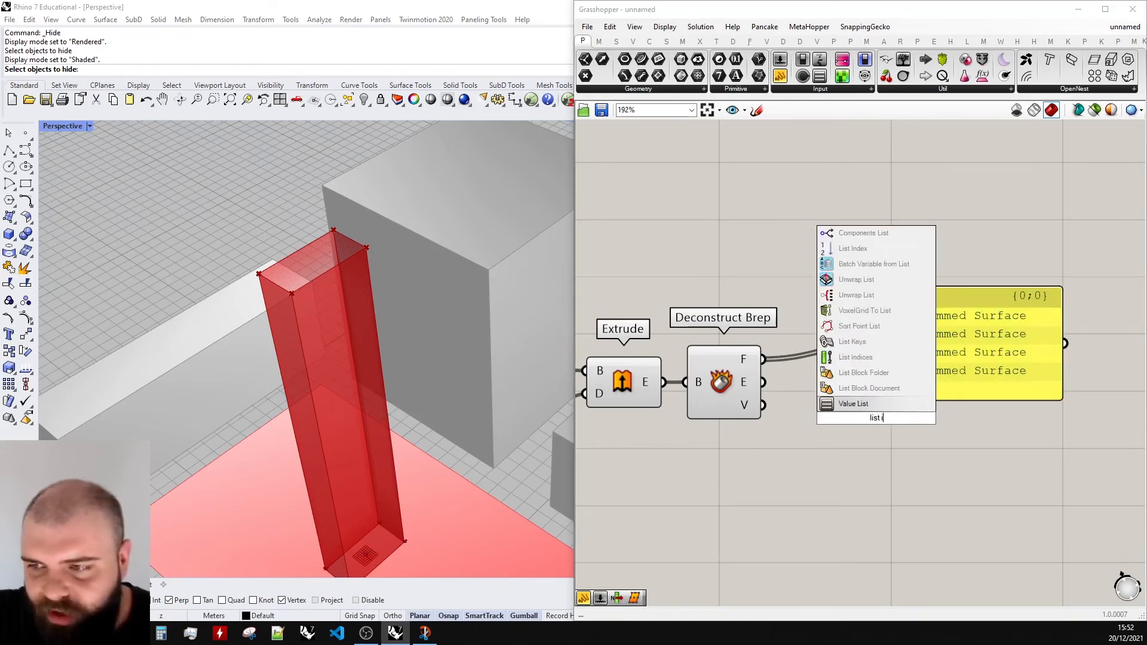
{"action": "key", "text": "Return"}
{"action": "left_click_drag", "start_coordinate": [763, 360], "coordinate": [837, 395]}
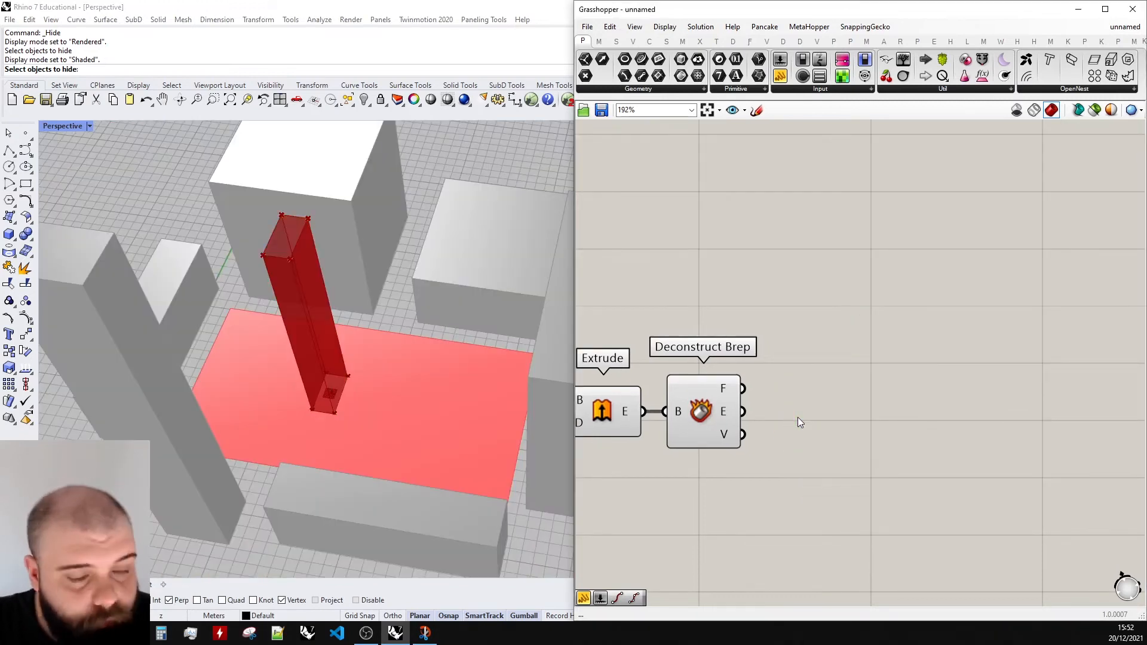
- Add a Divide Surface component fed by the deconstructed faces, and hide the Extrude and Deconstruct Brep previews
{"action": "scroll", "coordinate": [386, 335], "scroll_direction": "down", "scroll_amount": 5}
{"action": "right_click_drag", "start_coordinate": [386, 335], "coordinate": [345, 211]}
{"action": "scroll", "coordinate": [307, 166], "scroll_direction": "up", "scroll_amount": 8}
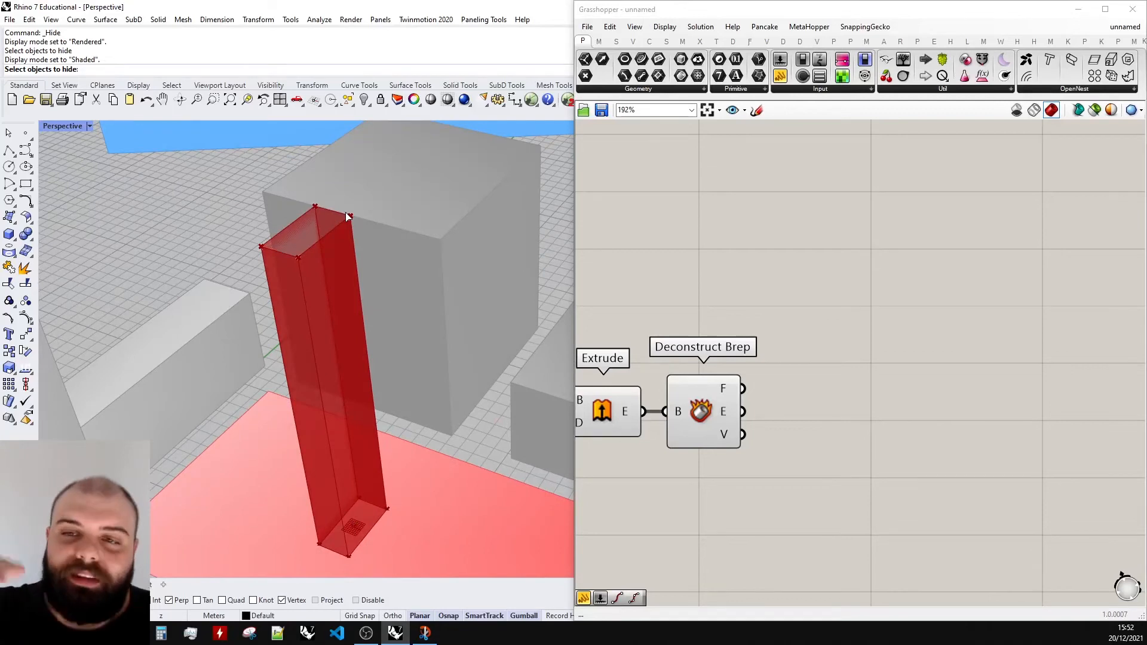
{"action": "double_click", "coordinate": [923, 409]}
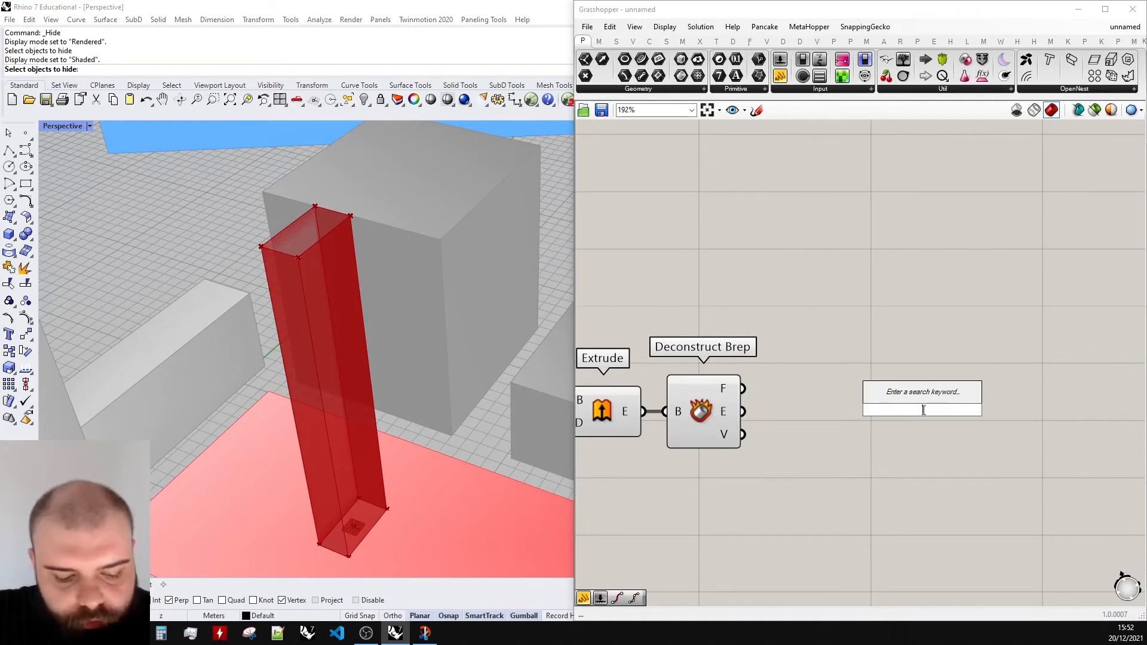
{"action": "type", "text": "divide surface"}
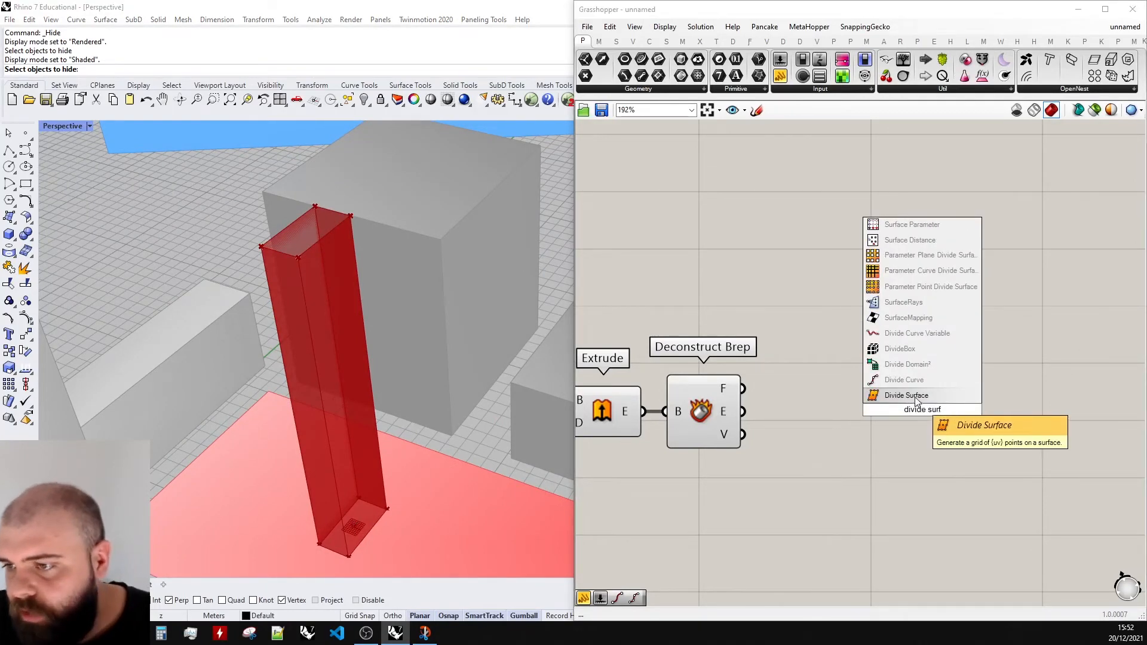
{"action": "key", "text": "Return"}
{"action": "left_click_drag", "start_coordinate": [743, 388], "coordinate": [876, 386]}
{"action": "left_click_drag", "start_coordinate": [906, 397], "coordinate": [901, 429]}
{"action": "scroll", "coordinate": [854, 412], "scroll_direction": "down", "scroll_amount": 2}
{"action": "left_click_drag", "start_coordinate": [826, 501], "coordinate": [705, 392]}
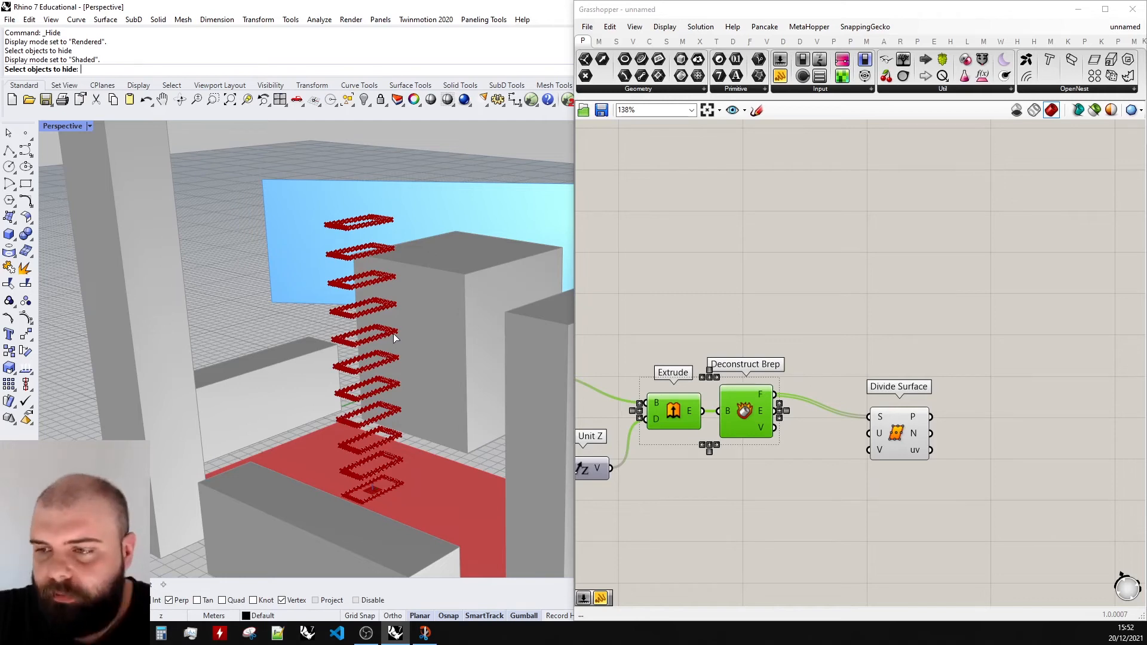
- Add a panel with the value 10 and connect it to both the V and U inputs of Divide Surface
{"action": "scroll", "coordinate": [854, 472], "scroll_direction": "up", "scroll_amount": 2}
{"action": "double_click", "coordinate": [839, 475]}
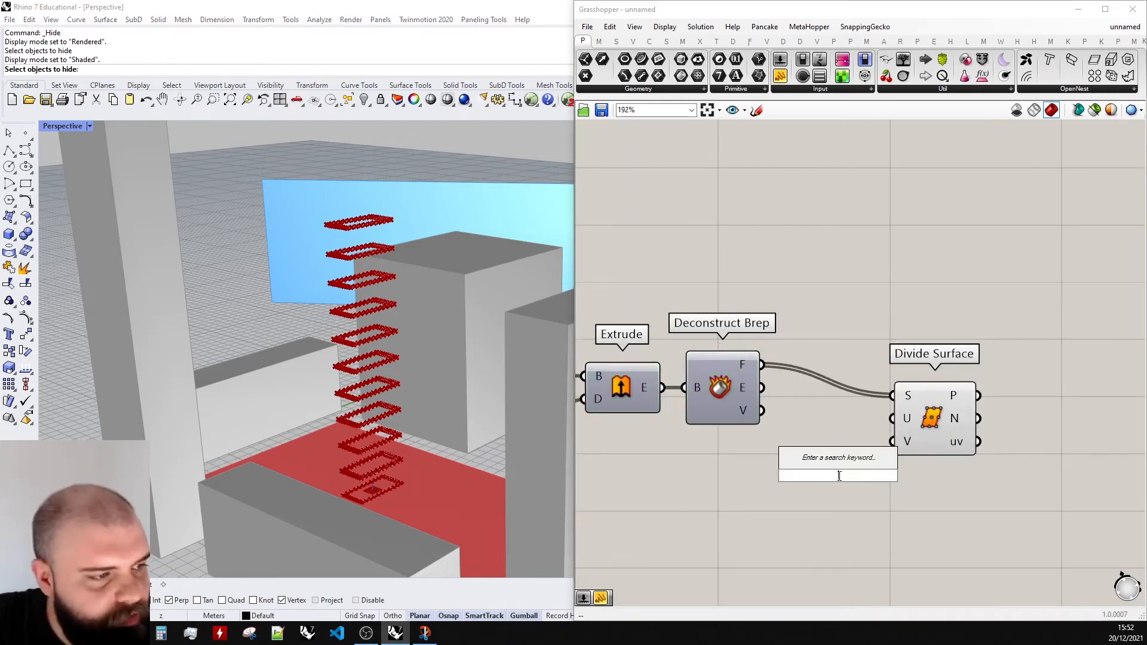
{"action": "type", "text": "//10"}
{"action": "key", "text": "Return"}
{"action": "left_click_drag", "start_coordinate": [796, 460], "coordinate": [892, 442]}
{"action": "scroll", "coordinate": [899, 439], "scroll_direction": "up", "scroll_amount": 2}
{"action": "right_click_drag", "start_coordinate": [844, 419], "coordinate": [819, 422]}
{"action": "left_click_drag", "start_coordinate": [723, 472], "coordinate": [856, 414]}
{"action": "left_click", "coordinate": [877, 429]}
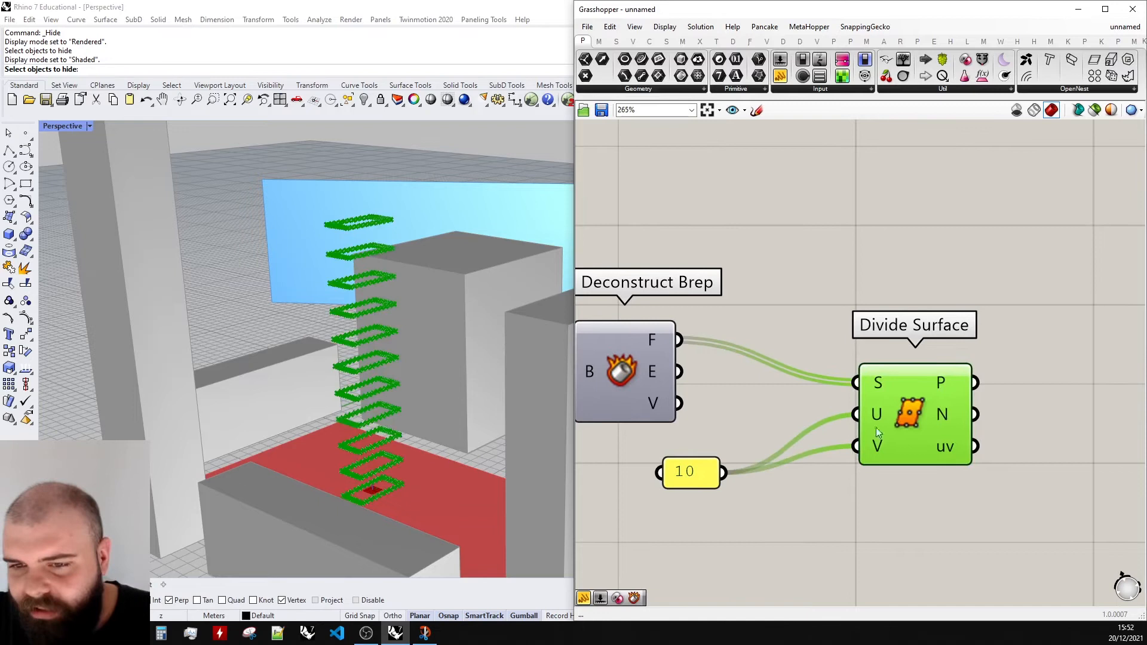
- Set the panel controlling the surface divisions to 15
{"action": "double_click", "coordinate": [714, 473]}
{"action": "type", "text": "1"}
{"action": "type", "text": "5"}
{"action": "left_click", "coordinate": [746, 568]}
{"action": "scroll", "coordinate": [754, 491], "scroll_direction": "up", "scroll_amount": 2}
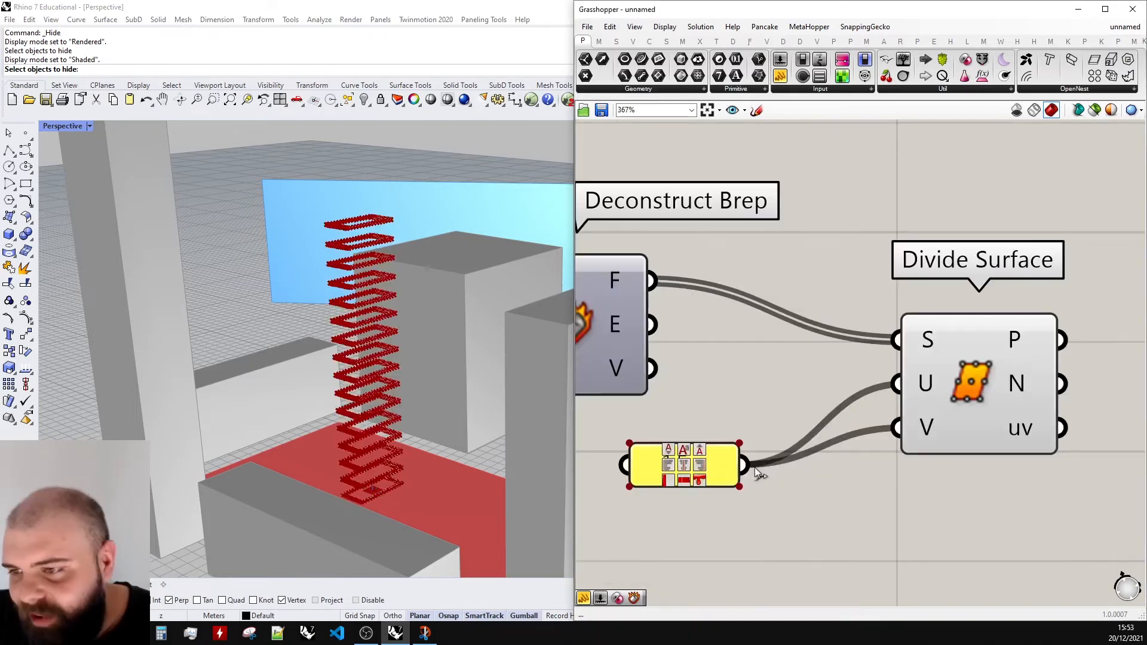
- Rewire the division panel so that it feeds only the U input of Divide Surface
{"action": "left_click_drag", "start_coordinate": [753, 468], "coordinate": [885, 438], "text": "ctrl"}
{"action": "left_click_drag", "start_coordinate": [896, 383], "coordinate": [896, 428], "text": "ctrl+shift"}
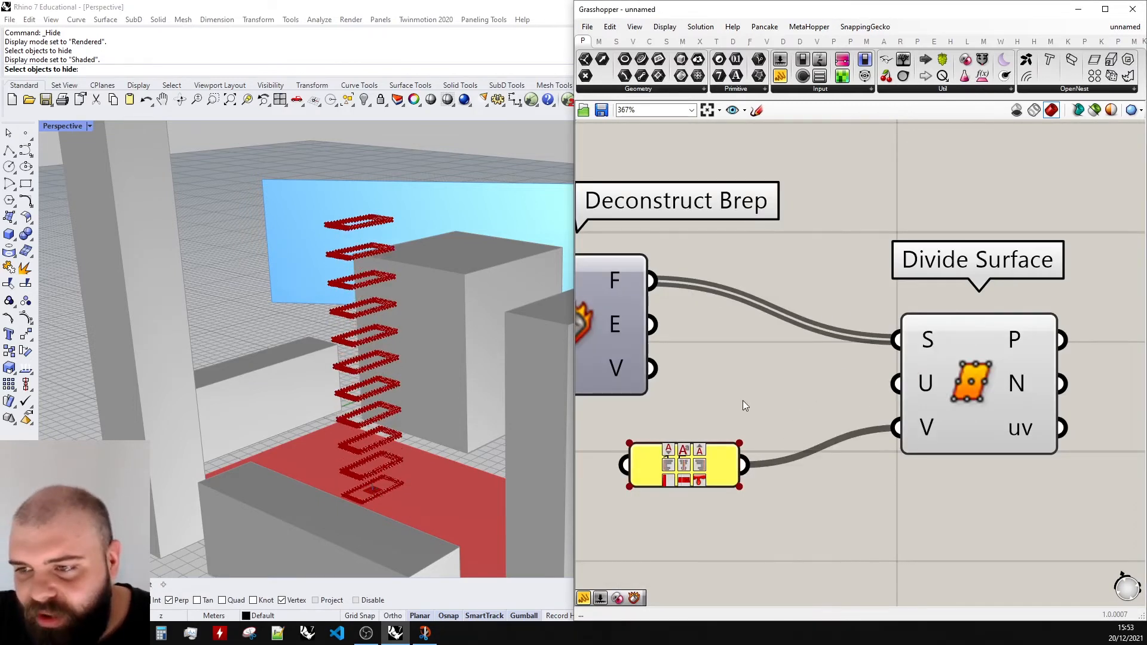
{"action": "left_click_drag", "start_coordinate": [826, 456], "coordinate": [896, 383], "text": "ctrl+shift"}
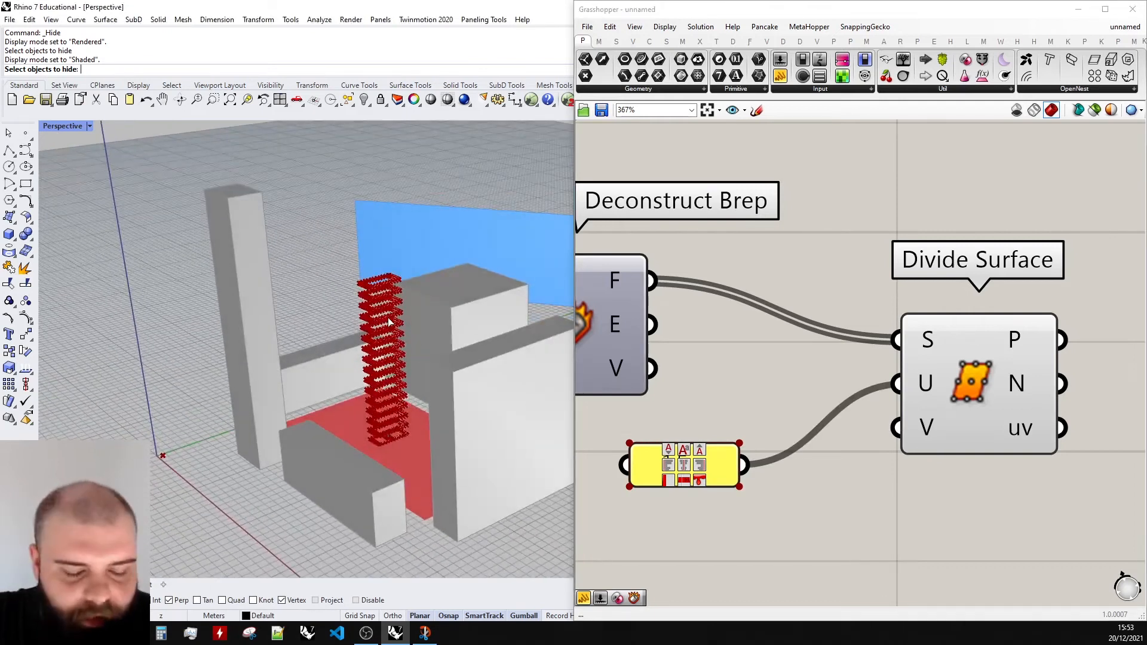
- Move Divide Surface level with Deconstruct Brep and flatten its P output
{"action": "scroll", "coordinate": [623, 387], "scroll_direction": "down", "scroll_amount": 3}
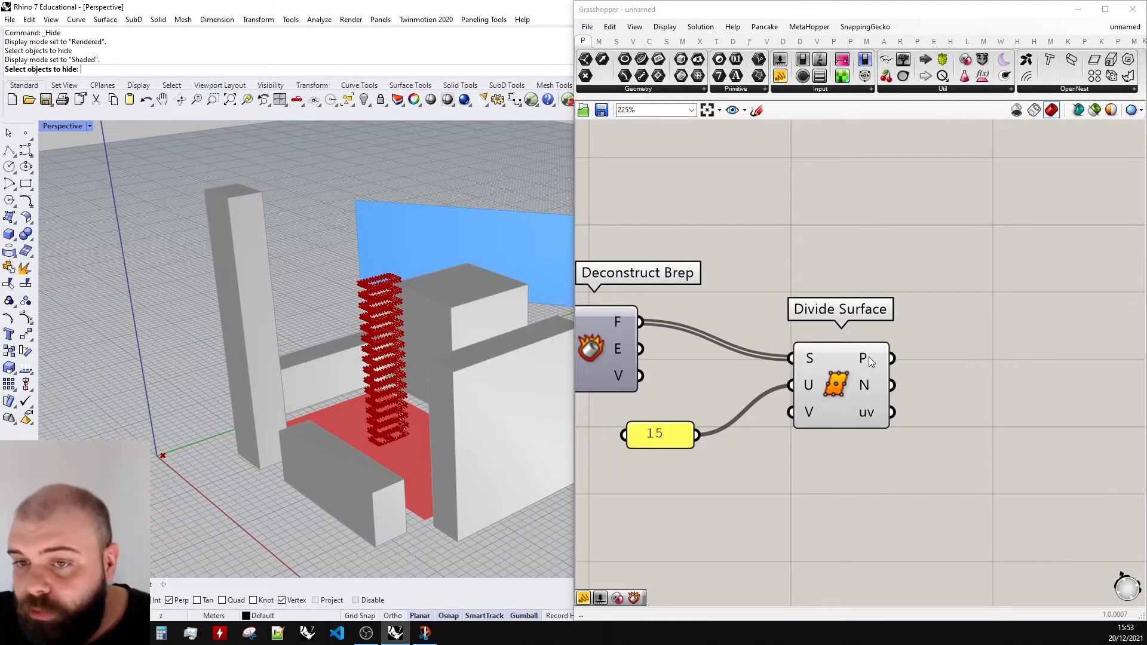
{"action": "left_click_drag", "start_coordinate": [870, 361], "coordinate": [829, 322]}
{"action": "right_click", "coordinate": [830, 322]}
{"action": "left_click", "coordinate": [872, 376]}
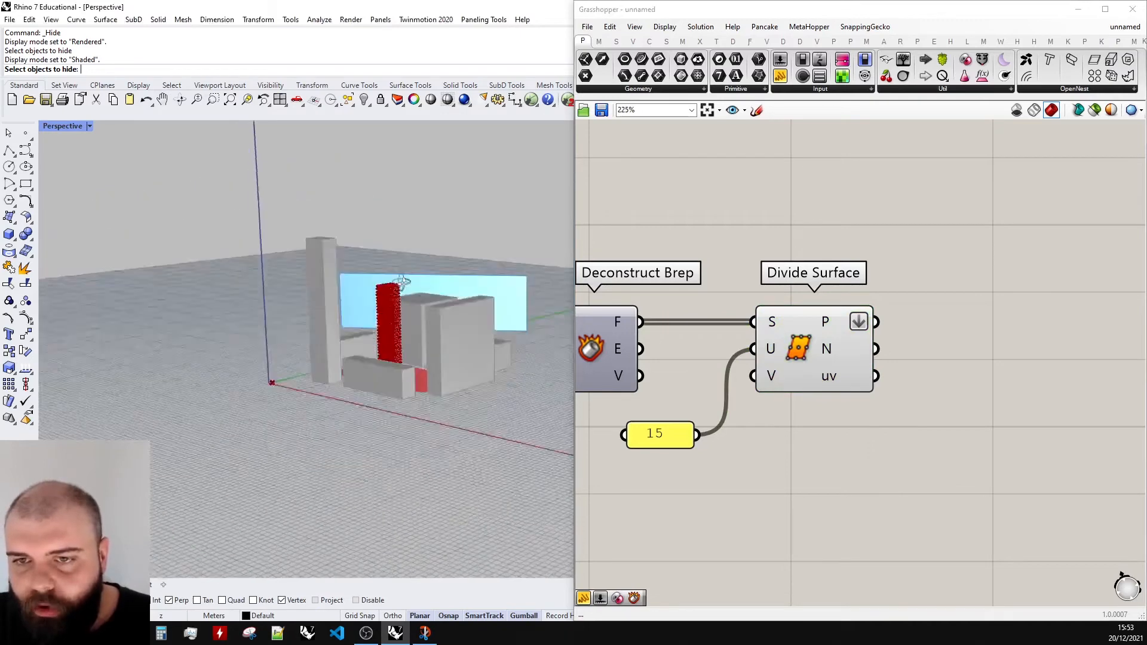
- Add a Pull Point component and feed its P input with the flattened points from Divide Surface
{"action": "scroll", "coordinate": [429, 319], "scroll_direction": "up", "scroll_amount": 5}
{"action": "right_click_drag", "start_coordinate": [429, 318], "coordinate": [313, 294]}
{"action": "scroll", "coordinate": [454, 299], "scroll_direction": "down", "scroll_amount": 3}
{"action": "scroll", "coordinate": [199, 273], "scroll_direction": "down", "scroll_amount": 4}
{"action": "right_click_drag", "start_coordinate": [200, 273], "coordinate": [325, 286]}
{"action": "scroll", "coordinate": [440, 307], "scroll_direction": "up", "scroll_amount": 5}
{"action": "right_click_drag", "start_coordinate": [456, 381], "coordinate": [427, 356]}
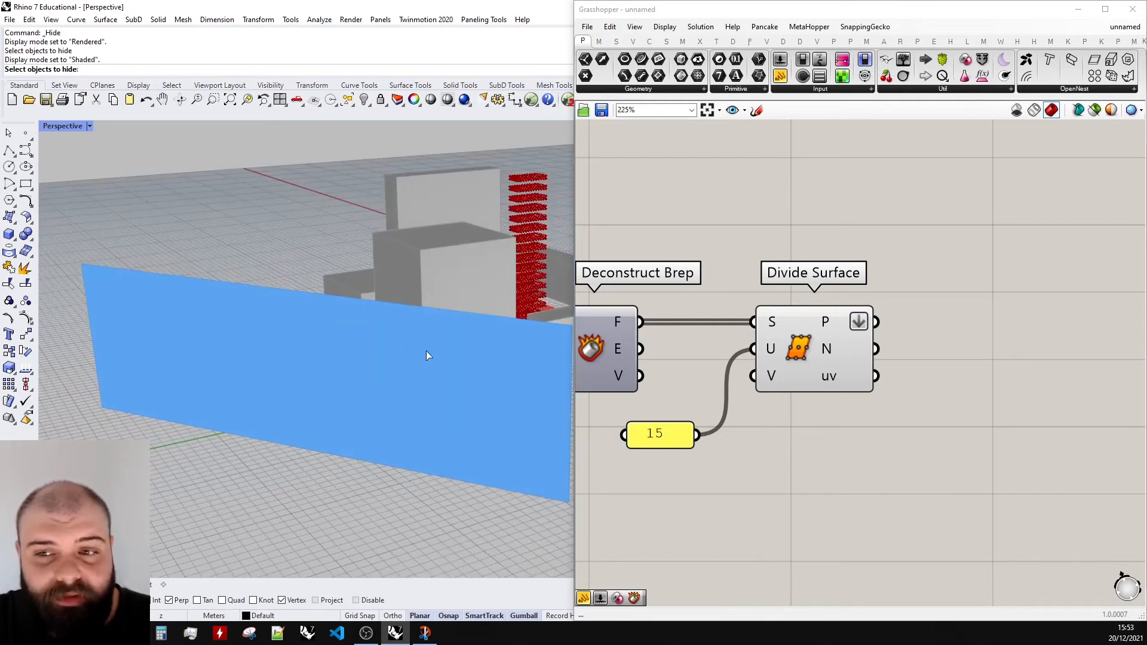
{"action": "double_click", "coordinate": [975, 312]}
{"action": "type", "text": "pull poi"}
{"action": "key", "text": "Return"}
{"action": "scroll", "coordinate": [981, 347], "scroll_direction": "down", "scroll_amount": 4}
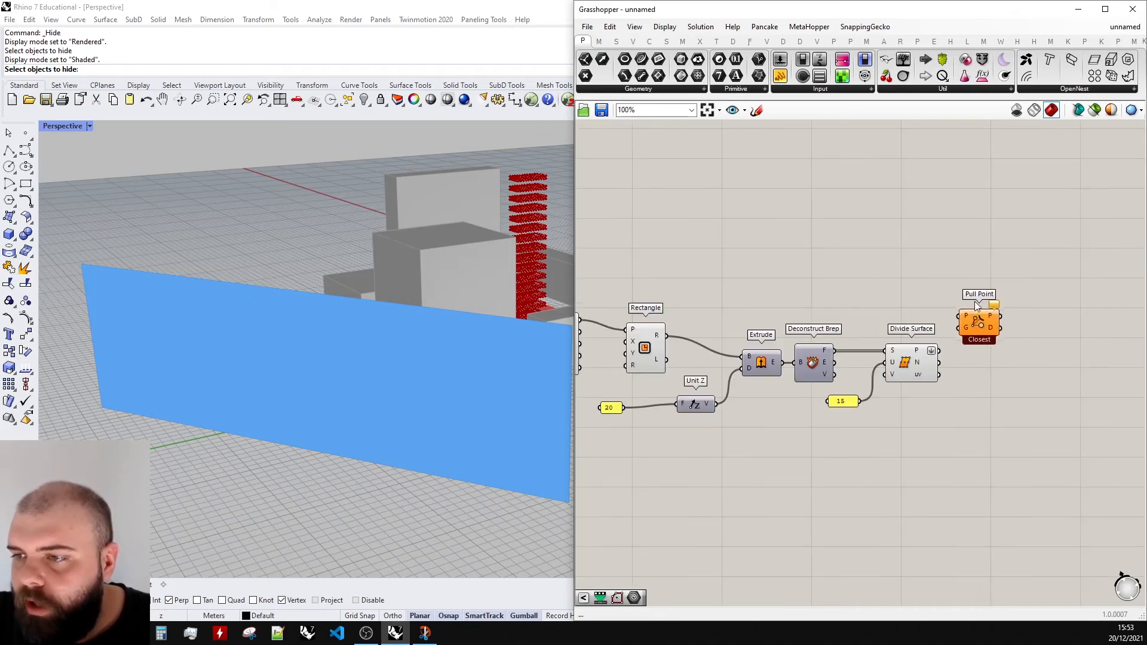
{"action": "scroll", "coordinate": [981, 358], "scroll_direction": "up", "scroll_amount": 3}
{"action": "left_click_drag", "start_coordinate": [909, 378], "coordinate": [945, 308]}
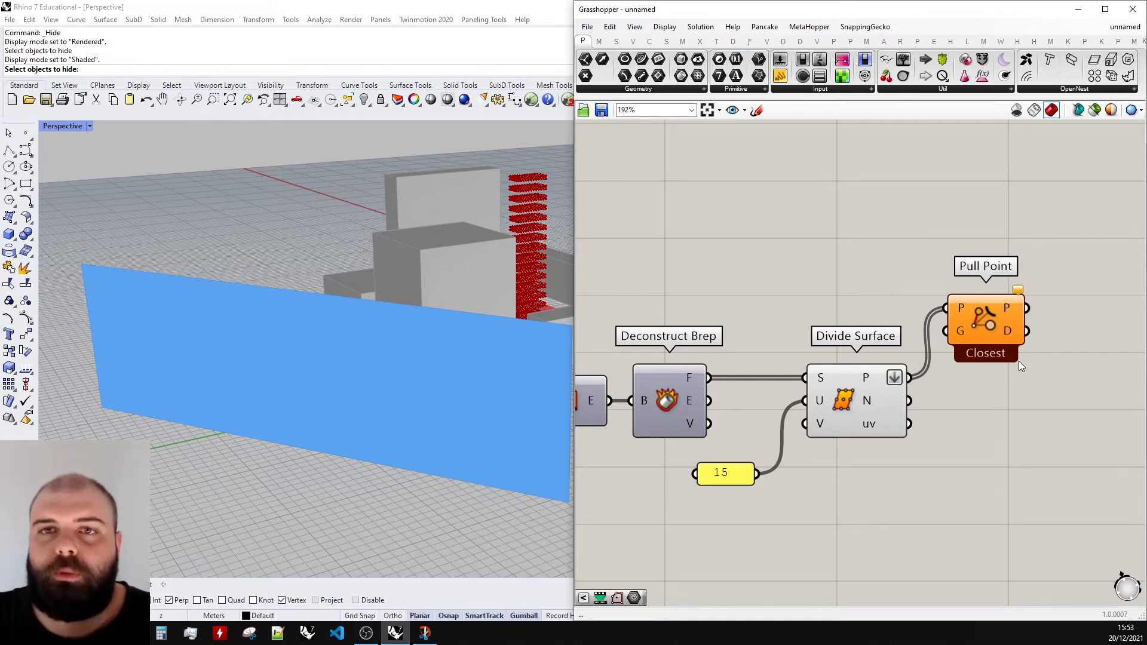
- Turn on the preview of the blue view surface's Geometry parameter and connect it to Pull Point's G input
{"action": "left_click", "coordinate": [983, 323]}
{"action": "scroll", "coordinate": [950, 362], "scroll_direction": "down", "scroll_amount": 5}
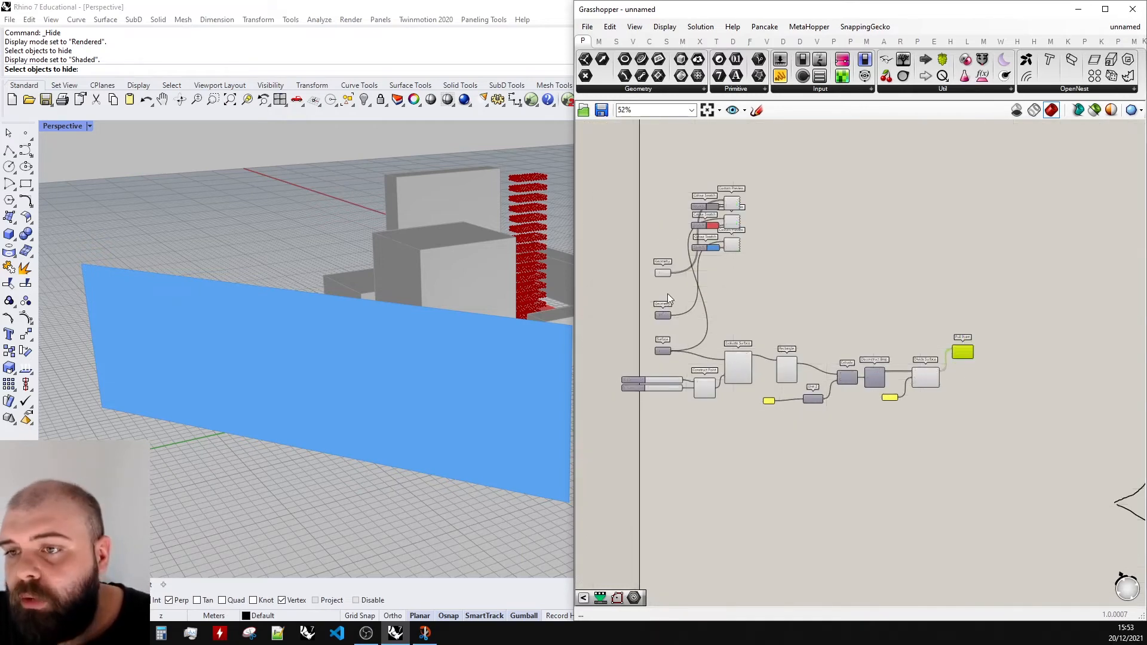
{"action": "scroll", "coordinate": [669, 288], "scroll_direction": "up", "scroll_amount": 3}
{"action": "left_click", "coordinate": [681, 241]}
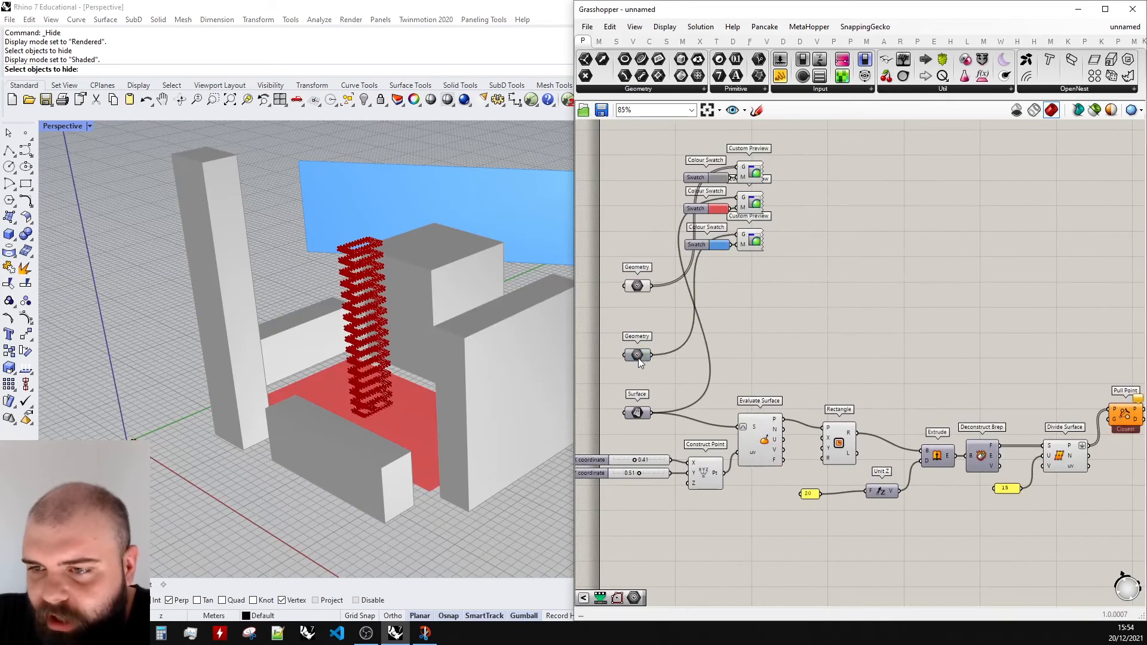
{"action": "middle_click", "coordinate": [638, 358]}
{"action": "left_click", "coordinate": [661, 337]}
{"action": "left_click_drag", "start_coordinate": [652, 355], "coordinate": [1104, 420]}
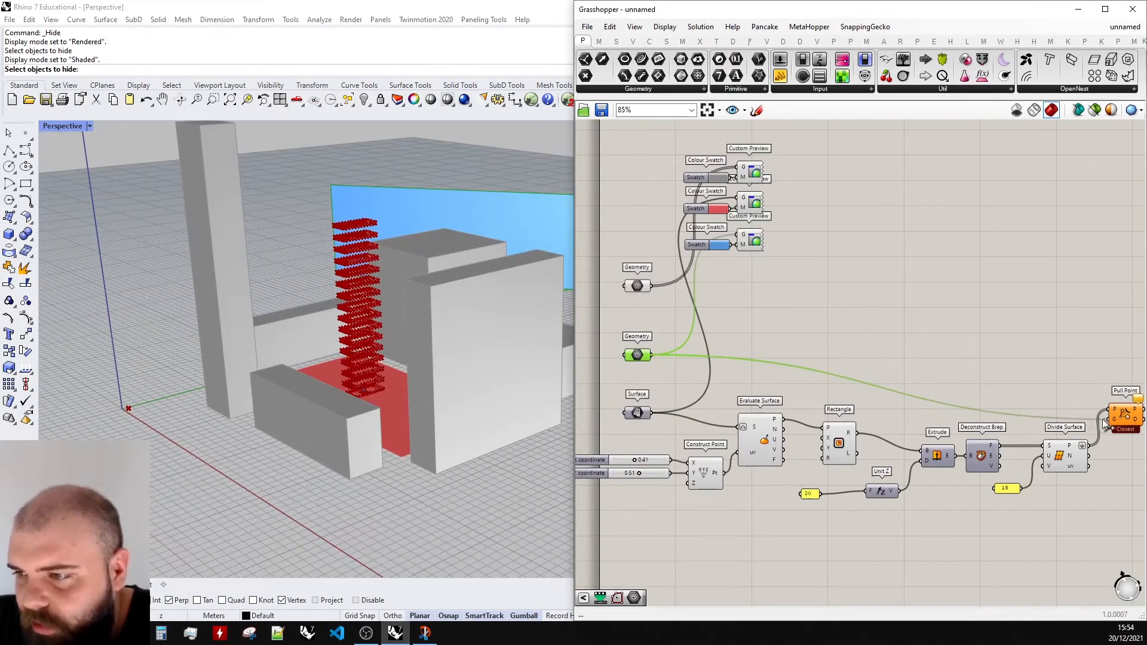
- Sketch a black dot low on the red tower with an arrow from it to the blue view surface
{"action": "scroll", "coordinate": [997, 400], "scroll_direction": "up", "scroll_amount": 2}
{"action": "right_click_drag", "start_coordinate": [395, 245], "coordinate": [314, 255]}
{"action": "left_click", "coordinate": [767, 311]}
{"action": "scroll", "coordinate": [762, 355], "scroll_direction": "down", "scroll_amount": 3}
{"action": "scroll", "coordinate": [932, 402], "scroll_direction": "up", "scroll_amount": 3}
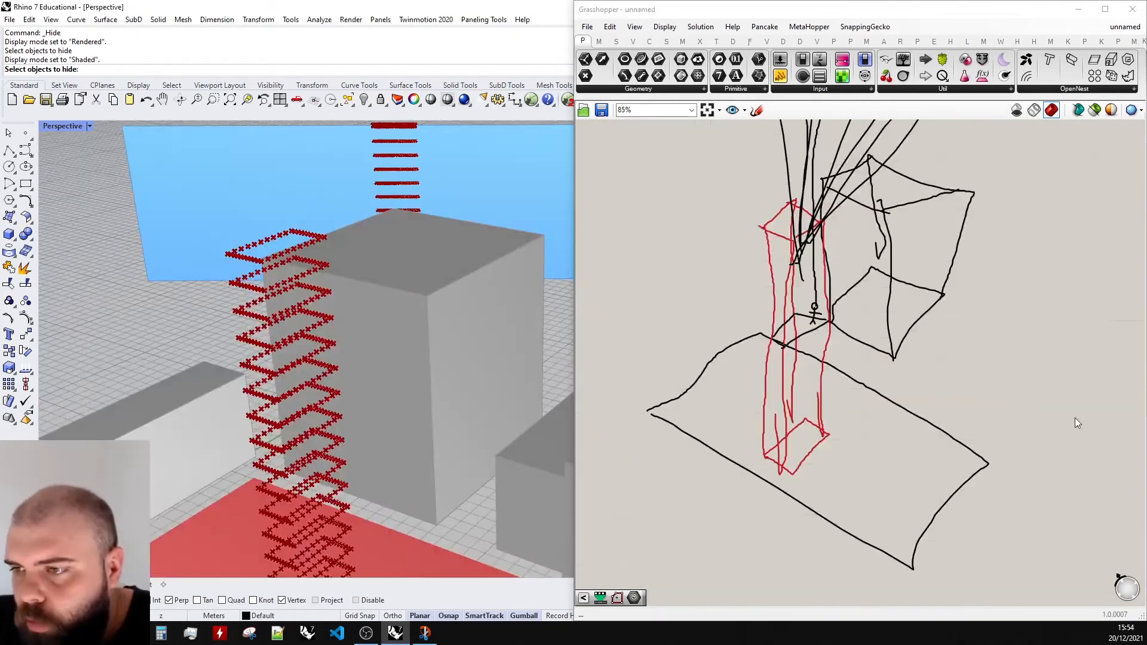
{"action": "left_click", "coordinate": [756, 110]}
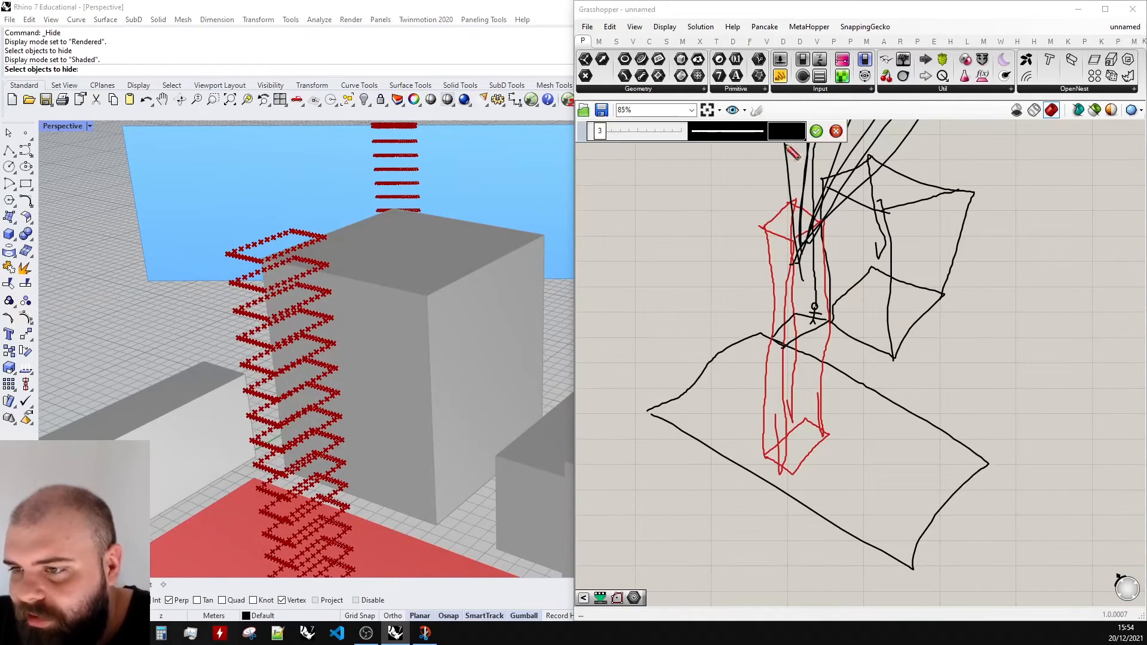
{"action": "scroll", "coordinate": [869, 400], "scroll_direction": "up", "scroll_amount": 3}
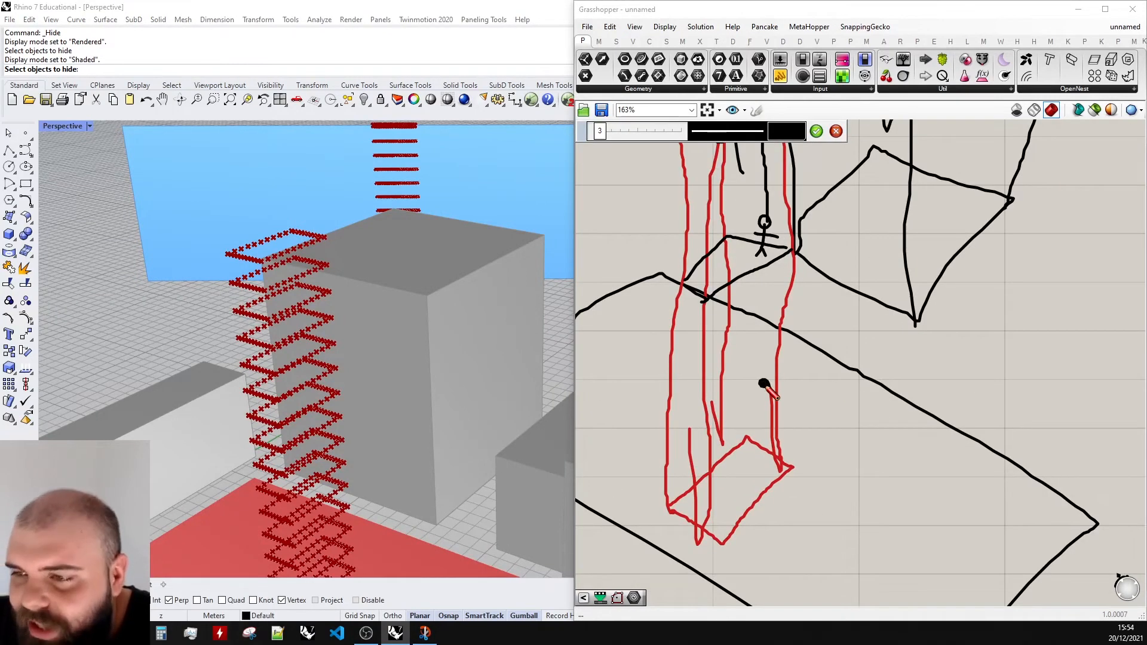
{"action": "scroll", "coordinate": [763, 384], "scroll_direction": "down", "scroll_amount": 5}
{"action": "scroll", "coordinate": [711, 478], "scroll_direction": "up", "scroll_amount": 2}
{"action": "scroll", "coordinate": [699, 442], "scroll_direction": "down", "scroll_amount": 2}
{"action": "mouse_move", "coordinate": [723, 476]}
{"action": "left_mouse_down"}
{"action": "mouse_move", "coordinate": [832, 235]}
{"action": "mouse_move", "coordinate": [842, 248]}
{"action": "left_mouse_up"}
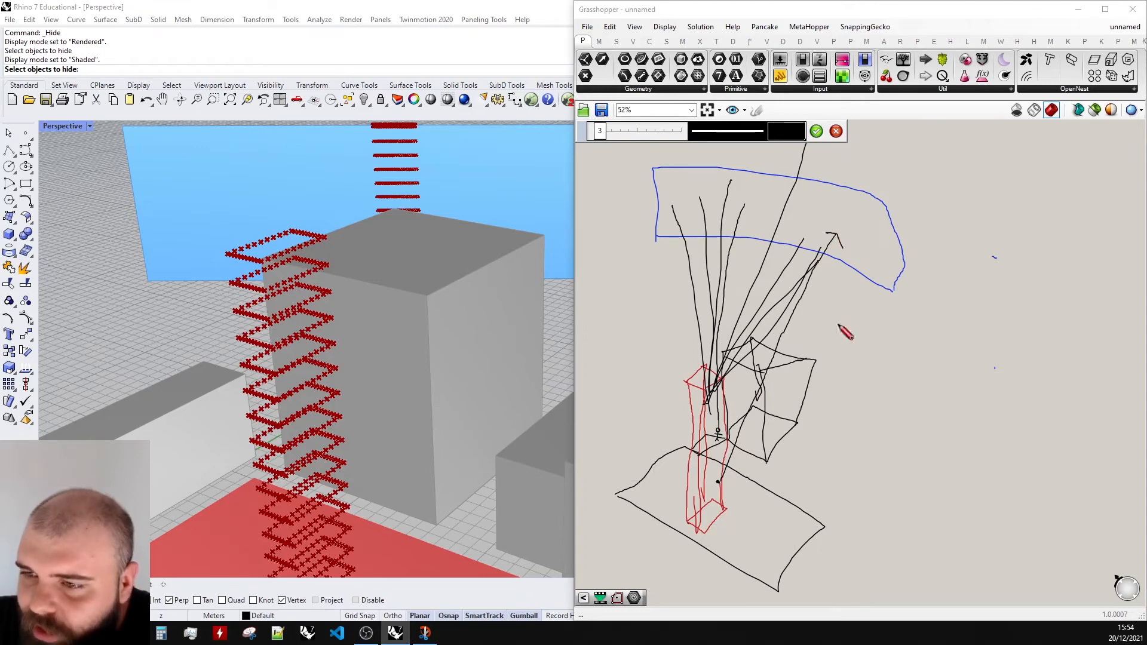
- Circle the sketched neighbouring building in black and finish sketching
{"action": "scroll", "coordinate": [769, 466], "scroll_direction": "up", "scroll_amount": 8}
{"action": "scroll", "coordinate": [724, 389], "scroll_direction": "down", "scroll_amount": 4}
{"action": "mouse_move", "coordinate": [849, 311]}
{"action": "left_mouse_down"}
{"action": "mouse_move", "coordinate": [688, 335]}
{"action": "mouse_move", "coordinate": [758, 232]}
{"action": "mouse_move", "coordinate": [762, 360]}
{"action": "left_mouse_up"}
{"action": "right_click_drag", "start_coordinate": [382, 364], "coordinate": [355, 267]}
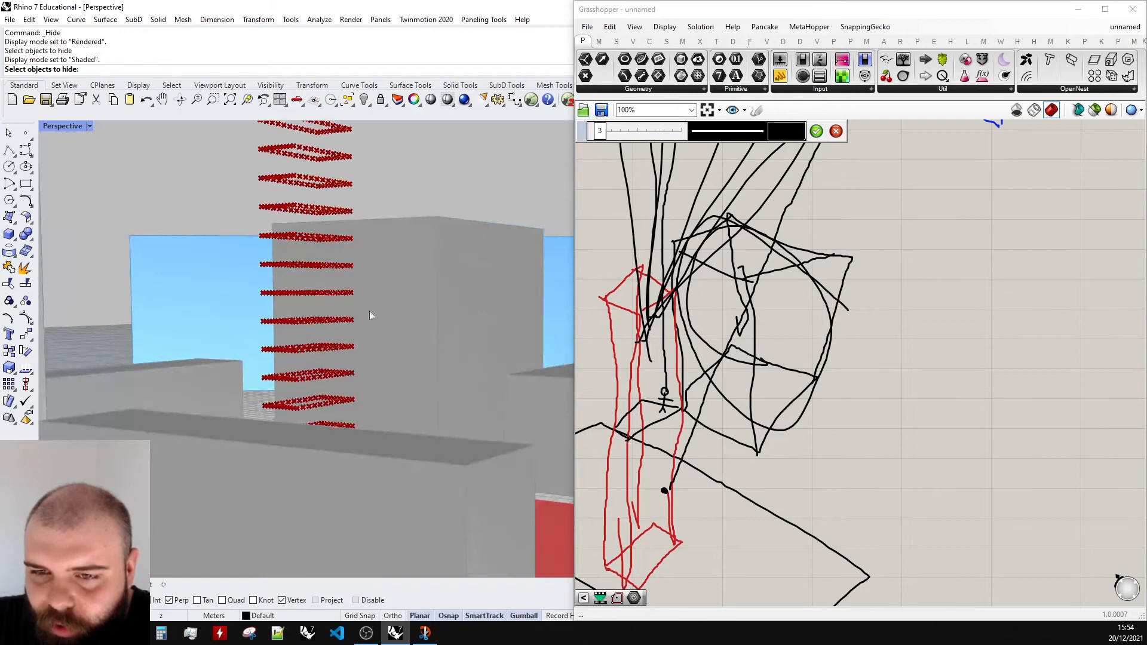
{"action": "scroll", "coordinate": [370, 315], "scroll_direction": "up", "scroll_amount": 5}
{"action": "scroll", "coordinate": [808, 404], "scroll_direction": "down", "scroll_amount": 3}
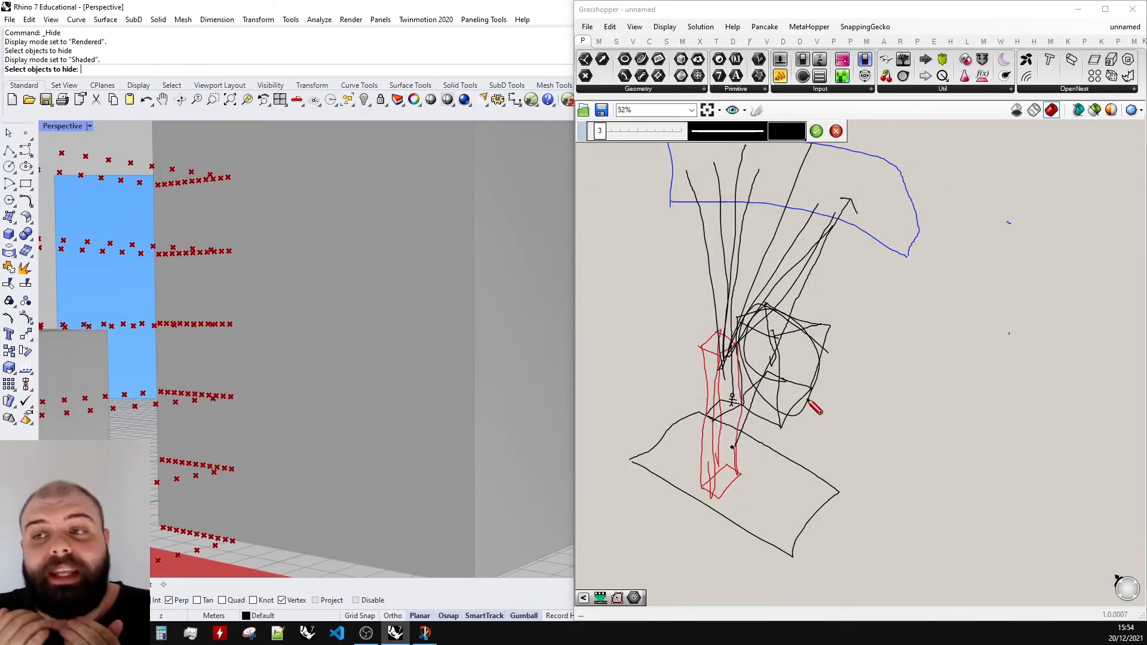
{"action": "key", "text": "Escape"}
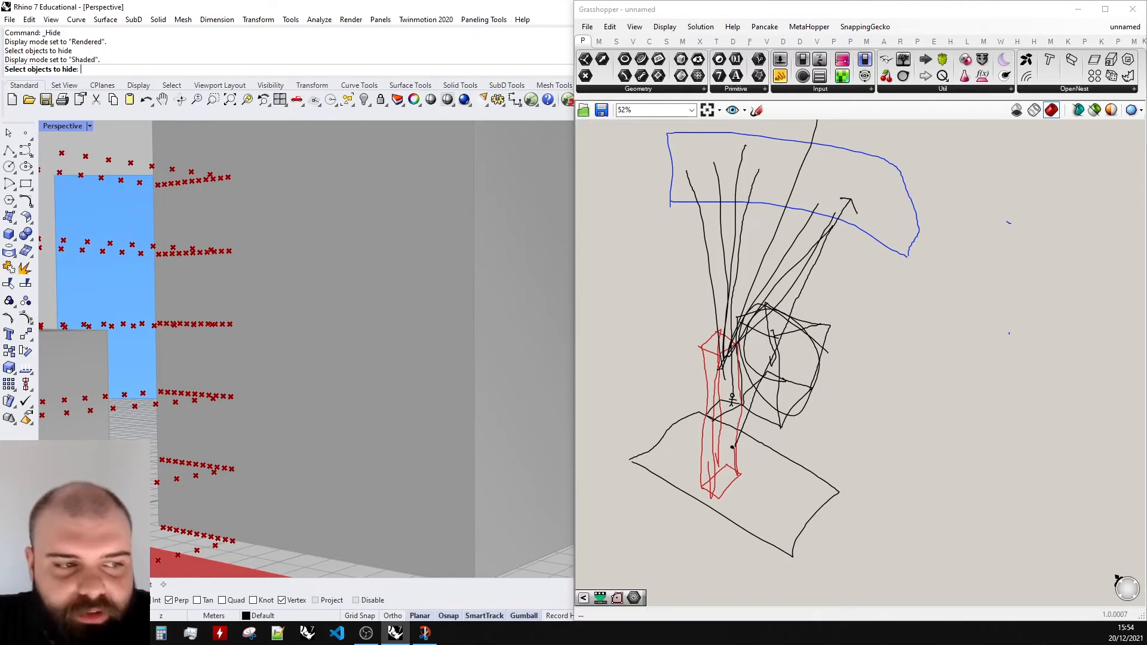
- Select the whole group of sketches and move it further down the canvas, and select the Pull Point component
{"action": "scroll", "coordinate": [858, 347], "scroll_direction": "down", "scroll_amount": 4}
{"action": "left_click_drag", "start_coordinate": [735, 218], "coordinate": [881, 442]}
{"action": "left_click_drag", "start_coordinate": [825, 376], "coordinate": [824, 439]}
{"action": "scroll", "coordinate": [688, 412], "scroll_direction": "up", "scroll_amount": 5}
{"action": "left_click", "coordinate": [738, 336]}
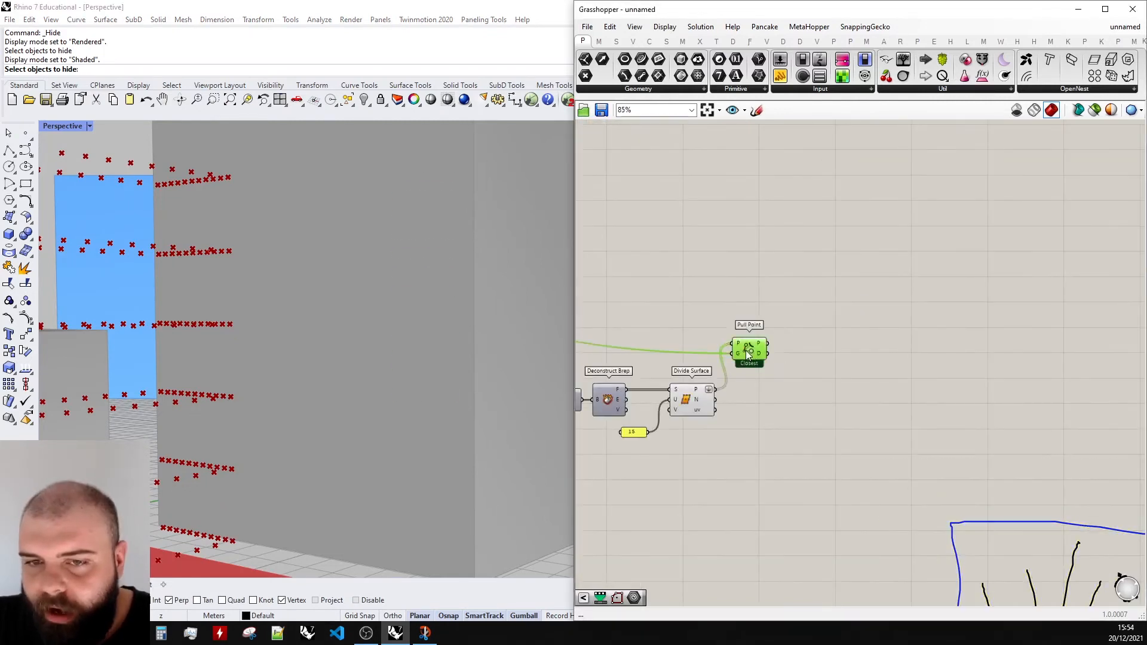
- Add a Line component with Divide Surface's P output as A and Pull Point's P output as B
{"action": "right_click_drag", "start_coordinate": [486, 305], "coordinate": [454, 287]}
{"action": "left_click", "coordinate": [757, 291]}
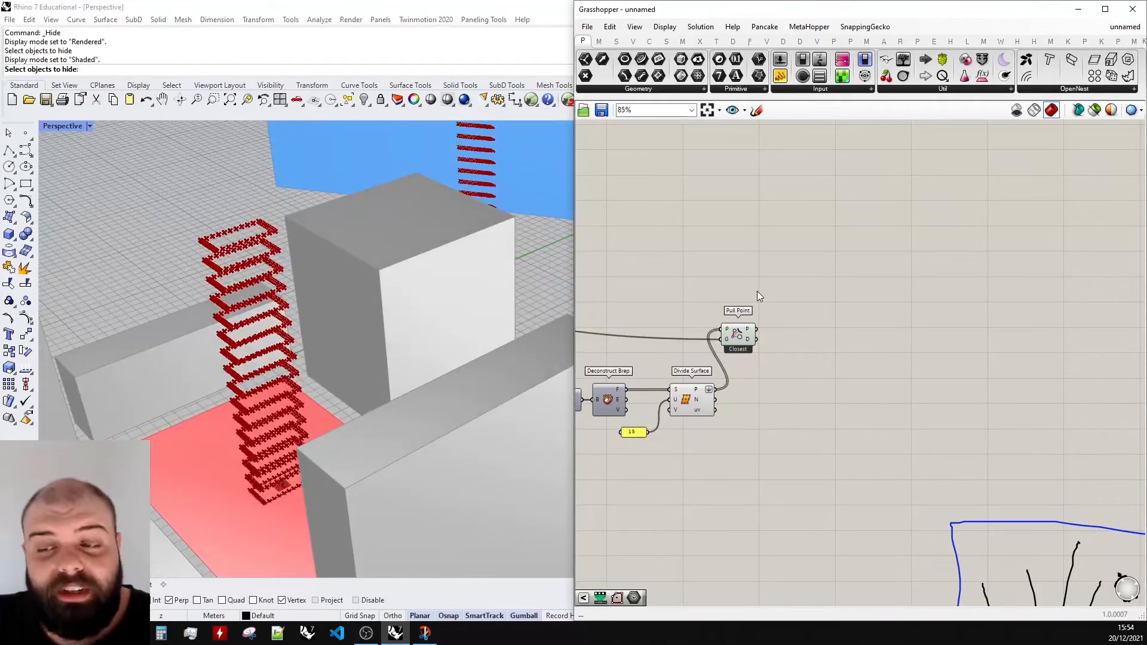
{"action": "scroll", "coordinate": [758, 292], "scroll_direction": "up", "scroll_amount": 3}
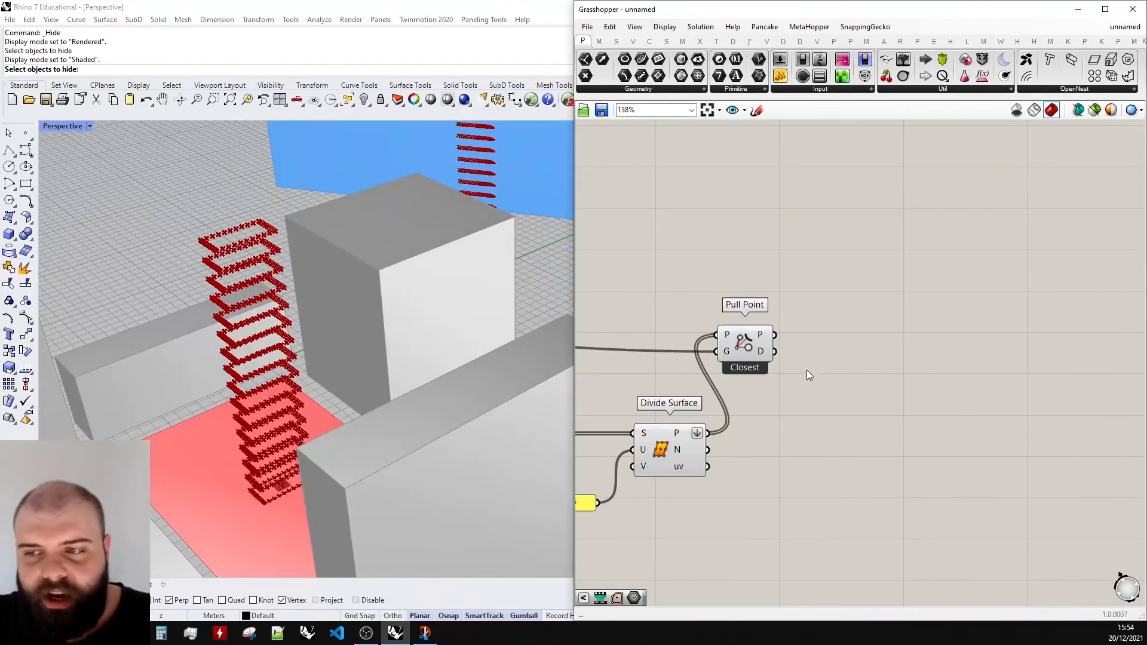
{"action": "double_click", "coordinate": [840, 400]}
{"action": "type", "text": "line"}
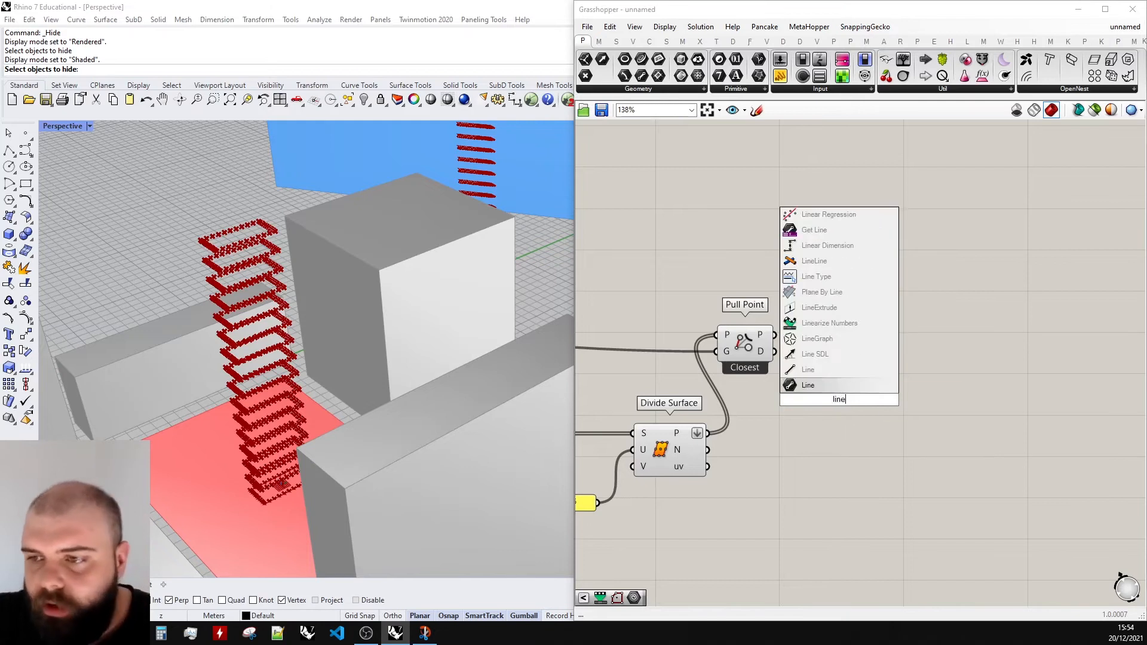
{"action": "left_click", "coordinate": [865, 374]}
{"action": "scroll", "coordinate": [725, 419], "scroll_direction": "up", "scroll_amount": 2}
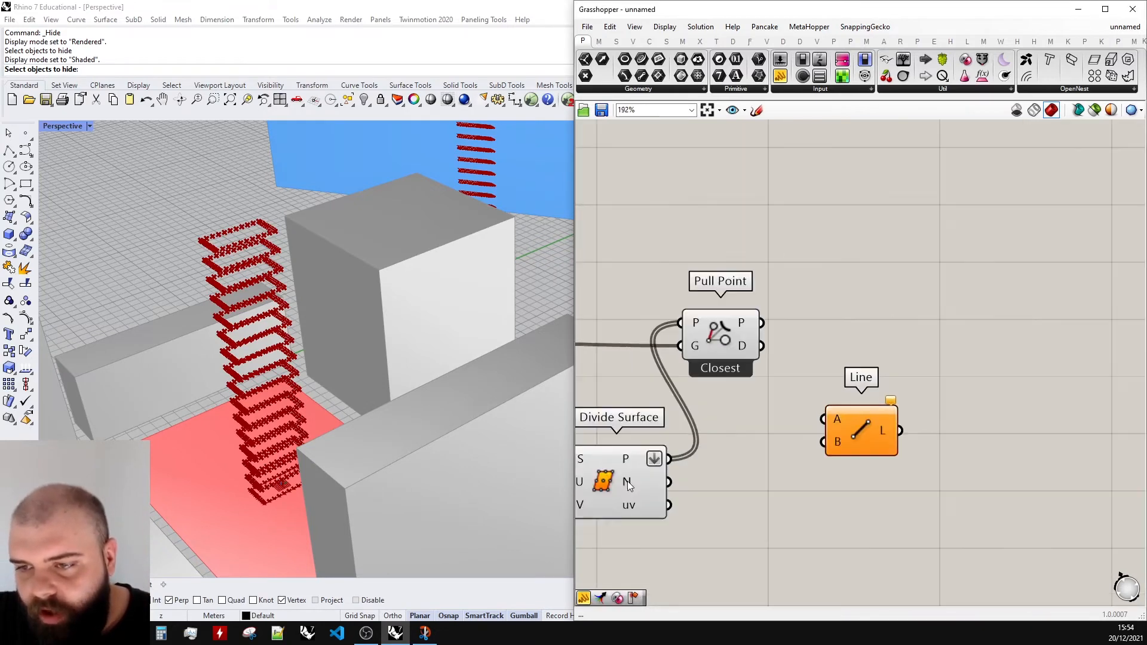
{"action": "left_click", "coordinate": [644, 463]}
{"action": "left_click_drag", "start_coordinate": [668, 459], "coordinate": [824, 419]}
{"action": "left_click_drag", "start_coordinate": [782, 353], "coordinate": [823, 440]}
- Examine the sight lines from the tower's facade points to the blue surface around the neighbouring buildings, highlighting Pull Point's output points
{"action": "scroll", "coordinate": [280, 294], "scroll_direction": "down", "scroll_amount": 5}
{"action": "right_click_drag", "start_coordinate": [280, 294], "coordinate": [356, 259]}
{"action": "scroll", "coordinate": [377, 247], "scroll_direction": "up", "scroll_amount": 7}
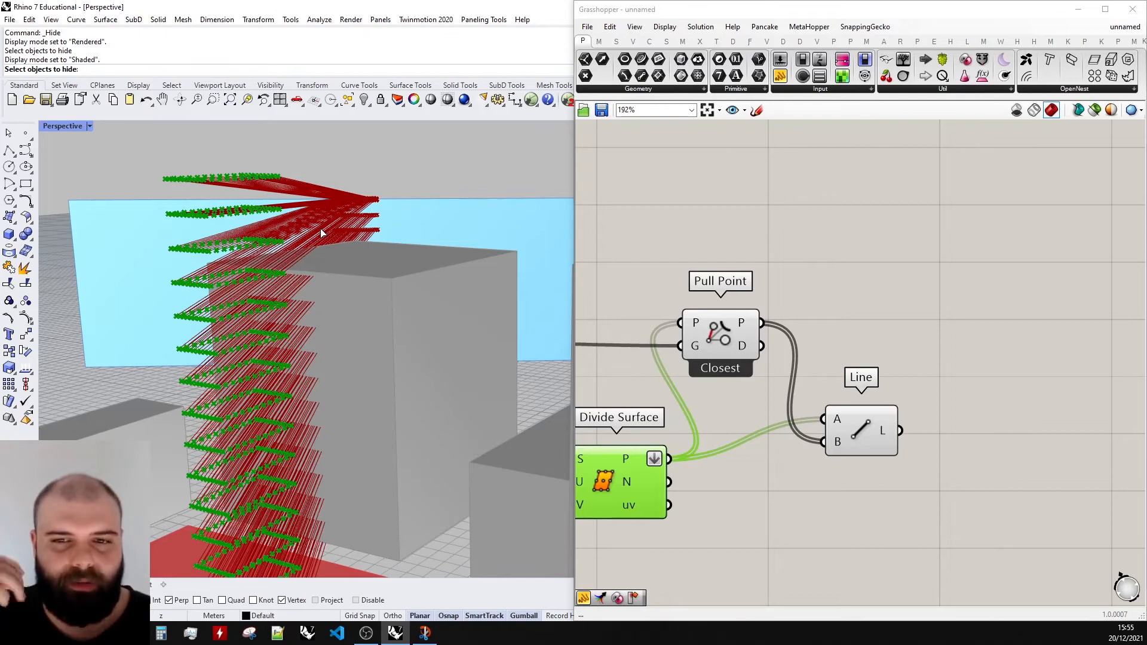
{"action": "scroll", "coordinate": [333, 237], "scroll_direction": "down", "scroll_amount": 7}
{"action": "right_click_drag", "start_coordinate": [347, 239], "coordinate": [286, 304]}
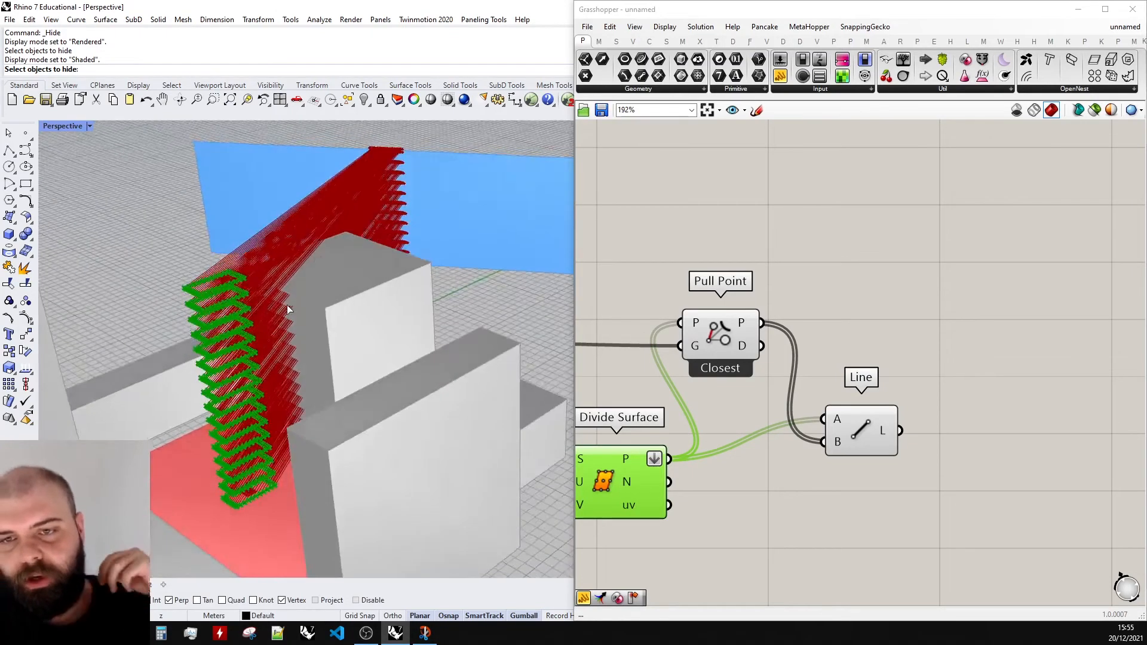
{"action": "scroll", "coordinate": [292, 262], "scroll_direction": "up", "scroll_amount": 7}
{"action": "scroll", "coordinate": [292, 263], "scroll_direction": "down", "scroll_amount": 5}
{"action": "right_click_drag", "start_coordinate": [302, 263], "coordinate": [346, 184]}
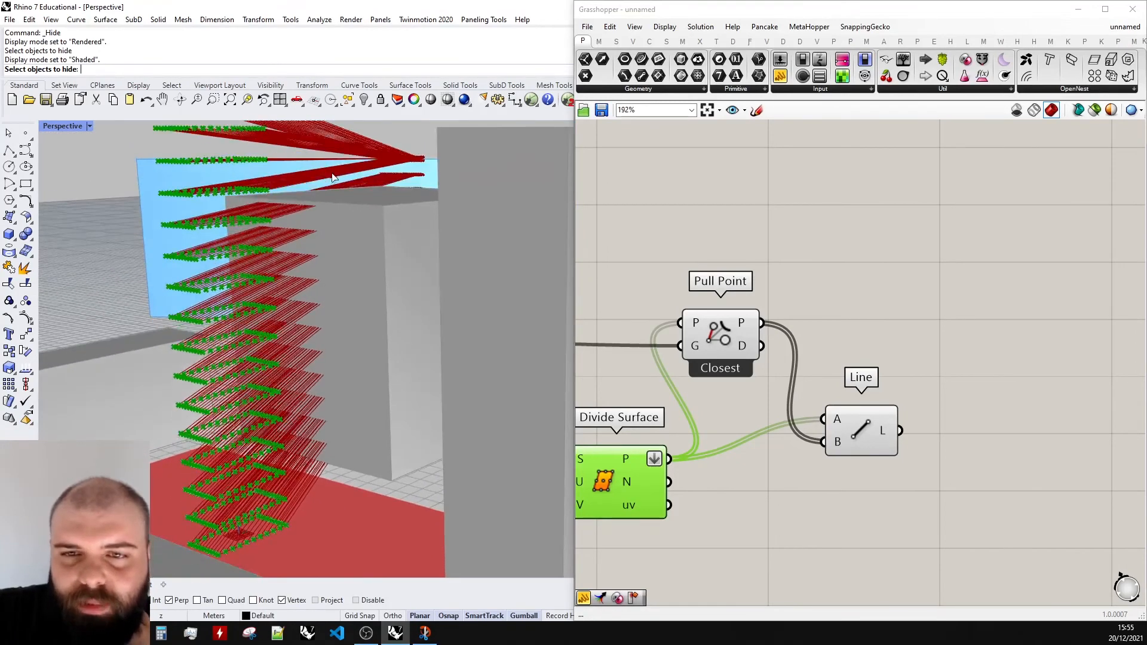
{"action": "scroll", "coordinate": [337, 185], "scroll_direction": "down", "scroll_amount": 5}
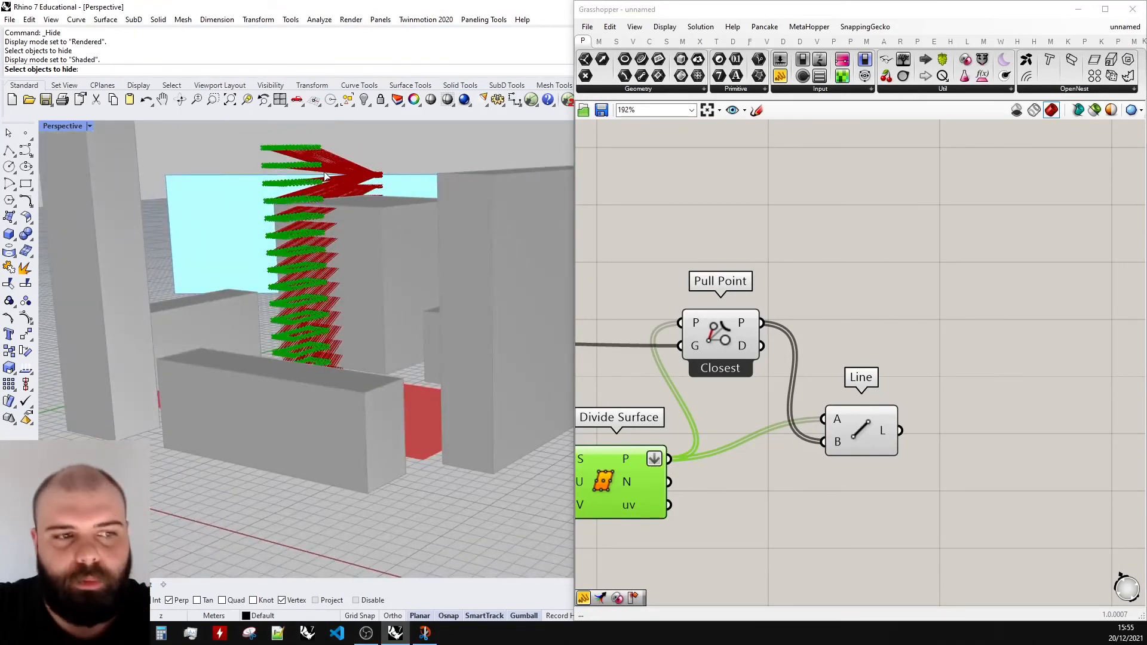
{"action": "right_click_drag", "start_coordinate": [312, 238], "coordinate": [341, 311]}
{"action": "left_click", "coordinate": [726, 333]}
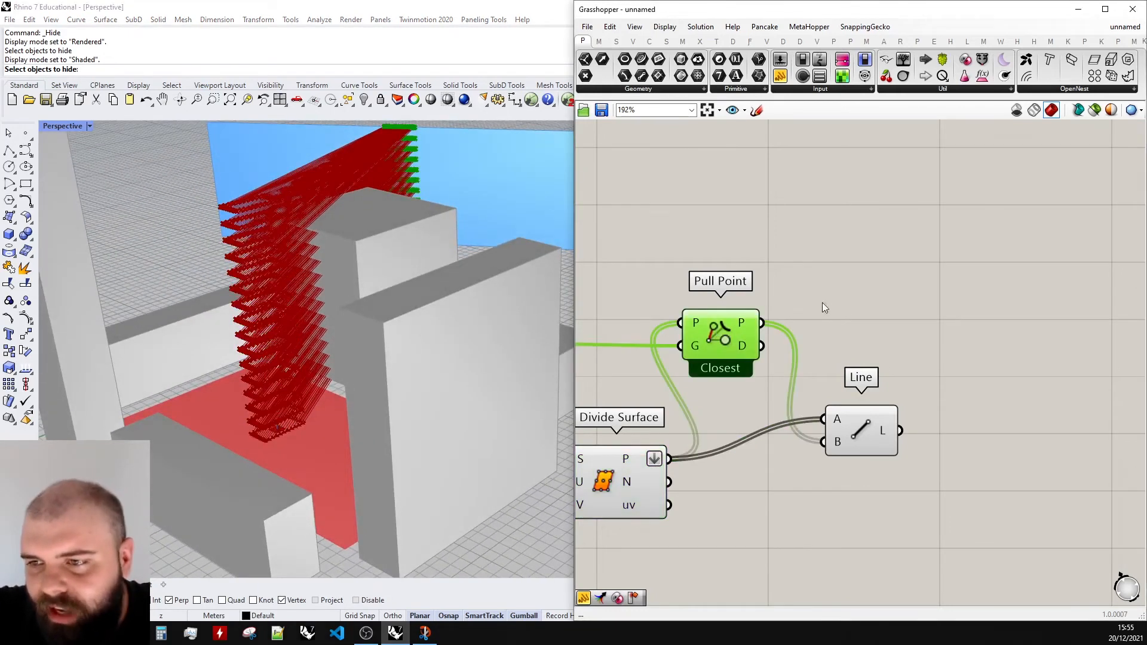
{"action": "scroll", "coordinate": [825, 307], "scroll_direction": "down", "scroll_amount": 2}
{"action": "left_click", "coordinate": [821, 261]}
{"action": "right_click_drag", "start_coordinate": [338, 219], "coordinate": [447, 281]}
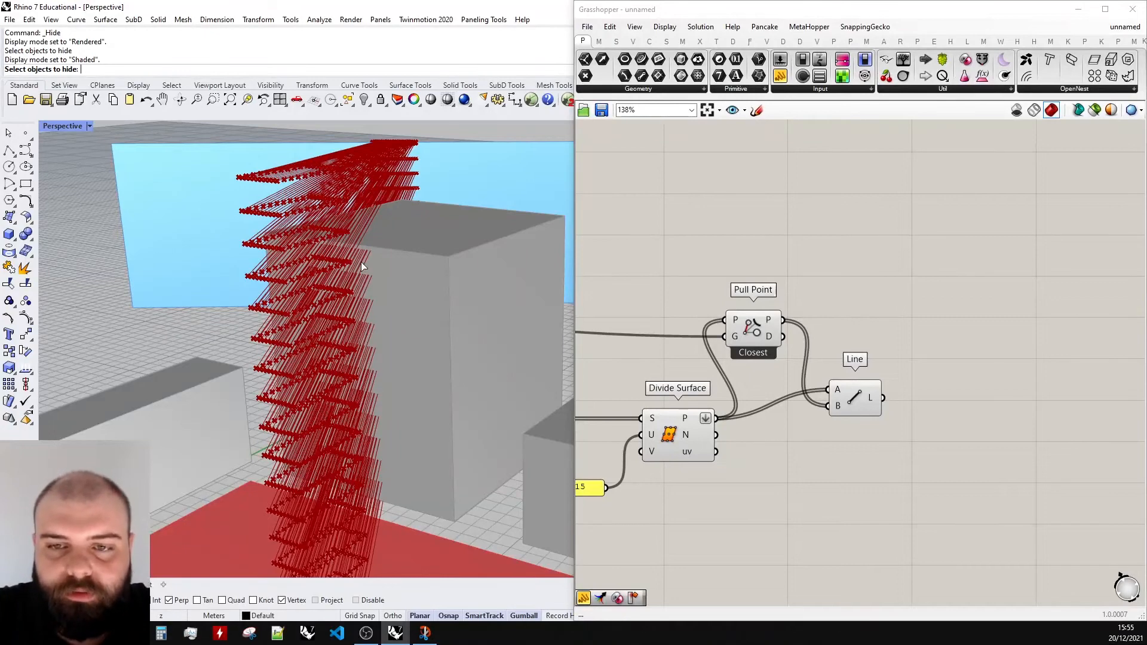
{"action": "right_click_drag", "start_coordinate": [381, 246], "coordinate": [299, 287]}
{"action": "scroll", "coordinate": [364, 262], "scroll_direction": "up", "scroll_amount": 5}
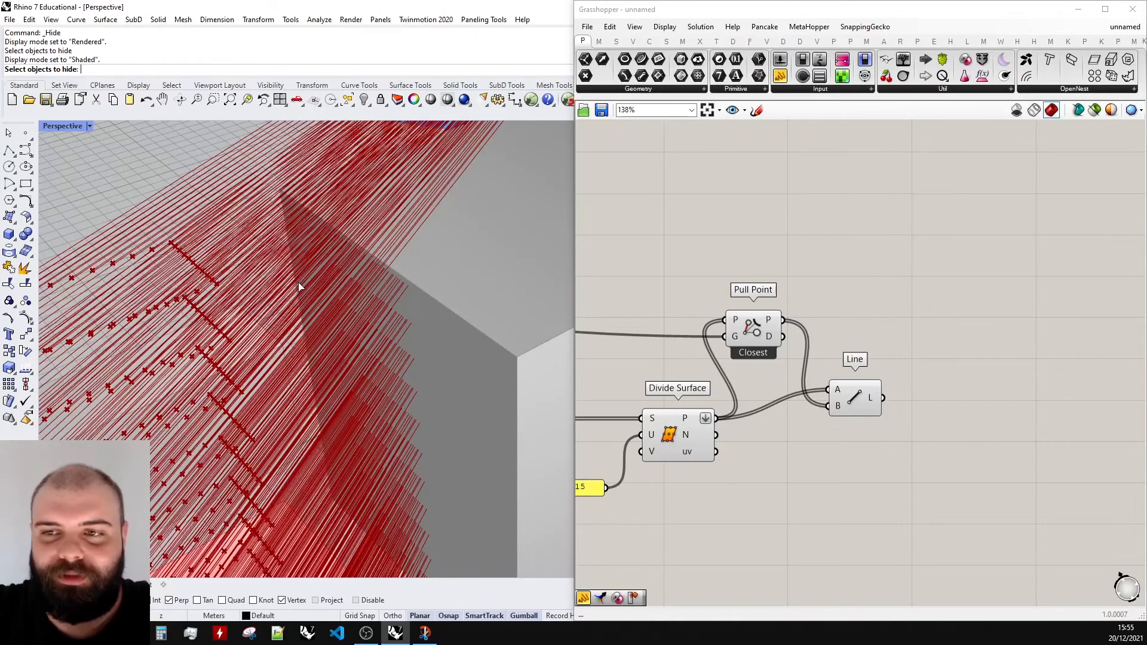
- Sketch a second black dot low on the red tower with a line running up towards the blue view surface, and finish sketching
{"action": "scroll", "coordinate": [682, 218], "scroll_direction": "down", "scroll_amount": 7}
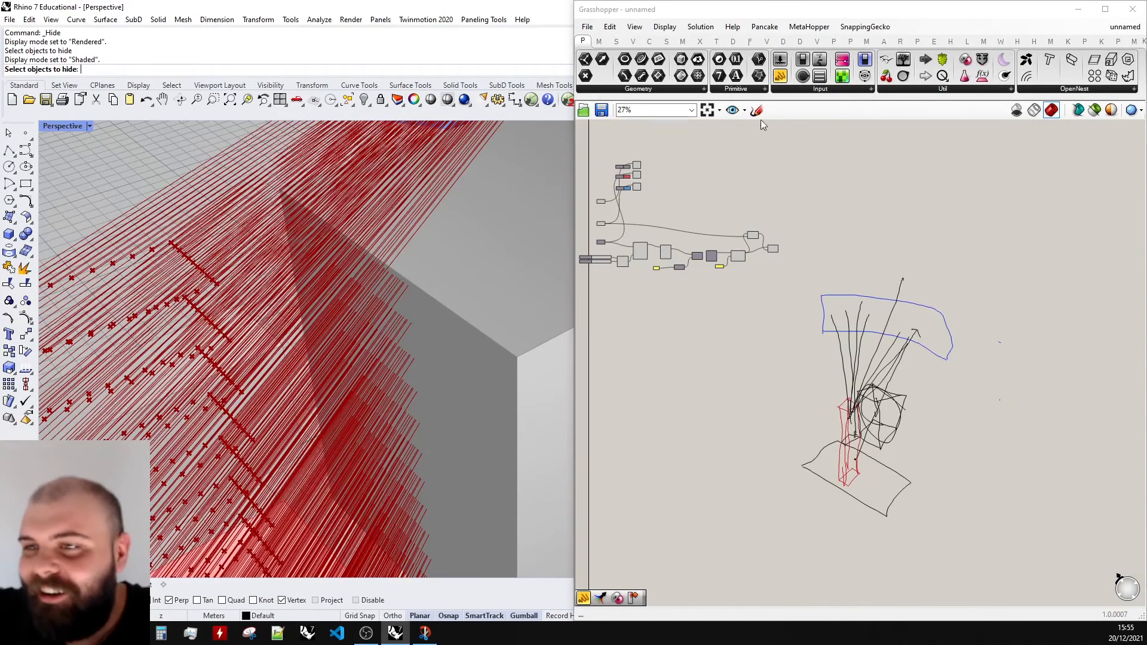
{"action": "scroll", "coordinate": [944, 431], "scroll_direction": "up", "scroll_amount": 4}
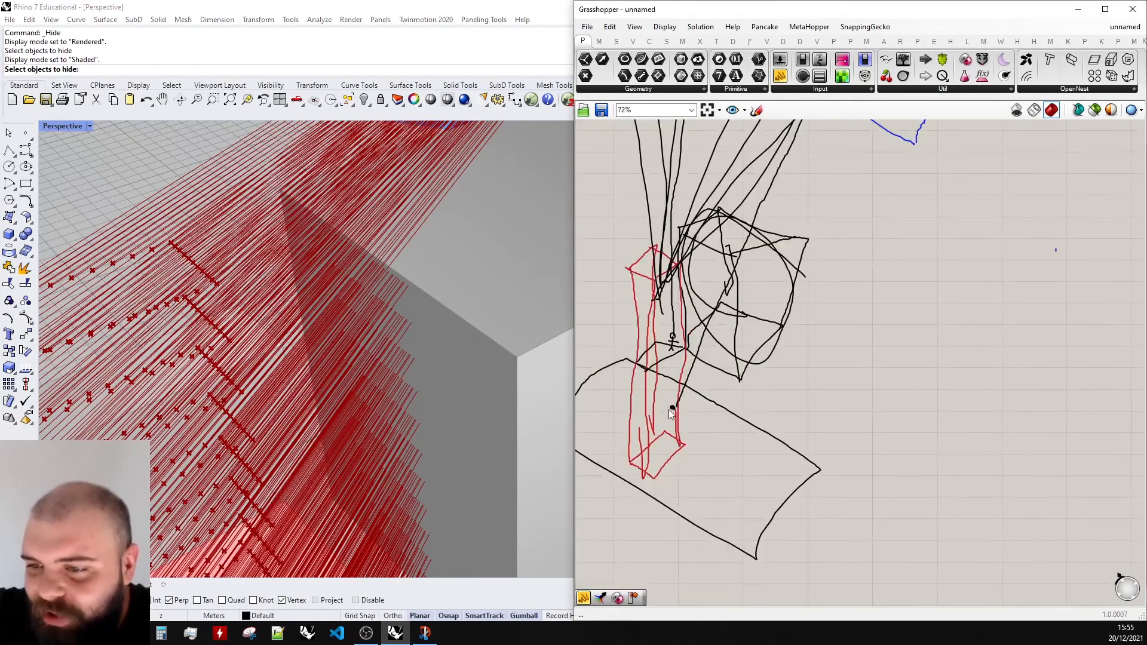
{"action": "left_click", "coordinate": [757, 110]}
{"action": "scroll", "coordinate": [645, 438], "scroll_direction": "up", "scroll_amount": 4}
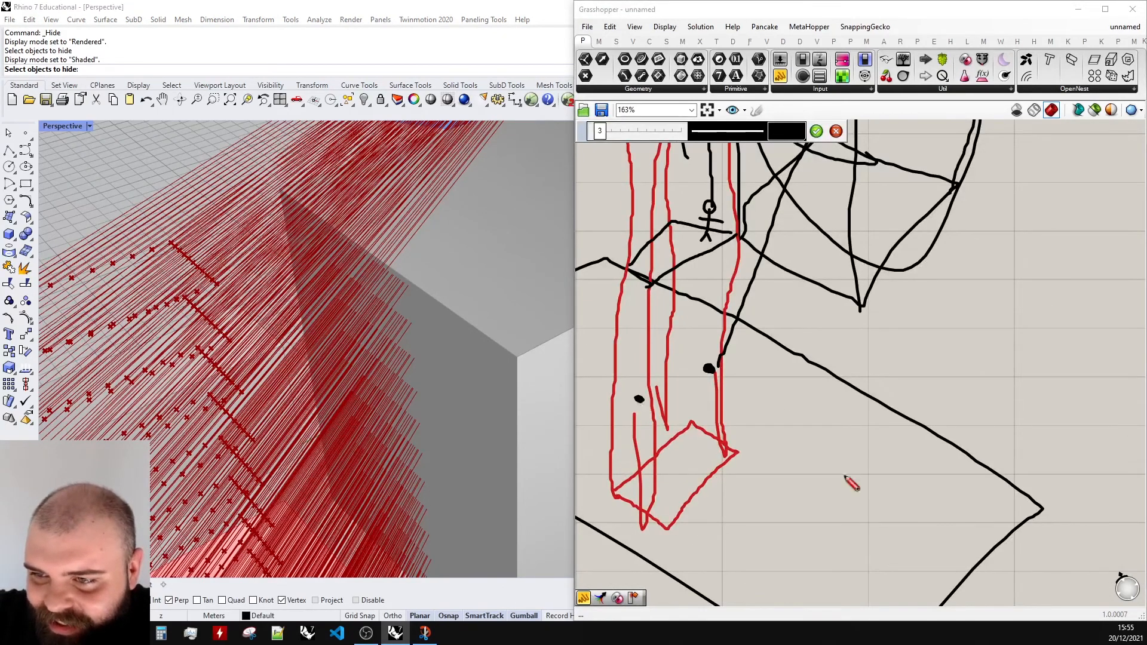
{"action": "scroll", "coordinate": [852, 481], "scroll_direction": "down", "scroll_amount": 6}
{"action": "scroll", "coordinate": [829, 274], "scroll_direction": "up", "scroll_amount": 4}
{"action": "scroll", "coordinate": [829, 278], "scroll_direction": "down", "scroll_amount": 2}
{"action": "scroll", "coordinate": [853, 468], "scroll_direction": "up", "scroll_amount": 2}
{"action": "scroll", "coordinate": [750, 530], "scroll_direction": "down", "scroll_amount": 1}
{"action": "scroll", "coordinate": [755, 537], "scroll_direction": "down", "scroll_amount": 1}
{"action": "scroll", "coordinate": [758, 535], "scroll_direction": "up", "scroll_amount": 2}
{"action": "scroll", "coordinate": [771, 514], "scroll_direction": "down", "scroll_amount": 2}
{"action": "scroll", "coordinate": [772, 513], "scroll_direction": "down", "scroll_amount": 2}
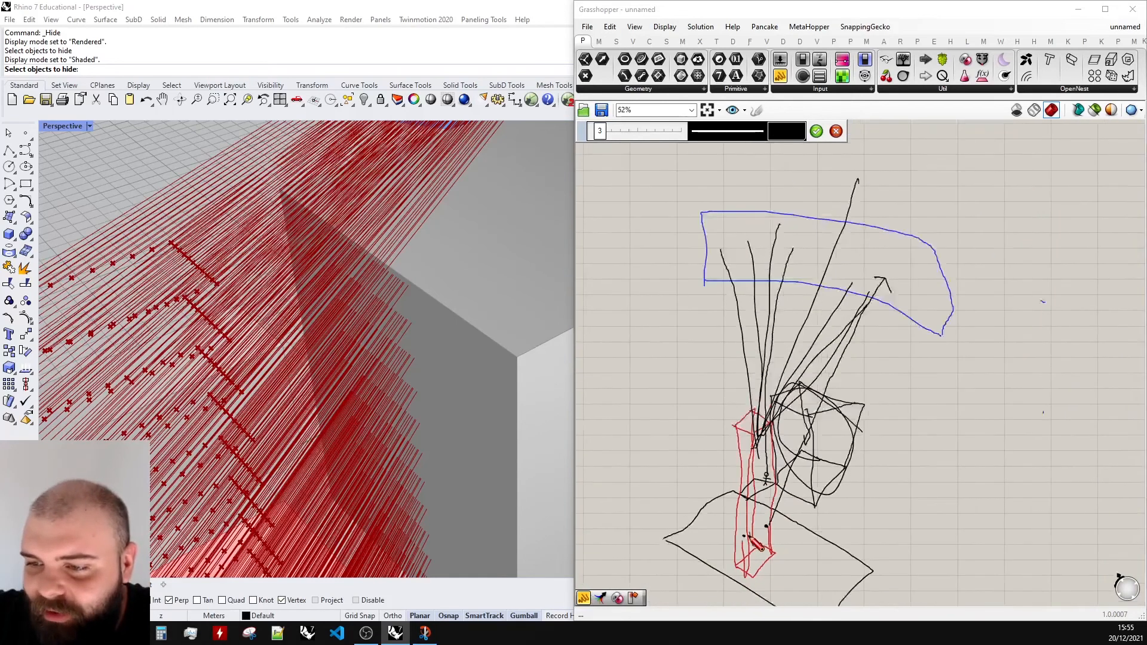
{"action": "scroll", "coordinate": [752, 547], "scroll_direction": "up", "scroll_amount": 1}
{"action": "scroll", "coordinate": [754, 561], "scroll_direction": "up", "scroll_amount": 3}
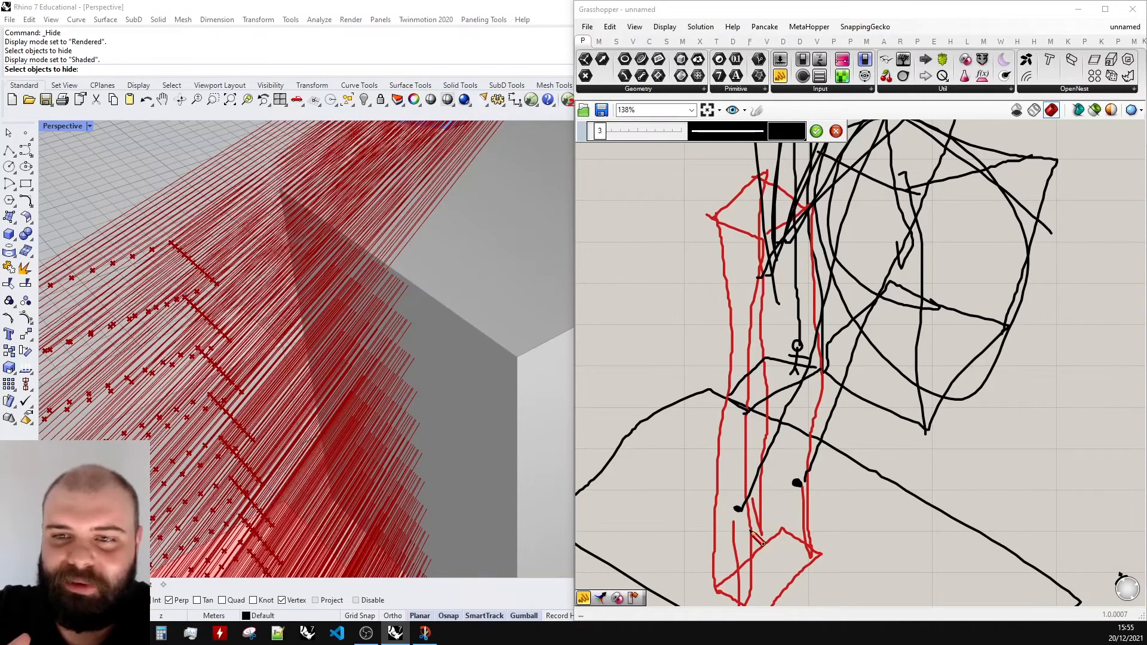
{"action": "left_click", "coordinate": [817, 131]}
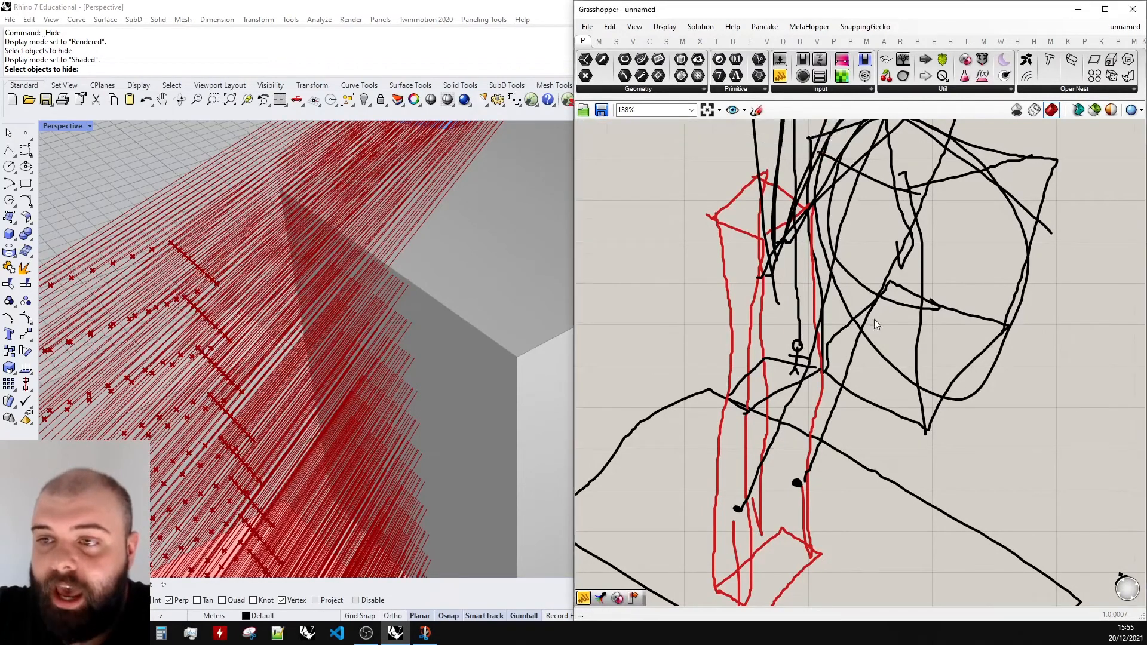
- Highlight the Line component's sight lines and the Extrude component's tower to examine how the lines leave the volume
{"action": "scroll", "coordinate": [873, 319], "scroll_direction": "down", "scroll_amount": 2}
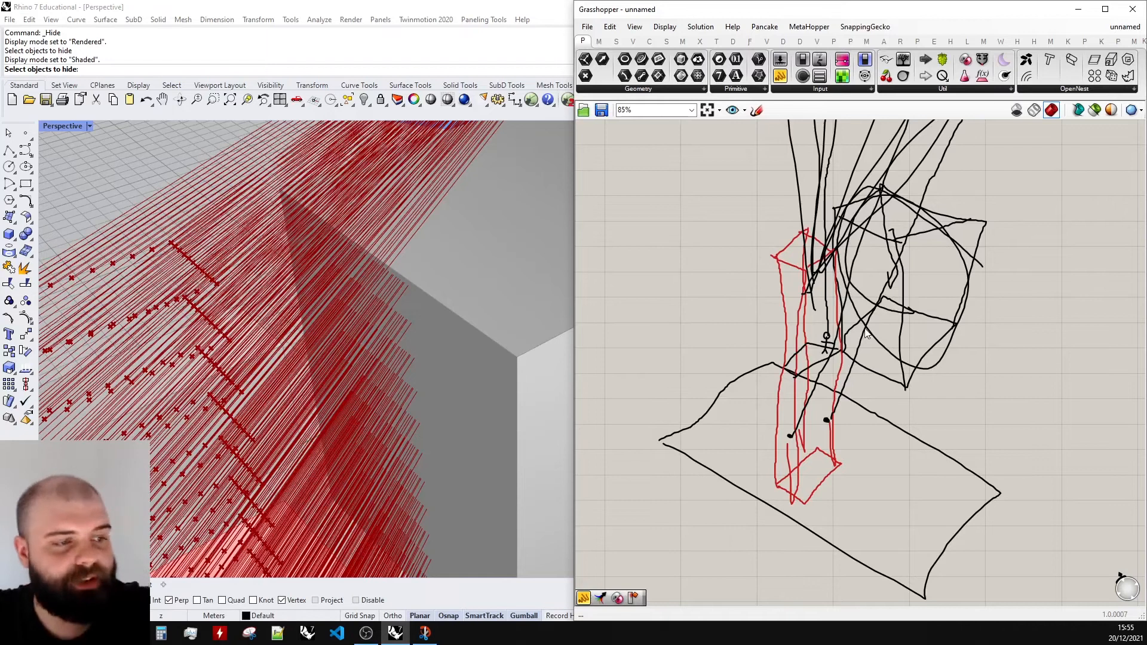
{"action": "scroll", "coordinate": [965, 364], "scroll_direction": "down", "scroll_amount": 6}
{"action": "scroll", "coordinate": [898, 217], "scroll_direction": "up", "scroll_amount": 8}
{"action": "left_click", "coordinate": [688, 279]}
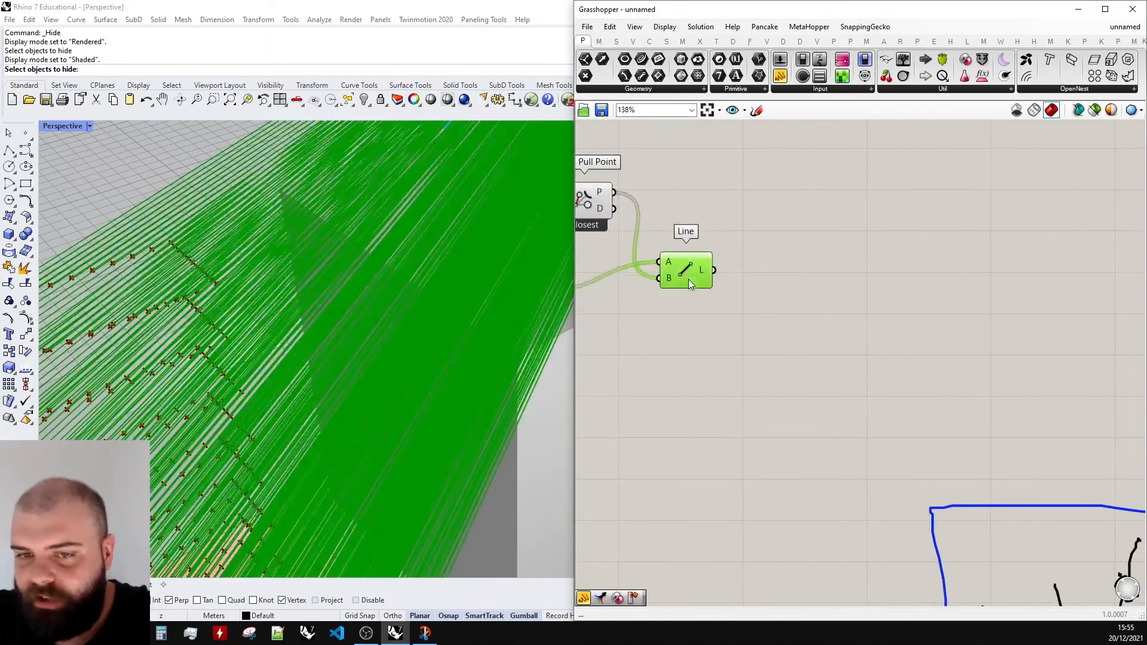
{"action": "left_click", "coordinate": [818, 268]}
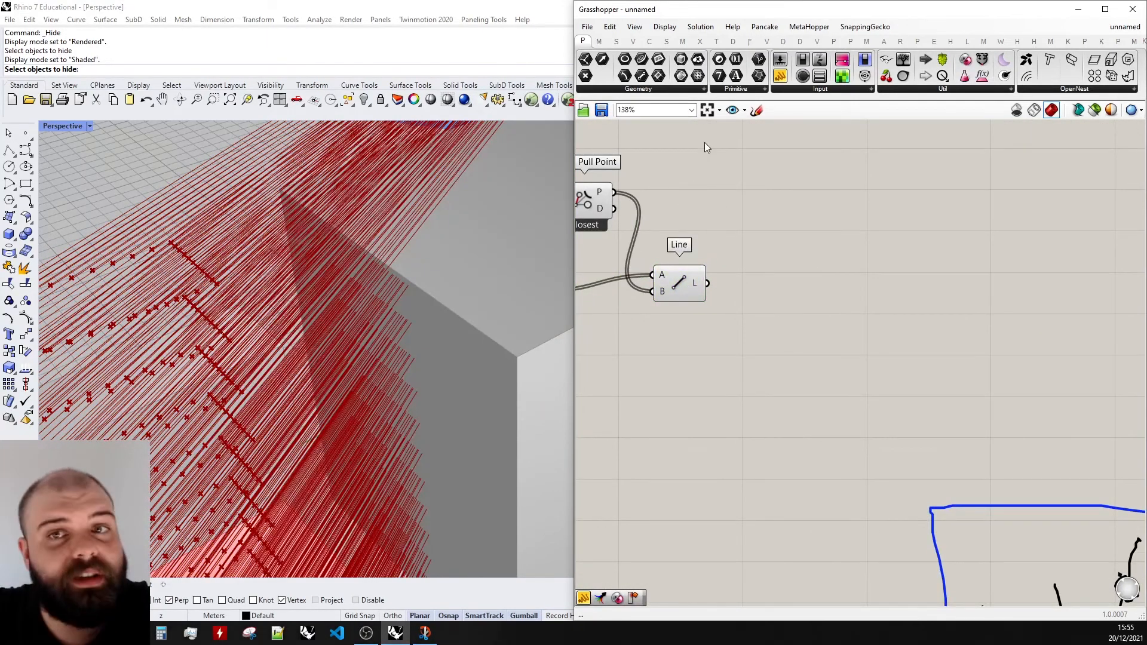
{"action": "scroll", "coordinate": [1027, 329], "scroll_direction": "down", "scroll_amount": 5}
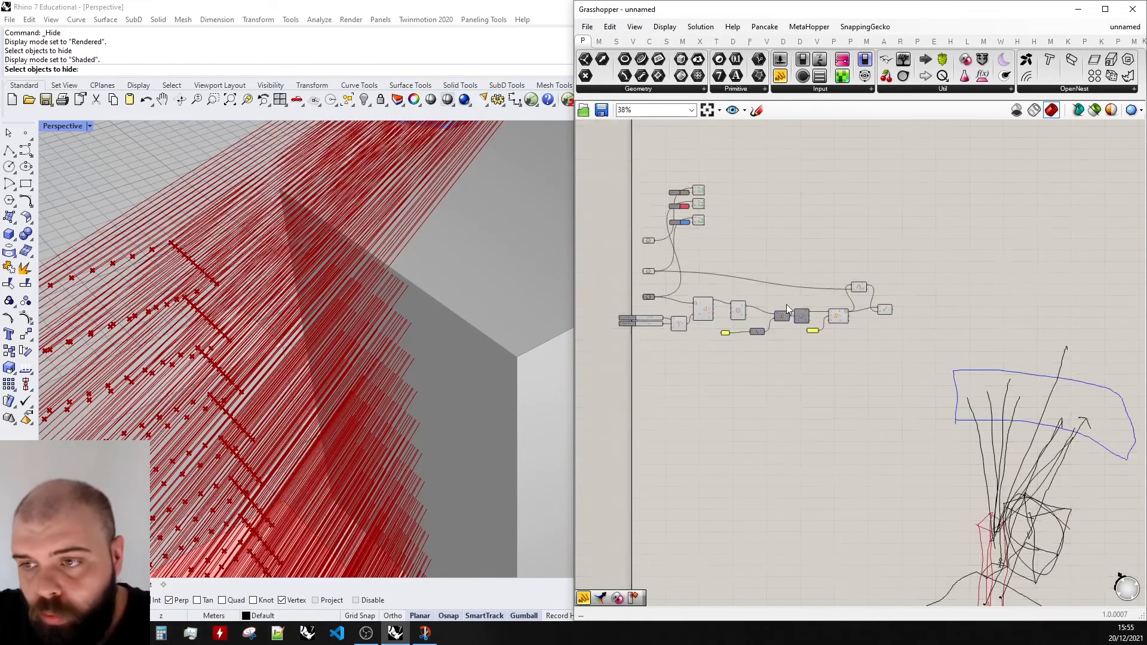
{"action": "scroll", "coordinate": [794, 320], "scroll_direction": "up", "scroll_amount": 4}
{"action": "left_click", "coordinate": [723, 316]}
{"action": "right_click_drag", "start_coordinate": [335, 268], "coordinate": [273, 221]}
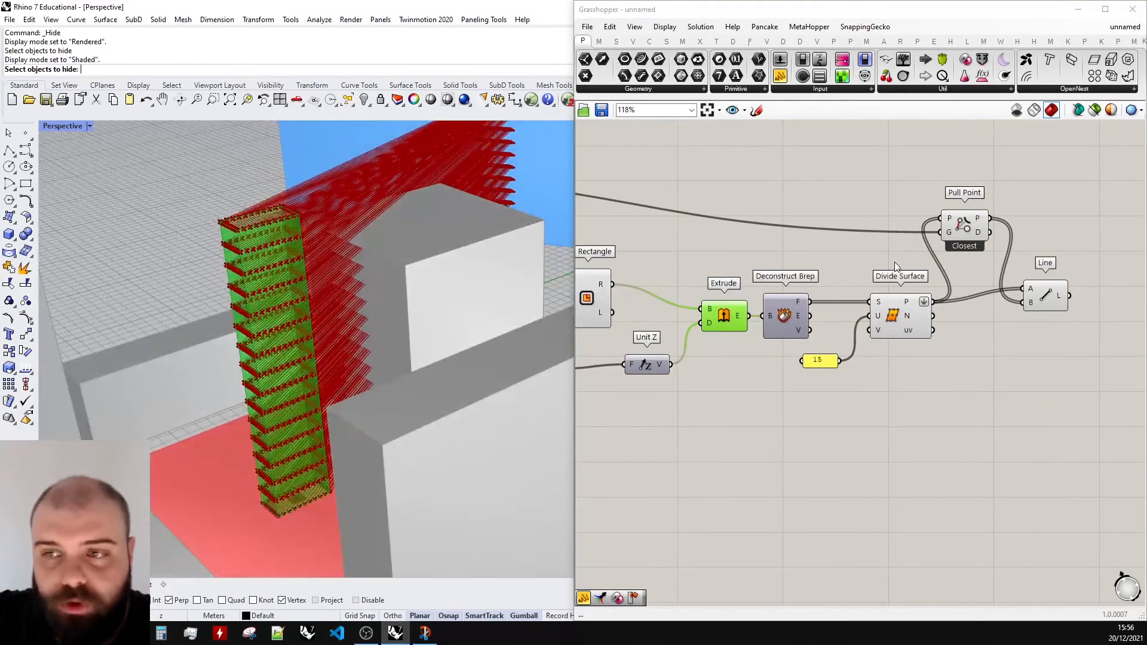
- Add a Brep | Curve intersection component below the Line component
{"action": "scroll", "coordinate": [687, 296], "scroll_direction": "down", "scroll_amount": 2}
{"action": "scroll", "coordinate": [1015, 336], "scroll_direction": "up", "scroll_amount": 3}
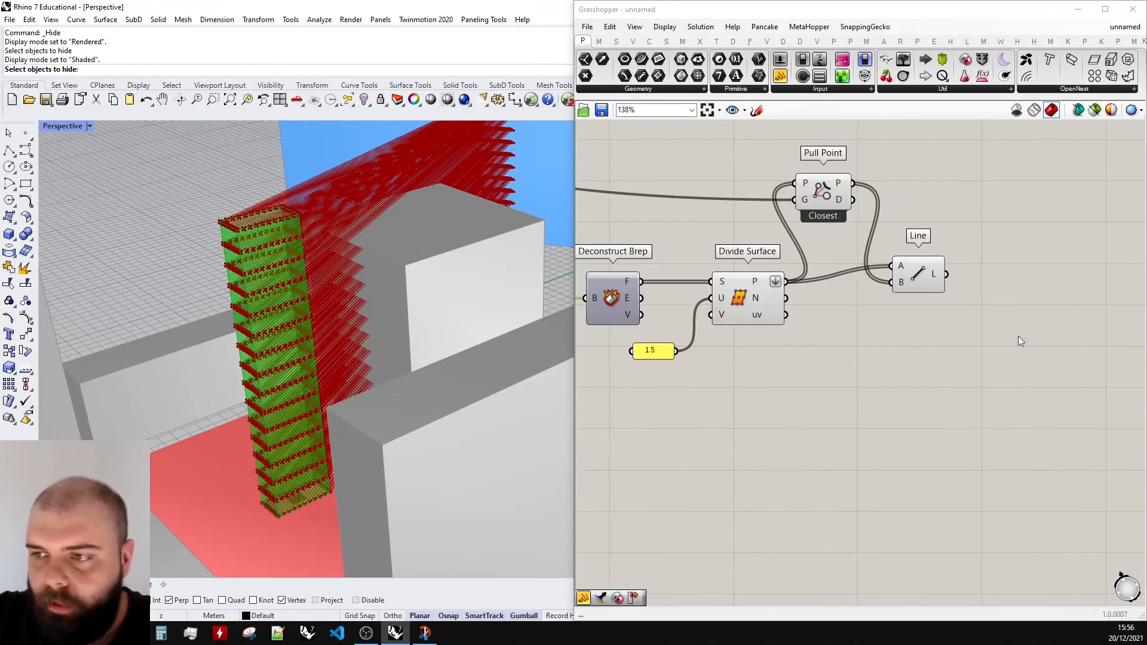
{"action": "double_click", "coordinate": [987, 333]}
{"action": "type", "text": "brep curve"}
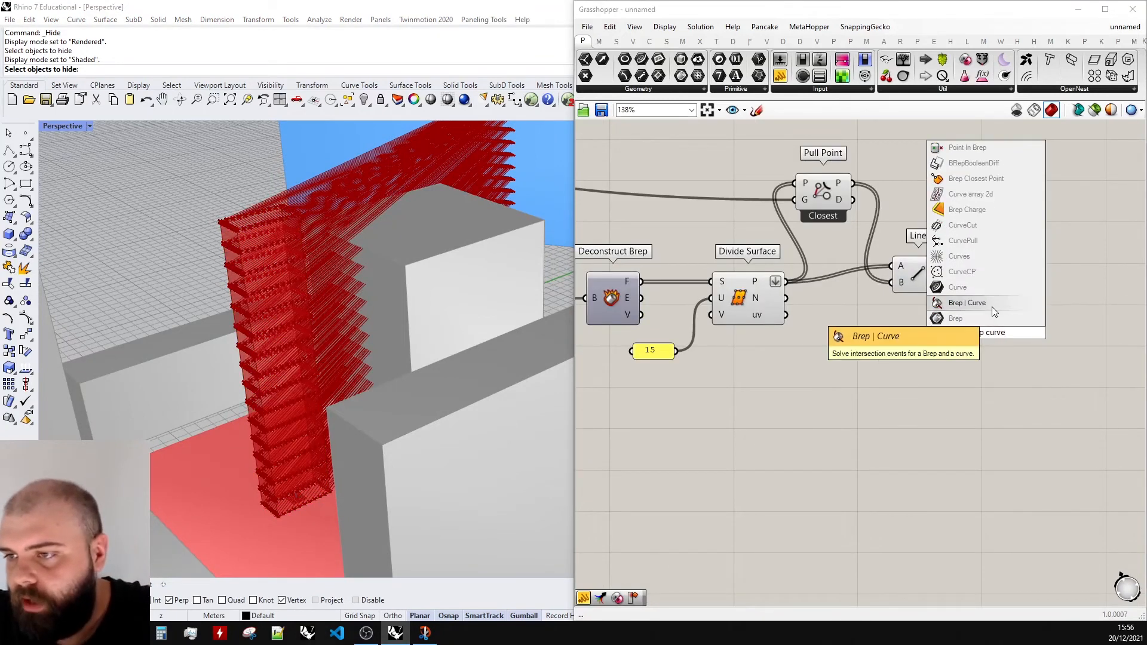
{"action": "left_click", "coordinate": [992, 306]}
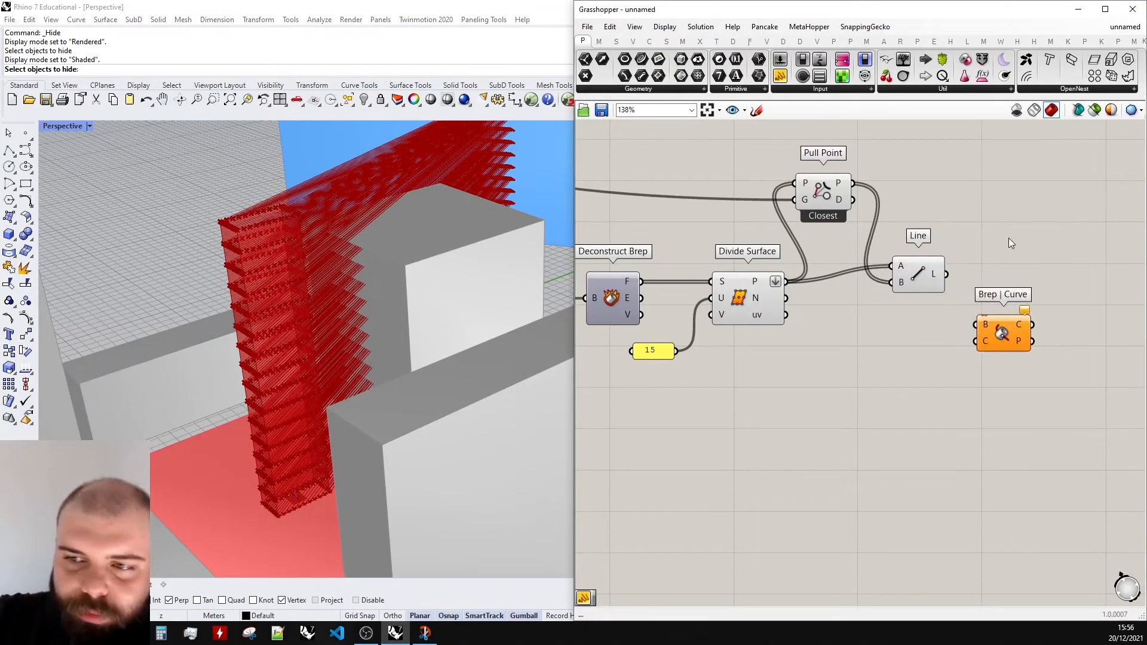
- Connect Extrude's E output to Brep | Curve's B input and Line's L output to its C input, and highlight the intersection points
{"action": "scroll", "coordinate": [924, 316], "scroll_direction": "down", "scroll_amount": 1}
{"action": "left_click_drag", "start_coordinate": [725, 304], "coordinate": [1014, 327]}
{"action": "left_click", "coordinate": [645, 310]}
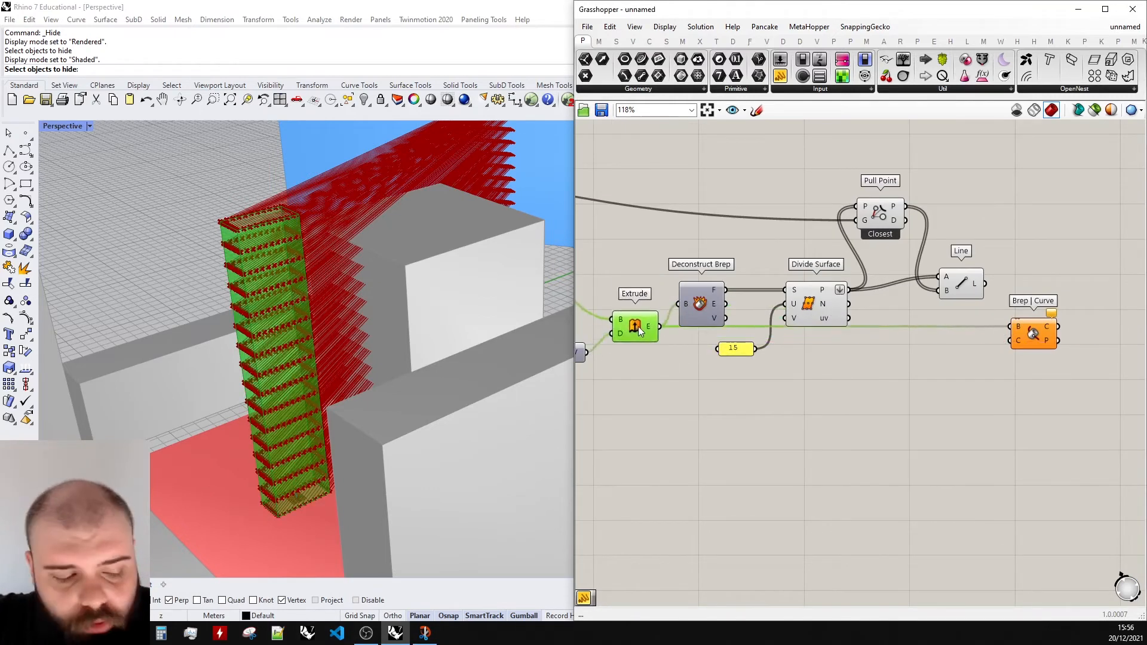
{"action": "scroll", "coordinate": [1004, 310], "scroll_direction": "up", "scroll_amount": 1}
{"action": "left_click", "coordinate": [1057, 293]}
{"action": "scroll", "coordinate": [1056, 294], "scroll_direction": "up", "scroll_amount": 2}
{"action": "left_click_drag", "start_coordinate": [826, 288], "coordinate": [866, 379]}
{"action": "left_click", "coordinate": [913, 371]}
{"action": "right_click_drag", "start_coordinate": [359, 299], "coordinate": [383, 290]}
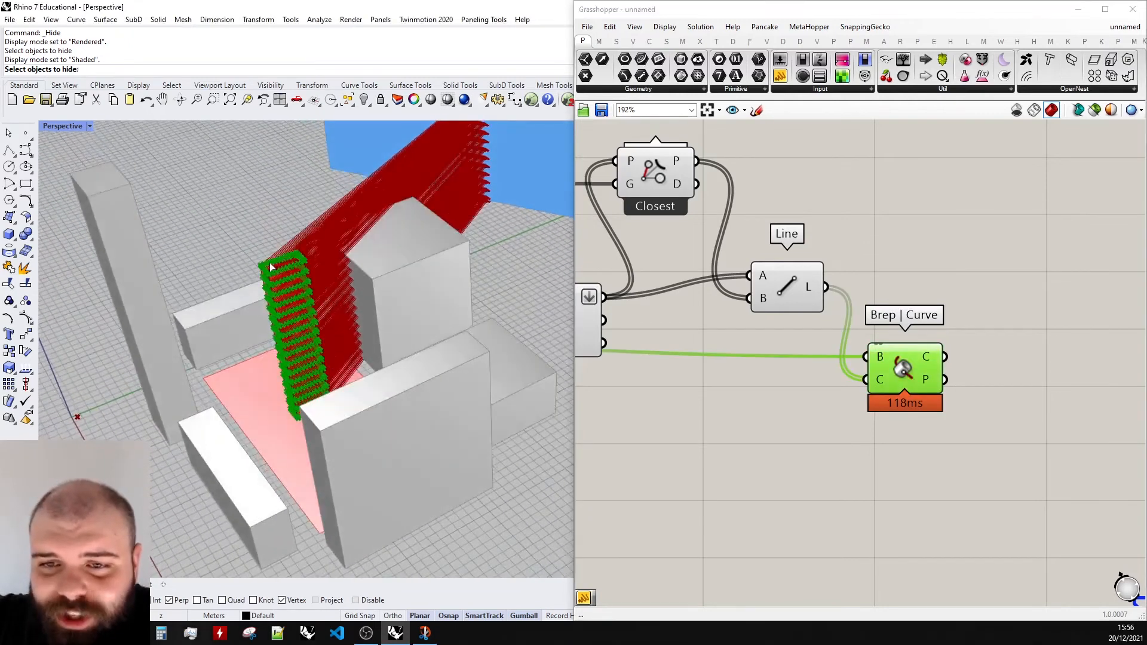
{"action": "scroll", "coordinate": [386, 290], "scroll_direction": "up", "scroll_amount": 3}
{"action": "right_click_drag", "start_coordinate": [338, 240], "coordinate": [322, 245]}
- Sketch a black box on a sloping ground line in the empty canvas above the earlier sketches, and finish sketching
{"action": "left_click", "coordinate": [756, 110]}
{"action": "scroll", "coordinate": [770, 395], "scroll_direction": "down", "scroll_amount": 6}
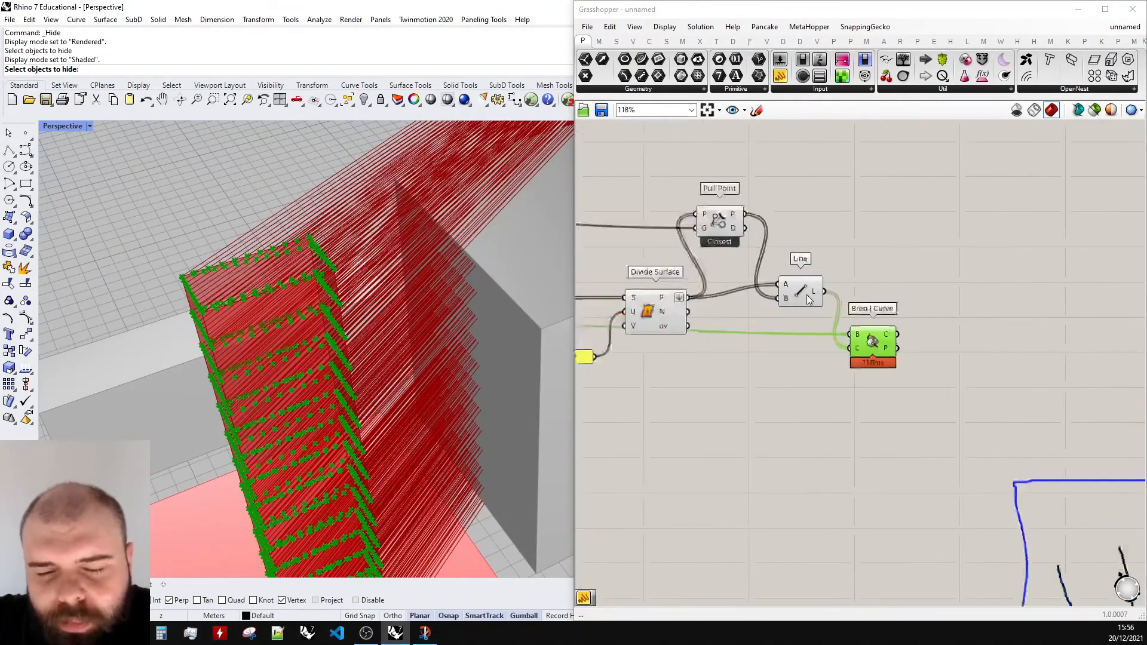
{"action": "scroll", "coordinate": [947, 344], "scroll_direction": "up", "scroll_amount": 5}
{"action": "mouse_move", "coordinate": [810, 210]}
{"action": "left_mouse_down"}
{"action": "mouse_move", "coordinate": [946, 247]}
{"action": "mouse_move", "coordinate": [800, 207]}
{"action": "left_mouse_up"}
{"action": "left_click_drag", "start_coordinate": [725, 357], "coordinate": [1098, 409]}
{"action": "scroll", "coordinate": [879, 366], "scroll_direction": "down", "scroll_amount": 4}
{"action": "scroll", "coordinate": [836, 269], "scroll_direction": "up", "scroll_amount": 5}
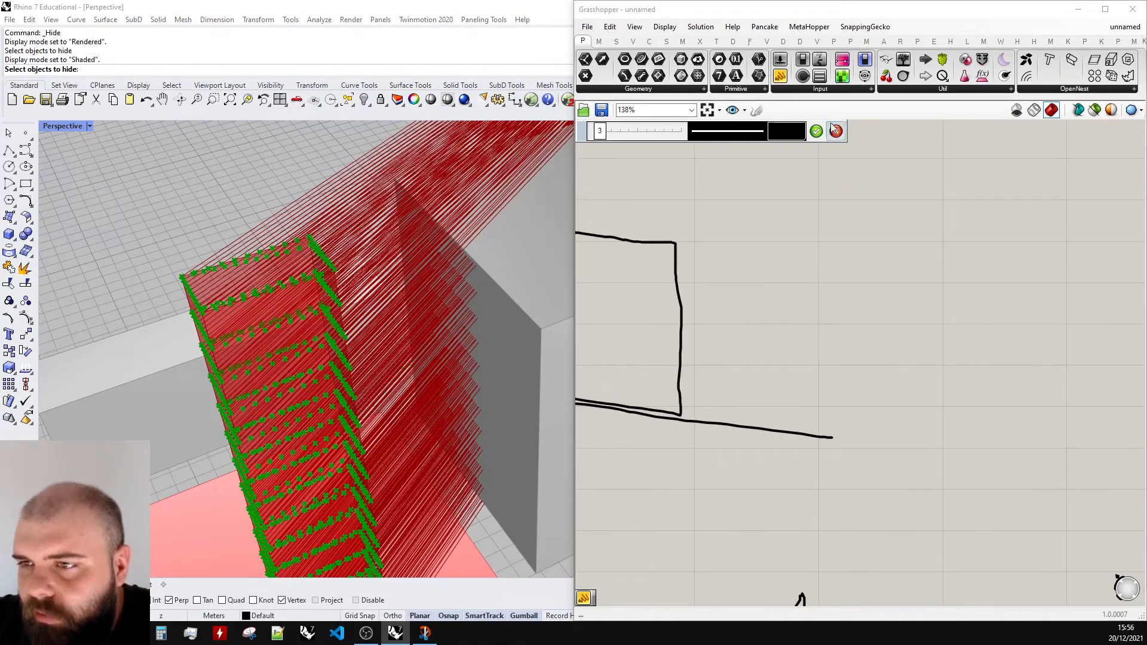
{"action": "left_click", "coordinate": [816, 131]}
- Sketch a long, nearly horizontal black sight line starting from the upper part of the box's right edge
{"action": "scroll", "coordinate": [823, 194], "scroll_direction": "down", "scroll_amount": 4}
{"action": "left_click", "coordinate": [754, 111]}
{"action": "scroll", "coordinate": [826, 290], "scroll_direction": "up", "scroll_amount": 4}
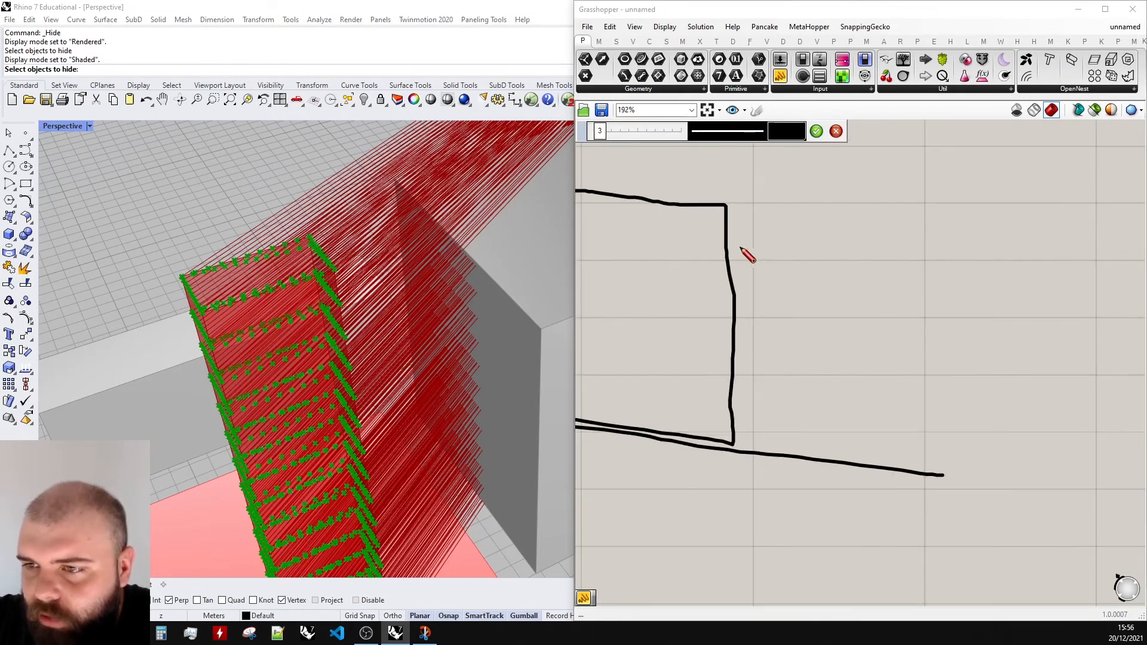
{"action": "scroll", "coordinate": [734, 256], "scroll_direction": "down", "scroll_amount": 4}
{"action": "left_click_drag", "start_coordinate": [705, 261], "coordinate": [979, 272]}
{"action": "left_click", "coordinate": [816, 131]}
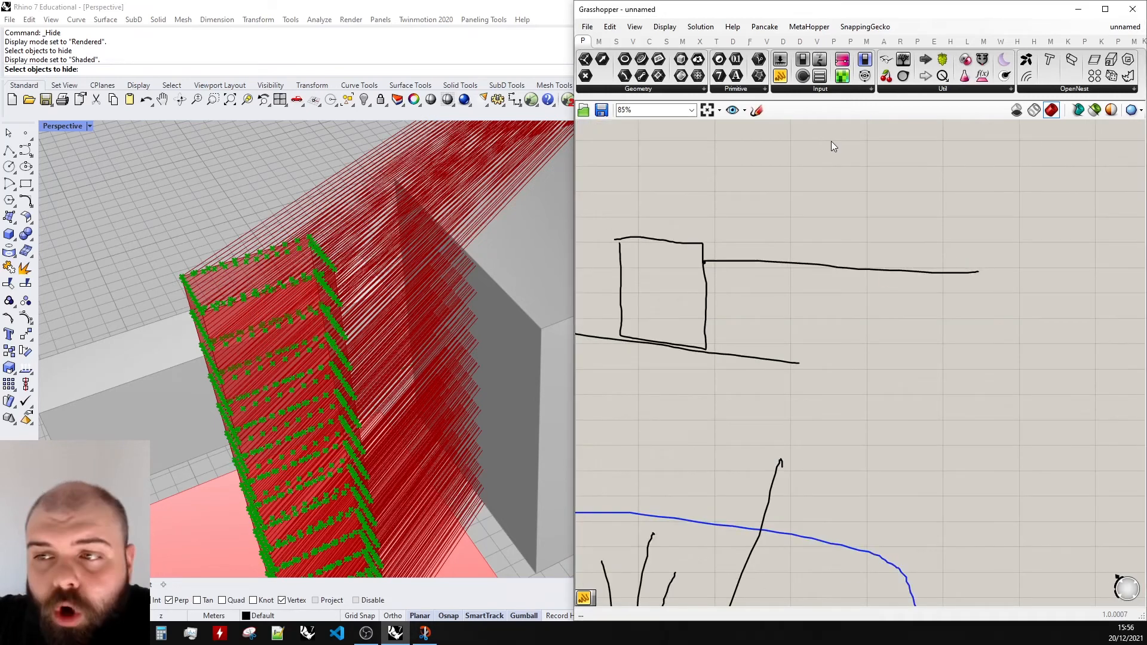
- Sketch a circled dot where the sight line leaves the box and a curved stroke above the line
{"action": "left_click", "coordinate": [756, 113]}
{"action": "scroll", "coordinate": [727, 249], "scroll_direction": "up", "scroll_amount": 5}
{"action": "mouse_move", "coordinate": [757, 279]}
{"action": "left_mouse_down"}
{"action": "mouse_move", "coordinate": [733, 323]}
{"action": "mouse_move", "coordinate": [769, 276]}
{"action": "left_mouse_up"}
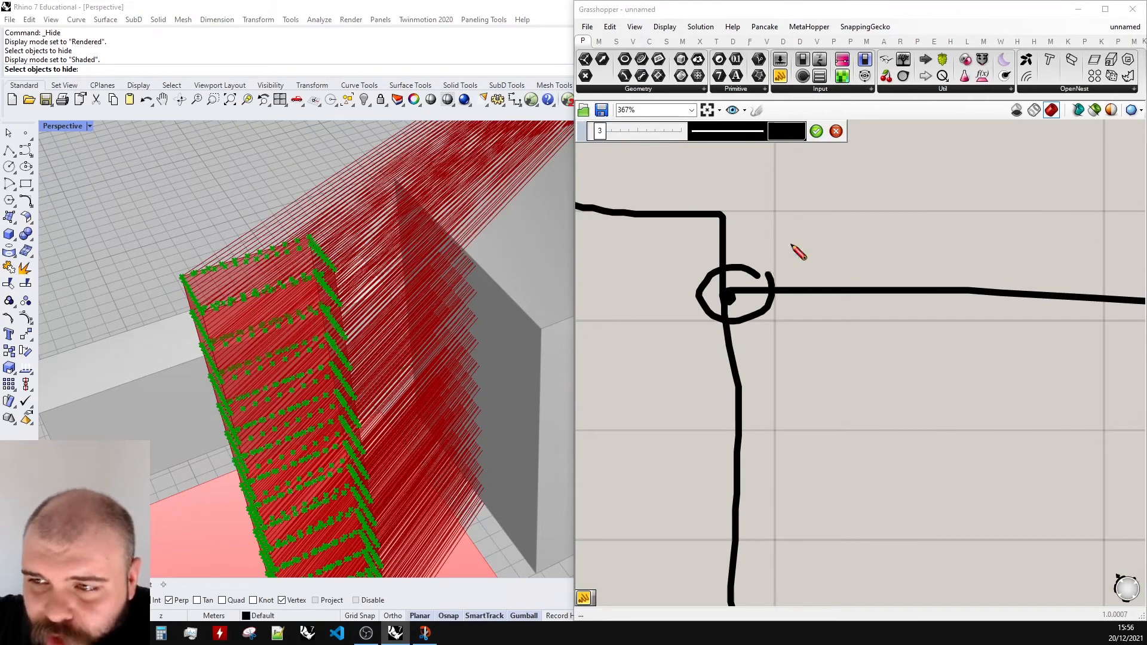
{"action": "left_click_drag", "start_coordinate": [803, 225], "coordinate": [980, 212]}
{"action": "left_click", "coordinate": [816, 131]}
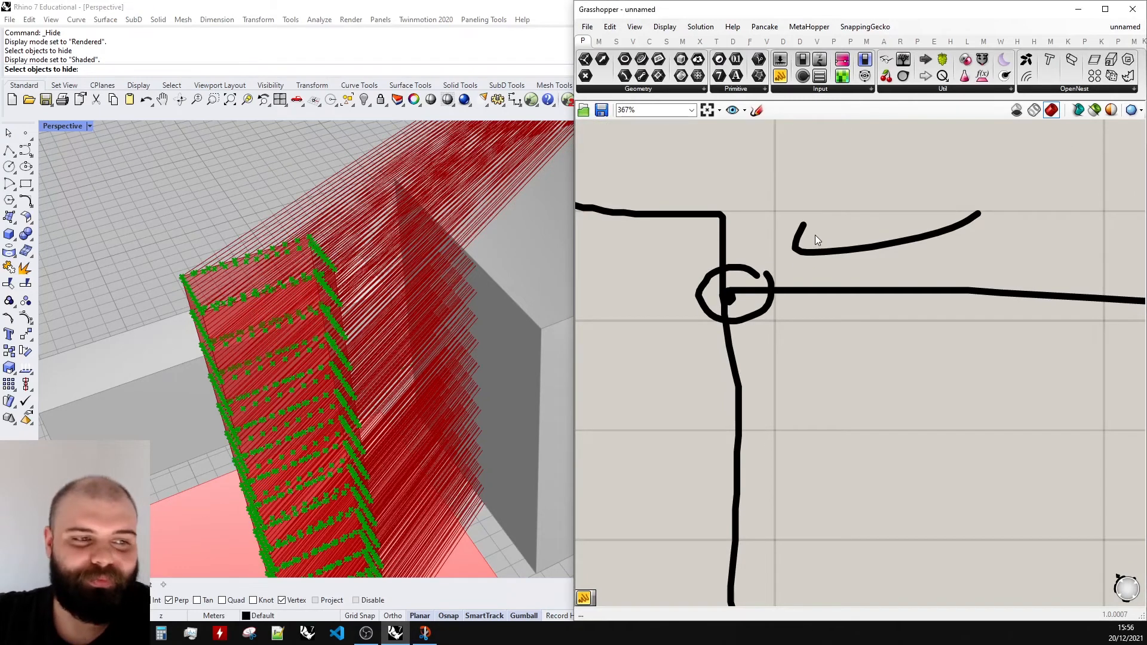
- Resume sketching and write the number 1 above the curved stroke beside the box's sight line
{"action": "scroll", "coordinate": [299, 269], "scroll_direction": "down", "scroll_amount": 5}
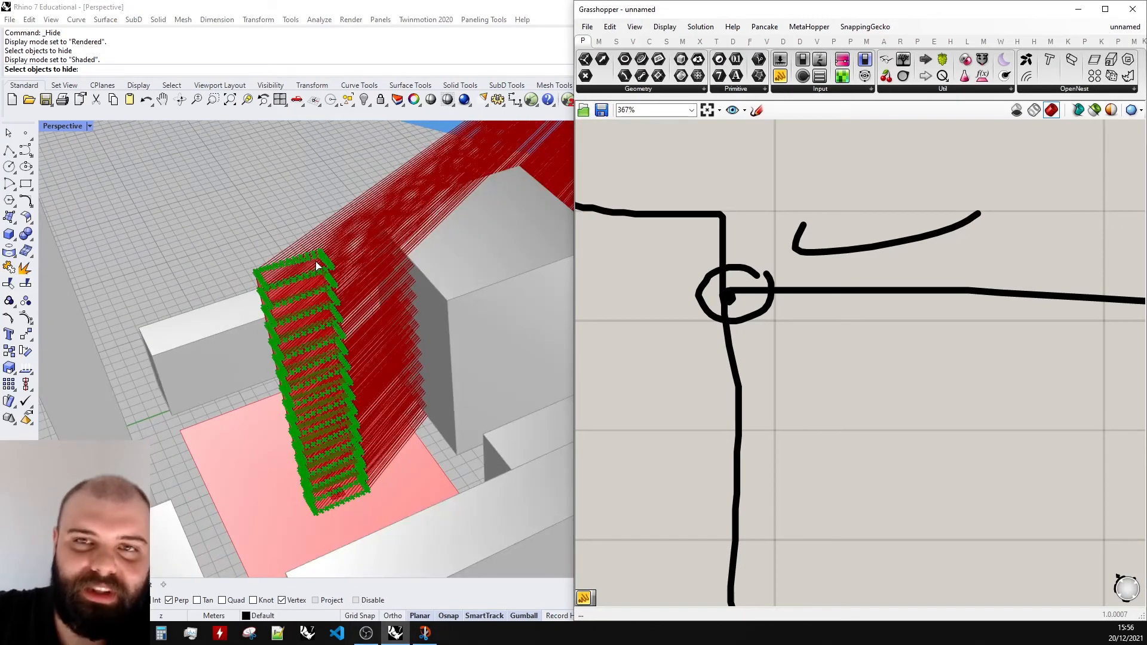
{"action": "left_click", "coordinate": [756, 110]}
{"action": "scroll", "coordinate": [786, 314], "scroll_direction": "up", "scroll_amount": 1}
{"action": "scroll", "coordinate": [786, 314], "scroll_direction": "down", "scroll_amount": 4}
{"action": "scroll", "coordinate": [704, 277], "scroll_direction": "up", "scroll_amount": 3}
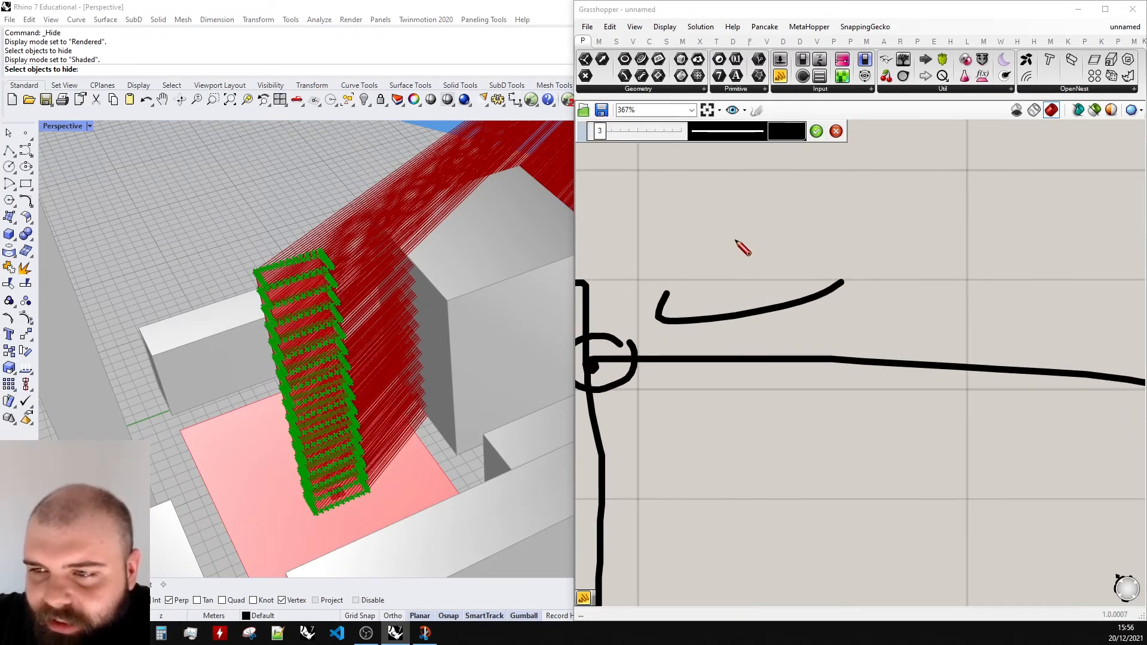
{"action": "left_click_drag", "start_coordinate": [720, 268], "coordinate": [740, 216]}
{"action": "scroll", "coordinate": [980, 296], "scroll_direction": "down", "scroll_amount": 2}
{"action": "scroll", "coordinate": [717, 357], "scroll_direction": "up", "scroll_amount": 4}
- Sketch a dot on the box's left edge and a black line from it across the box to a dot on the right edge
{"action": "left_click", "coordinate": [687, 341]}
{"action": "scroll", "coordinate": [679, 353], "scroll_direction": "down", "scroll_amount": 3}
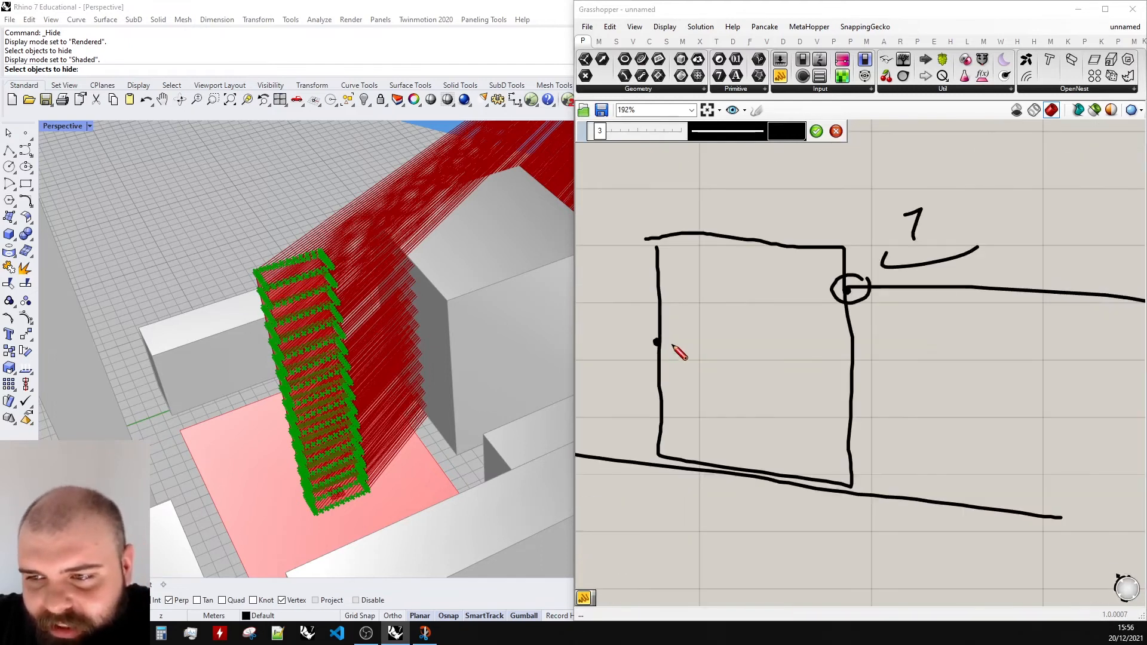
{"action": "scroll", "coordinate": [673, 341], "scroll_direction": "up", "scroll_amount": 2}
{"action": "left_click_drag", "start_coordinate": [650, 339], "coordinate": [962, 383]}
{"action": "left_click", "coordinate": [963, 383]}
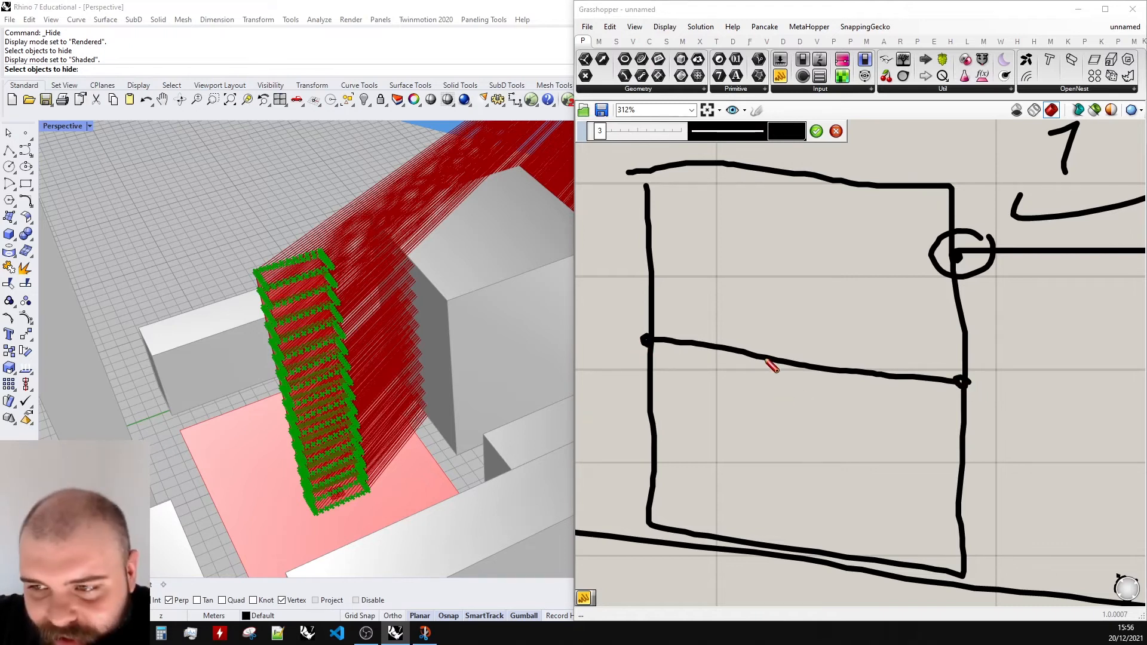
- Number the lower line's two box crossings 1 and 2, extend the line beyond the box, and finish sketching
{"action": "scroll", "coordinate": [651, 356], "scroll_direction": "up", "scroll_amount": 3}
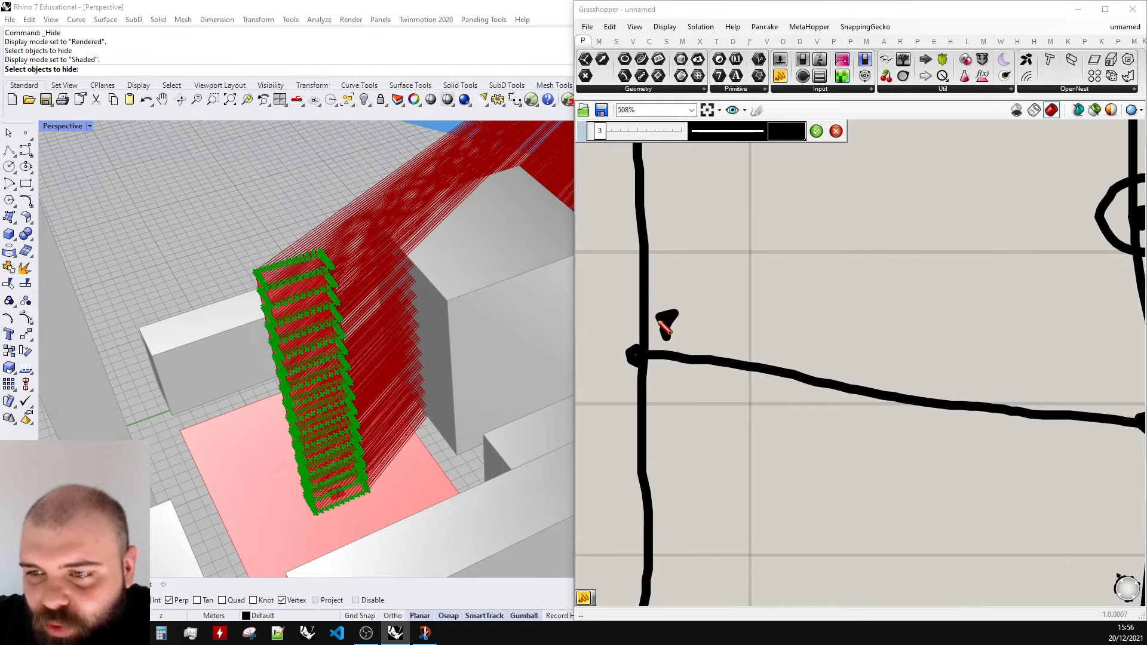
{"action": "scroll", "coordinate": [777, 346], "scroll_direction": "down", "scroll_amount": 4}
{"action": "scroll", "coordinate": [836, 365], "scroll_direction": "up", "scroll_amount": 3}
{"action": "left_click_drag", "start_coordinate": [799, 363], "coordinate": [829, 389]}
{"action": "scroll", "coordinate": [837, 359], "scroll_direction": "down", "scroll_amount": 4}
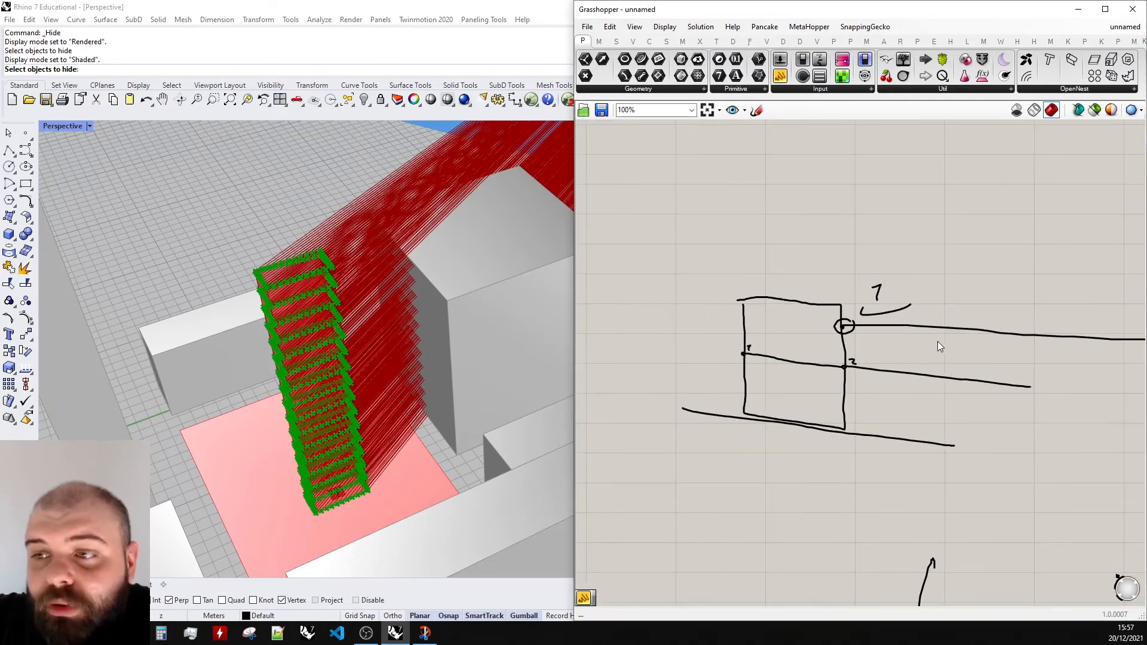
{"action": "scroll", "coordinate": [777, 373], "scroll_direction": "up", "scroll_amount": 2}
{"action": "scroll", "coordinate": [668, 284], "scroll_direction": "down", "scroll_amount": 5}
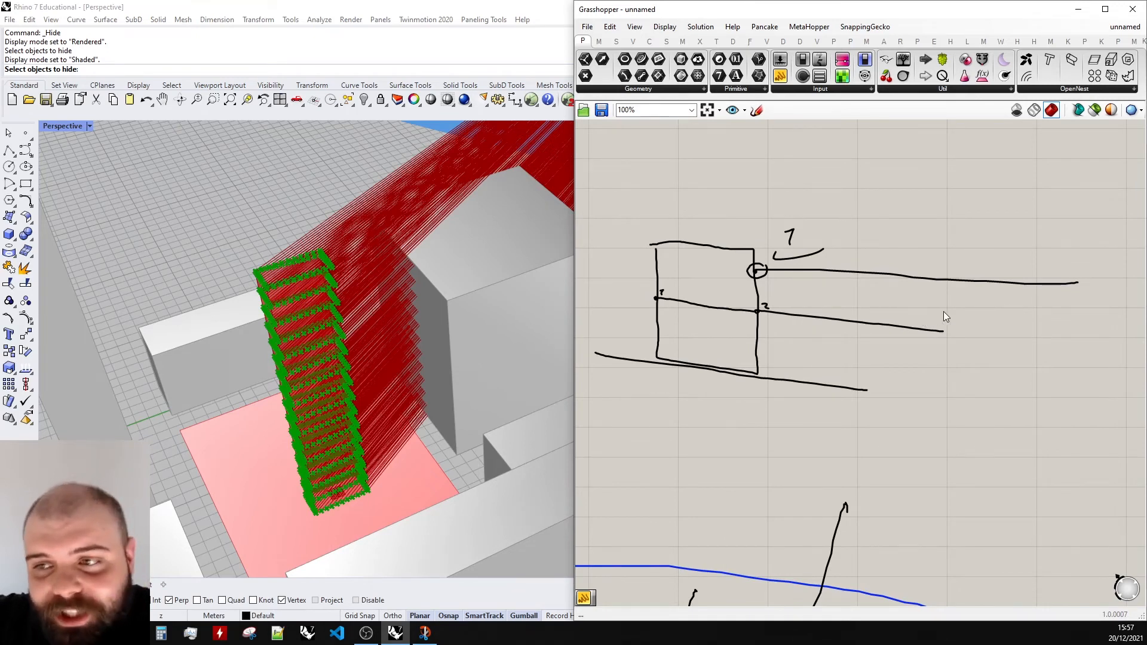
- Inspect Brep | Curve's P output and connect it to a new Panel for reading the intersection points
{"action": "scroll", "coordinate": [816, 371], "scroll_direction": "down", "scroll_amount": 4}
{"action": "scroll", "coordinate": [963, 416], "scroll_direction": "up", "scroll_amount": 7}
{"action": "scroll", "coordinate": [963, 416], "scroll_direction": "up", "scroll_amount": 4}
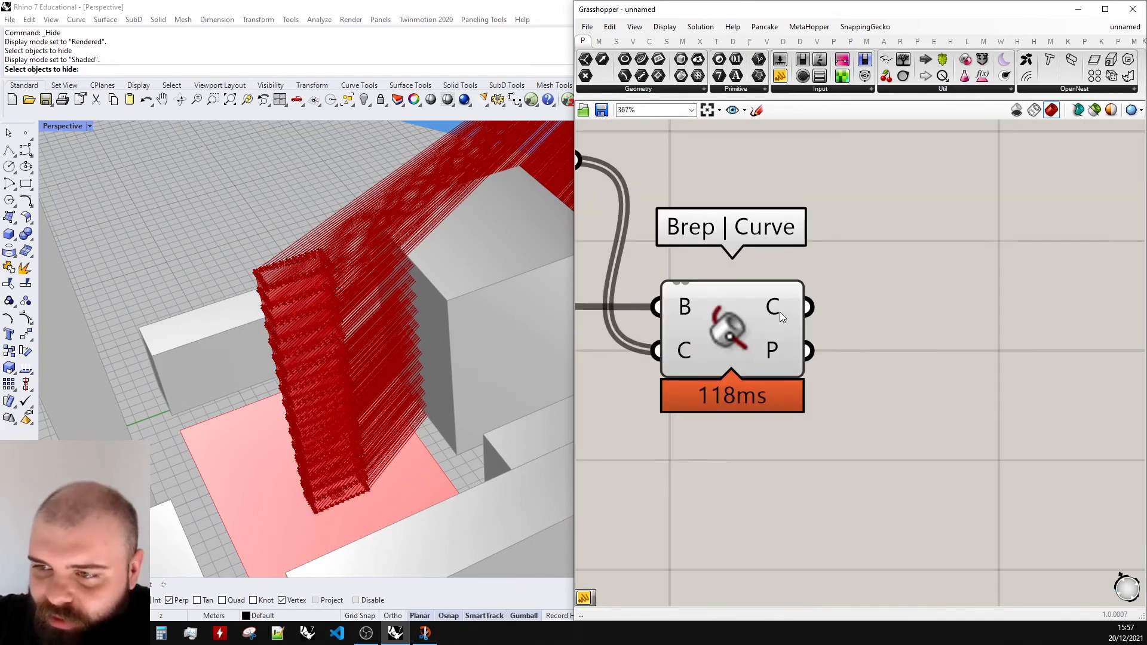
{"action": "mouse_move", "coordinate": [785, 357]}
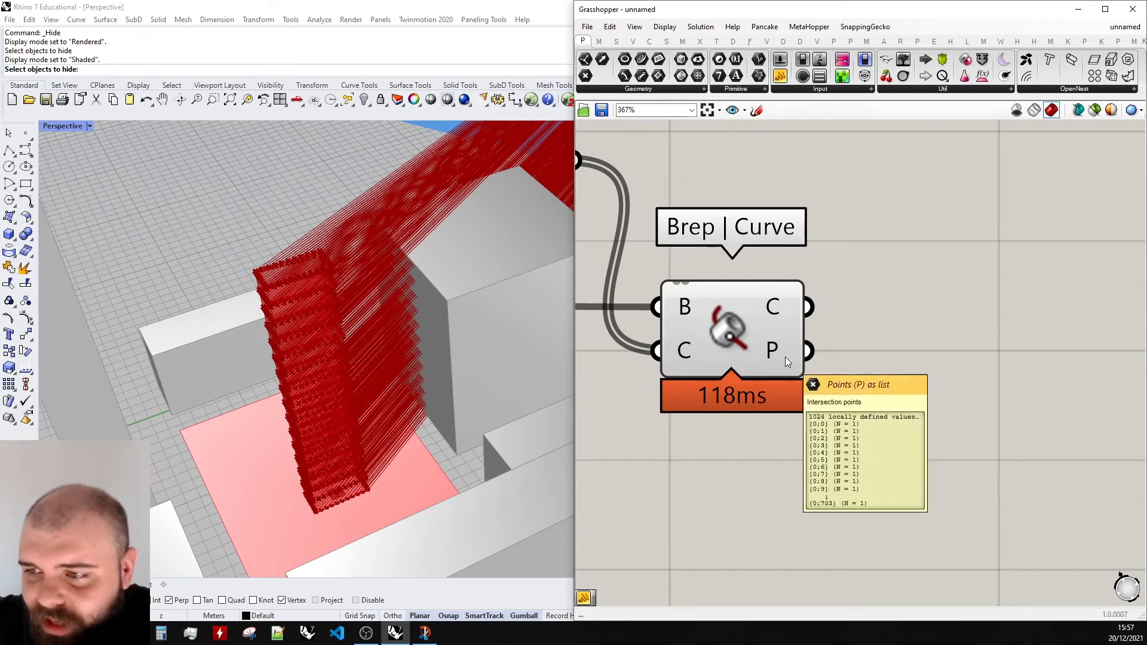
{"action": "scroll", "coordinate": [785, 357], "scroll_direction": "down", "scroll_amount": 5}
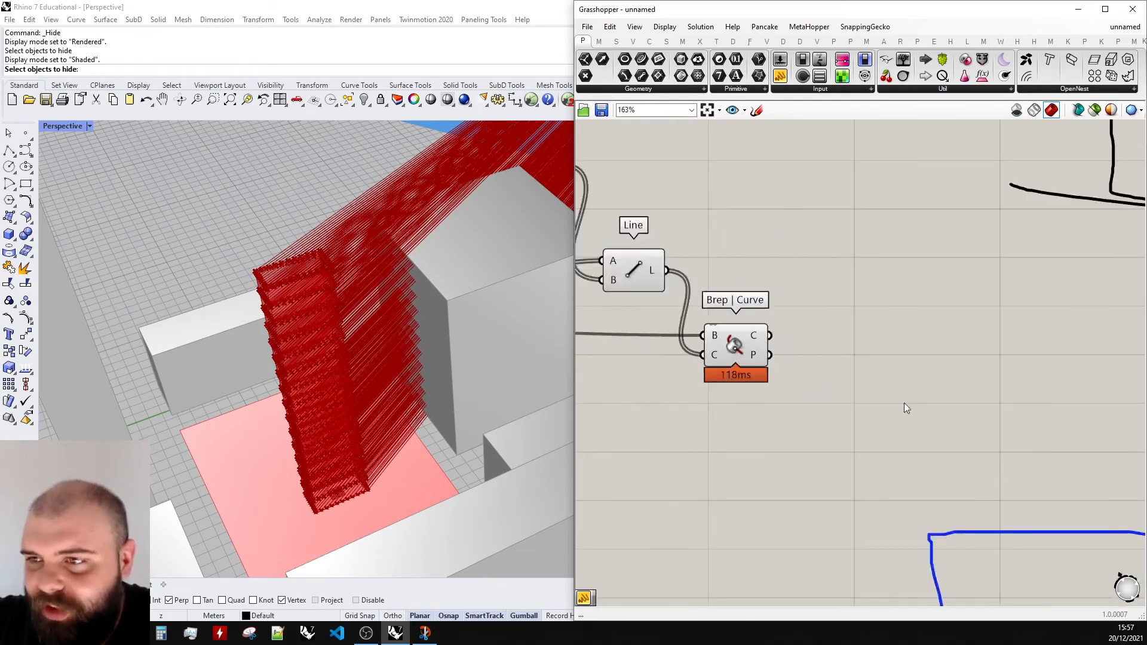
{"action": "scroll", "coordinate": [867, 377], "scroll_direction": "up", "scroll_amount": 3}
{"action": "left_click", "coordinate": [780, 77]}
{"action": "left_click", "coordinate": [897, 312]}
{"action": "left_click_drag", "start_coordinate": [739, 328], "coordinate": [843, 426]}
- Read through the intersection points per branch in the panel, widening it and moving it away from Brep | Curve
{"action": "scroll", "coordinate": [867, 358], "scroll_direction": "down", "scroll_amount": 4}
{"action": "scroll", "coordinate": [868, 360], "scroll_direction": "up", "scroll_amount": 3}
{"action": "scroll", "coordinate": [793, 377], "scroll_direction": "up", "scroll_amount": 2}
{"action": "left_click_drag", "start_coordinate": [928, 146], "coordinate": [922, 216]}
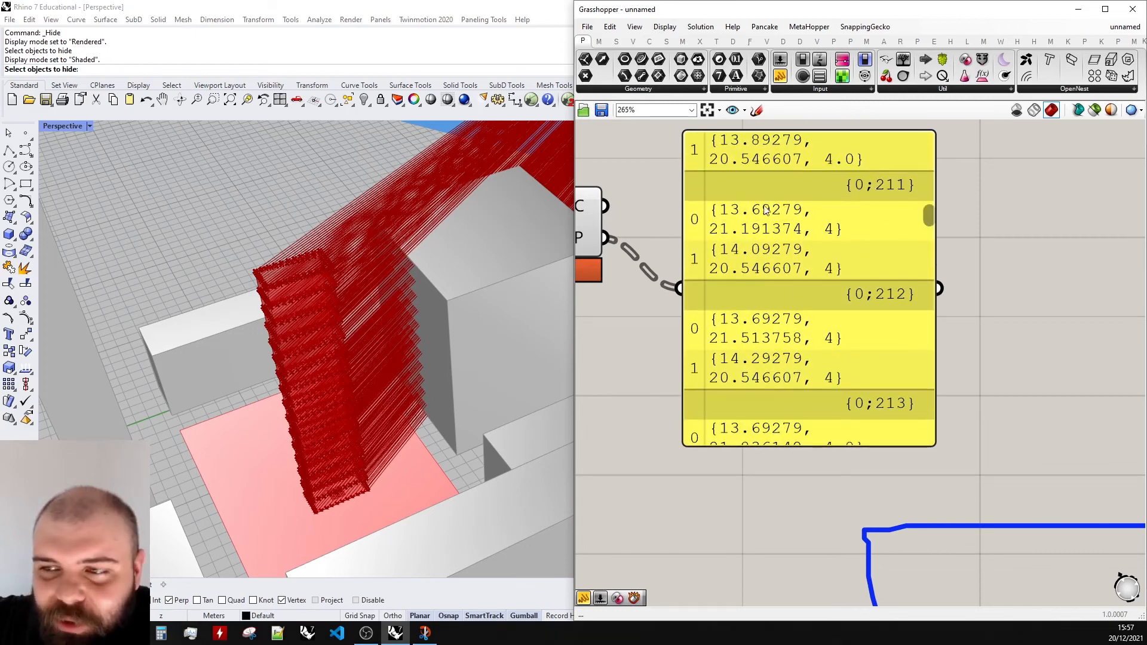
{"action": "left_click_drag", "start_coordinate": [936, 261], "coordinate": [1079, 261]}
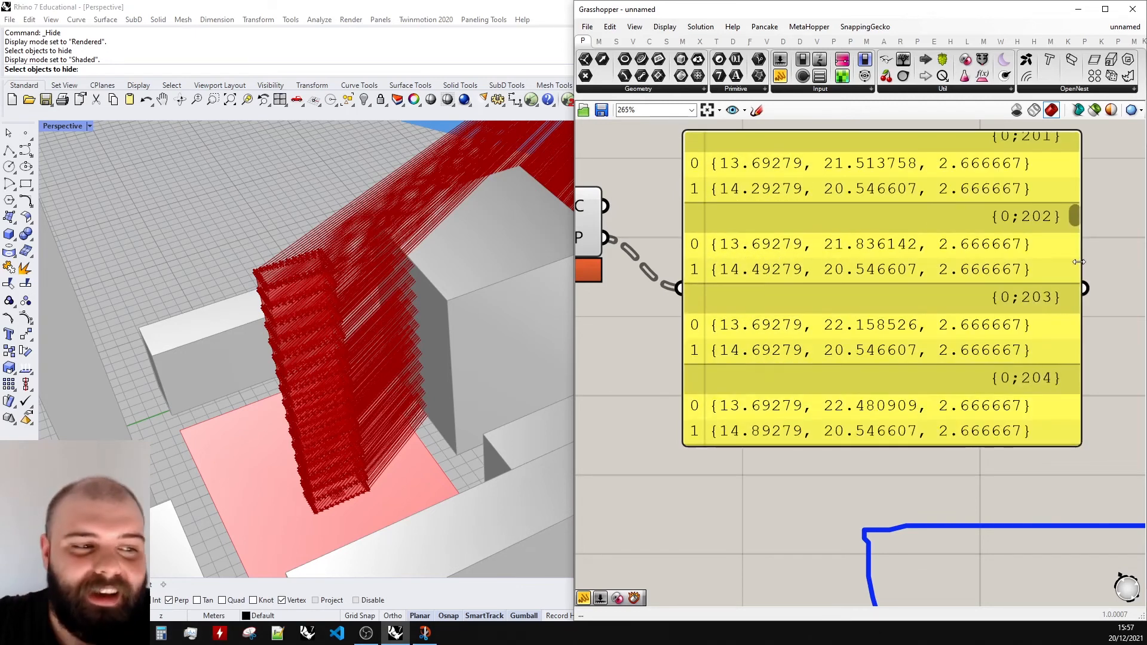
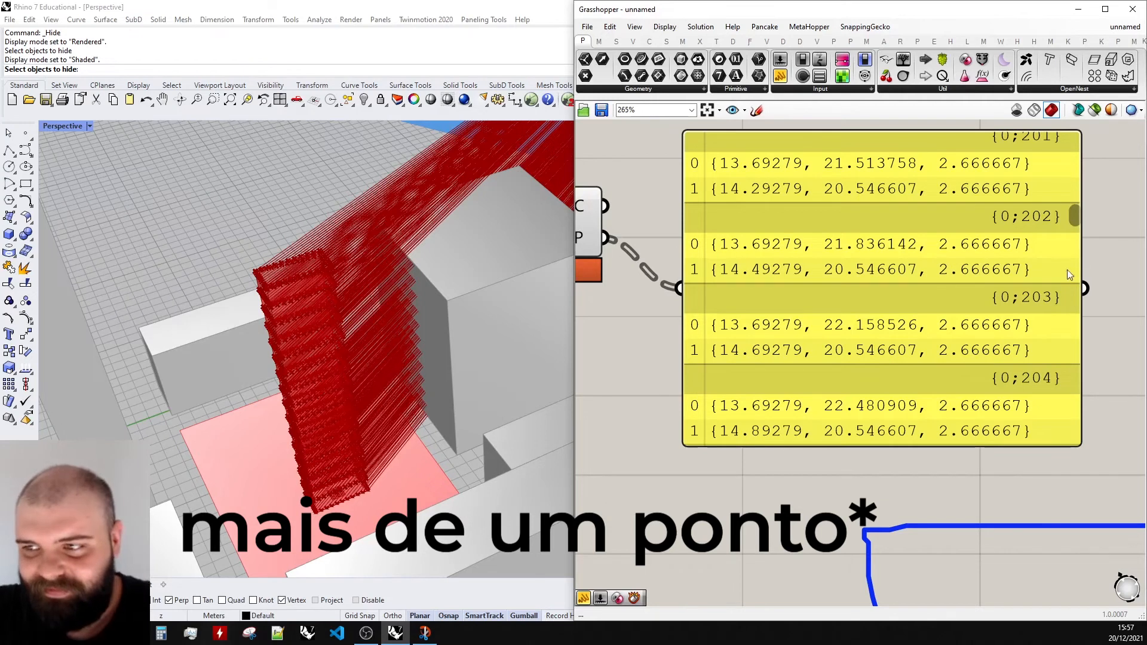
{"action": "left_click", "coordinate": [865, 300]}
{"action": "scroll", "coordinate": [888, 327], "scroll_direction": "down", "scroll_amount": 3}
{"action": "scroll", "coordinate": [847, 317], "scroll_direction": "up", "scroll_amount": 2}
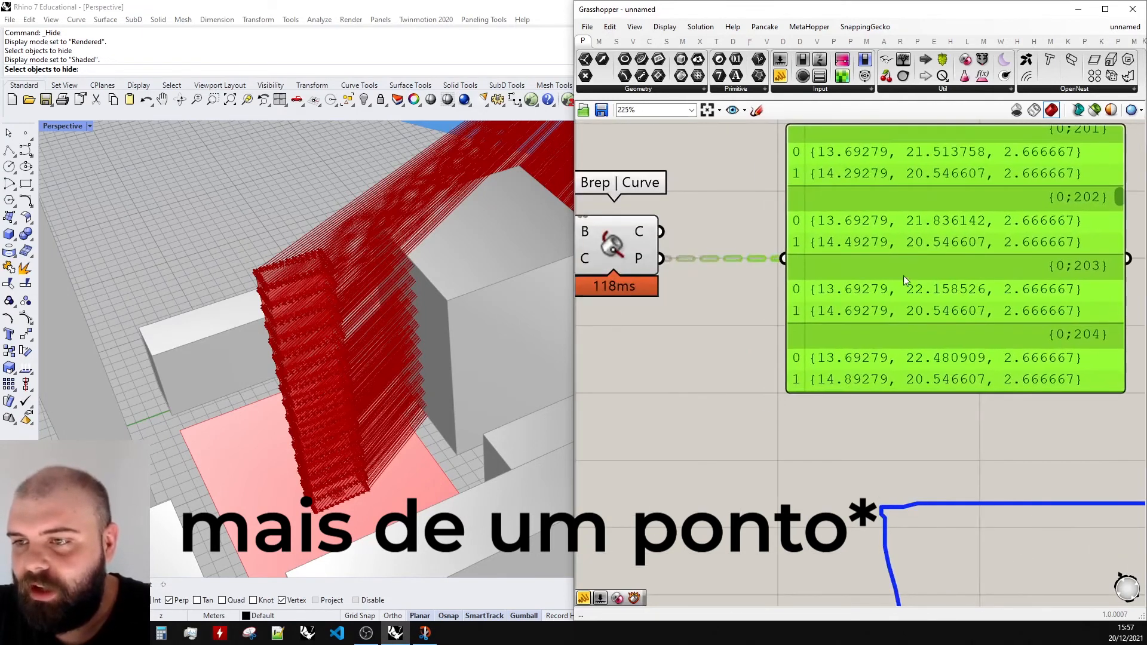
- Add a List Length component and connect Brep | Curve's P output to its L input
{"action": "double_click", "coordinate": [735, 335]}
{"action": "type", "text": "list length"}
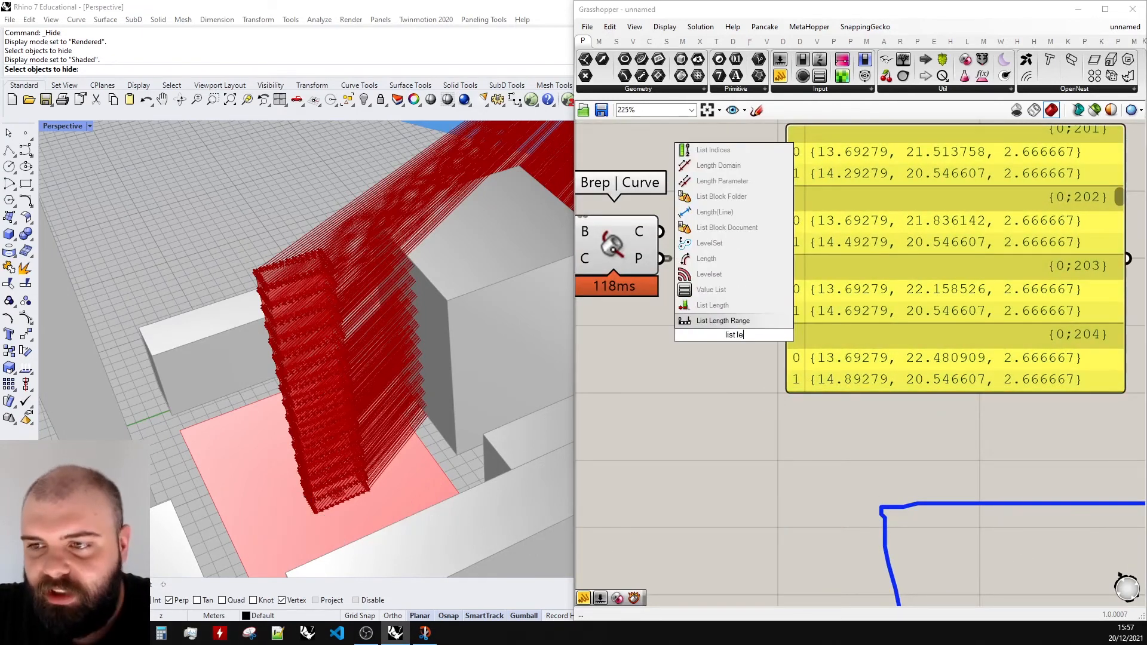
{"action": "key", "text": "Return"}
{"action": "left_click_drag", "start_coordinate": [672, 272], "coordinate": [691, 335]}
{"action": "scroll", "coordinate": [717, 299], "scroll_direction": "down", "scroll_amount": 2}
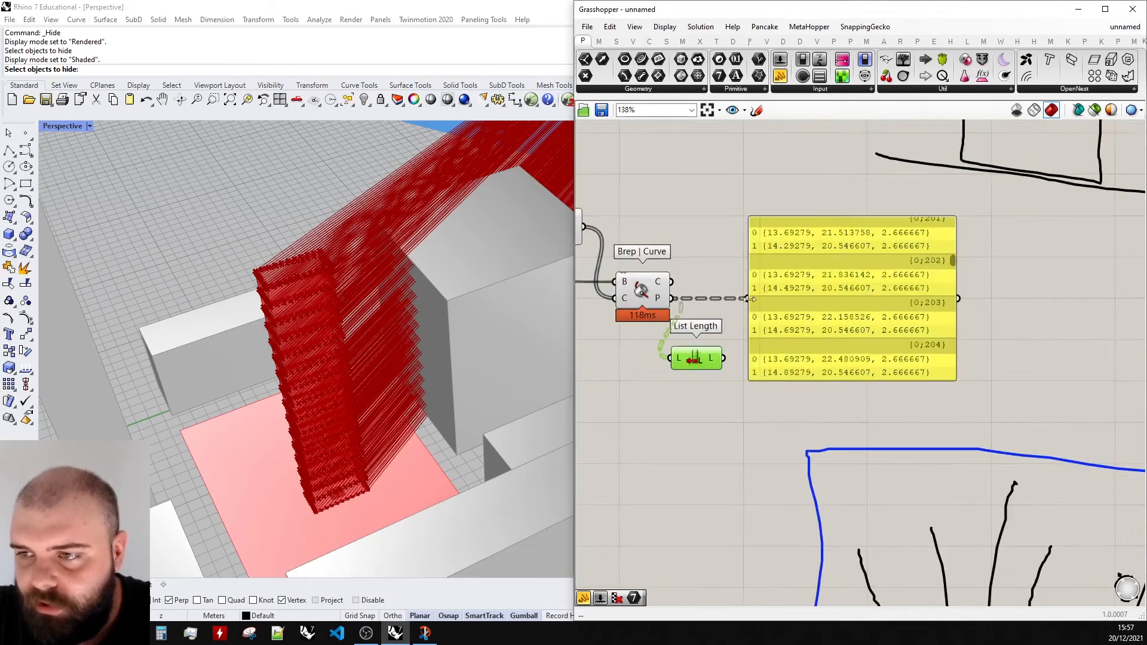
- Connect List Length's L output to the panel and examine the number of points in each branch
{"action": "scroll", "coordinate": [777, 240], "scroll_direction": "up", "scroll_amount": 3}
{"action": "left_click_drag", "start_coordinate": [695, 411], "coordinate": [737, 297]}
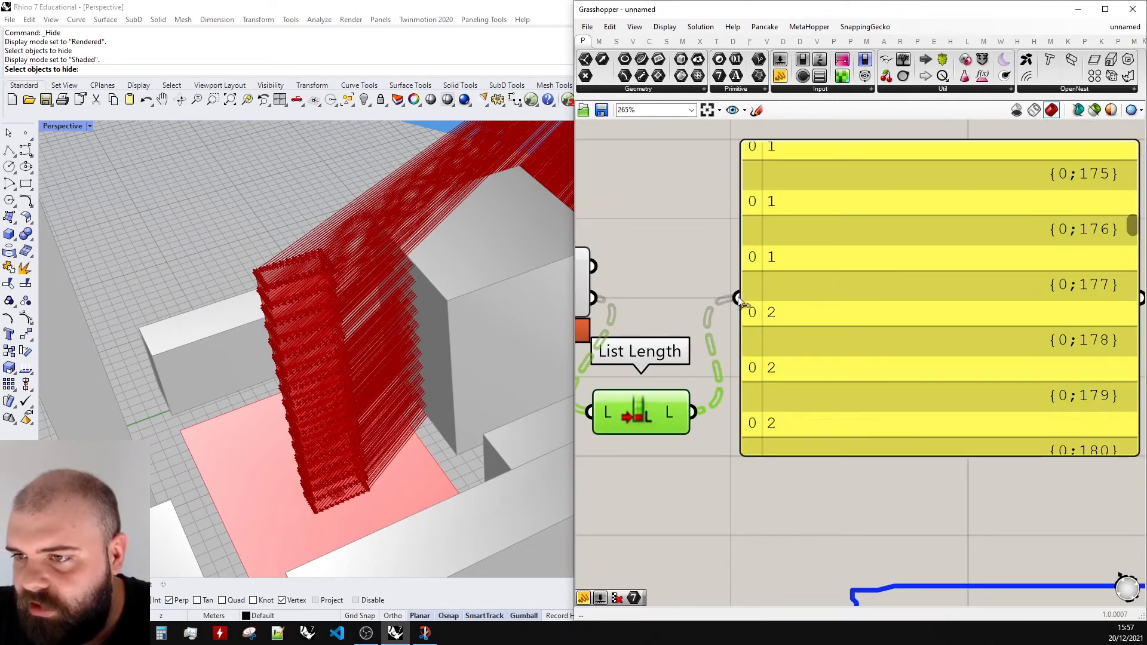
{"action": "scroll", "coordinate": [790, 310], "scroll_direction": "up", "scroll_amount": 2}
{"action": "scroll", "coordinate": [768, 323], "scroll_direction": "down", "scroll_amount": 3}
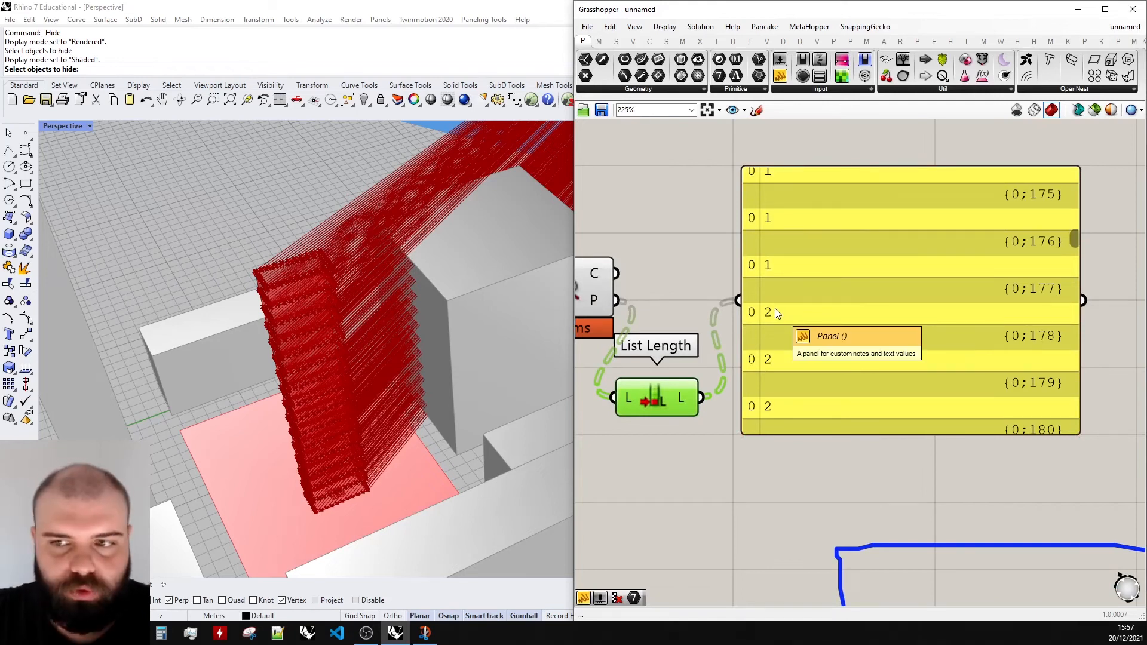
- Replace the panel with an Equality component and connect List Length's L output to its A input
{"action": "left_click", "coordinate": [776, 313]}
{"action": "scroll", "coordinate": [808, 311], "scroll_direction": "down", "scroll_amount": 3}
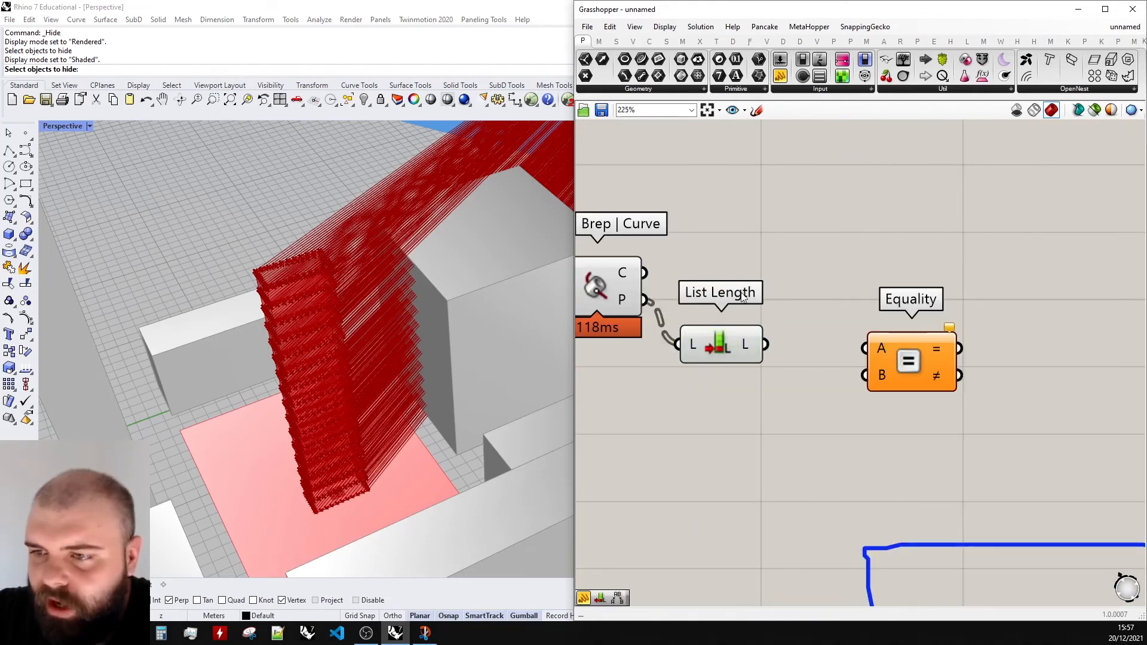
{"action": "left_click_drag", "start_coordinate": [765, 344], "coordinate": [864, 348]}
- Add a panel with the value 2 and connect it to Equality's B input
{"action": "double_click", "coordinate": [795, 420]}
{"action": "type", "text": "2"}
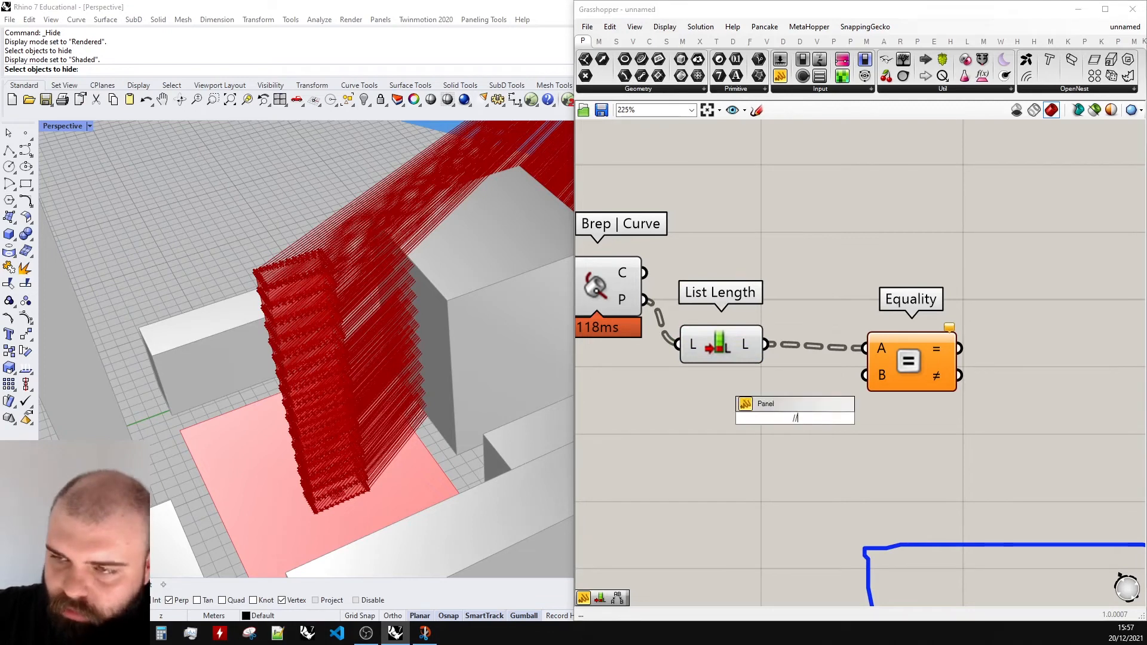
{"action": "key", "text": "Return"}
{"action": "left_click_drag", "start_coordinate": [820, 418], "coordinate": [890, 389]}
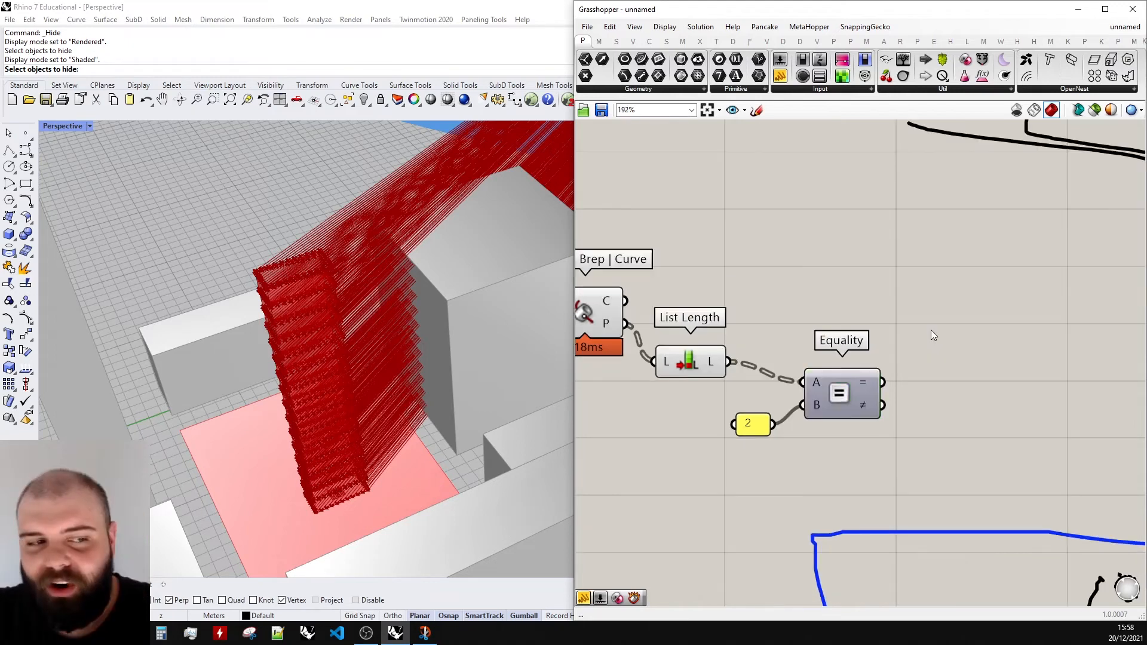
- Add a Cull Pattern component beyond Equality
{"action": "double_click", "coordinate": [930, 329]}
{"action": "type", "text": "cull"}
{"action": "key", "text": "Return"}
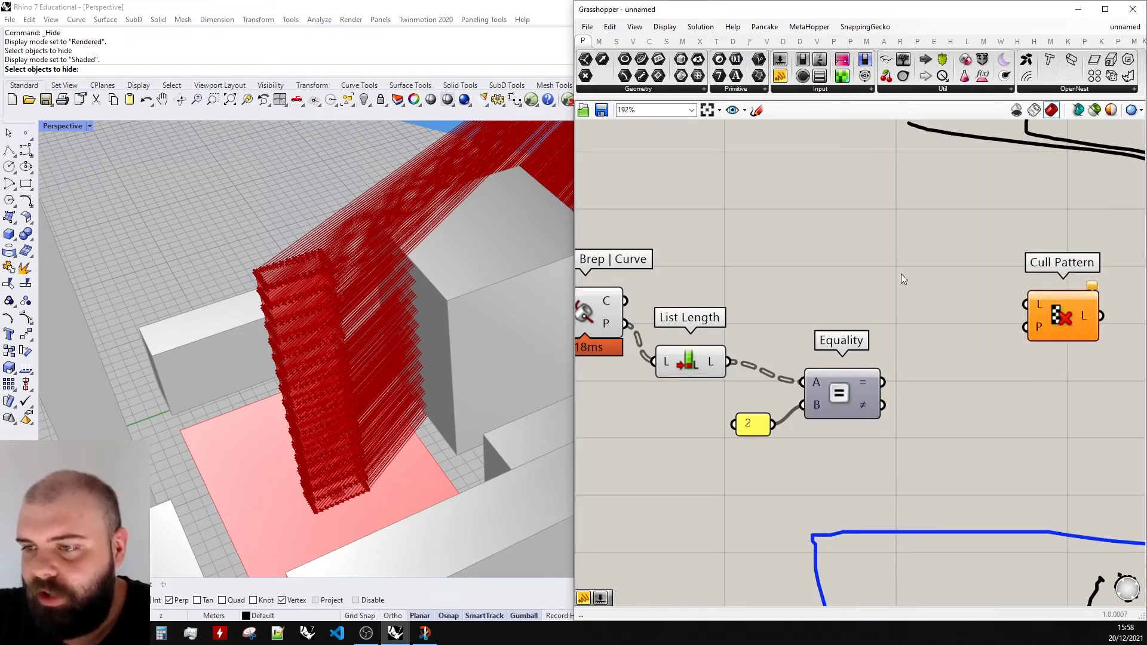
- Connect Line's L output to Cull Pattern's L input and position Cull Pattern above Equality
{"action": "scroll", "coordinate": [903, 278], "scroll_direction": "down", "scroll_amount": 2}
{"action": "scroll", "coordinate": [934, 299], "scroll_direction": "up", "scroll_amount": 4}
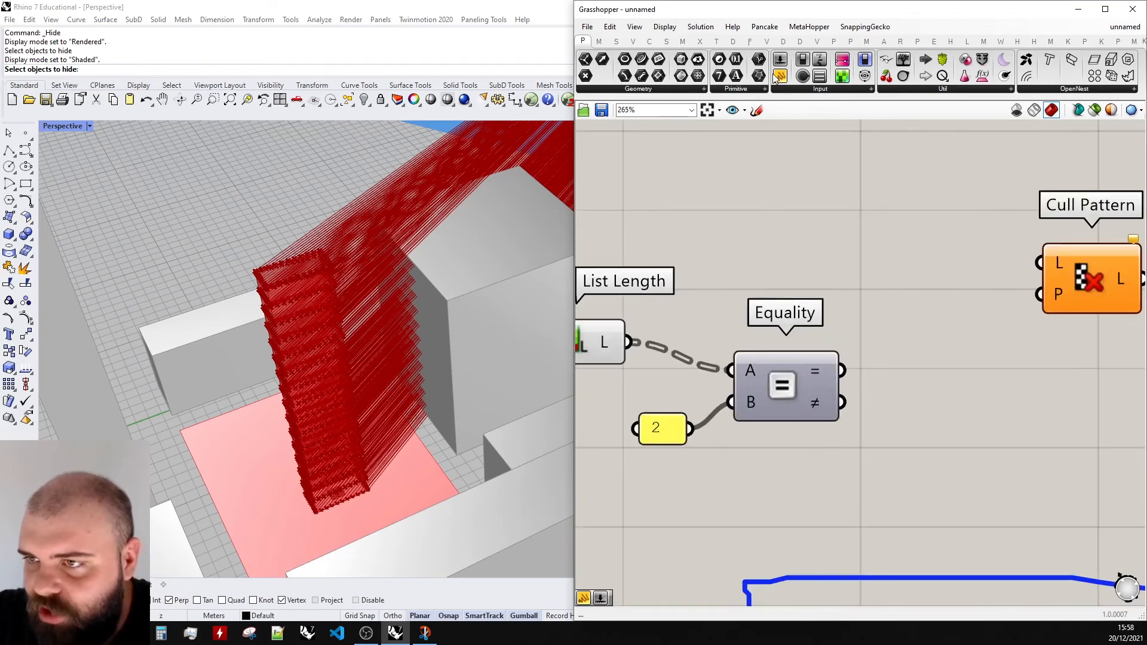
{"action": "scroll", "coordinate": [908, 295], "scroll_direction": "down", "scroll_amount": 4}
{"action": "scroll", "coordinate": [909, 295], "scroll_direction": "up", "scroll_amount": 2}
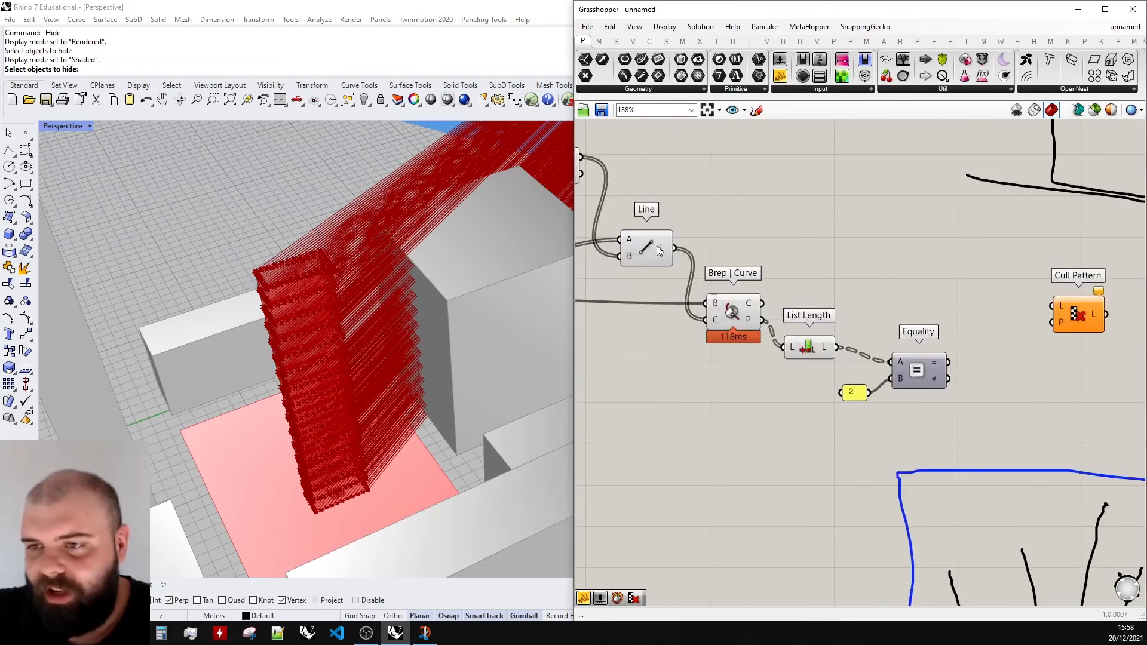
{"action": "left_click", "coordinate": [657, 249]}
{"action": "scroll", "coordinate": [682, 263], "scroll_direction": "down", "scroll_amount": 2}
{"action": "left_click", "coordinate": [744, 245]}
{"action": "scroll", "coordinate": [744, 245], "scroll_direction": "up", "scroll_amount": 2}
{"action": "left_click", "coordinate": [631, 255]}
{"action": "left_click_drag", "start_coordinate": [637, 253], "coordinate": [1014, 311]}
{"action": "left_click", "coordinate": [1039, 319]}
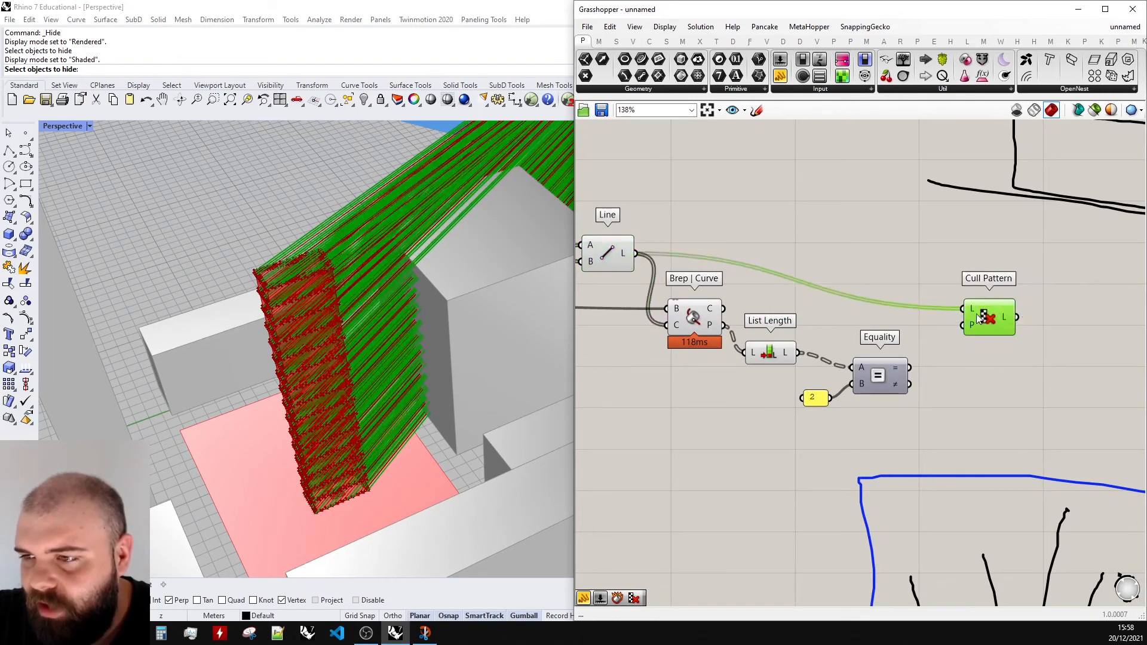
- Flatten Cull Pattern's P input and connect Equality's = output to it
{"action": "scroll", "coordinate": [915, 382], "scroll_direction": "up", "scroll_amount": 4}
{"action": "left_click", "coordinate": [915, 383]}
{"action": "right_click", "coordinate": [963, 335]}
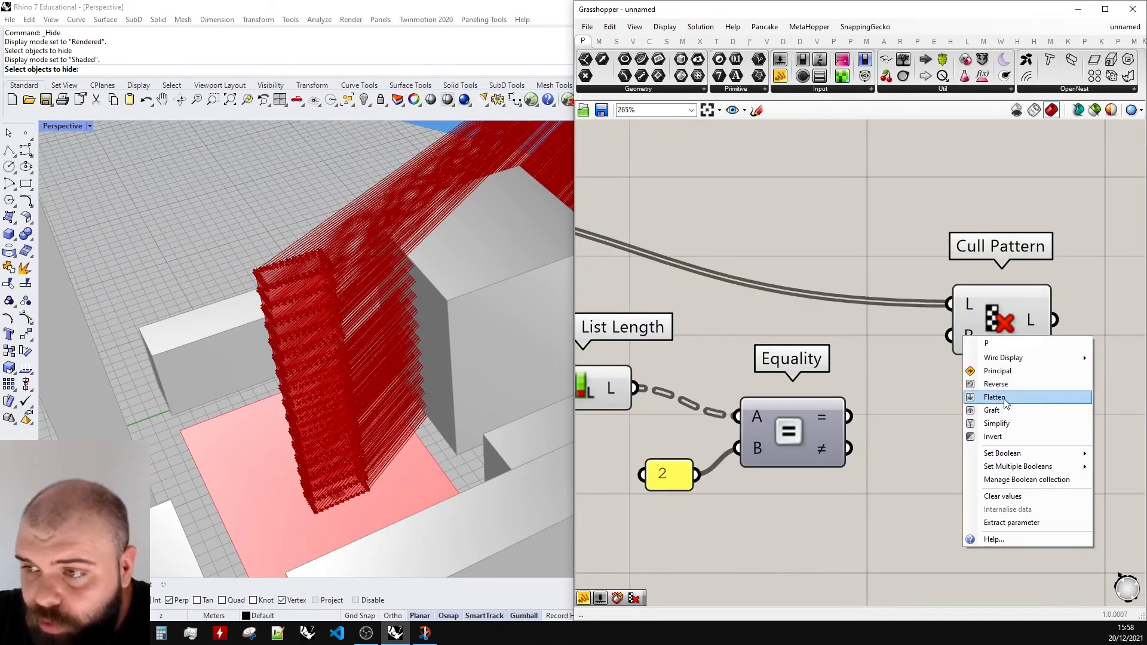
{"action": "left_click", "coordinate": [992, 399]}
{"action": "left_click_drag", "start_coordinate": [849, 417], "coordinate": [917, 345]}
{"action": "left_click_drag", "start_coordinate": [916, 345], "coordinate": [924, 337]}
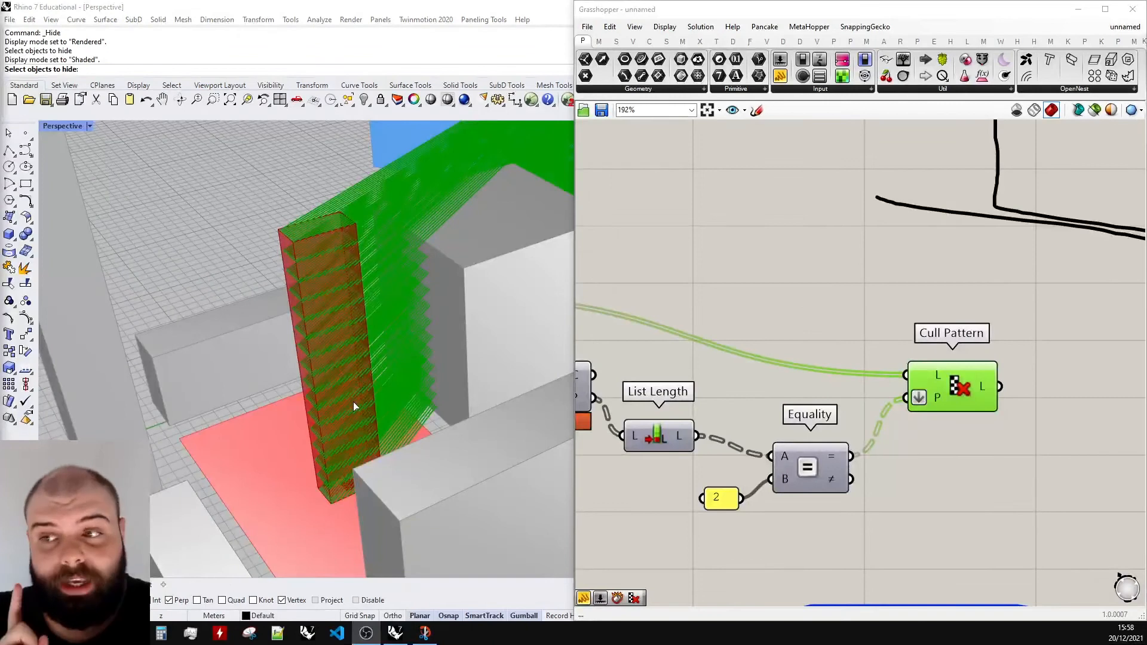
- Examine the List Length and Equality logic, and highlight Cull Pattern's result to check which sight lines it keeps
{"action": "scroll", "coordinate": [661, 504], "scroll_direction": "up", "scroll_amount": 3}
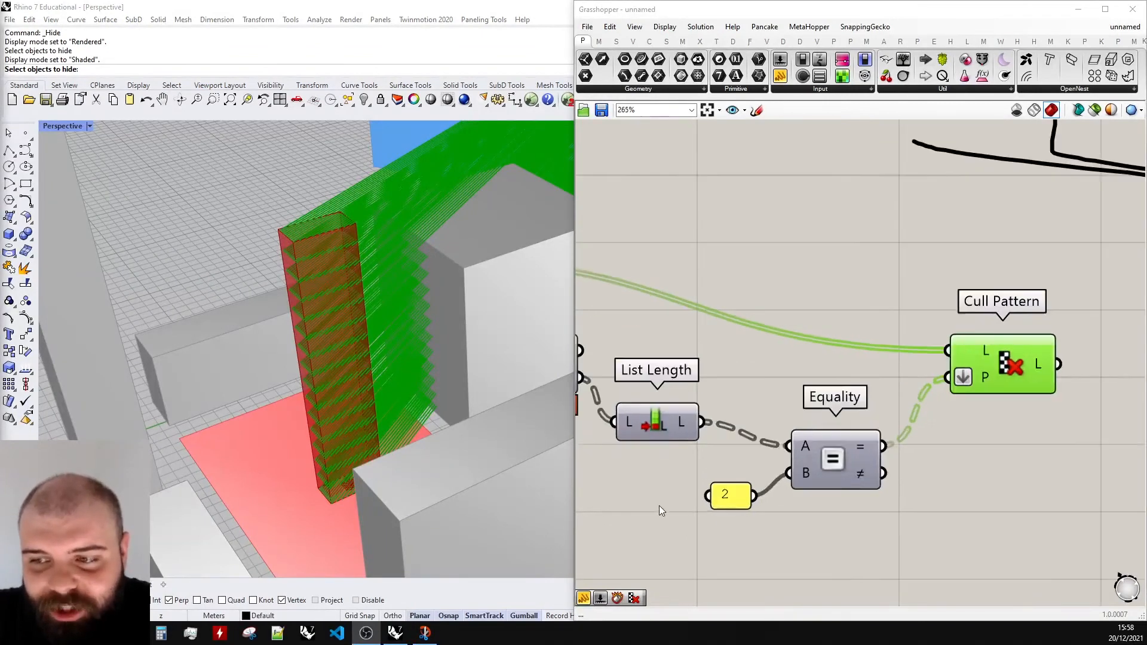
{"action": "left_click", "coordinate": [702, 438]}
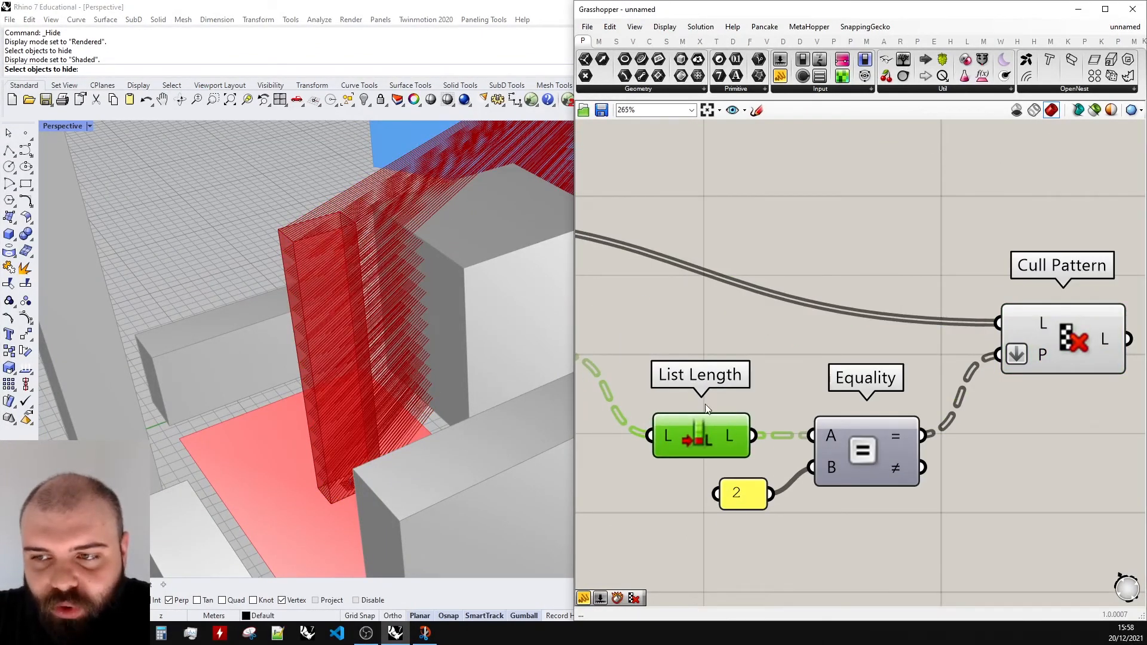
{"action": "scroll", "coordinate": [787, 453], "scroll_direction": "down", "scroll_amount": 3}
{"action": "scroll", "coordinate": [787, 454], "scroll_direction": "up", "scroll_amount": 2}
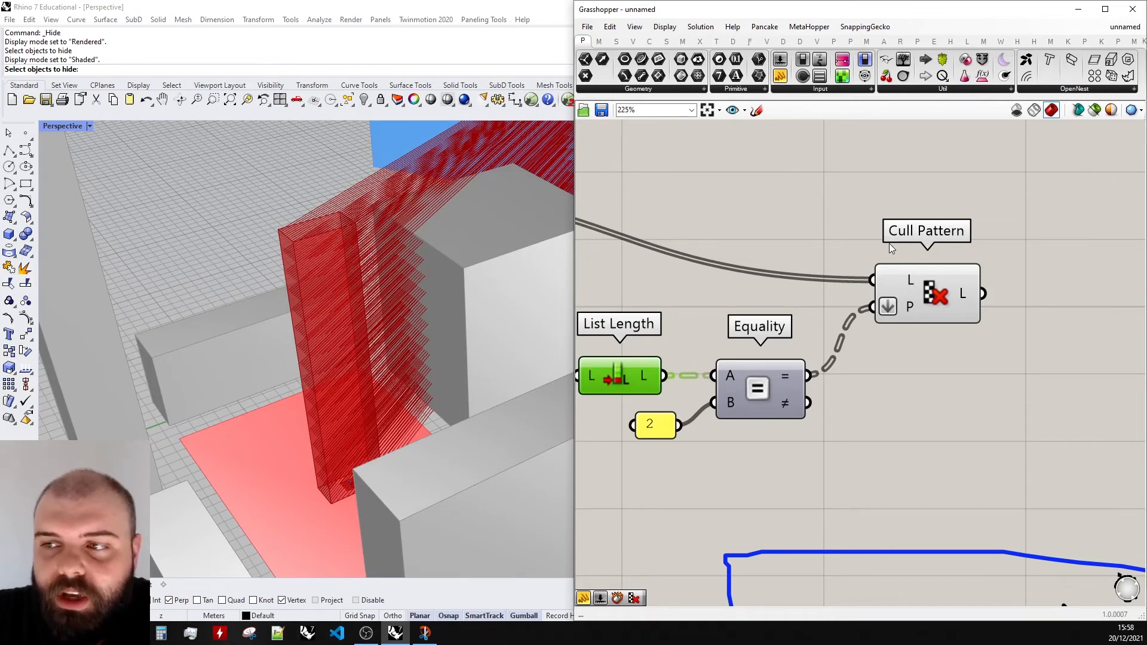
{"action": "left_click", "coordinate": [905, 287]}
{"action": "left_click", "coordinate": [924, 333]}
{"action": "scroll", "coordinate": [890, 272], "scroll_direction": "down", "scroll_amount": 3}
{"action": "left_click", "coordinate": [890, 272]}
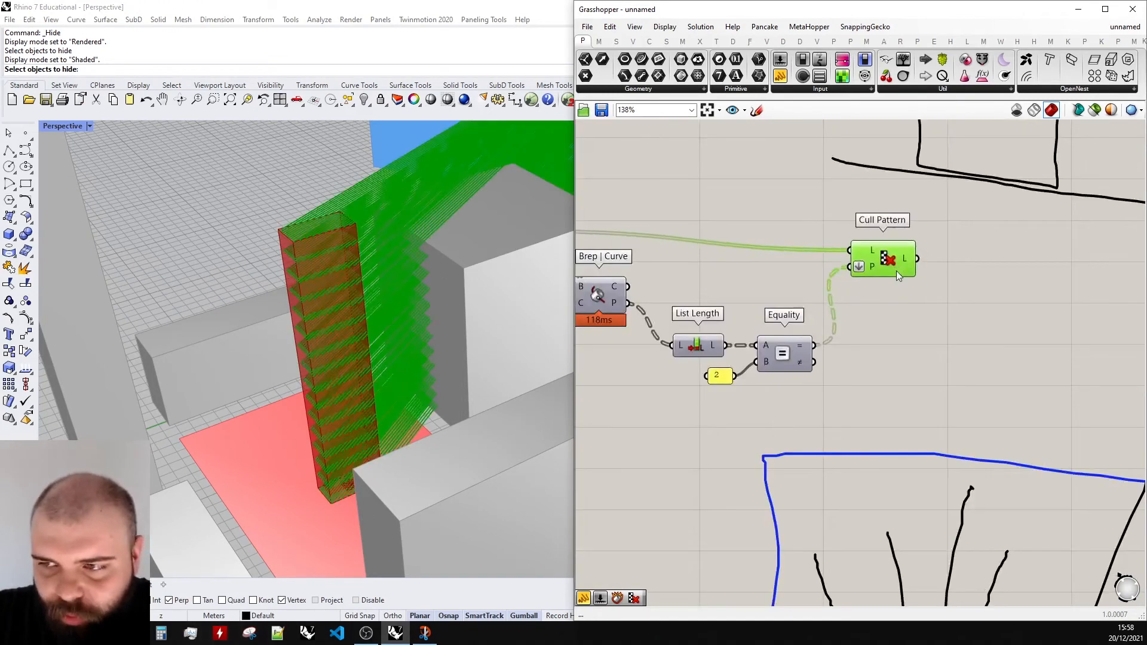
{"action": "left_click", "coordinate": [907, 298]}
{"action": "scroll", "coordinate": [907, 297], "scroll_direction": "up", "scroll_amount": 3}
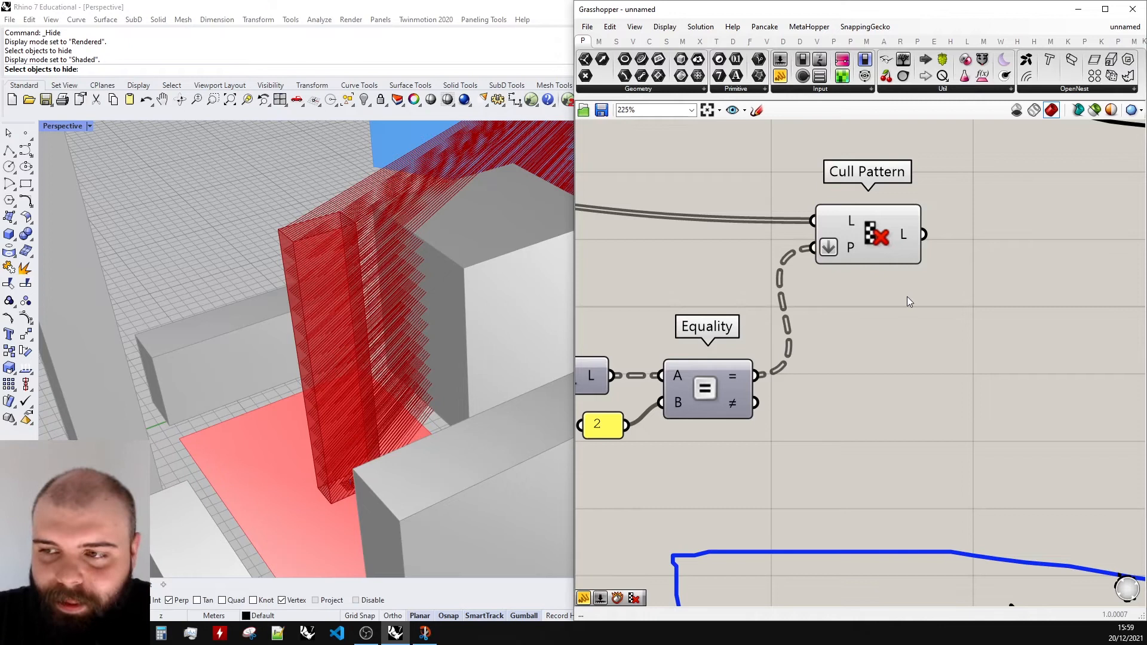
- Invert Cull Pattern's P input so that lines with two intersection points are removed
{"action": "scroll", "coordinate": [907, 296], "scroll_direction": "up", "scroll_amount": 2}
{"action": "left_click", "coordinate": [833, 289]}
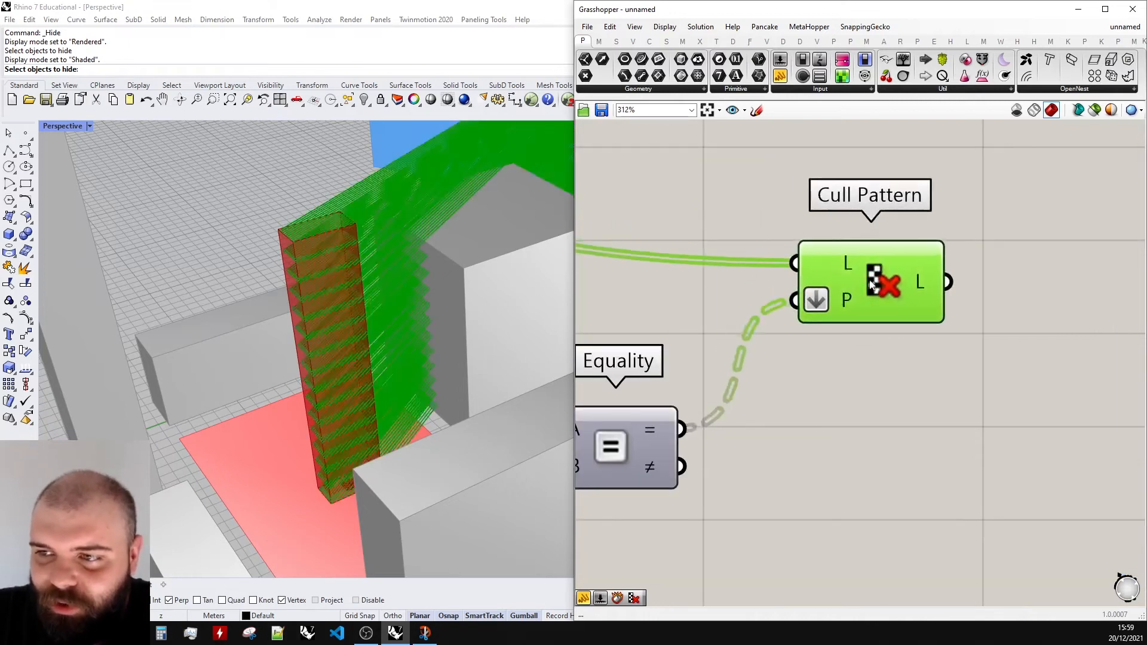
{"action": "right_click", "coordinate": [833, 289]}
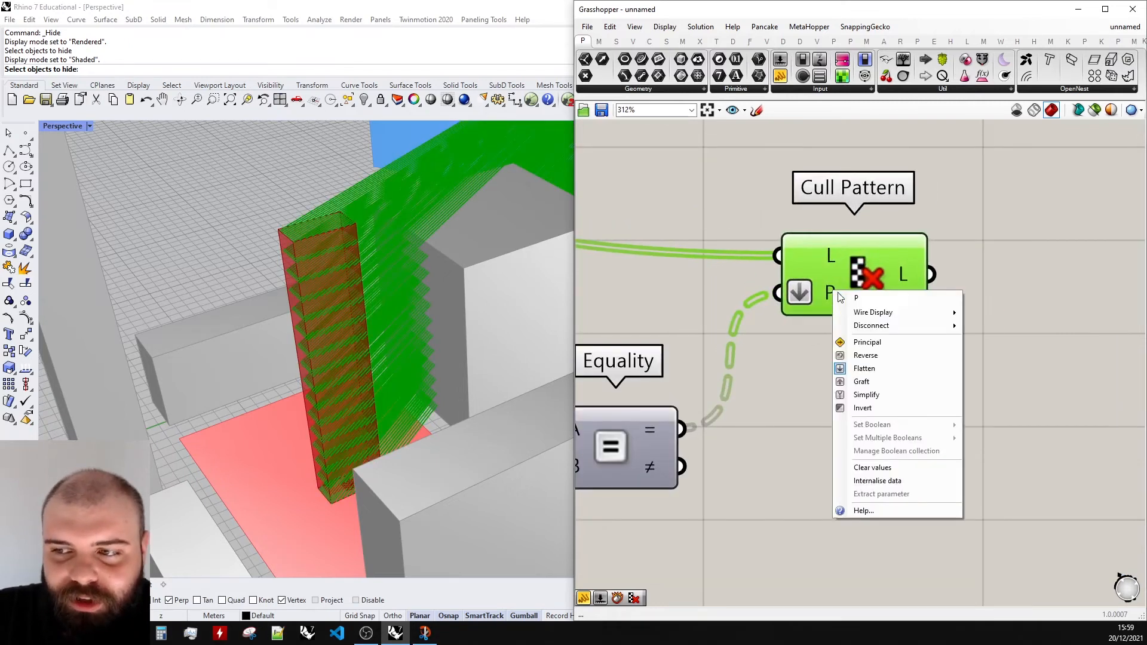
{"action": "left_click", "coordinate": [861, 409]}
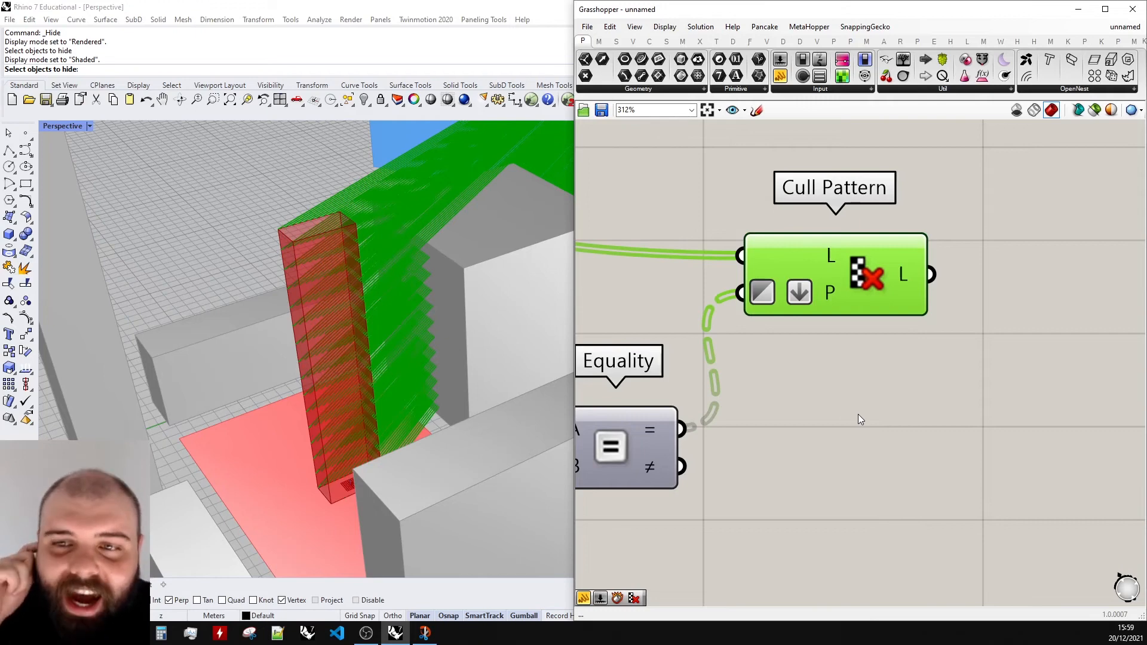
- Examine the culled sight lines between the tower and the blue surface, including where they pass neighbouring buildings, from several angles
{"action": "scroll", "coordinate": [361, 215], "scroll_direction": "down", "scroll_amount": 10}
{"action": "right_click_drag", "start_coordinate": [361, 214], "coordinate": [291, 284]}
{"action": "scroll", "coordinate": [548, 263], "scroll_direction": "up", "scroll_amount": 10}
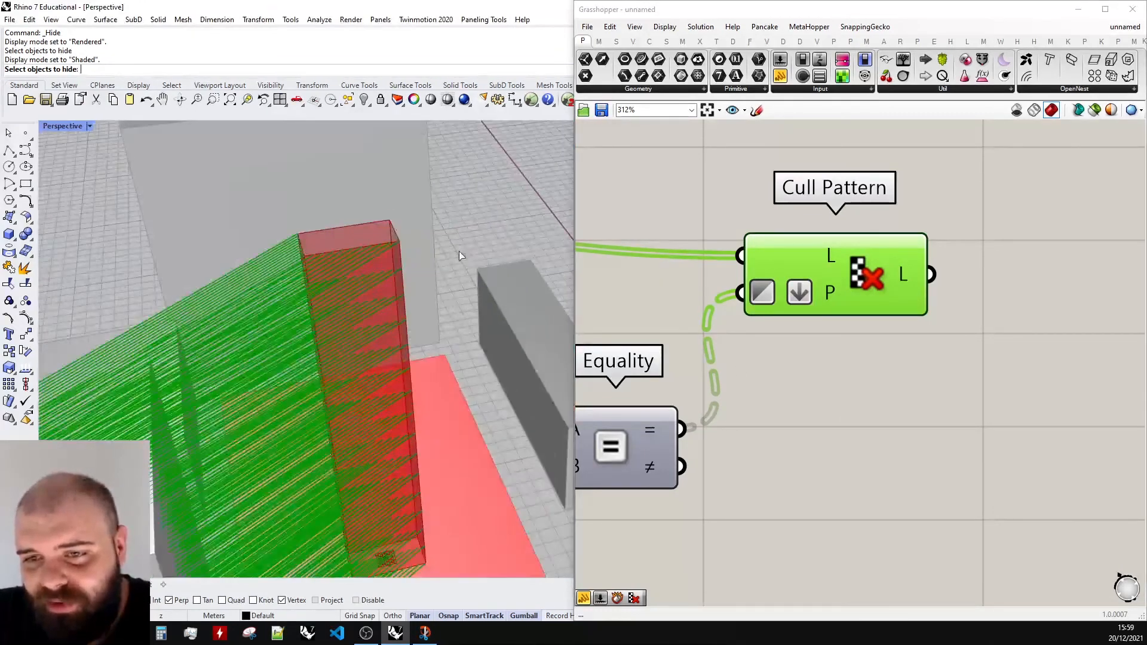
{"action": "scroll", "coordinate": [492, 248], "scroll_direction": "down", "scroll_amount": 5}
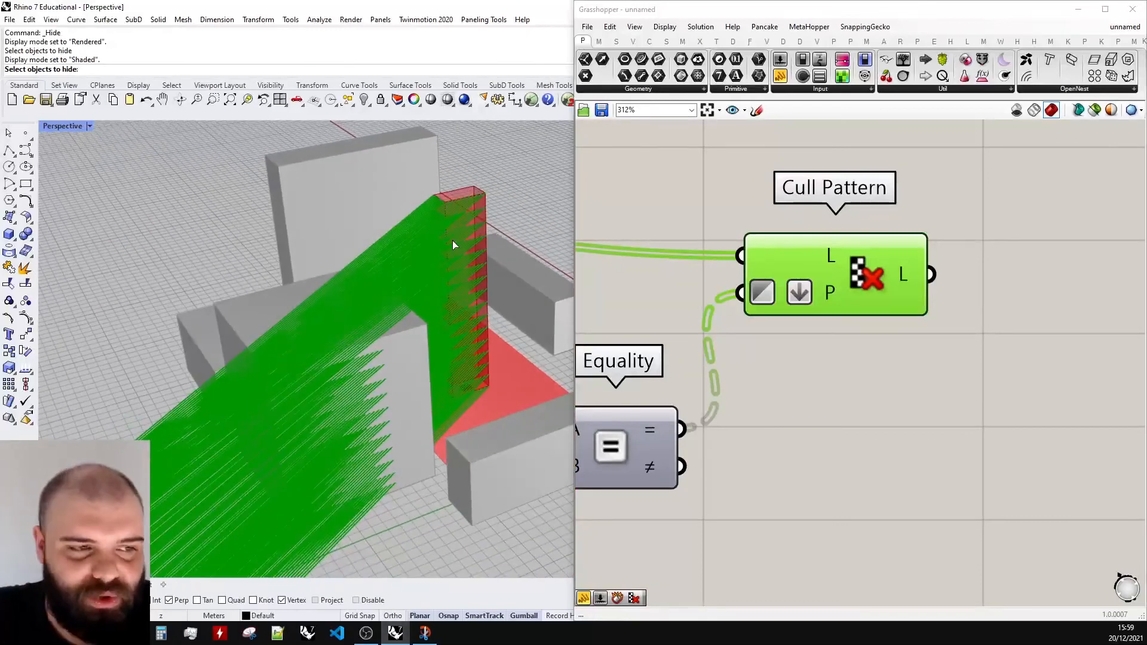
{"action": "right_click_drag", "start_coordinate": [453, 240], "coordinate": [332, 271]}
{"action": "scroll", "coordinate": [332, 276], "scroll_direction": "up", "scroll_amount": 5}
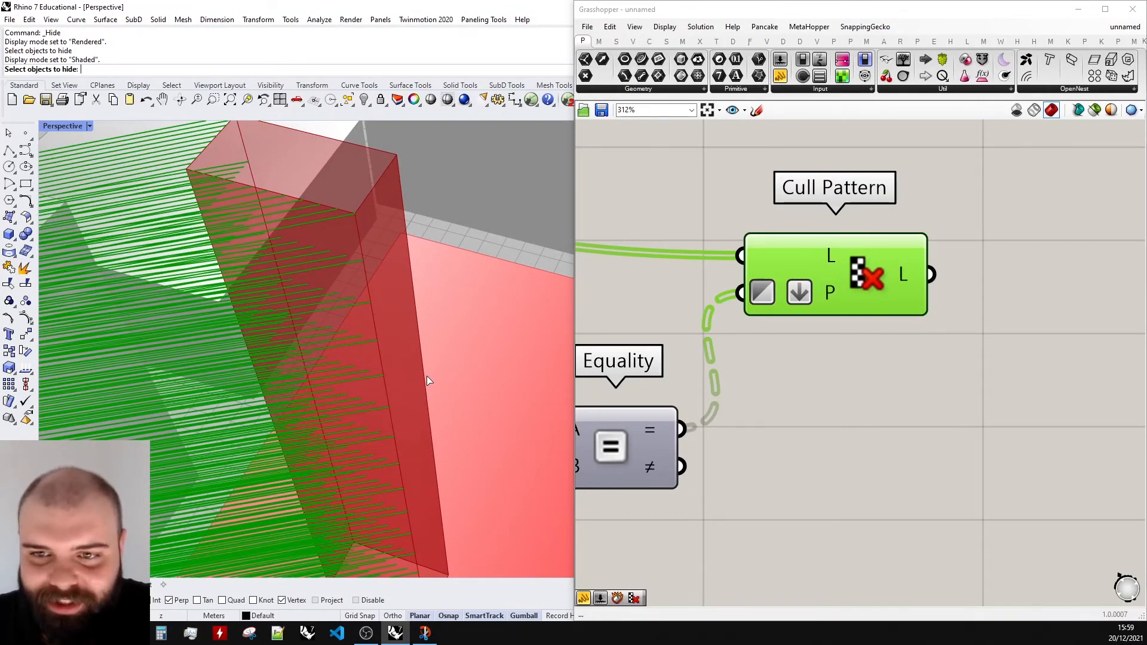
{"action": "scroll", "coordinate": [427, 376], "scroll_direction": "down", "scroll_amount": 8}
{"action": "right_click_drag", "start_coordinate": [533, 276], "coordinate": [505, 197]}
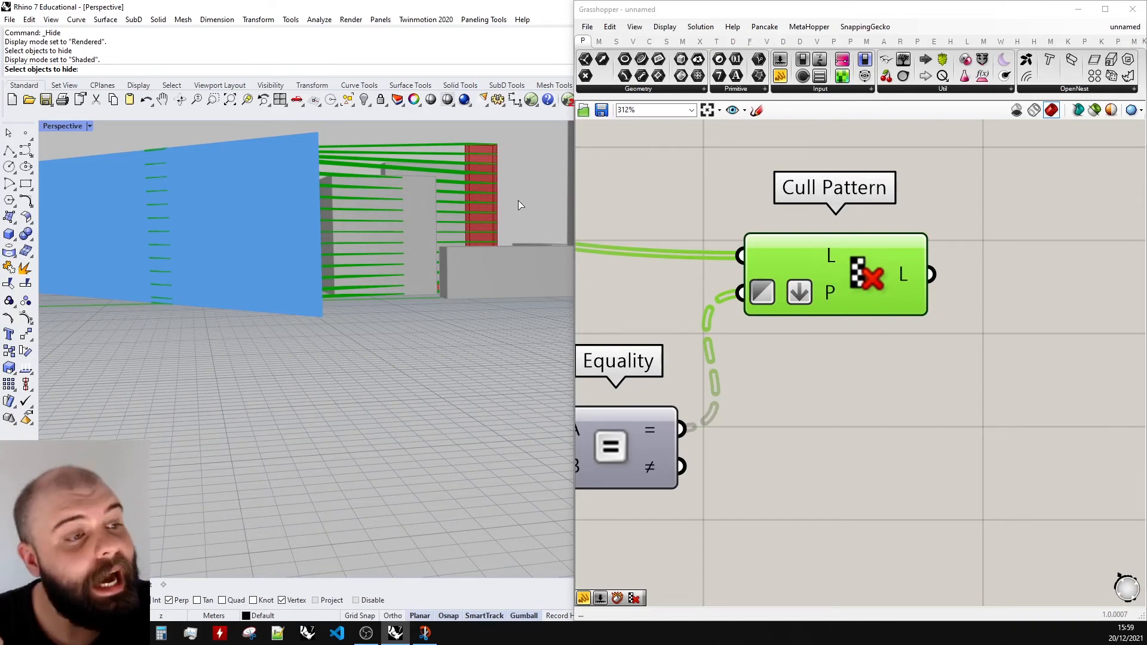
{"action": "right_click_drag", "start_coordinate": [519, 205], "coordinate": [470, 165]}
{"action": "right_click_drag", "start_coordinate": [397, 163], "coordinate": [357, 272]}
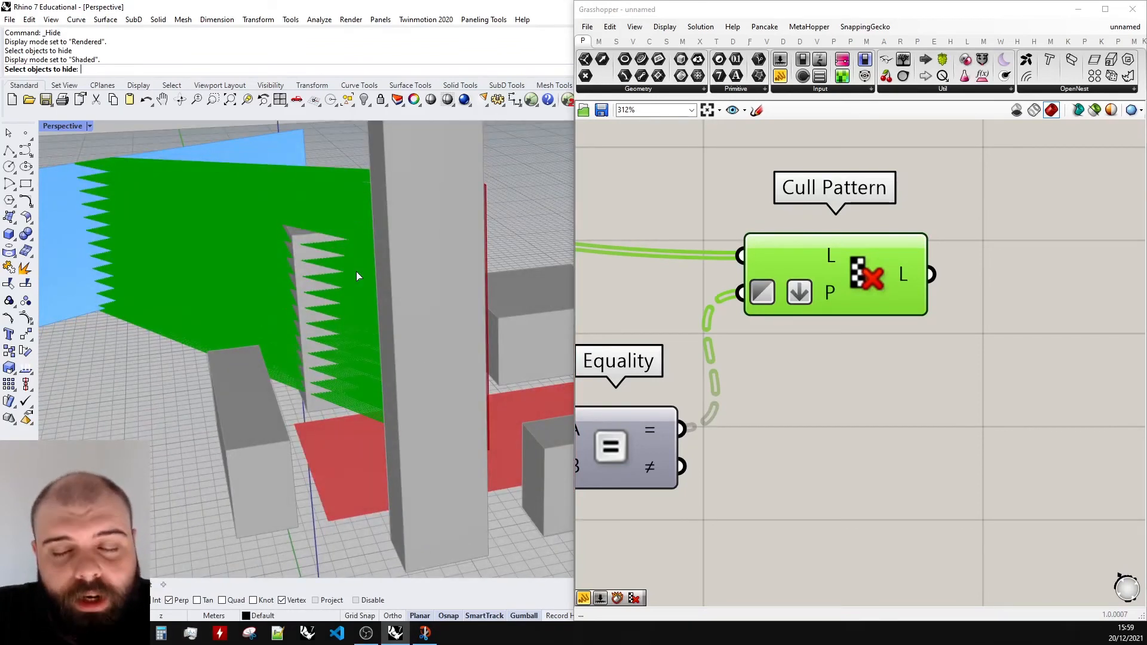
{"action": "scroll", "coordinate": [356, 272], "scroll_direction": "down", "scroll_amount": 8}
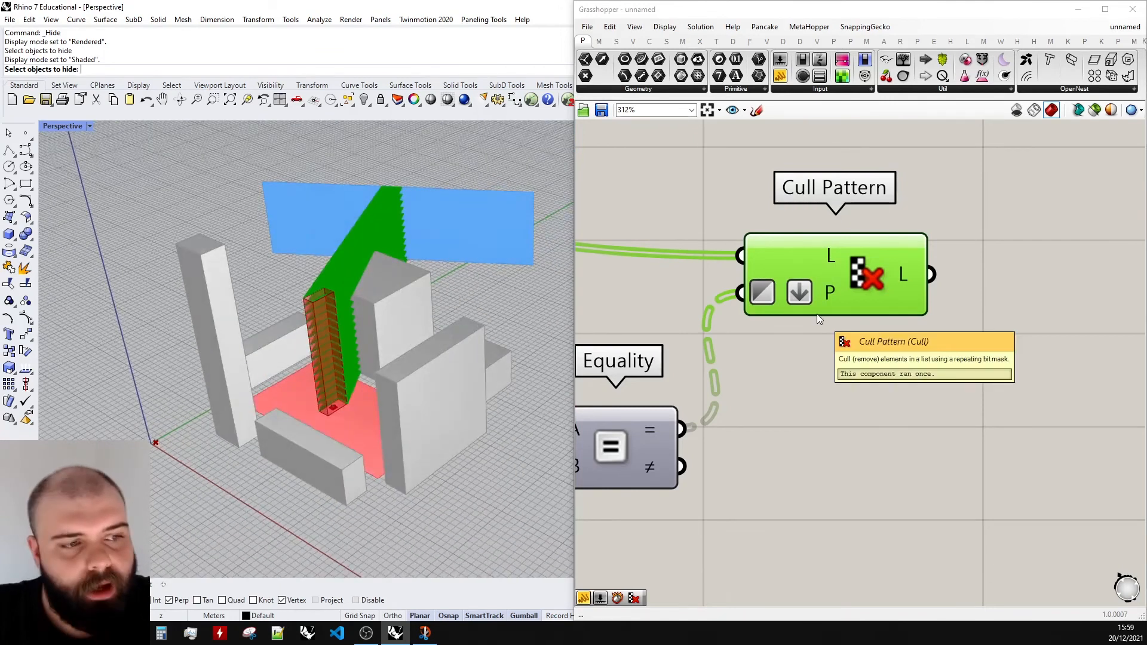
- Add a Collision One|Many component beside Cull Pattern
{"action": "scroll", "coordinate": [777, 274], "scroll_direction": "down", "scroll_amount": 7}
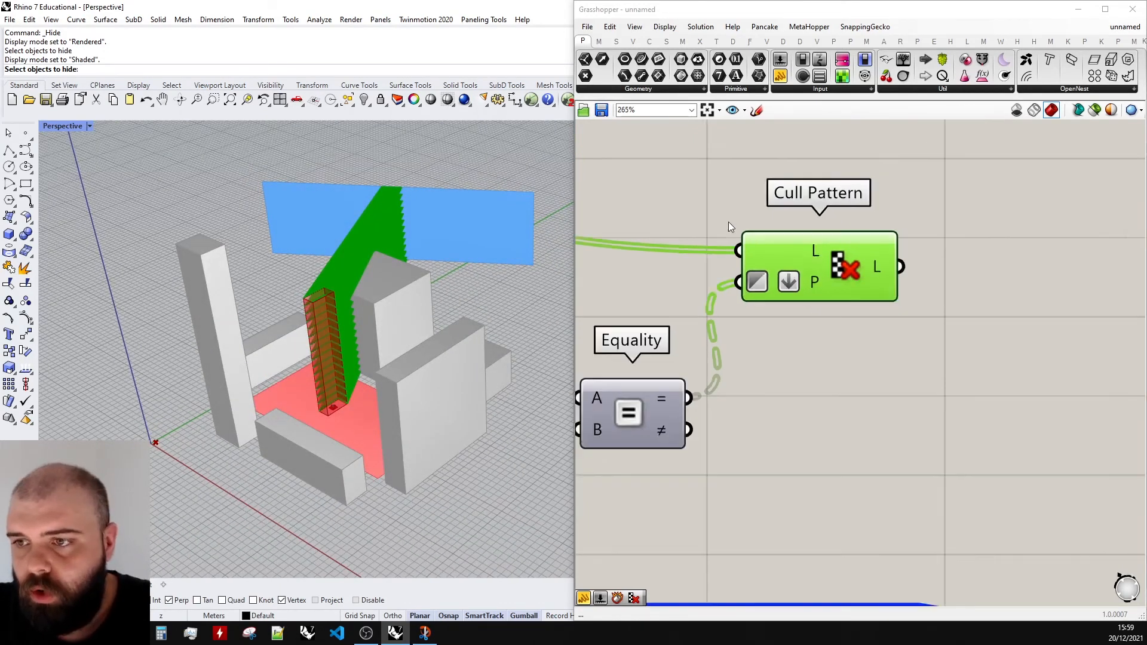
{"action": "scroll", "coordinate": [776, 286], "scroll_direction": "up", "scroll_amount": 5}
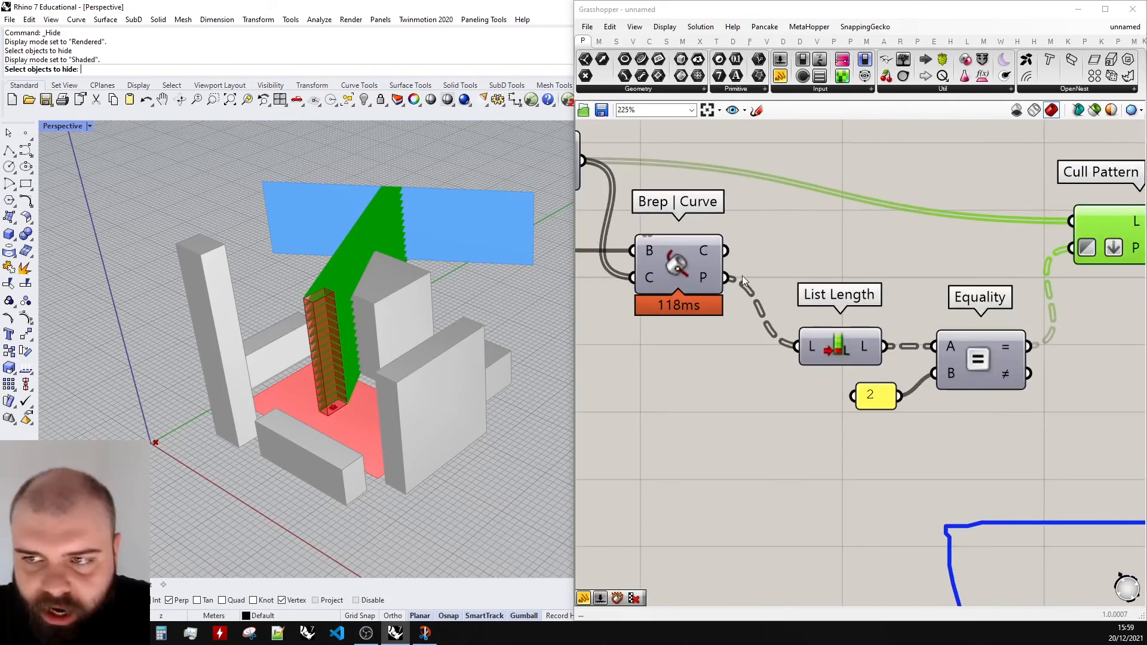
{"action": "scroll", "coordinate": [693, 257], "scroll_direction": "down", "scroll_amount": 4}
{"action": "scroll", "coordinate": [970, 278], "scroll_direction": "up", "scroll_amount": 3}
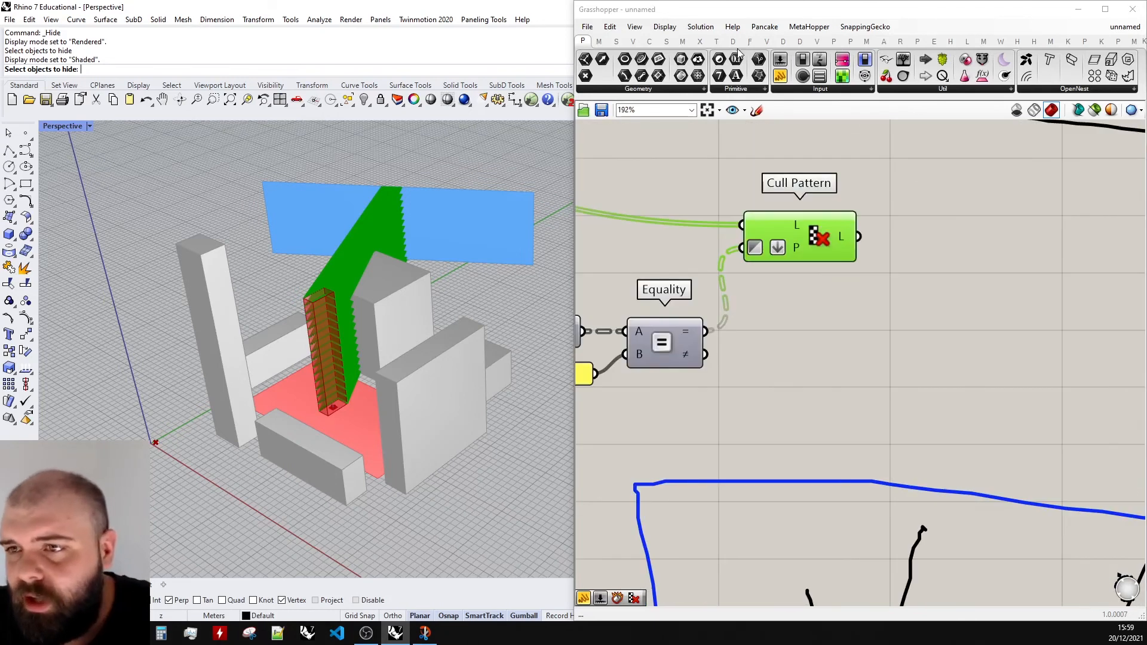
{"action": "left_click", "coordinate": [701, 42]}
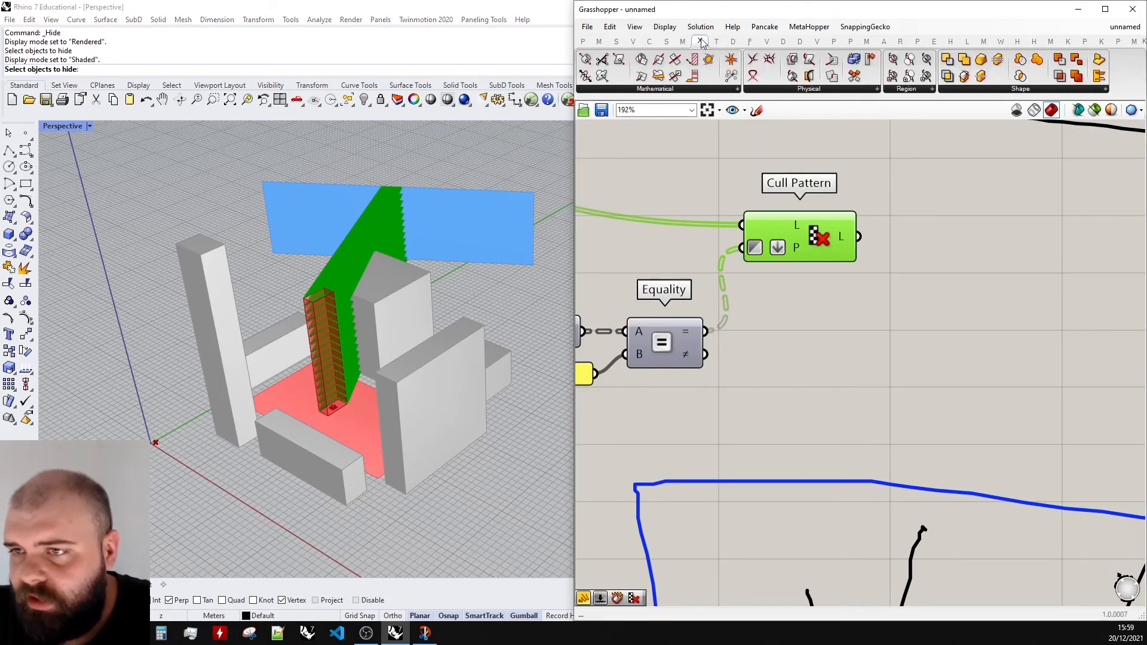
{"action": "left_click", "coordinate": [813, 91]}
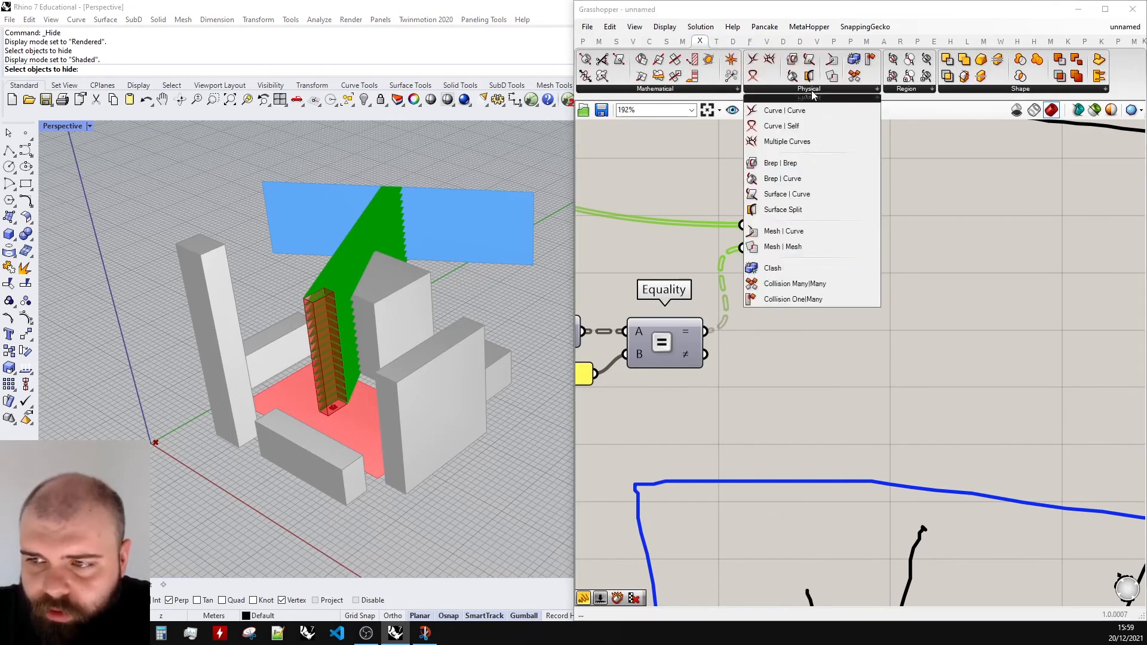
{"action": "left_click", "coordinate": [778, 300]}
{"action": "scroll", "coordinate": [818, 306], "scroll_direction": "down", "scroll_amount": 3}
{"action": "left_click", "coordinate": [905, 294]}
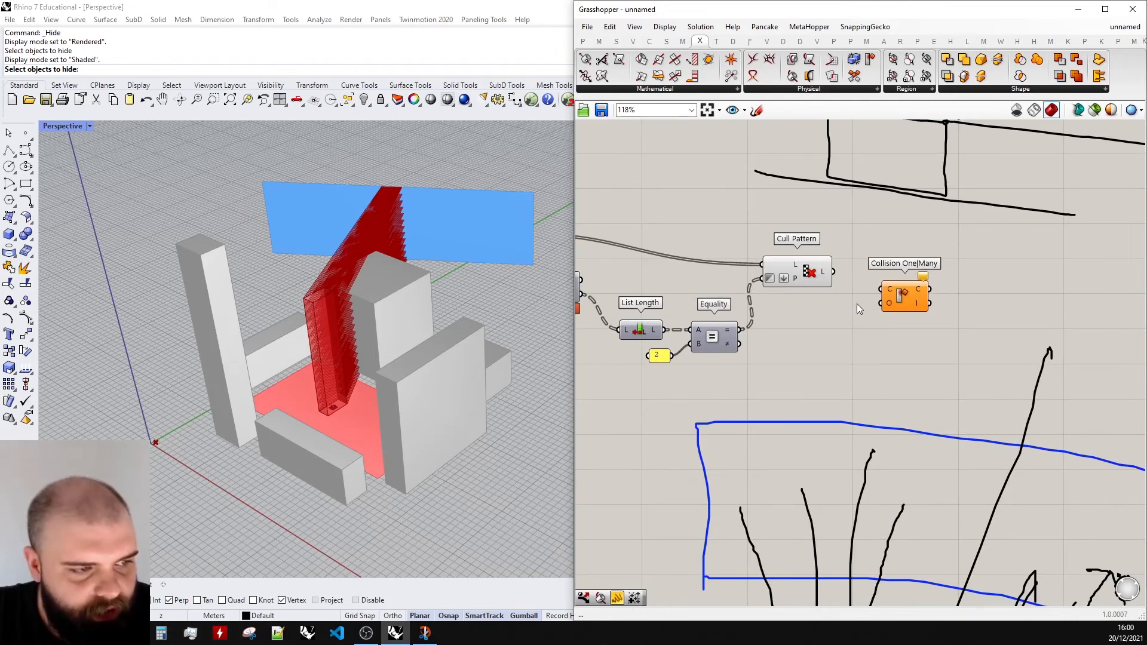
- Connect Cull Pattern's L output to Collision One|Many's C input
{"action": "scroll", "coordinate": [947, 297], "scroll_direction": "up", "scroll_amount": 3}
{"action": "left_click", "coordinate": [748, 256]}
{"action": "left_click_drag", "start_coordinate": [760, 255], "coordinate": [851, 210]}
{"action": "left_click", "coordinate": [910, 329]}
{"action": "scroll", "coordinate": [959, 296], "scroll_direction": "down", "scroll_amount": 6}
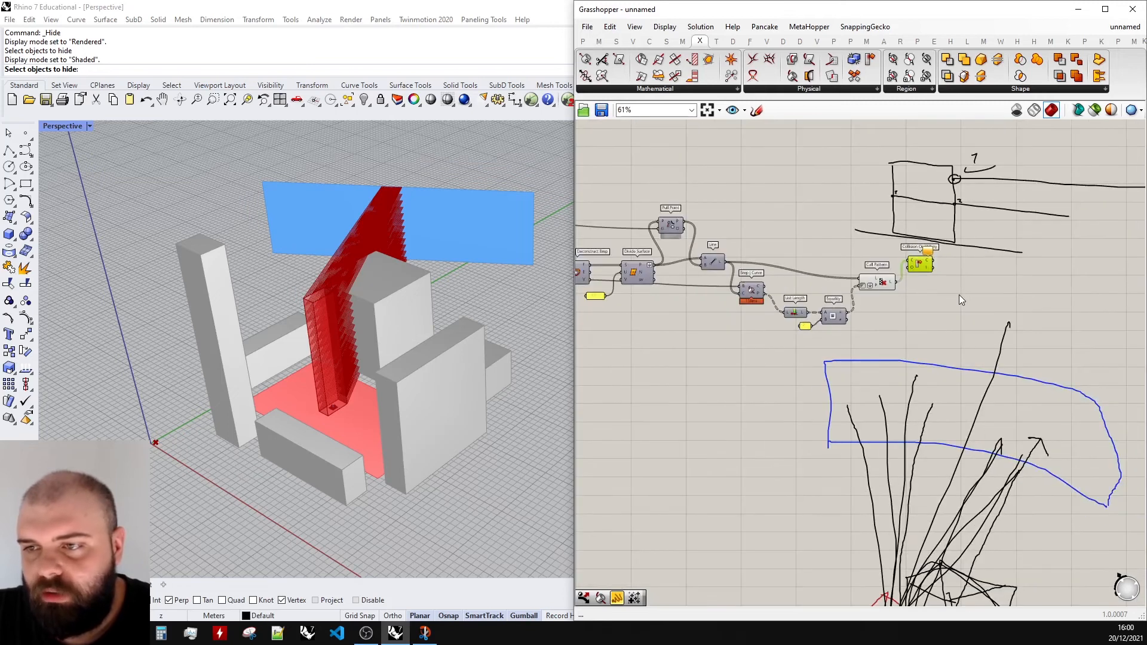
- Duplicate the neighbouring buildings' Geometry parameter, clear the copy's stored values and connect the original Geometry to it
{"action": "scroll", "coordinate": [697, 228], "scroll_direction": "up", "scroll_amount": 5}
{"action": "left_click", "coordinate": [703, 205]}
{"action": "left_click_drag", "start_coordinate": [707, 209], "coordinate": [830, 233]}
{"action": "scroll", "coordinate": [676, 215], "scroll_direction": "up", "scroll_amount": 2}
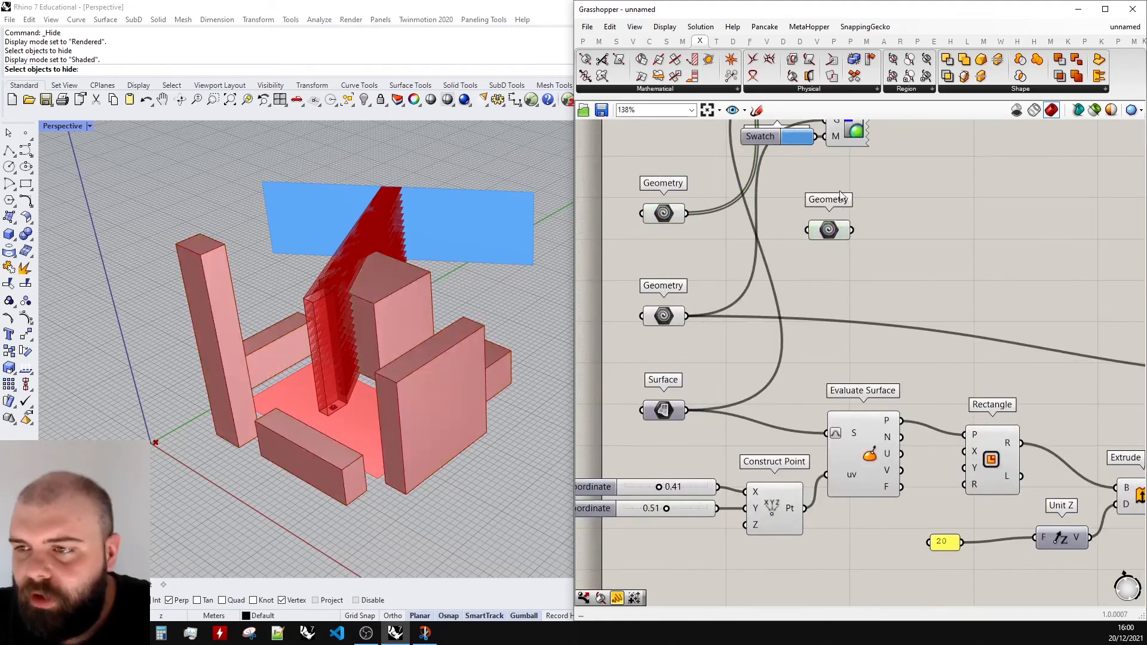
{"action": "scroll", "coordinate": [834, 236], "scroll_direction": "up", "scroll_amount": 2}
{"action": "right_click", "coordinate": [835, 237]}
{"action": "left_click", "coordinate": [880, 406]}
{"action": "left_click_drag", "start_coordinate": [668, 217], "coordinate": [798, 237]}
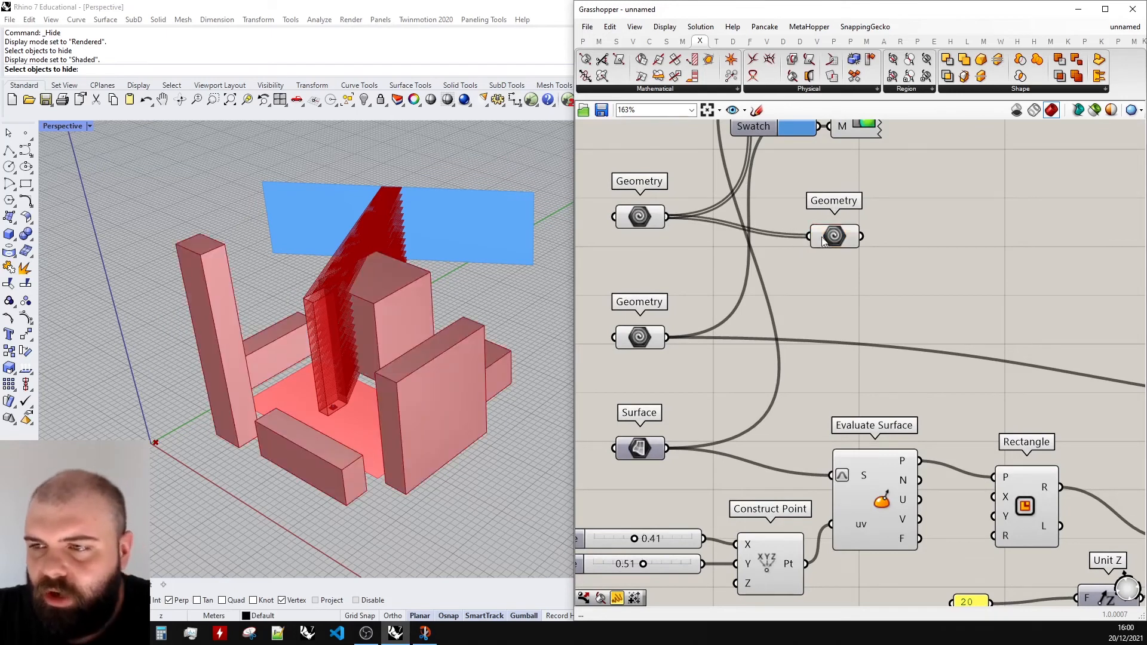
- Set the copied Geometry parameter's wire display to Hidden and move it above Cull Pattern
{"action": "right_click", "coordinate": [823, 239]}
{"action": "mouse_move", "coordinate": [862, 299]}
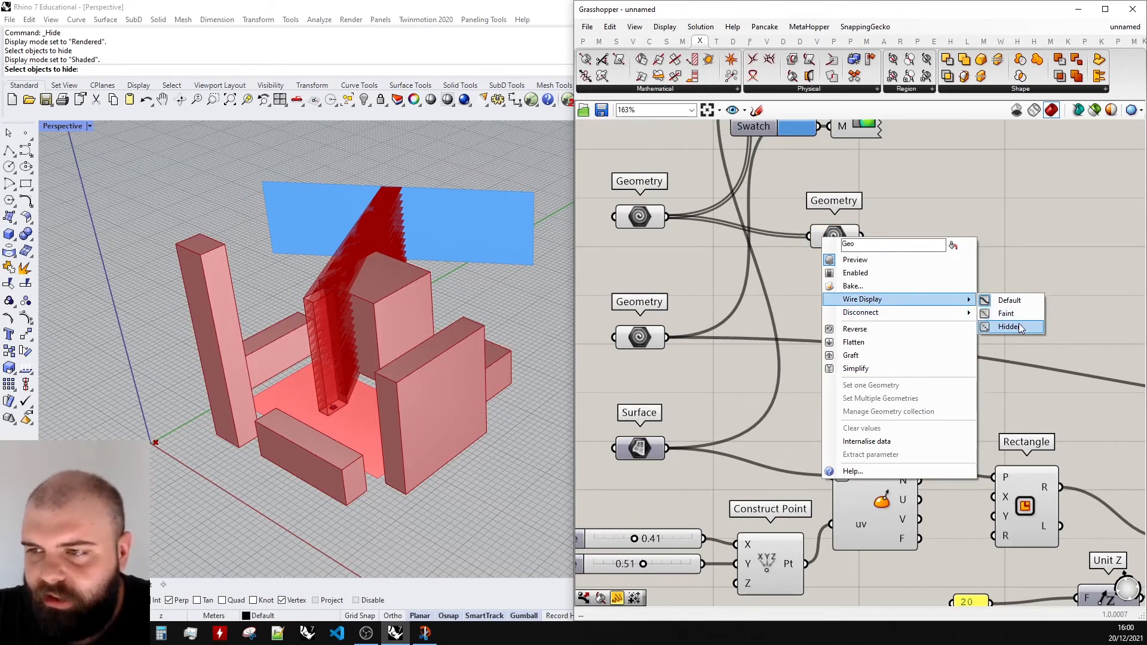
{"action": "left_click", "coordinate": [1004, 325]}
{"action": "left_click_drag", "start_coordinate": [830, 240], "coordinate": [859, 254]}
{"action": "scroll", "coordinate": [859, 254], "scroll_direction": "down", "scroll_amount": 4}
{"action": "scroll", "coordinate": [836, 287], "scroll_direction": "up", "scroll_amount": 8}
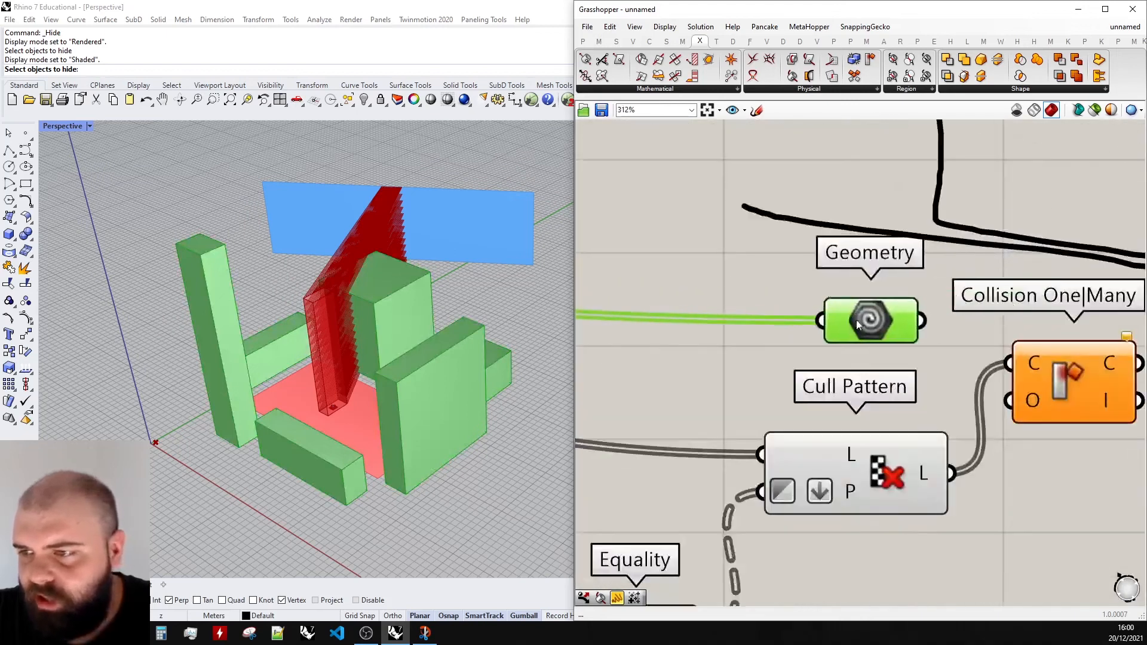
- Connect the copied Geometry parameter to Collision One|Many's O input and shift the collision component aside for more spacing
{"action": "left_click", "coordinate": [829, 298]}
{"action": "left_click_drag", "start_coordinate": [861, 333], "coordinate": [1008, 401]}
{"action": "scroll", "coordinate": [744, 295], "scroll_direction": "down", "scroll_amount": 5}
{"action": "mouse_move", "coordinate": [968, 345]}
{"action": "left_mouse_down"}
{"action": "mouse_move", "coordinate": [820, 246]}
{"action": "mouse_move", "coordinate": [1009, 300]}
{"action": "mouse_move", "coordinate": [1032, 363]}
{"action": "left_mouse_up"}
{"action": "left_click", "coordinate": [952, 275]}
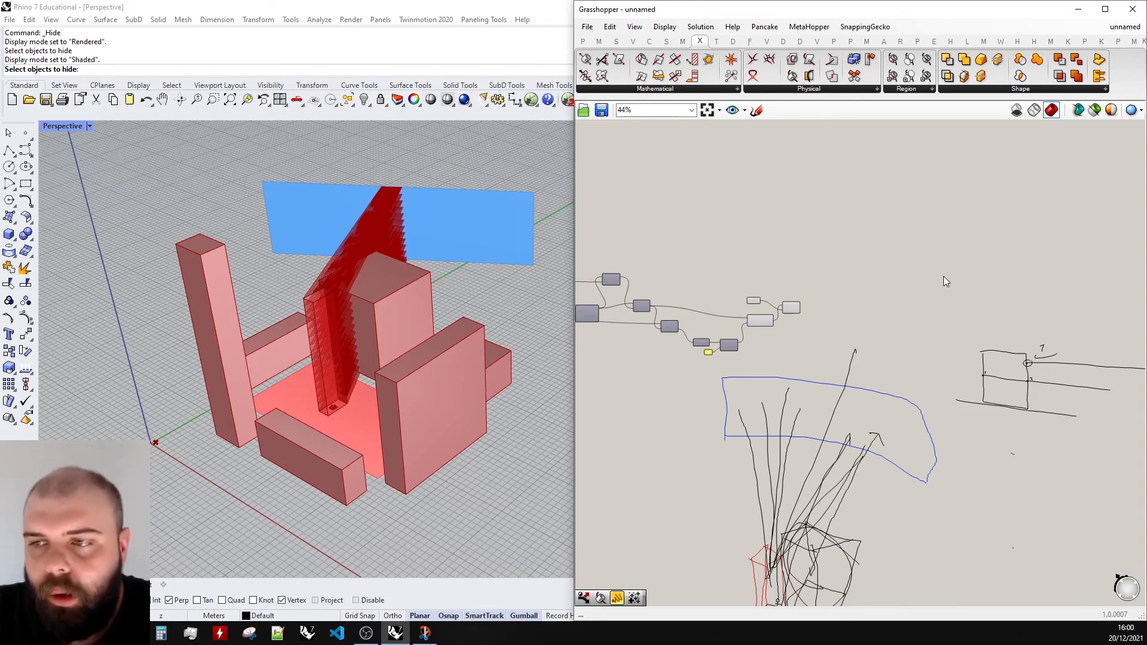
- Add a Panel to Collision One|Many's C output, enlarge it to show more rows and place it farther from the component
{"action": "scroll", "coordinate": [944, 276], "scroll_direction": "up", "scroll_amount": 5}
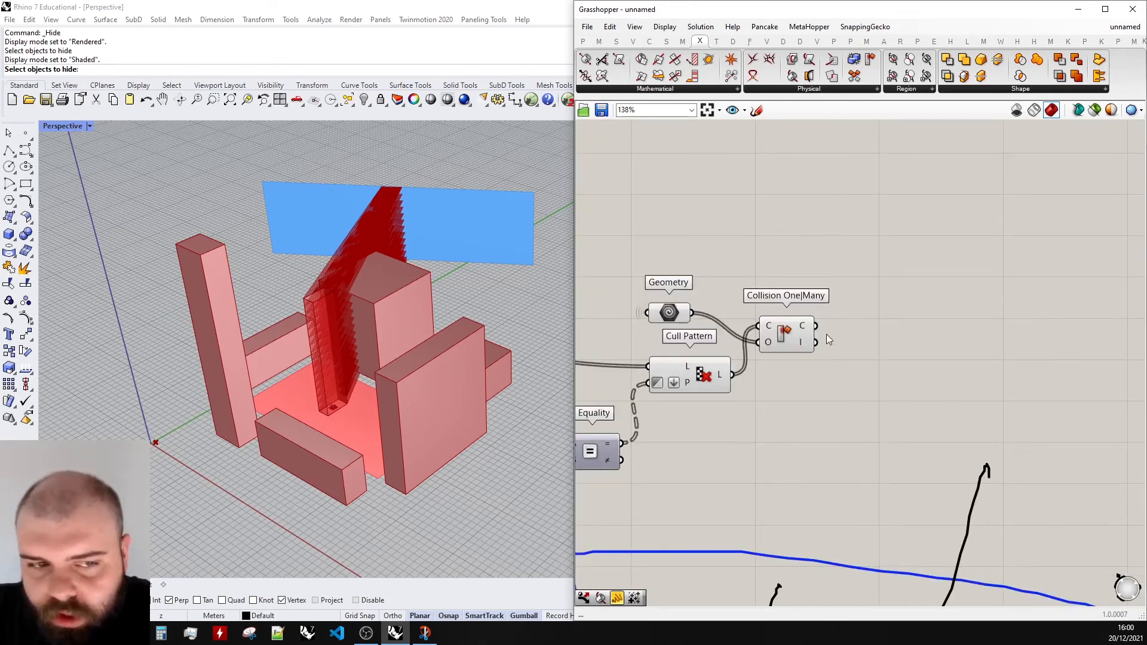
{"action": "scroll", "coordinate": [857, 351], "scroll_direction": "up", "scroll_amount": 2}
{"action": "left_click", "coordinate": [583, 40]}
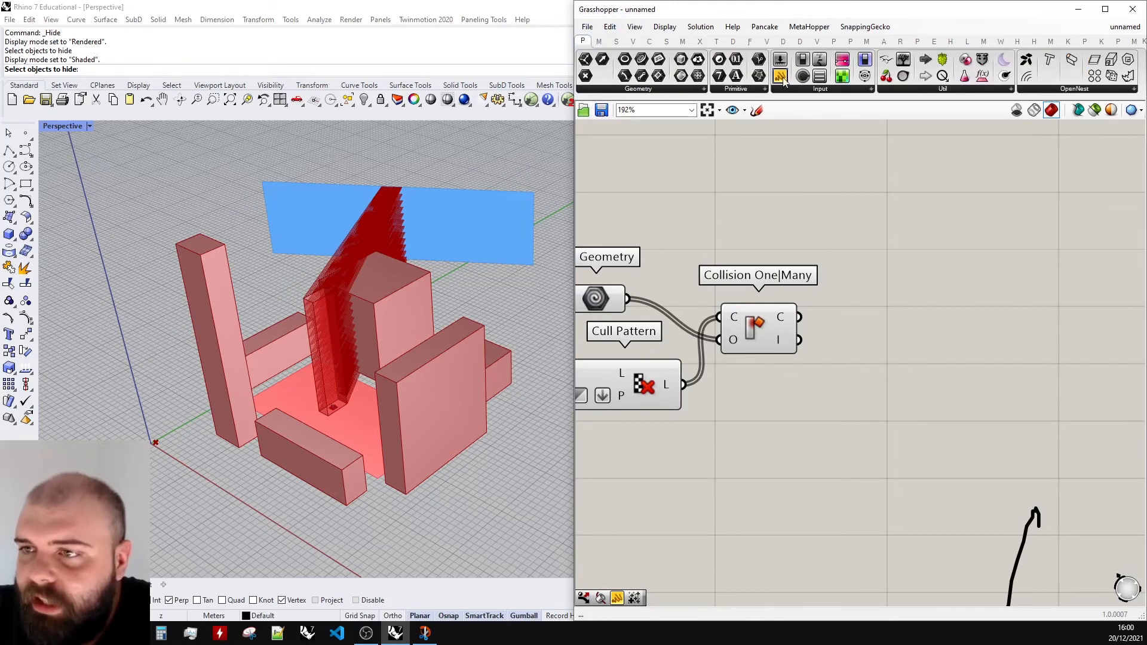
{"action": "left_click_drag", "start_coordinate": [780, 76], "coordinate": [908, 293]}
{"action": "left_click_drag", "start_coordinate": [830, 301], "coordinate": [800, 317]}
{"action": "scroll", "coordinate": [884, 320], "scroll_direction": "up", "scroll_amount": 1}
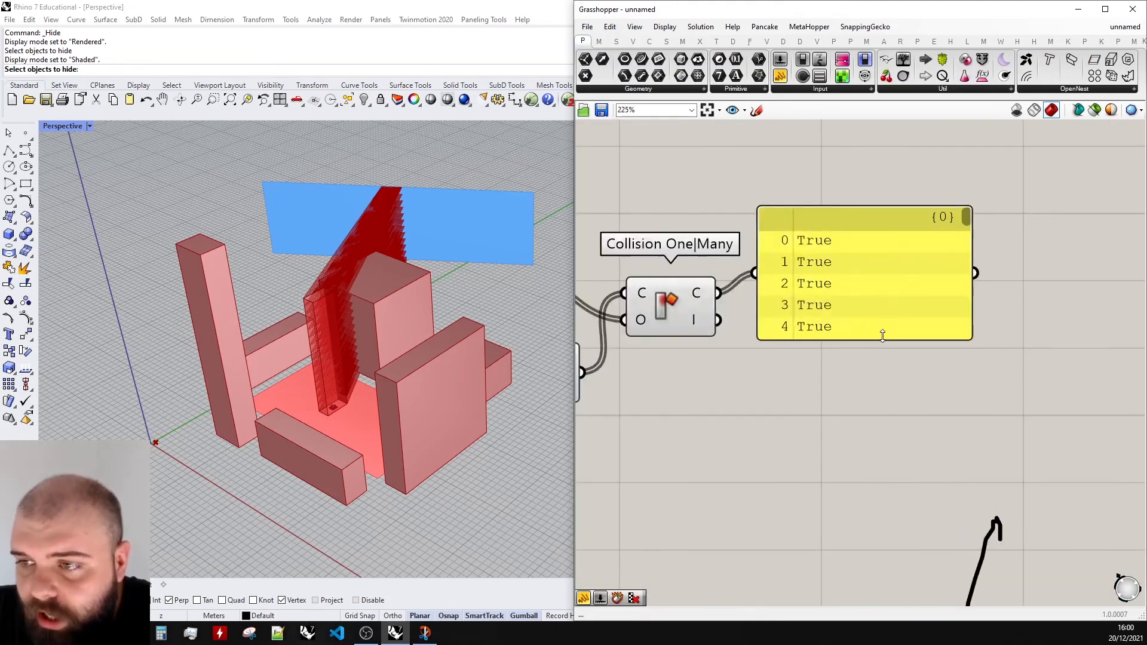
{"action": "left_click_drag", "start_coordinate": [884, 346], "coordinate": [885, 452]}
{"action": "left_click_drag", "start_coordinate": [967, 220], "coordinate": [966, 365]}
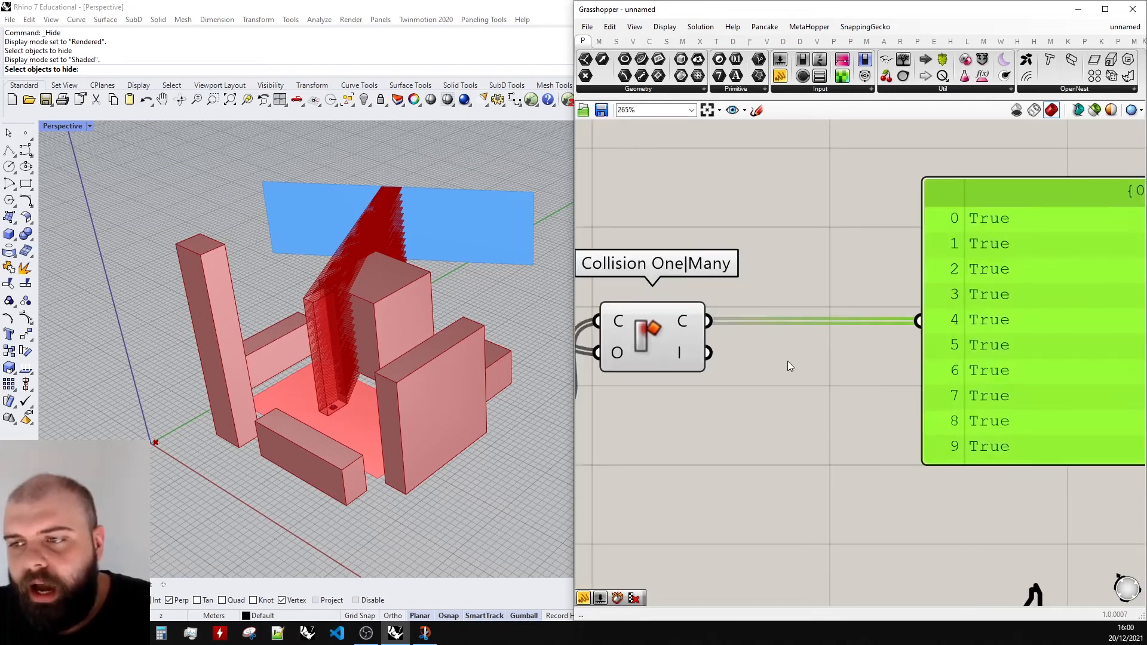
- Insert an Integer parameter between Collision One|Many's C output and the Panel, align it, and check the converted values
{"action": "double_click", "coordinate": [788, 361]}
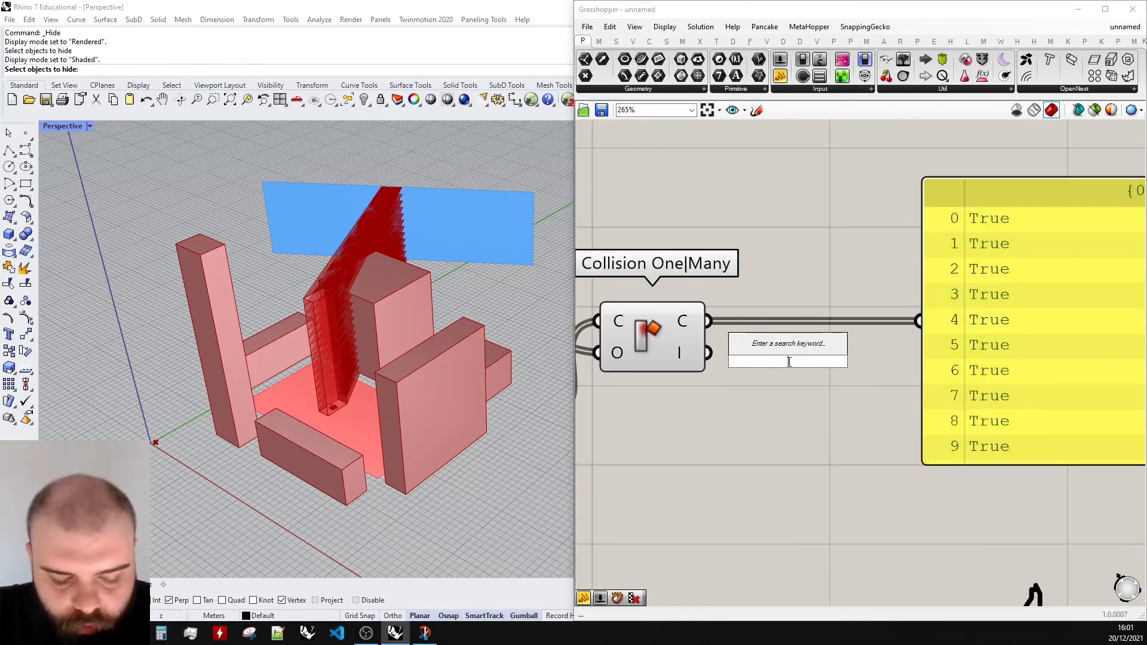
{"action": "type", "text": "integer"}
{"action": "key", "text": "Return"}
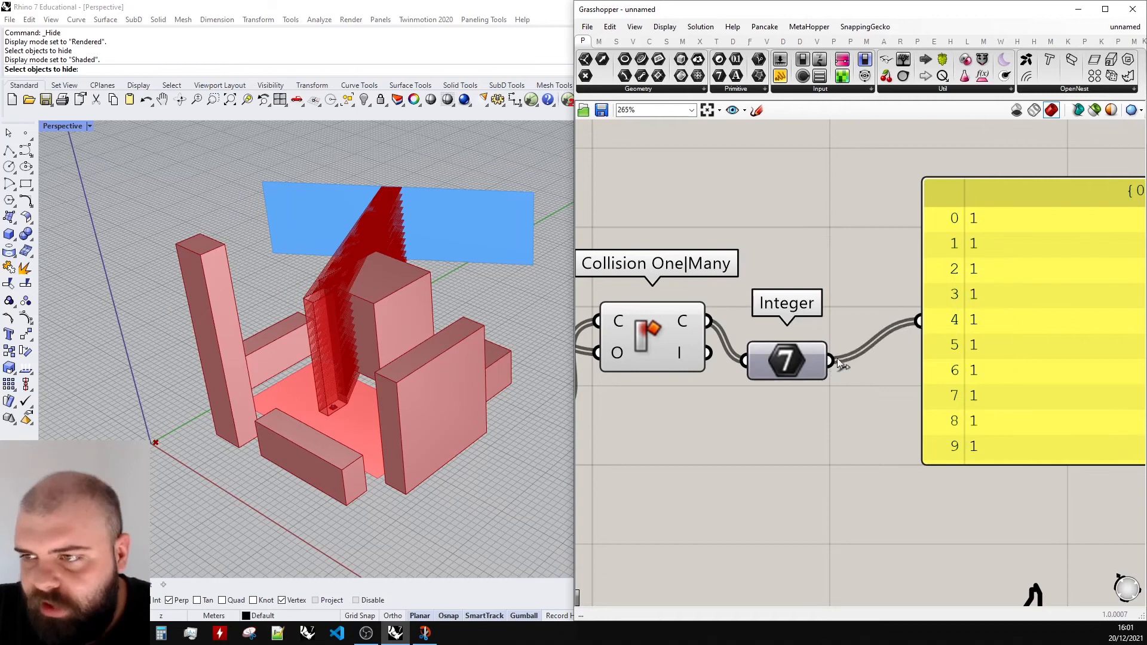
{"action": "left_click_drag", "start_coordinate": [797, 358], "coordinate": [809, 320]}
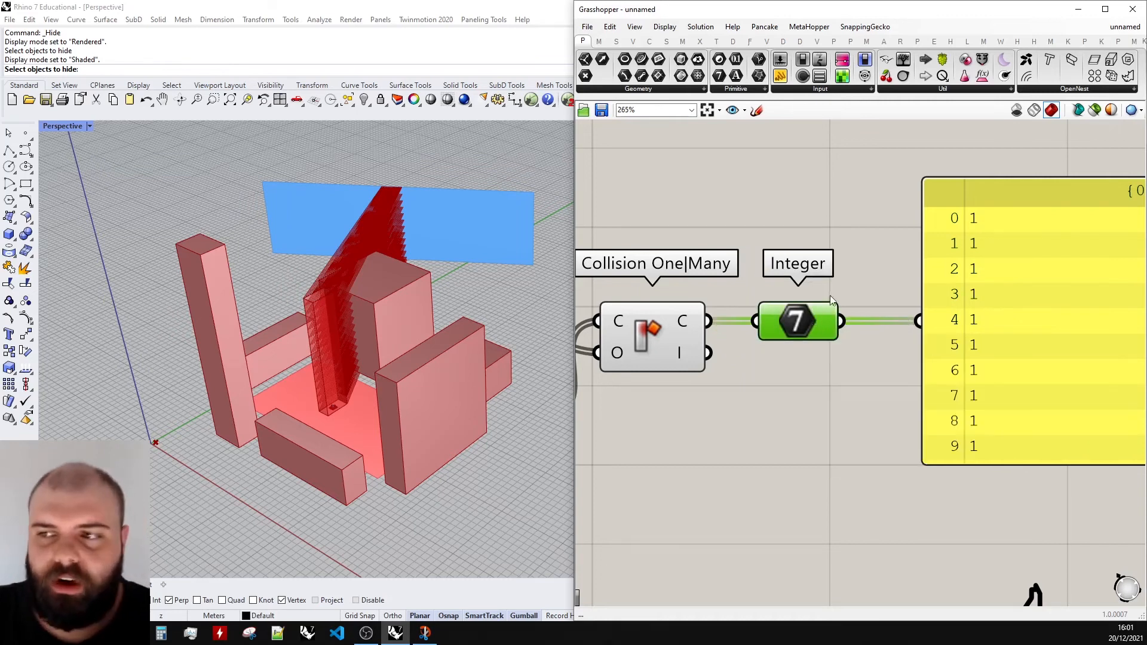
{"action": "scroll", "coordinate": [896, 260], "scroll_direction": "down", "scroll_amount": 2}
{"action": "scroll", "coordinate": [1016, 251], "scroll_direction": "up", "scroll_amount": 2}
{"action": "left_click_drag", "start_coordinate": [1071, 206], "coordinate": [1072, 285]}
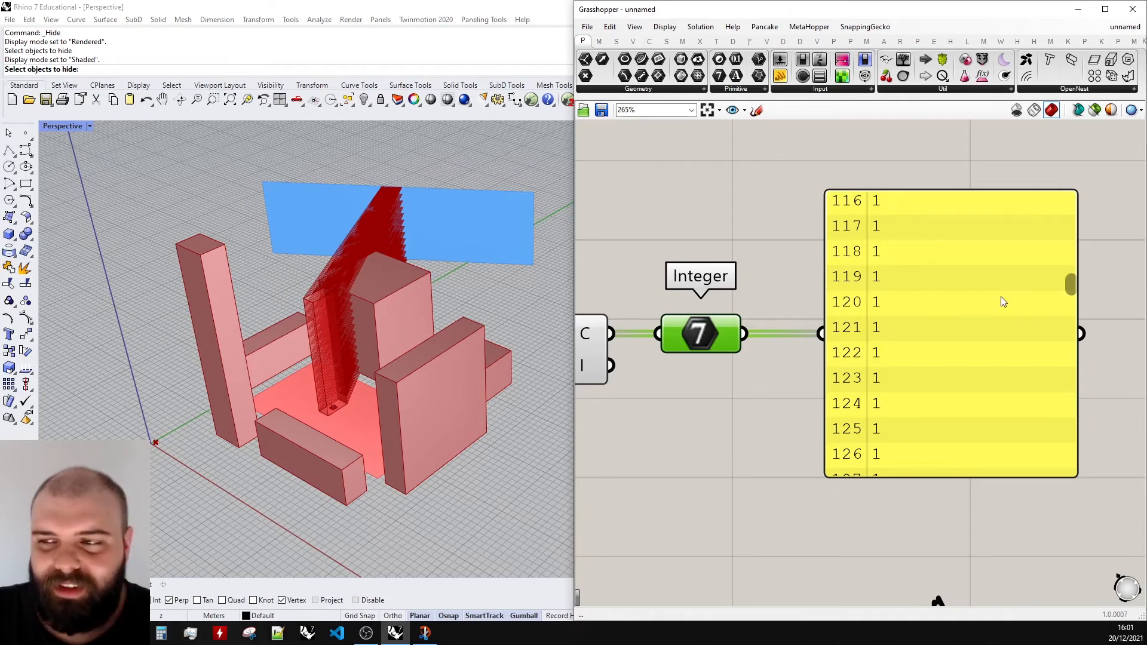
{"action": "left_click_drag", "start_coordinate": [1071, 285], "coordinate": [1075, 296]}
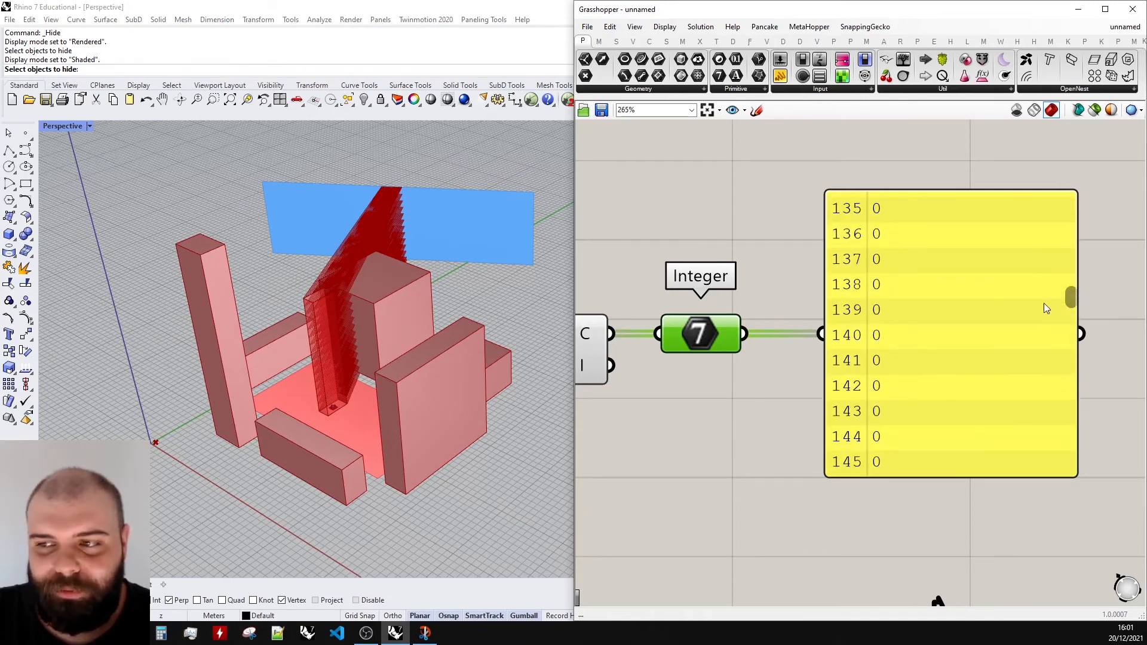
{"action": "scroll", "coordinate": [1044, 303], "scroll_direction": "down", "scroll_amount": 1}
- Add Mass Addition after the Integer parameter and connect its R output to the Panel to total the collisions
{"action": "left_click_drag", "start_coordinate": [878, 310], "coordinate": [994, 320]}
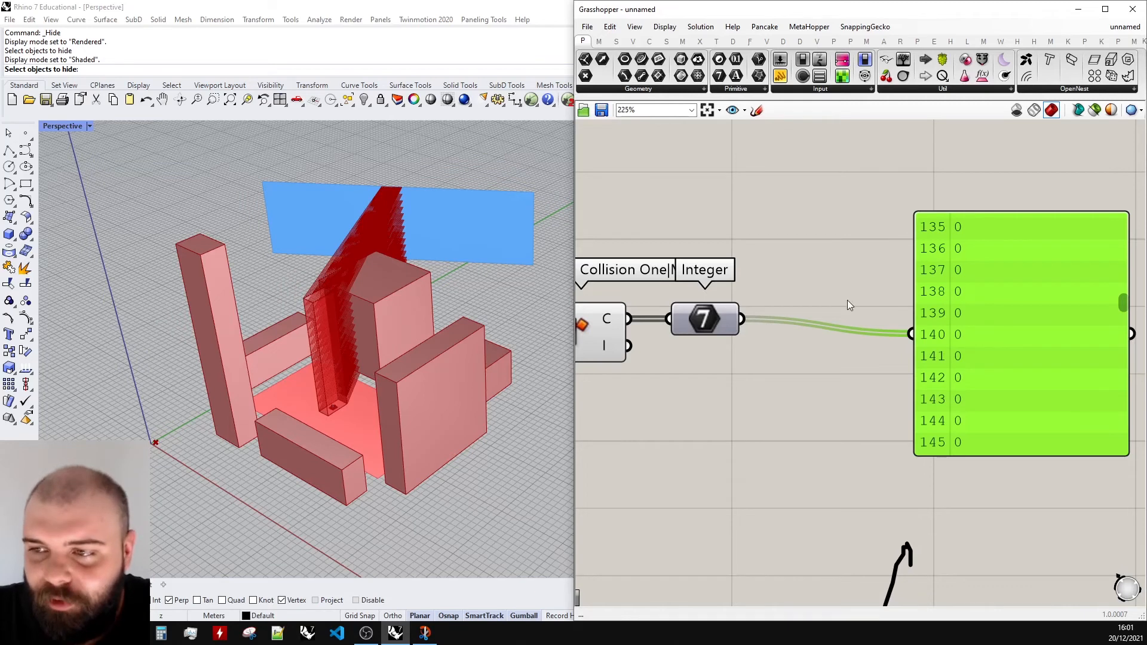
{"action": "double_click", "coordinate": [784, 261]}
{"action": "type", "text": "mass add"}
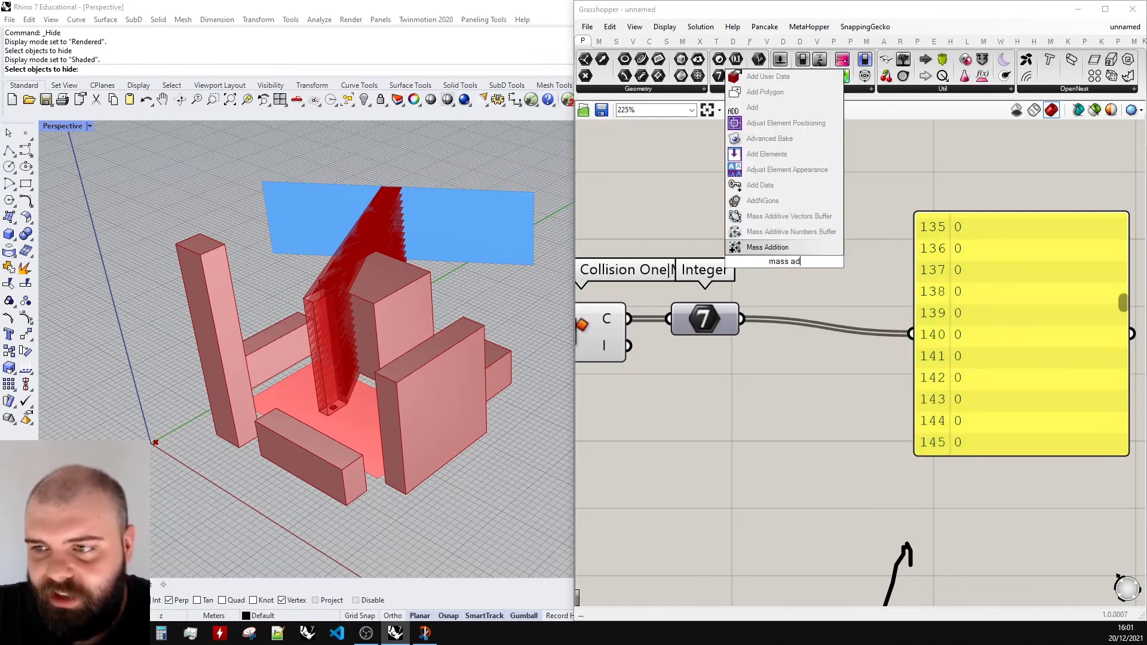
{"action": "key", "text": "Return"}
{"action": "scroll", "coordinate": [813, 261], "scroll_direction": "down", "scroll_amount": 3}
{"action": "scroll", "coordinate": [902, 239], "scroll_direction": "up", "scroll_amount": 4}
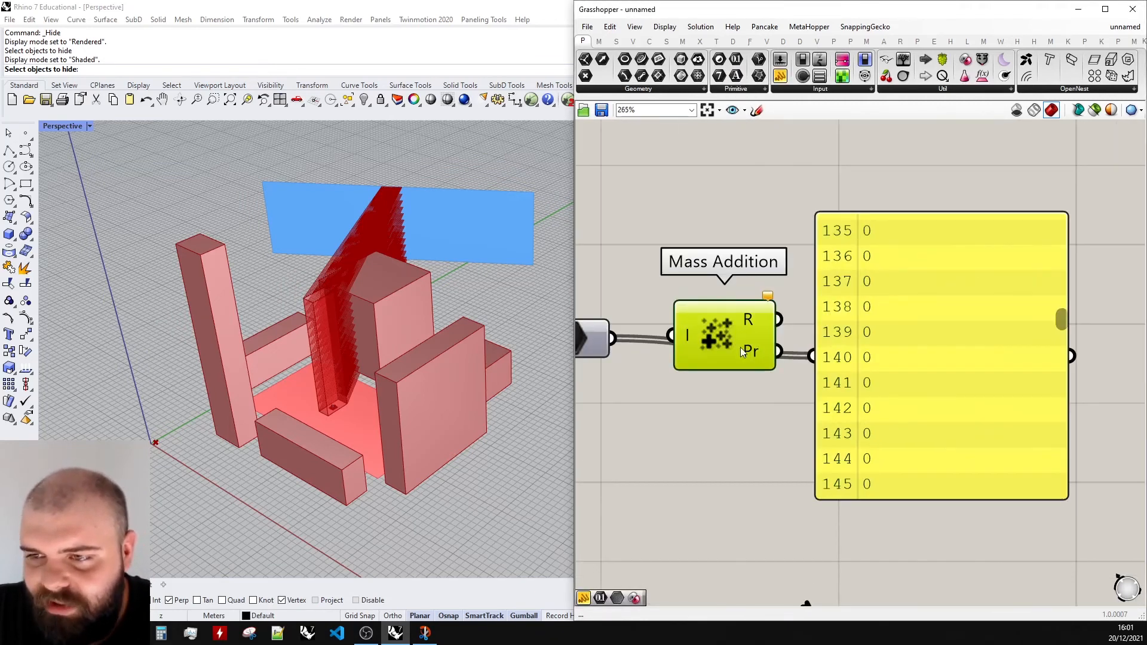
{"action": "left_click_drag", "start_coordinate": [663, 339], "coordinate": [670, 336]}
{"action": "left_click_drag", "start_coordinate": [779, 319], "coordinate": [884, 342]}
{"action": "scroll", "coordinate": [876, 237], "scroll_direction": "up", "scroll_amount": 3}
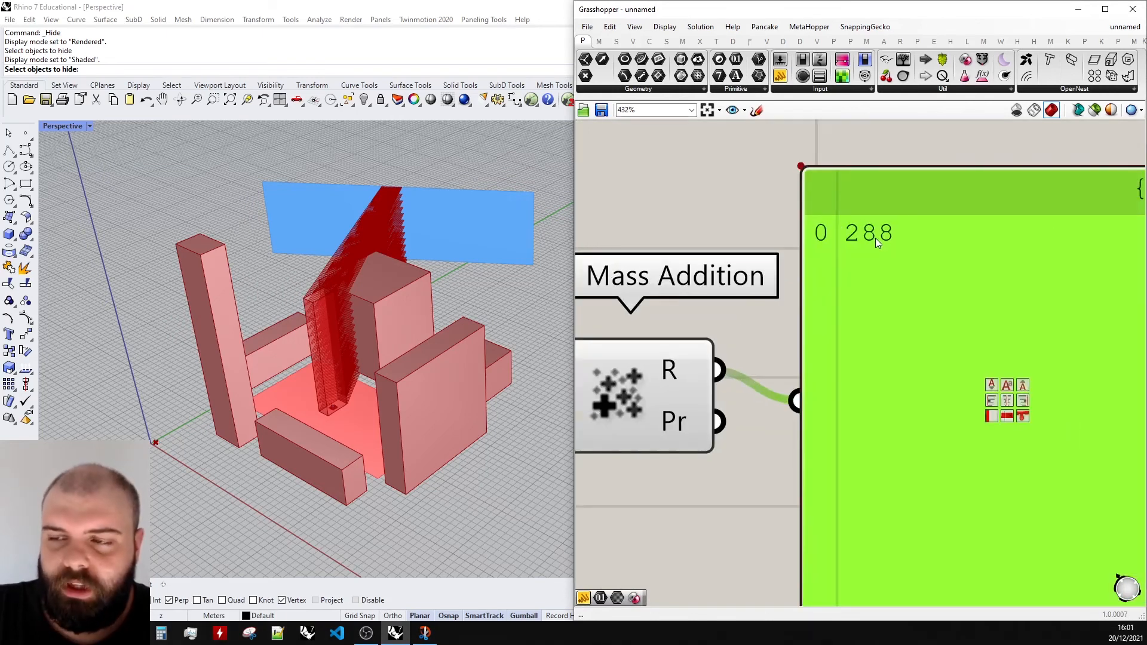
{"action": "scroll", "coordinate": [912, 338], "scroll_direction": "down", "scroll_amount": 6}
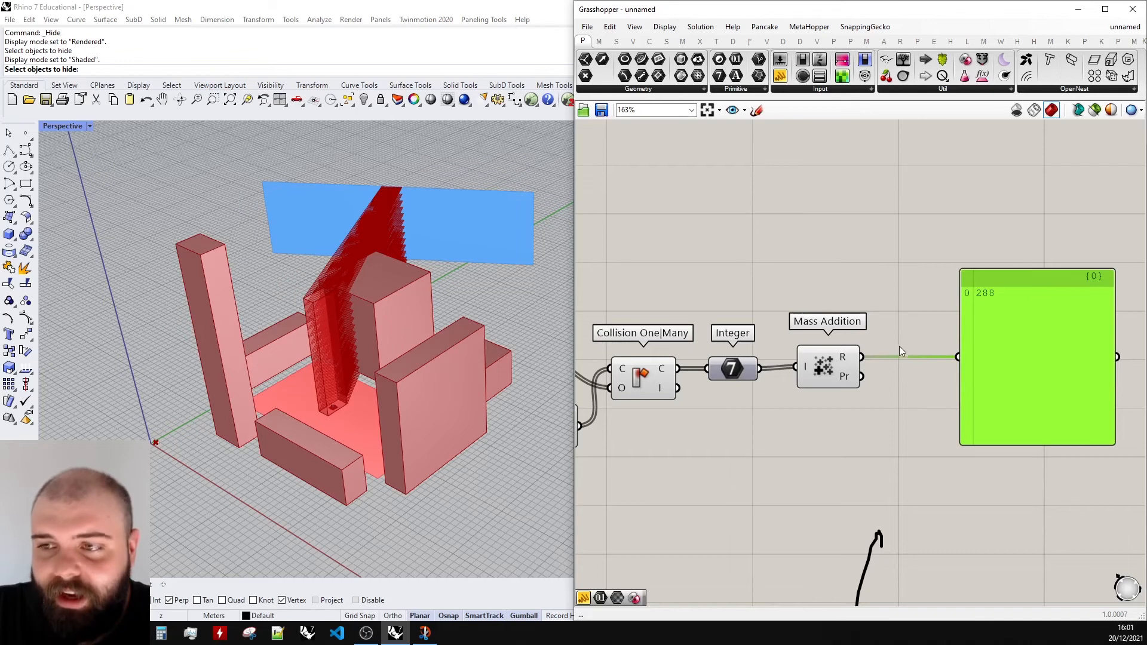
{"action": "key", "text": "Delete"}
{"action": "scroll", "coordinate": [899, 346], "scroll_direction": "down", "scroll_amount": 2}
{"action": "key", "text": "ctrl+z"}
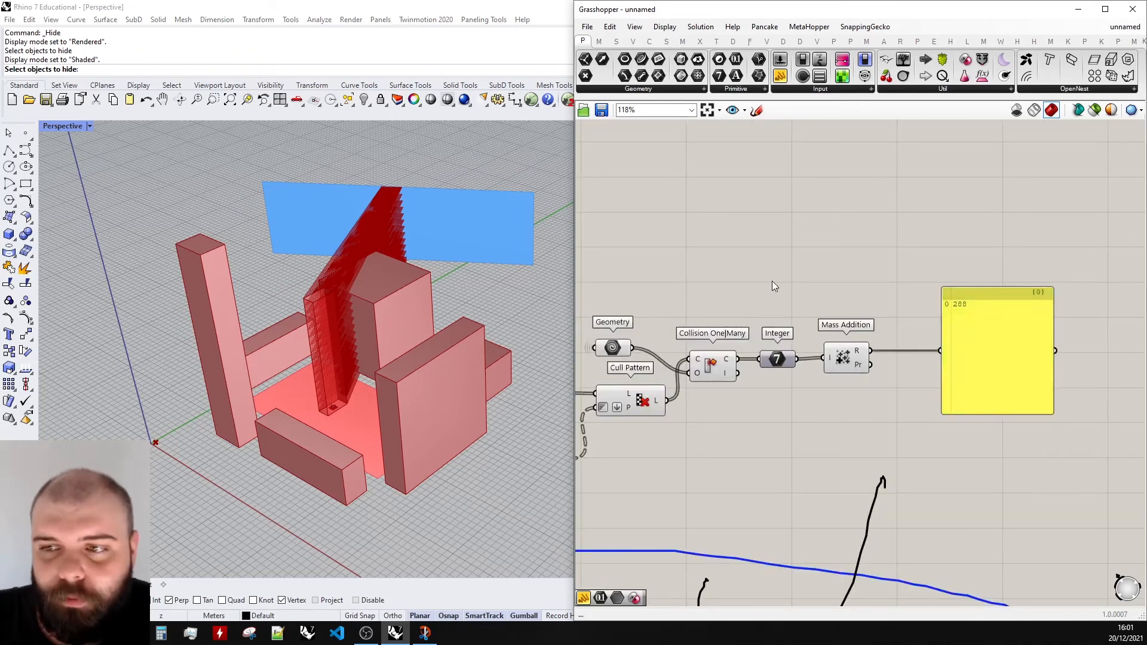
- Raise the X coordinate slider to nearly its maximum to shift the tower across the site, and inspect its new sight lines
{"action": "scroll", "coordinate": [772, 281], "scroll_direction": "down", "scroll_amount": 10}
{"action": "scroll", "coordinate": [680, 337], "scroll_direction": "up", "scroll_amount": 12}
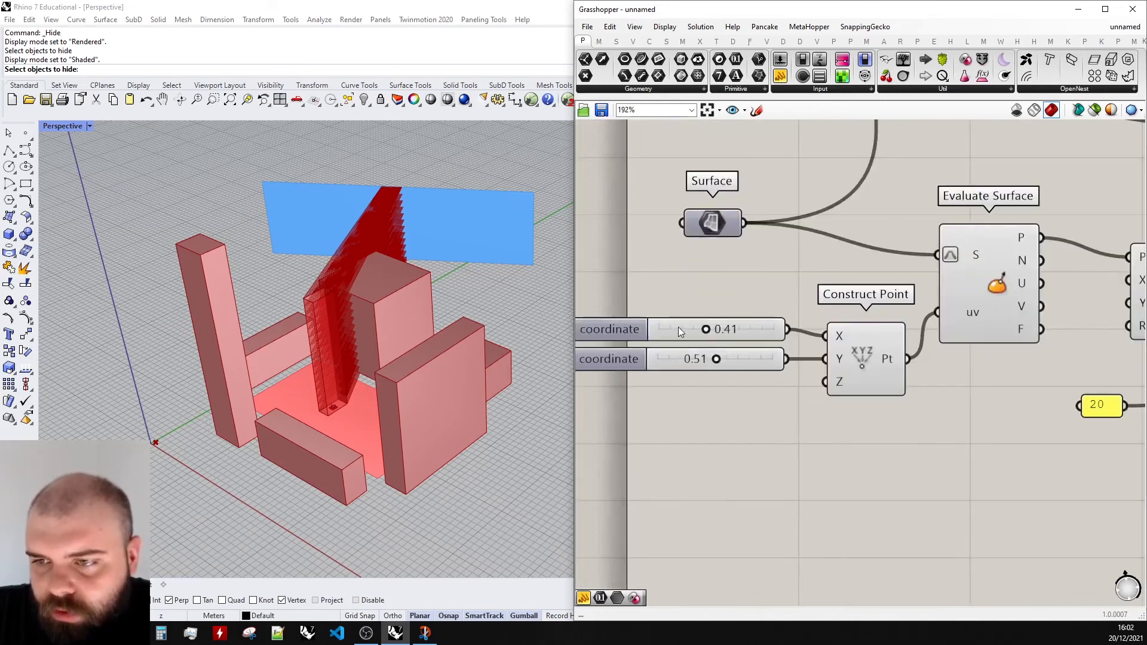
{"action": "left_click_drag", "start_coordinate": [717, 328], "coordinate": [780, 335]}
{"action": "right_click_drag", "start_coordinate": [471, 163], "coordinate": [510, 220]}
{"action": "right_click_drag", "start_coordinate": [472, 352], "coordinate": [470, 352]}
{"action": "scroll", "coordinate": [860, 359], "scroll_direction": "down", "scroll_amount": 8}
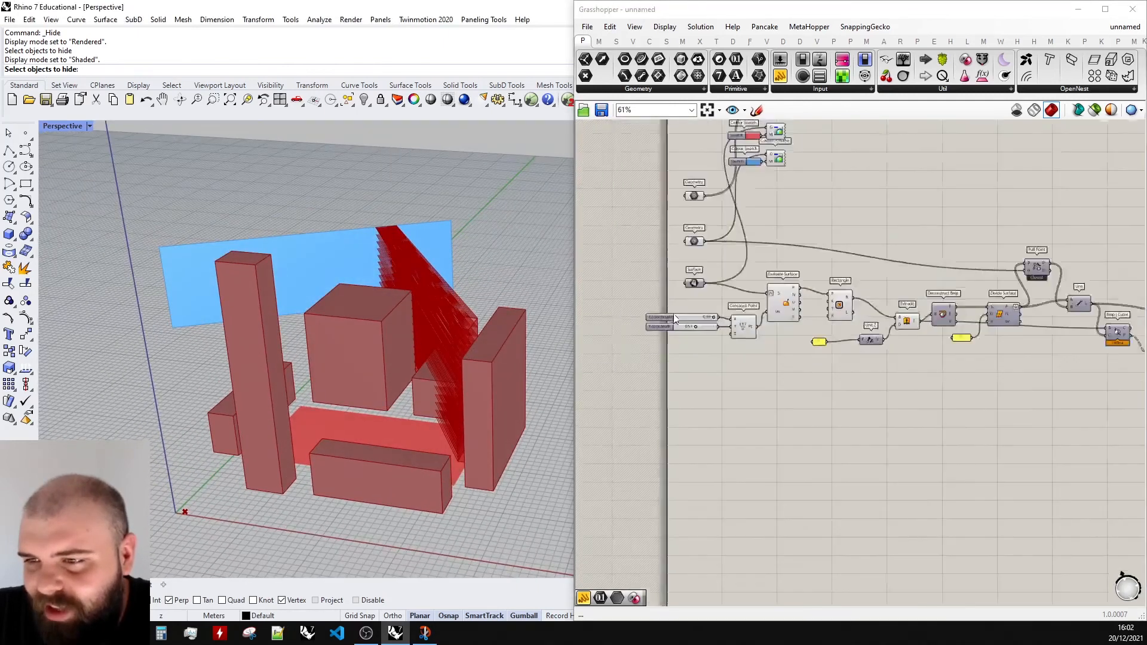
- Read the collision total in the Mass Addition Panel and inspect the tower's sight lines from another angle
{"action": "scroll", "coordinate": [837, 282], "scroll_direction": "up", "scroll_amount": 10}
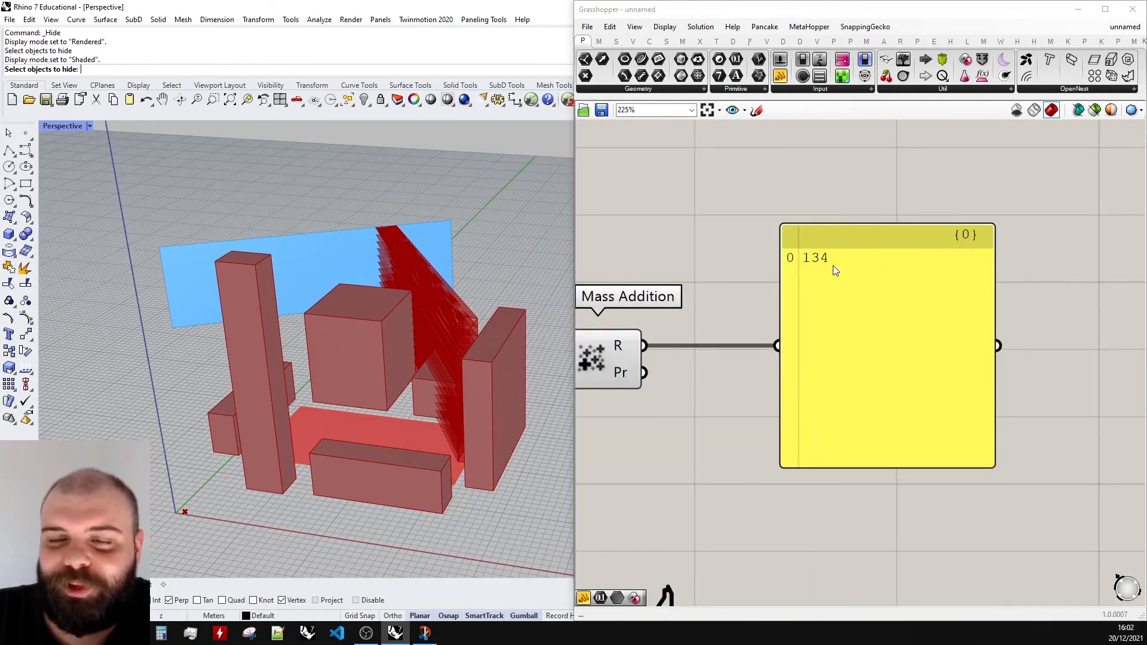
{"action": "right_click_drag", "start_coordinate": [455, 278], "coordinate": [478, 365]}
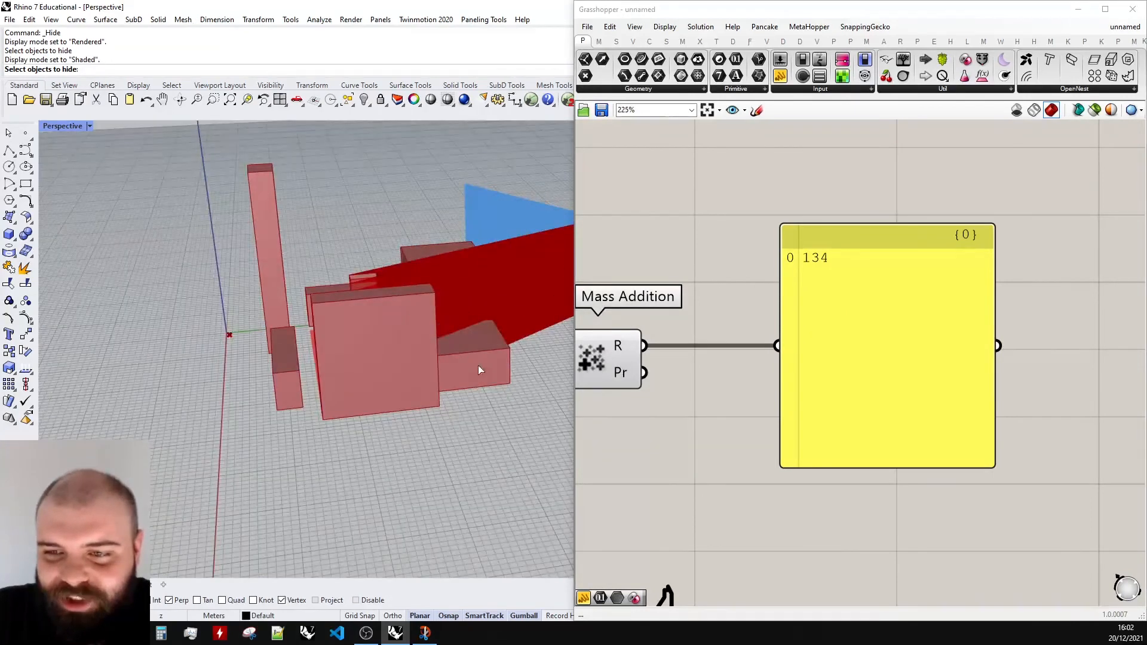
{"action": "scroll", "coordinate": [478, 366], "scroll_direction": "up", "scroll_amount": 9}
{"action": "scroll", "coordinate": [416, 332], "scroll_direction": "down", "scroll_amount": 10}
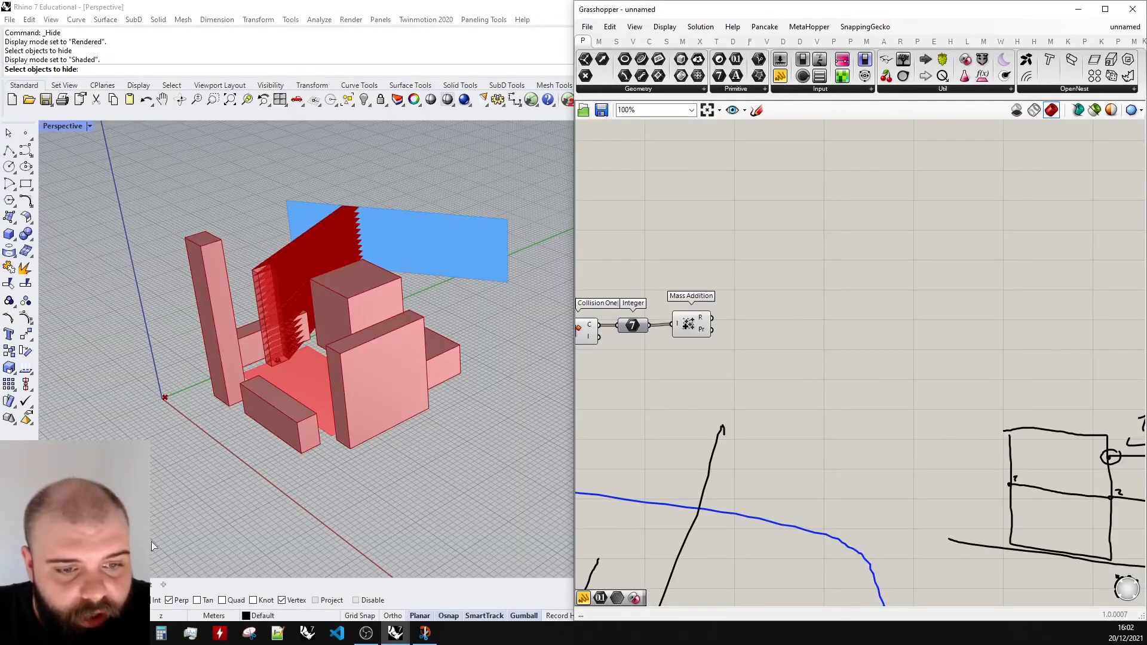
- Add a Galapagos component and place it above and beyond Mass Addition, leaving room for another component between them
{"action": "scroll", "coordinate": [709, 294], "scroll_direction": "up", "scroll_amount": 3}
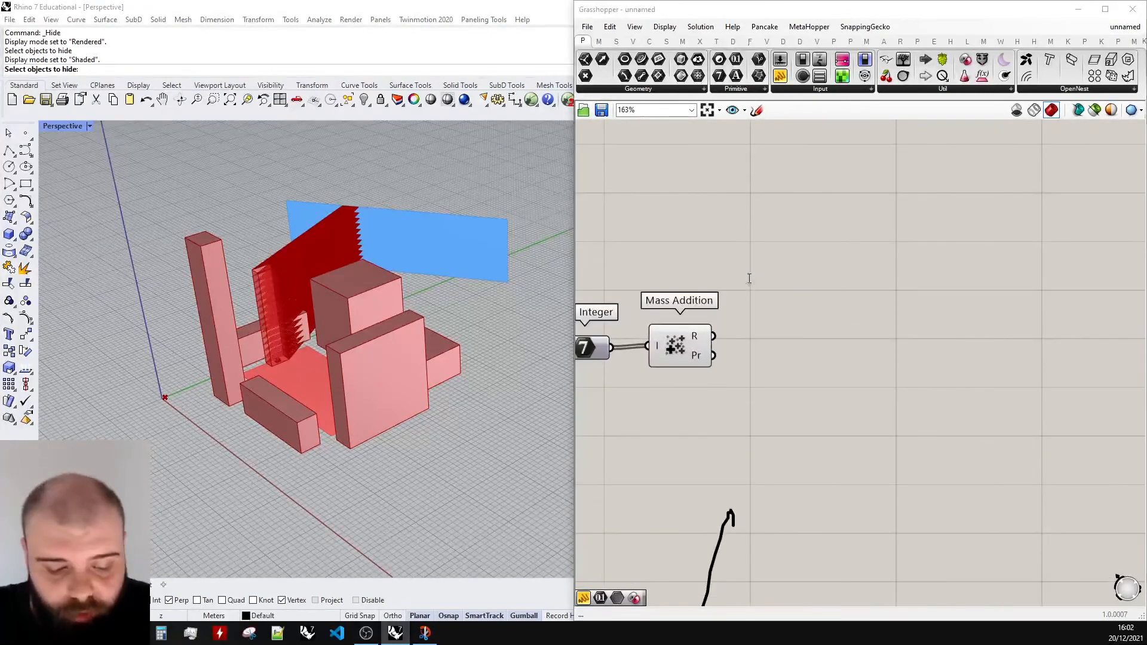
{"action": "double_click", "coordinate": [714, 284]}
{"action": "type", "text": "gal"}
{"action": "key", "text": "Return"}
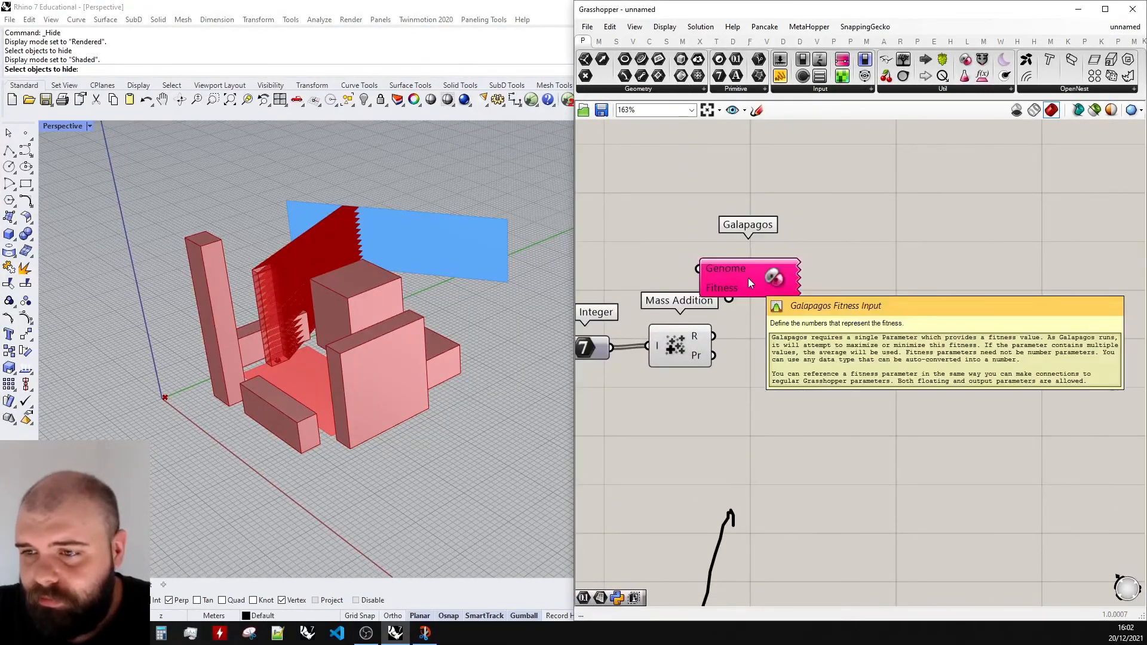
{"action": "left_click_drag", "start_coordinate": [748, 278], "coordinate": [919, 295]}
- Add a Number parameter beside Mass Addition and connect Mass Addition's R output to it
{"action": "double_click", "coordinate": [866, 353]}
{"action": "type", "text": "number"}
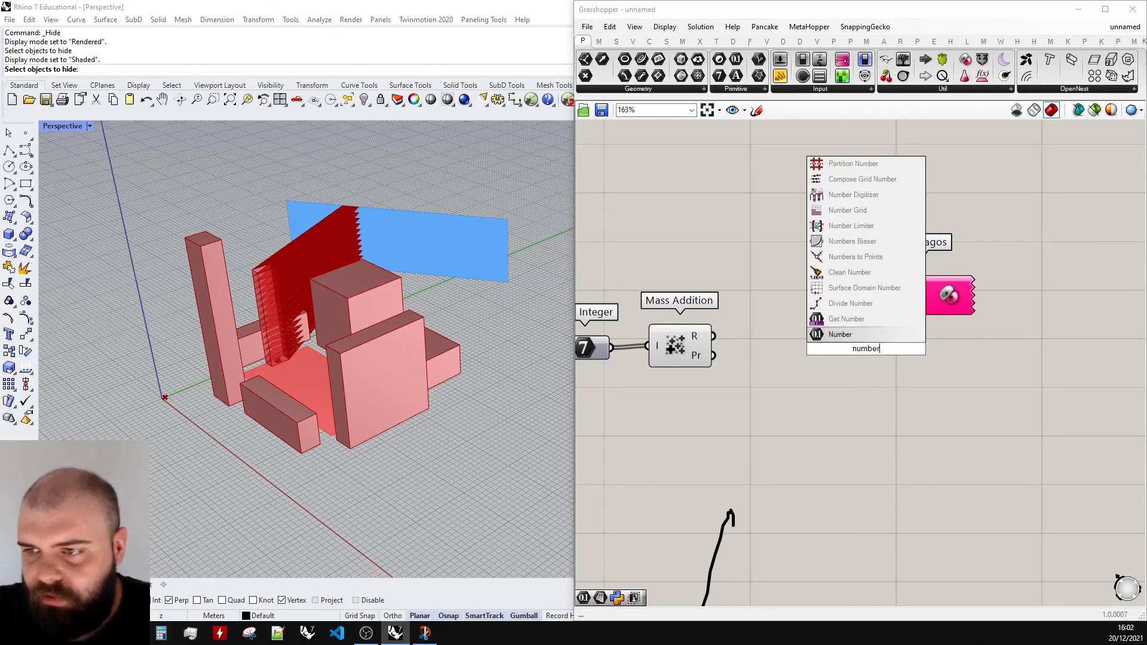
{"action": "key", "text": "Return"}
{"action": "left_click_drag", "start_coordinate": [713, 335], "coordinate": [818, 330]}
- Move Galapagos above the Number parameter, align Number with Mass Addition, and connect the Fitness input to Number
{"action": "left_click_drag", "start_coordinate": [936, 305], "coordinate": [794, 346]}
{"action": "left_click", "coordinate": [865, 313]}
{"action": "left_click", "coordinate": [810, 337]}
{"action": "left_click", "coordinate": [834, 318]}
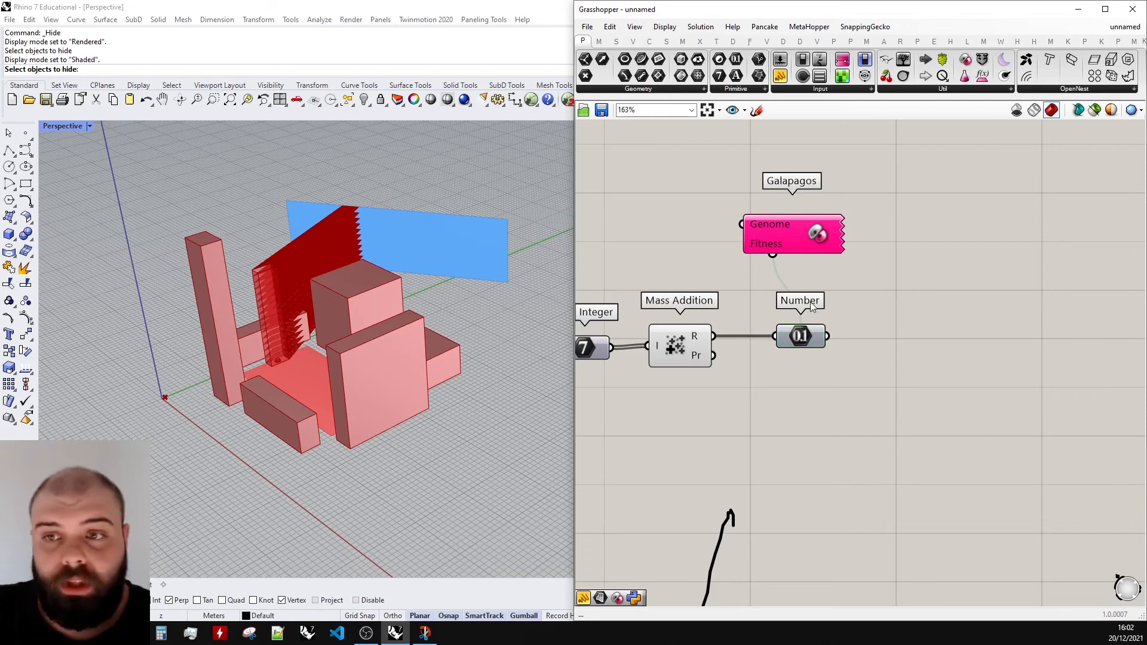
- Connect Galapagos's Genome input to both the X coordinate and Y coordinate sliders of the tower's base point
{"action": "scroll", "coordinate": [880, 296], "scroll_direction": "down", "scroll_amount": 9}
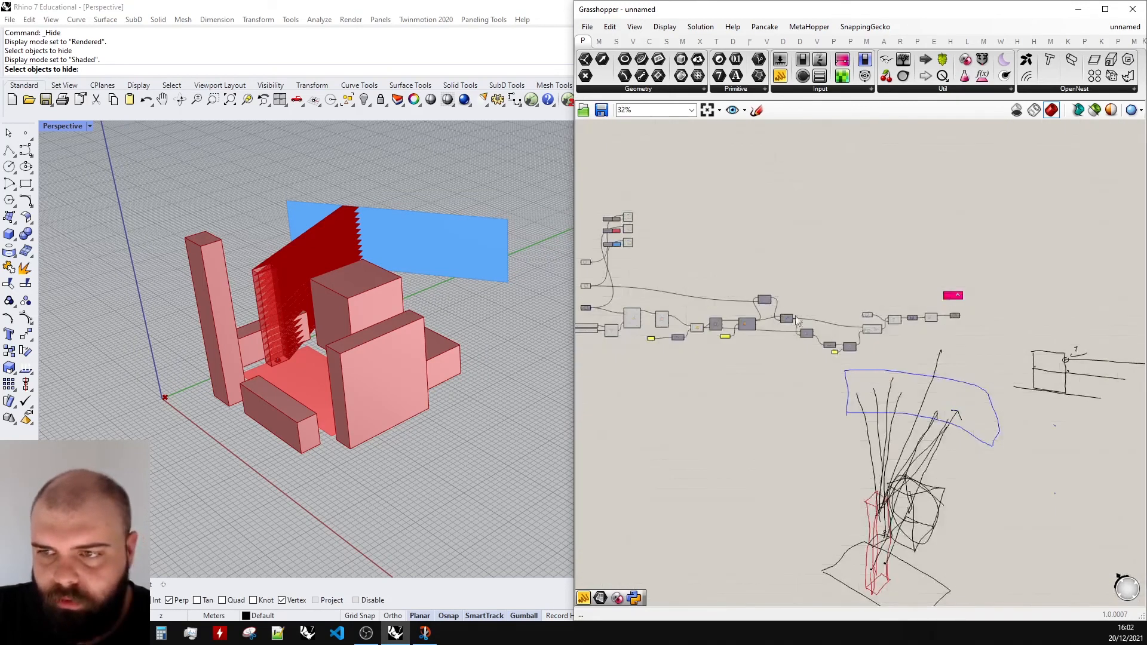
{"action": "scroll", "coordinate": [707, 325], "scroll_direction": "up", "scroll_amount": 8}
{"action": "left_click_drag", "start_coordinate": [756, 436], "coordinate": [699, 325]}
{"action": "scroll", "coordinate": [764, 423], "scroll_direction": "down", "scroll_amount": 6}
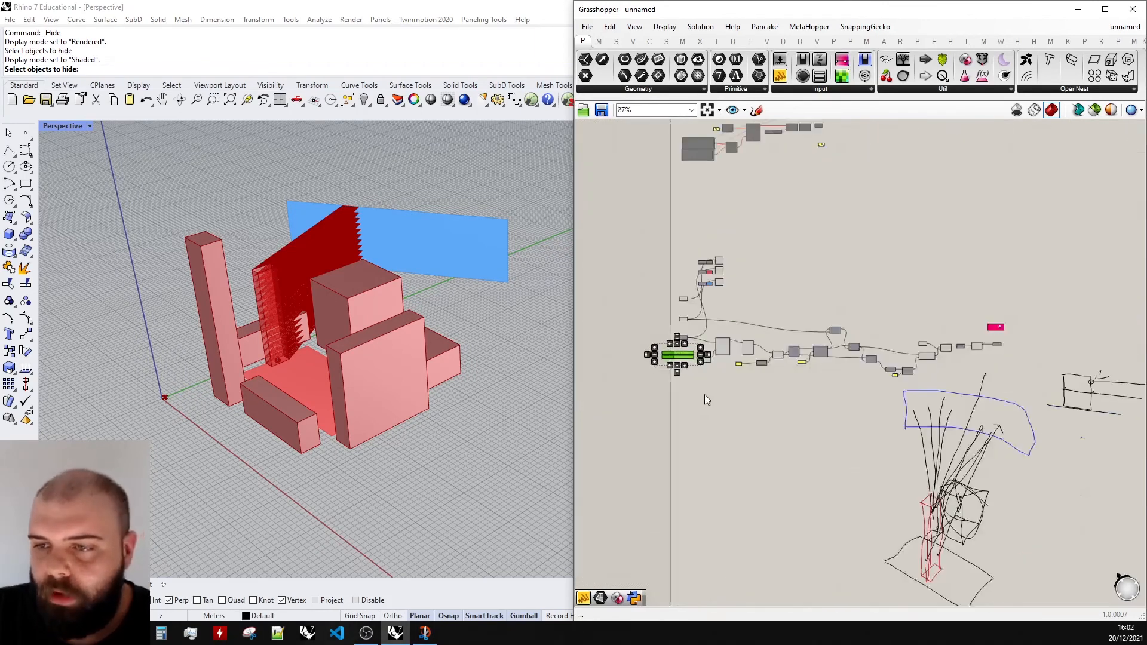
{"action": "scroll", "coordinate": [989, 331], "scroll_direction": "up", "scroll_amount": 7}
{"action": "scroll", "coordinate": [981, 325], "scroll_direction": "down", "scroll_amount": 7}
{"action": "scroll", "coordinate": [624, 369], "scroll_direction": "up", "scroll_amount": 5}
{"action": "scroll", "coordinate": [625, 369], "scroll_direction": "down", "scroll_amount": 6}
{"action": "scroll", "coordinate": [980, 325], "scroll_direction": "up", "scroll_amount": 3}
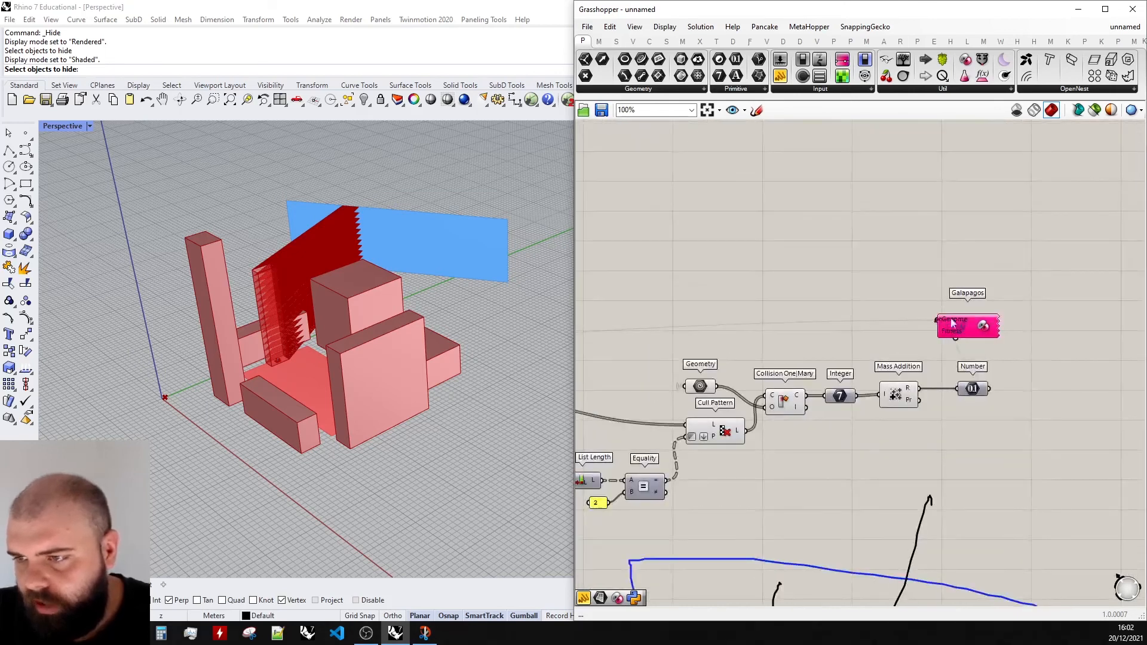
{"action": "scroll", "coordinate": [980, 326], "scroll_direction": "down", "scroll_amount": 3}
{"action": "scroll", "coordinate": [777, 338], "scroll_direction": "up", "scroll_amount": 8}
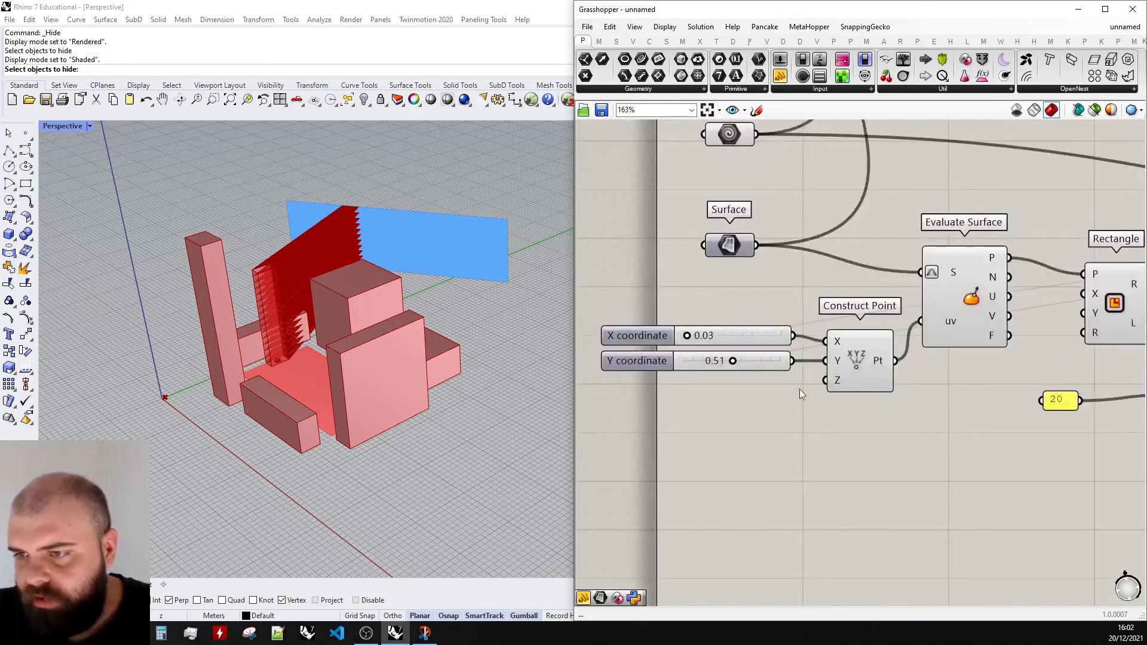
{"action": "scroll", "coordinate": [634, 332], "scroll_direction": "down", "scroll_amount": 2}
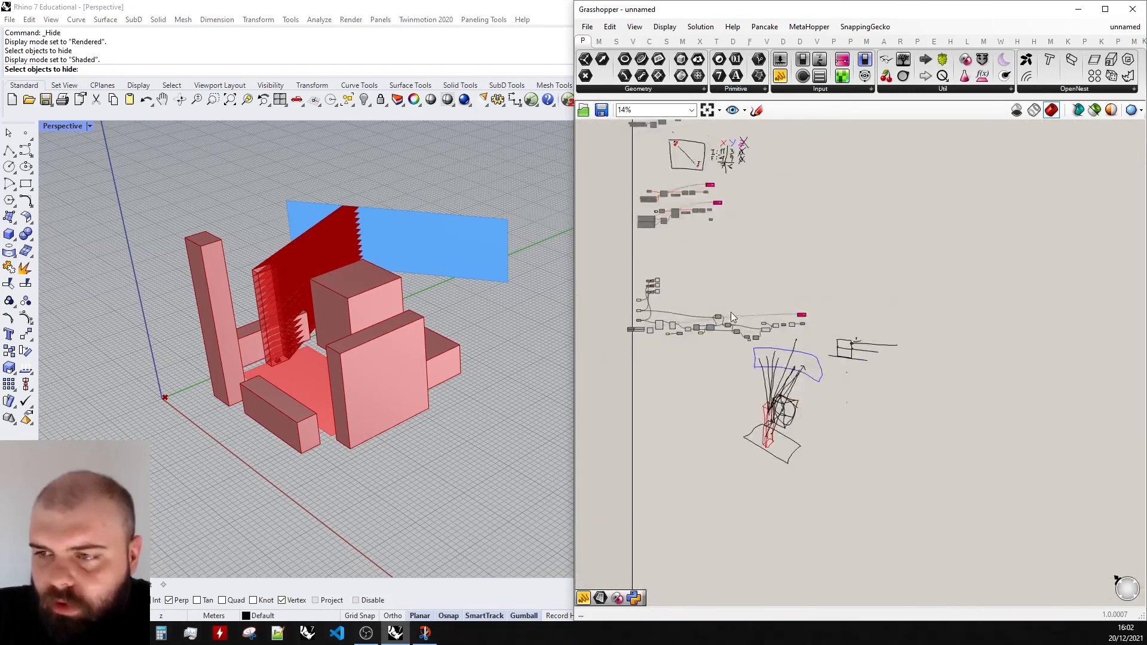
- Turn off the preview of the Geometry parameter, Cull Pattern and Collision One|Many
{"action": "scroll", "coordinate": [732, 314], "scroll_direction": "up", "scroll_amount": 6}
{"action": "left_click_drag", "start_coordinate": [845, 353], "coordinate": [702, 240]}
{"action": "key", "text": "space"}
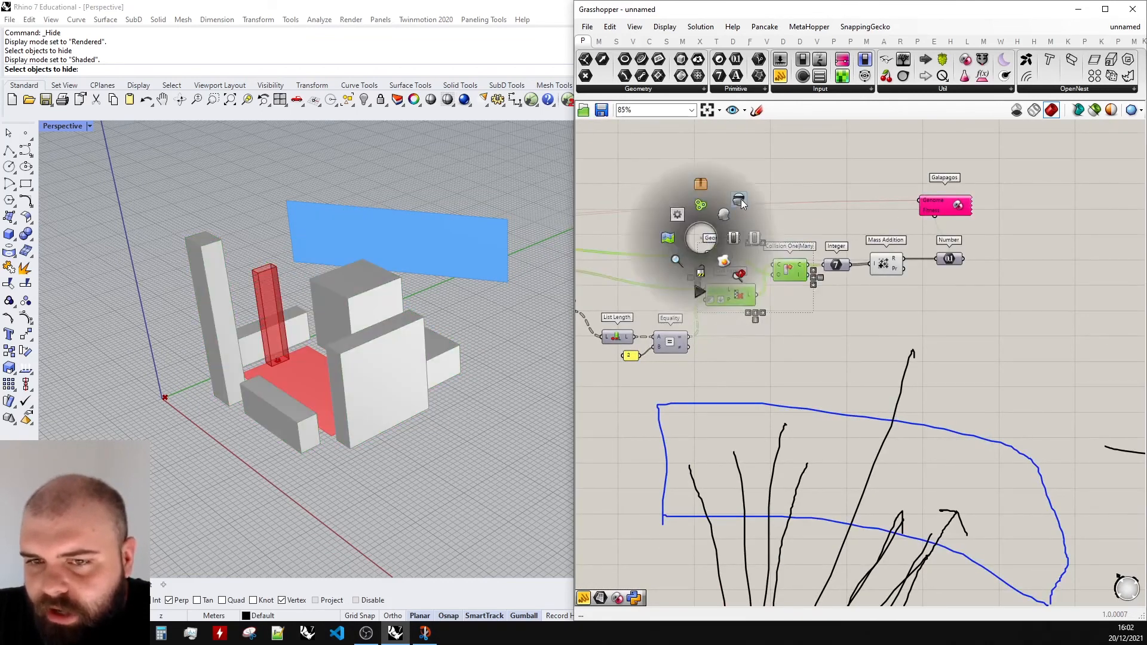
{"action": "left_click", "coordinate": [741, 199]}
{"action": "scroll", "coordinate": [783, 264], "scroll_direction": "down", "scroll_amount": 3}
{"action": "scroll", "coordinate": [898, 294], "scroll_direction": "up", "scroll_amount": 3}
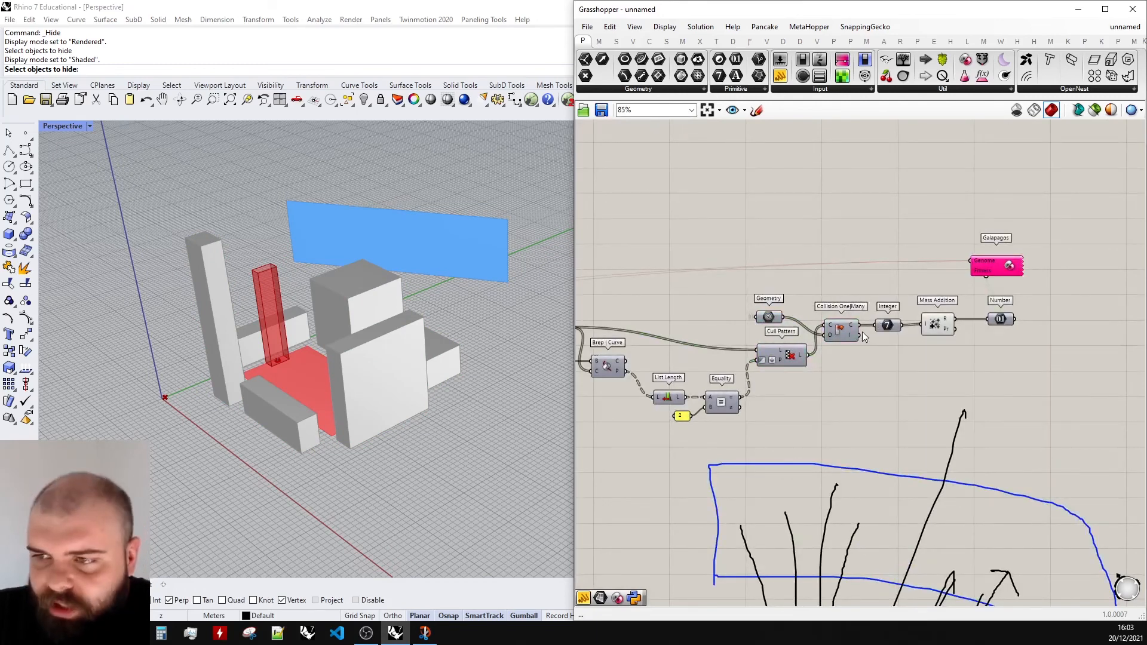
{"action": "scroll", "coordinate": [862, 337], "scroll_direction": "up", "scroll_amount": 3}
{"action": "scroll", "coordinate": [1019, 366], "scroll_direction": "down", "scroll_amount": 3}
- Adjust the component previews to display Cull Pattern's sight lines but not the Geometry parameter or Collision One|Many
{"action": "left_click", "coordinate": [843, 374]}
{"action": "key", "text": "space"}
{"action": "left_click", "coordinate": [891, 377]}
{"action": "left_click", "coordinate": [920, 385]}
{"action": "scroll", "coordinate": [935, 373], "scroll_direction": "down", "scroll_amount": 4}
{"action": "scroll", "coordinate": [981, 472], "scroll_direction": "up", "scroll_amount": 3}
{"action": "left_click_drag", "start_coordinate": [1032, 493], "coordinate": [774, 354]}
{"action": "key", "text": "space"}
{"action": "left_click", "coordinate": [959, 342]}
{"action": "scroll", "coordinate": [907, 381], "scroll_direction": "up", "scroll_amount": 4}
{"action": "left_click", "coordinate": [907, 381]}
{"action": "key", "text": "space"}
{"action": "left_click", "coordinate": [871, 248]}
{"action": "right_click_drag", "start_coordinate": [334, 251], "coordinate": [482, 229]}
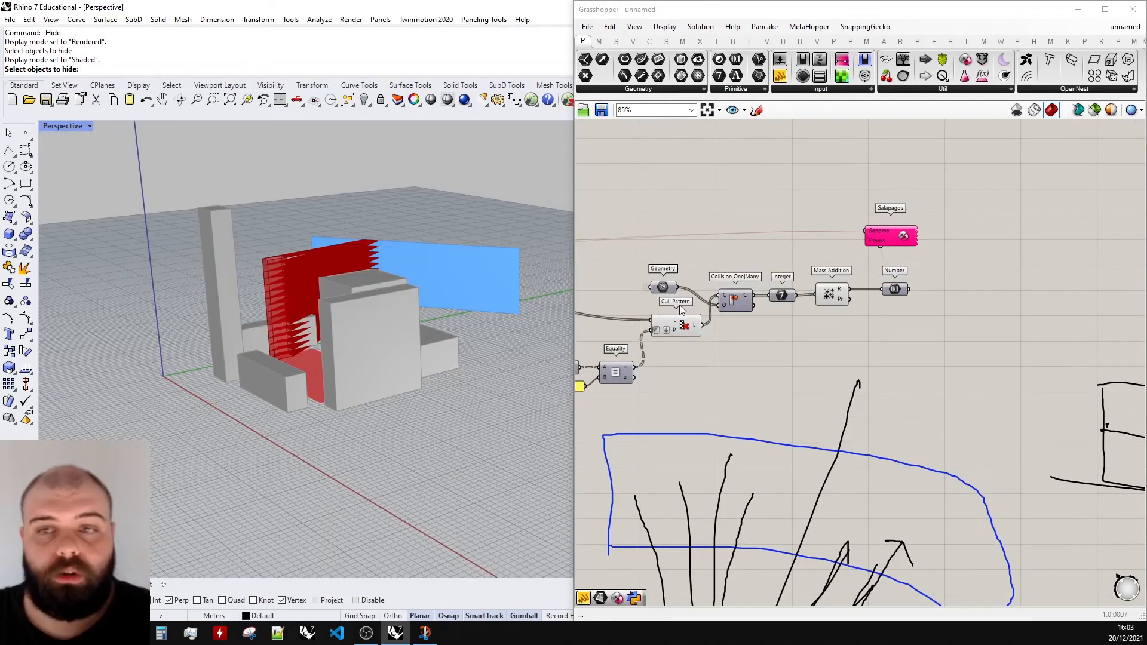
- Set the Galapagos Fitness to Minimize with all genomes displayed in the Rhino viewport, and start the solver
{"action": "scroll", "coordinate": [840, 259], "scroll_direction": "up", "scroll_amount": 3}
{"action": "double_click", "coordinate": [859, 290]}
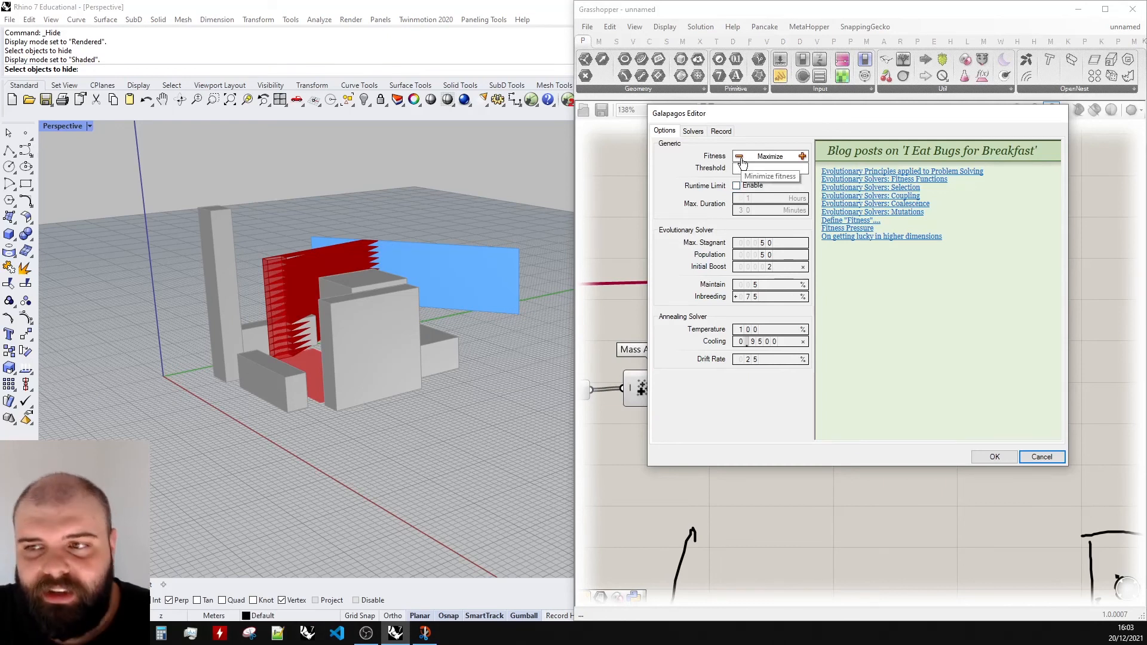
{"action": "left_click", "coordinate": [740, 157]}
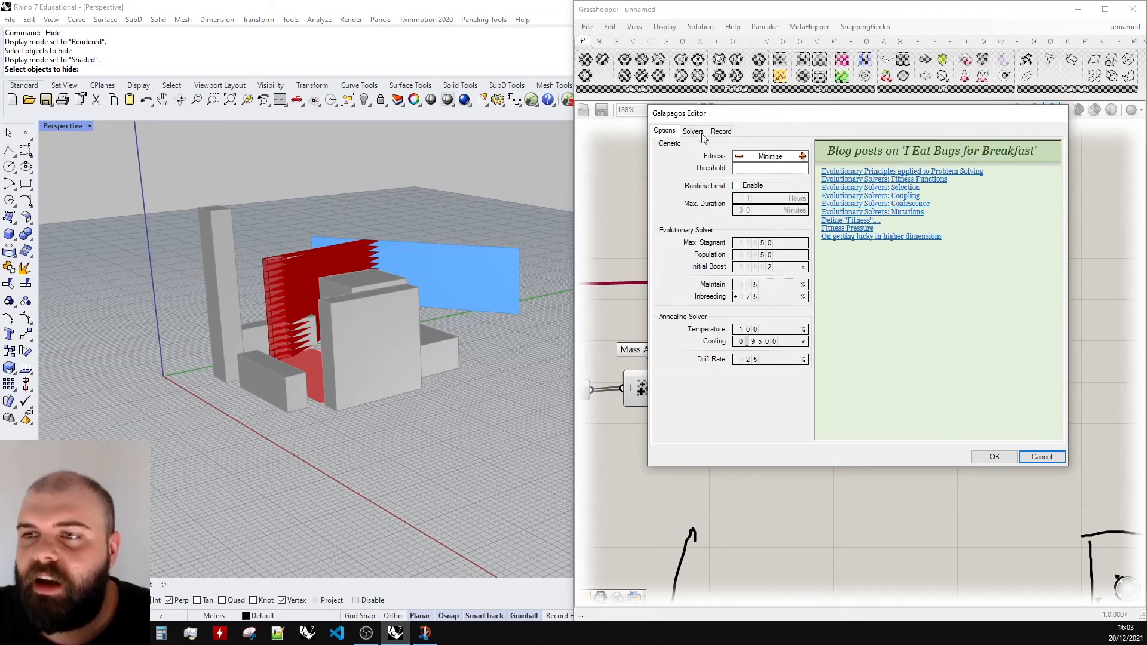
{"action": "left_click", "coordinate": [695, 133]}
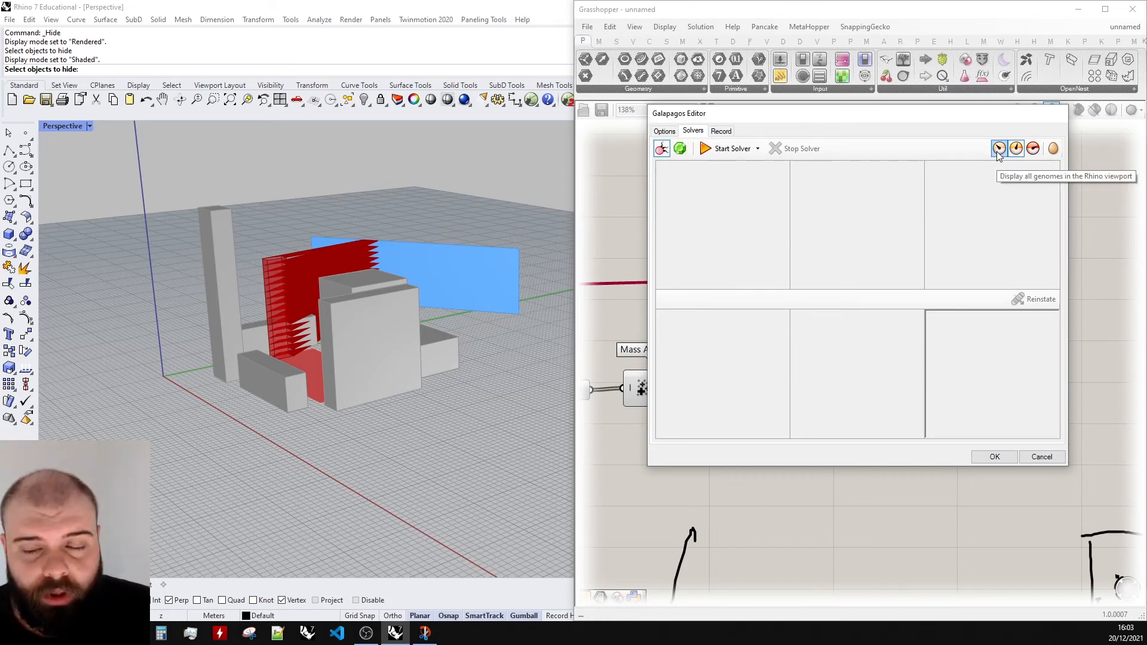
{"action": "left_click", "coordinate": [727, 149]}
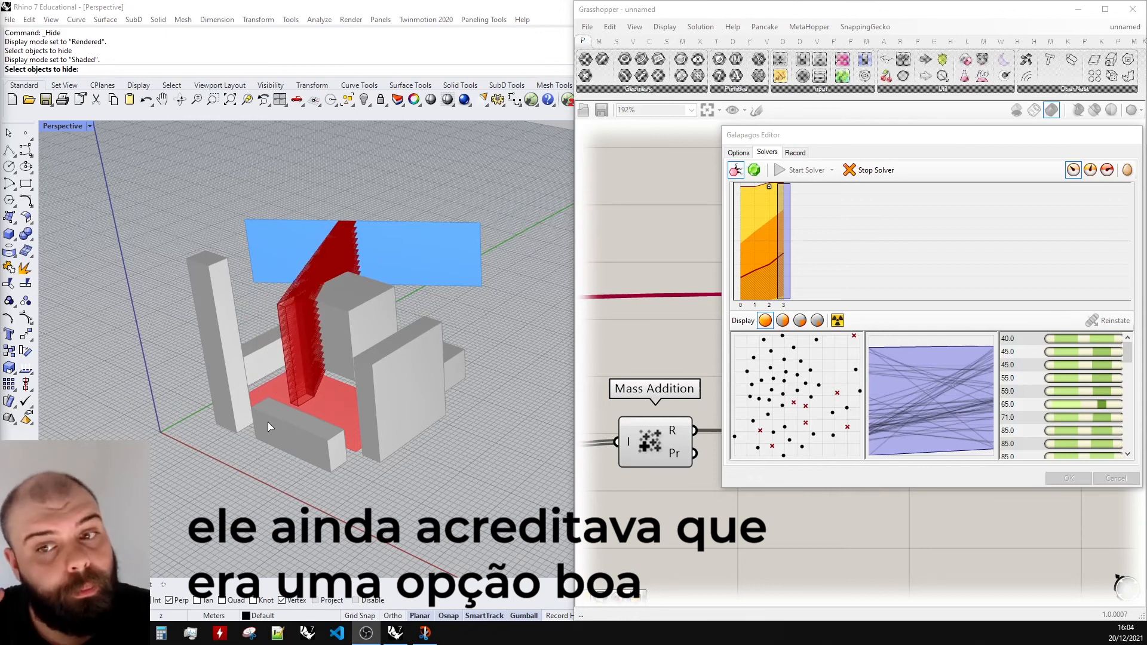
- Inspect the tested tower positions from different angles while the solver runs, and stop it after generation 16
{"action": "mouse_move", "coordinate": [360, 400]}
{"action": "right_mouse_down"}
{"action": "mouse_move", "coordinate": [391, 398]}
{"action": "mouse_move", "coordinate": [374, 392]}
{"action": "right_mouse_up"}
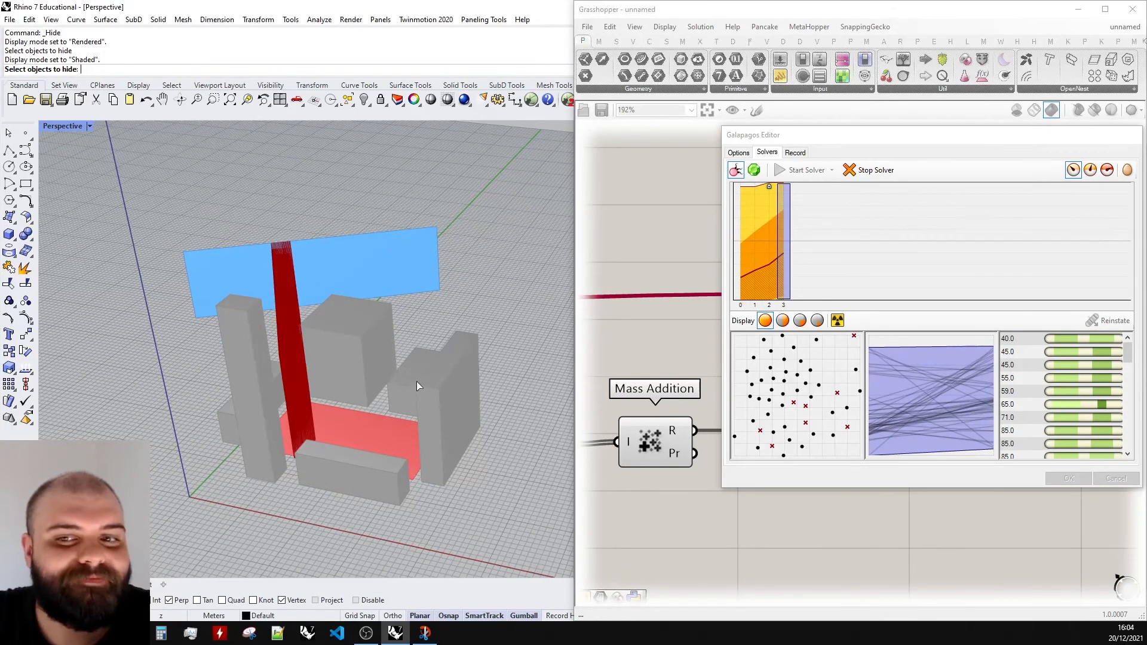
{"action": "right_click_drag", "start_coordinate": [407, 404], "coordinate": [375, 402]}
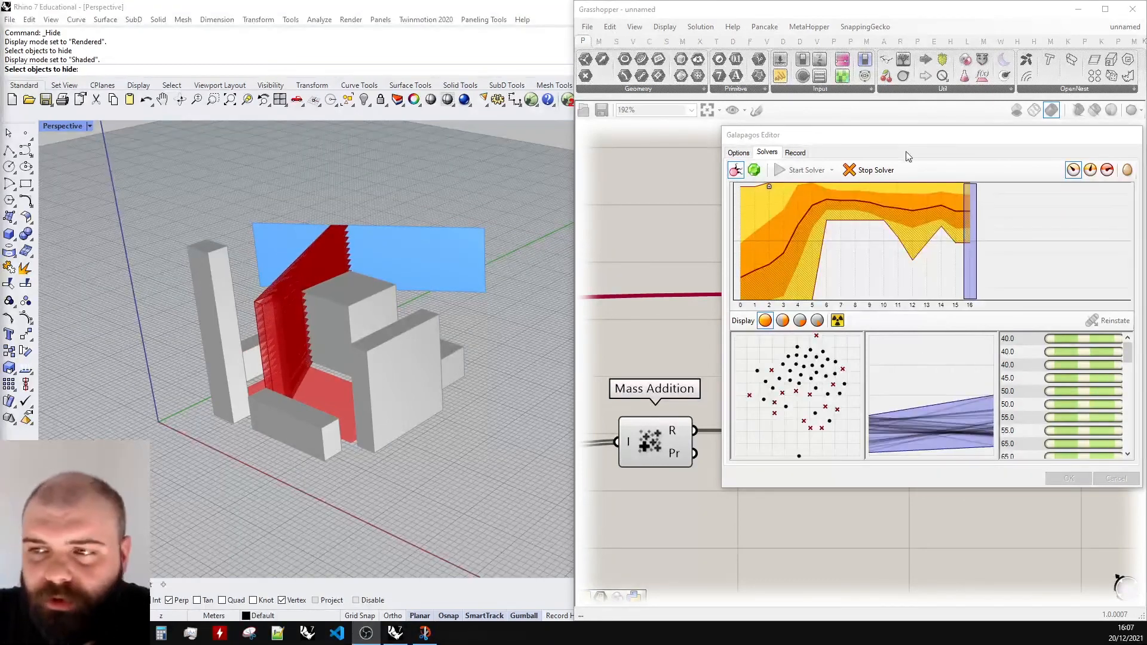
{"action": "left_click", "coordinate": [877, 172]}
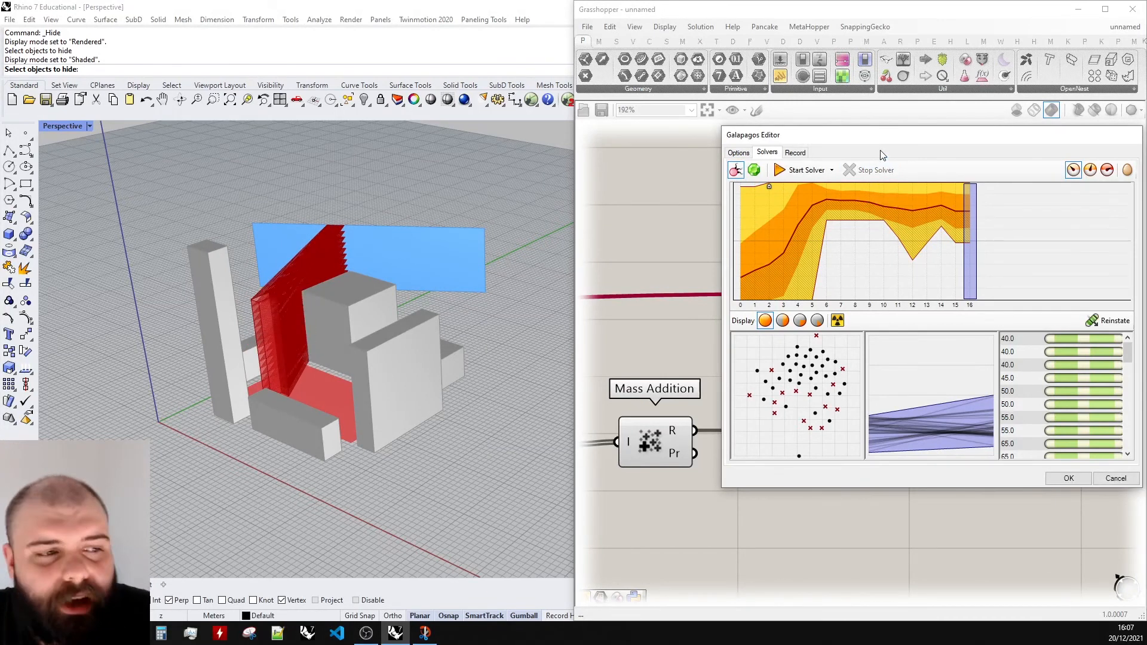
- Move the Galapagos Editor aside, reinstate each of the three genomes with fitness 40.0, and inspect their tower positions
{"action": "left_click_drag", "start_coordinate": [859, 136], "coordinate": [732, 75]}
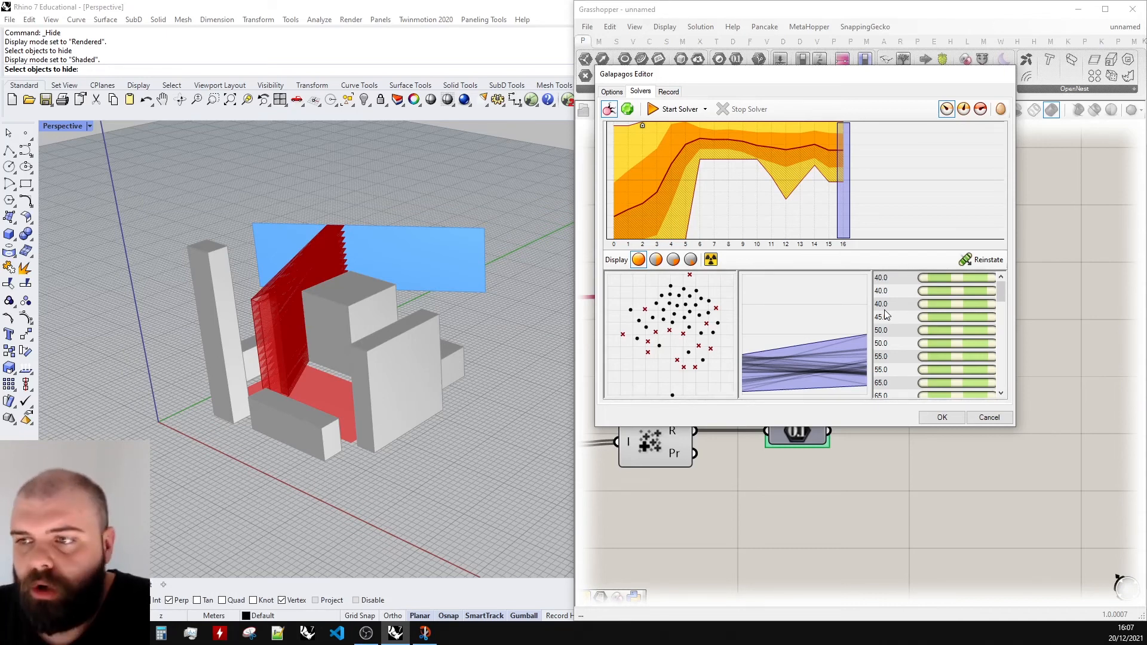
{"action": "left_click", "coordinate": [895, 279]}
{"action": "left_click", "coordinate": [974, 260]}
{"action": "scroll", "coordinate": [299, 329], "scroll_direction": "up", "scroll_amount": 5}
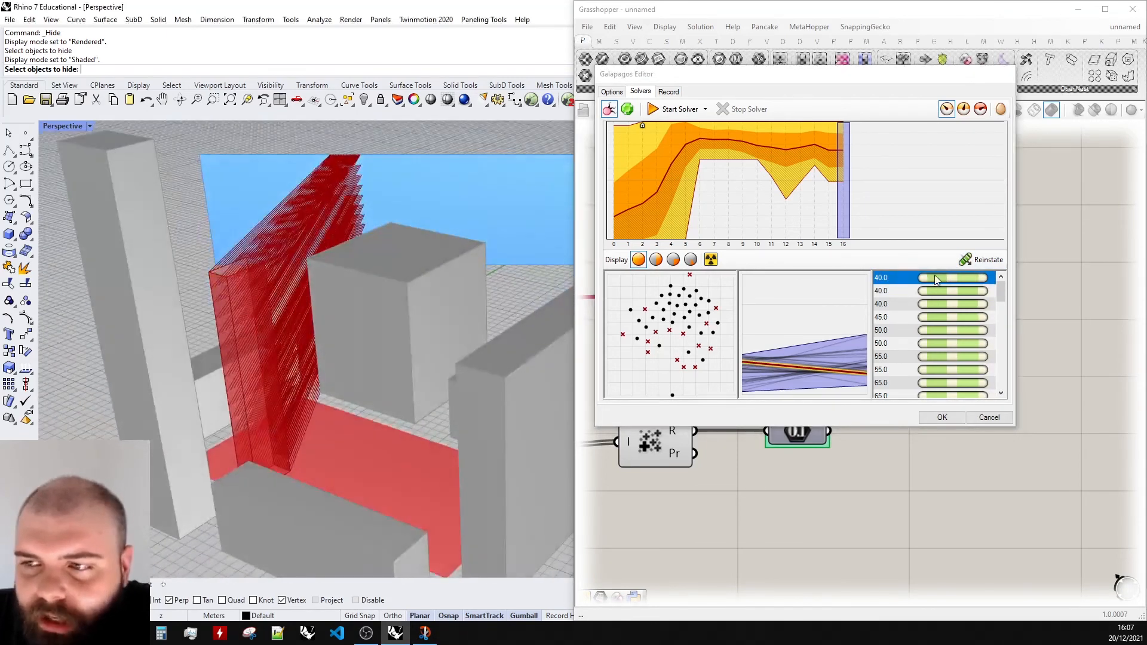
{"action": "left_click", "coordinate": [896, 291]}
{"action": "left_click", "coordinate": [980, 260]}
{"action": "right_click_drag", "start_coordinate": [407, 297], "coordinate": [340, 340]}
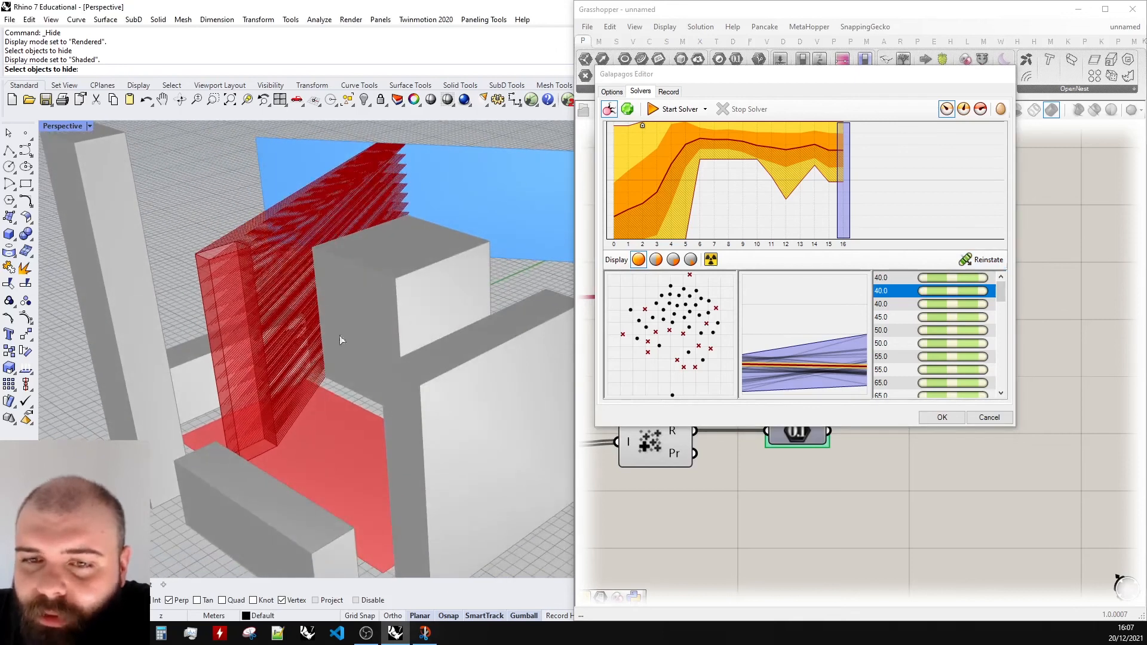
{"action": "left_click", "coordinate": [884, 303]}
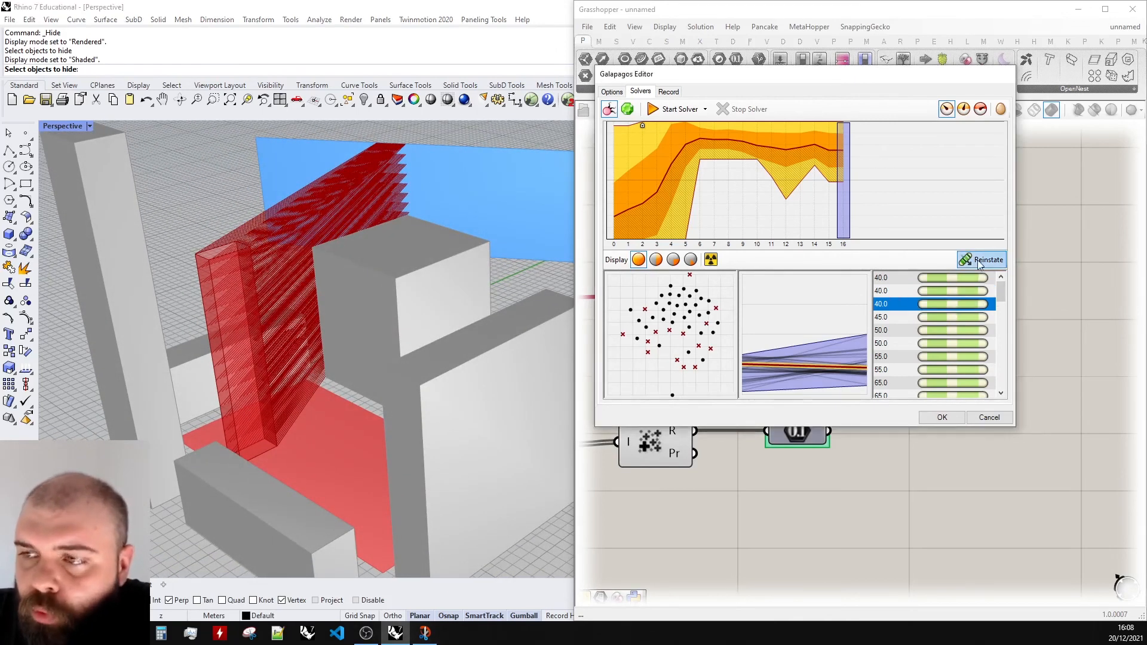
{"action": "left_click", "coordinate": [980, 260]}
{"action": "mouse_move", "coordinate": [323, 281]}
{"action": "right_mouse_down"}
{"action": "mouse_move", "coordinate": [300, 275]}
{"action": "mouse_move", "coordinate": [306, 283]}
{"action": "right_mouse_up"}
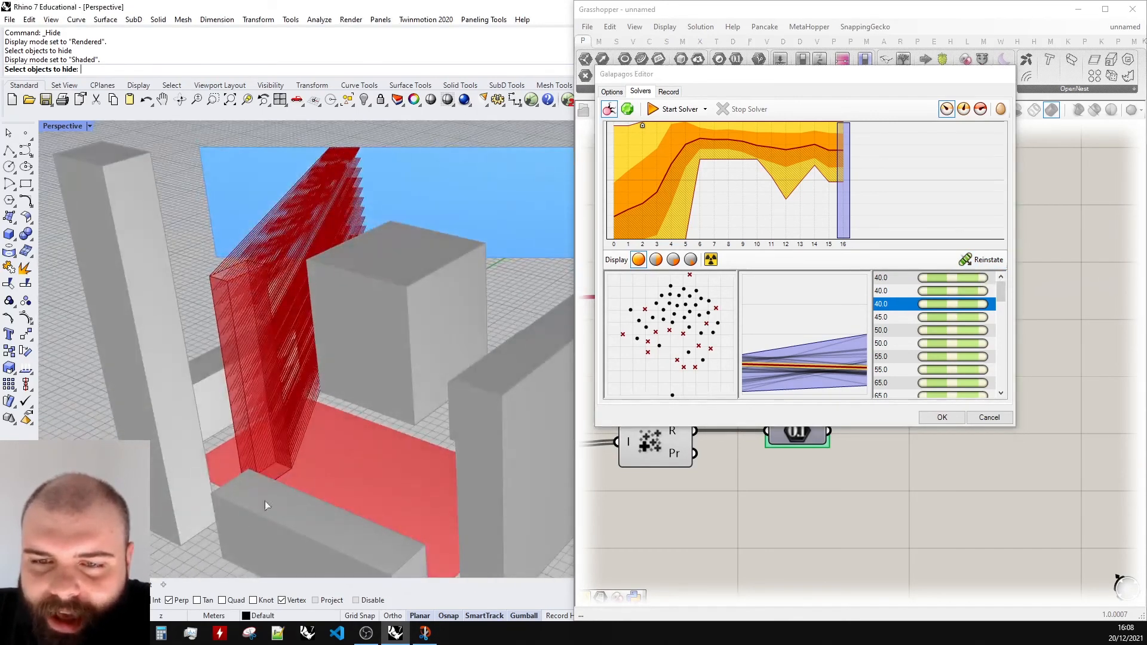
- Reinstate the 45.0 genome, both 50.0 genomes and the first 55.0 genome in turn, and compare the tower's sight lines
{"action": "left_click", "coordinate": [901, 316]}
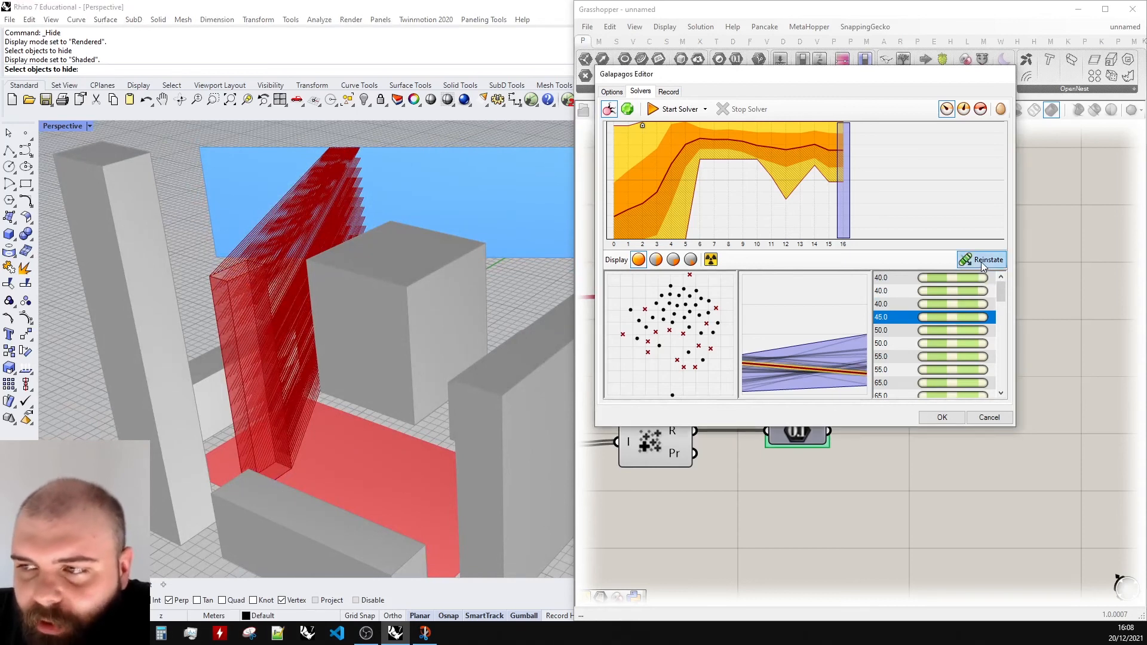
{"action": "left_click", "coordinate": [982, 261]}
{"action": "right_click_drag", "start_coordinate": [322, 299], "coordinate": [338, 342]}
{"action": "left_click", "coordinate": [894, 330]}
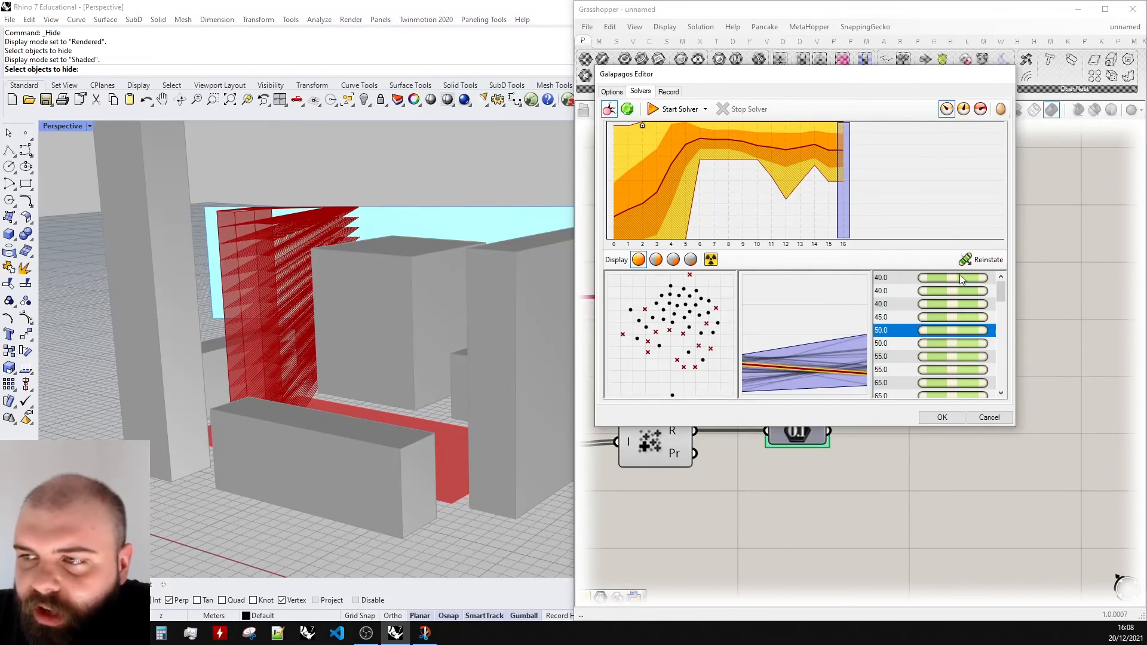
{"action": "left_click", "coordinate": [974, 261]}
{"action": "left_click", "coordinate": [884, 343]}
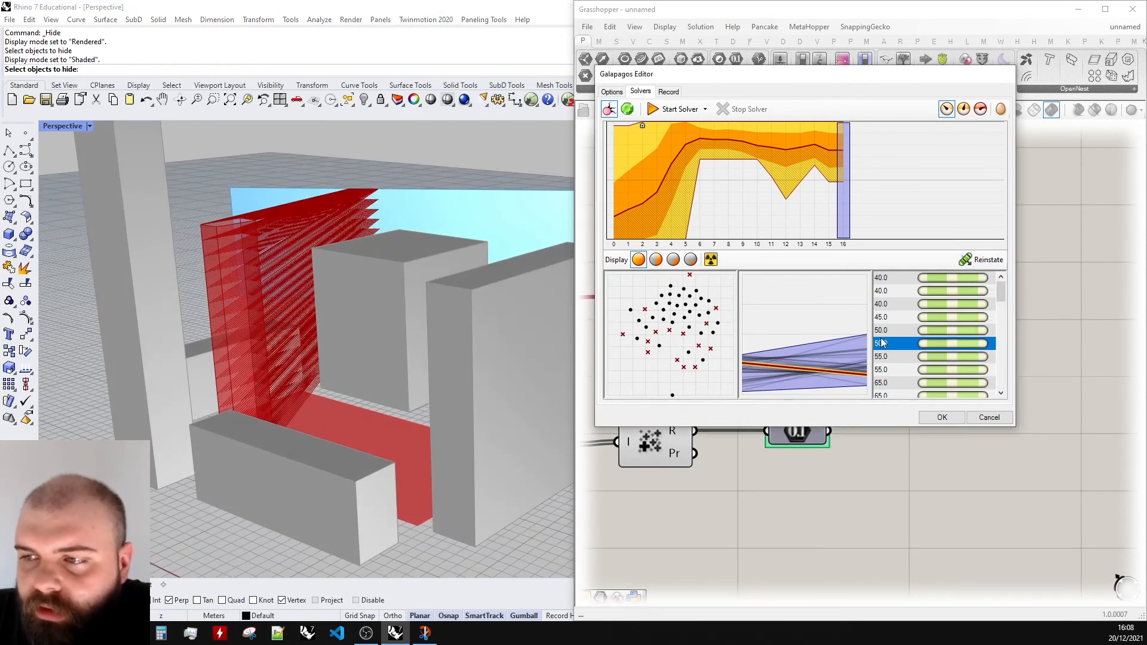
{"action": "left_click", "coordinate": [973, 260]}
{"action": "left_click", "coordinate": [887, 355]}
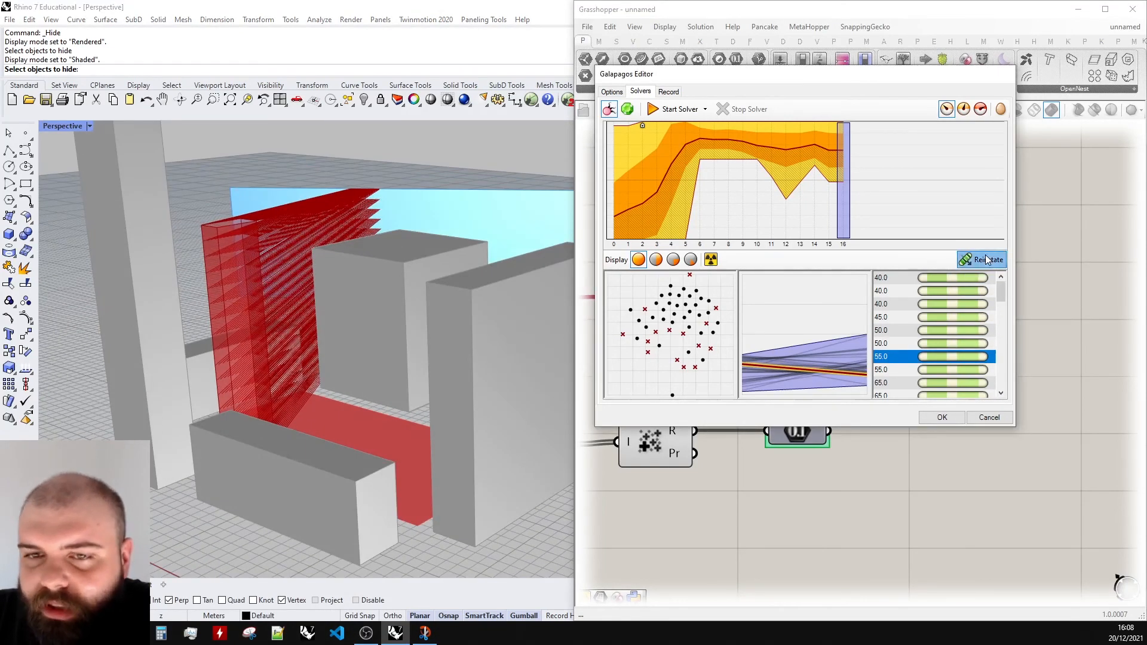
{"action": "left_click", "coordinate": [975, 261]}
- Reinstate the weaker 111.0 genome and one of the 156.0 genomes to compare their tower positions
{"action": "scroll", "coordinate": [956, 323], "scroll_direction": "down", "scroll_amount": 5}
{"action": "left_click", "coordinate": [884, 345]}
{"action": "left_click", "coordinate": [982, 260]}
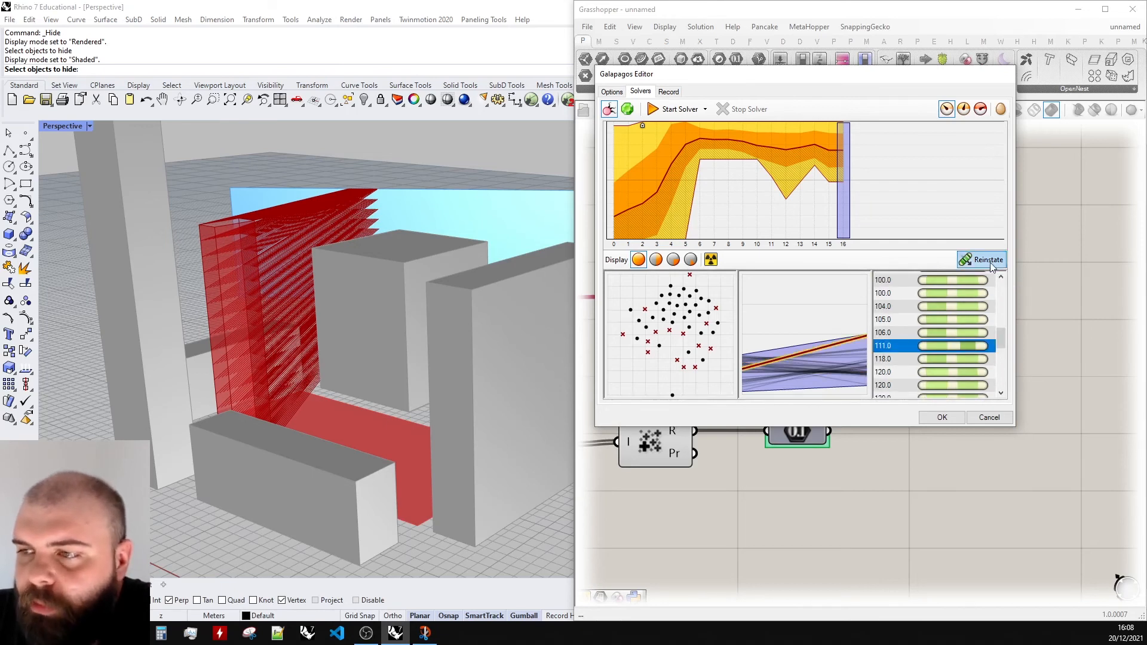
{"action": "right_click_drag", "start_coordinate": [412, 311], "coordinate": [462, 312]}
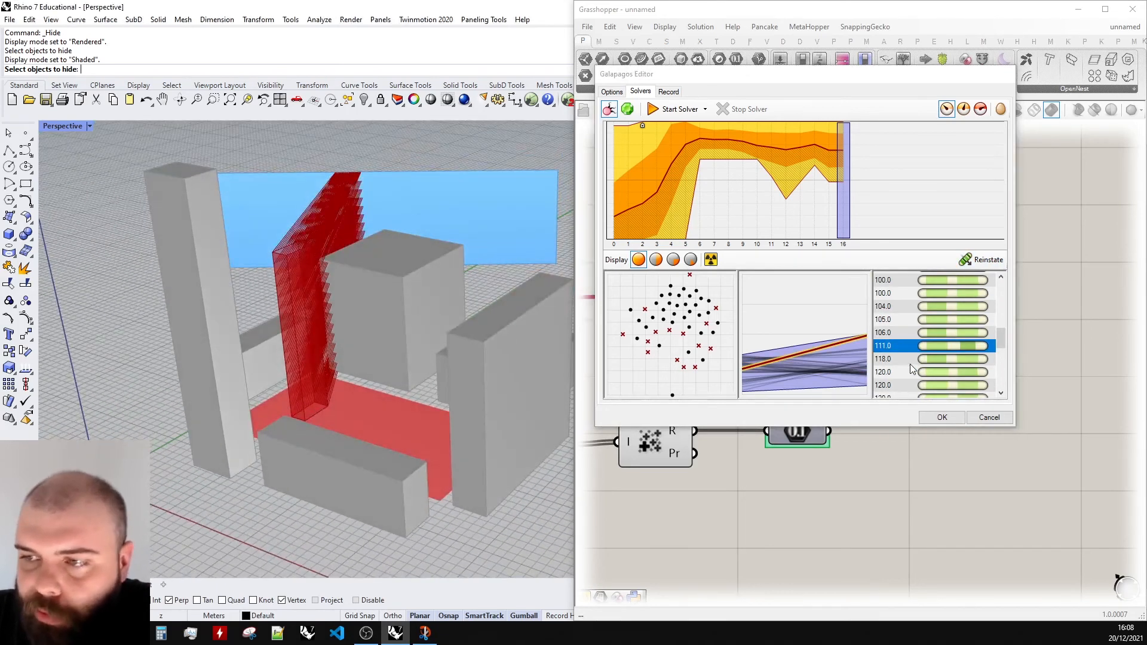
{"action": "scroll", "coordinate": [956, 322], "scroll_direction": "down", "scroll_amount": 3}
{"action": "left_click", "coordinate": [883, 348]}
{"action": "scroll", "coordinate": [887, 353], "scroll_direction": "down", "scroll_amount": 3}
{"action": "left_click", "coordinate": [887, 352]}
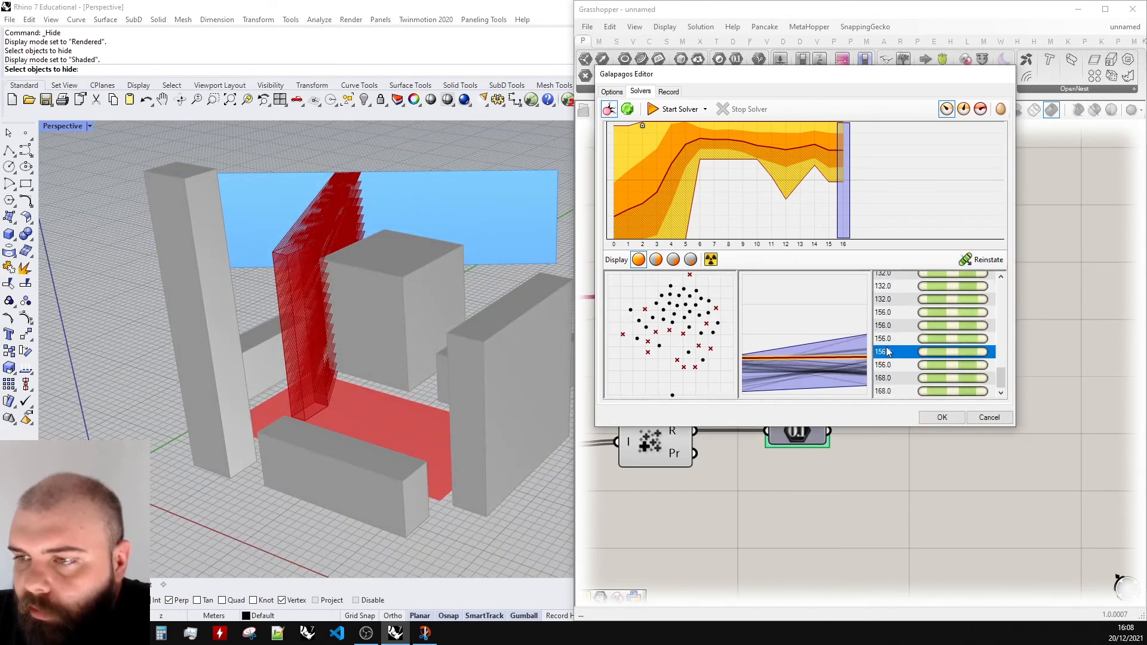
{"action": "left_click", "coordinate": [985, 259]}
- Select the top genome with fitness 40.0 again and inspect where the sight lines meet the blue surface
{"action": "scroll", "coordinate": [910, 286], "scroll_direction": "up", "scroll_amount": 10}
{"action": "left_click", "coordinate": [910, 283]}
{"action": "right_click_drag", "start_coordinate": [538, 292], "coordinate": [442, 266]}
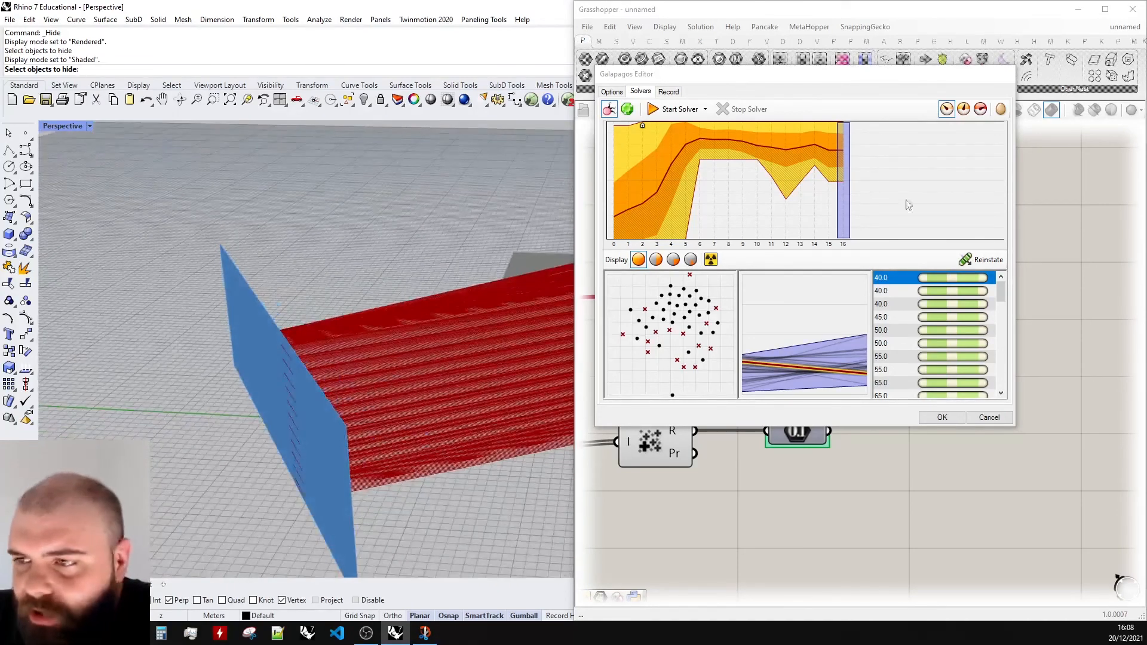
- Accept the Galapagos results with OK and turn off the preview of the Cull Pattern component to hide the sight lines
{"action": "left_click", "coordinate": [942, 419]}
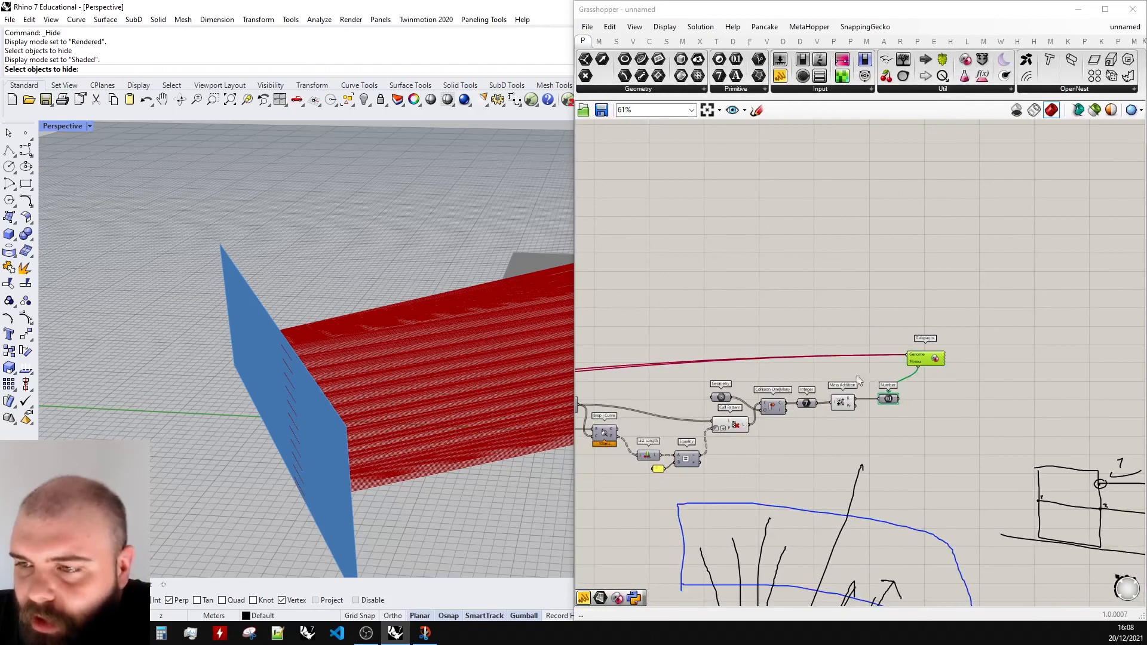
{"action": "left_click", "coordinate": [717, 421]}
{"action": "middle_click", "coordinate": [715, 419]}
{"action": "left_click", "coordinate": [741, 394]}
- Examine the optimized tower's position on the red site, between the neighbouring buildings and facing the blue surface, from several angles
{"action": "right_click_drag", "start_coordinate": [398, 358], "coordinate": [381, 327]}
{"action": "scroll", "coordinate": [454, 321], "scroll_direction": "up", "scroll_amount": 5}
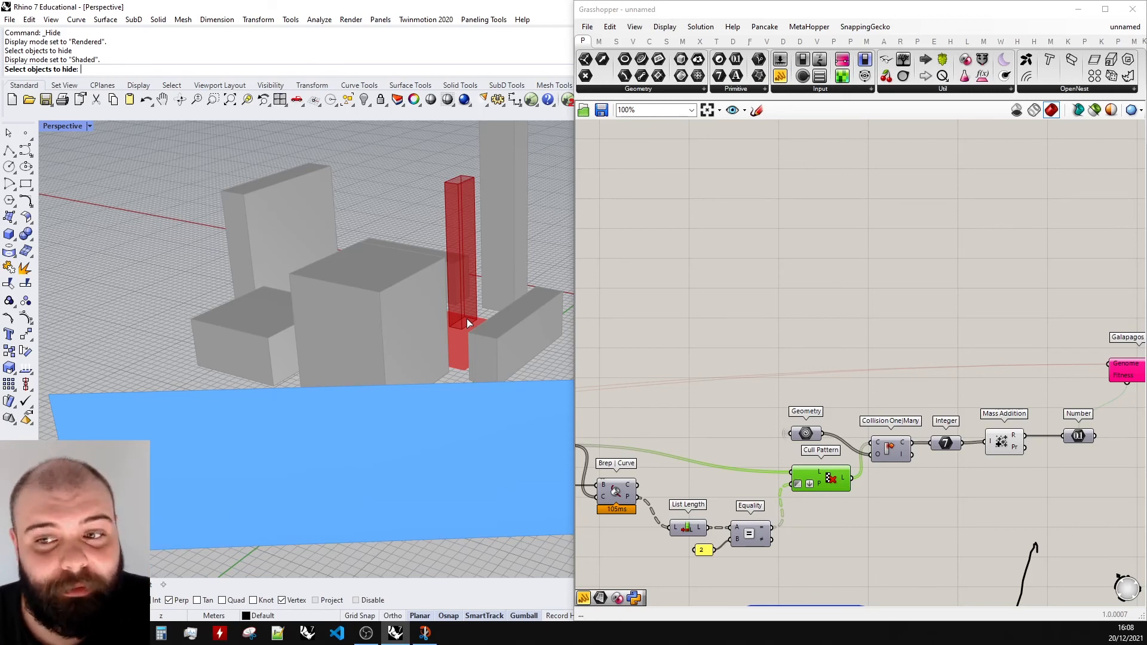
{"action": "right_click_drag", "start_coordinate": [494, 314], "coordinate": [274, 289]}
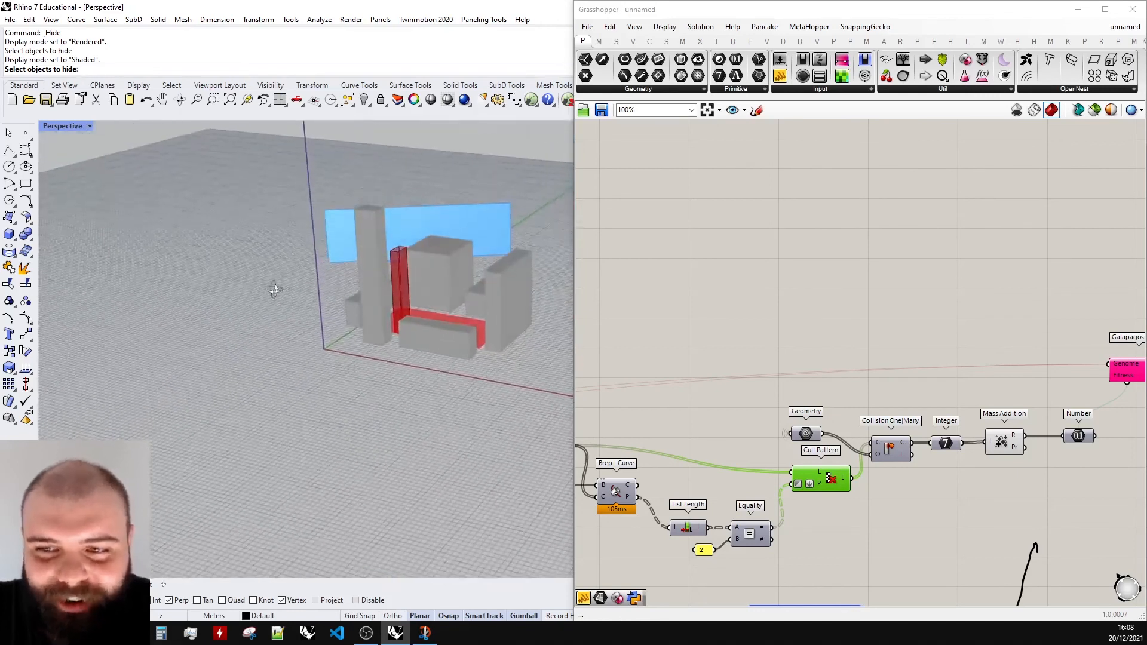
{"action": "scroll", "coordinate": [480, 293], "scroll_direction": "up", "scroll_amount": 5}
{"action": "scroll", "coordinate": [382, 299], "scroll_direction": "down", "scroll_amount": 5}
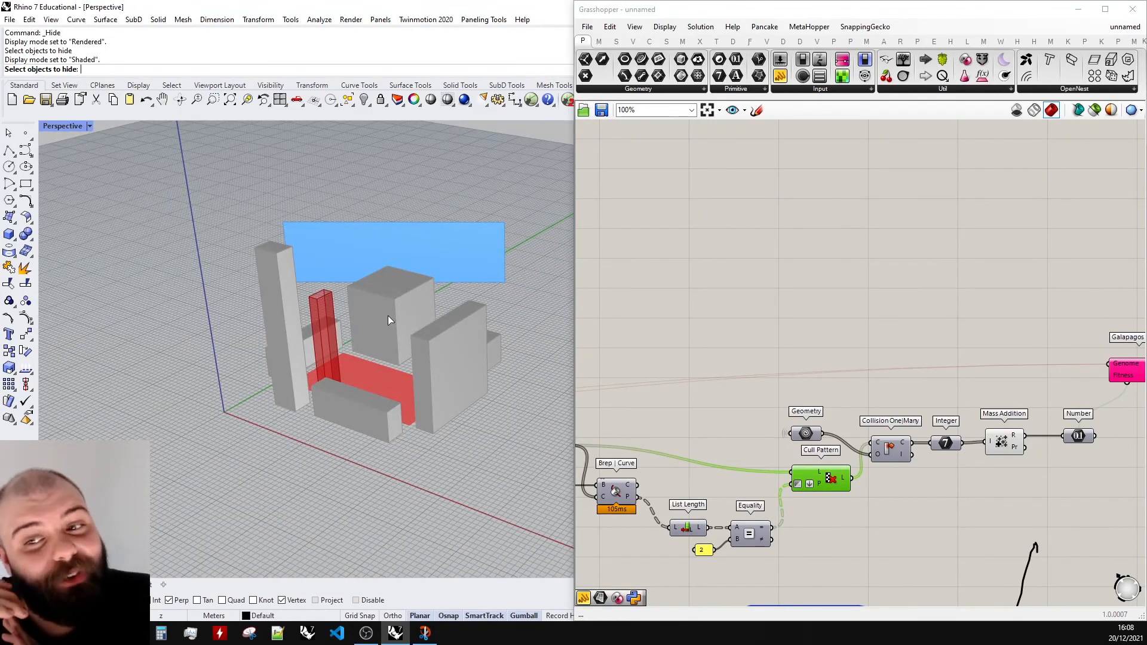
{"action": "right_click_drag", "start_coordinate": [388, 321], "coordinate": [453, 365]}
{"action": "right_click_drag", "start_coordinate": [426, 431], "coordinate": [368, 335]}
{"action": "scroll", "coordinate": [342, 347], "scroll_direction": "up", "scroll_amount": 3}
{"action": "scroll", "coordinate": [367, 351], "scroll_direction": "up", "scroll_amount": 4}
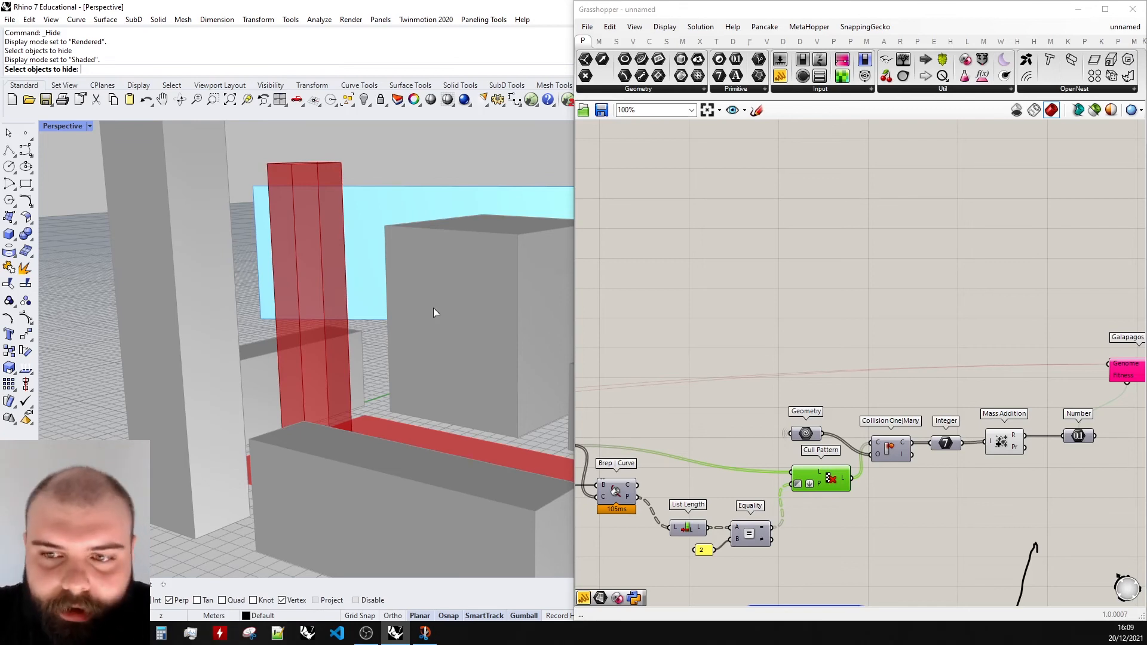
{"action": "right_click_drag", "start_coordinate": [435, 310], "coordinate": [410, 253]}
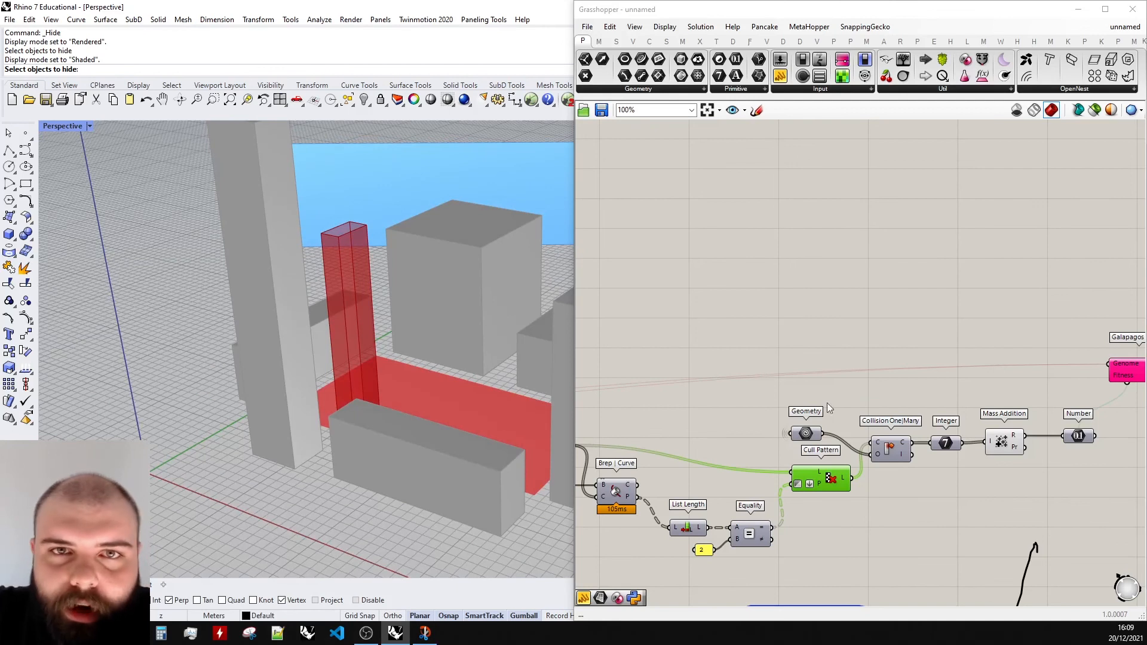